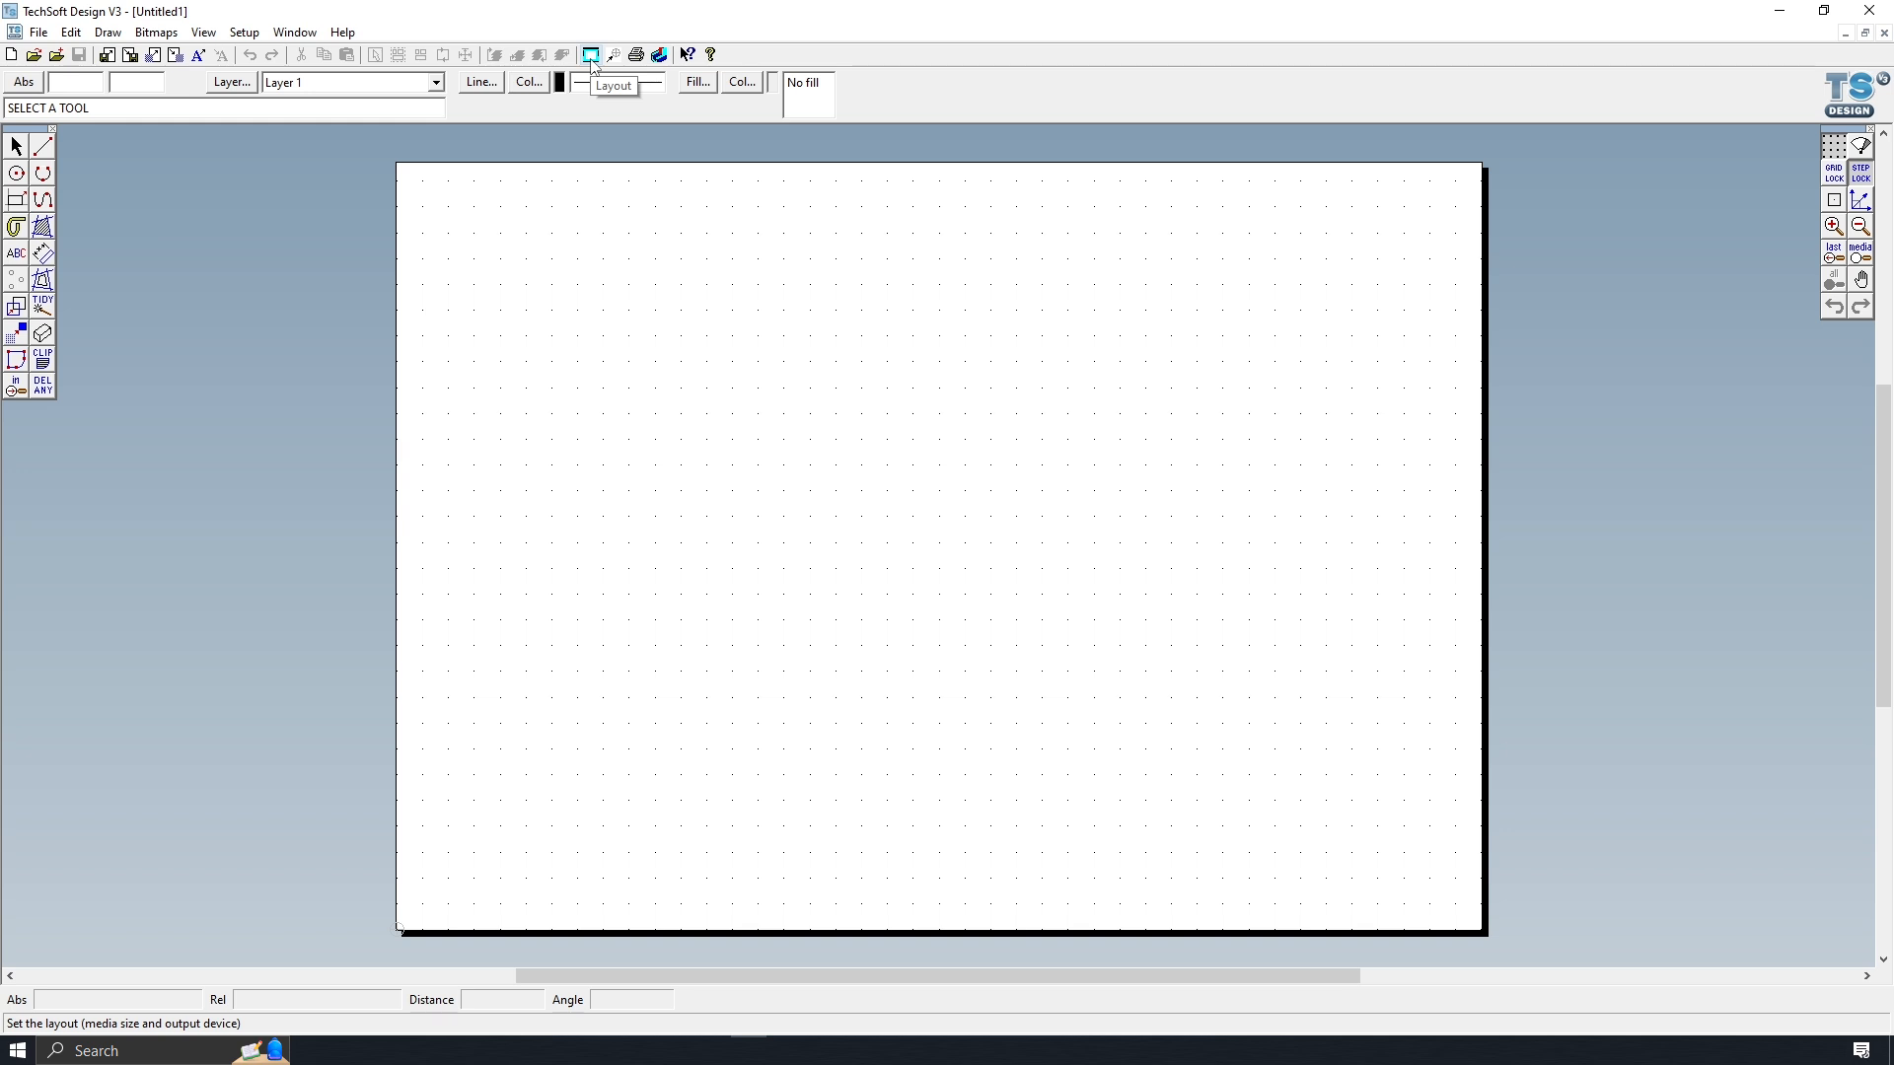
# - Switch the page layout to a user-defined size and set the material size to 50 mm by 24 mm
pyautogui.click(591, 56)
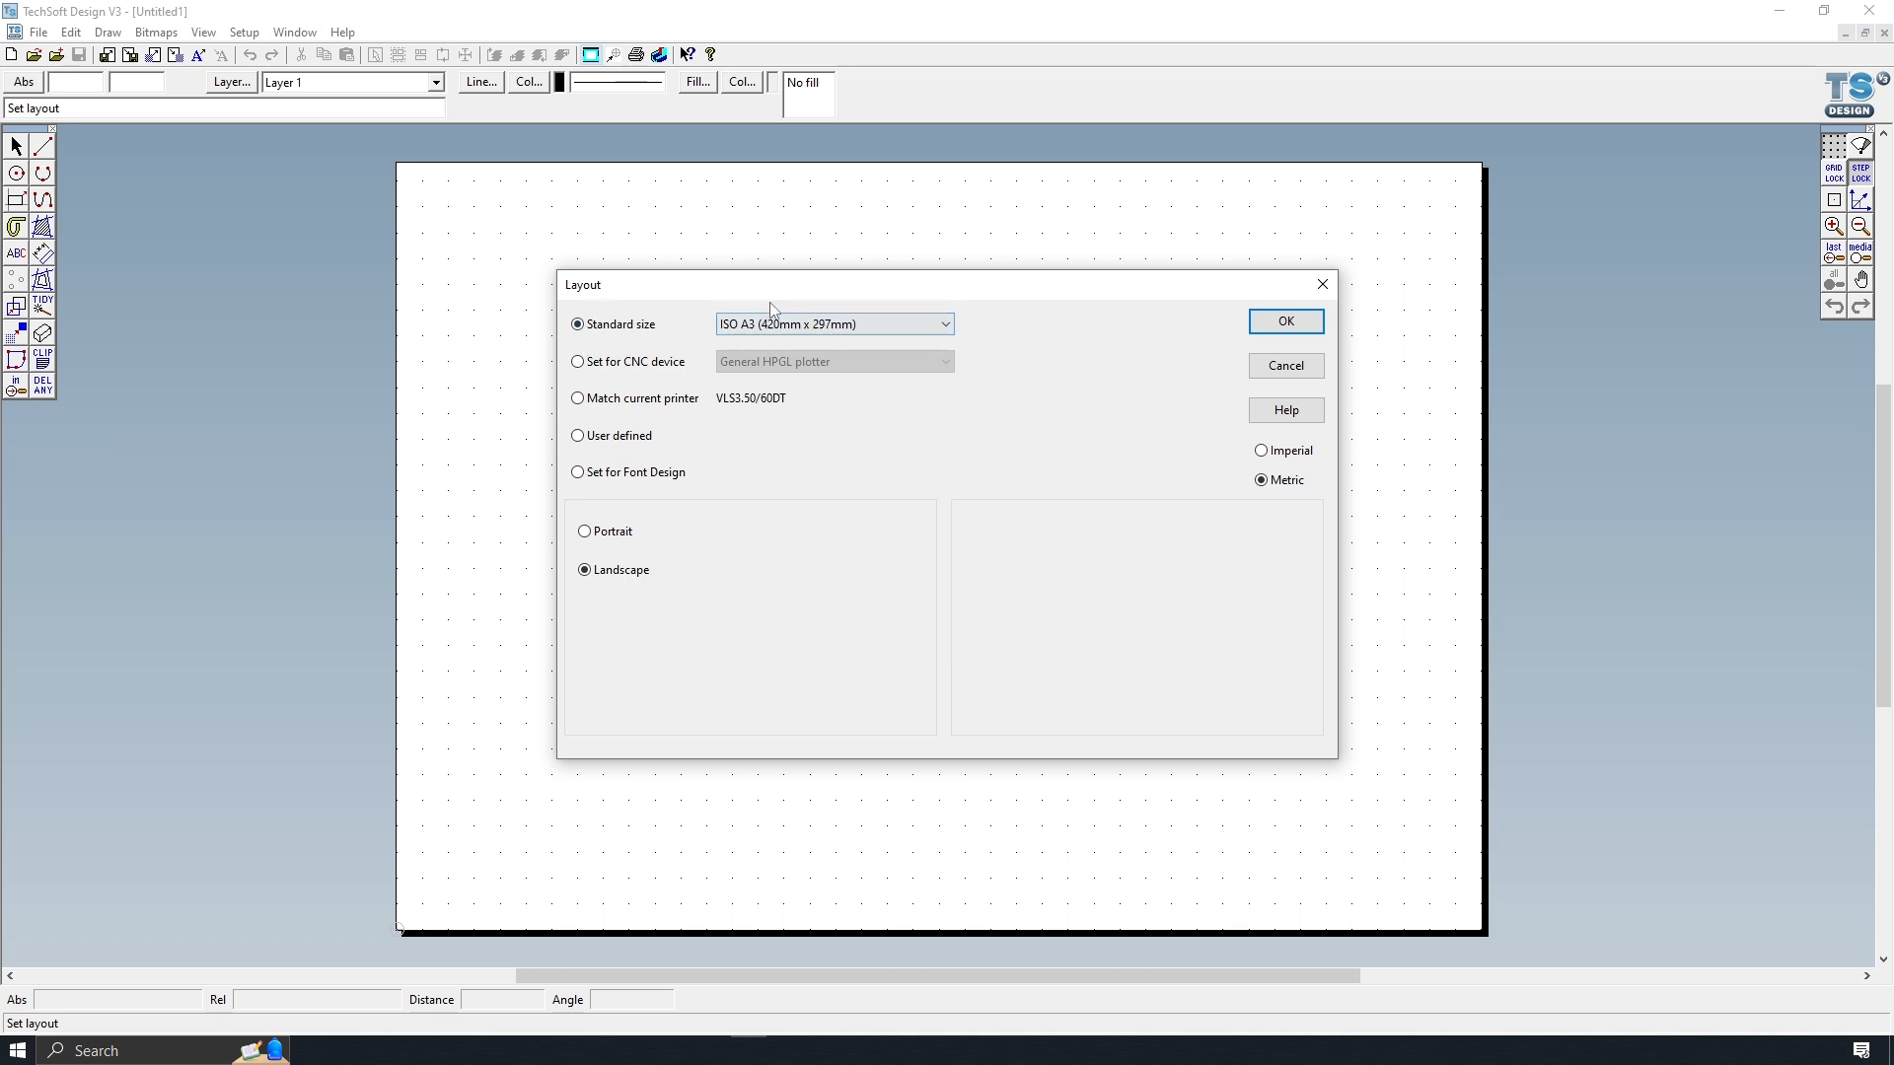
pyautogui.click(834, 331)
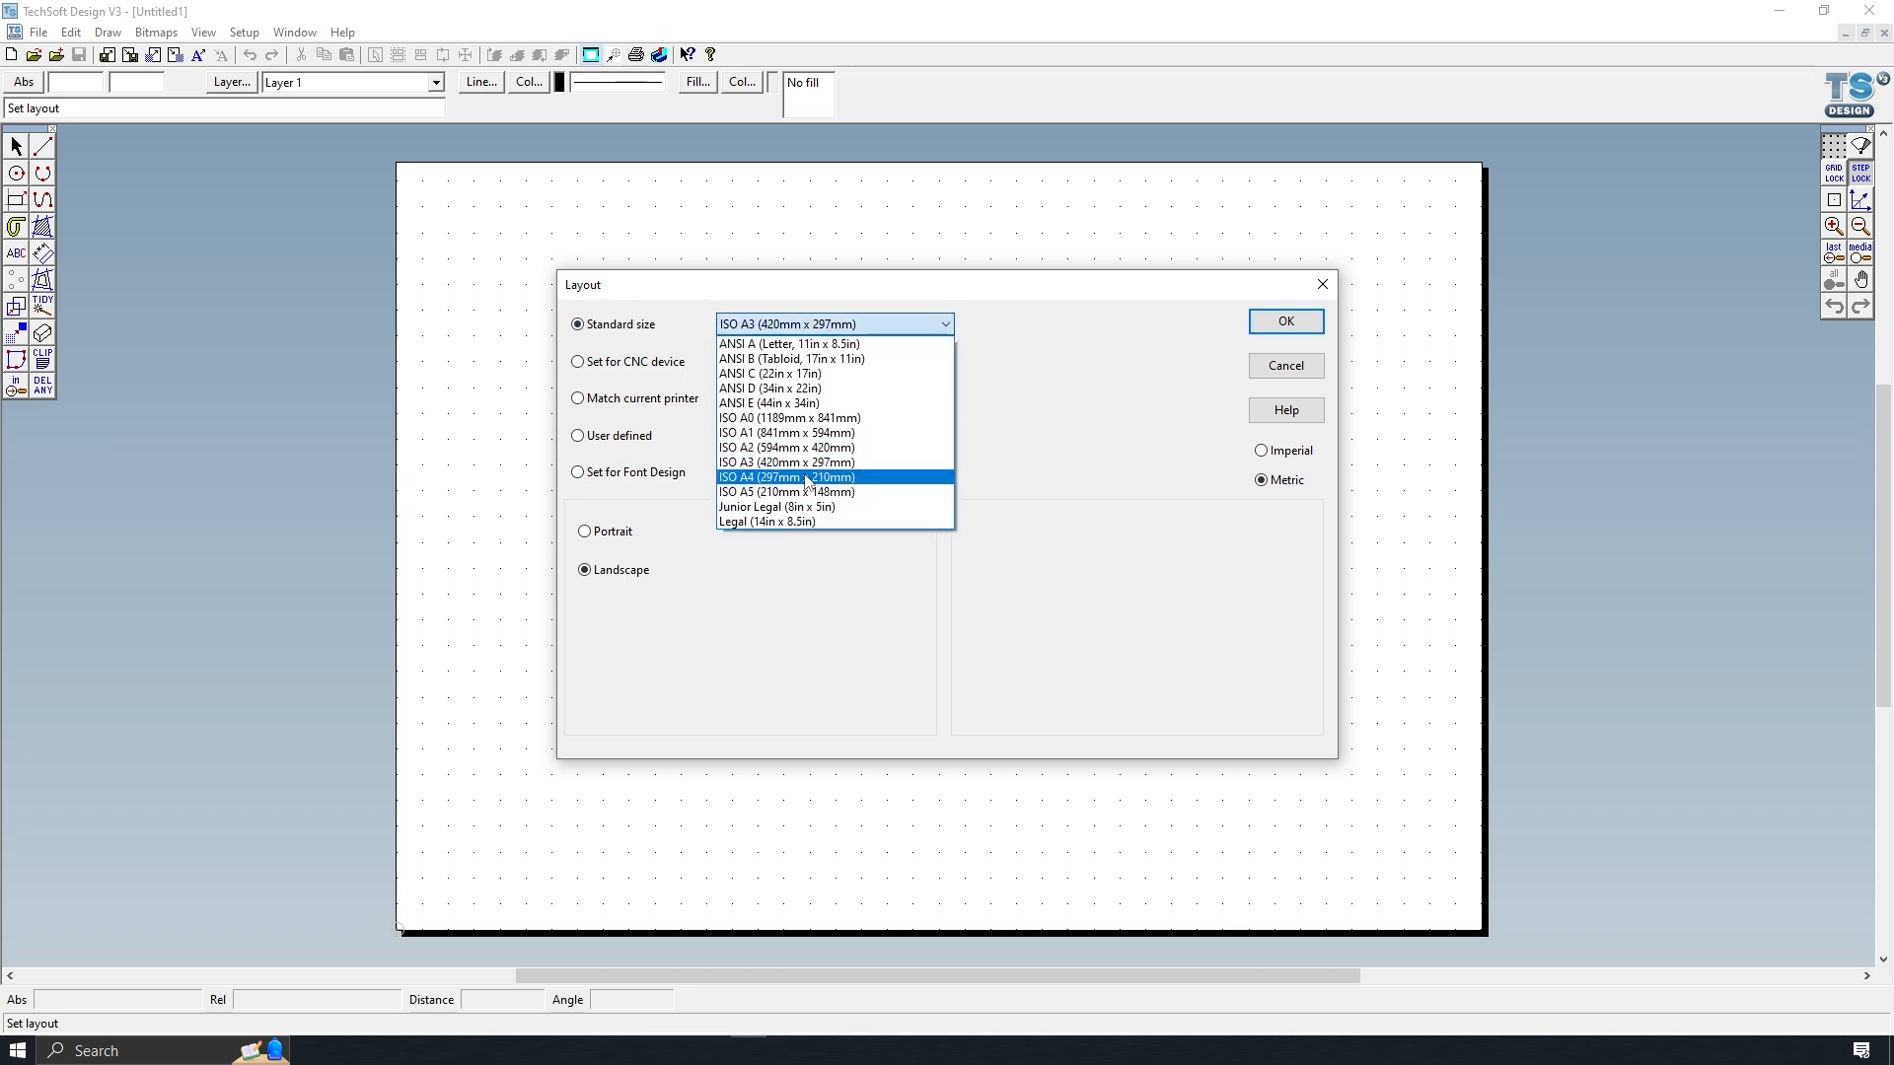
pyautogui.click(650, 308)
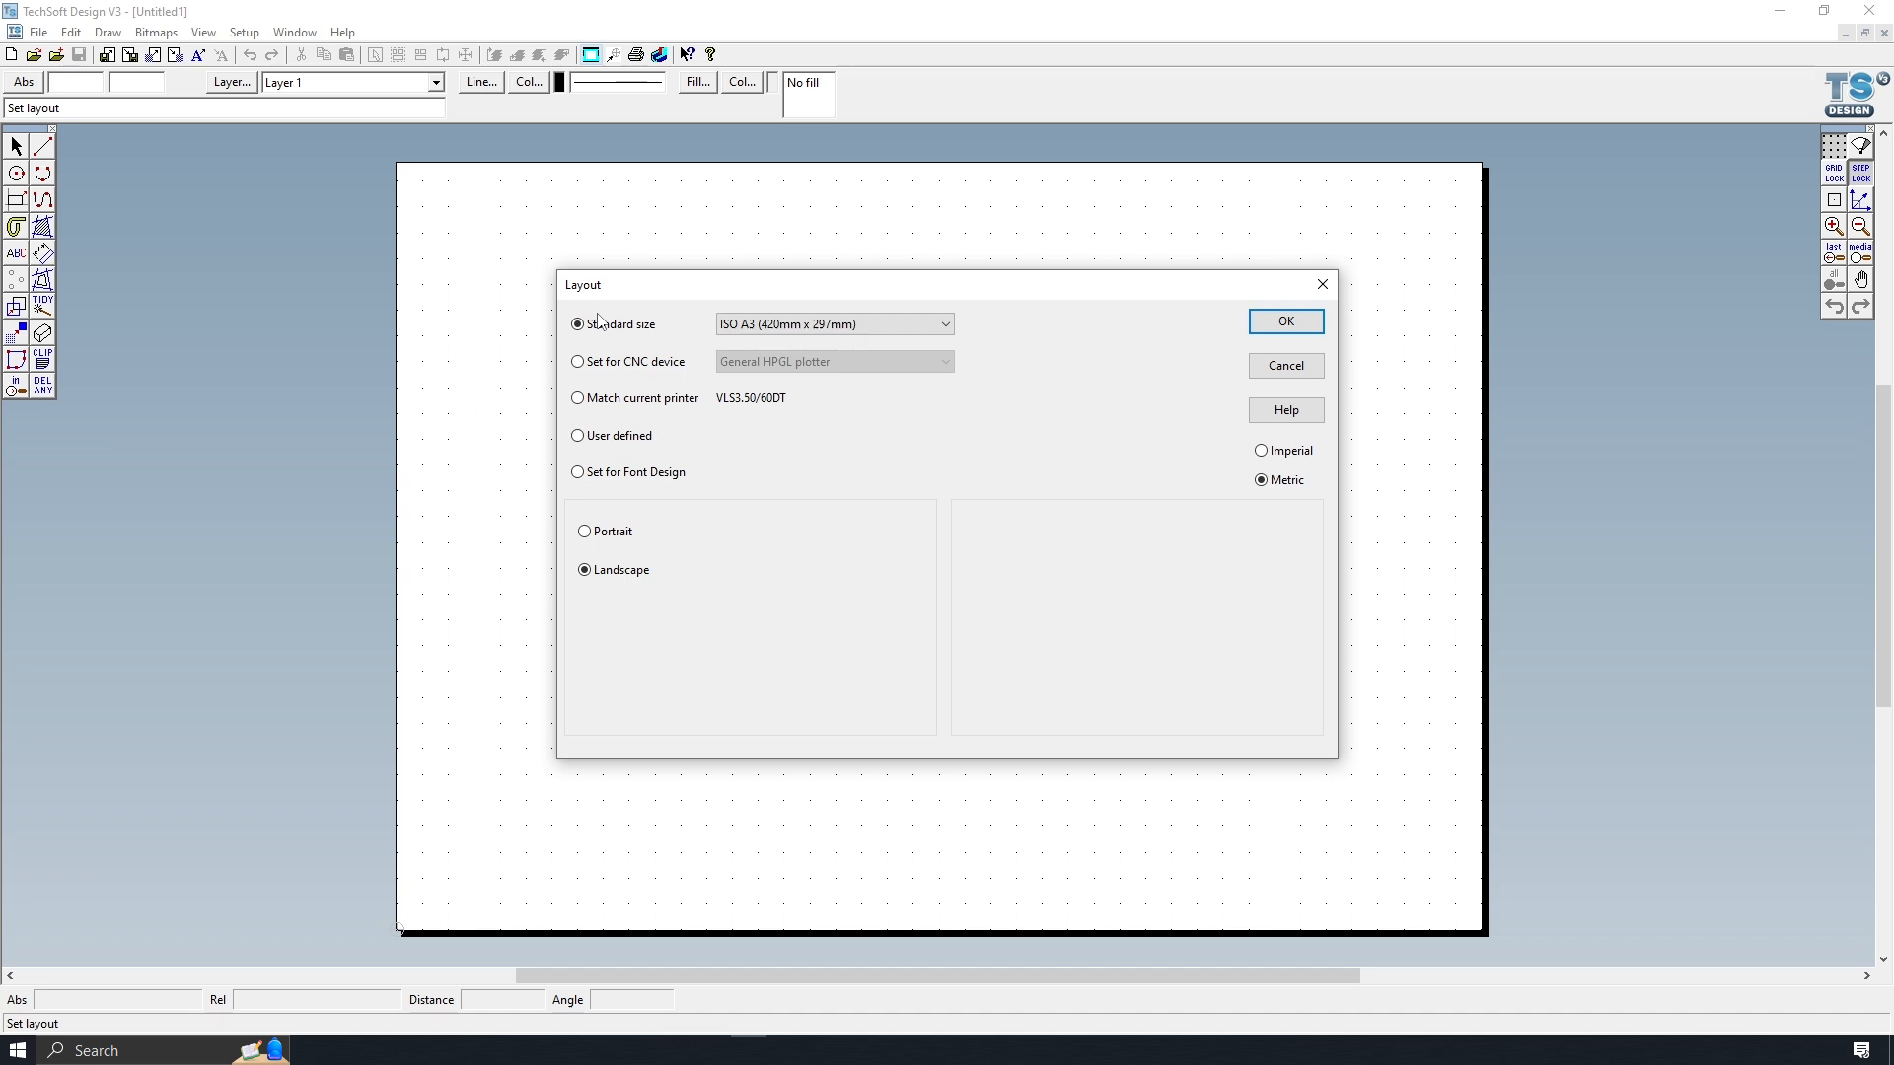
pyautogui.click(579, 437)
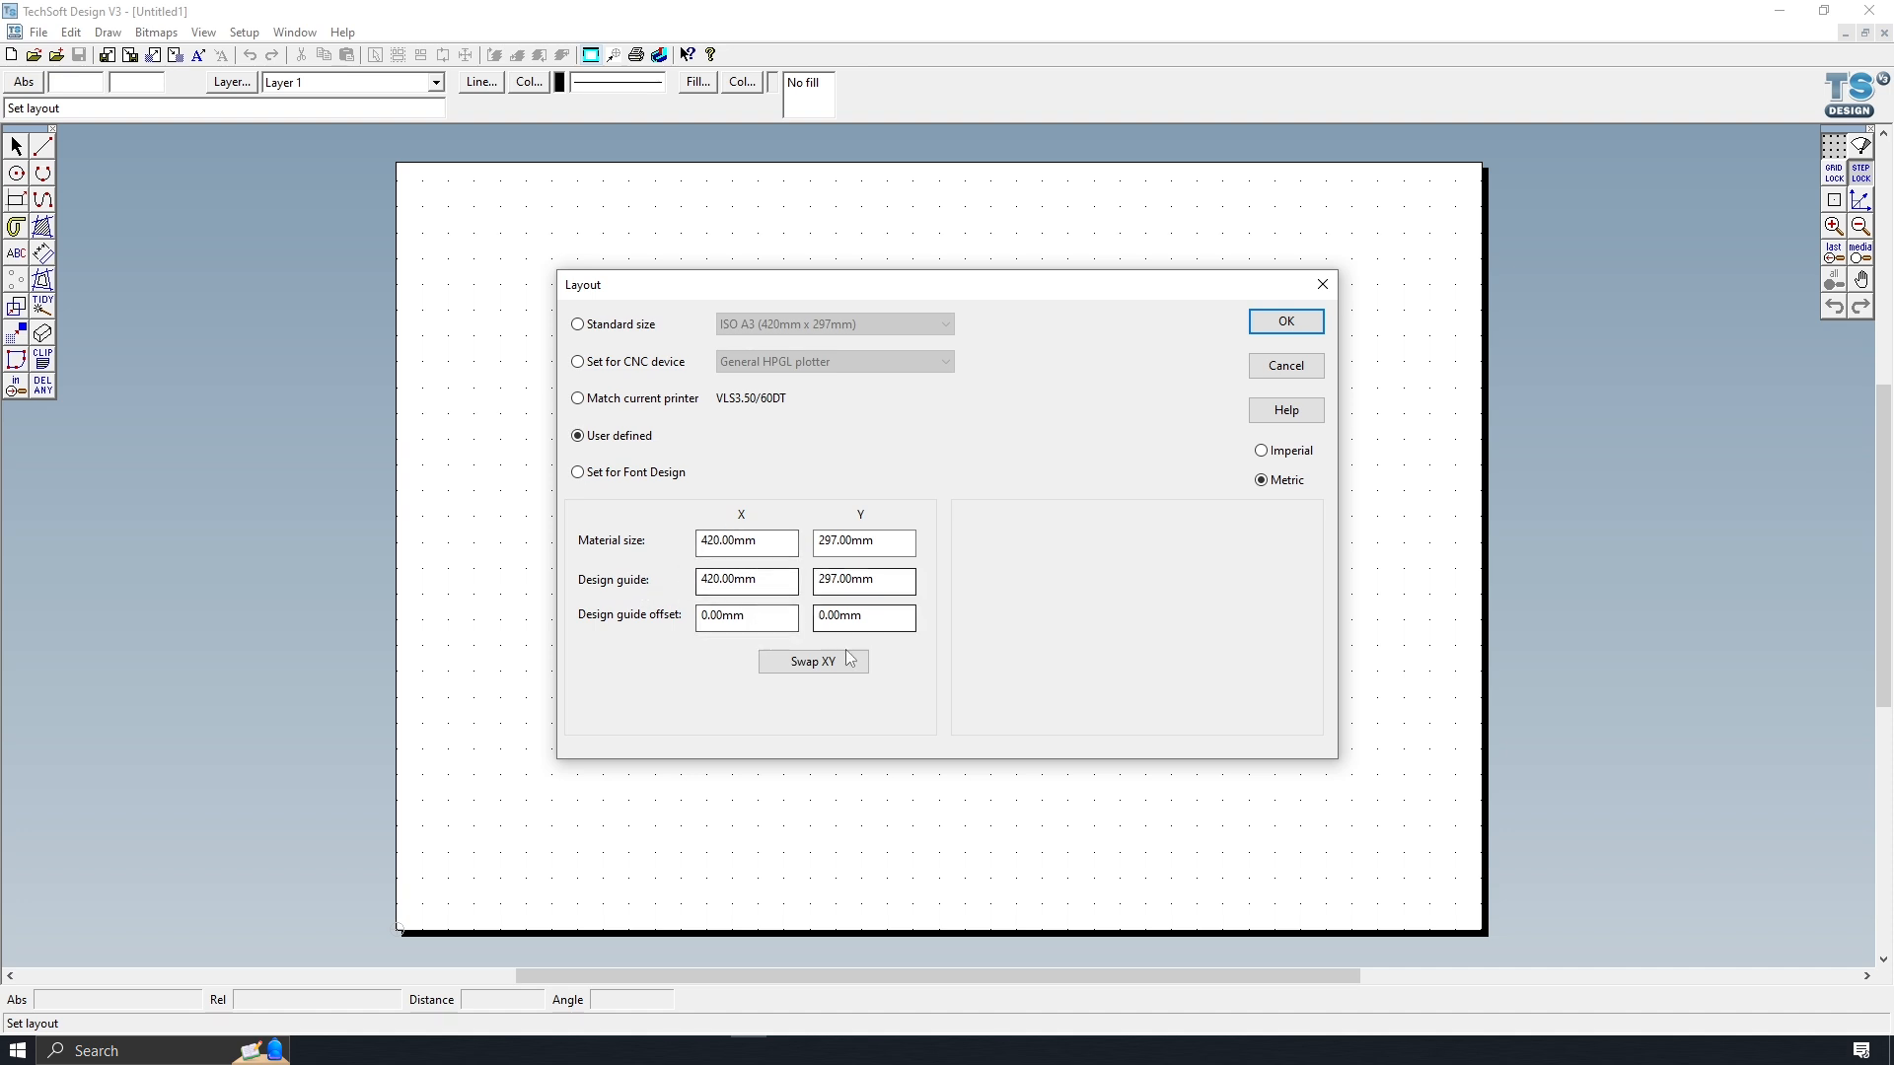
pyautogui.moveTo(773, 545); pyautogui.dragTo(603, 552)
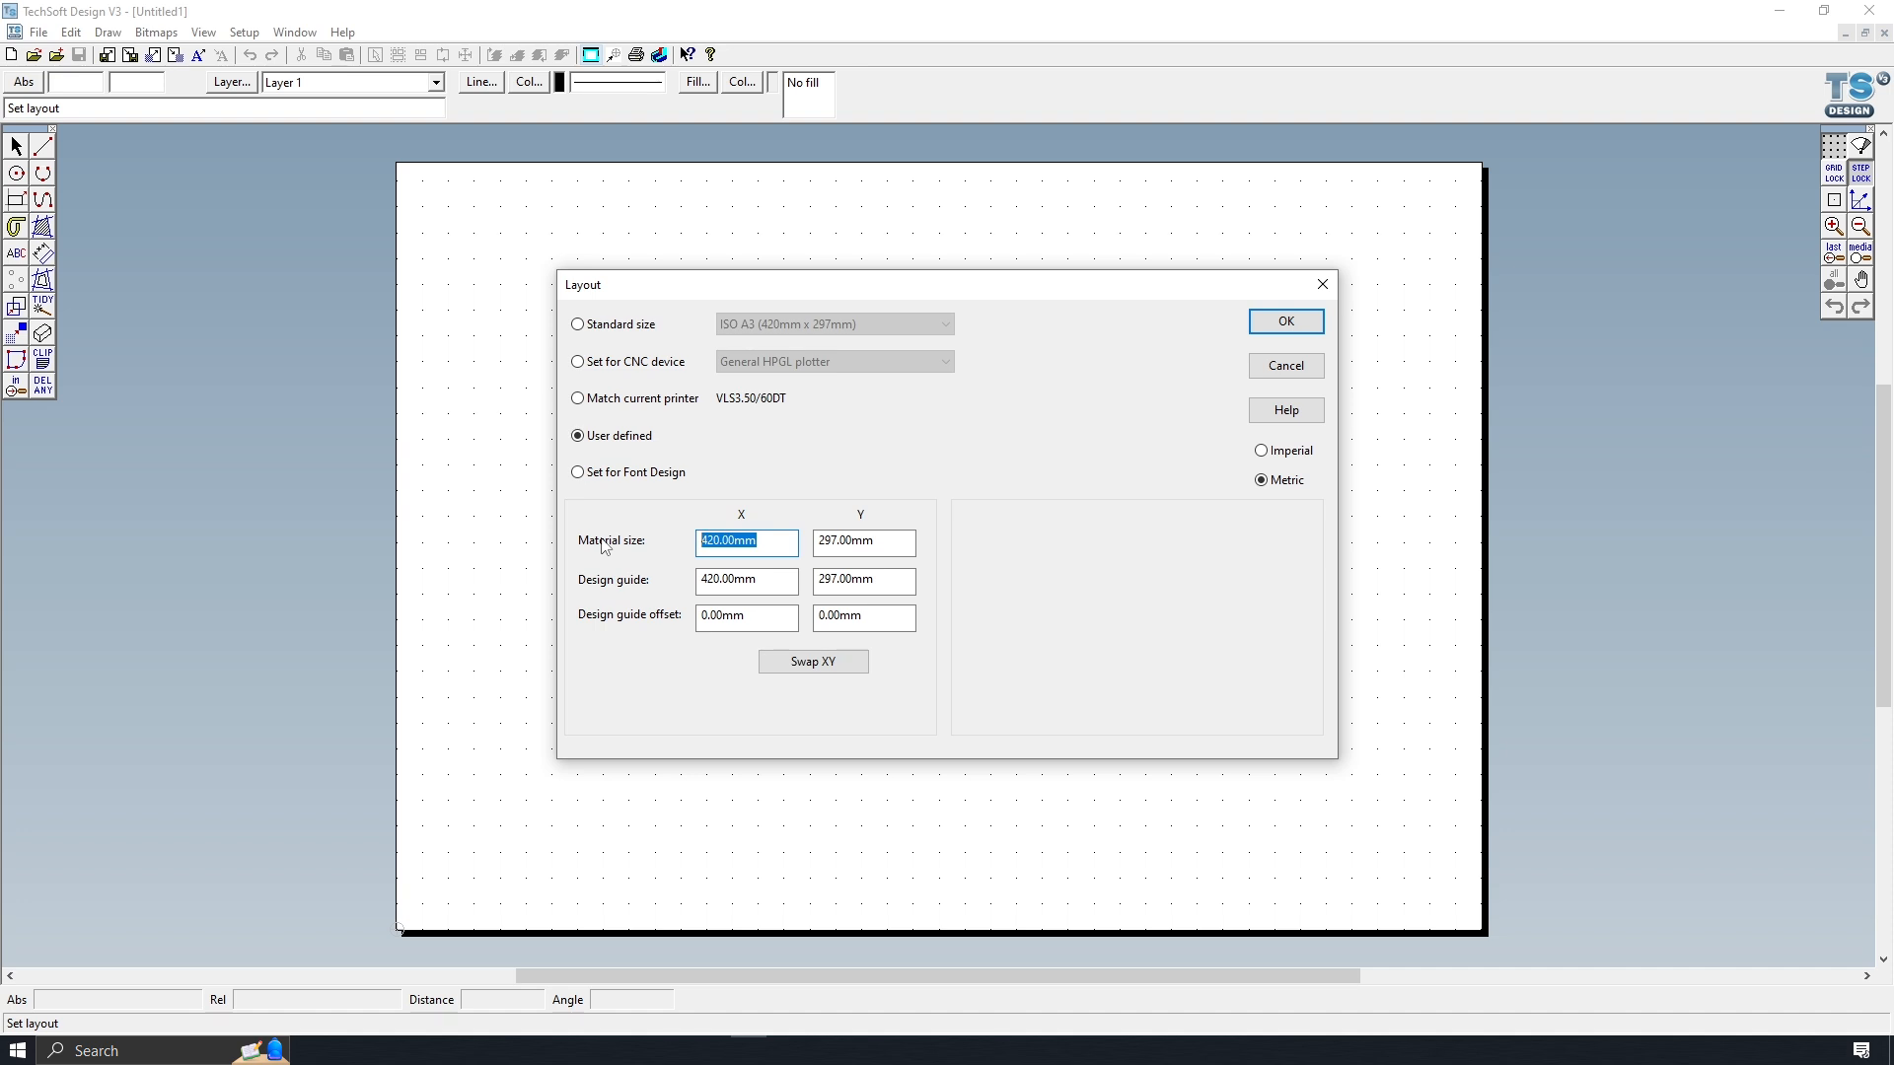
pyautogui.write('50')
pyautogui.press('Tab')
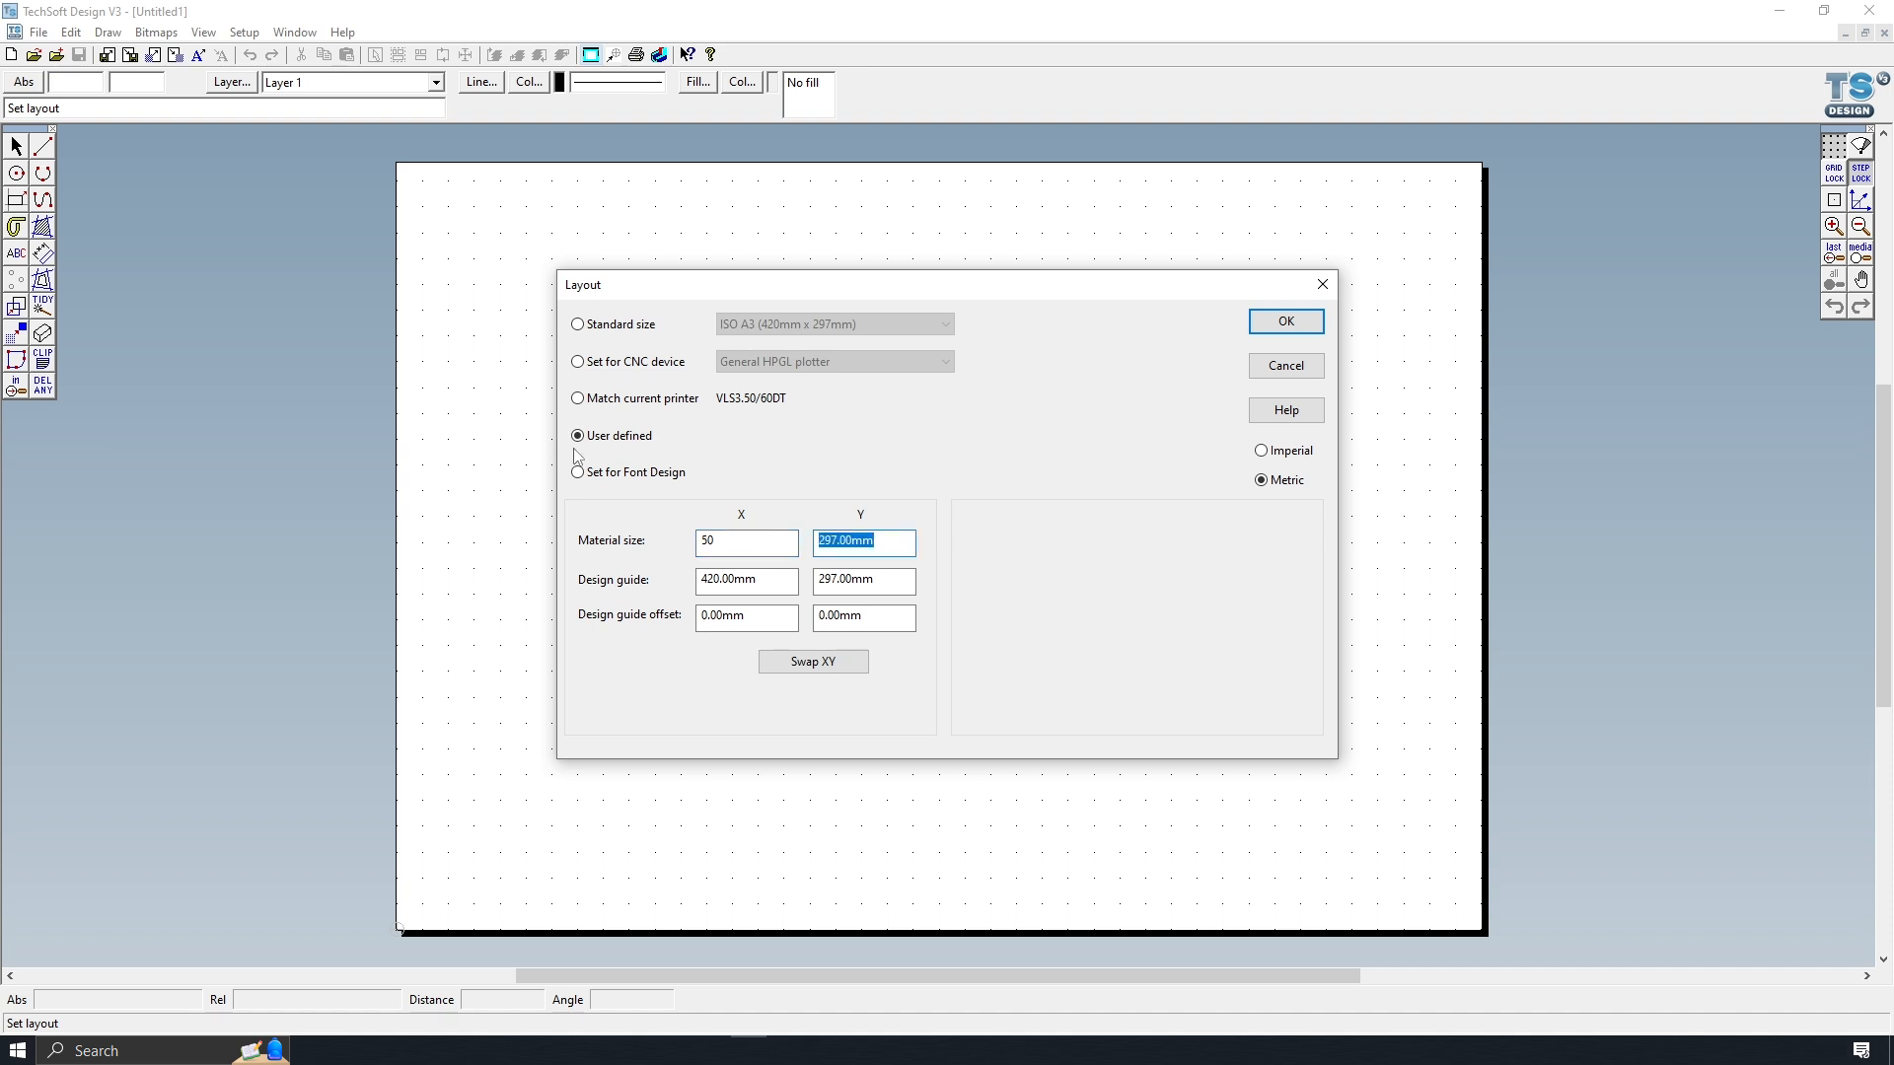
pyautogui.write('24')
pyautogui.press('Tab')
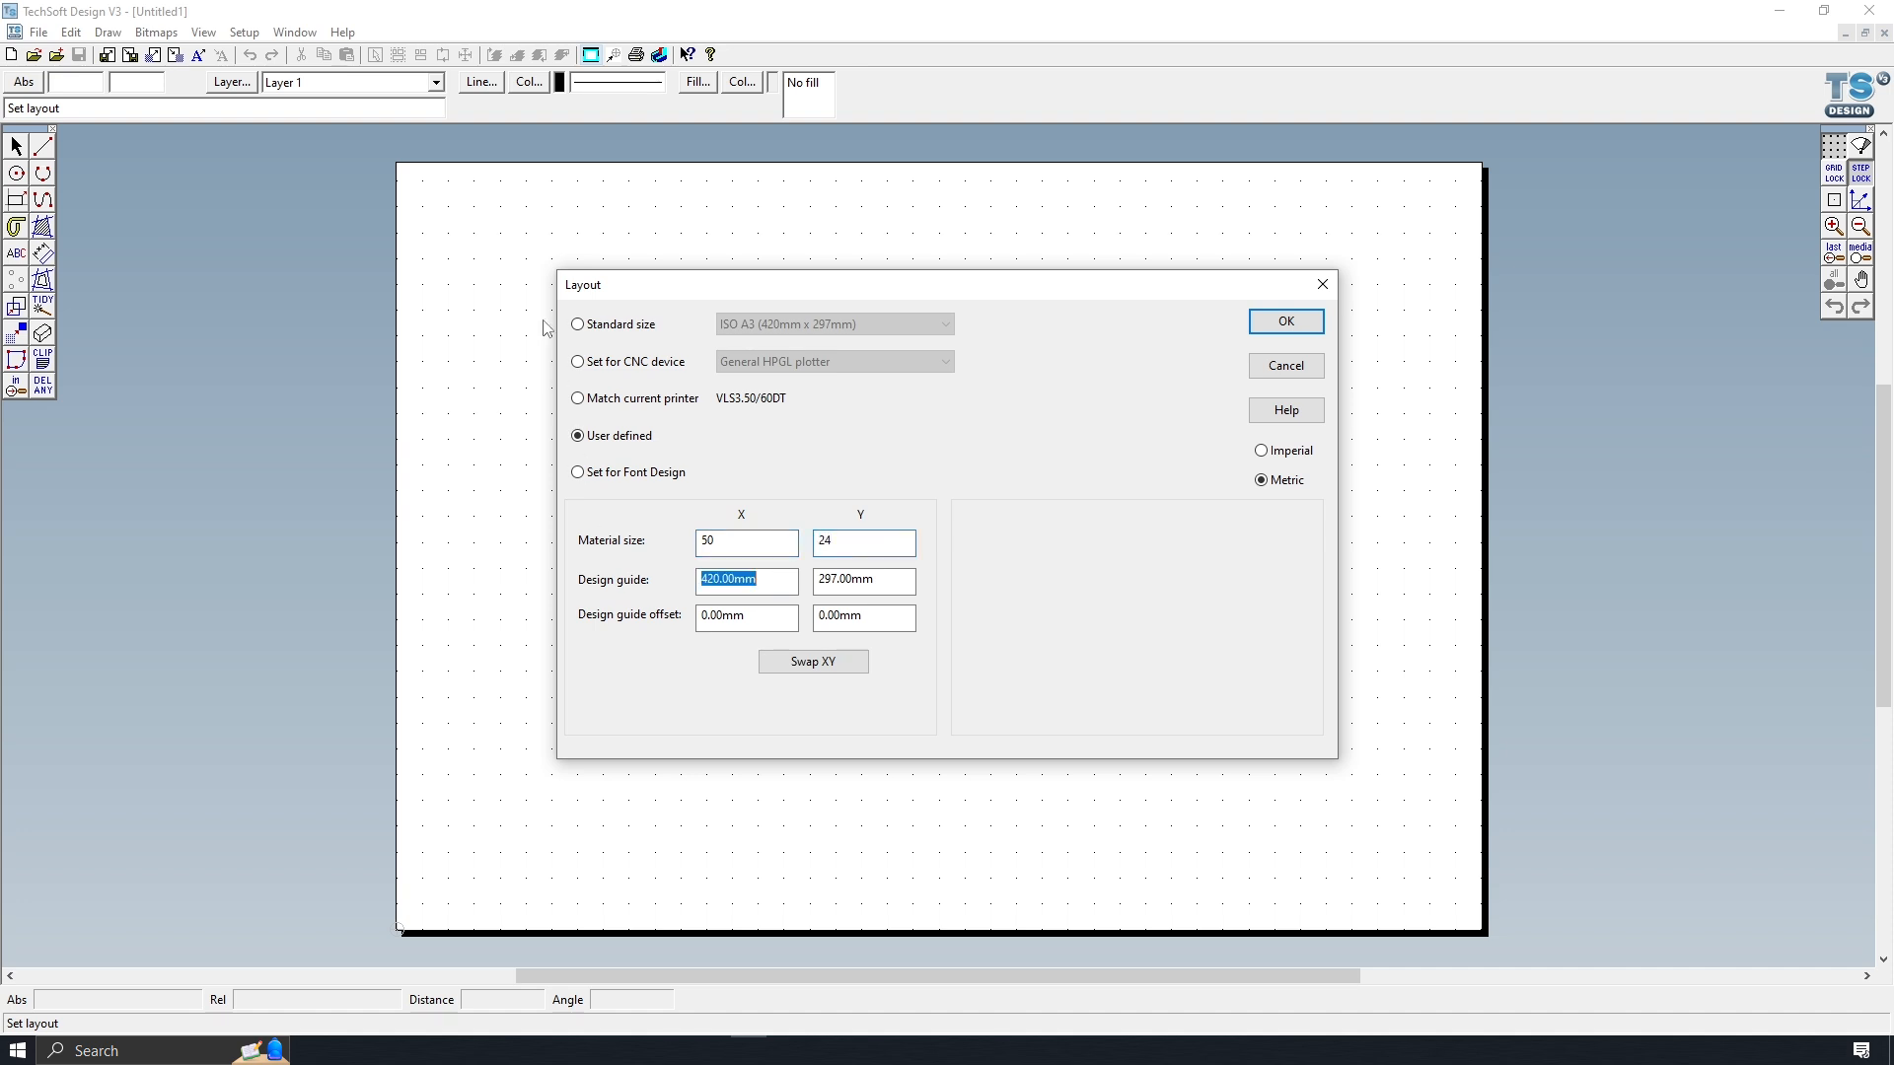
# - Set the layout's design guide to 50 mm by 24 mm and apply the layout
pyautogui.write('50')
pyautogui.press('Tab')
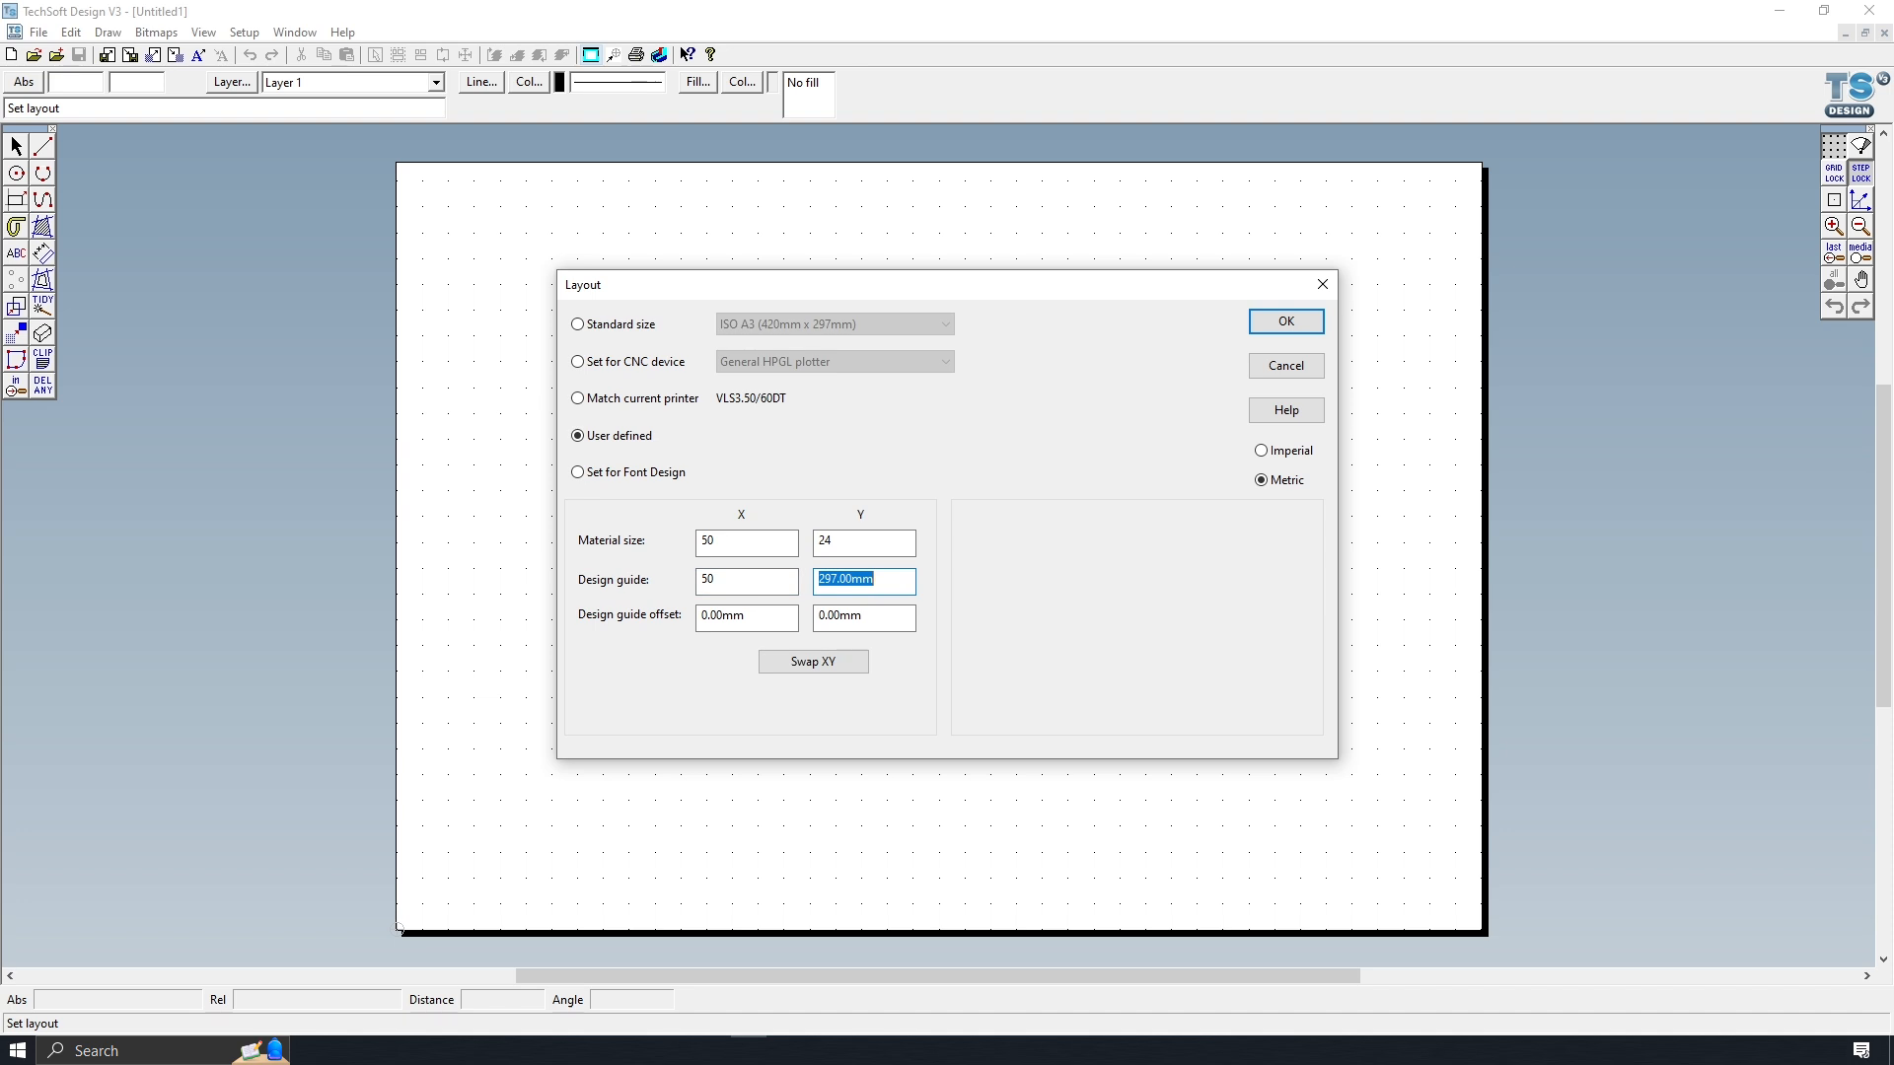
pyautogui.write('24')
pyautogui.click(1302, 329)
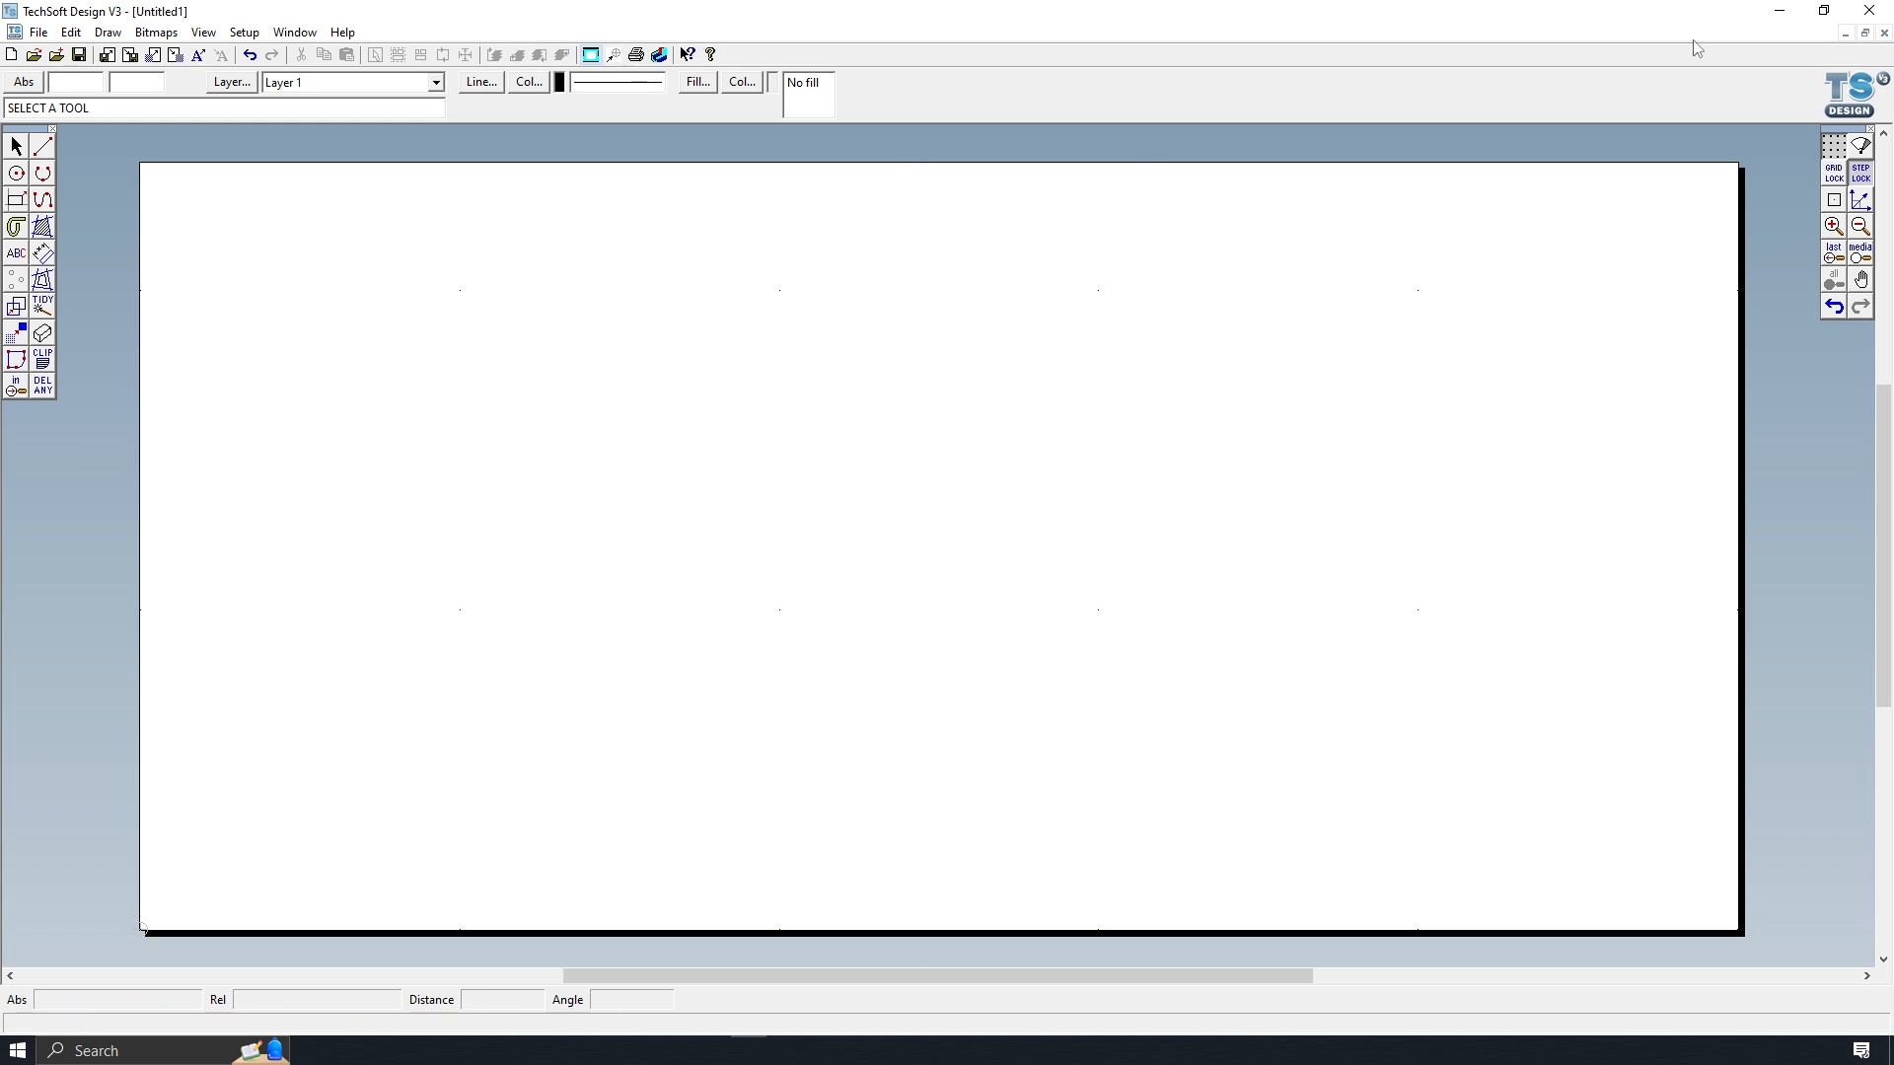
# - Set the grid spacing to 0.5 mm in both X and Y
pyautogui.rightClick(1833, 148)
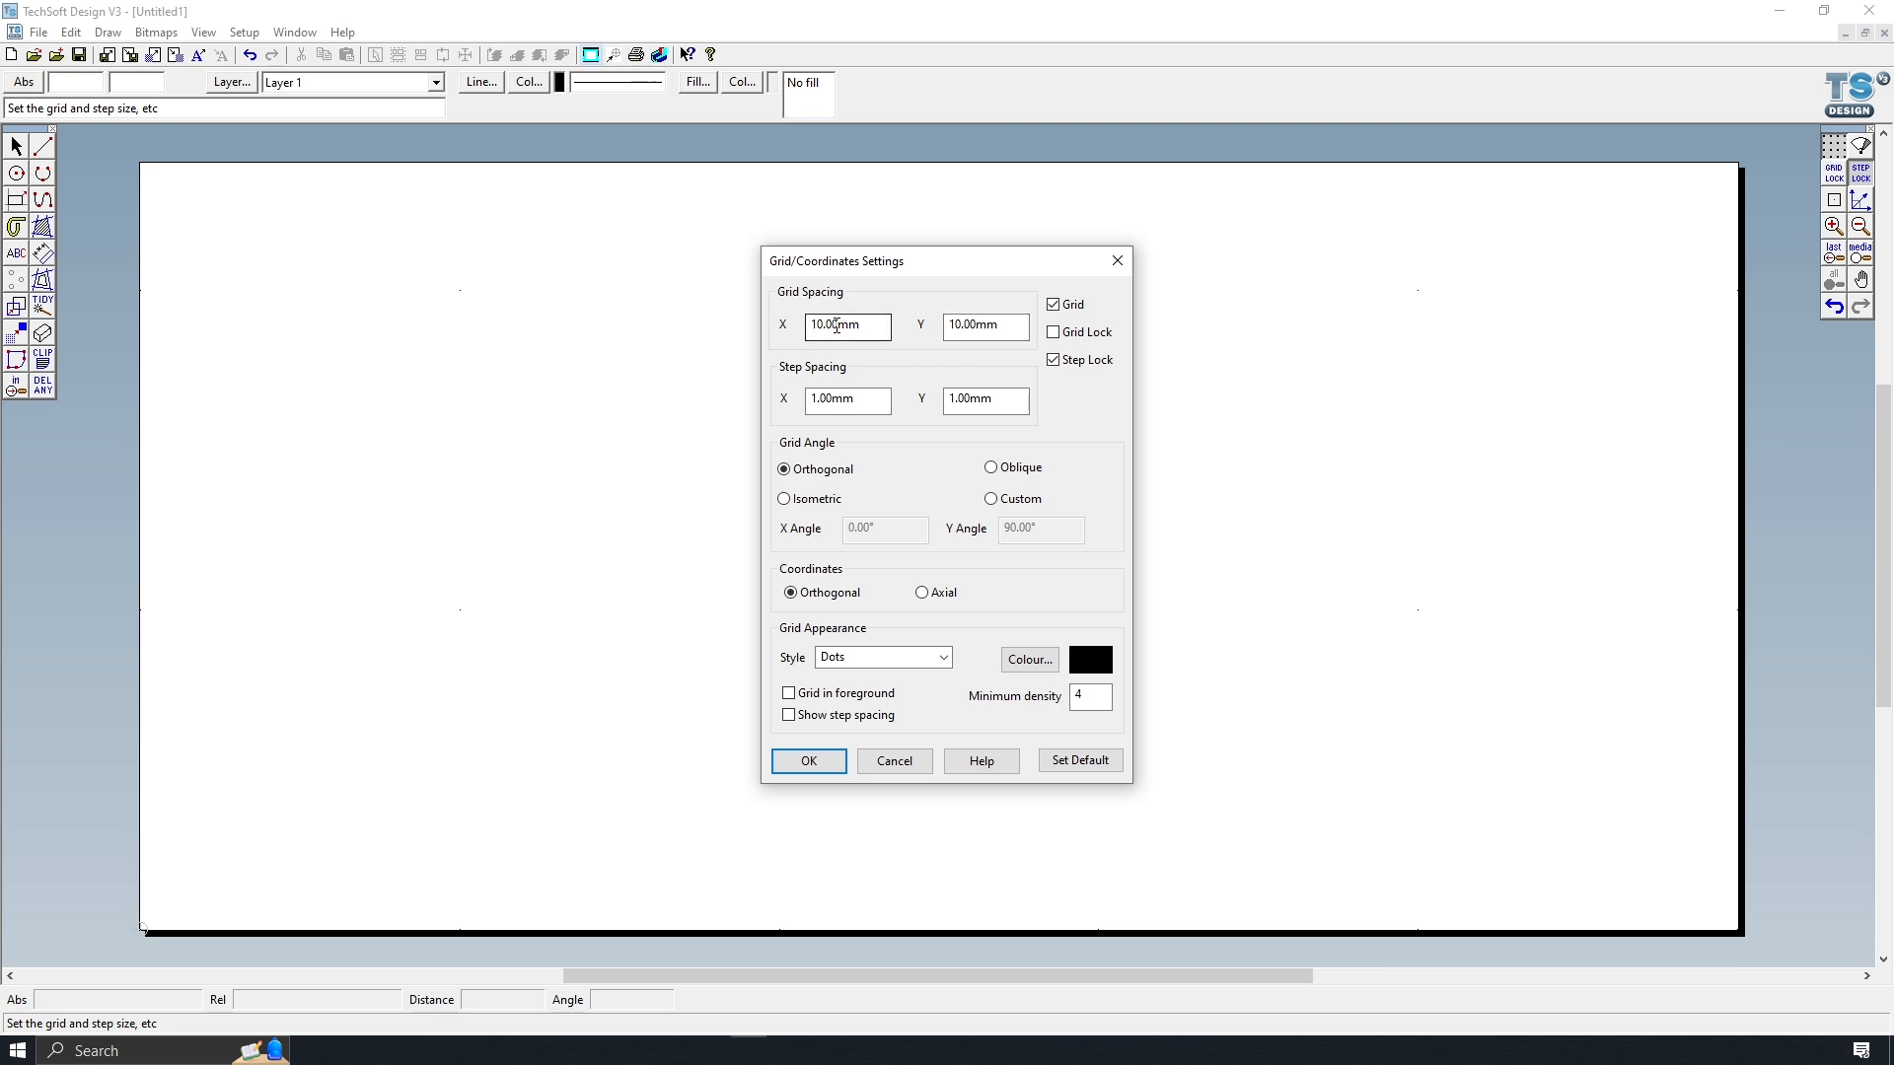
pyautogui.moveTo(837, 326); pyautogui.dragTo(772, 319)
pyautogui.write('0')
pyautogui.moveTo(978, 324); pyautogui.dragTo(581, 329)
pyautogui.write('0.')
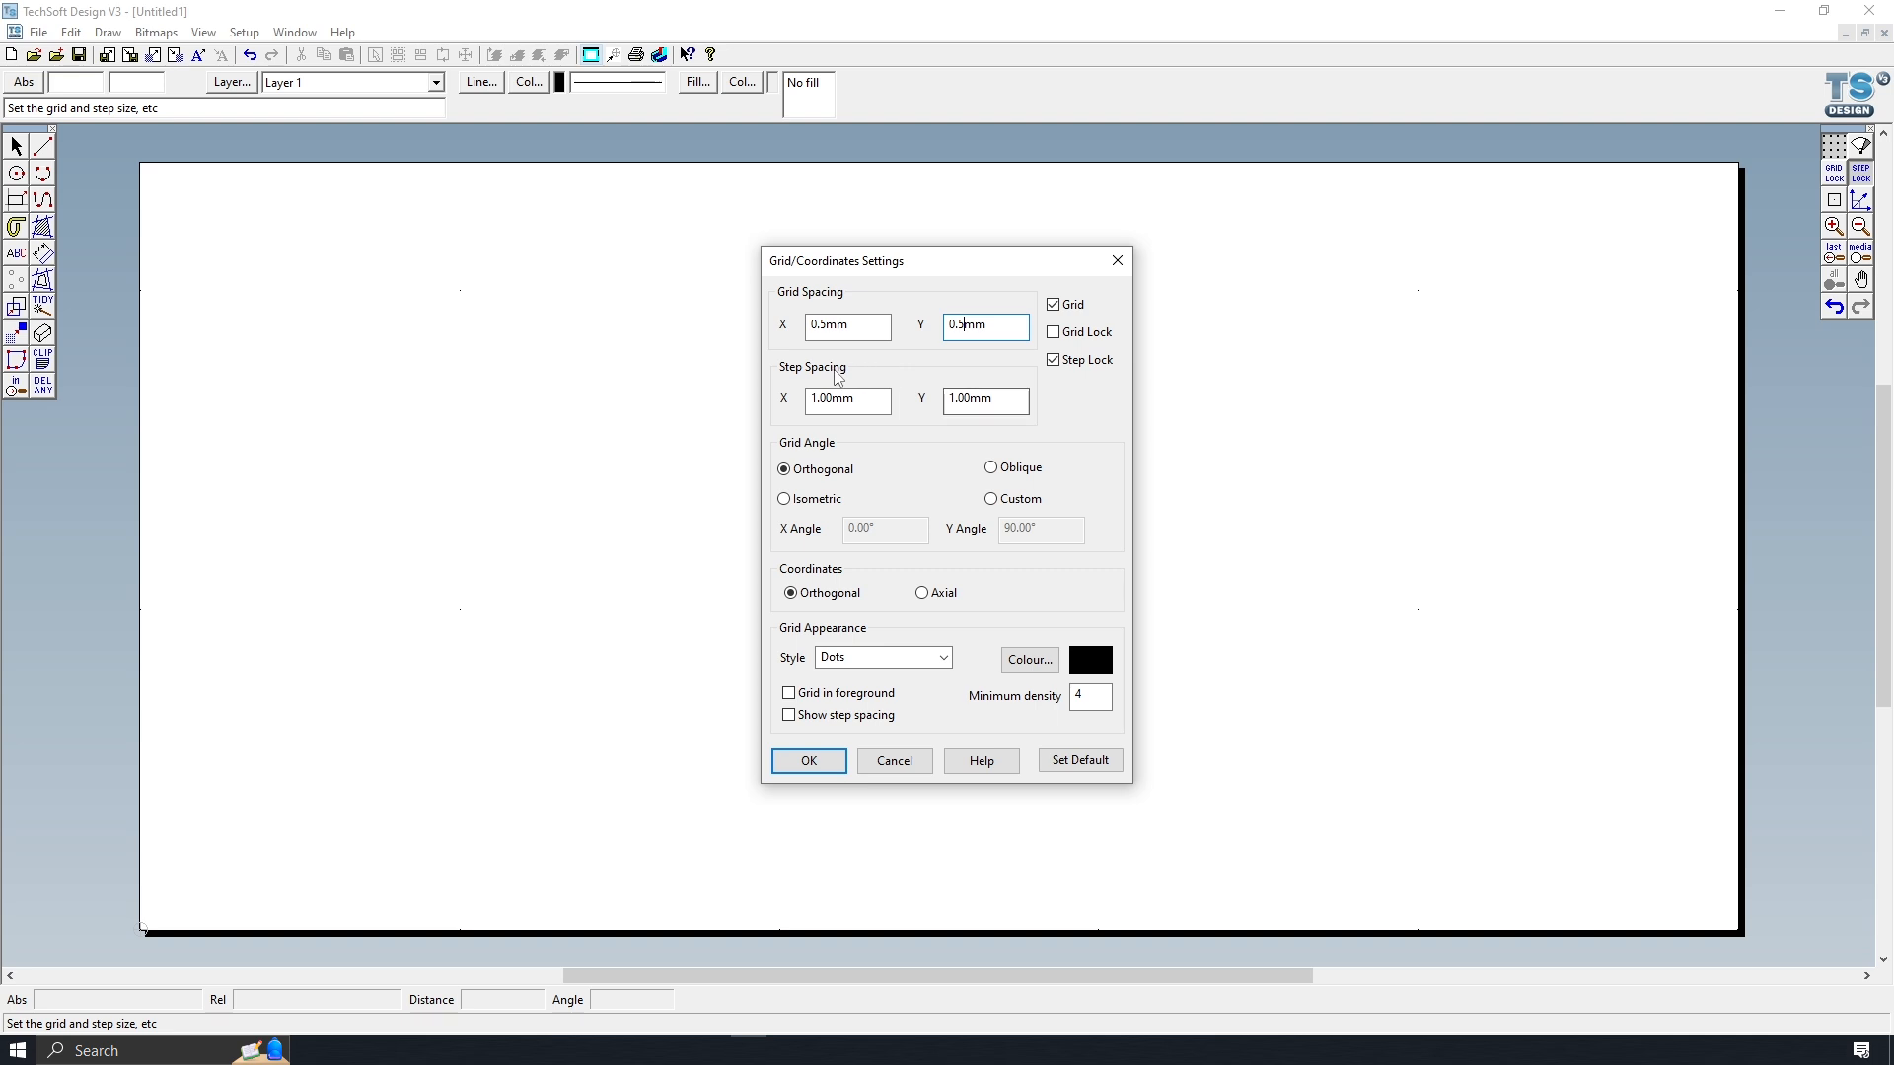
# - Set the grid appearance to the Lines style in light green and apply the grid settings
pyautogui.click(925, 656)
pyautogui.click(898, 738)
pyautogui.click(1023, 659)
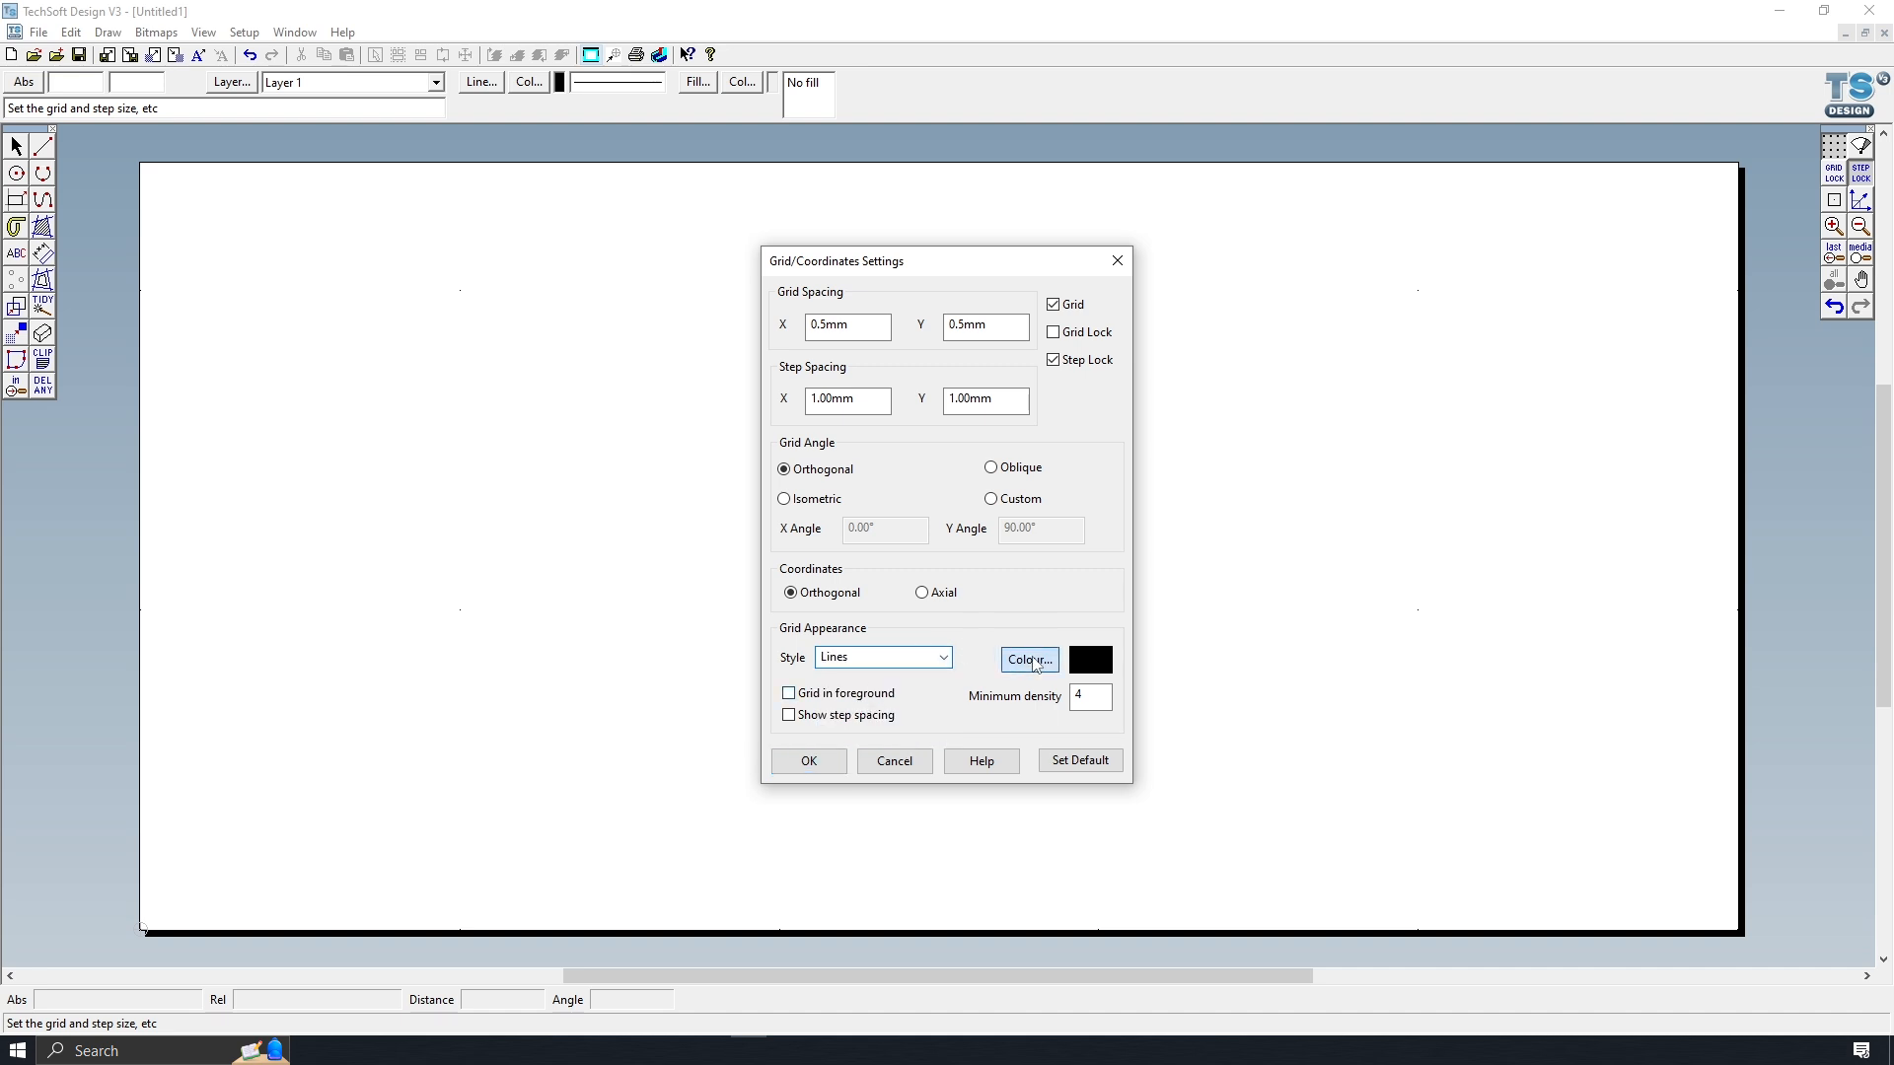
pyautogui.click(906, 416)
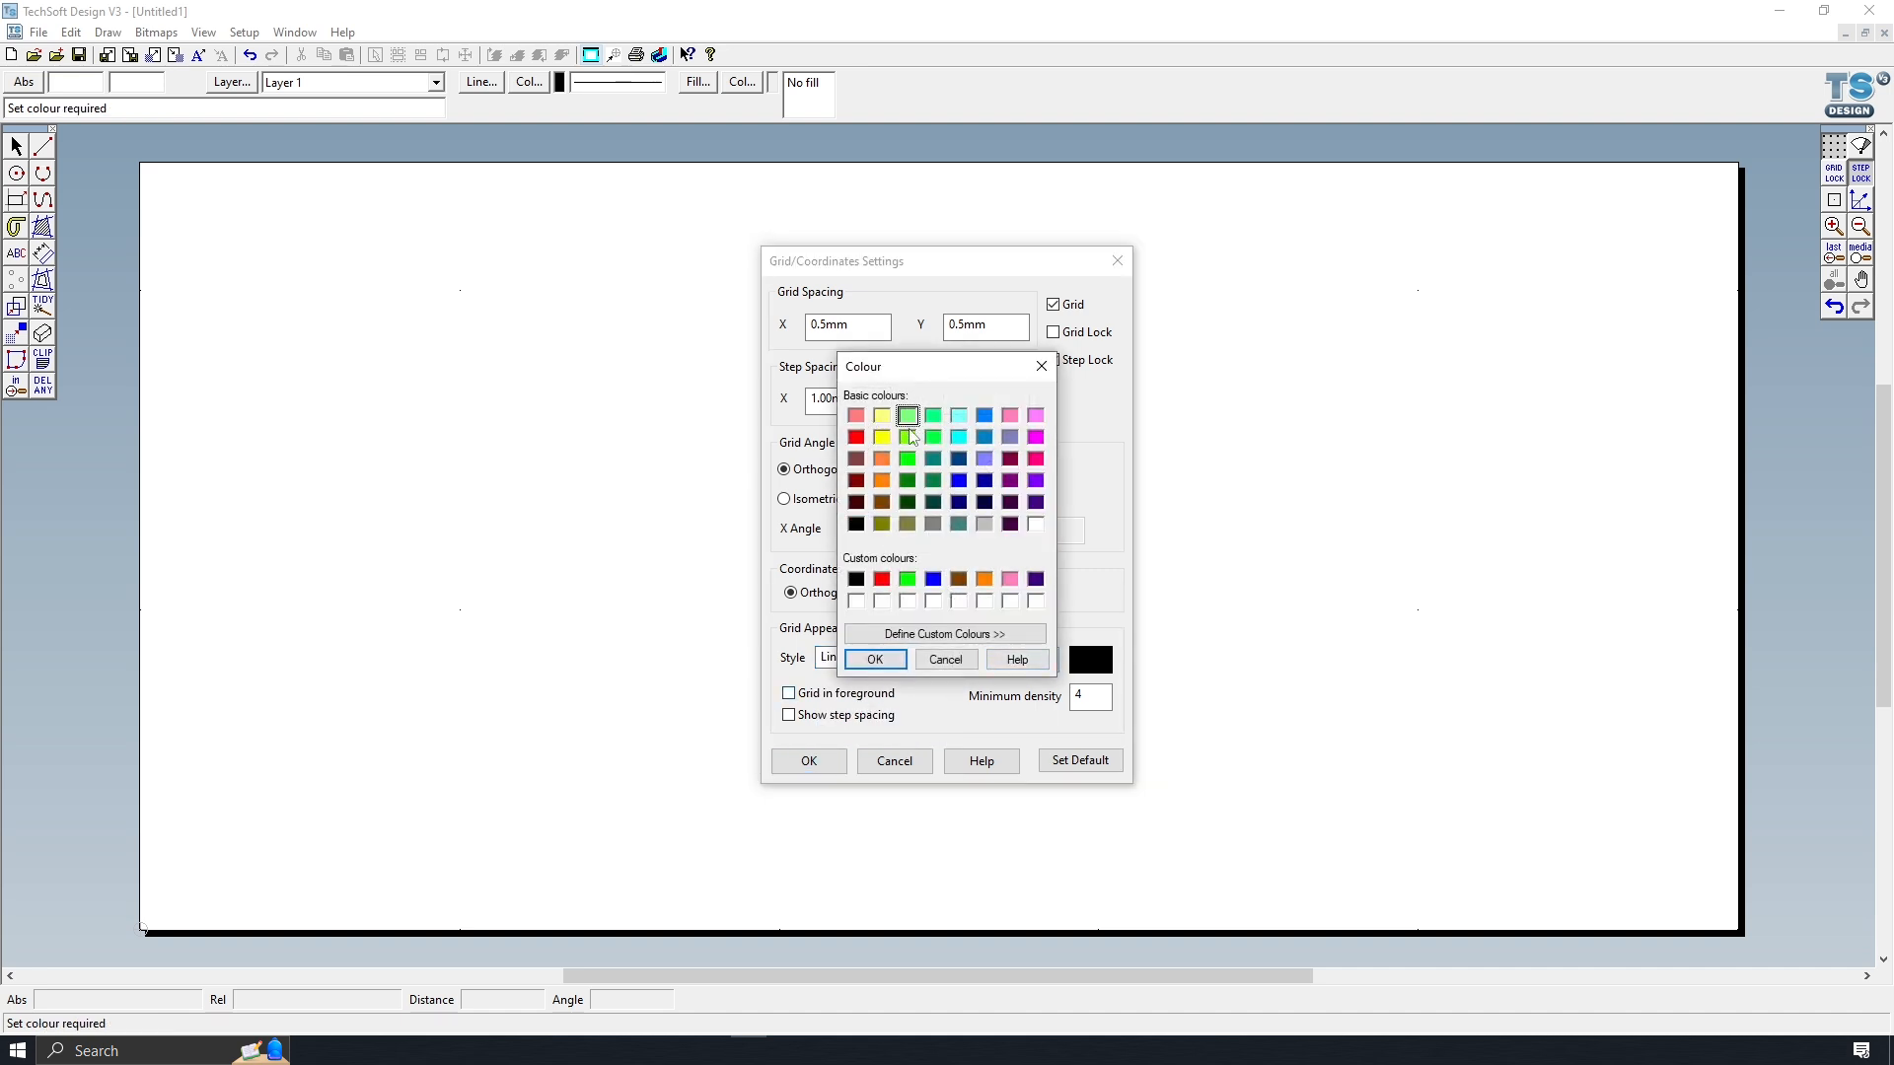
pyautogui.click(885, 655)
pyautogui.click(809, 760)
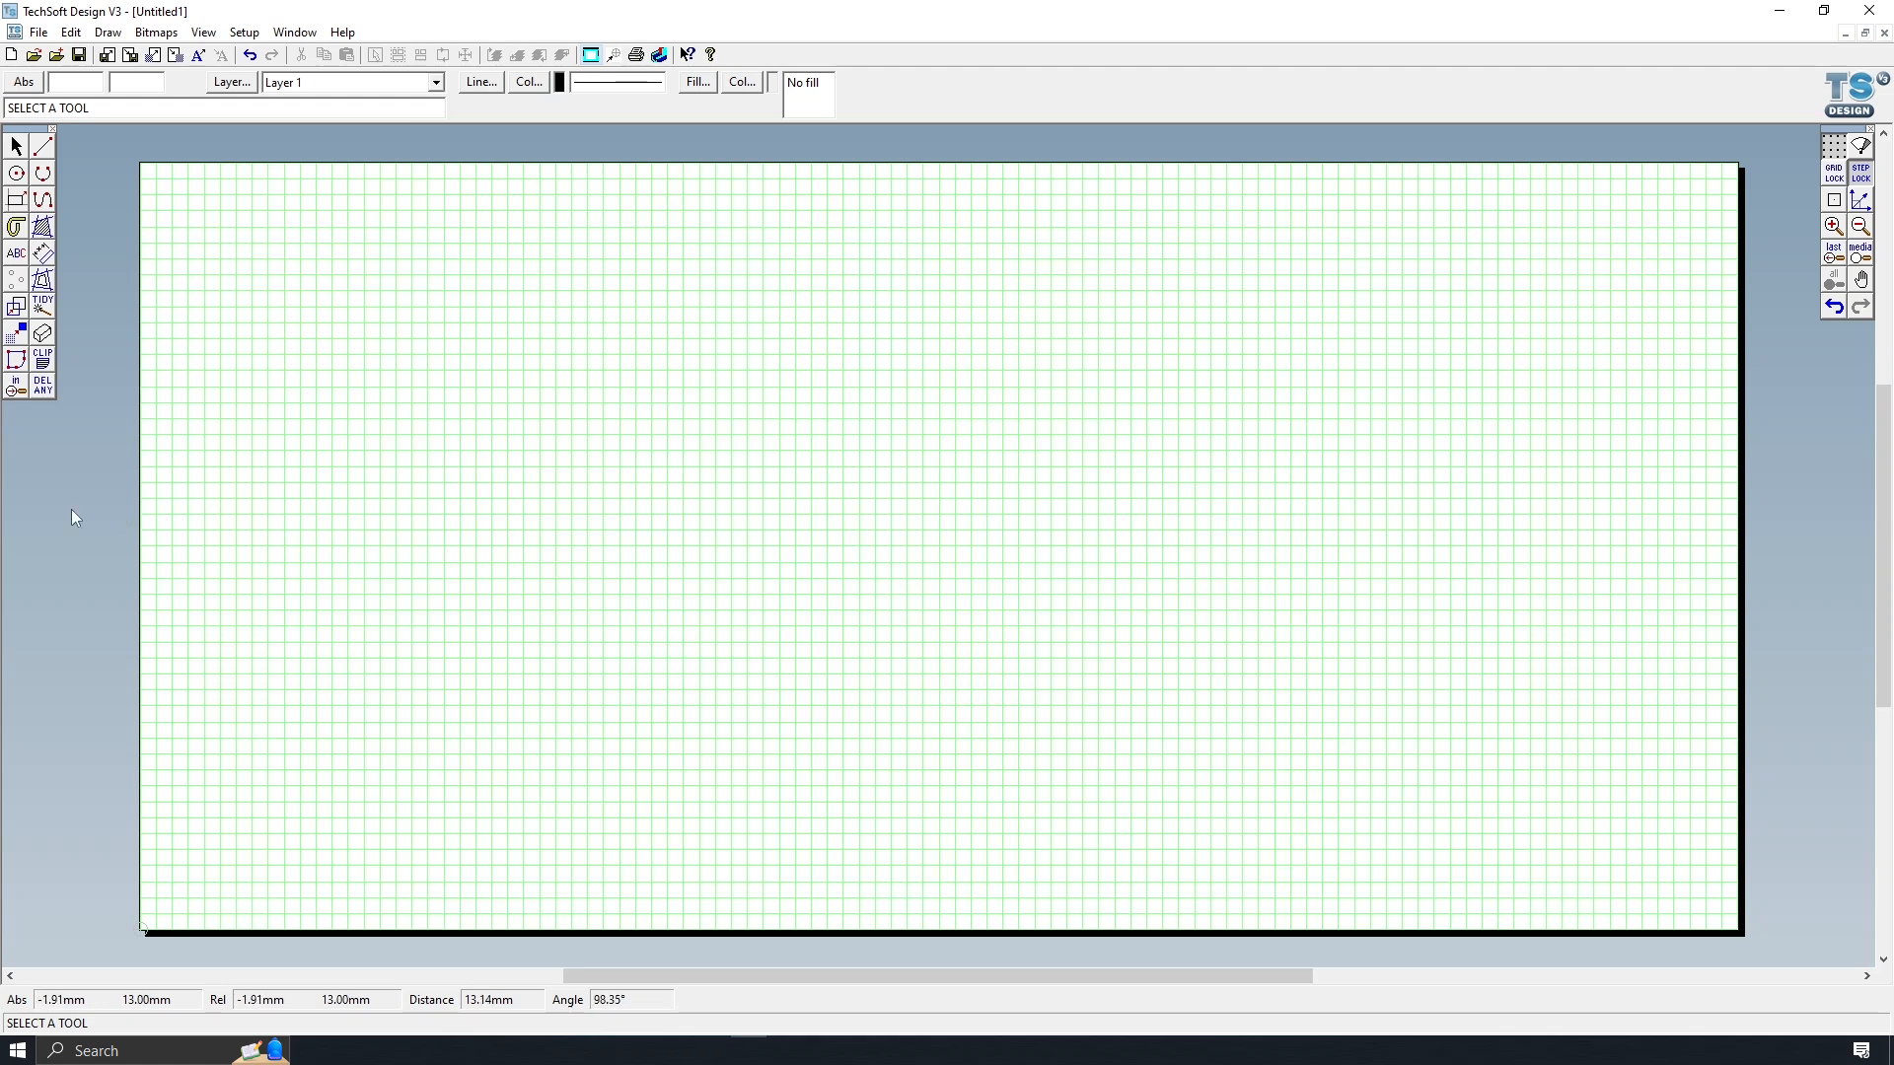
# - Draw a vertical guide line from (3, 24) to (3, 12) mm and a horizontal line from (0, 12) to (50, 12) mm
pyautogui.click(38, 153)
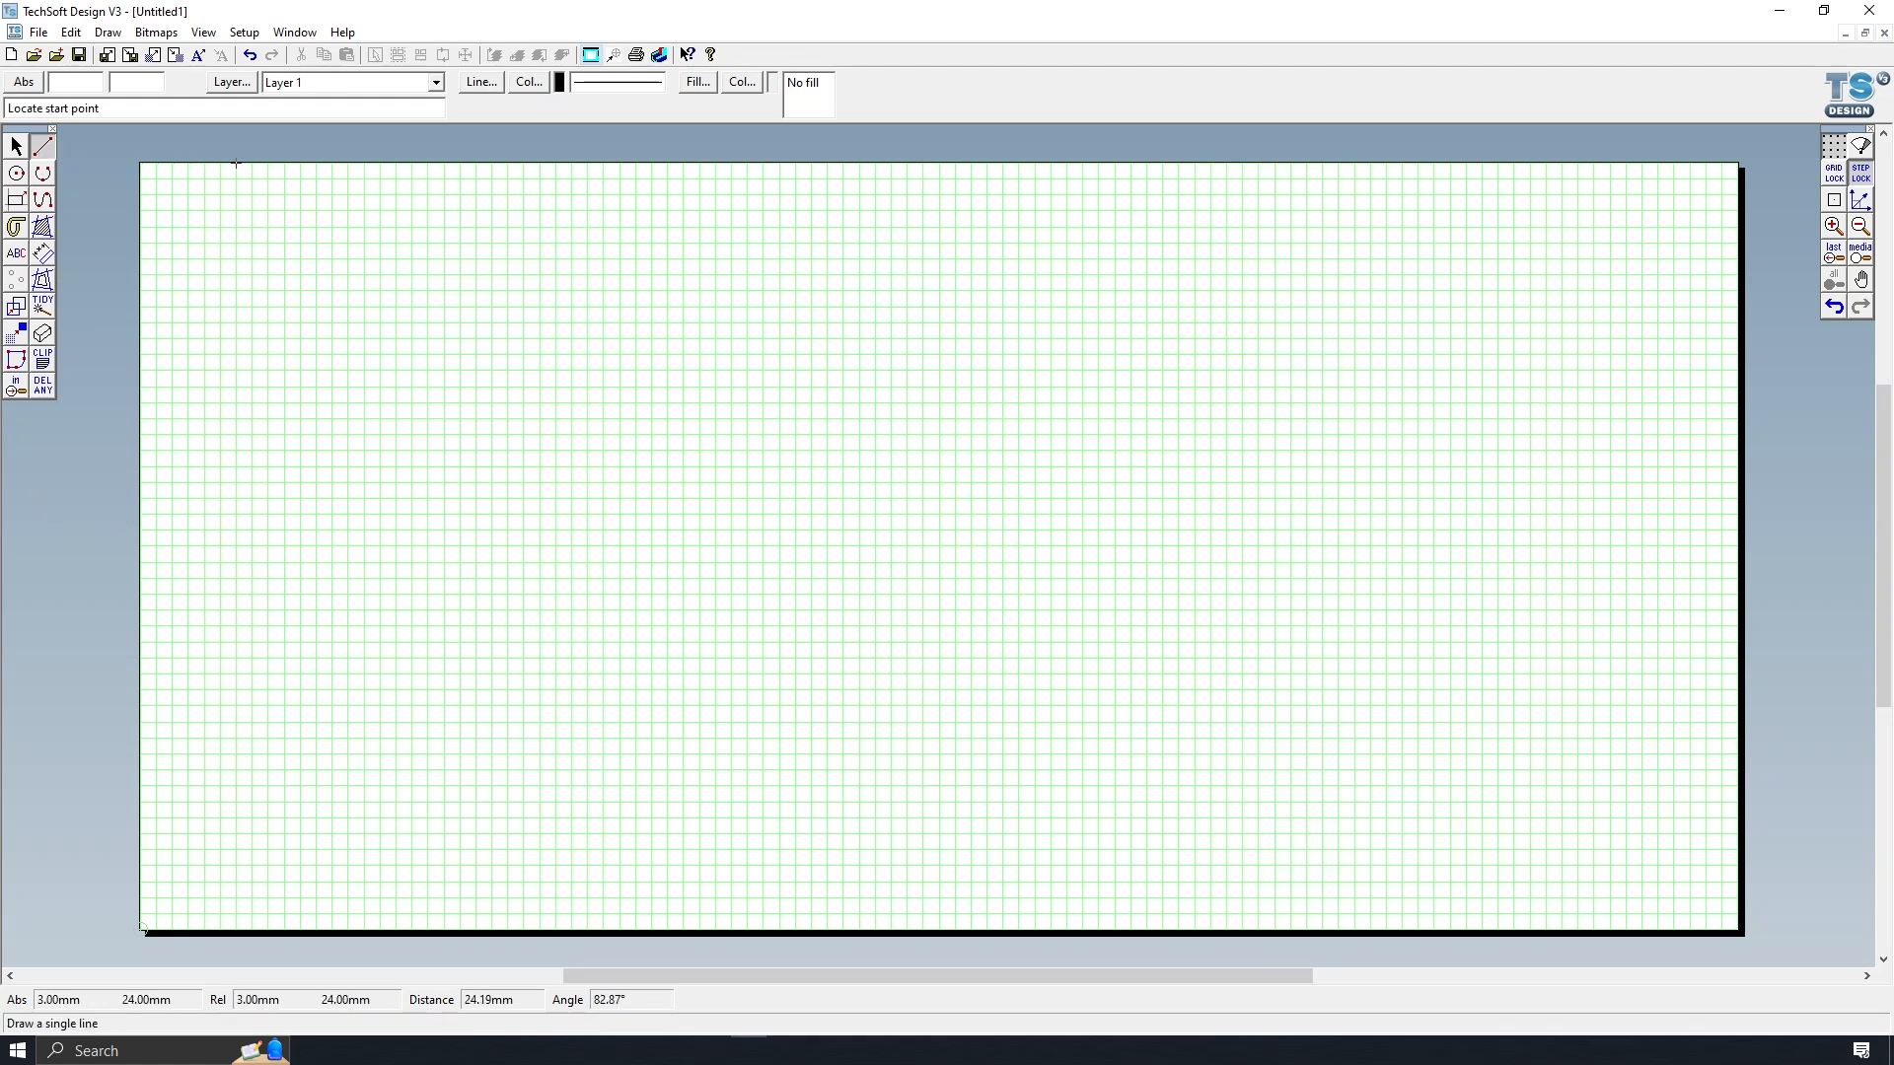
pyautogui.click(236, 164)
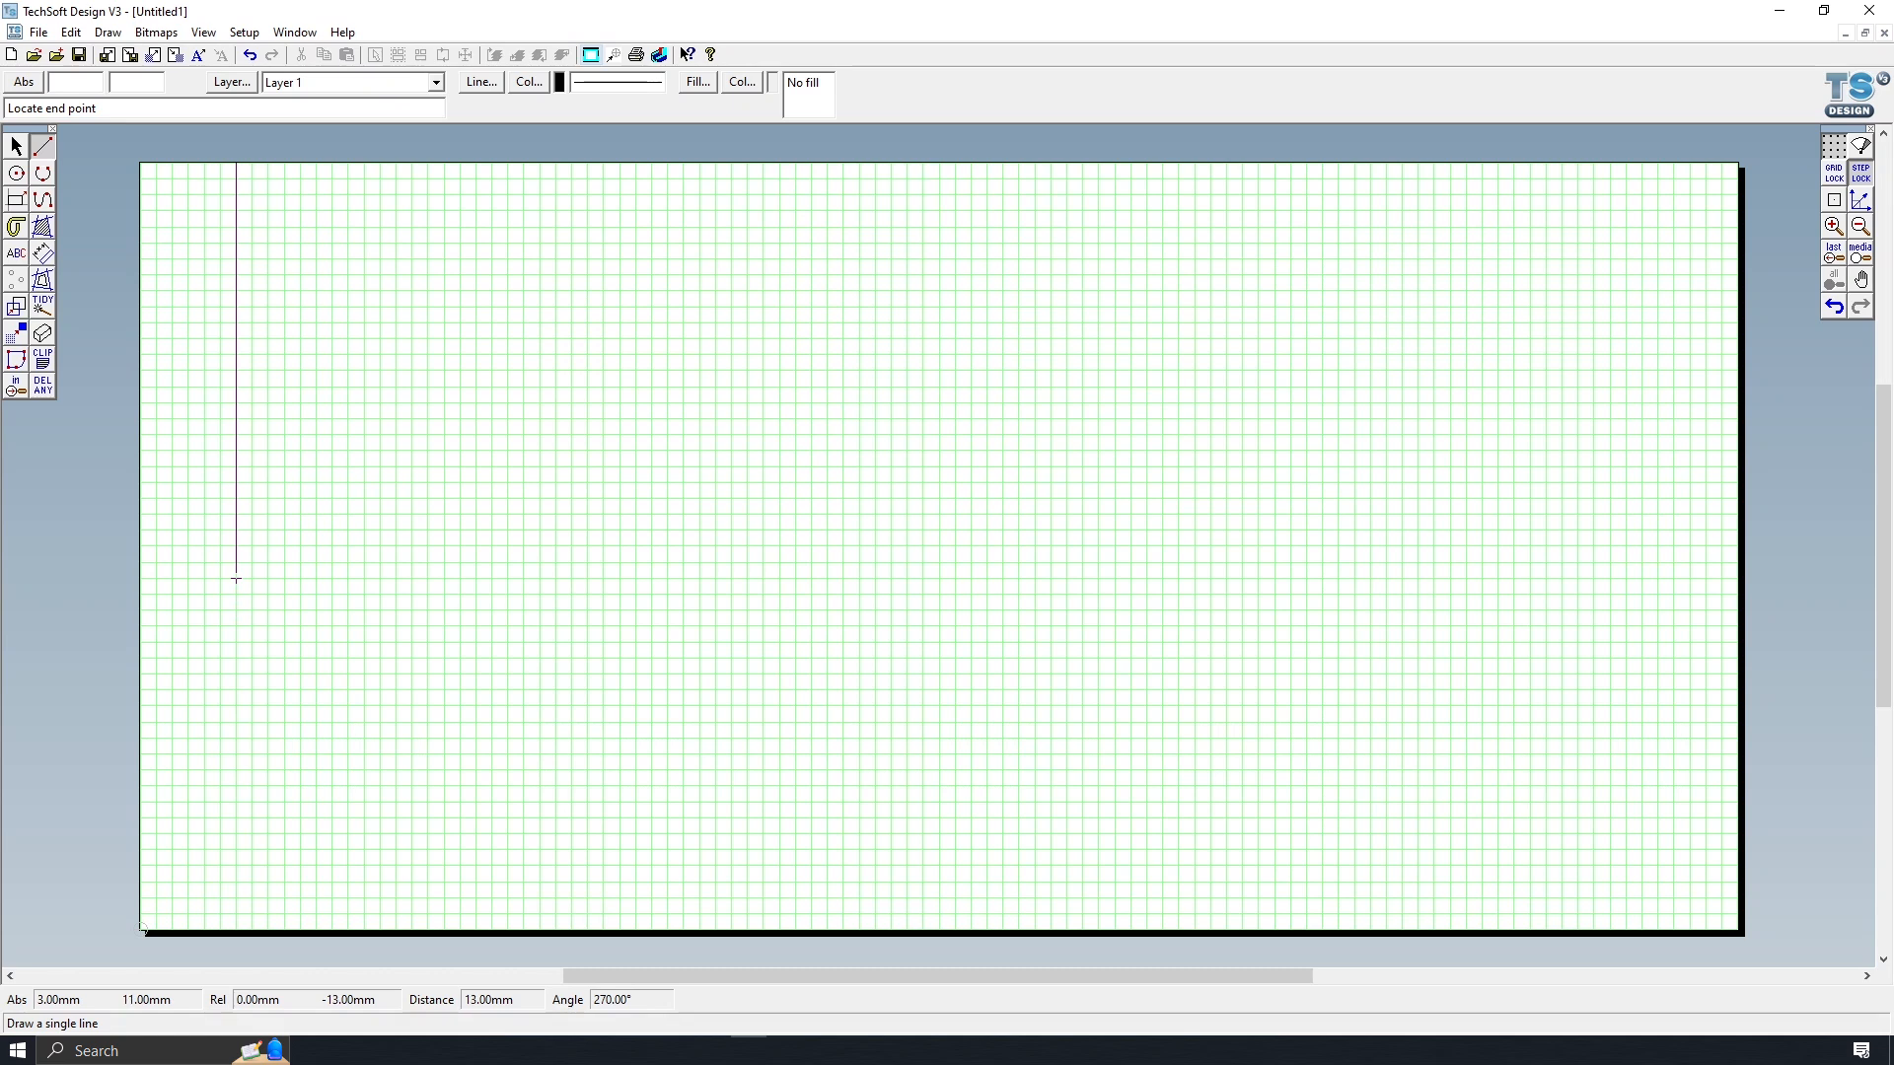
pyautogui.click(235, 545)
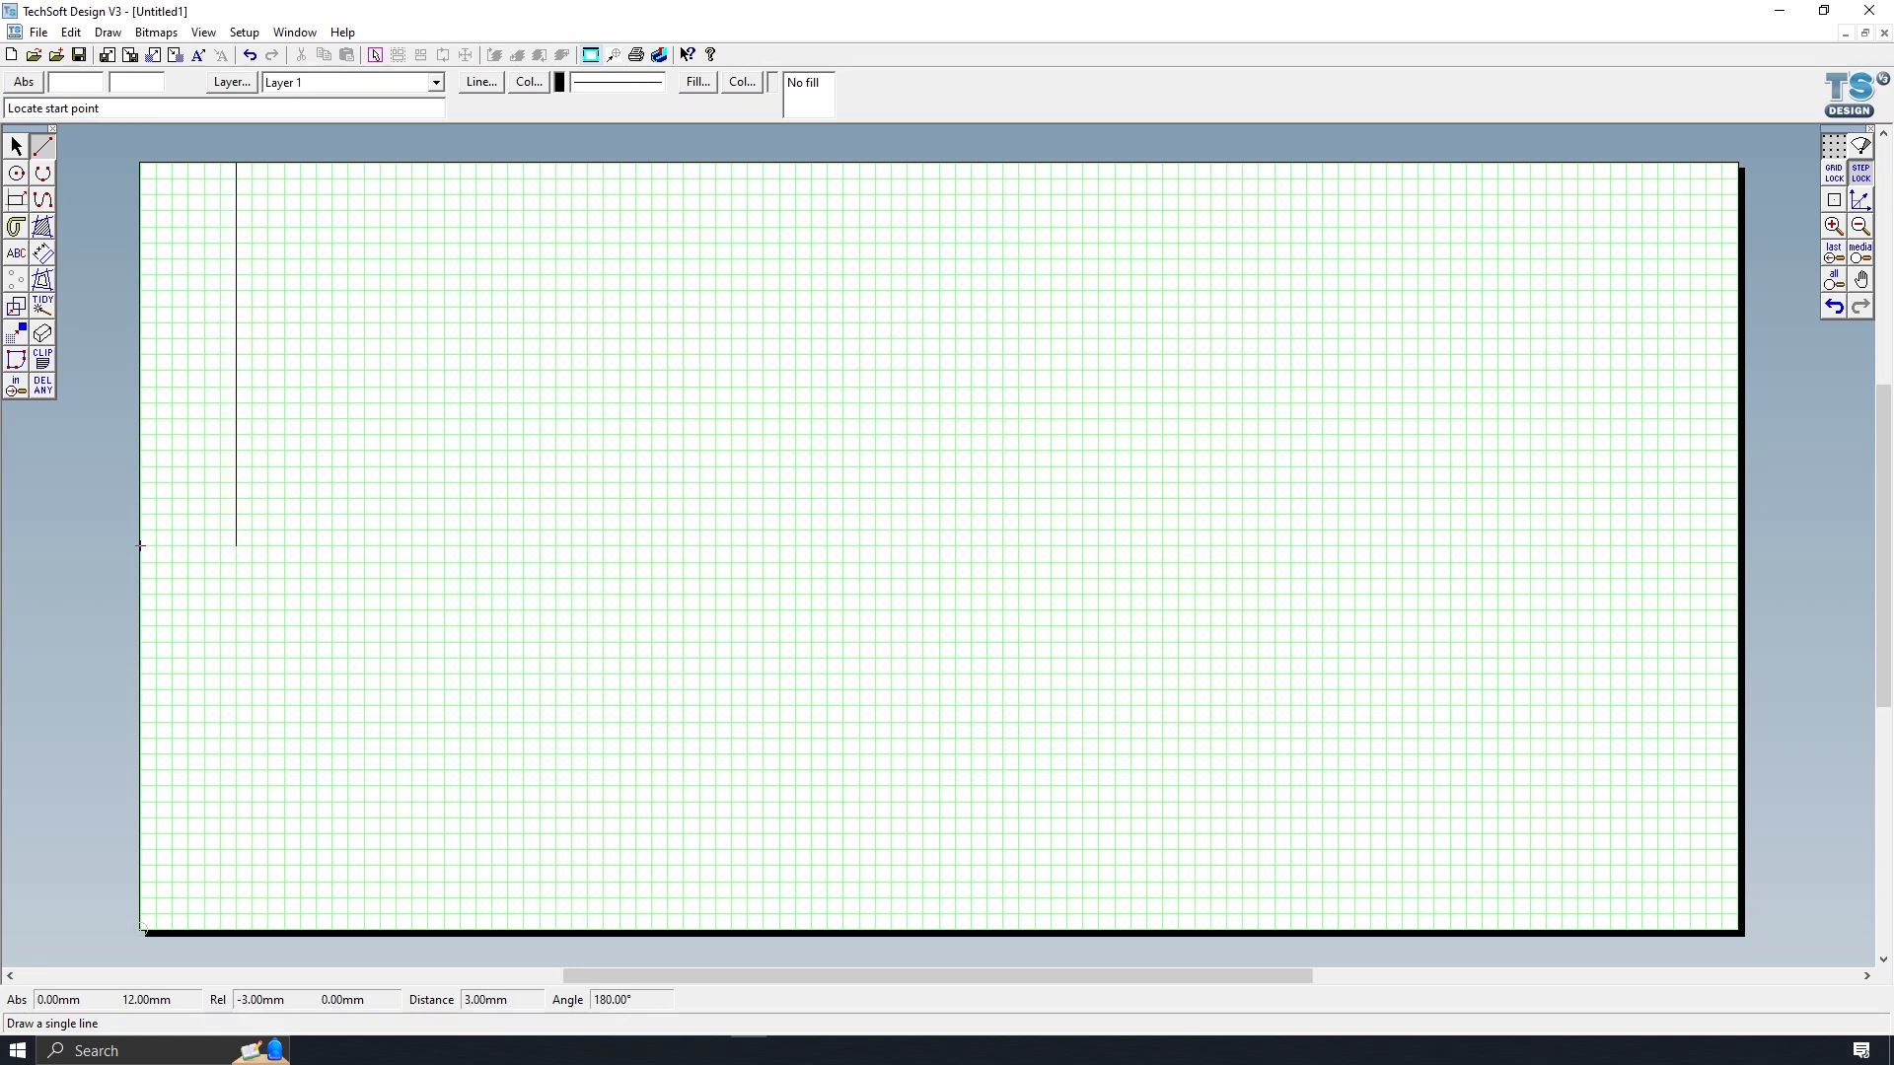
pyautogui.click(140, 546)
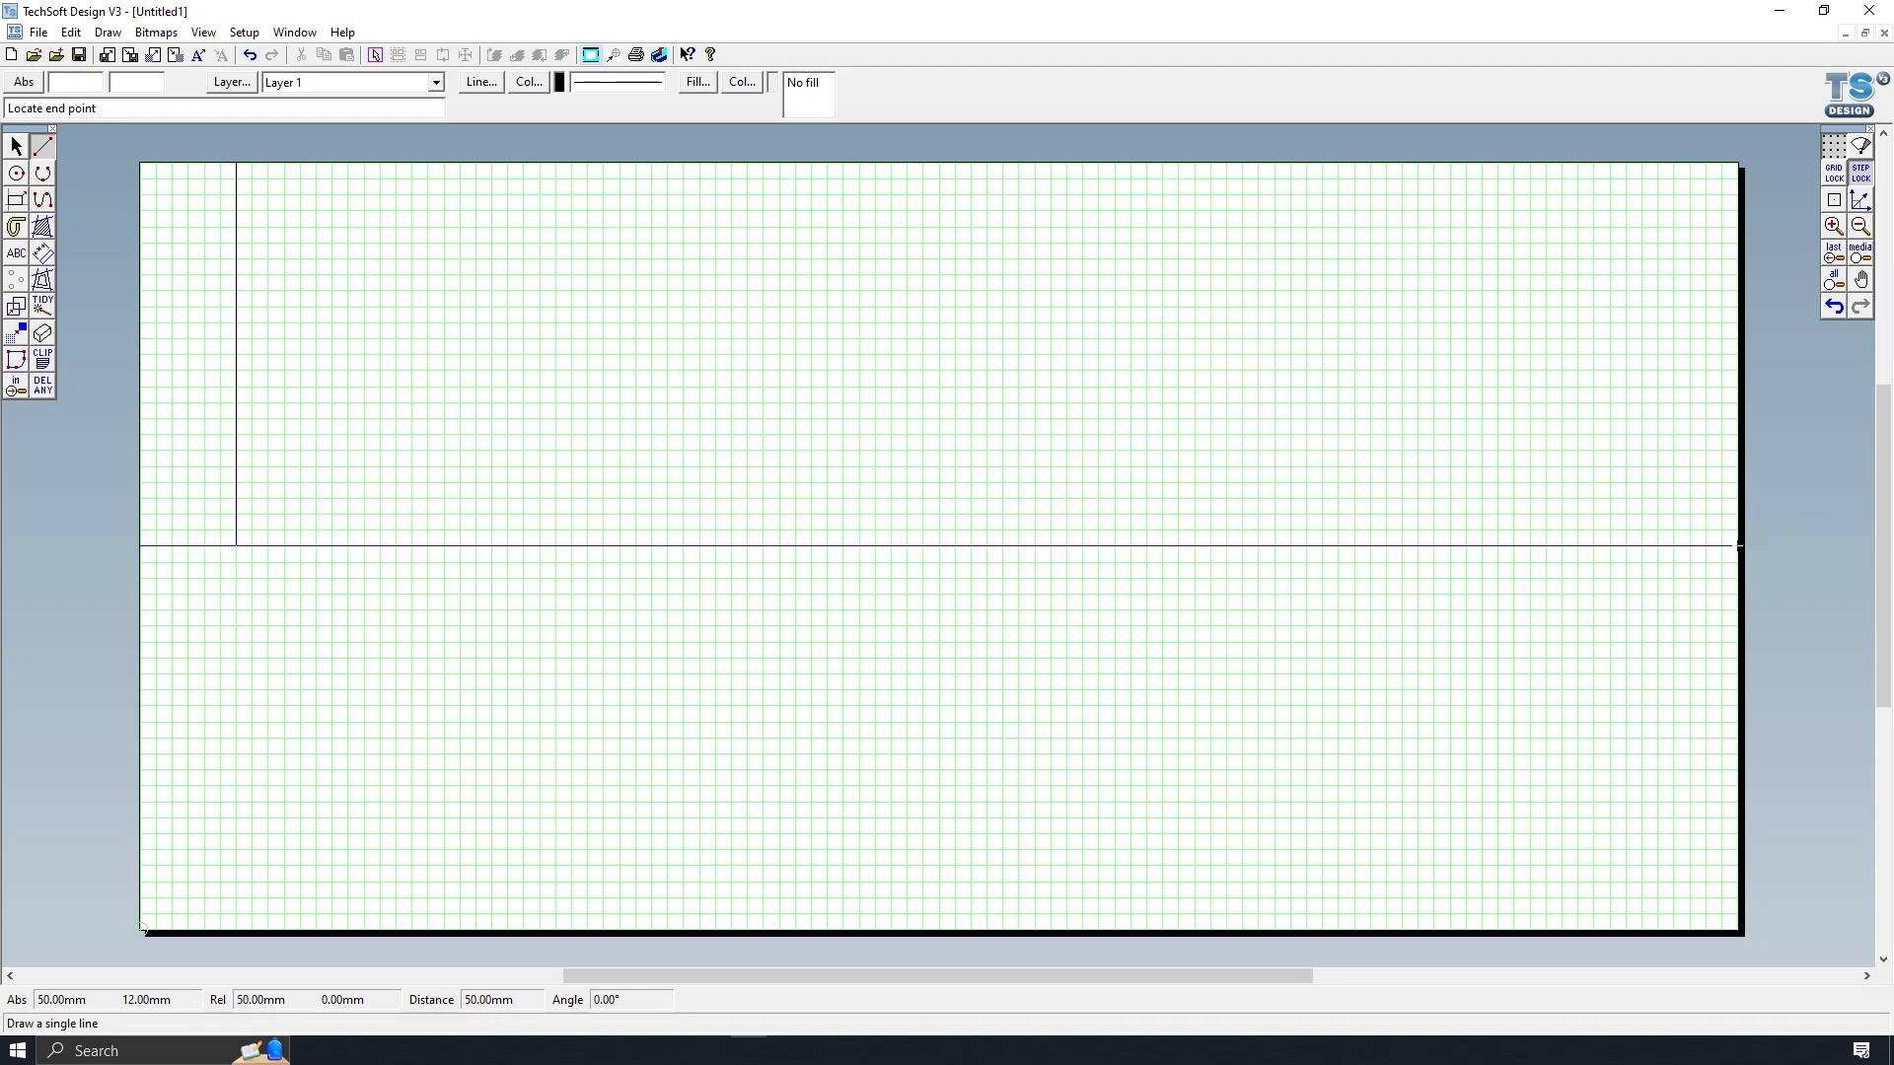
pyautogui.click(1738, 546)
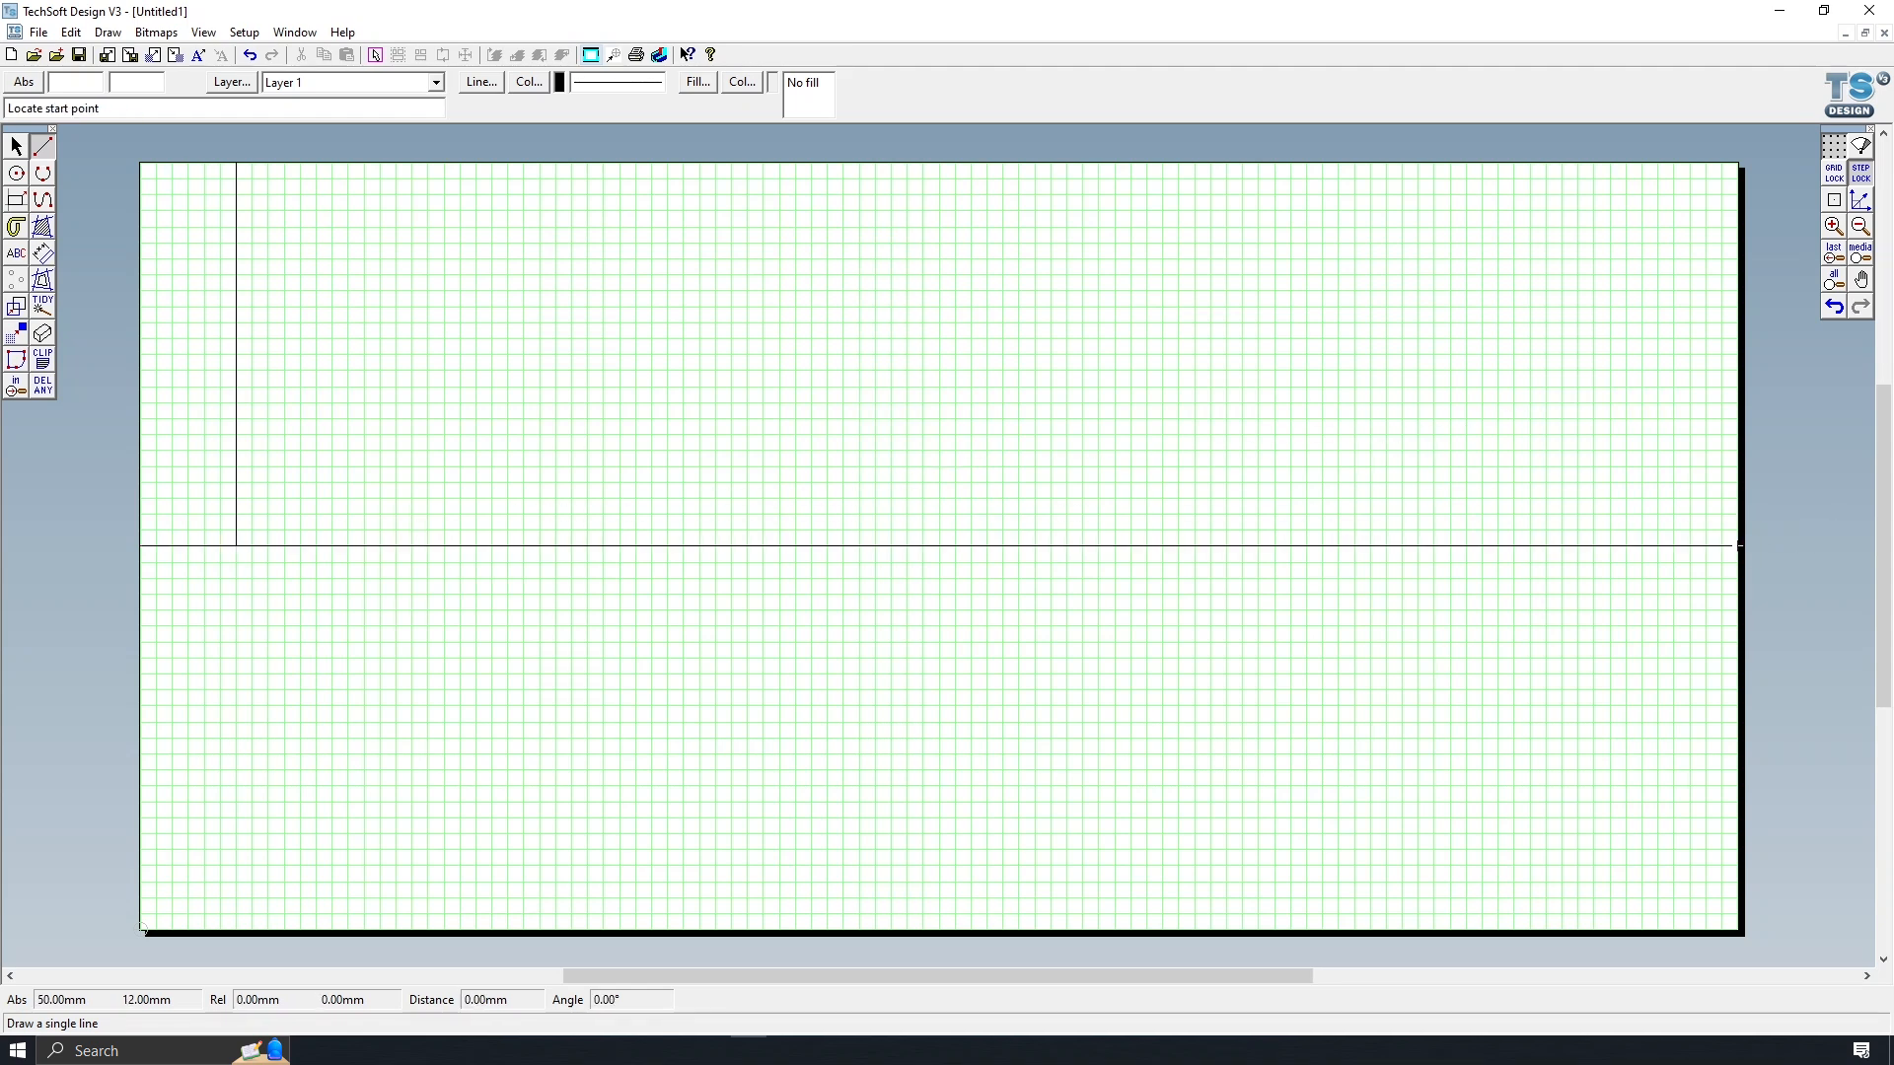
# - Delete the vertical guide line at X 3 mm
pyautogui.click(15, 146)
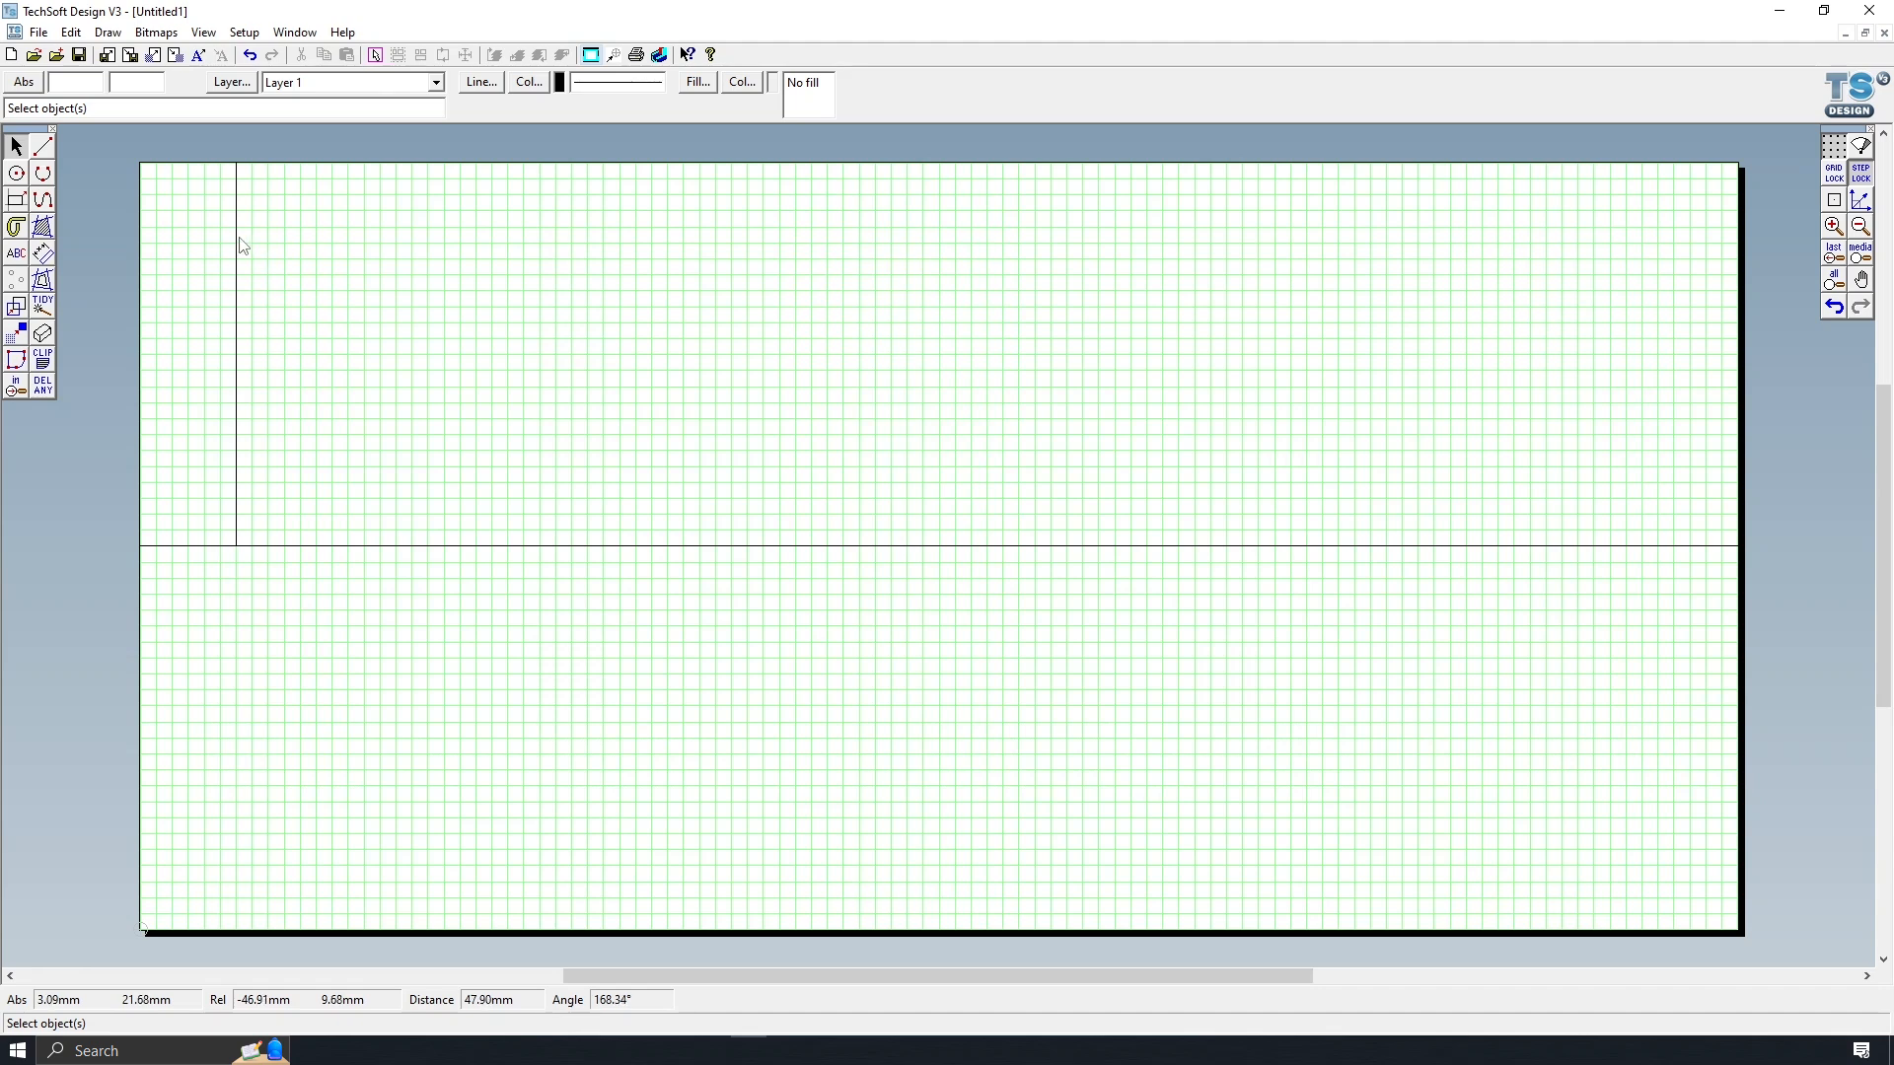
pyautogui.click(237, 246)
pyautogui.press('Delete')
# - Change the horizontal centre line to the short-dashed line type with a 1 mm pitch
pyautogui.click(329, 548)
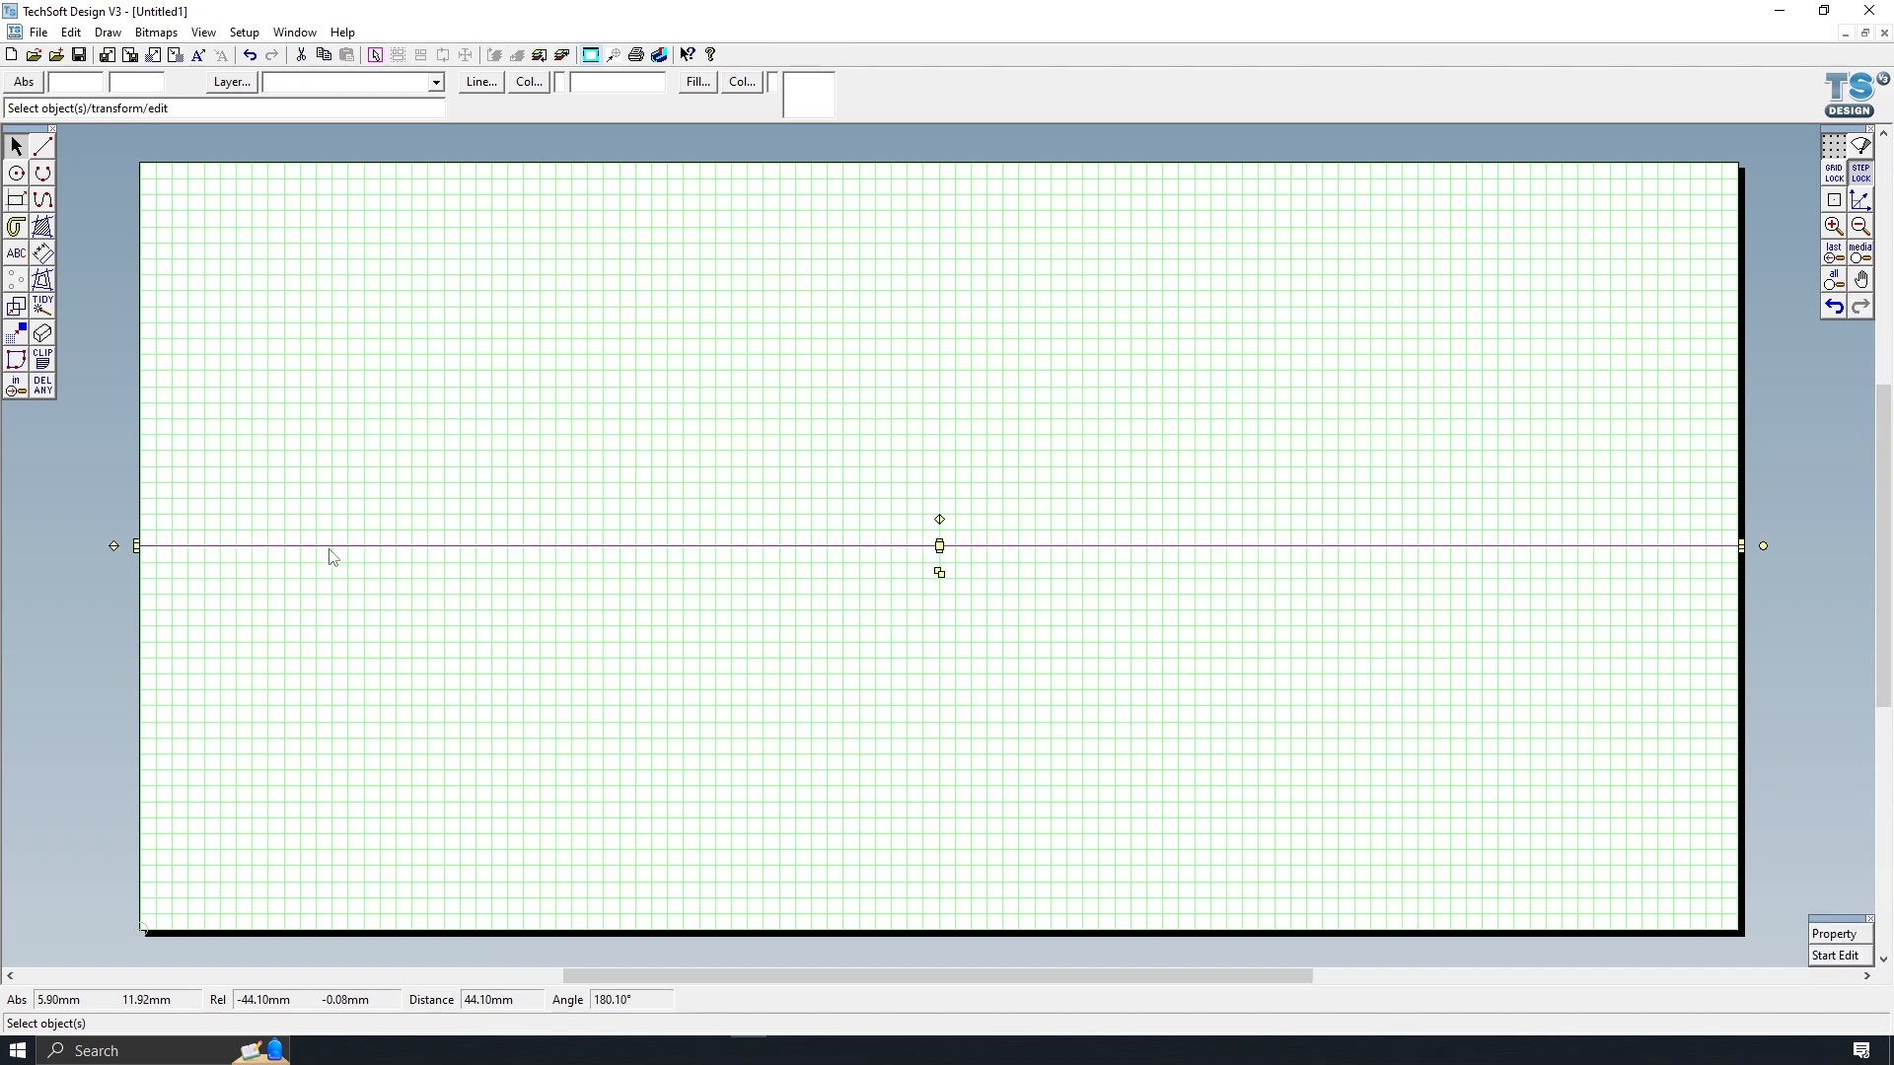
pyautogui.click(481, 83)
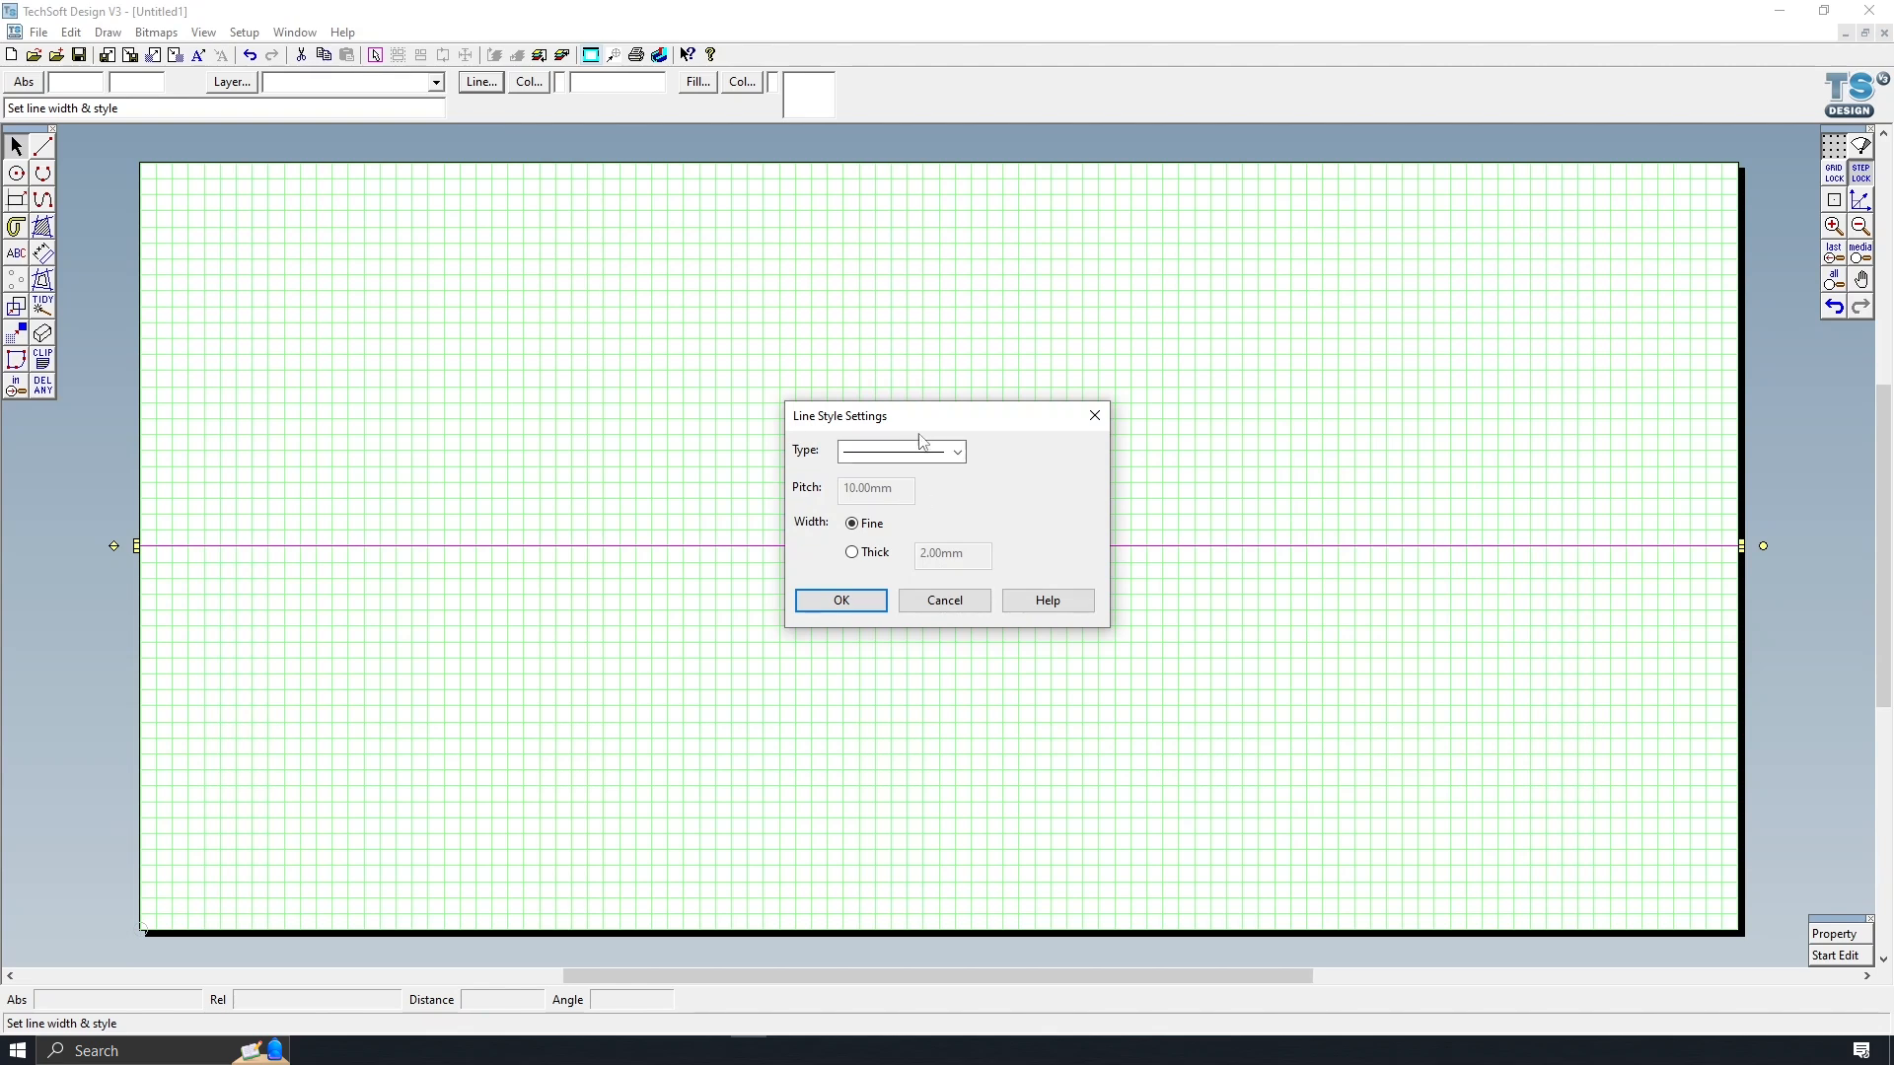
pyautogui.click(957, 452)
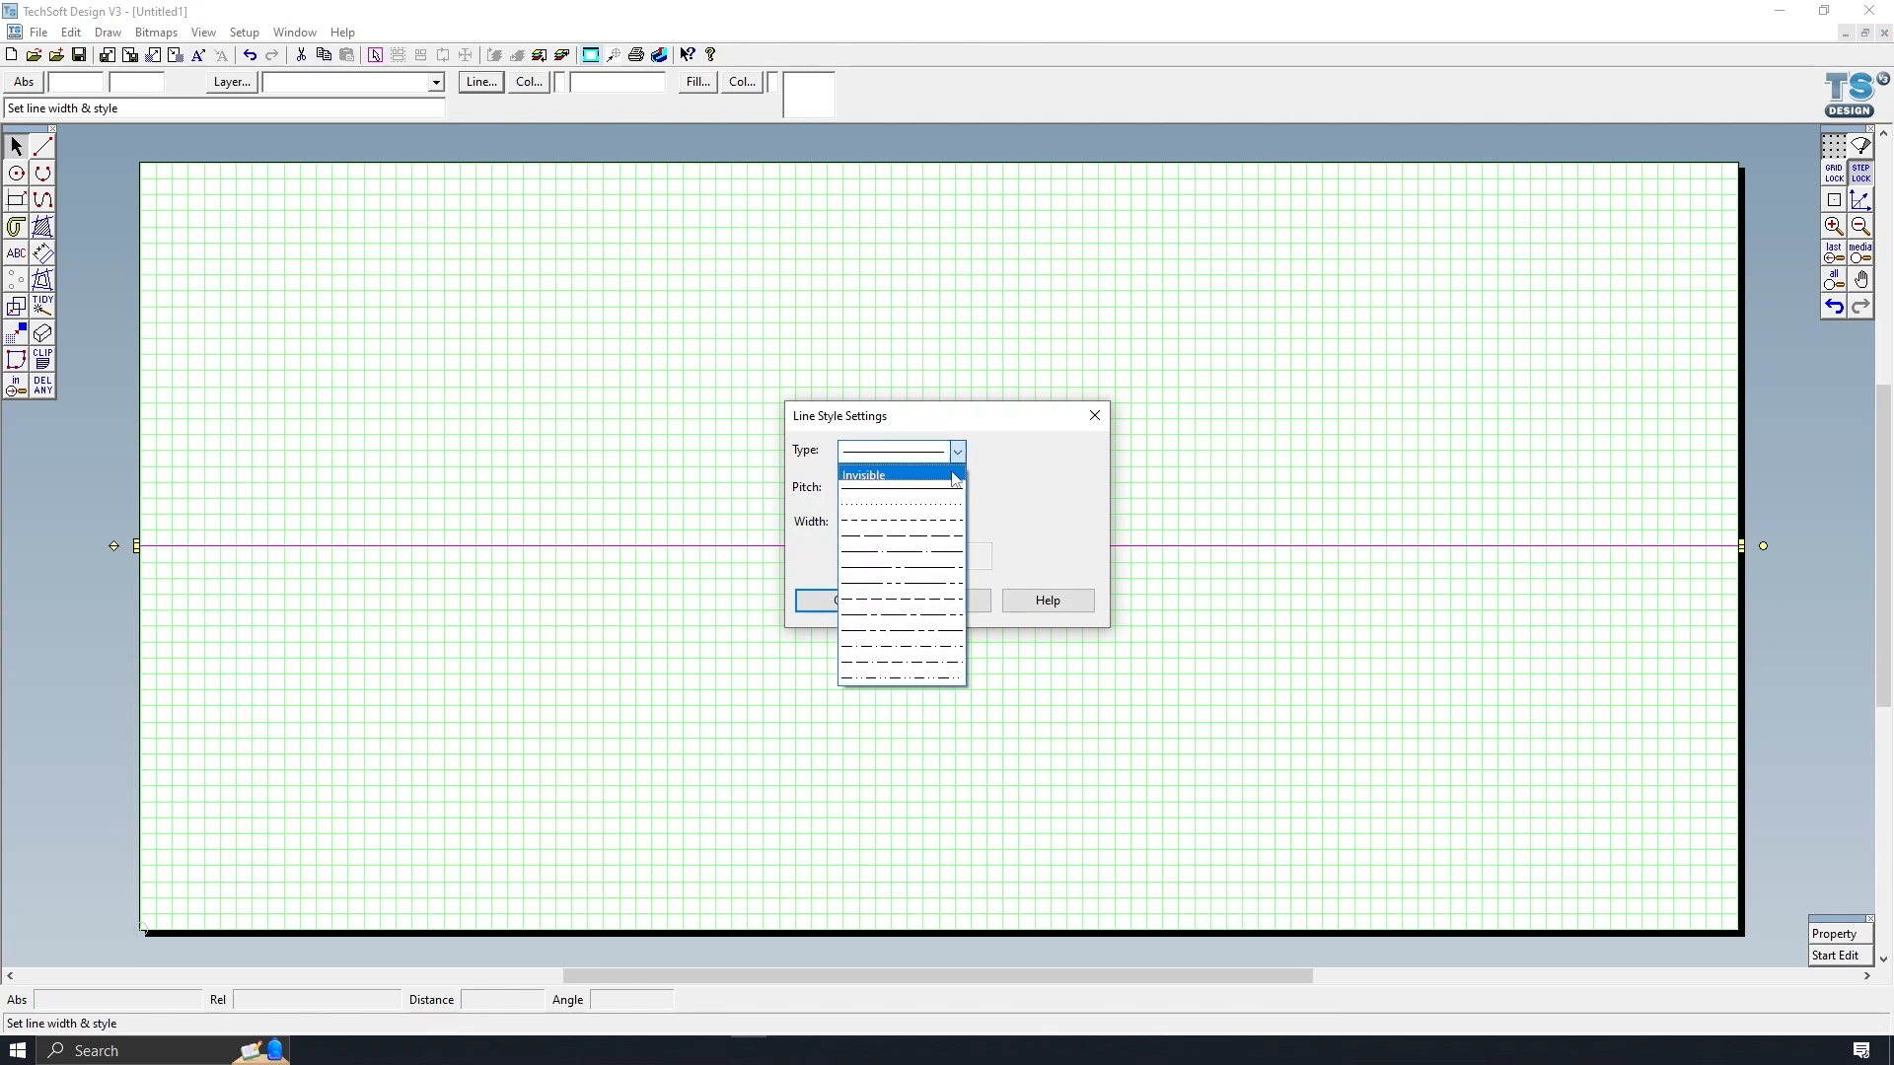
pyautogui.click(941, 522)
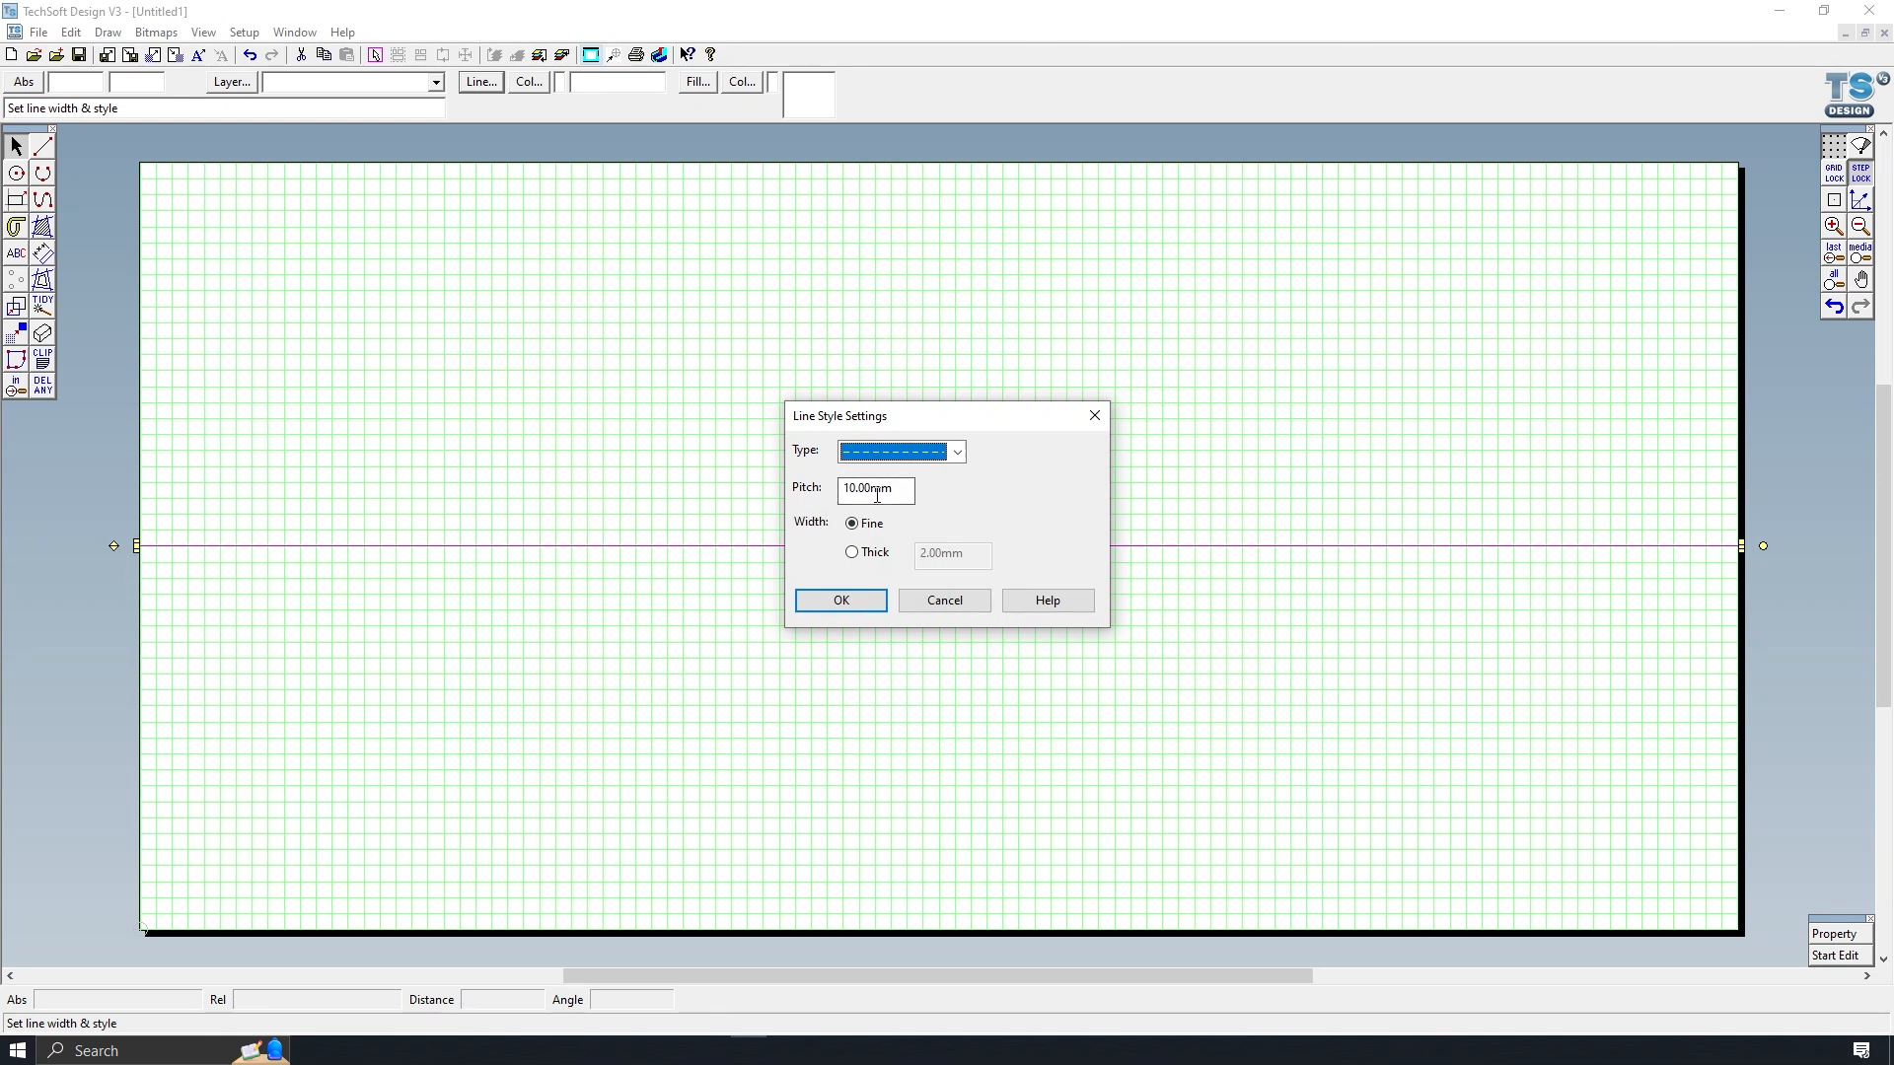
pyautogui.moveTo(873, 488); pyautogui.dragTo(832, 493)
pyautogui.write('1')
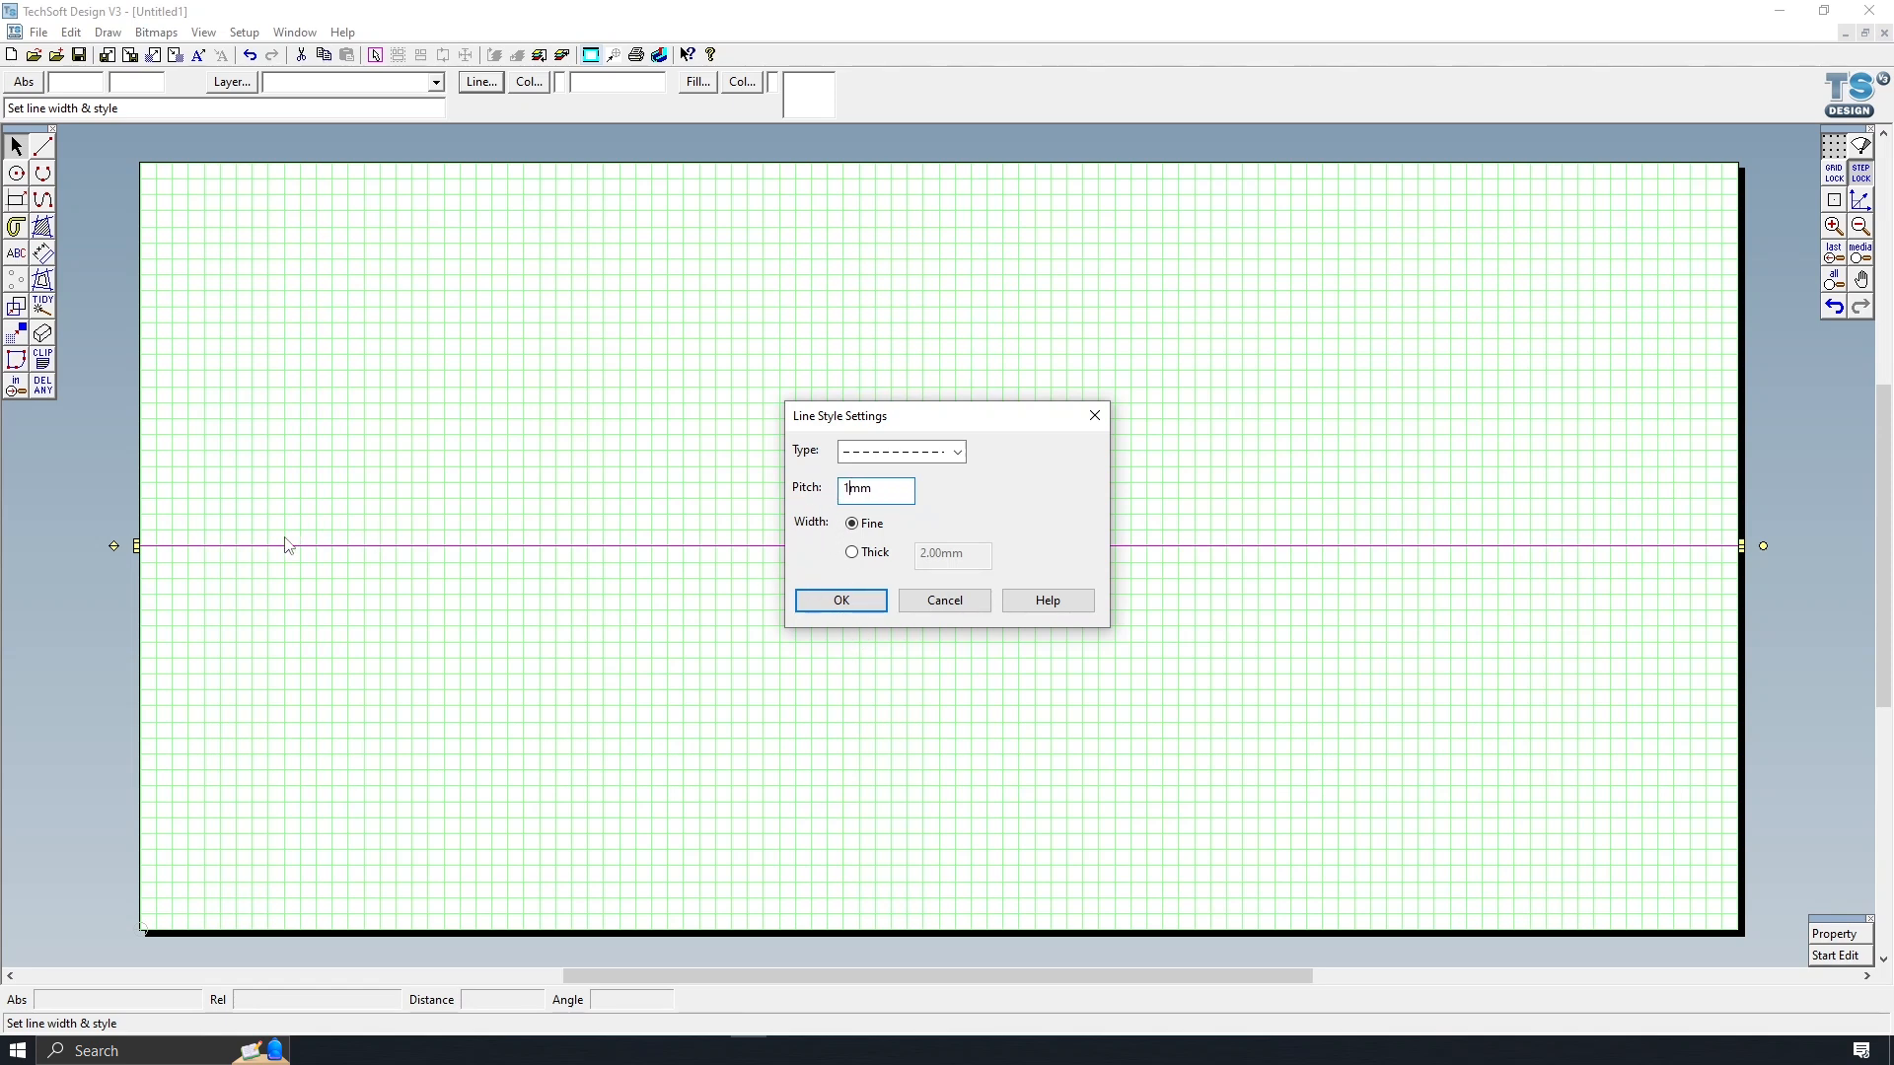
pyautogui.click(803, 605)
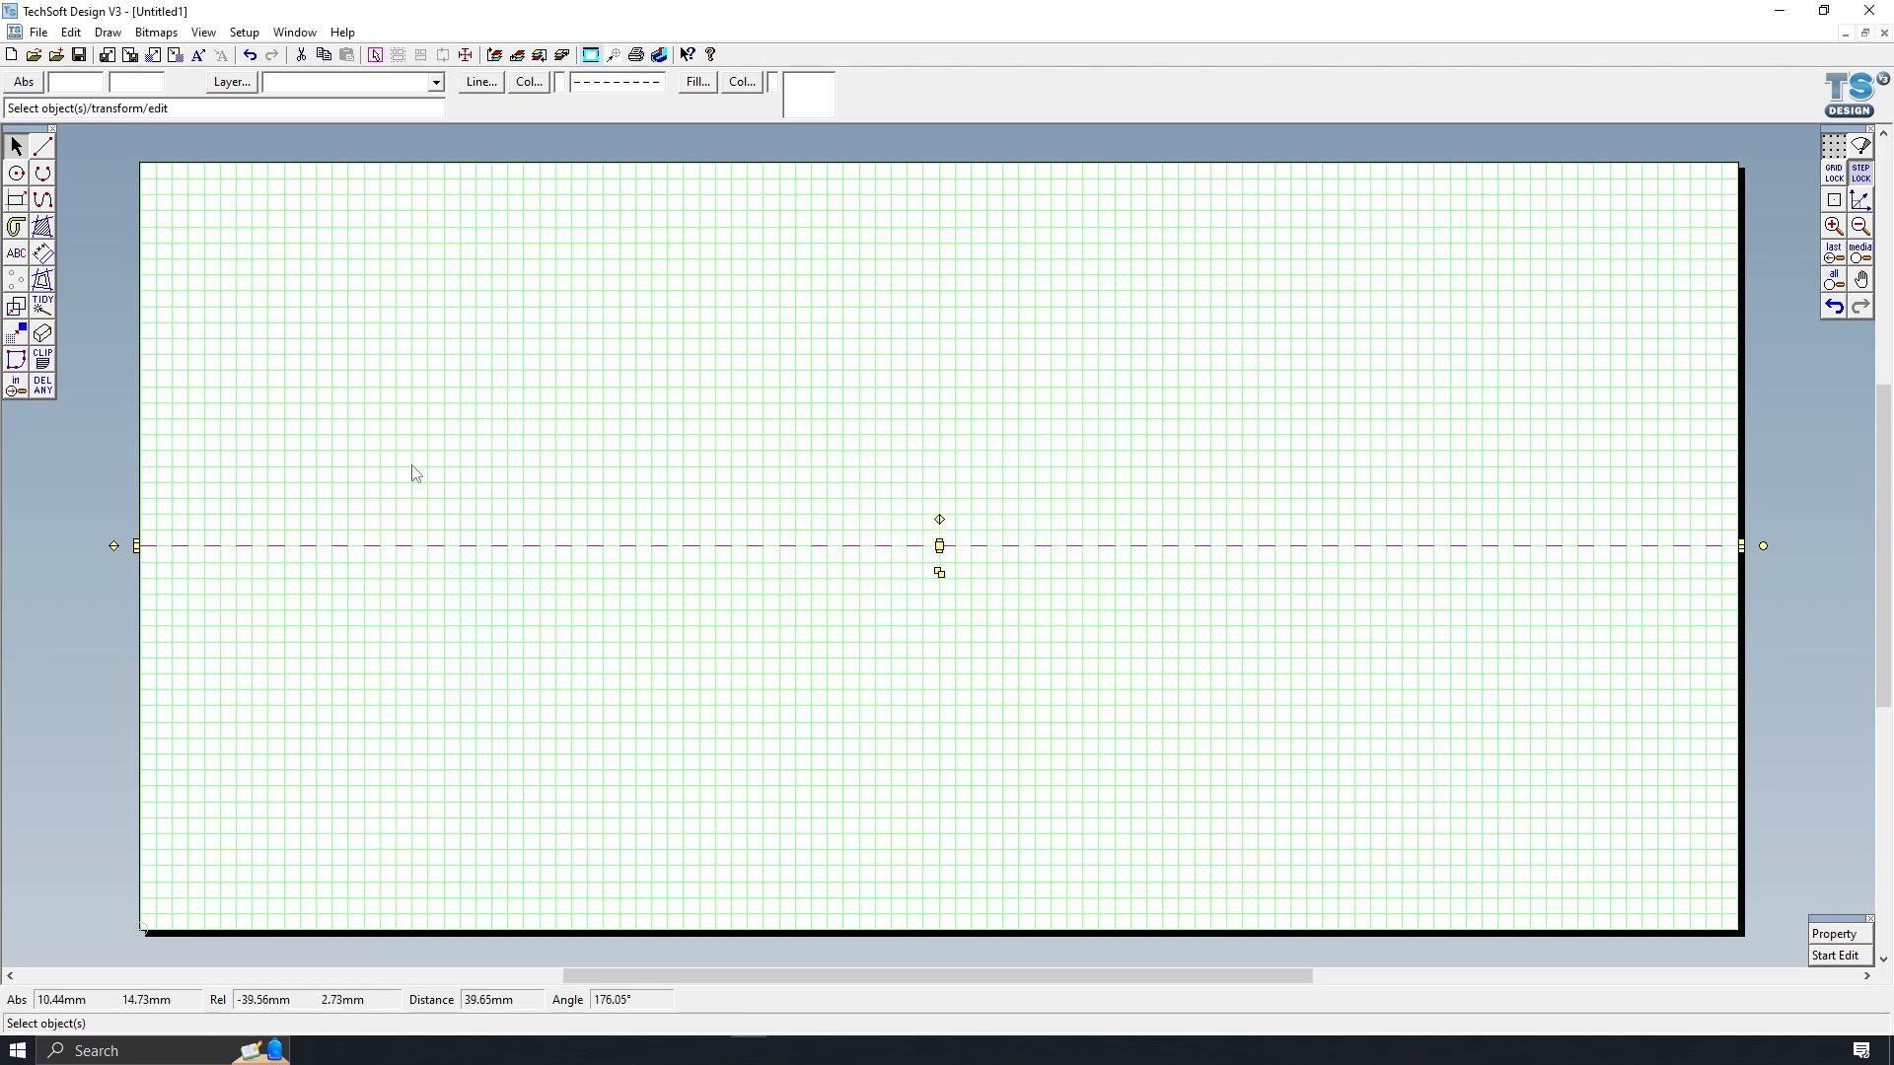
pyautogui.click(226, 281)
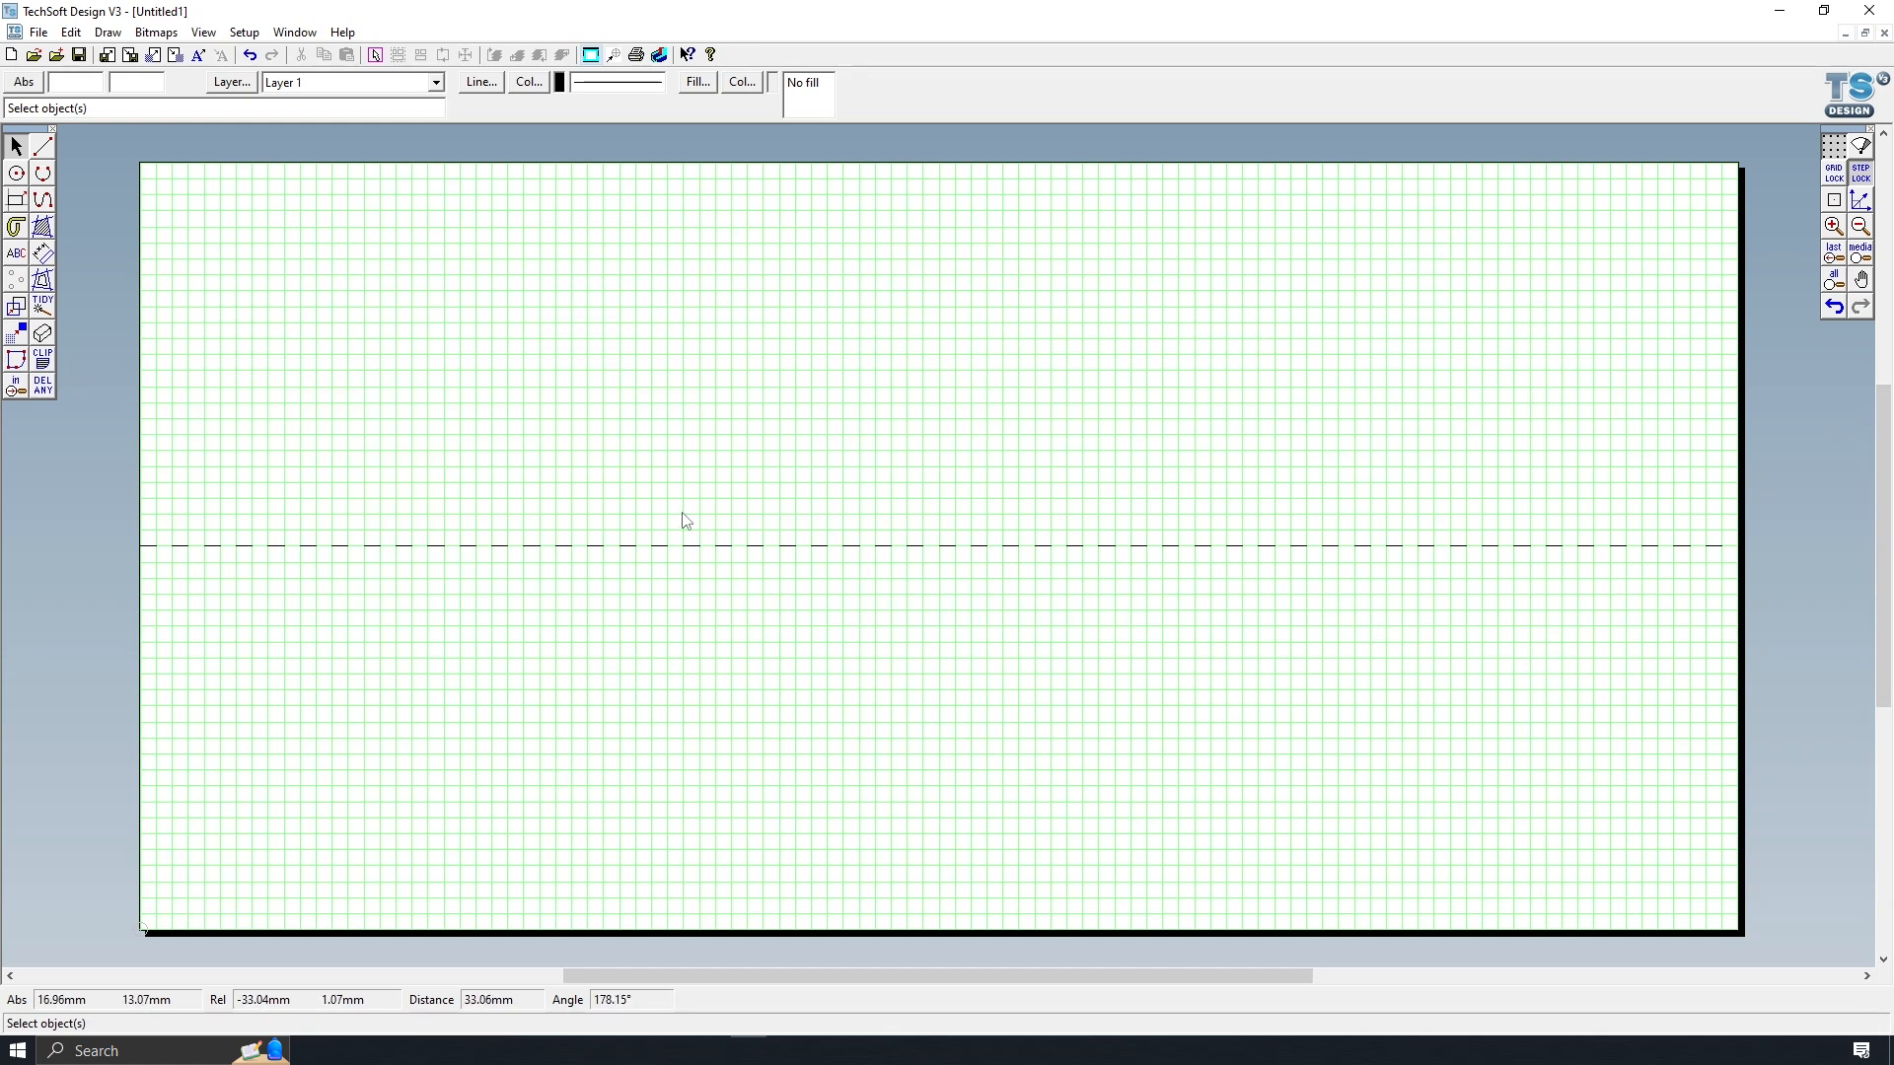
# - Turn on grid lock and draw connected single lines from (50, 12) through (49, 15) and (44, 15) to (44, 14) mm
pyautogui.click(45, 148)
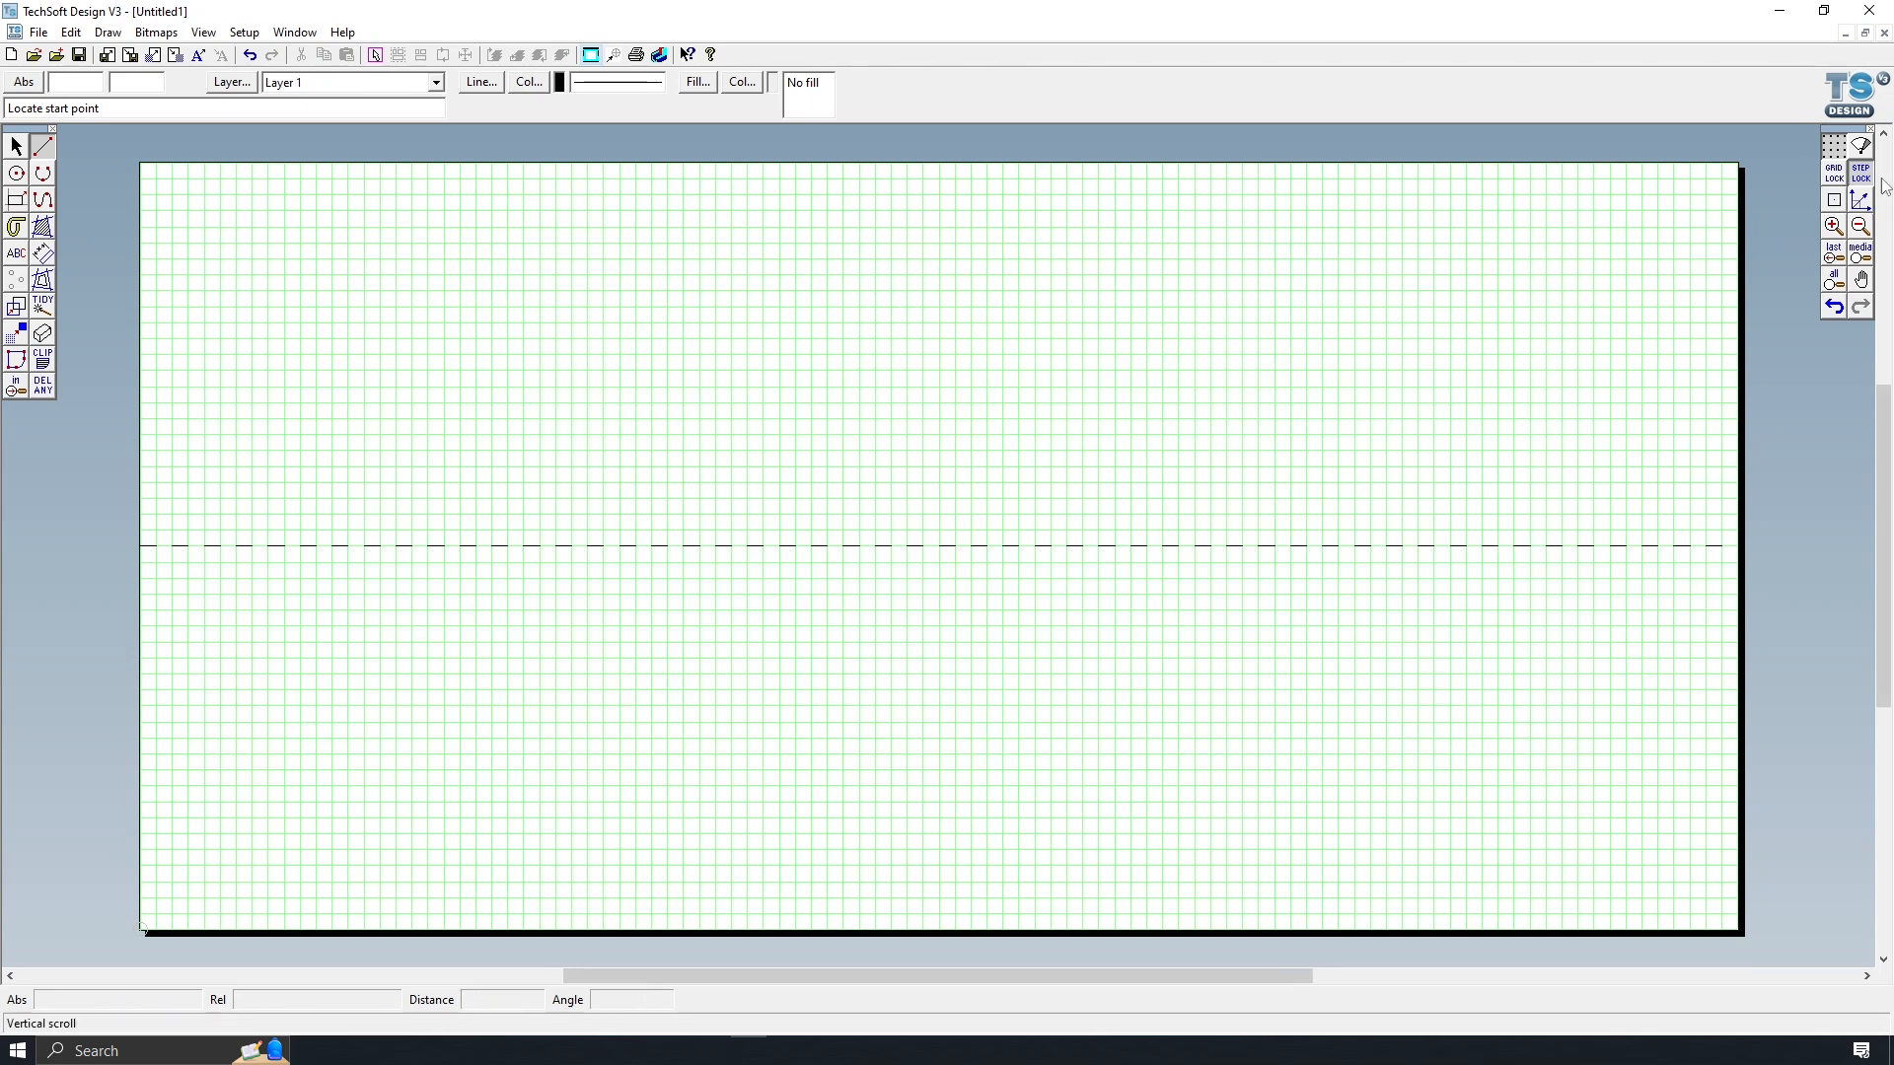
pyautogui.click(1840, 177)
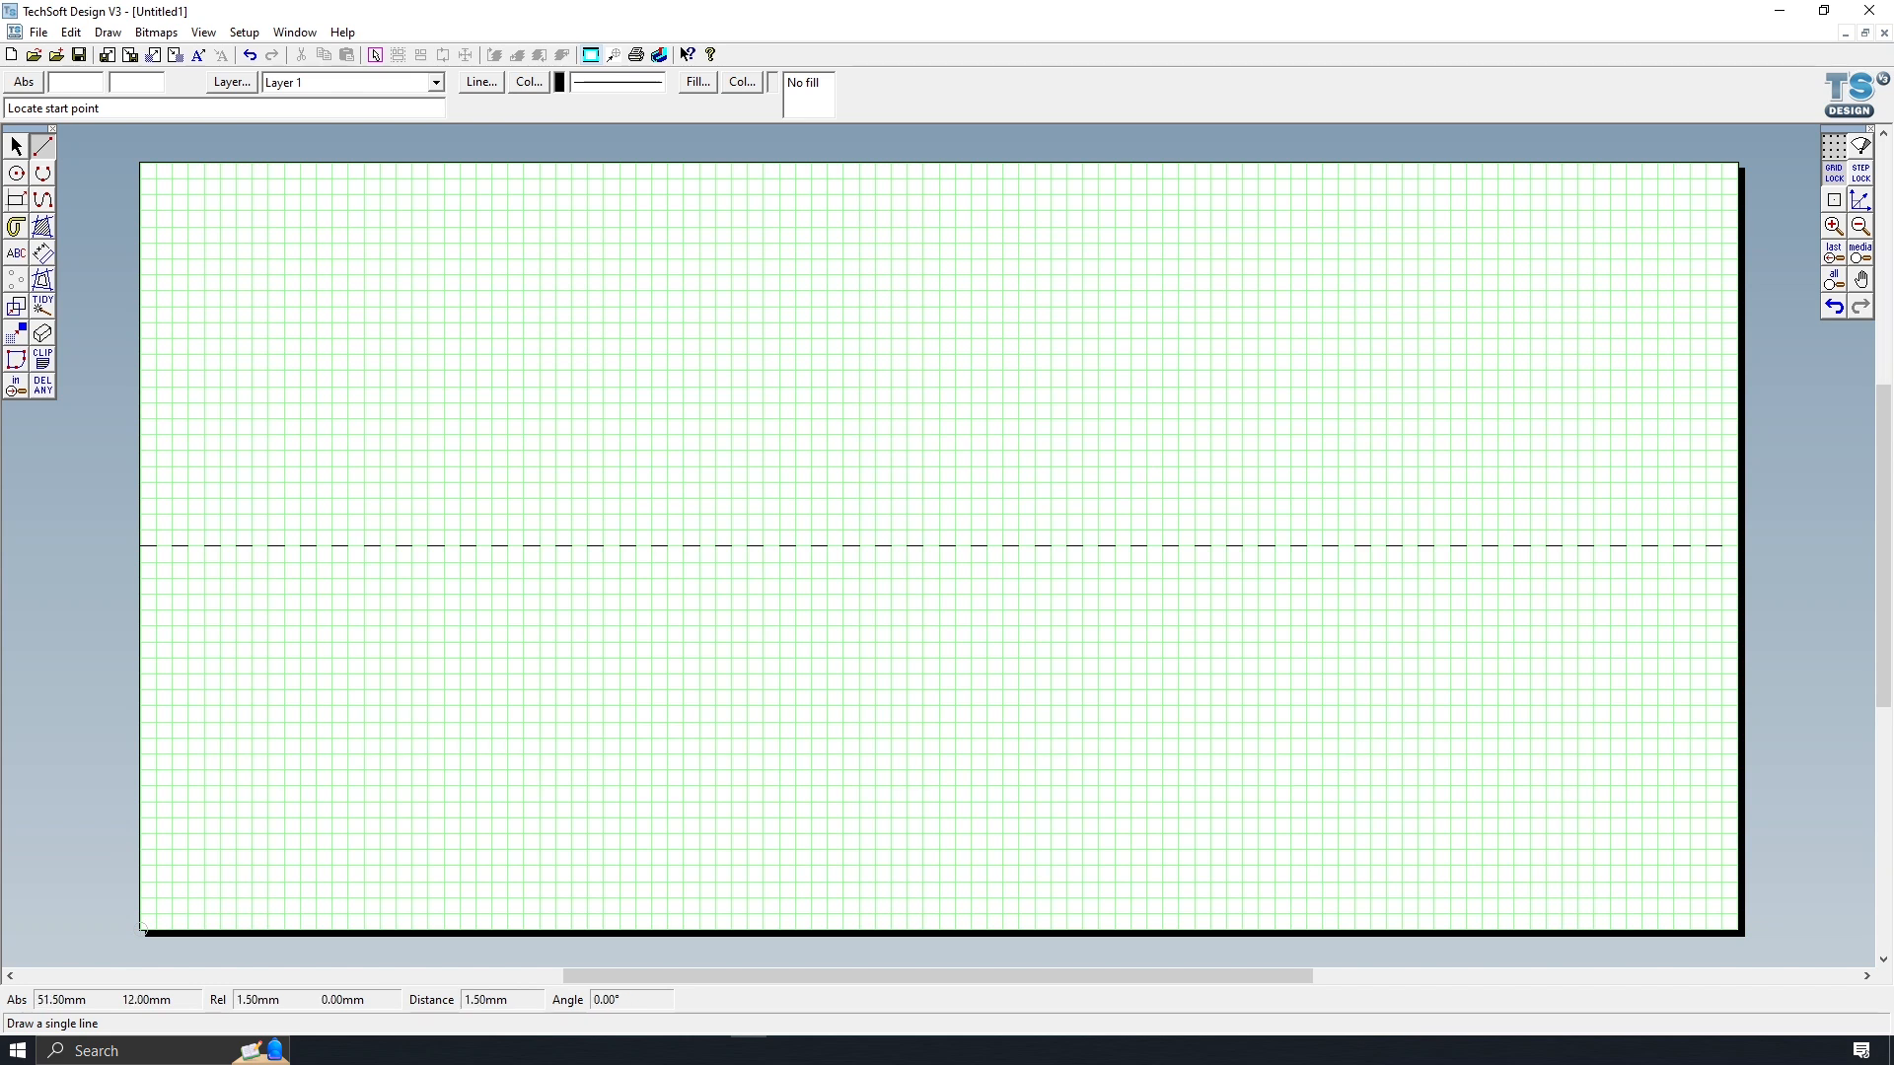
pyautogui.click(1738, 546)
pyautogui.click(1705, 451)
pyautogui.click(1705, 451)
pyautogui.click(1544, 451)
pyautogui.click(1545, 483)
# - Continue the outline with single lines from (44, 14) through (40, 14) and (40, 24) to (38, 24) mm
pyautogui.click(1545, 483)
pyautogui.click(1545, 482)
pyautogui.click(1417, 482)
pyautogui.click(1418, 482)
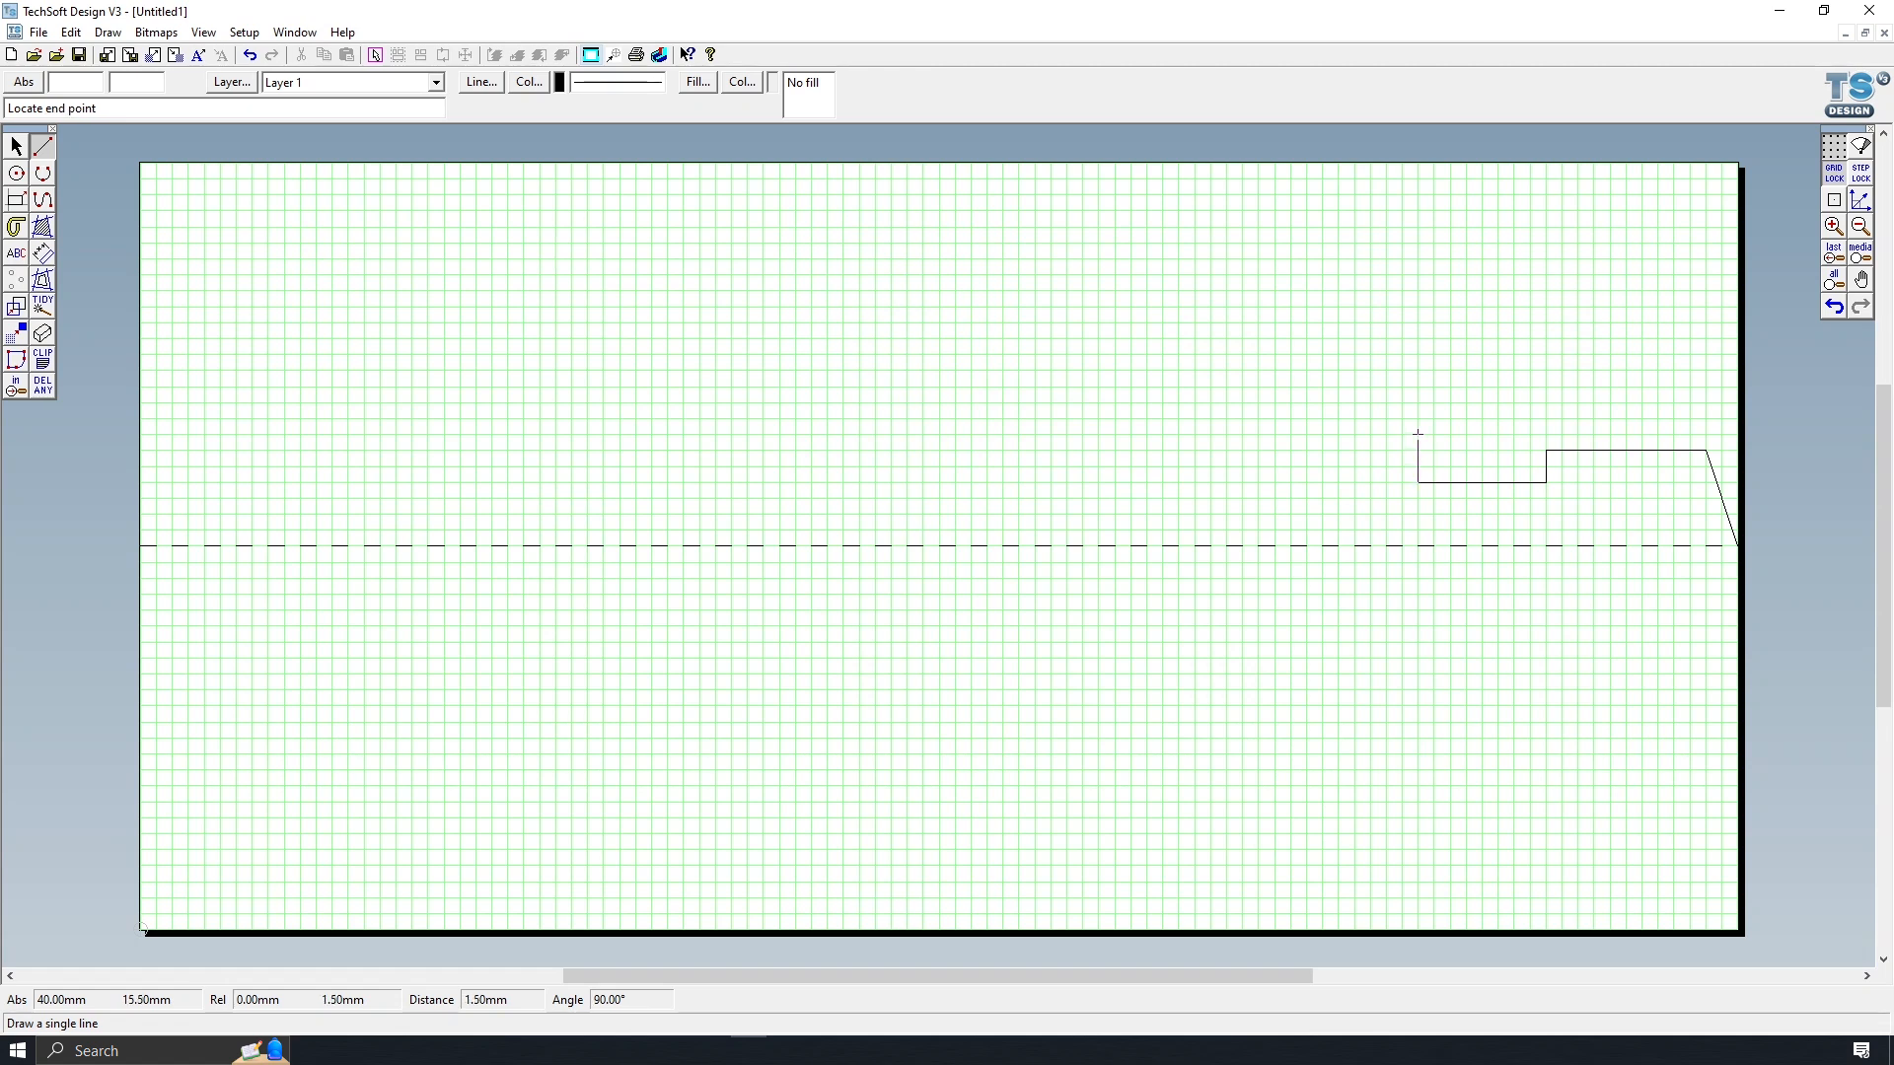
pyautogui.click(1418, 164)
pyautogui.click(1418, 163)
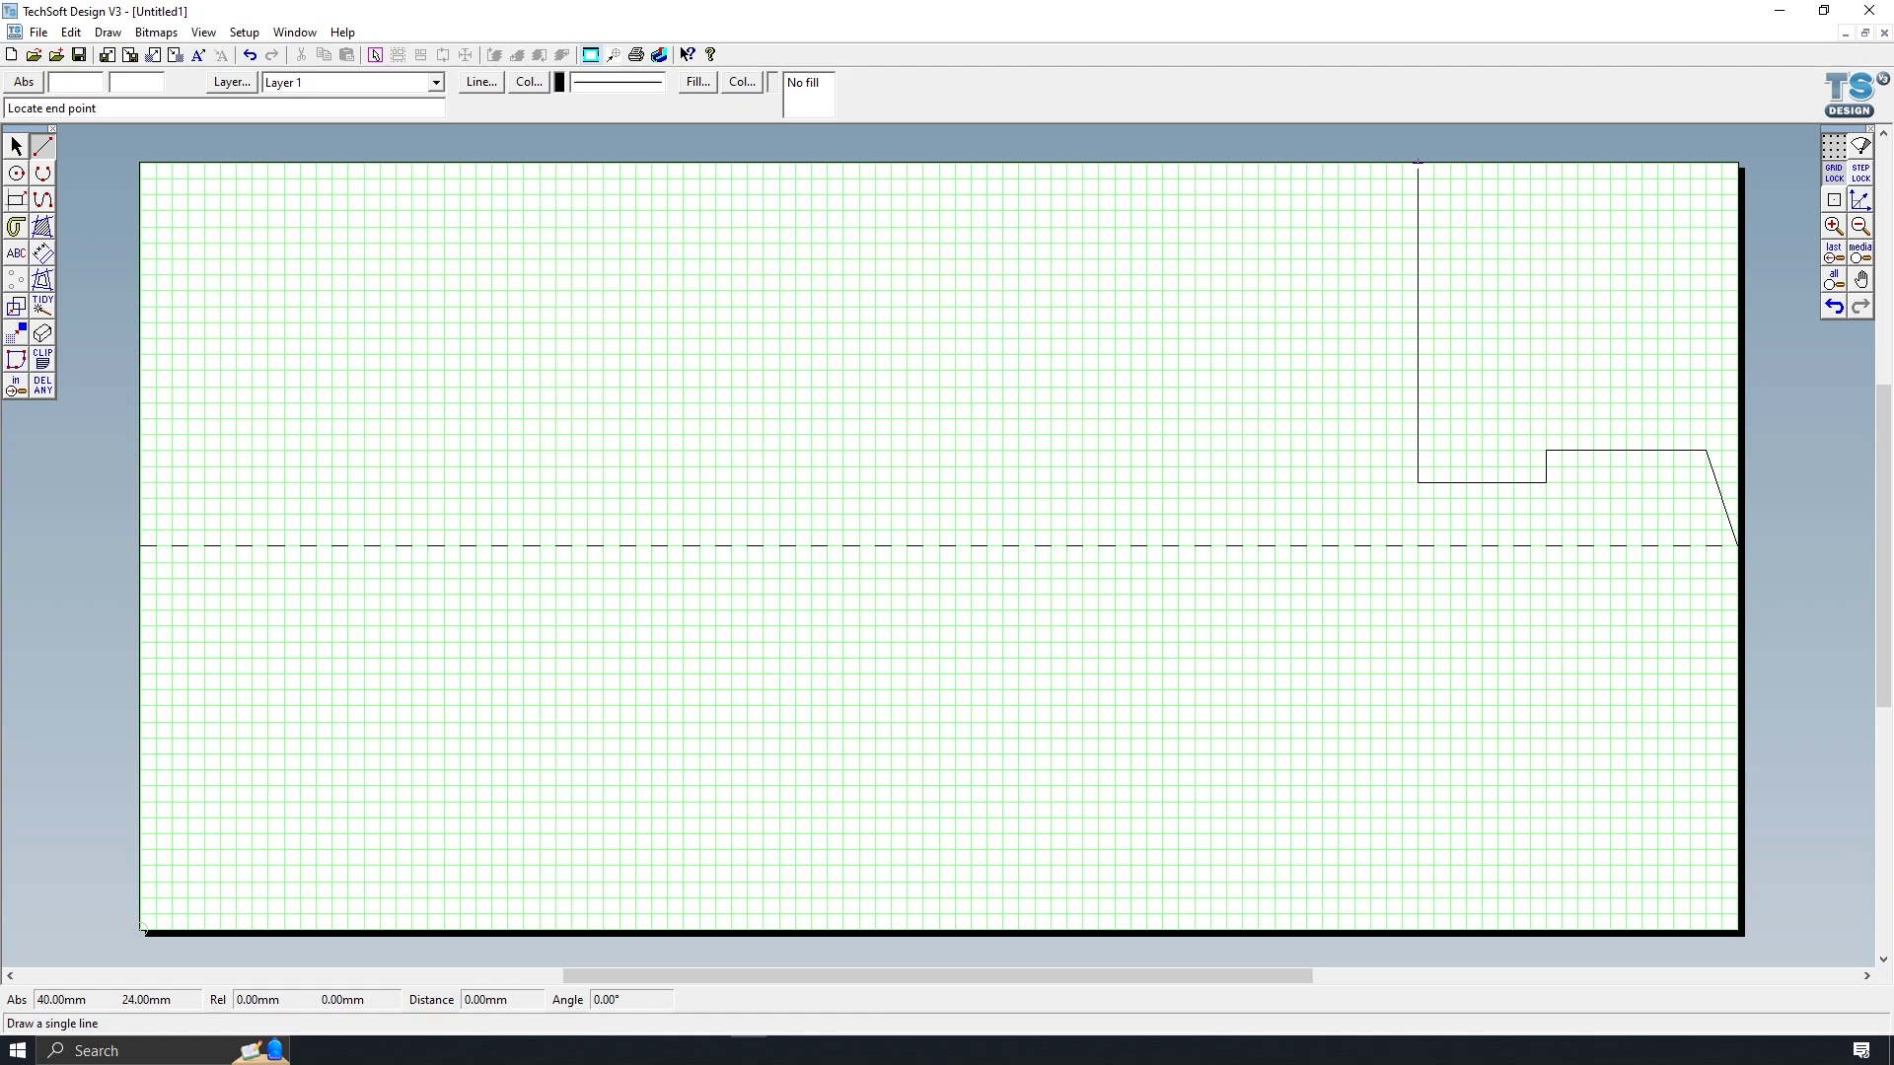
pyautogui.click(1354, 164)
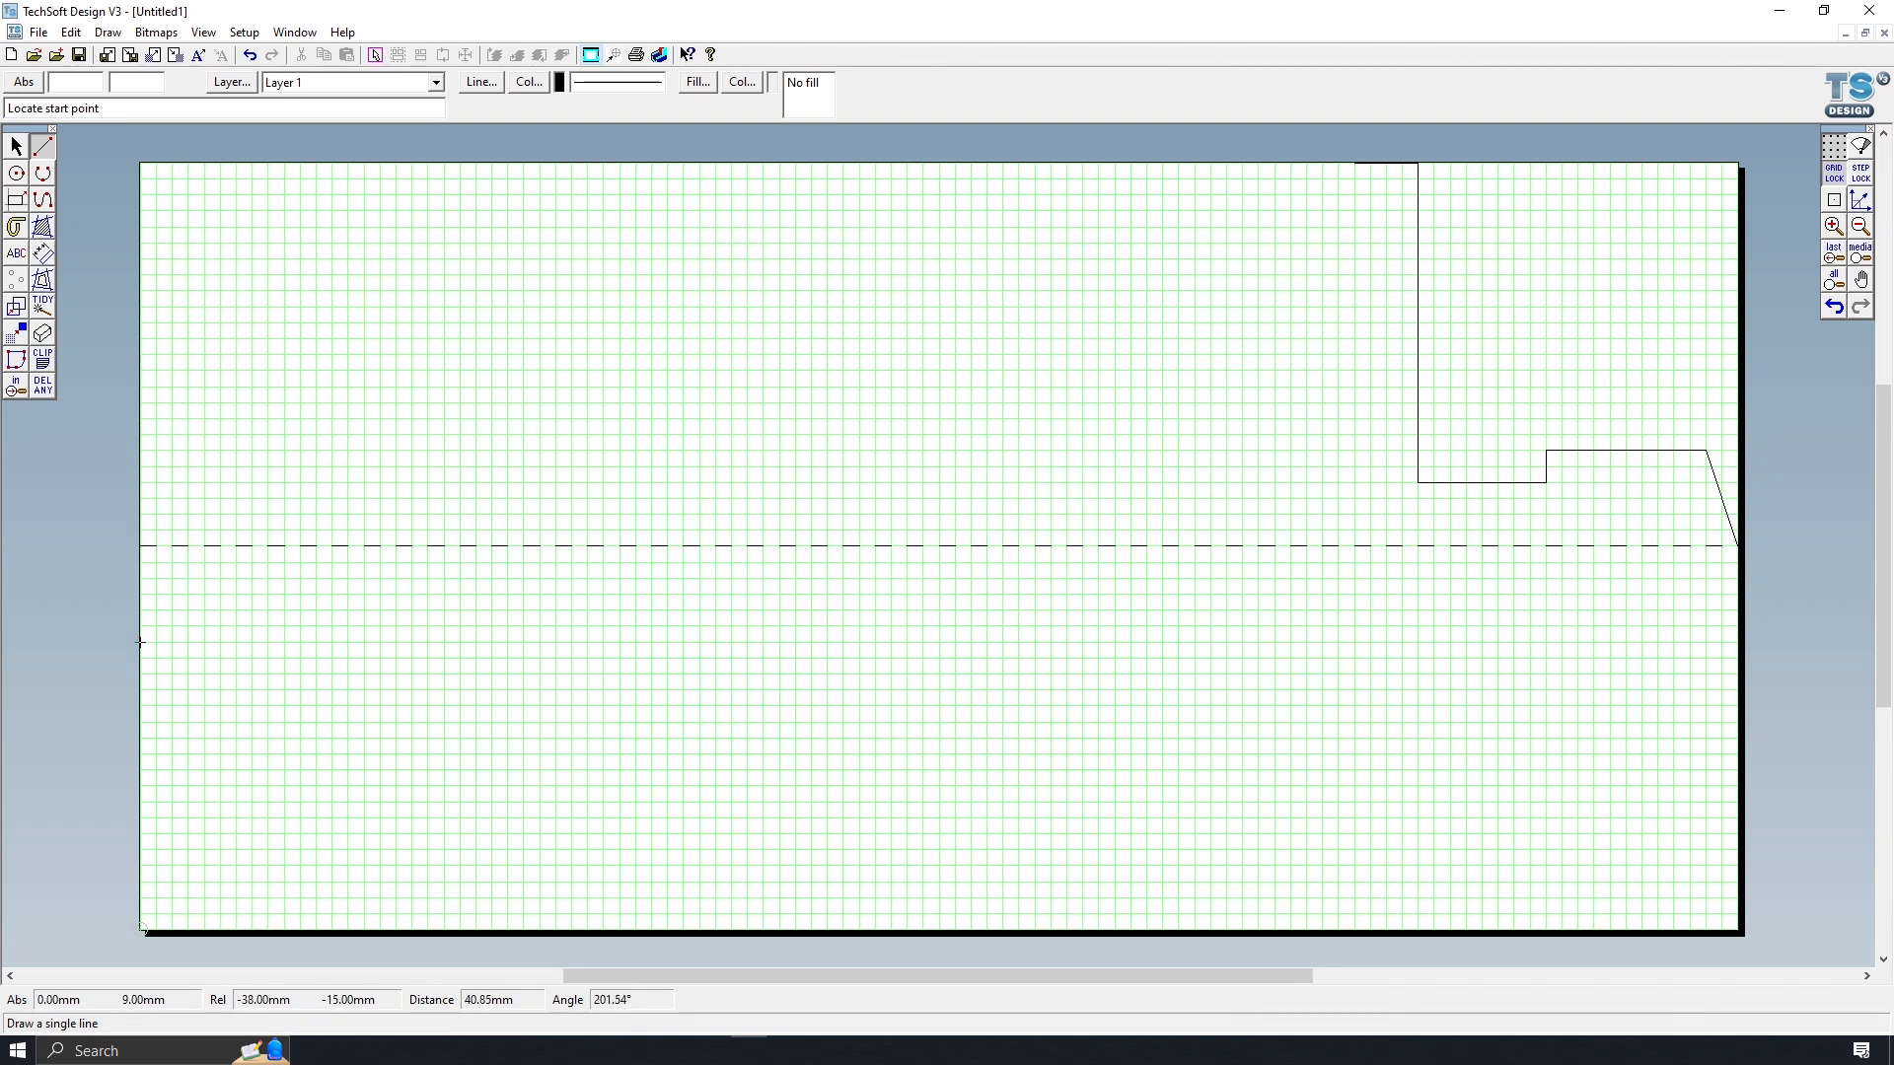
# - Draw a horizontal line from (0, 23) to (12, 23) mm and a vertical line from (12, 24) to (12, 20.5) mm
pyautogui.click(140, 194)
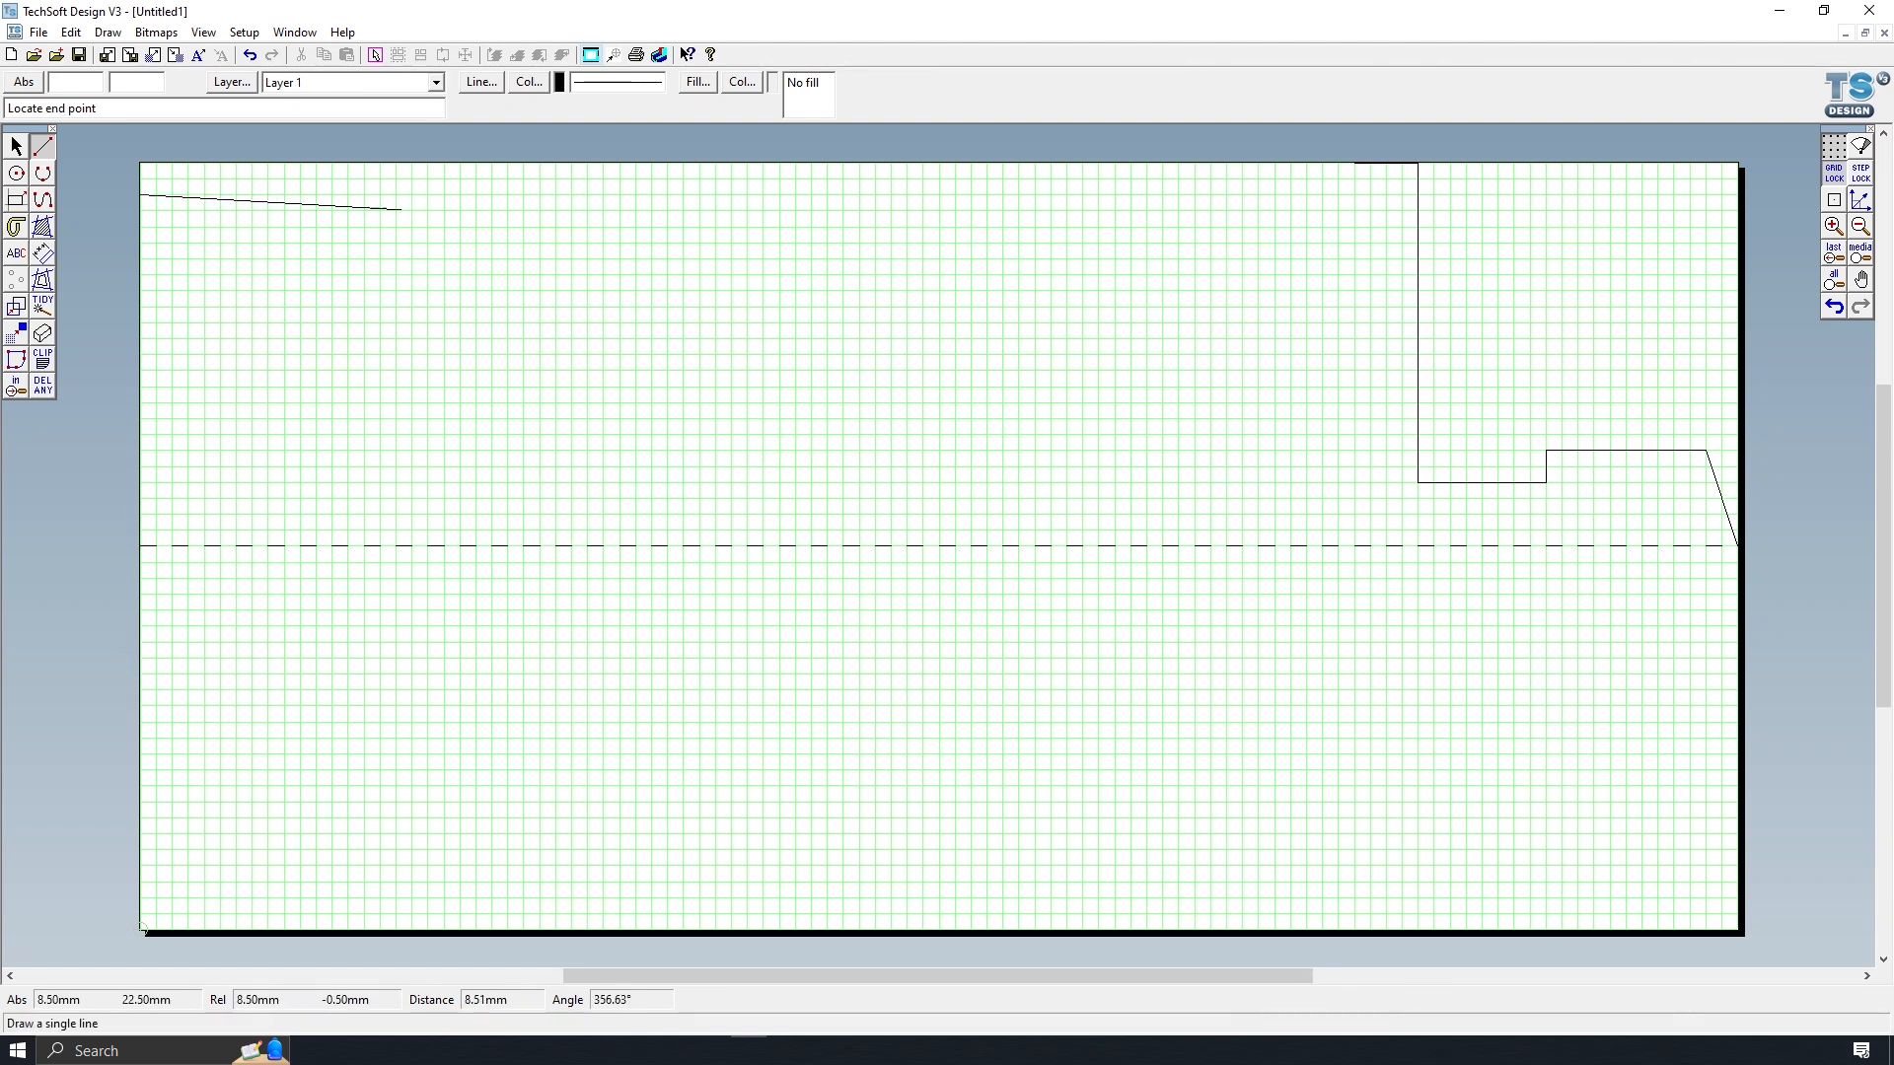
pyautogui.click(523, 194)
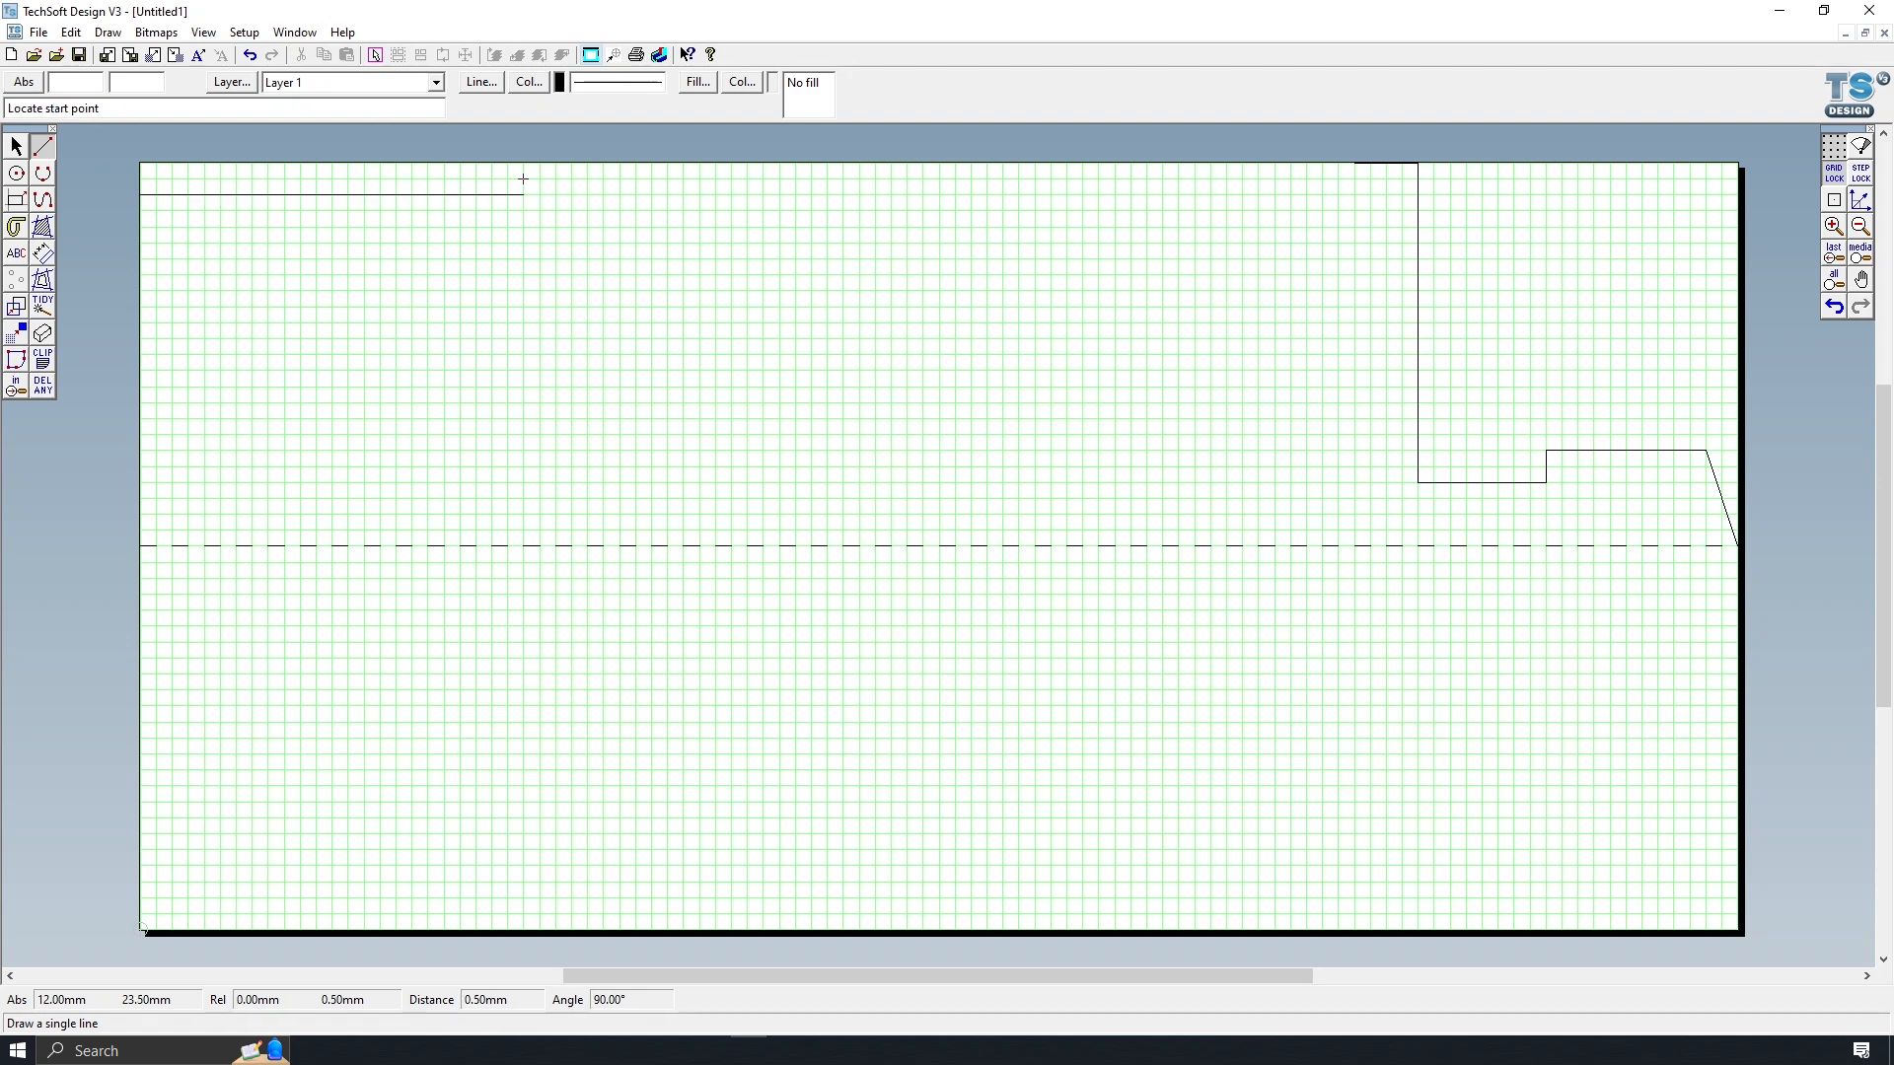
pyautogui.click(524, 163)
pyautogui.click(524, 275)
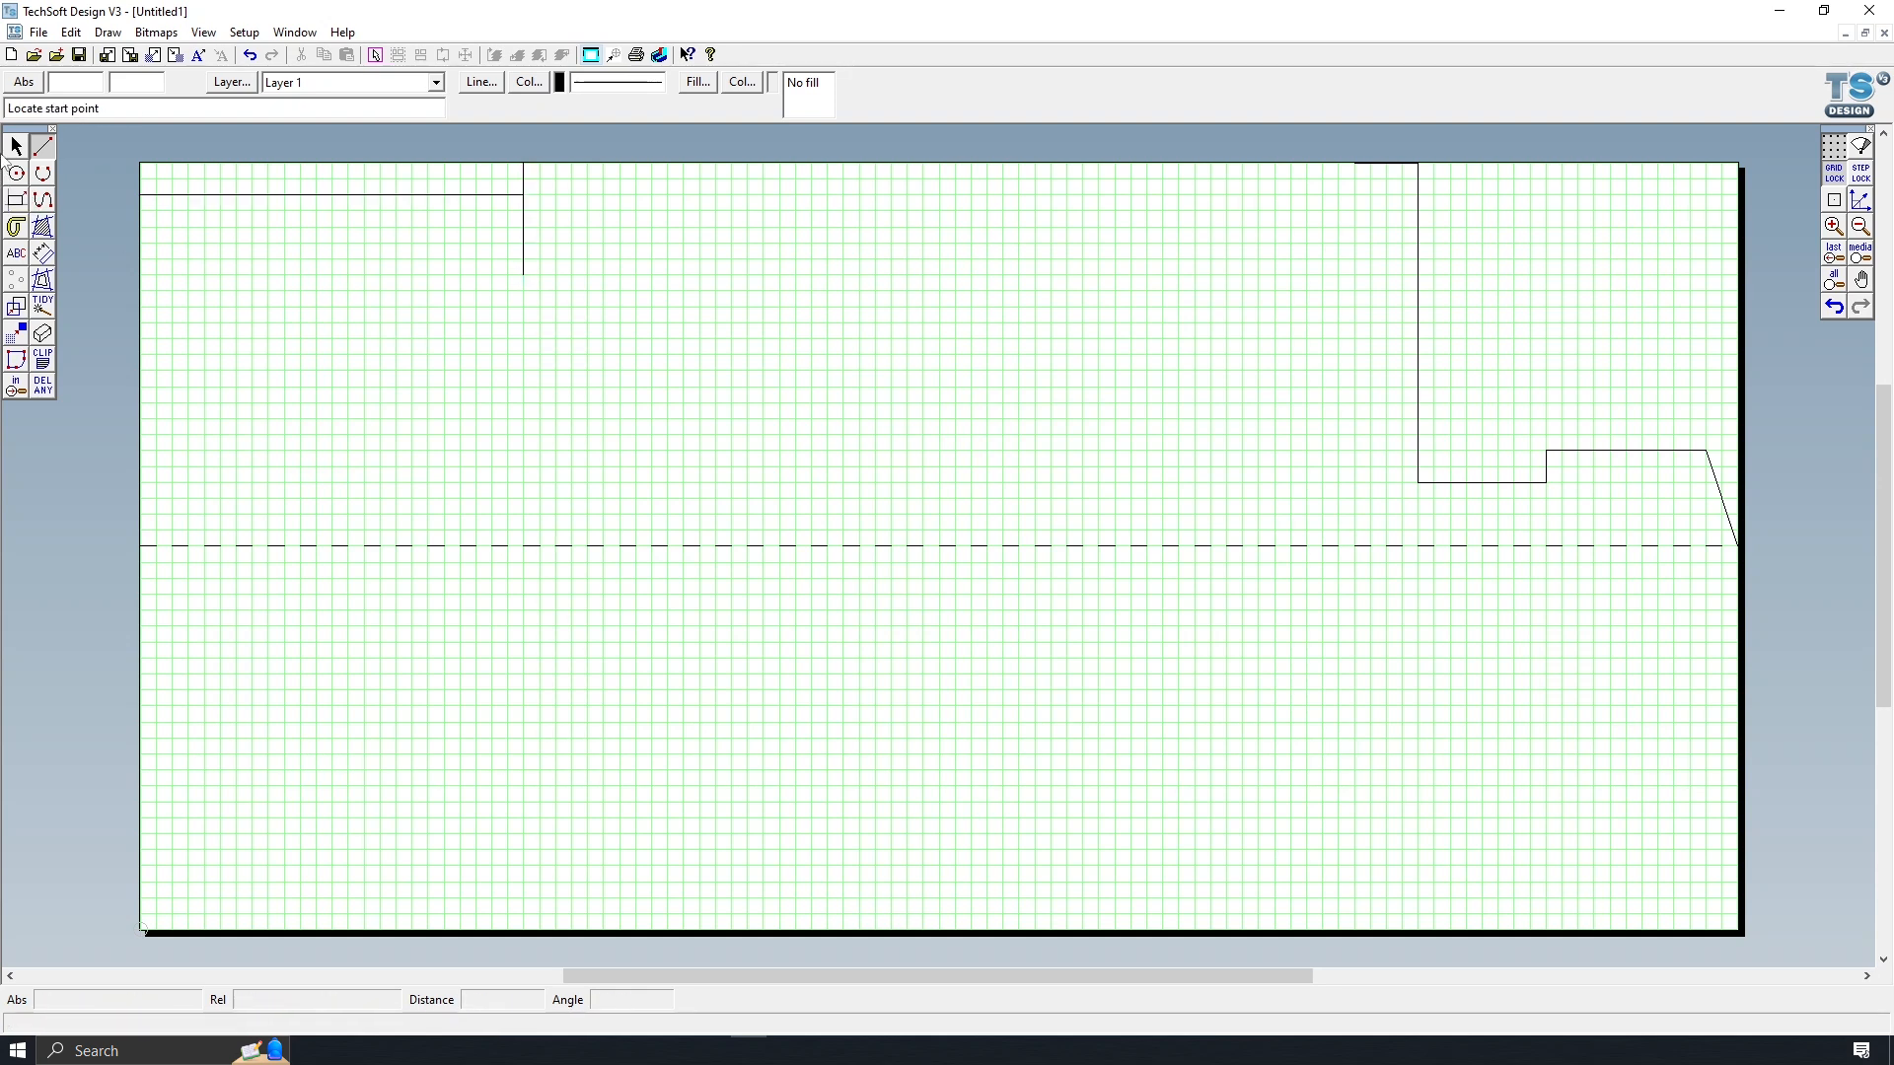
# - Delete the horizontal guide line running from (0, 23) to (12, 23) mm
pyautogui.click(16, 146)
pyautogui.click(260, 195)
pyautogui.press('Delete')
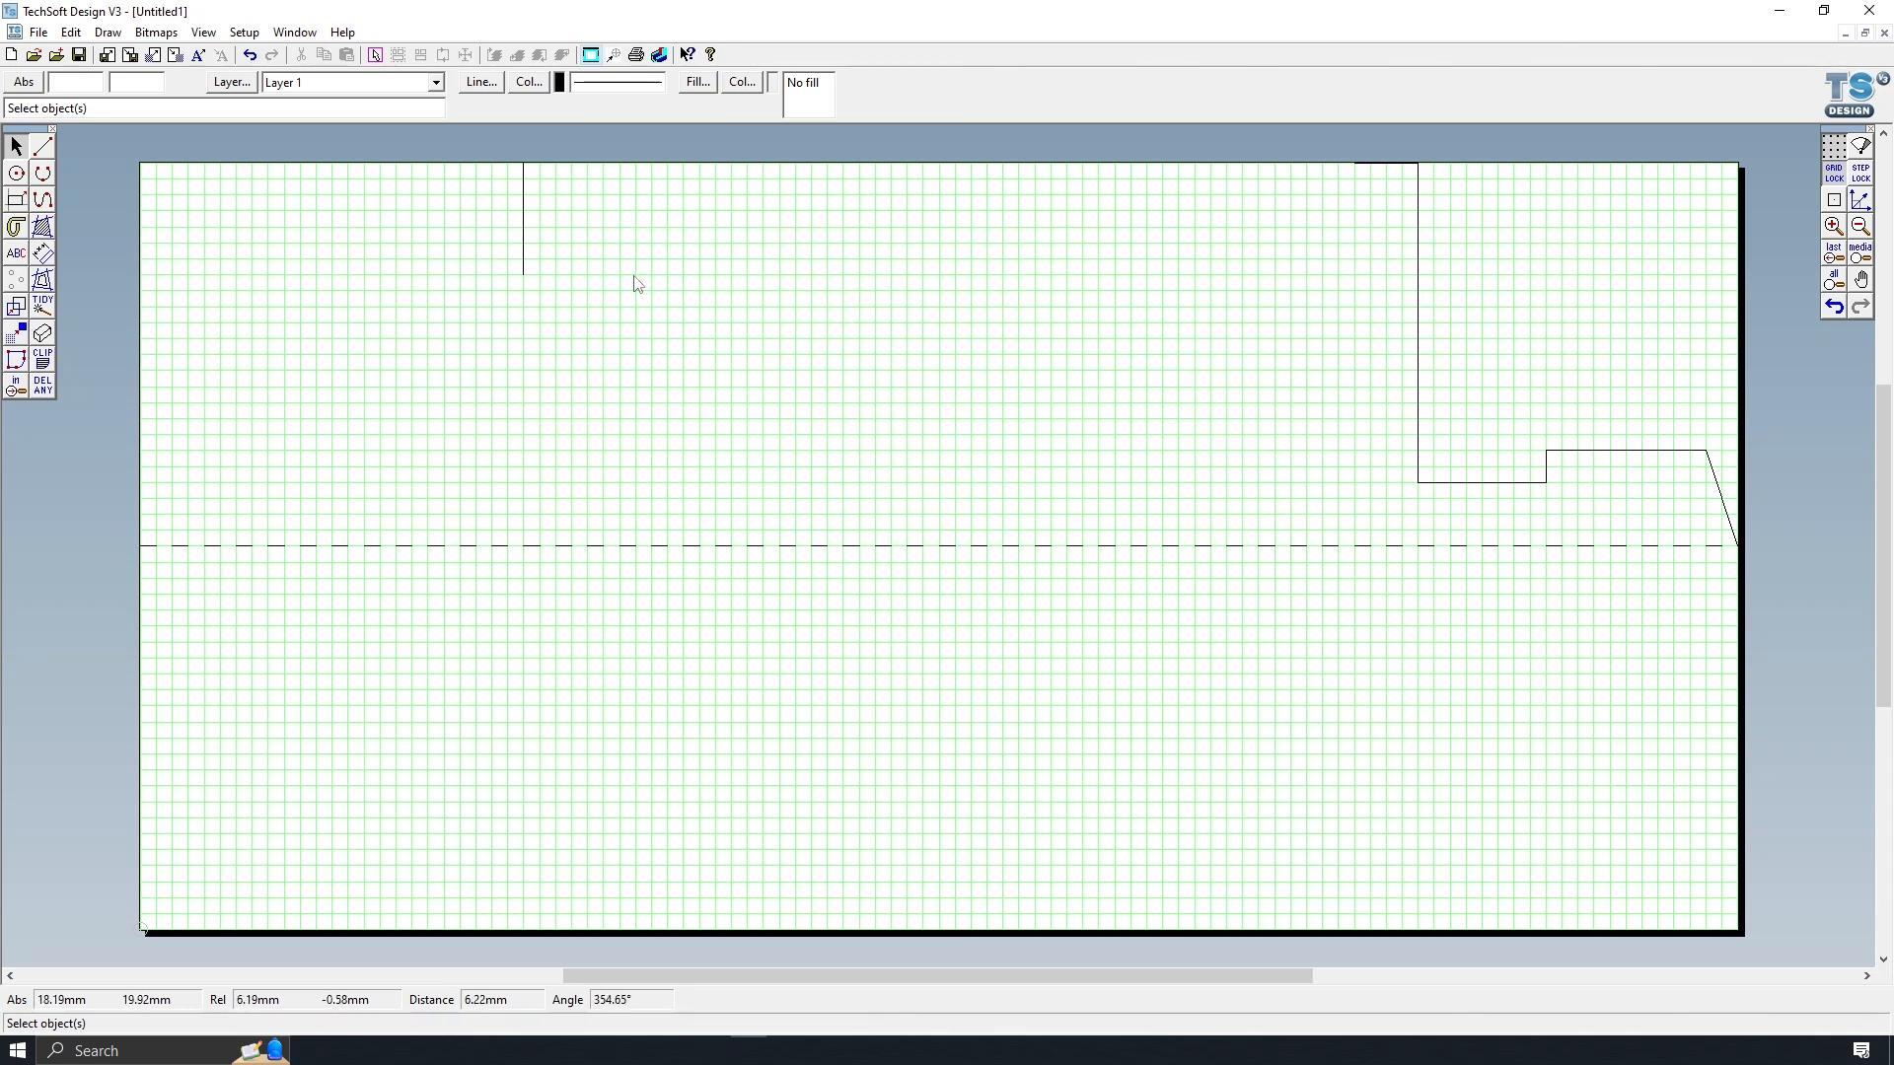
# - Draw an open bezier curve dipping down between (12, 24) and (38, 24) mm, and delete the vertical guide line at x = 12 mm
pyautogui.click(43, 200)
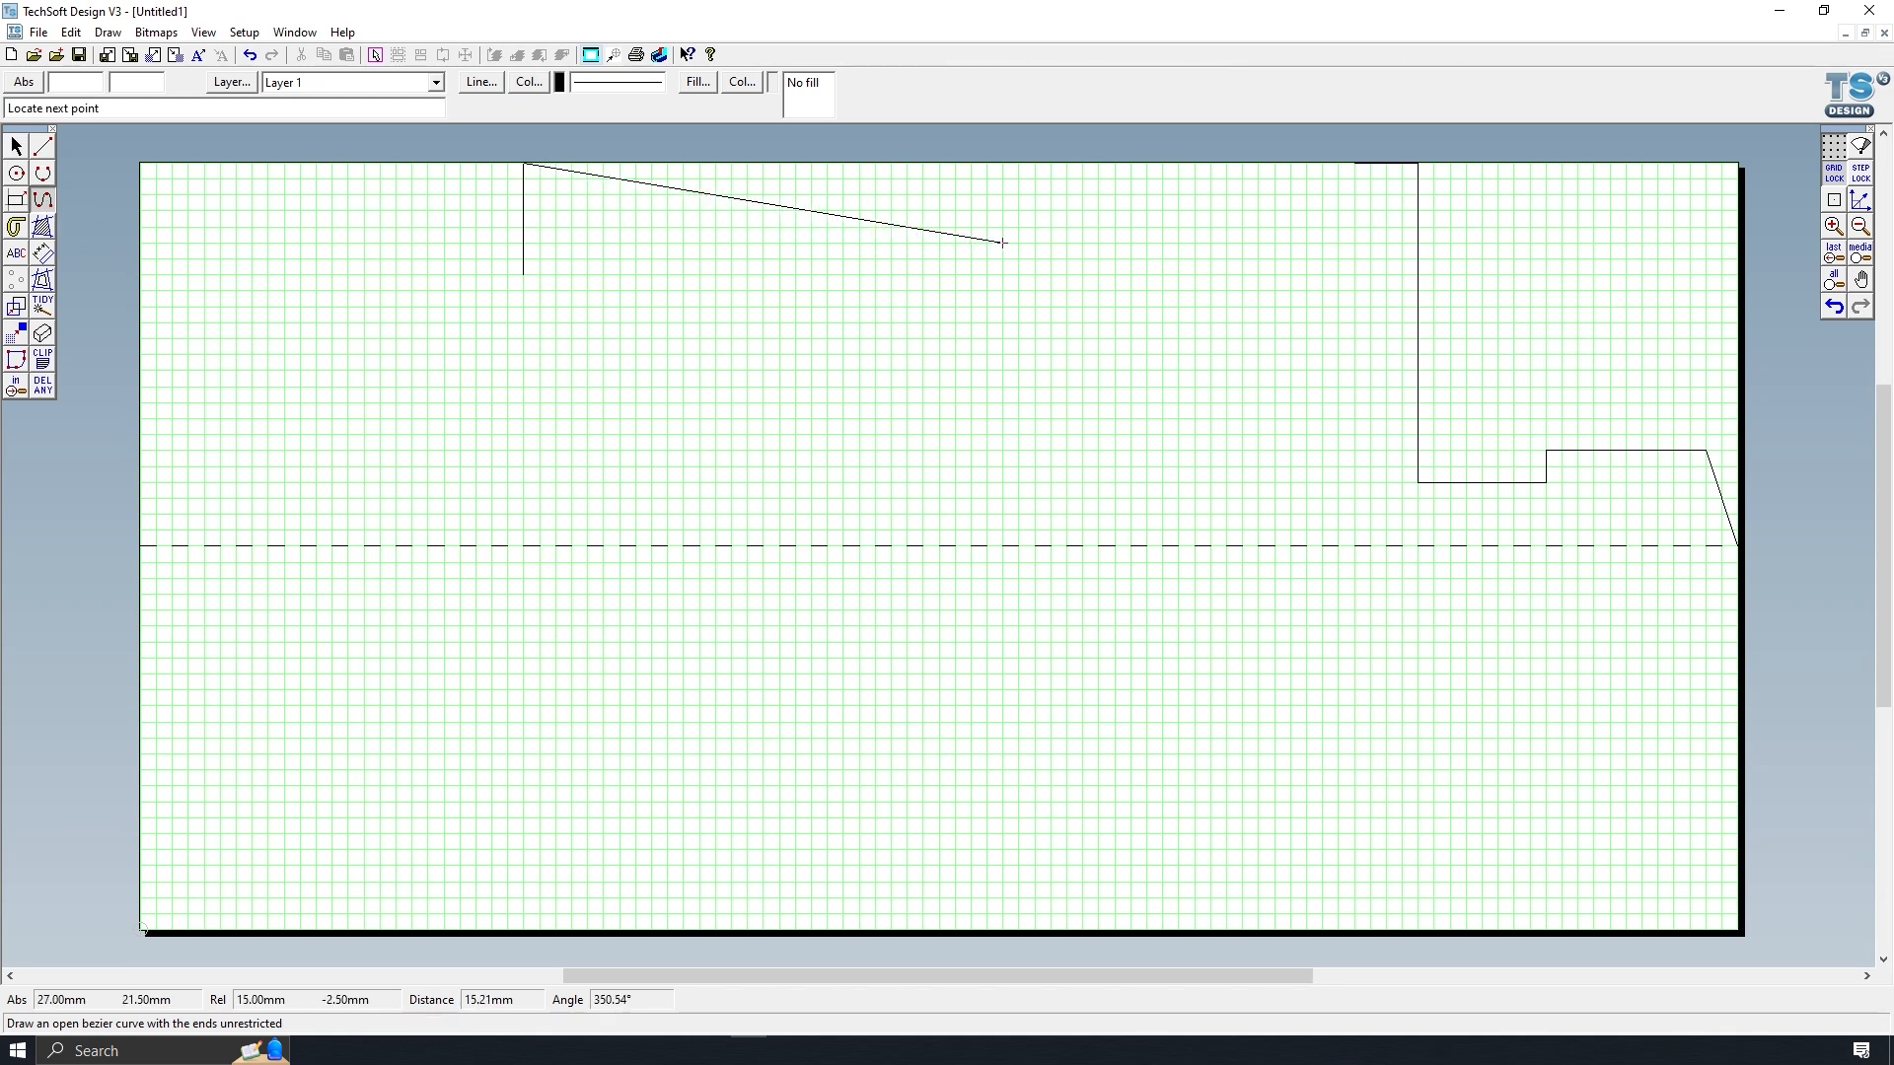
pyautogui.click(1195, 260)
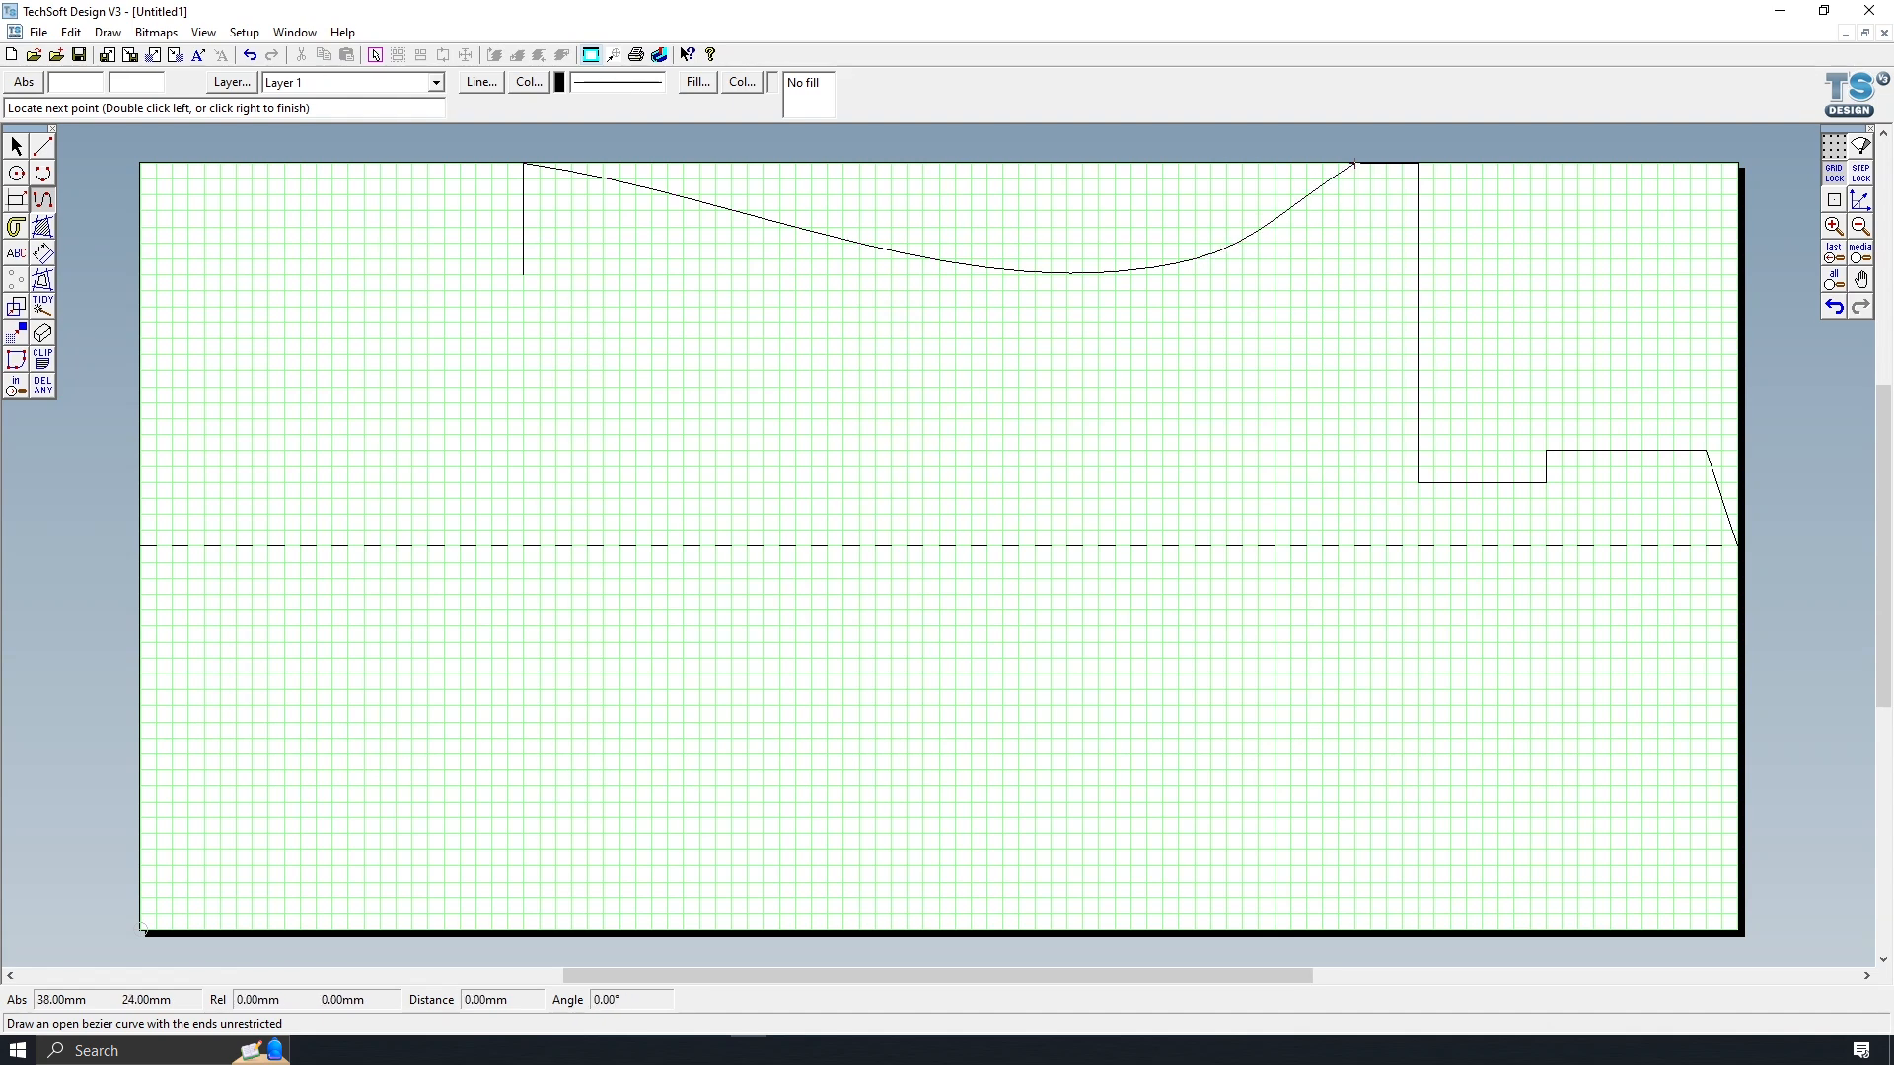
pyautogui.doubleClick(1354, 164)
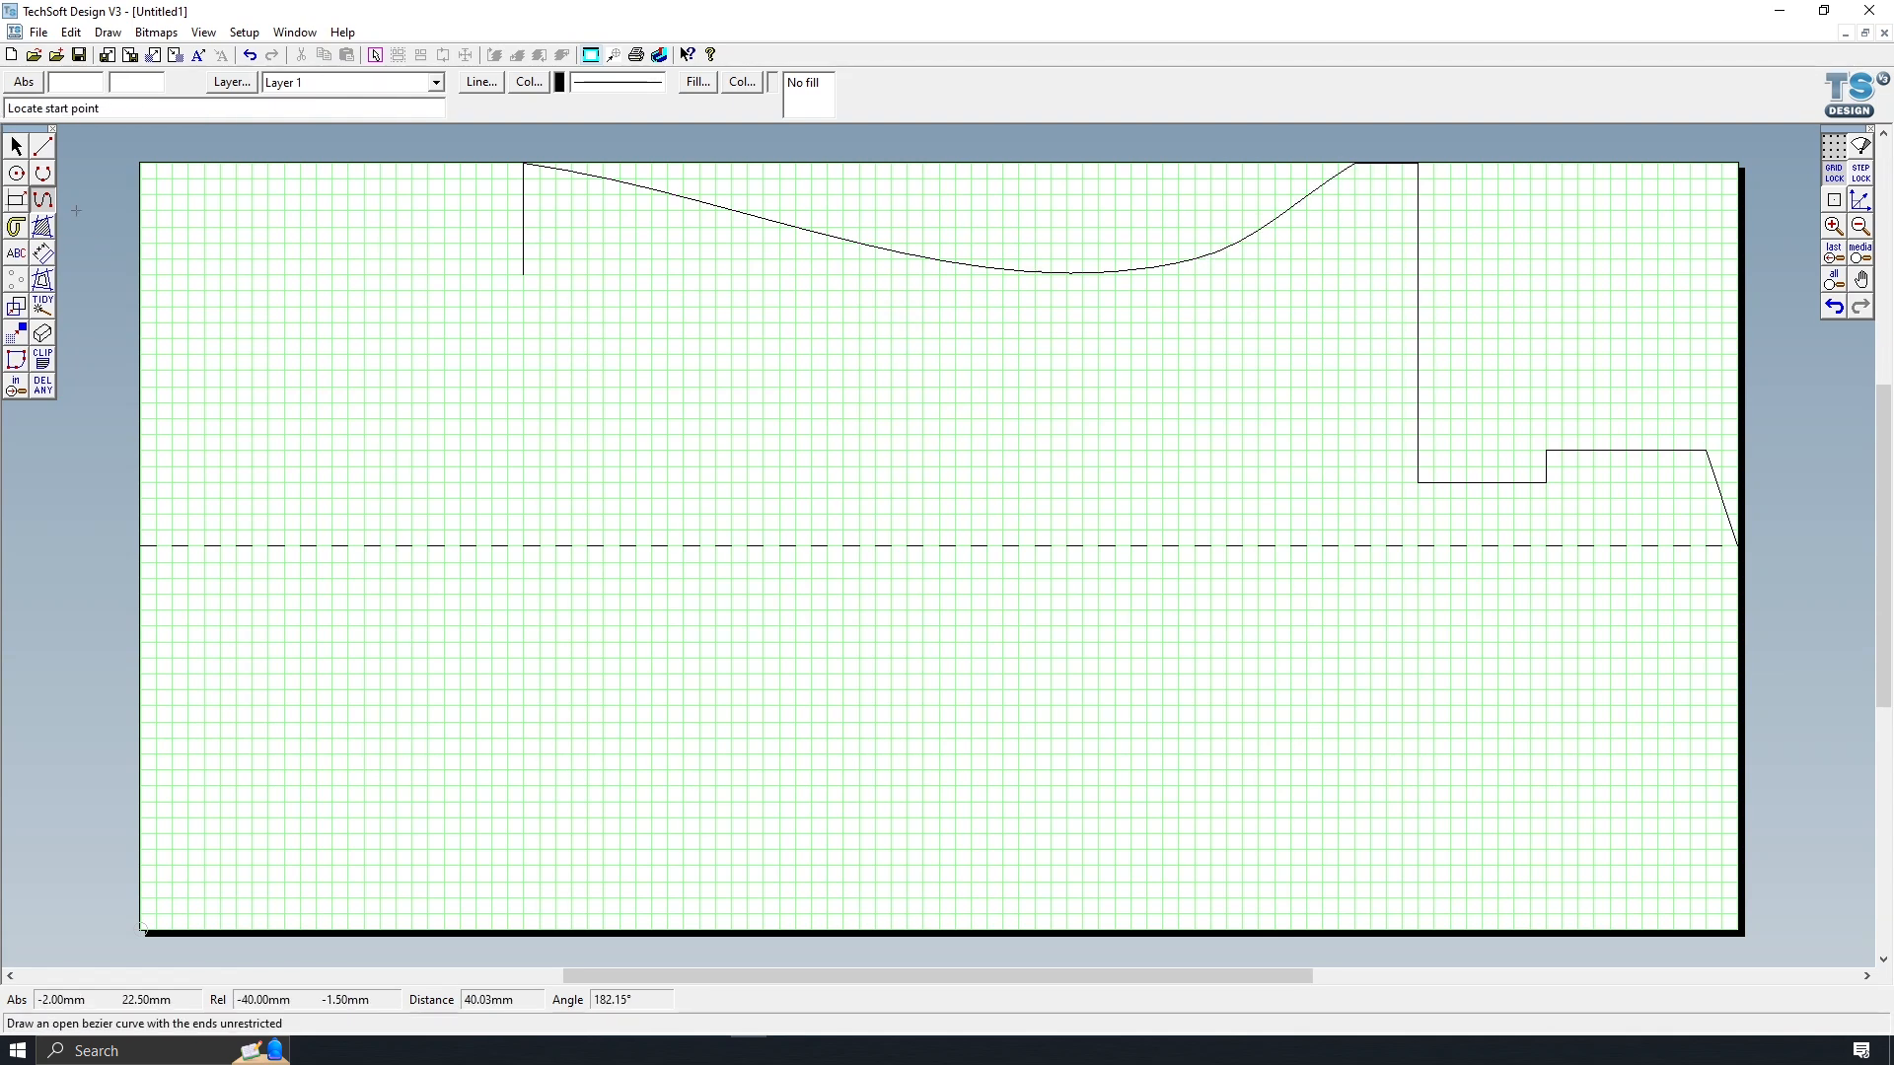
pyautogui.click(16, 146)
pyautogui.click(524, 243)
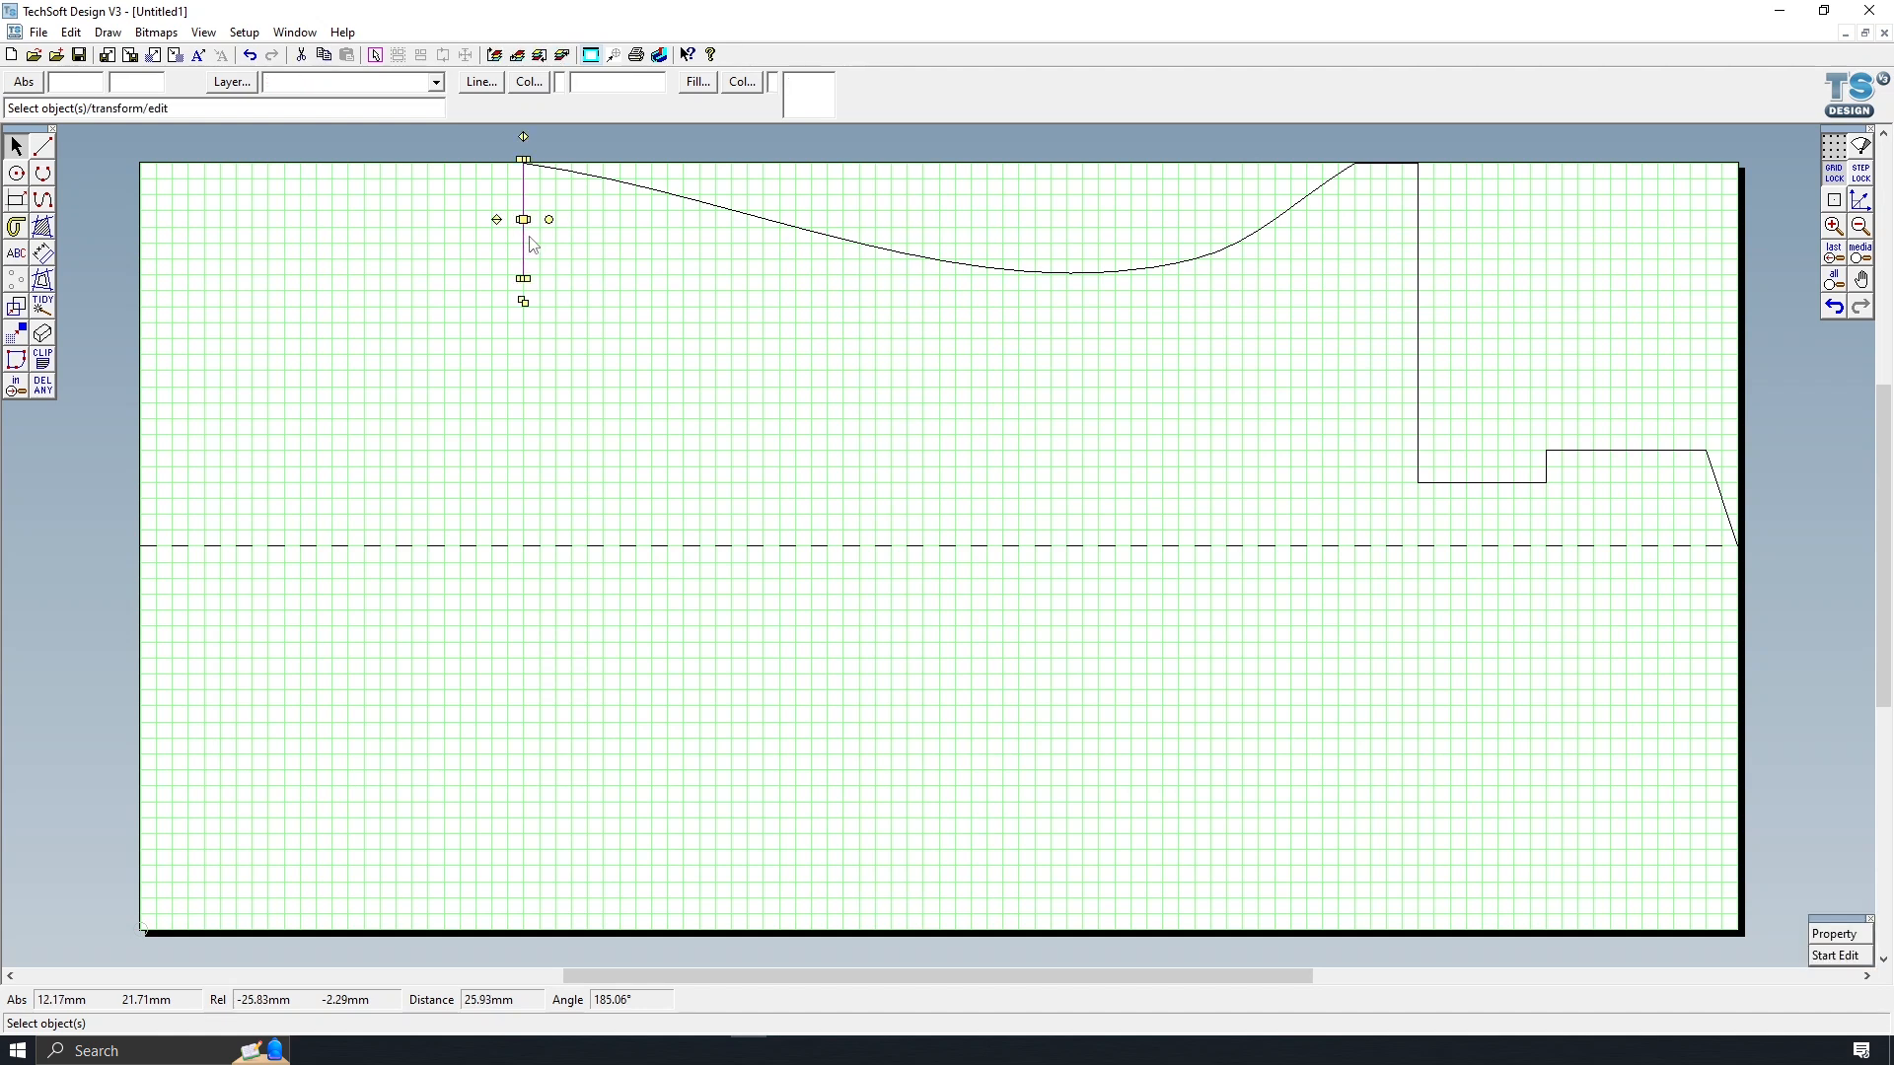
pyautogui.press('Delete')
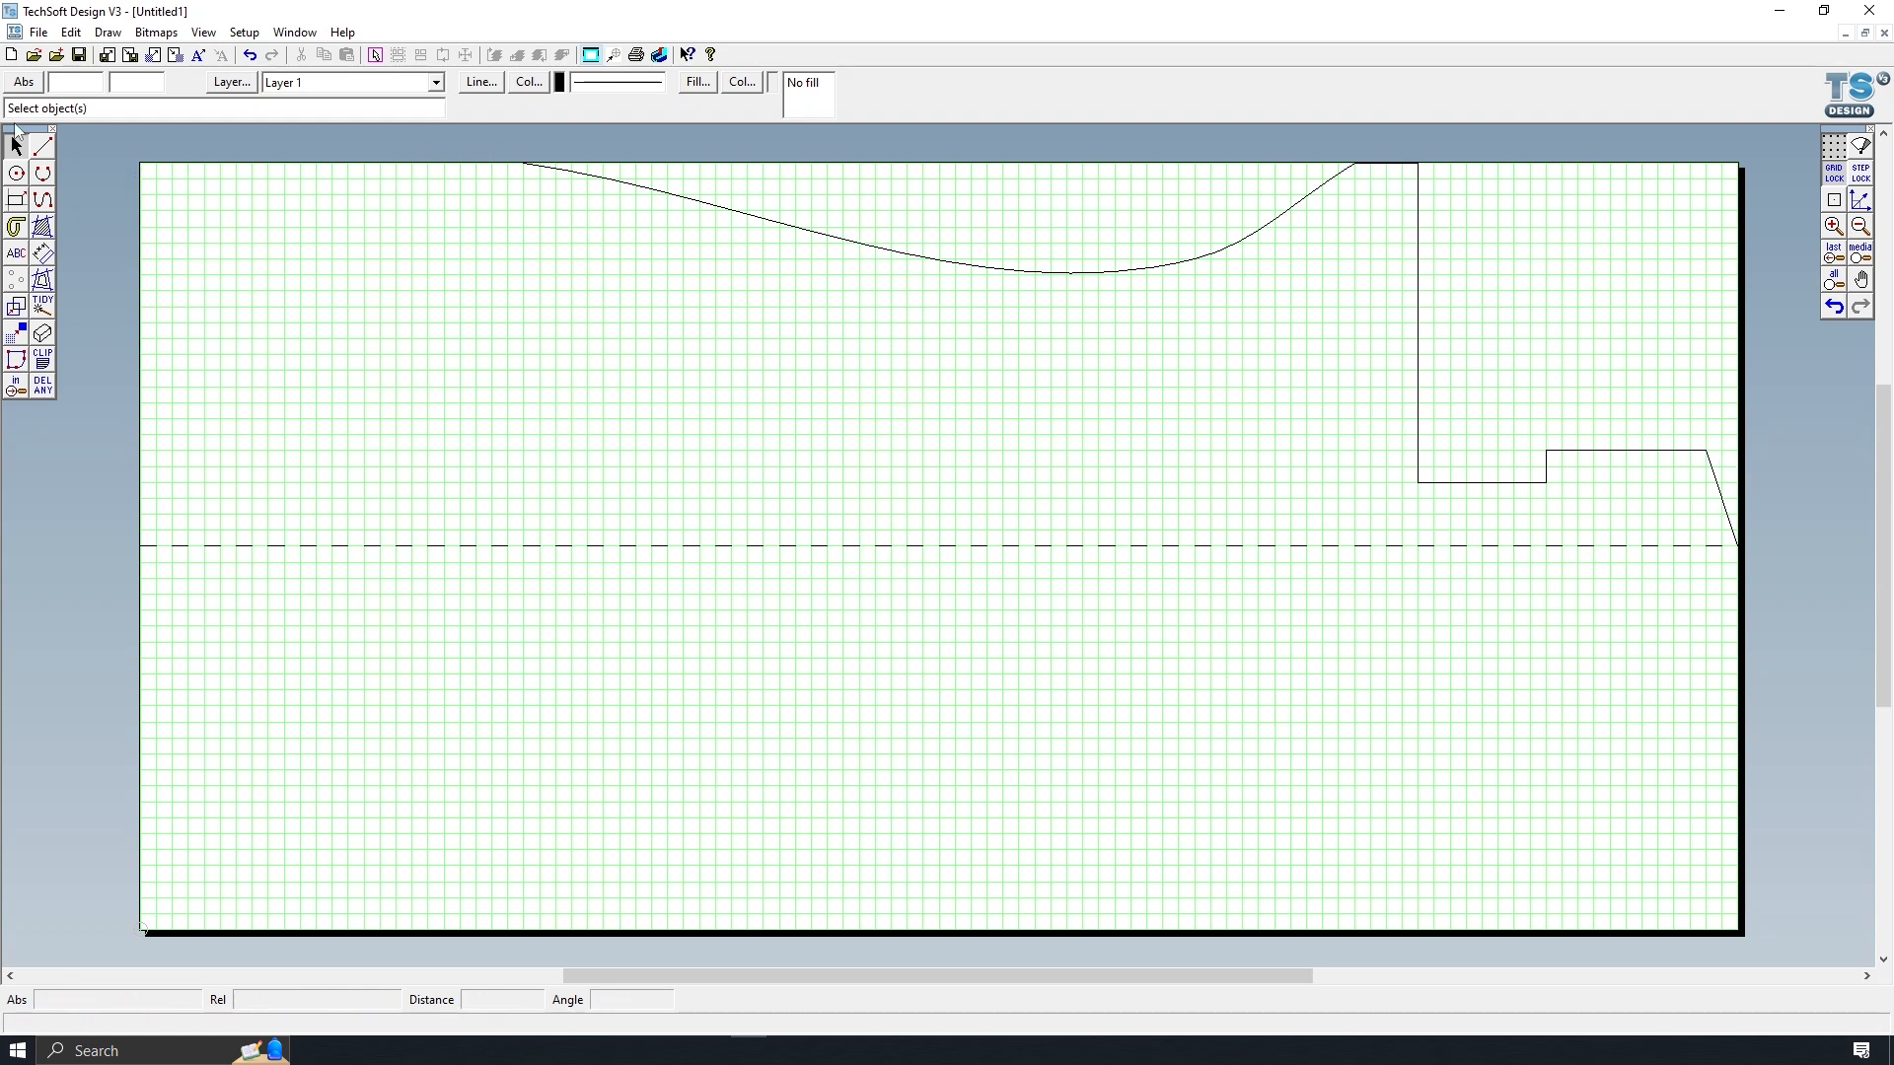
# - Close the half outline with single lines from (12, 24) to (0, 24) mm and down to the centre line at (0, 12) mm
pyautogui.click(41, 146)
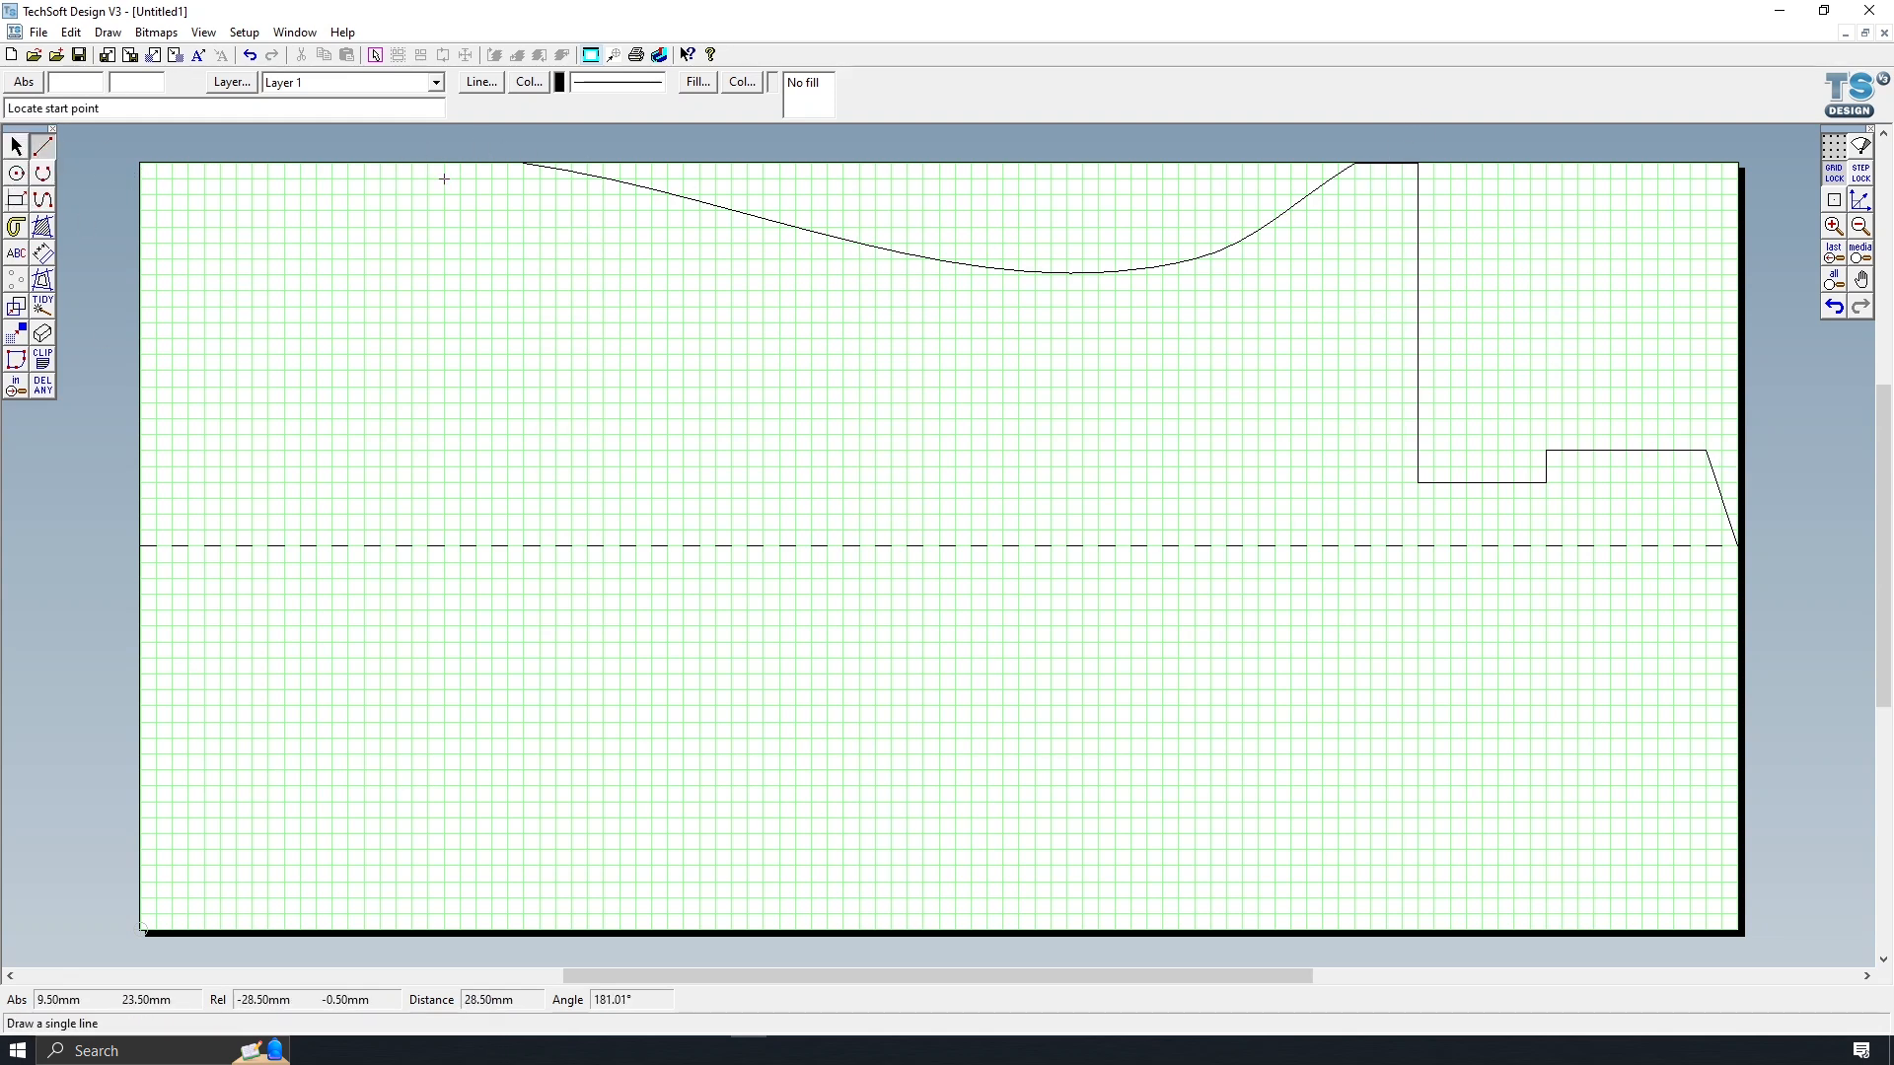
pyautogui.click(524, 164)
pyautogui.click(141, 163)
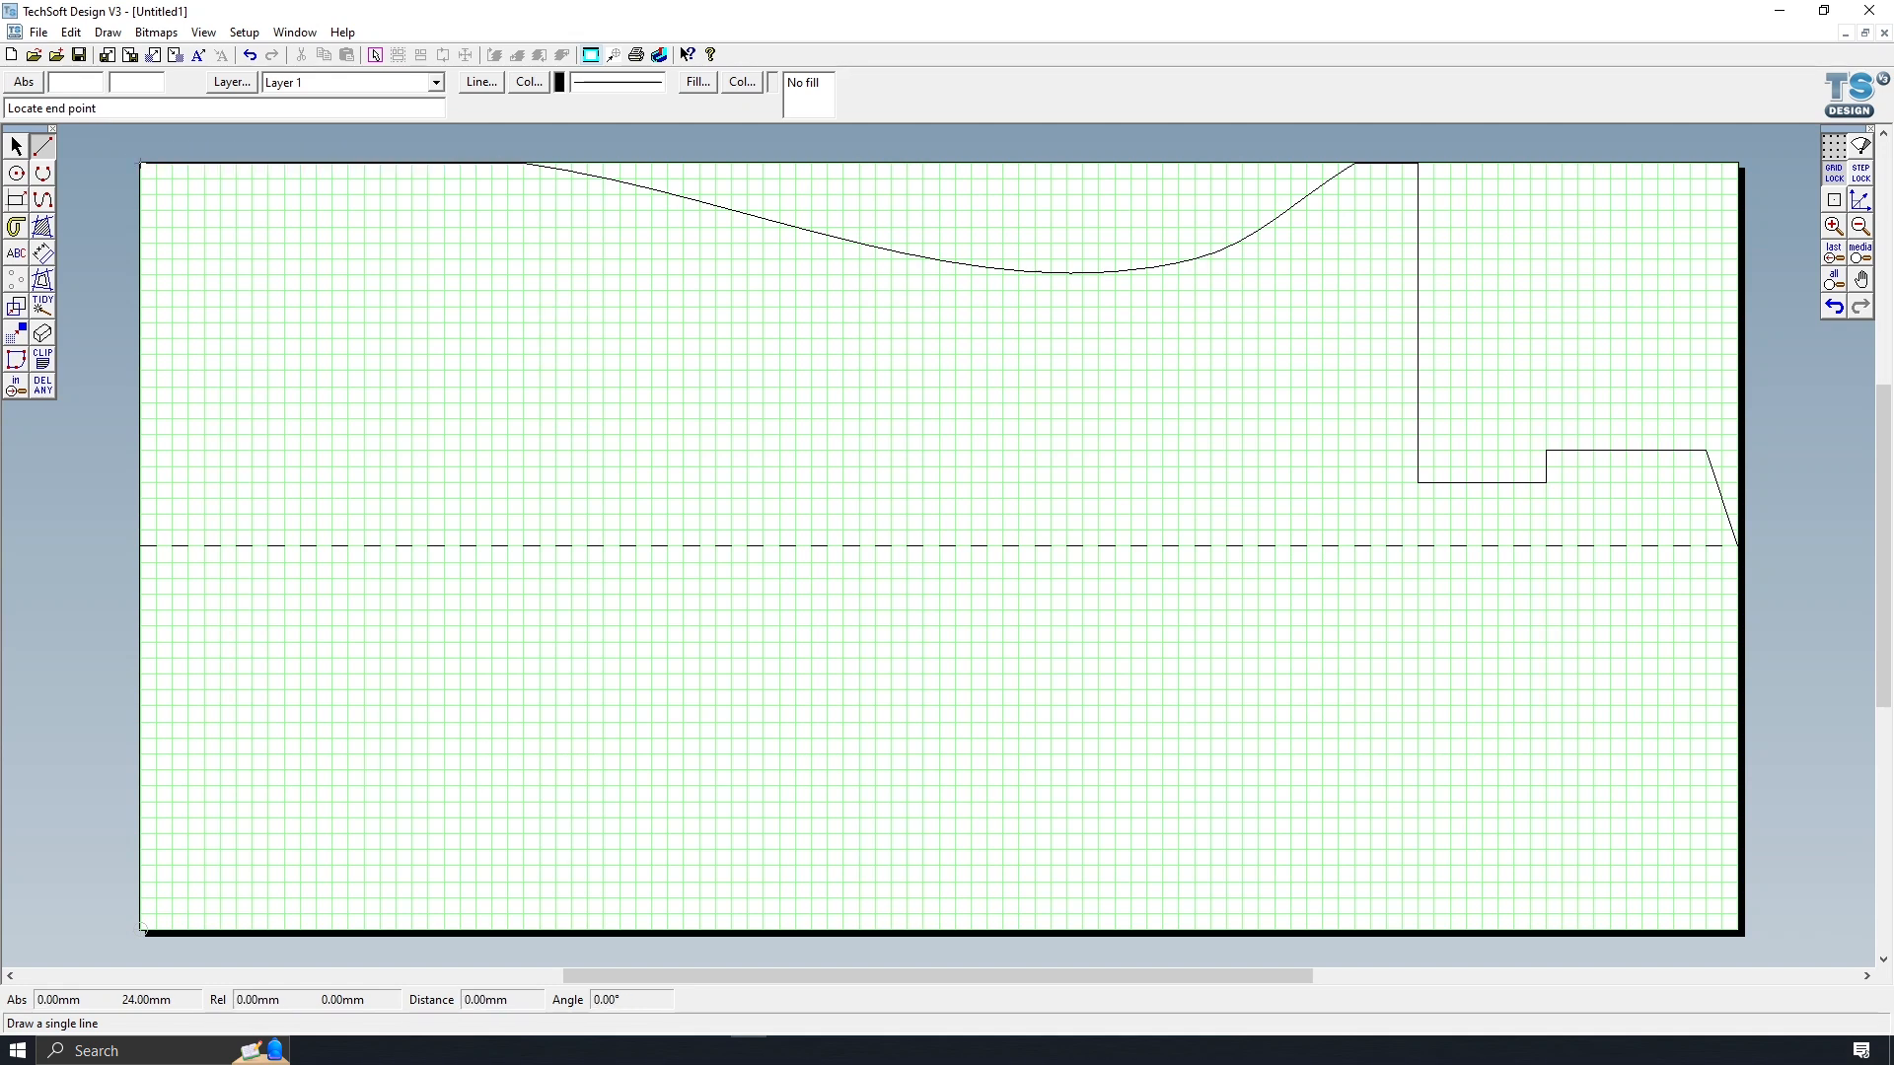
pyautogui.click(139, 545)
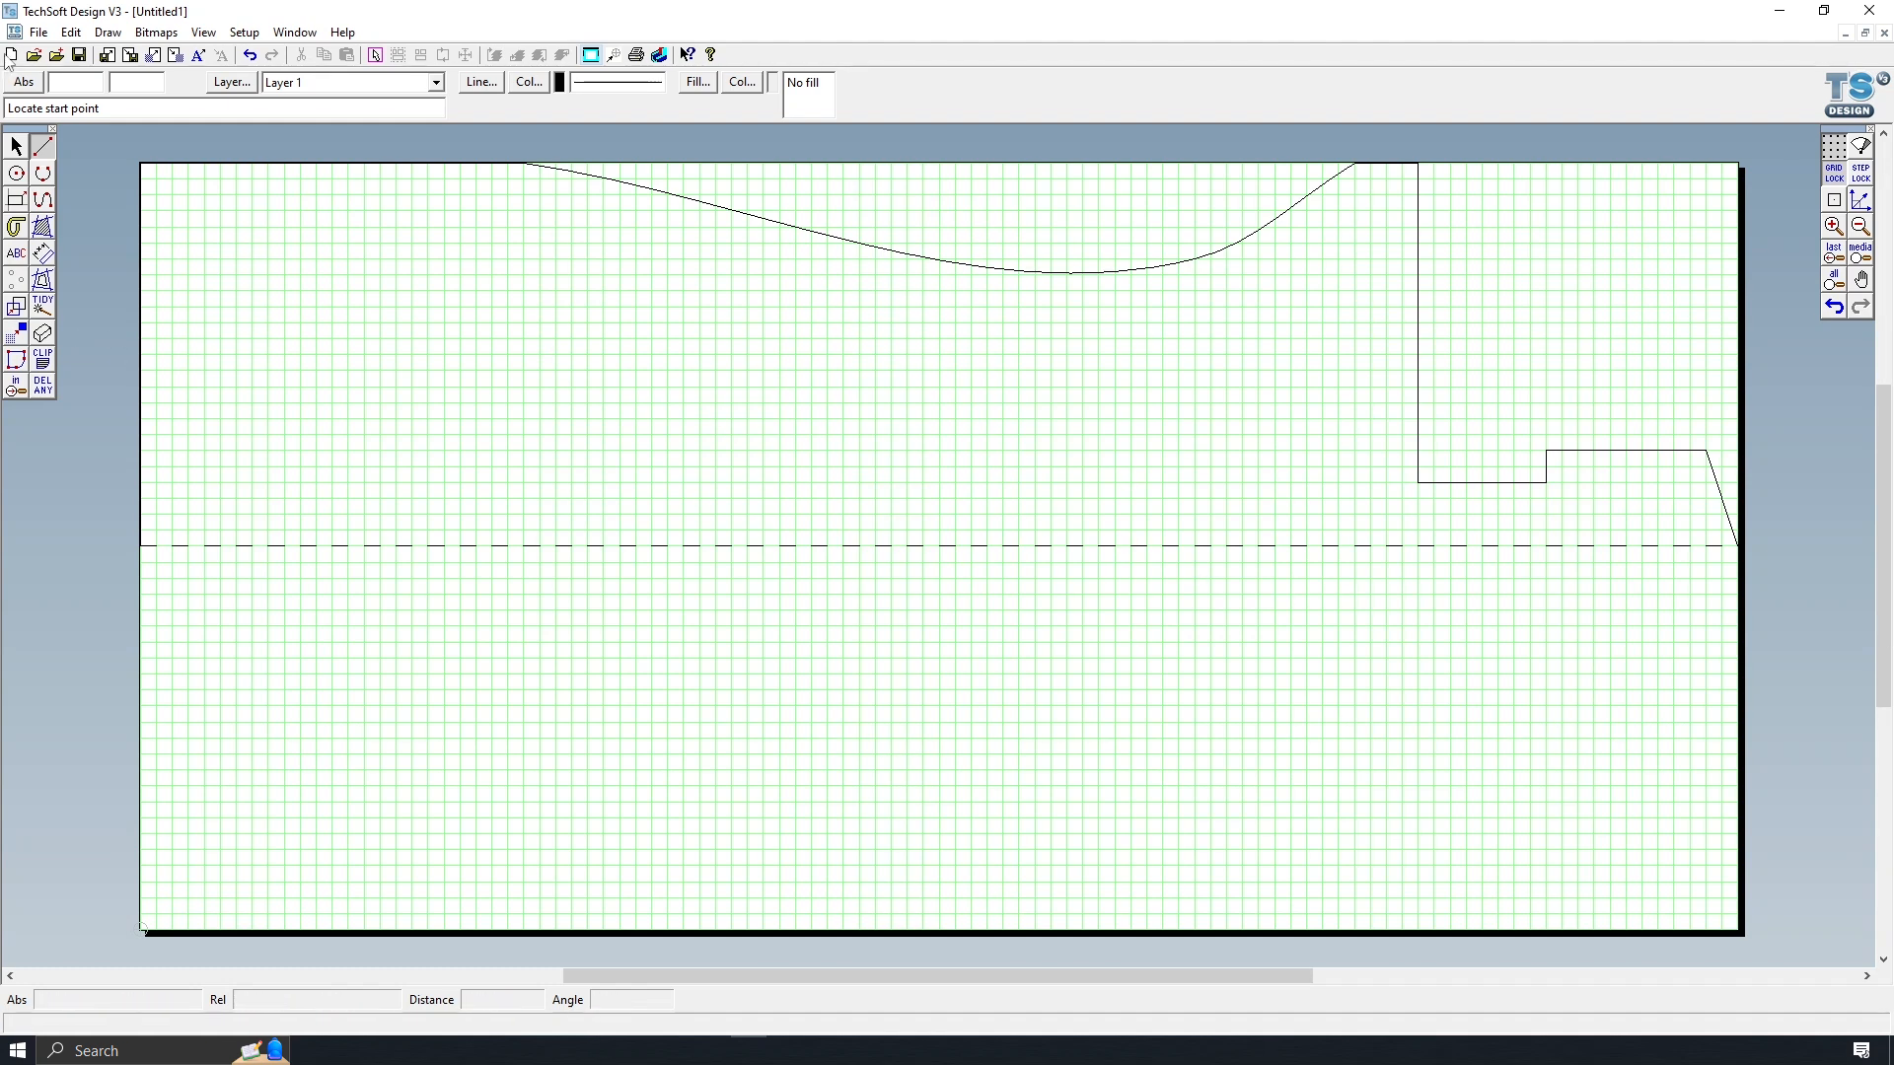
# - Group the whole upper half outline together with the dashed centre line
pyautogui.click(16, 146)
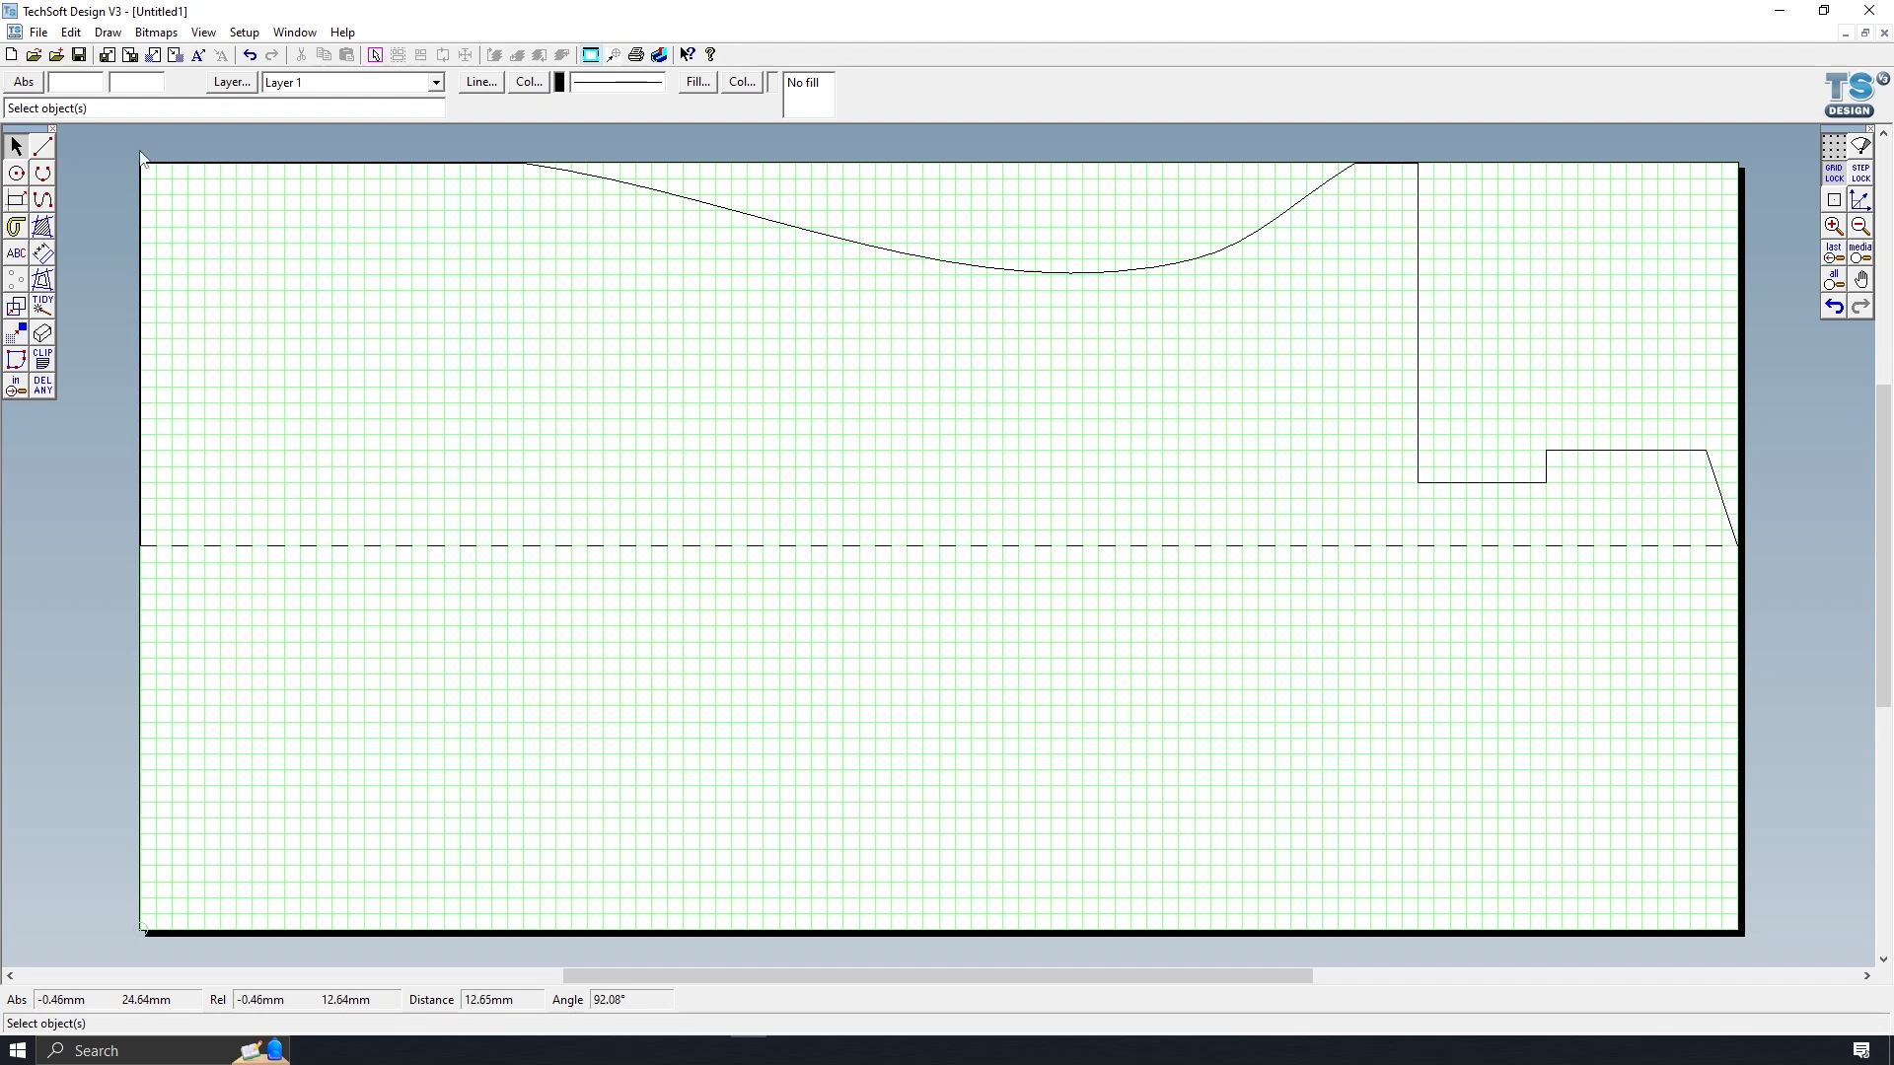
pyautogui.moveTo(141, 155); pyautogui.dragTo(1766, 663)
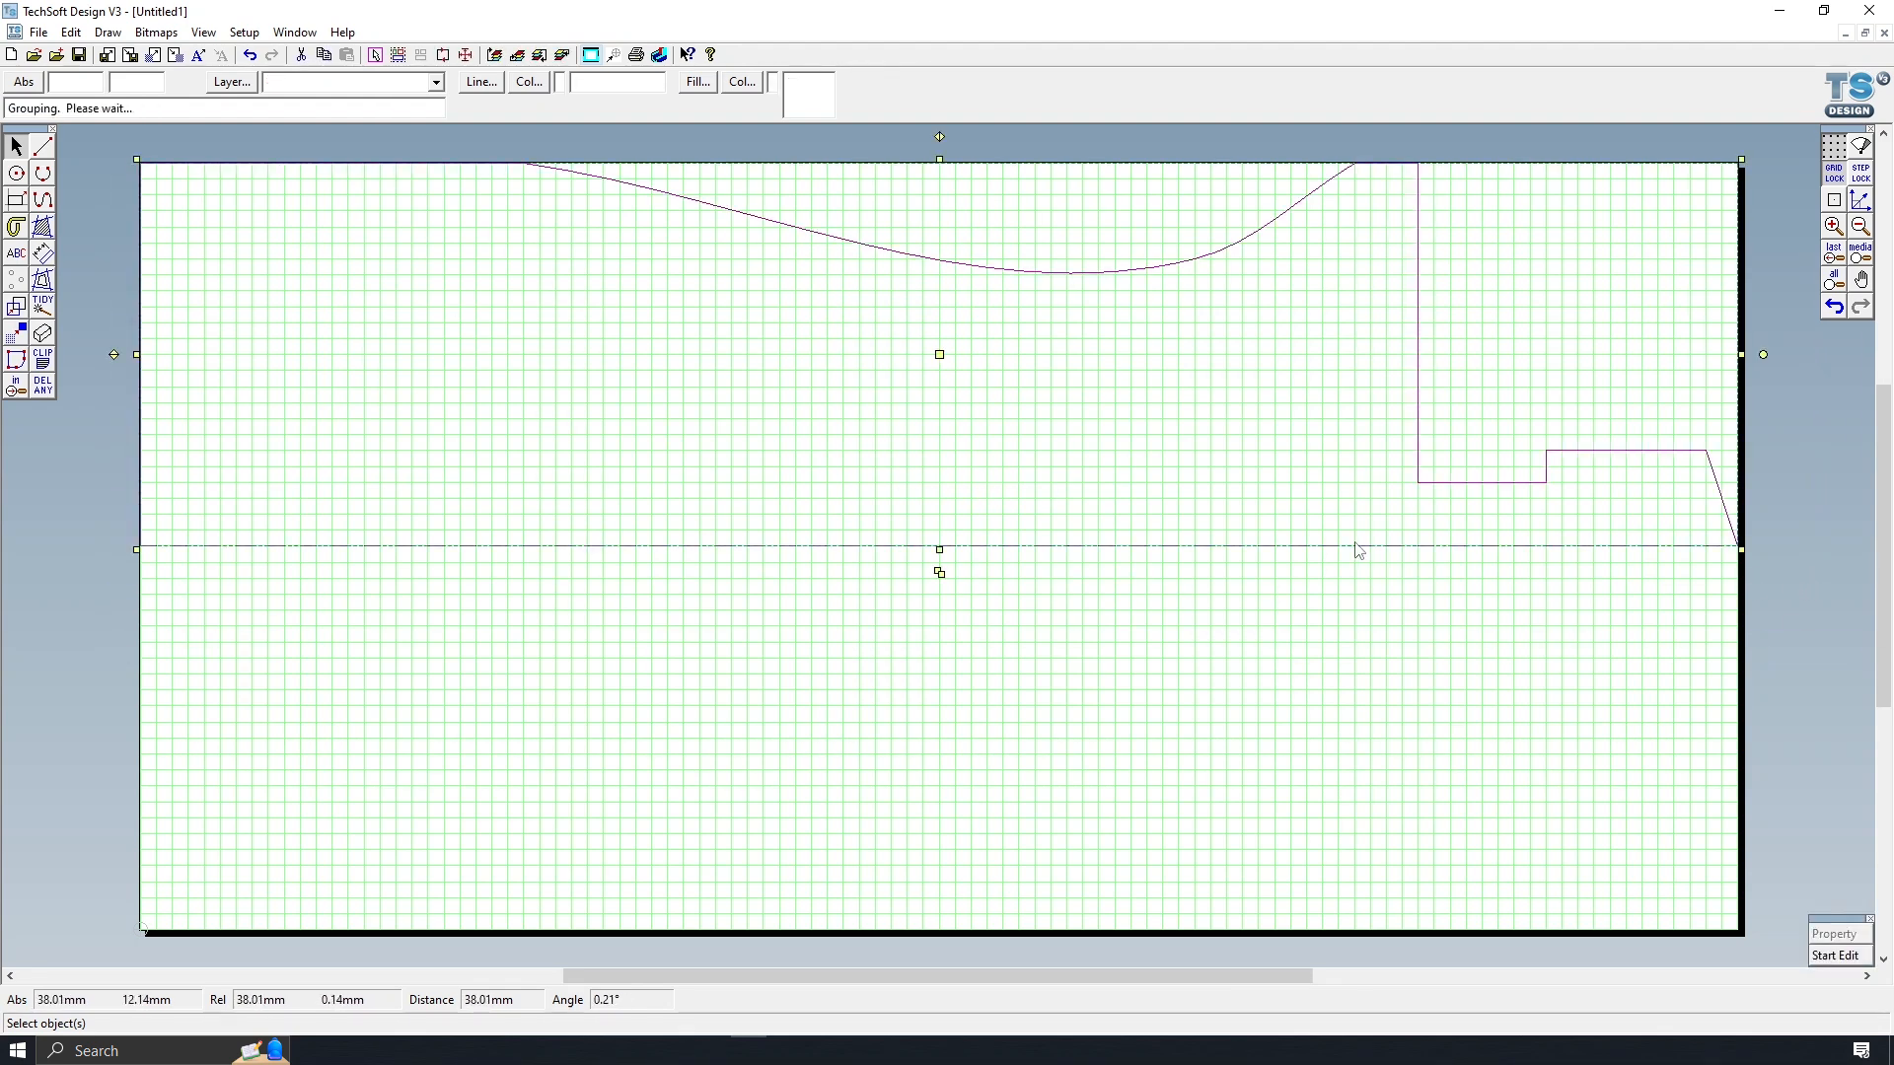
pyautogui.click(962, 554)
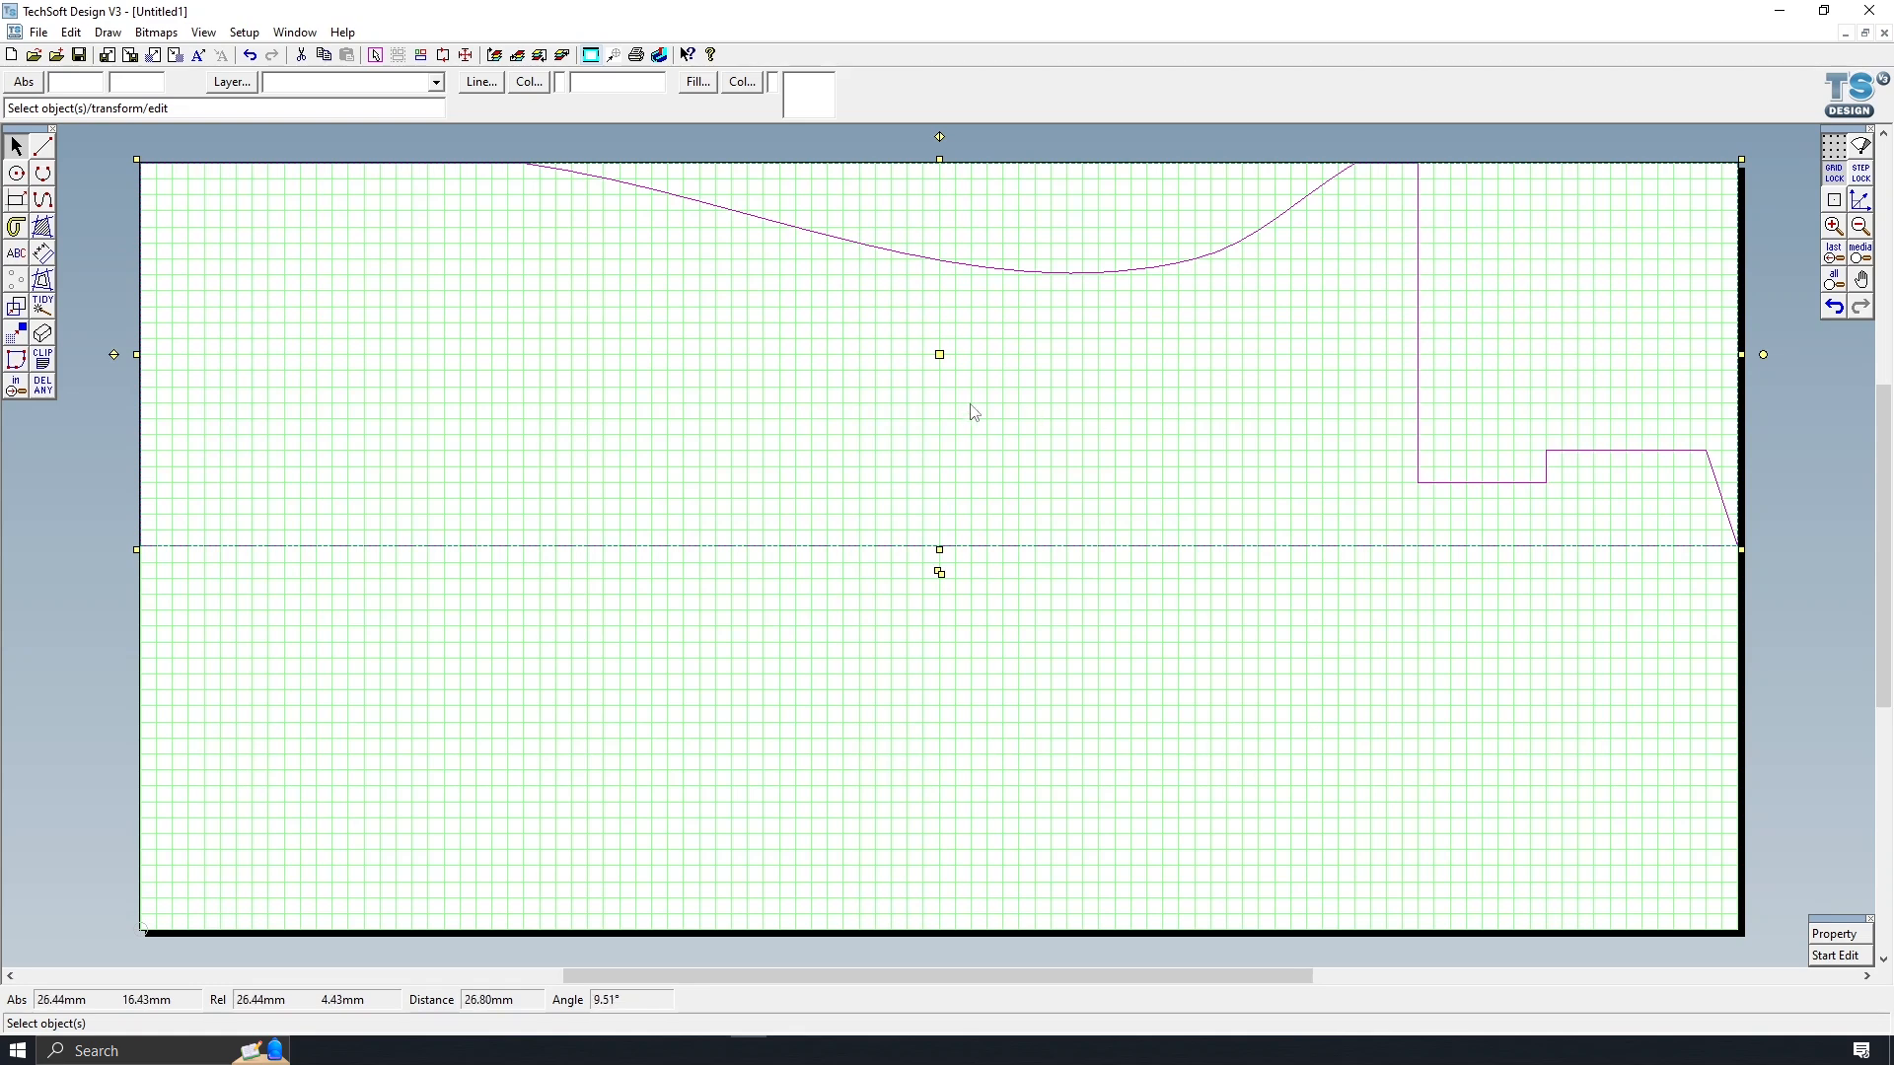
# - Duplicate the grouped half outline, and flip the copy vertically in the page's lower half so it mirrors the original across the centre line
pyautogui.click(939, 572)
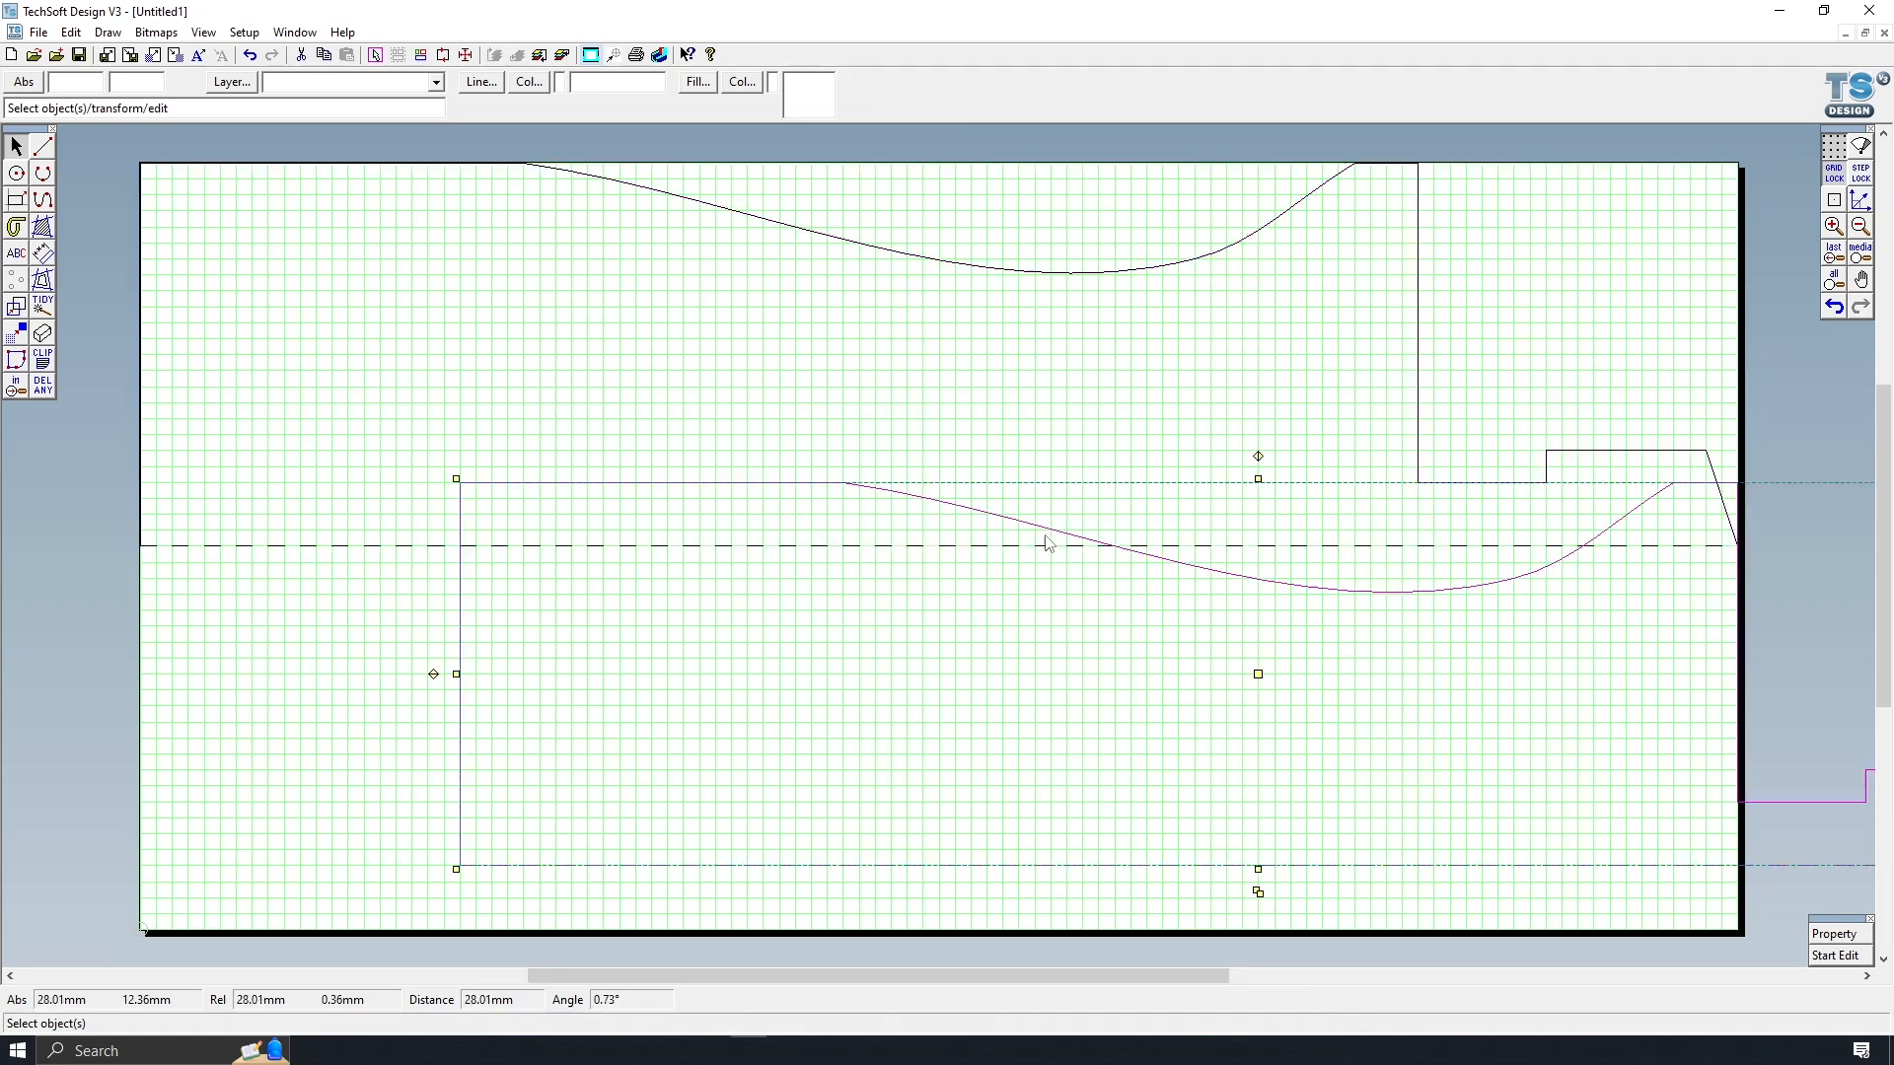
pyautogui.click(1255, 671)
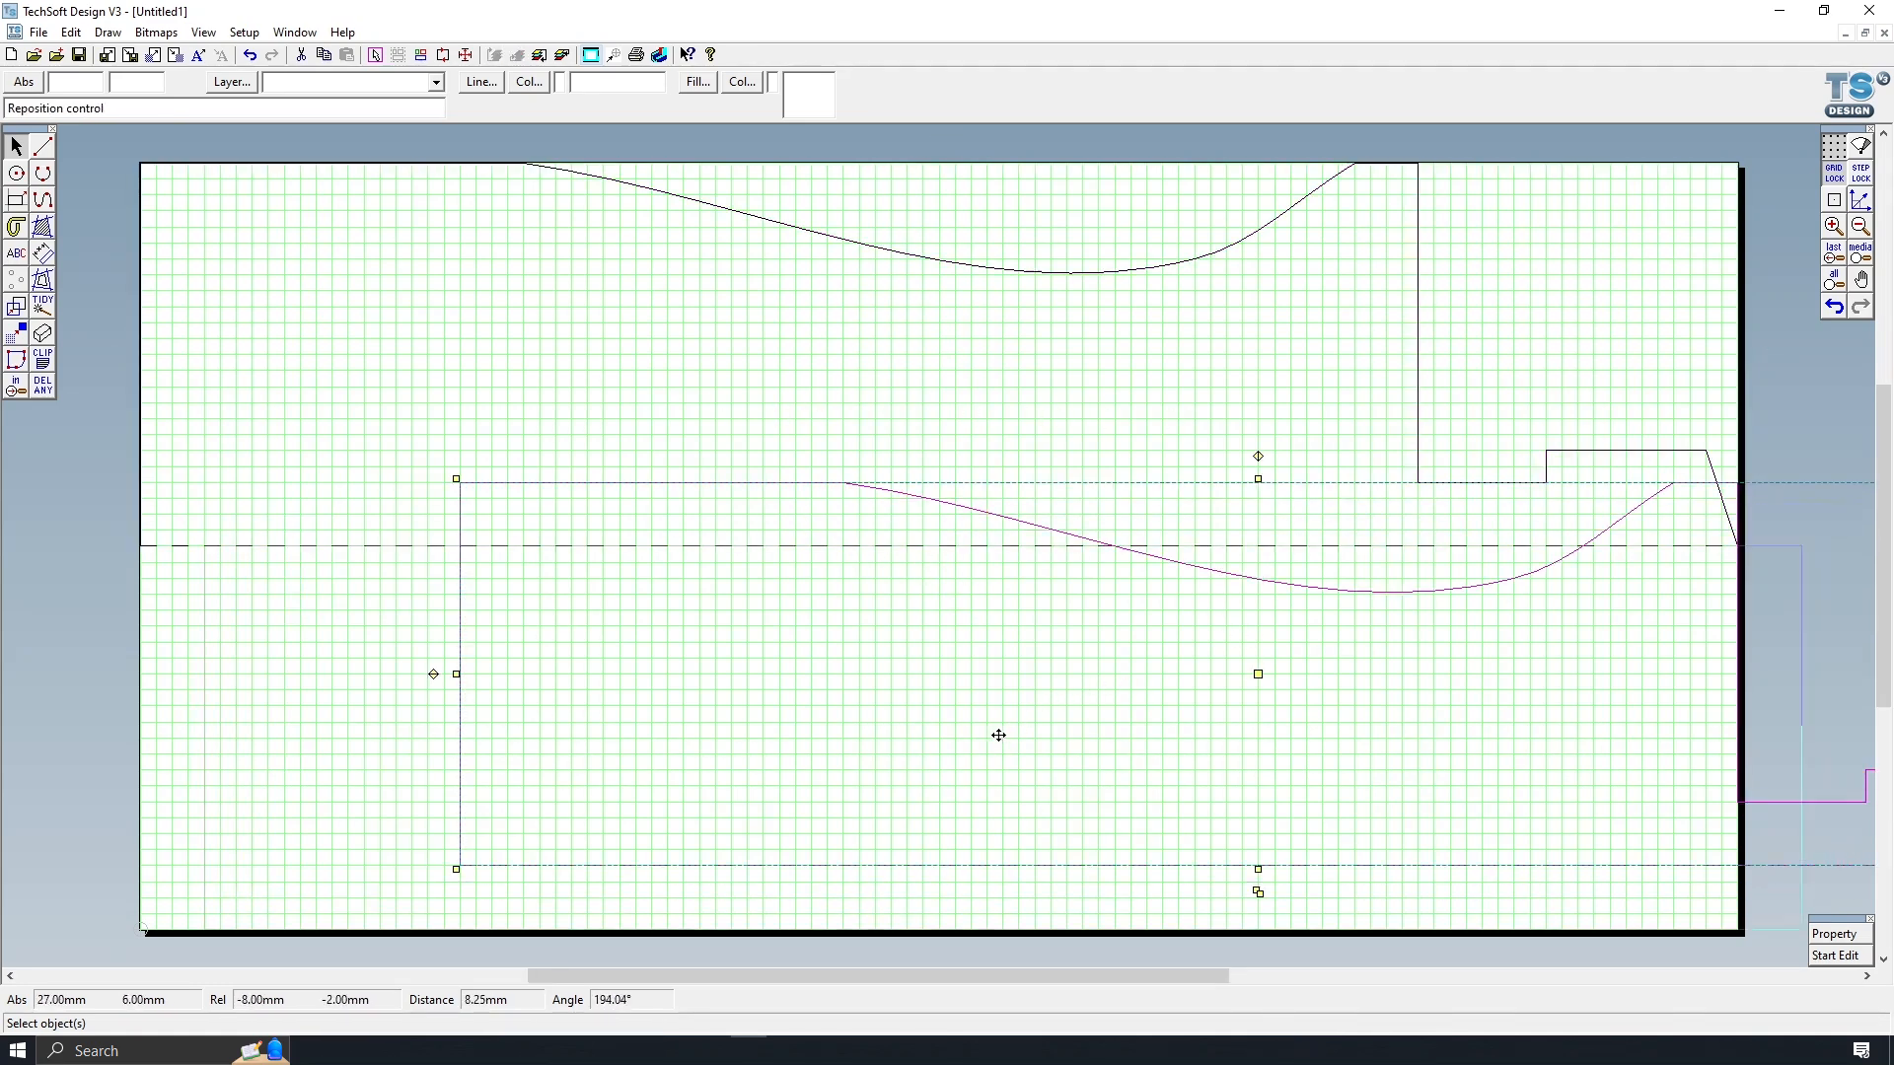
pyautogui.click(939, 738)
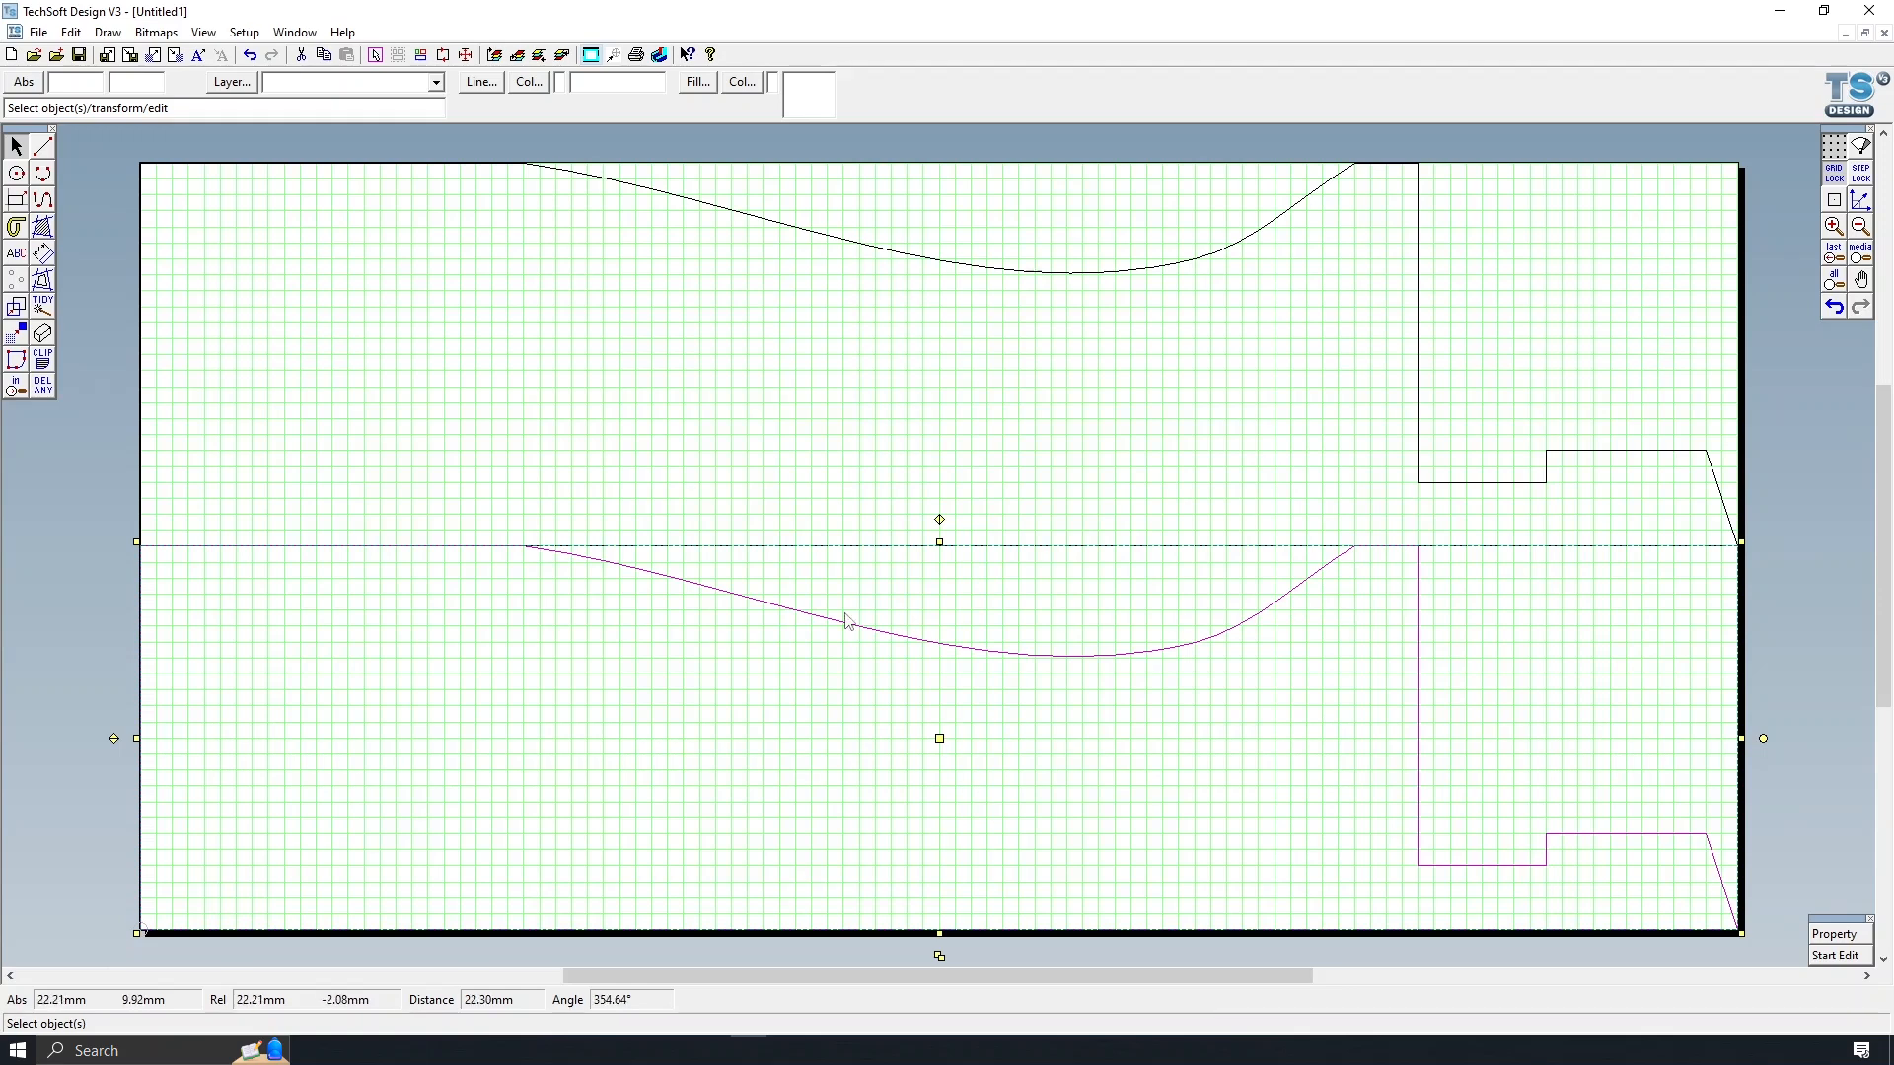
pyautogui.click(115, 737)
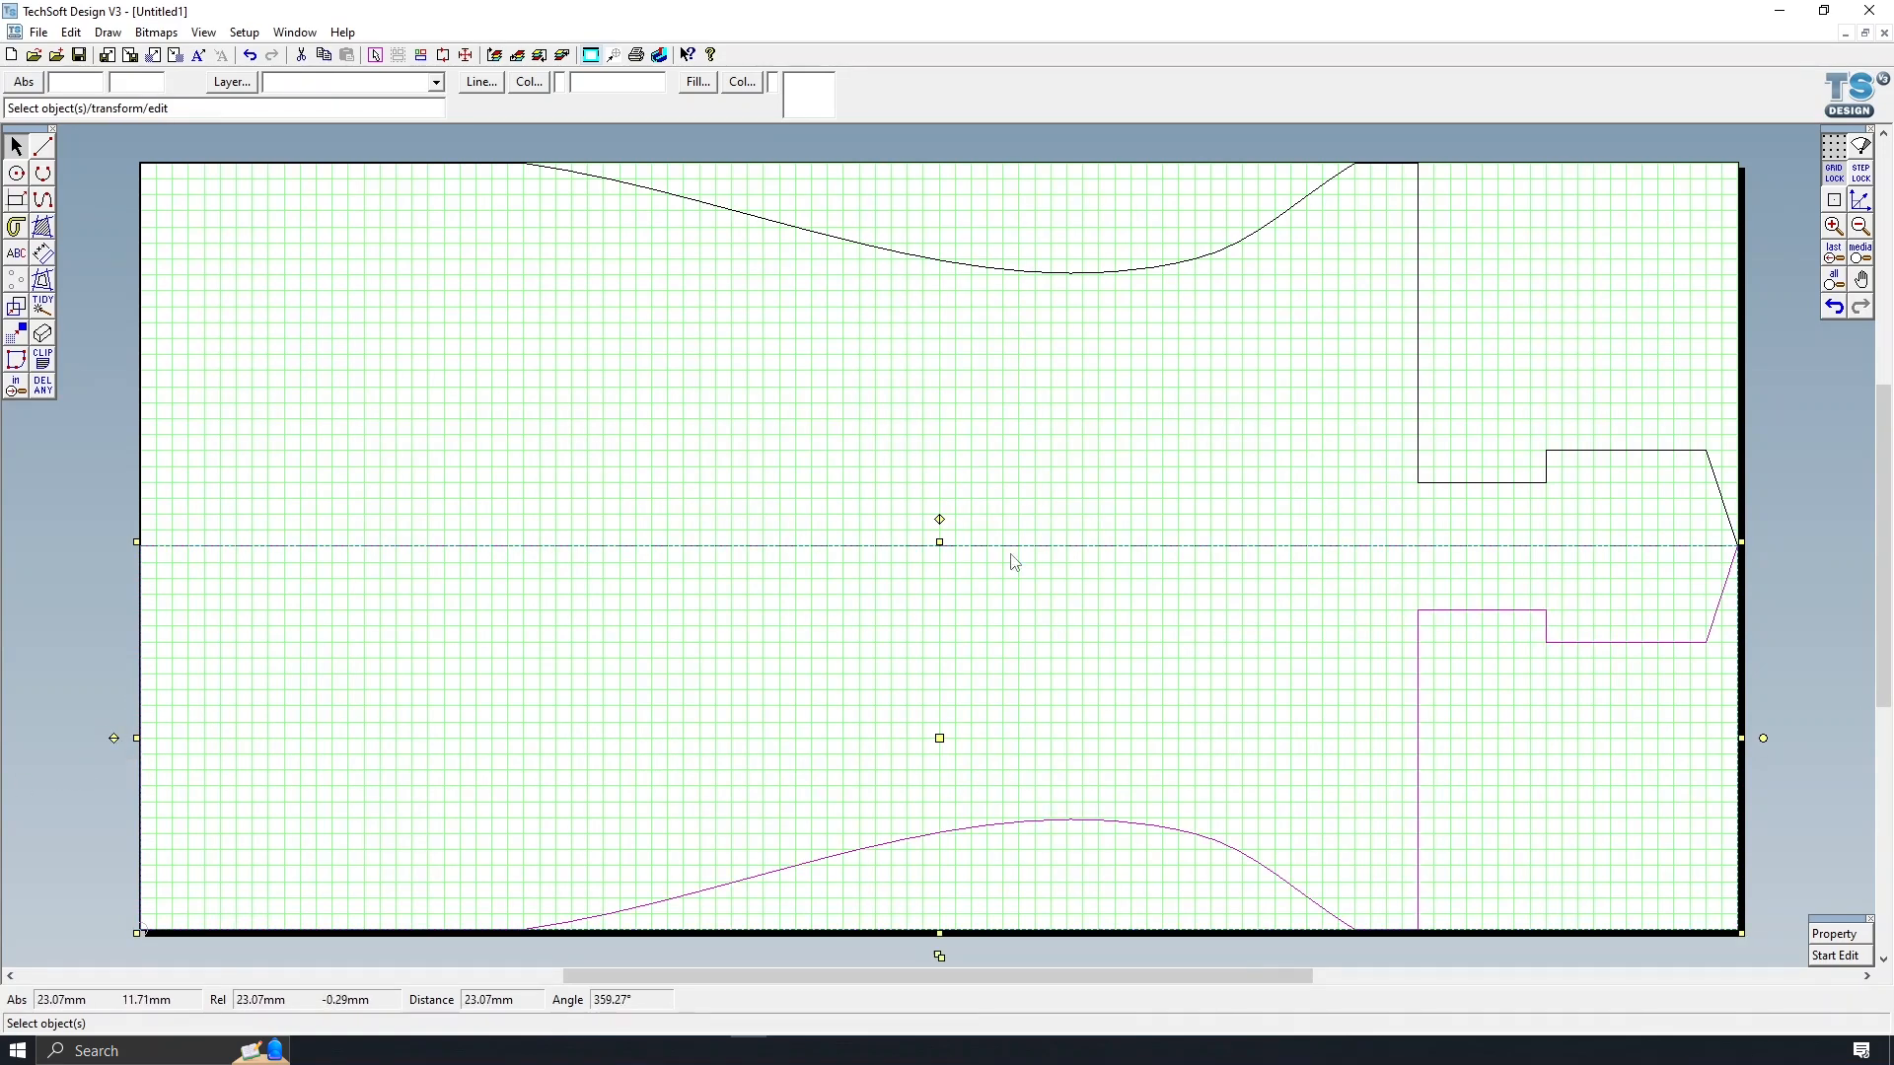
pyautogui.click(1213, 436)
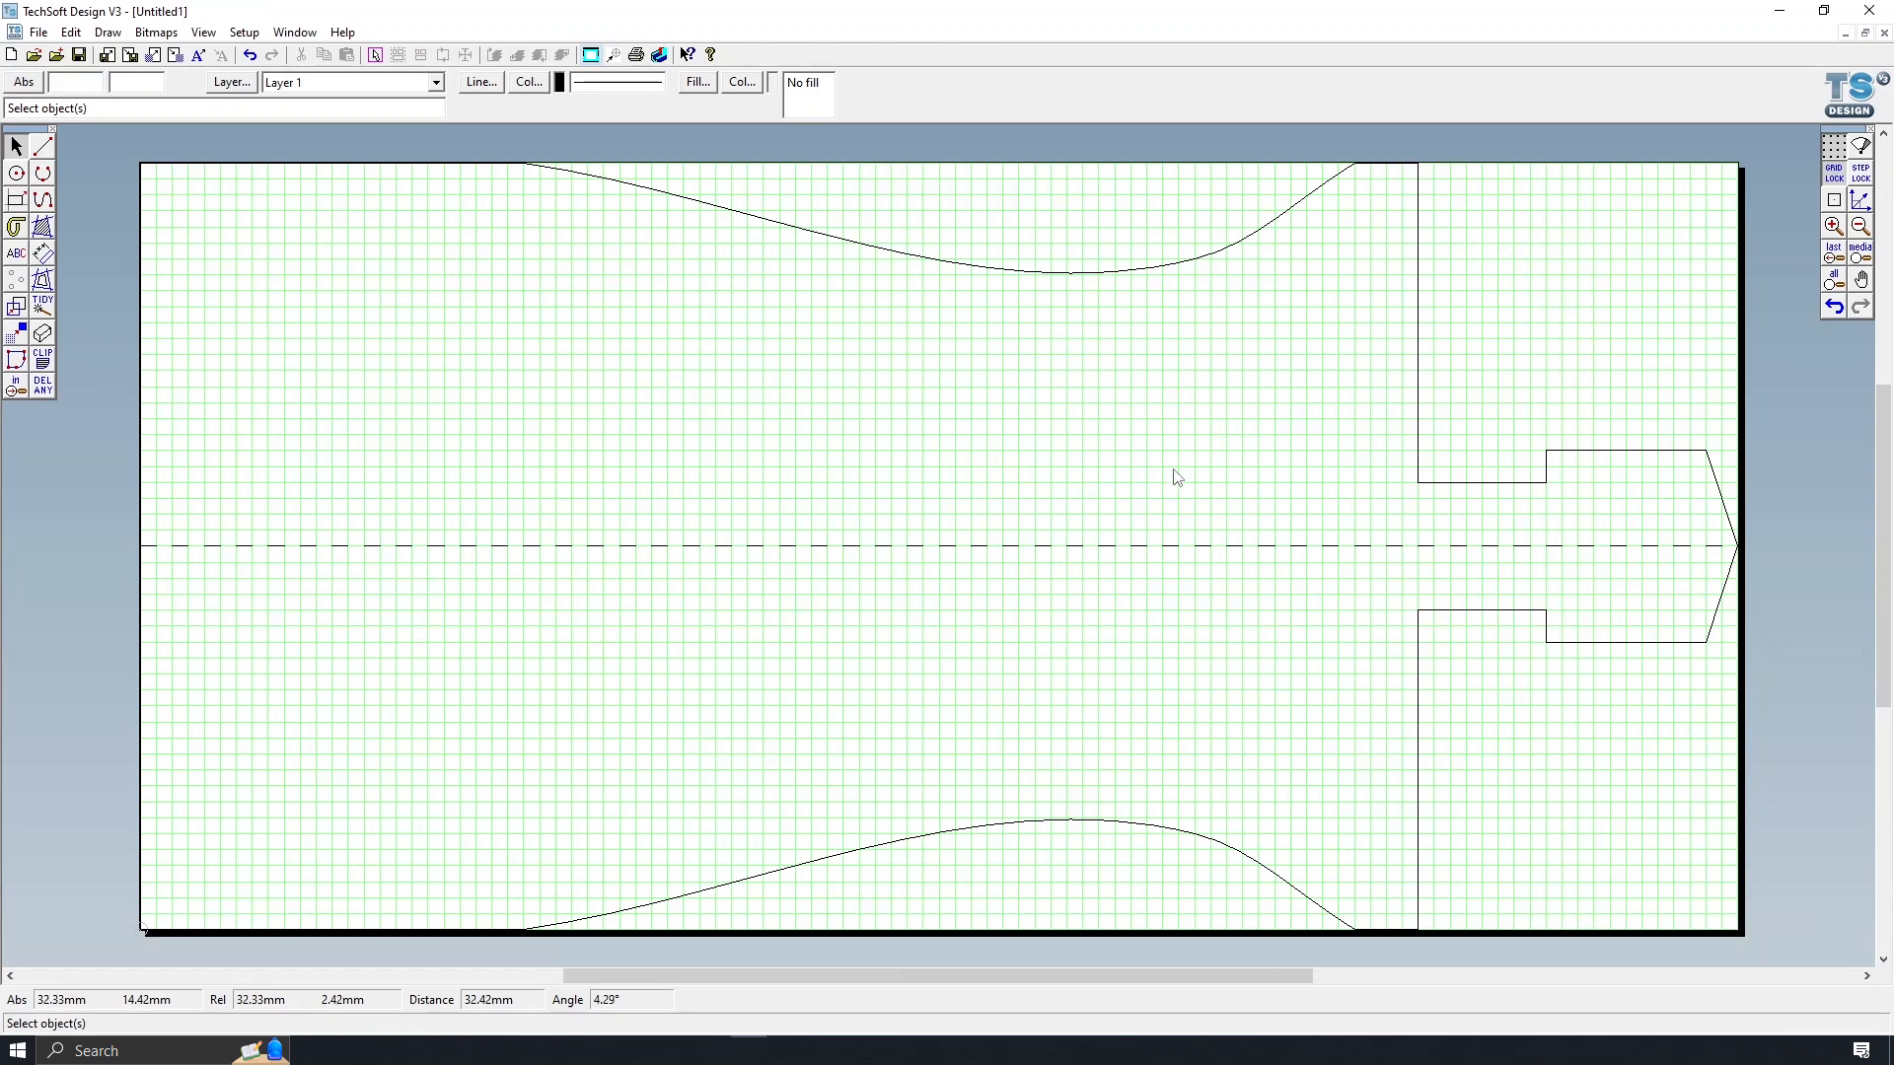
pyautogui.scroll(-1, 1176, 477)
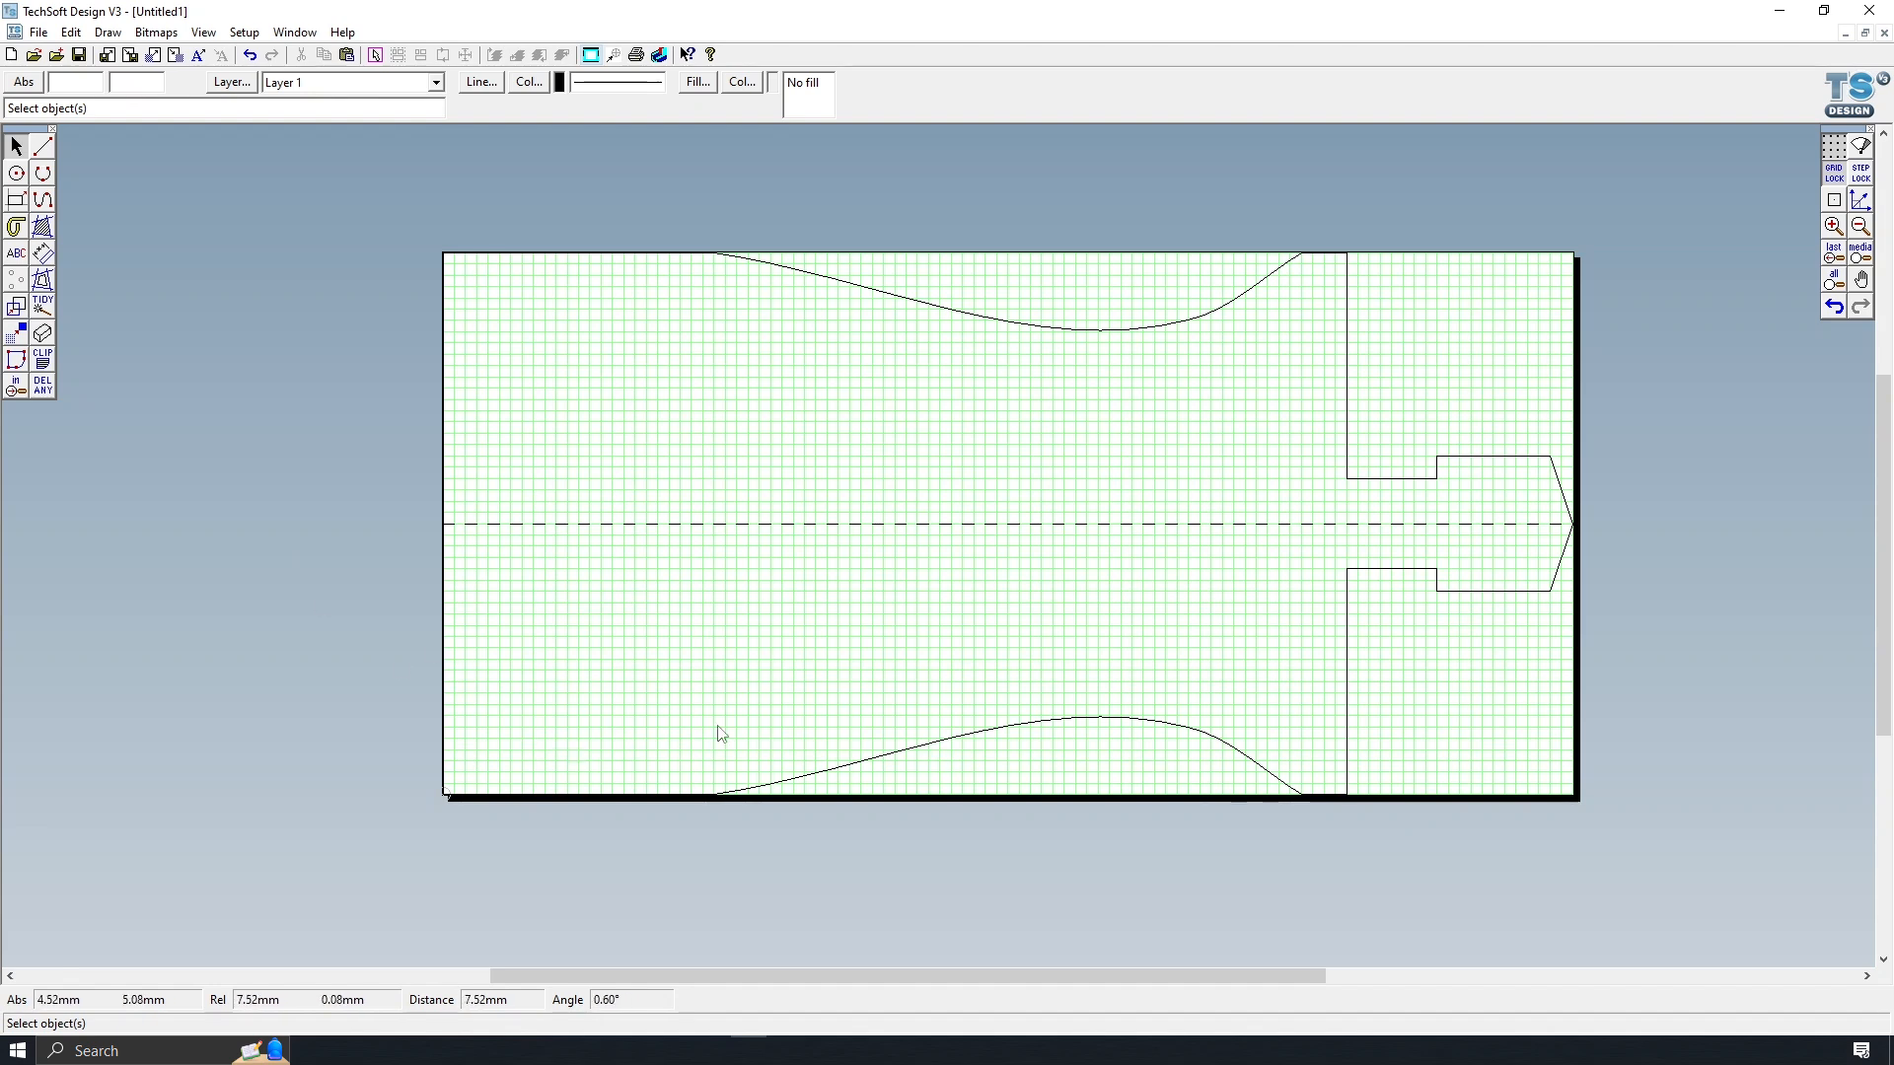
# - Draw a vertical single line across the pointed end section from (46.5, 15) to (46.5, 9) mm
pyautogui.click(41, 146)
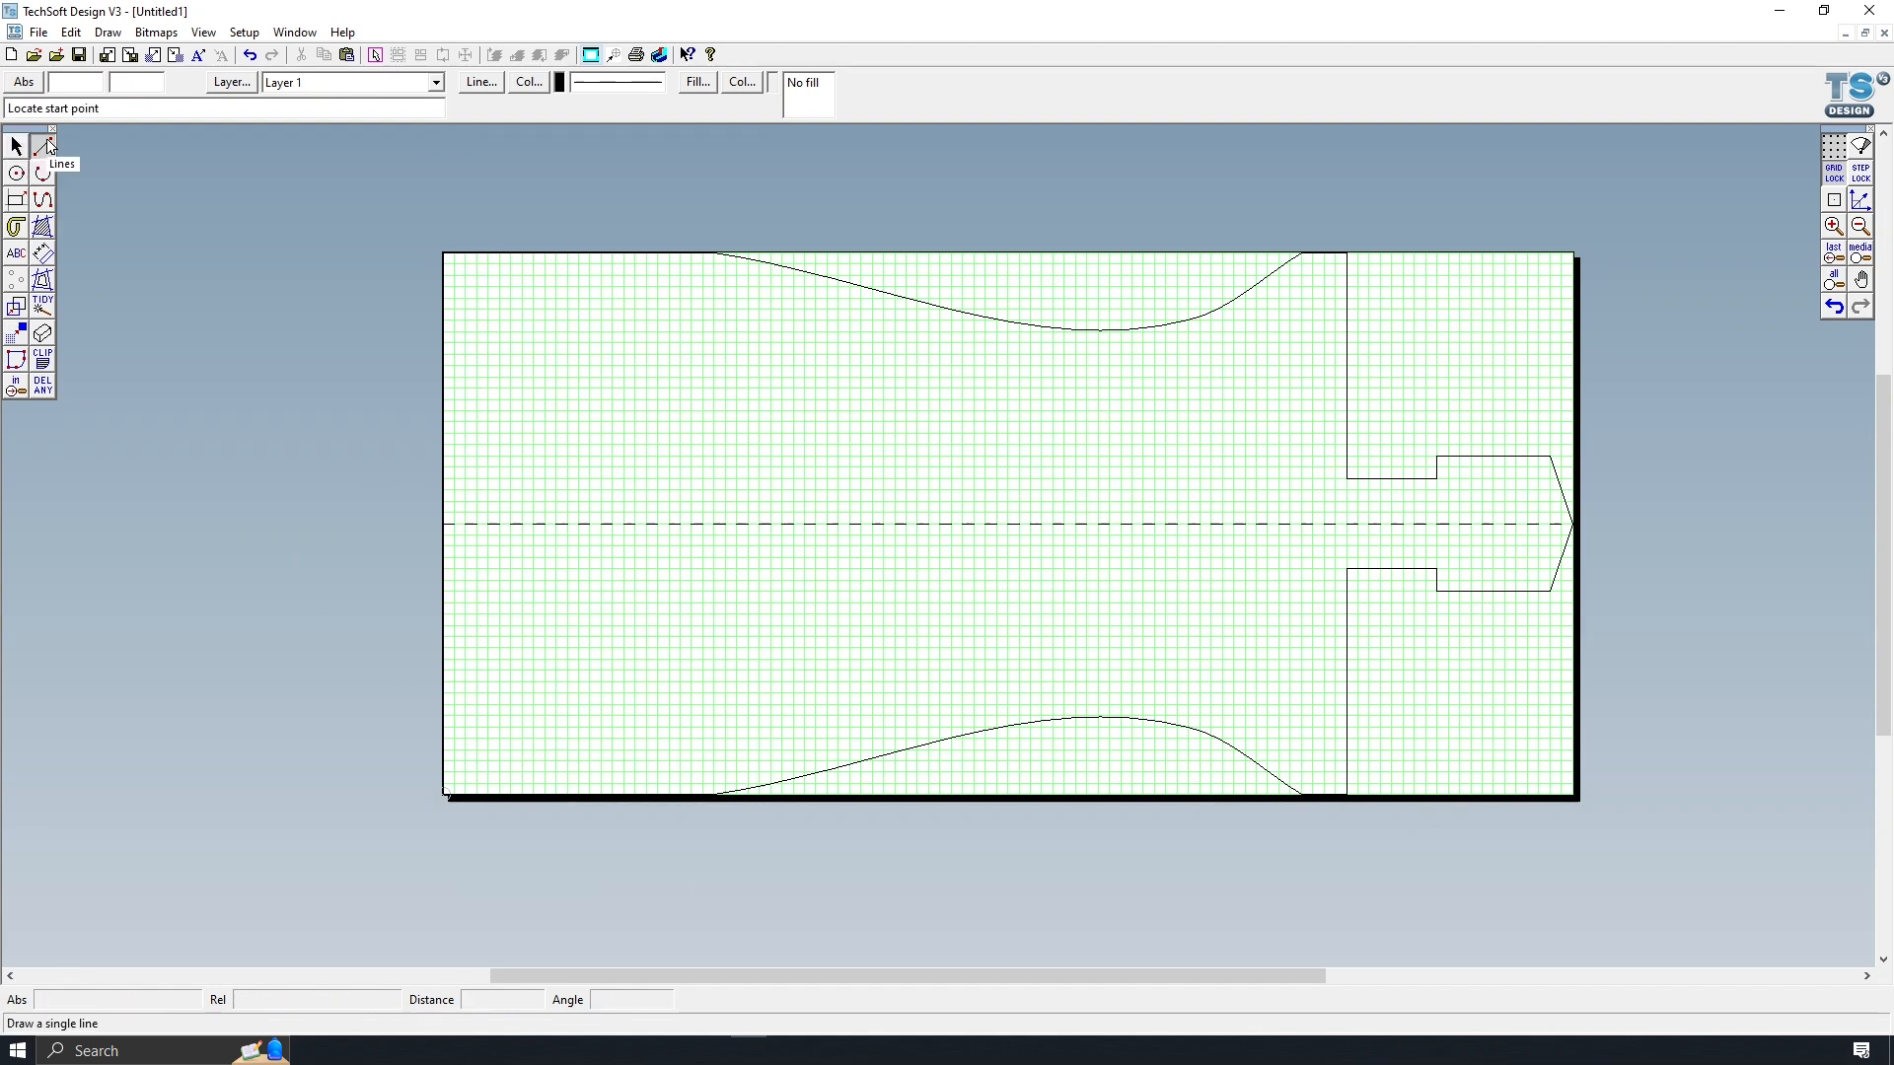
pyautogui.click(1402, 479)
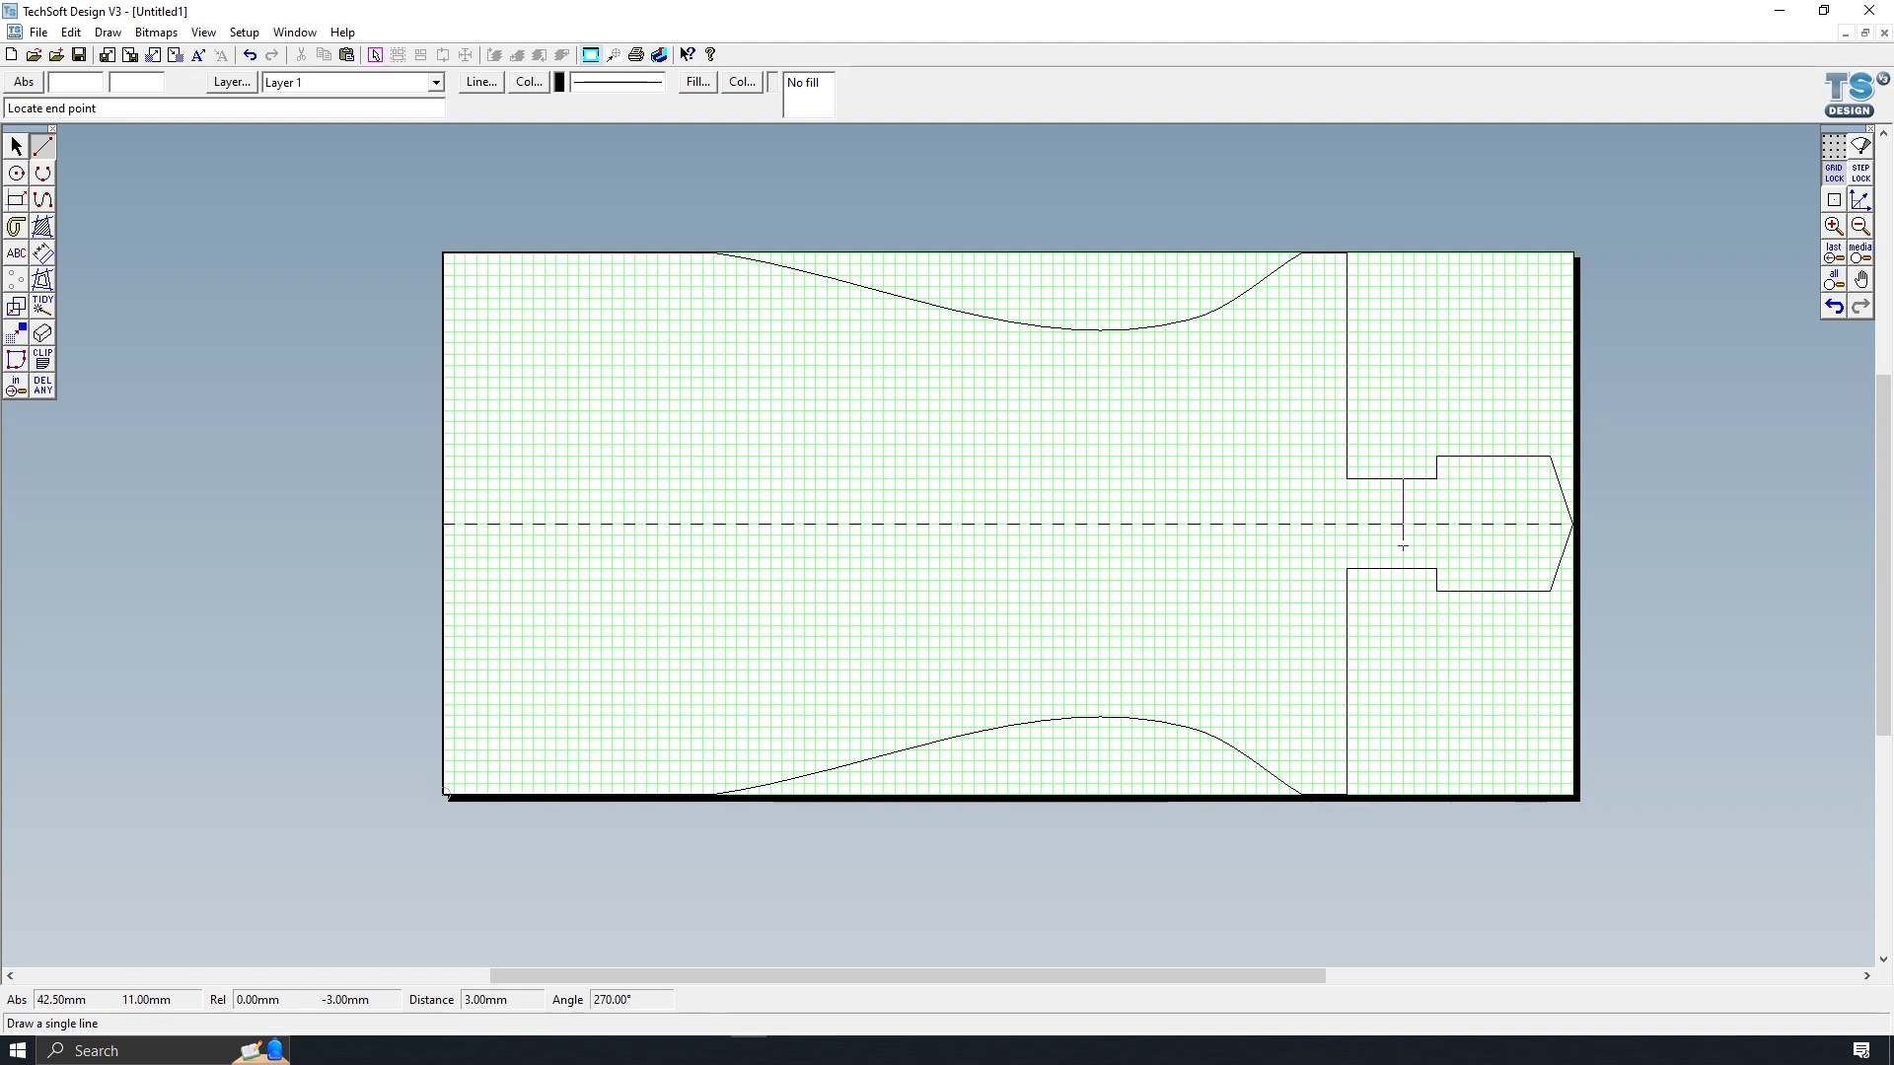
pyautogui.press('Escape')
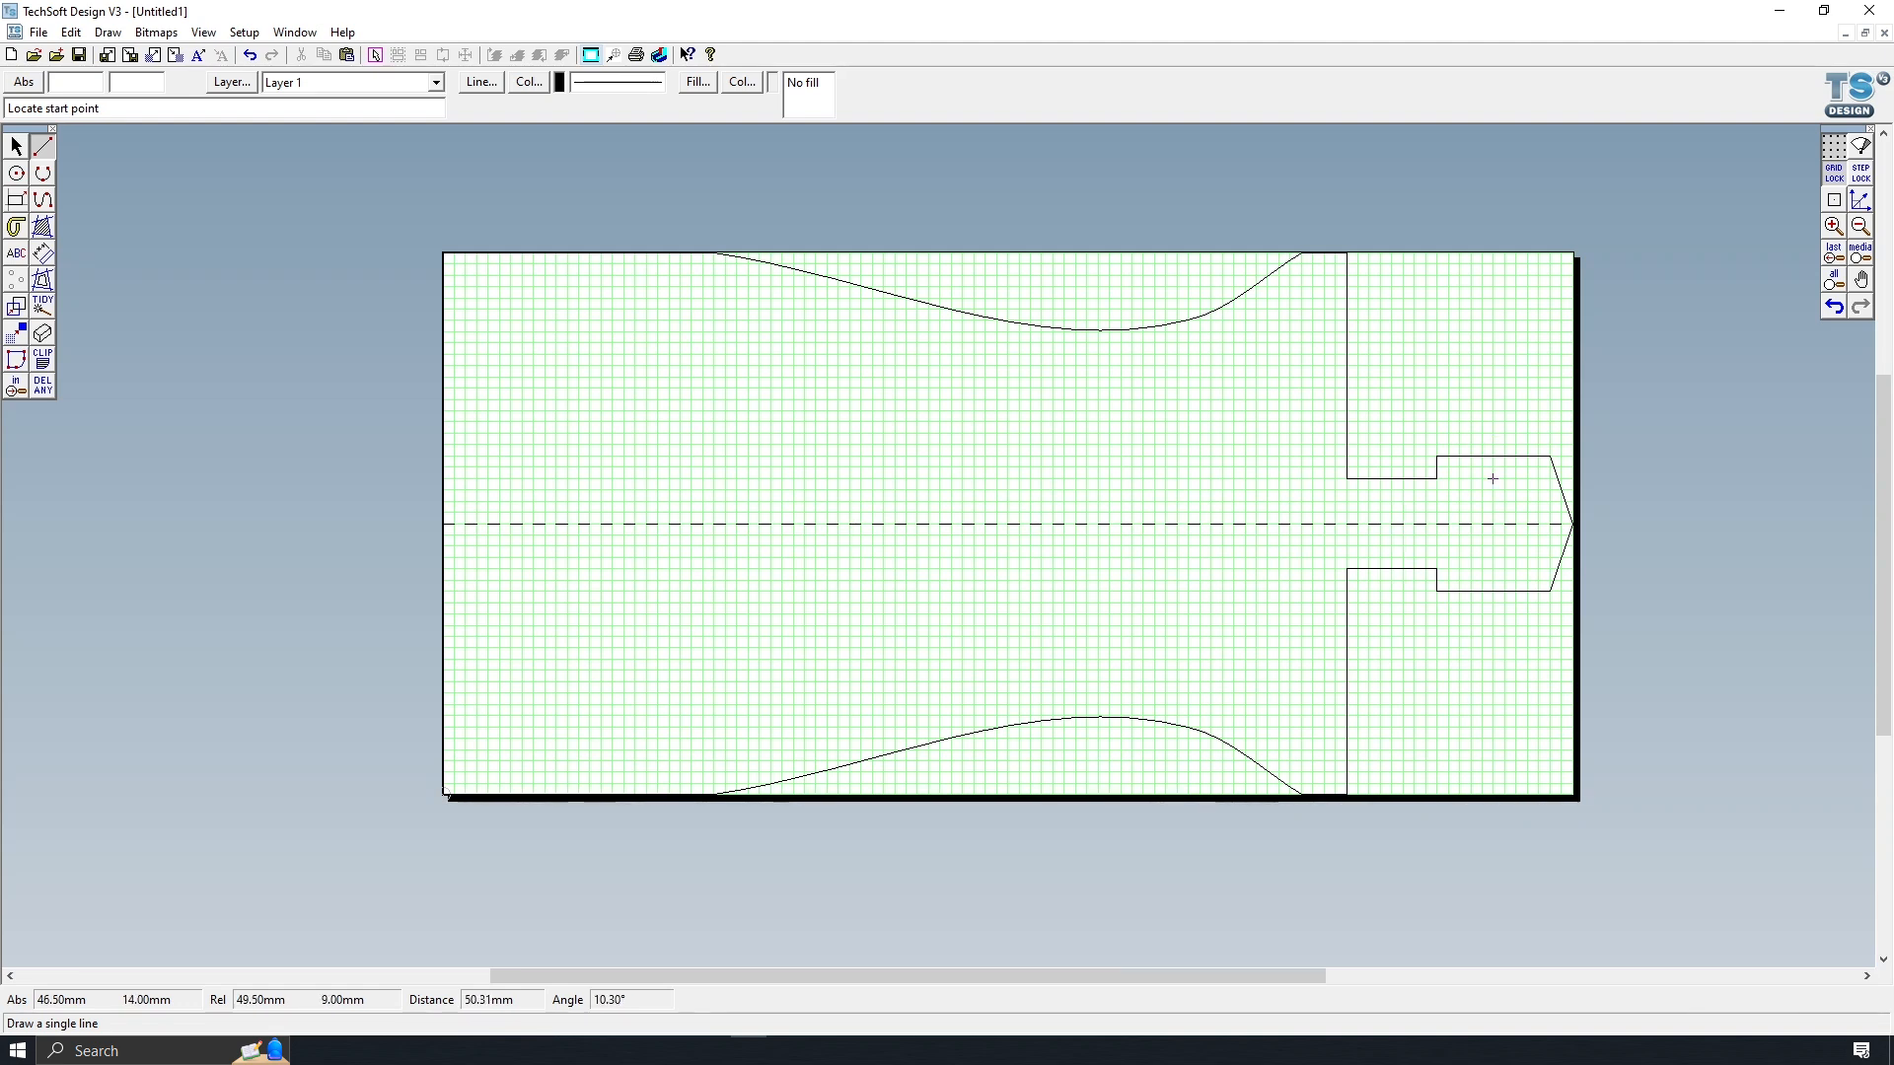
pyautogui.click(1492, 456)
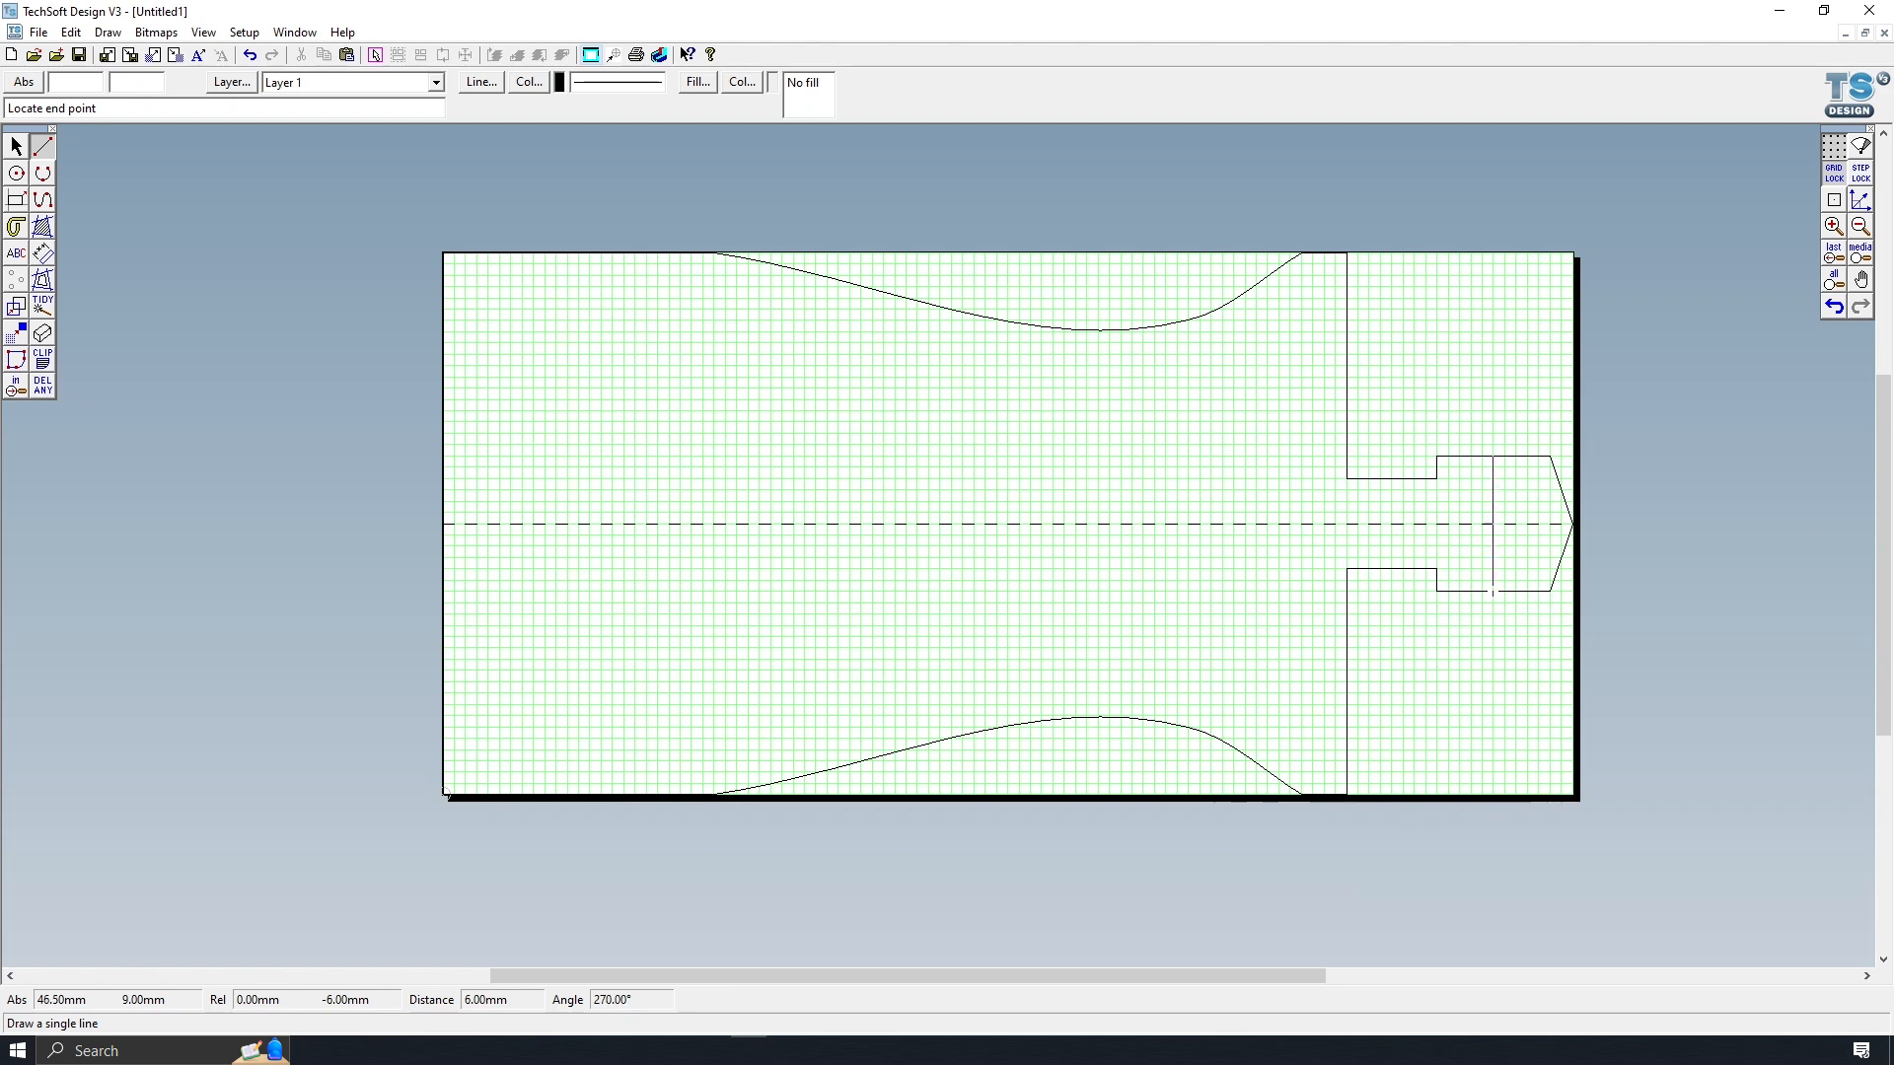
pyautogui.click(1492, 589)
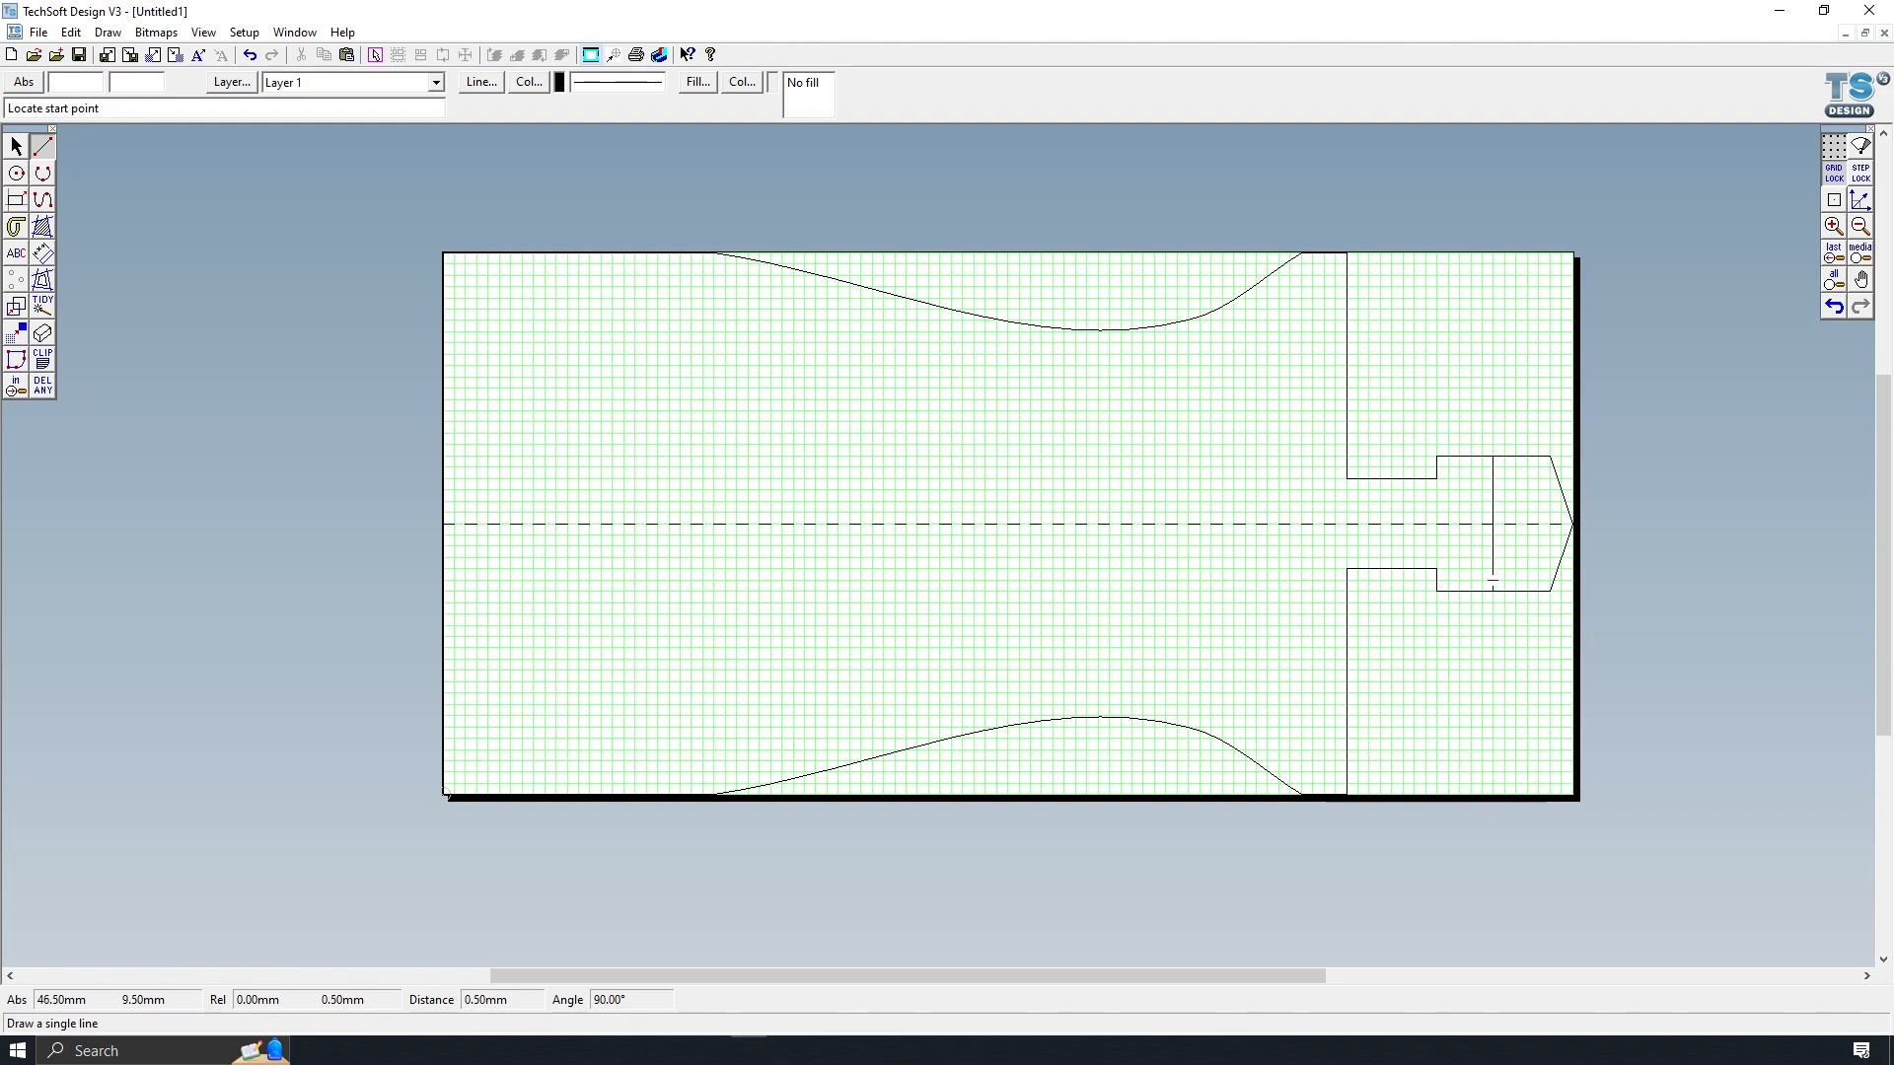
# - Delete the vertical line crossing the pointed end section at x = 46.5 mm
pyautogui.click(18, 149)
pyautogui.click(1492, 485)
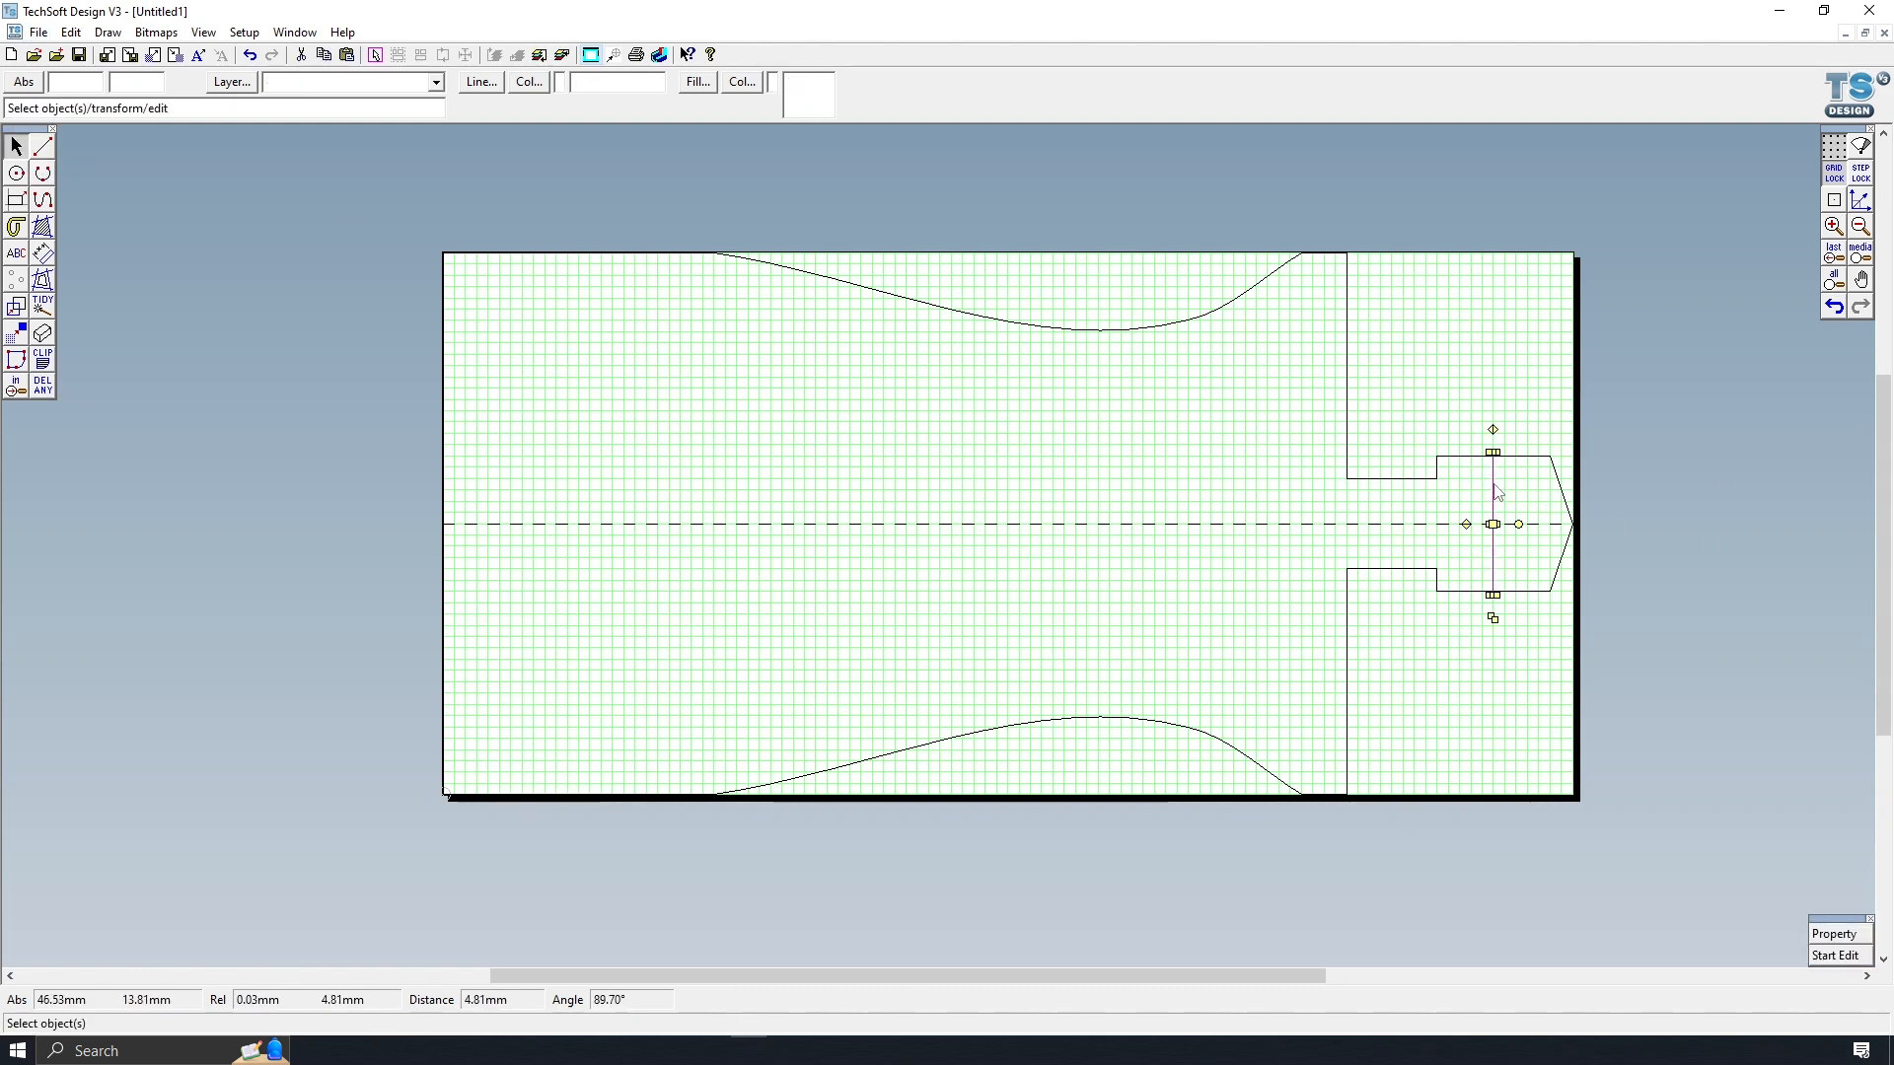
pyautogui.press('Delete')
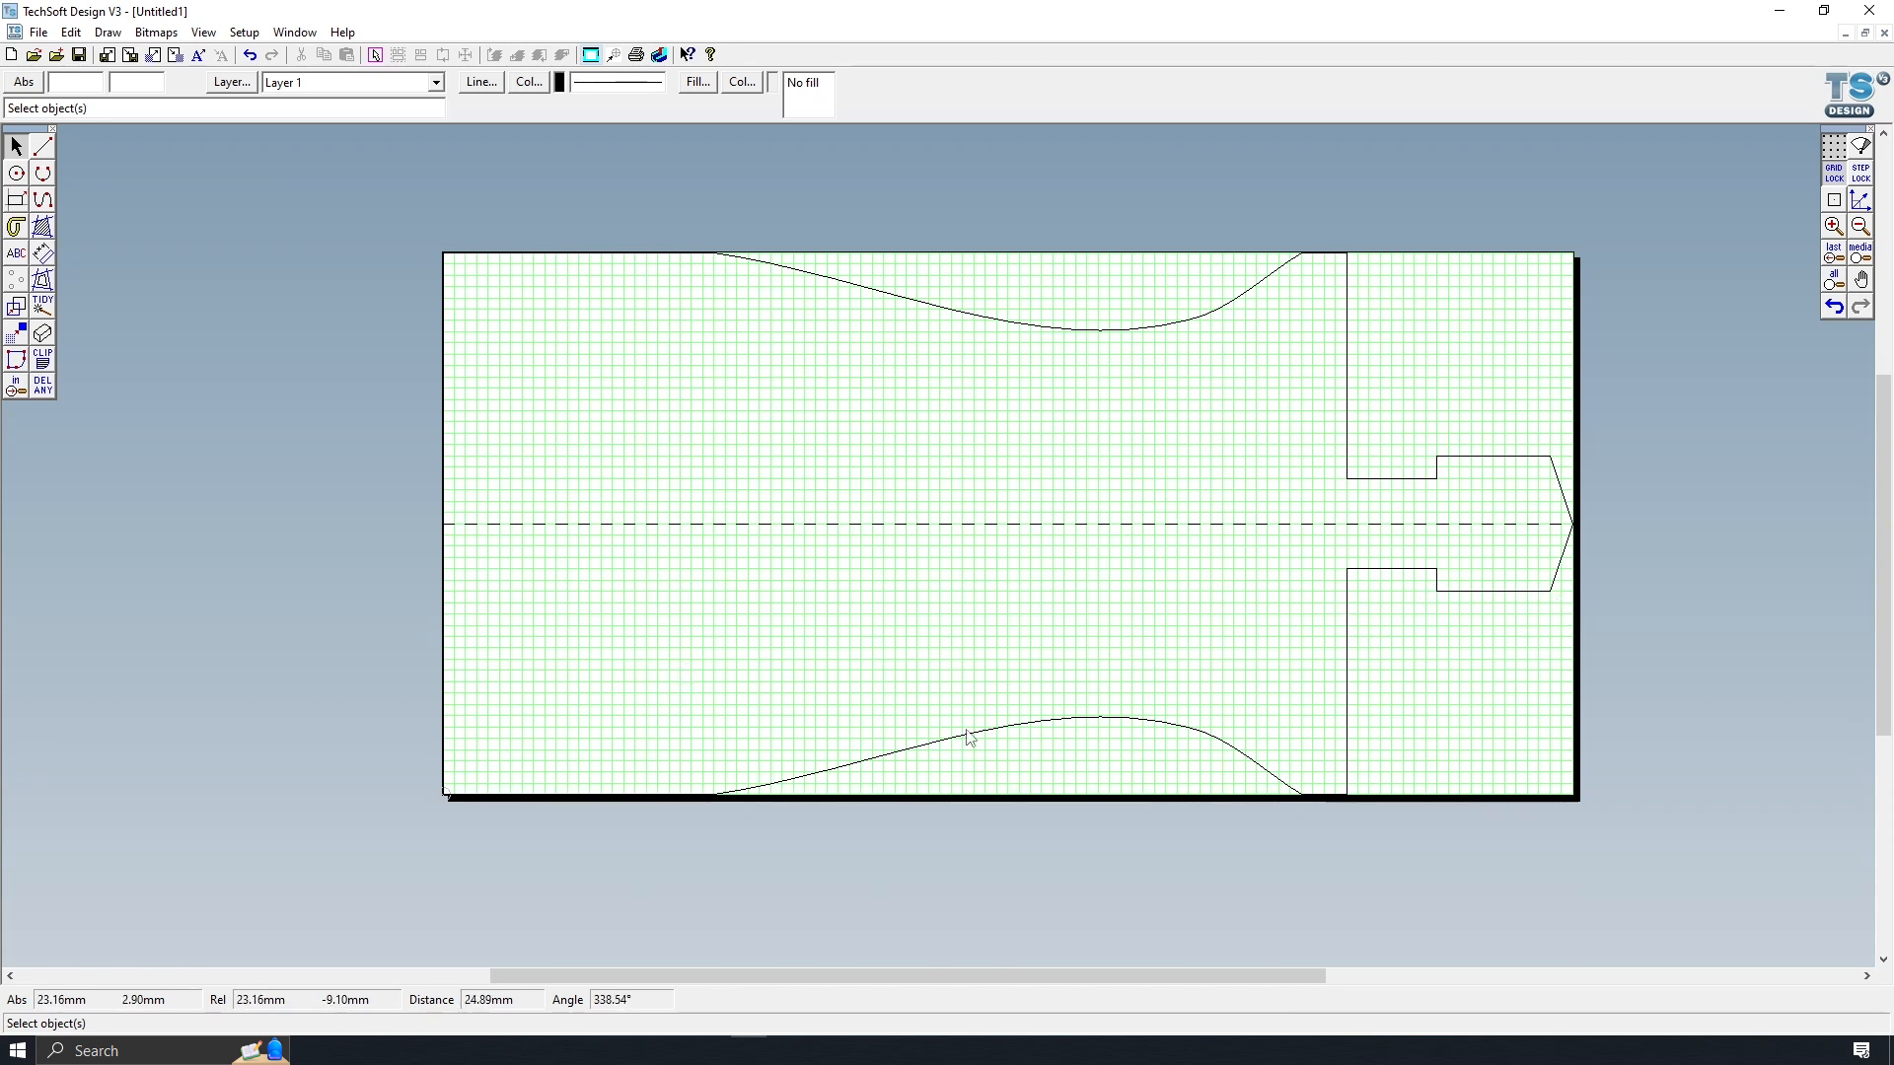
# - Delete the mirrored lower copy, and ungroup the remaining upper half outline and centre line
pyautogui.click(1198, 745)
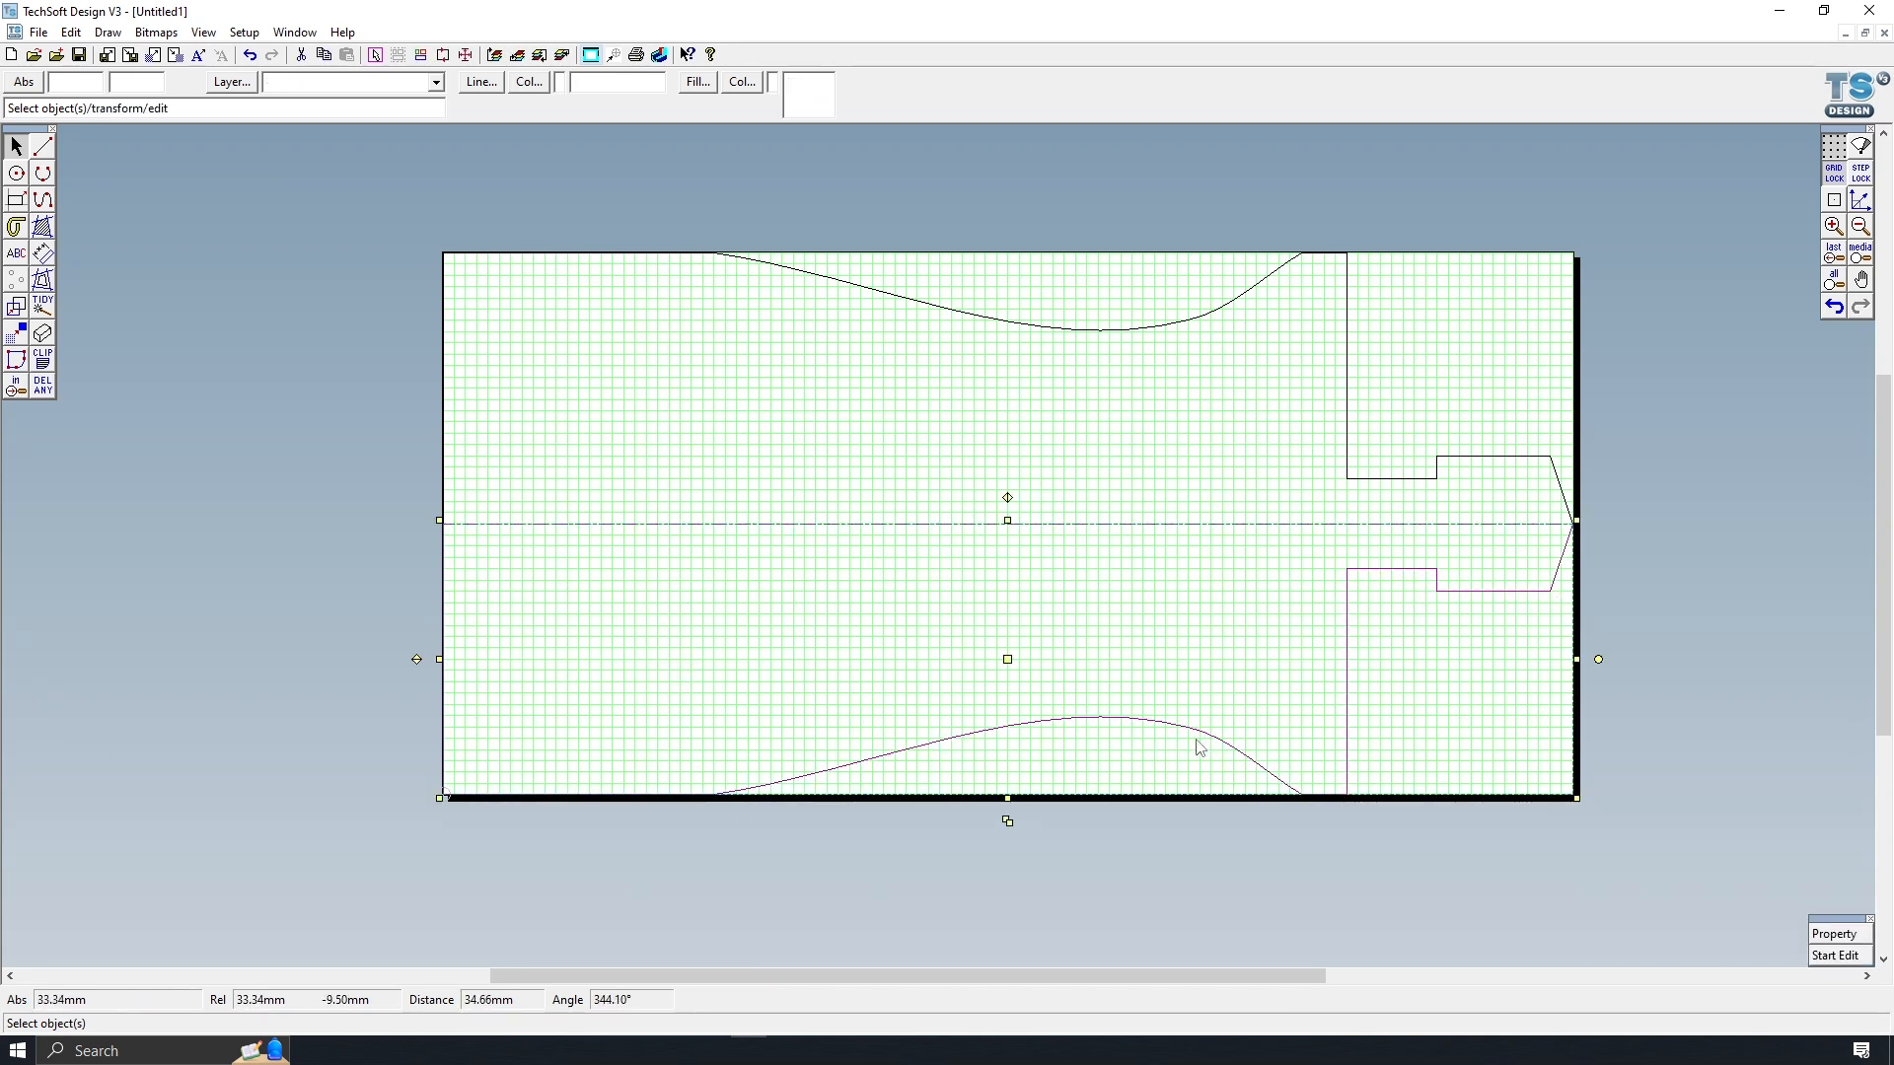
pyautogui.press('Delete')
pyautogui.click(1141, 526)
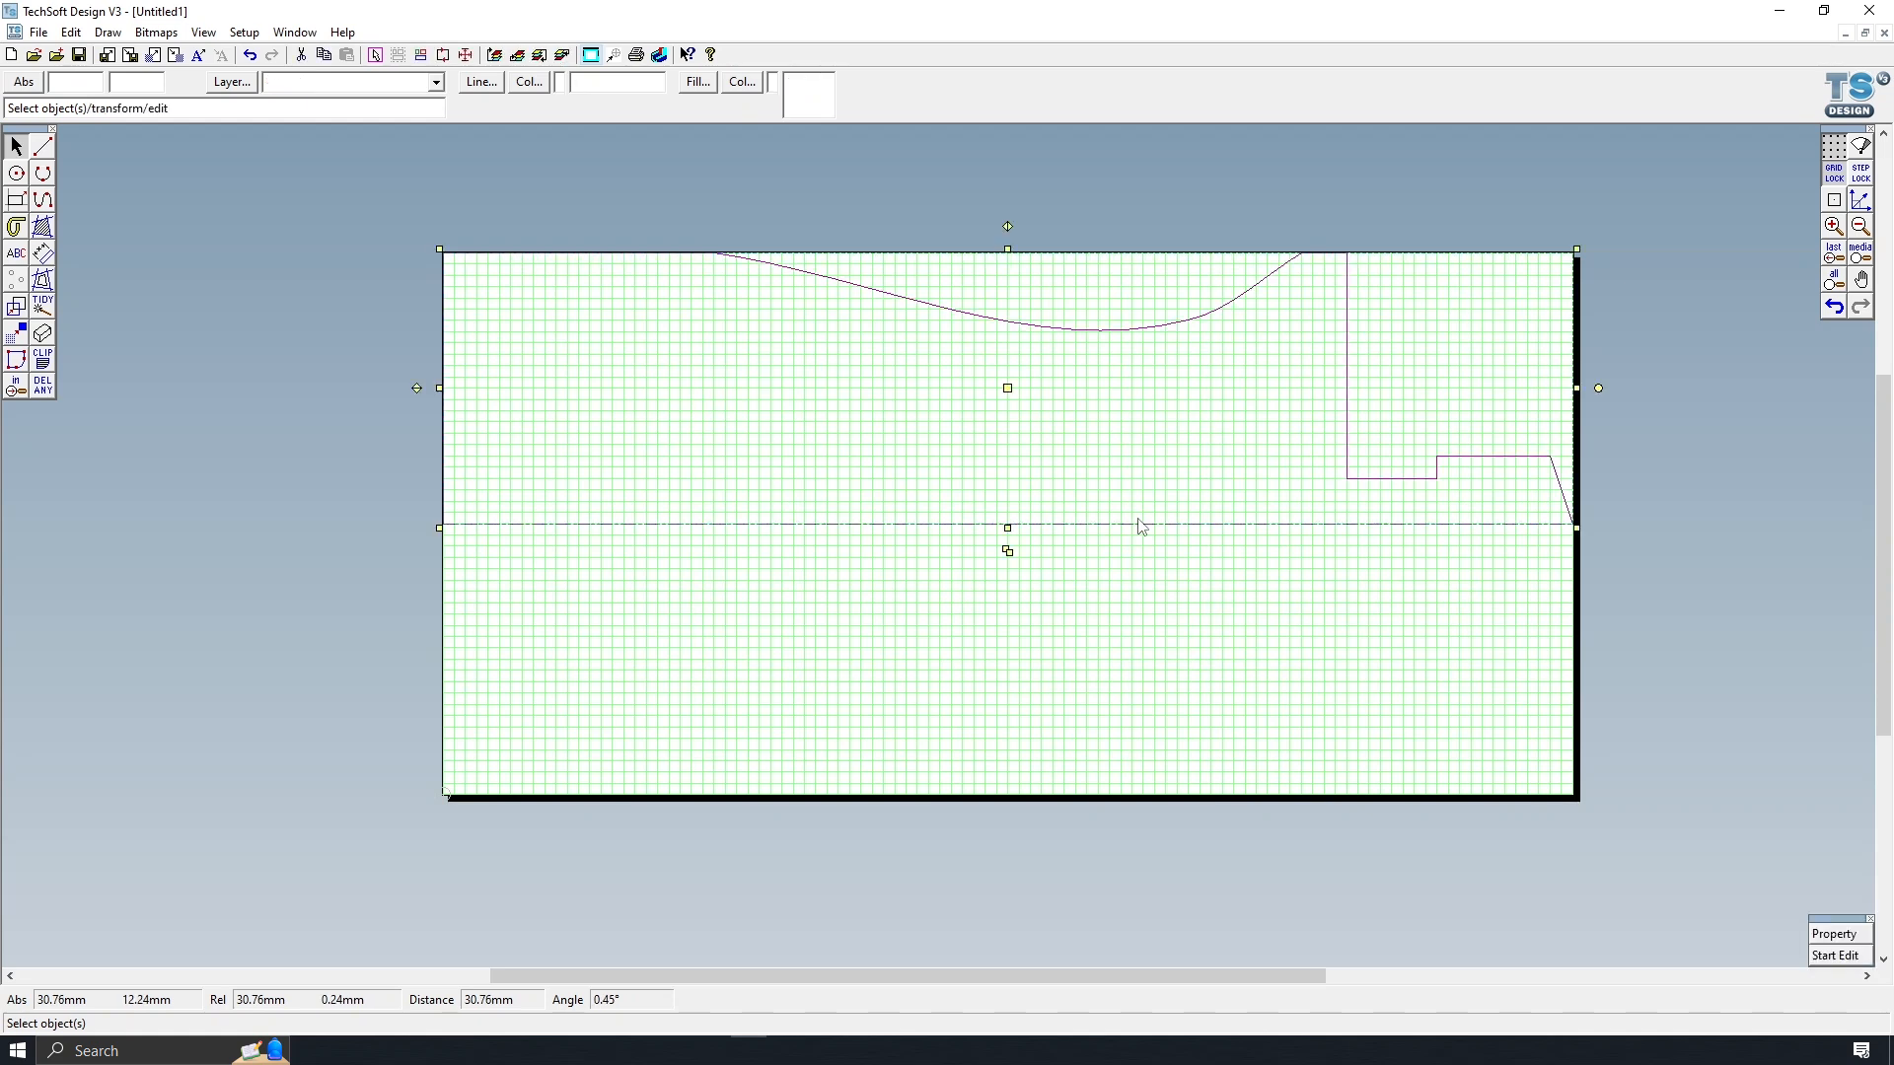
pyautogui.hotkey('ctrl', 'u')
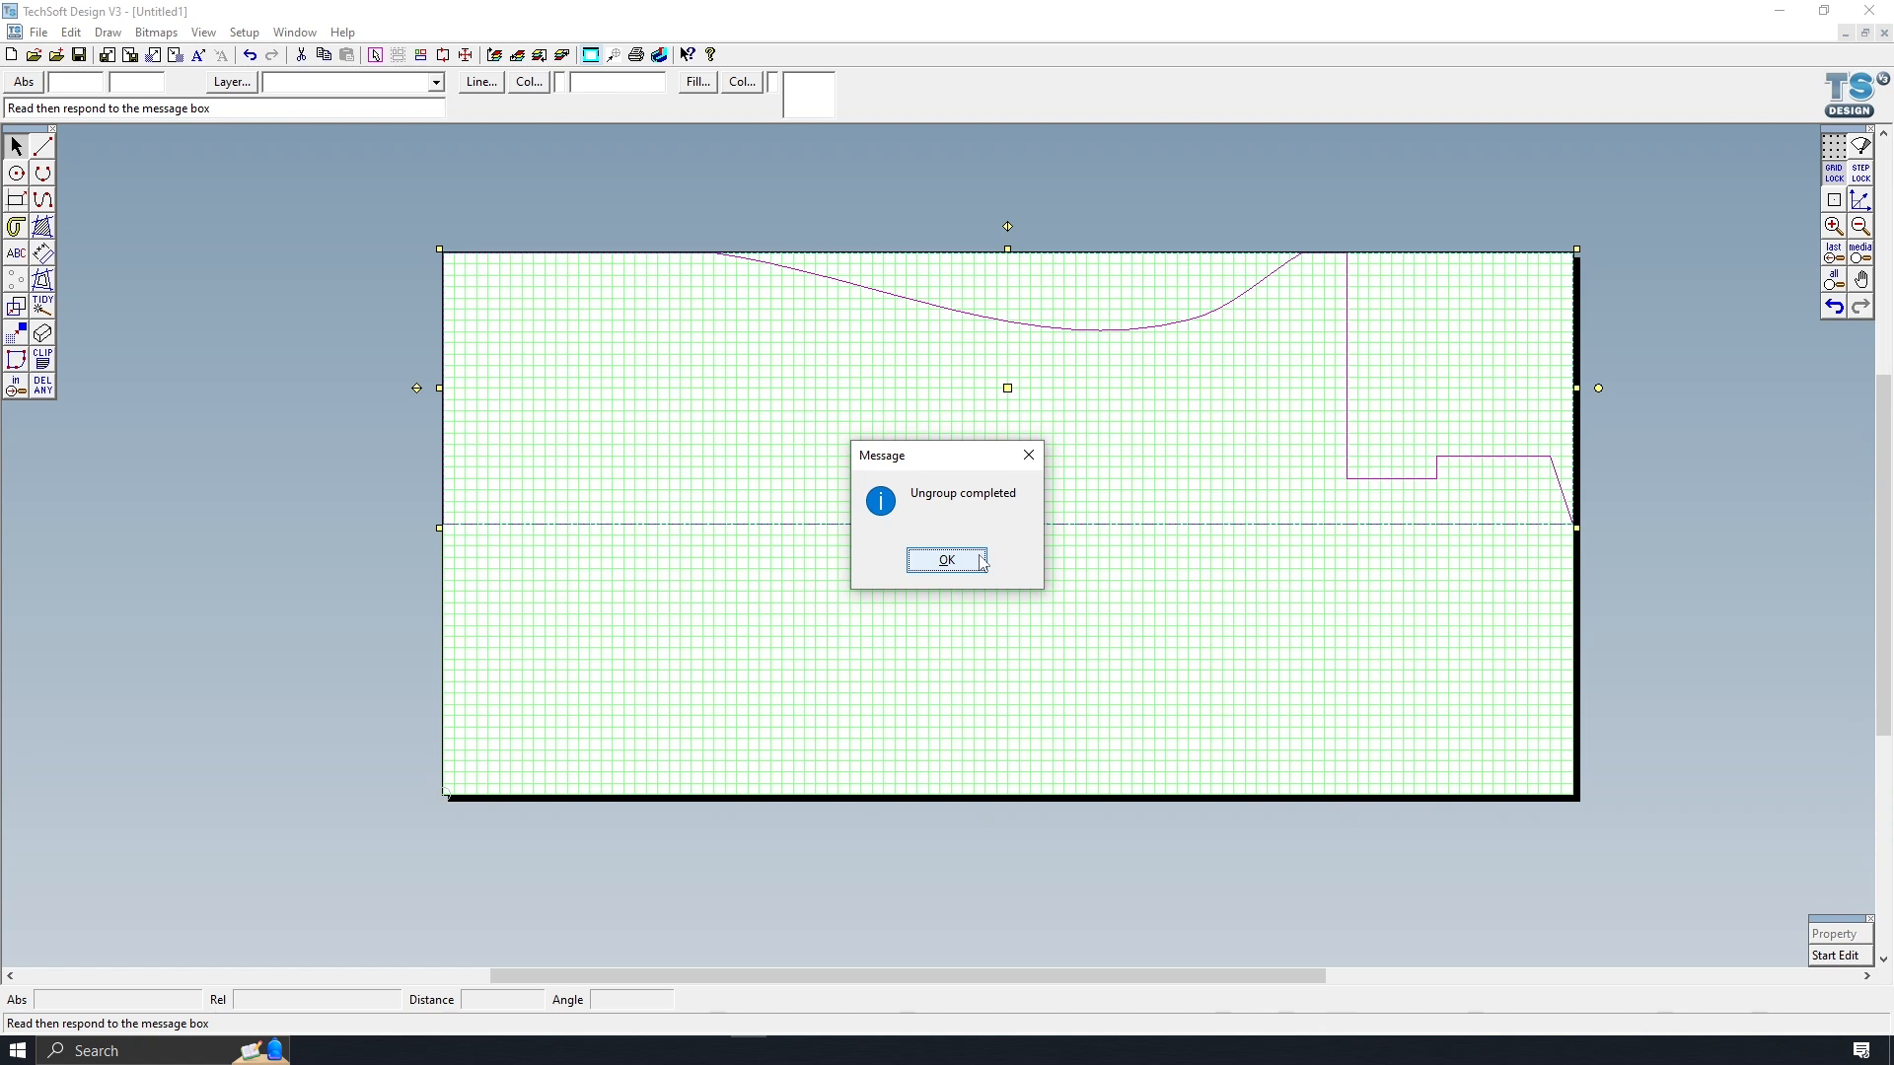
pyautogui.click(982, 560)
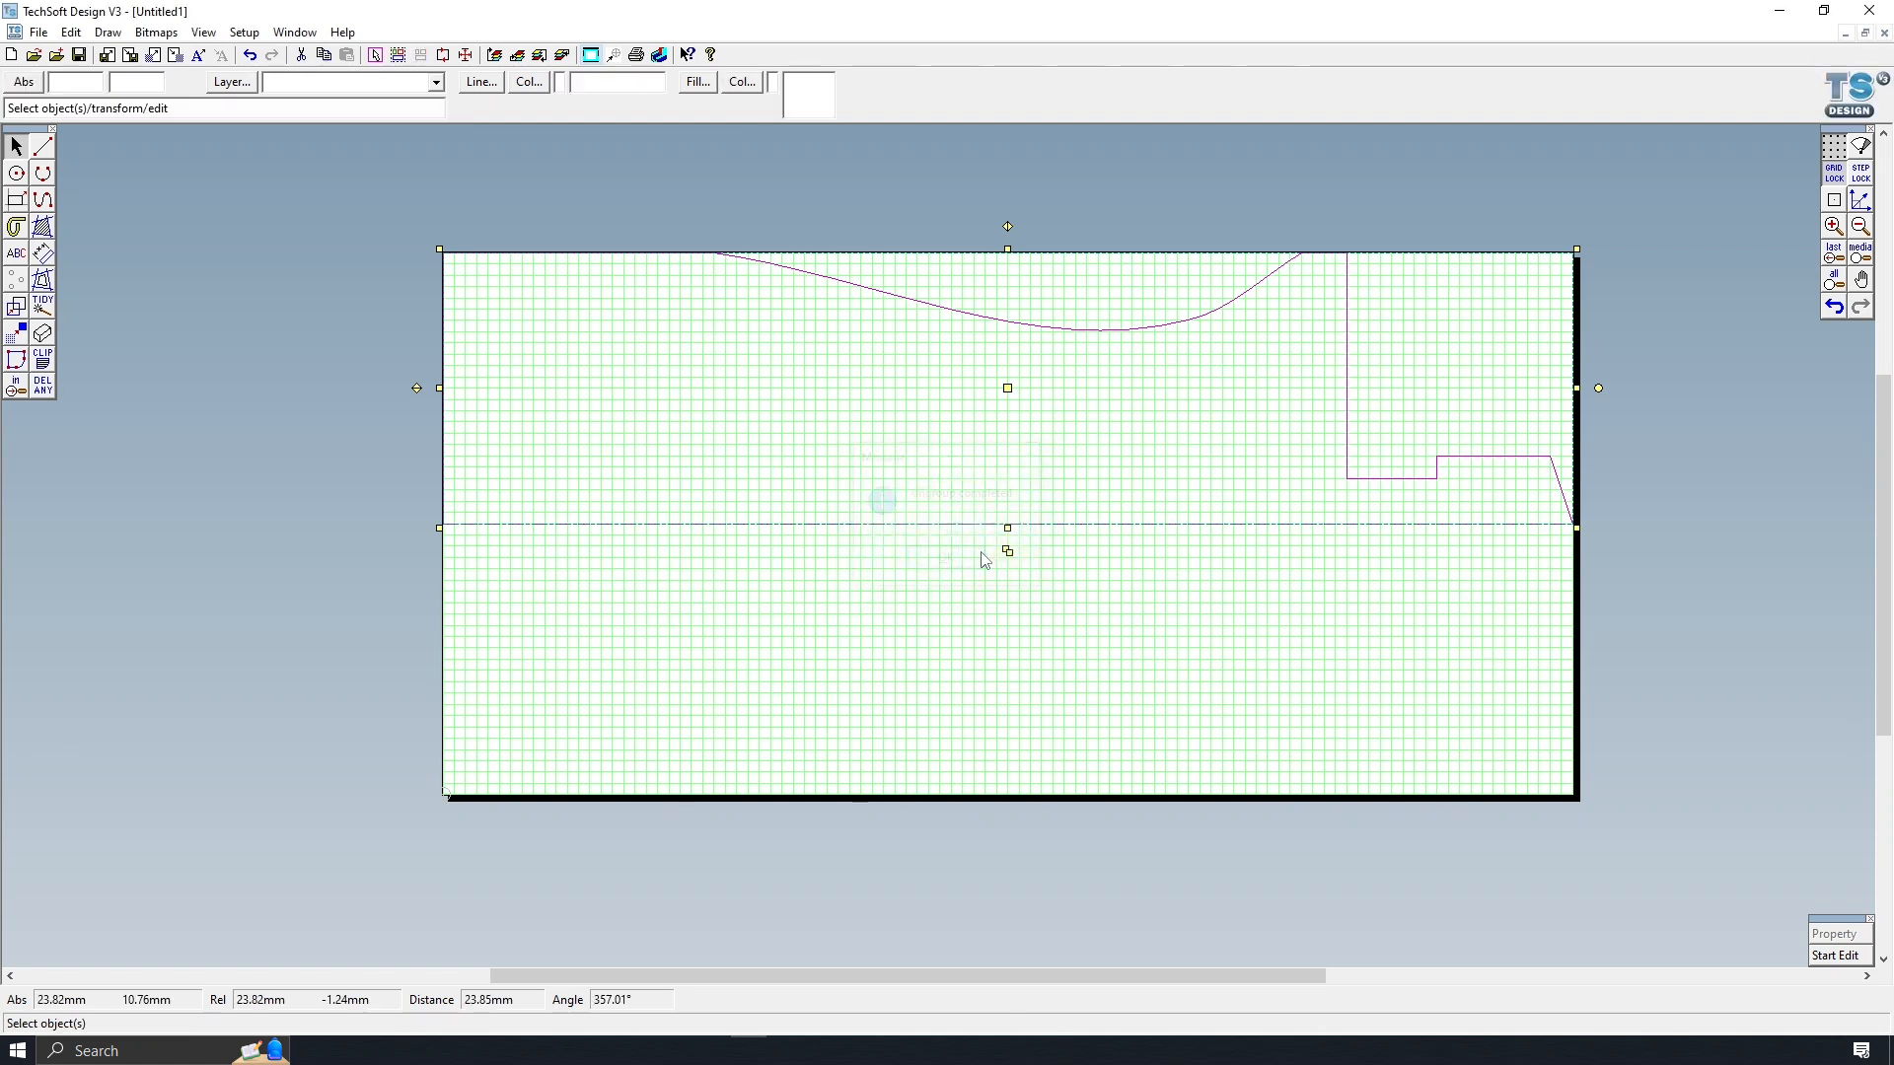
# - Check whether the centre line, the curve and the stepped outline's lines can be selected as separate objects
pyautogui.click(1100, 527)
pyautogui.click(1095, 557)
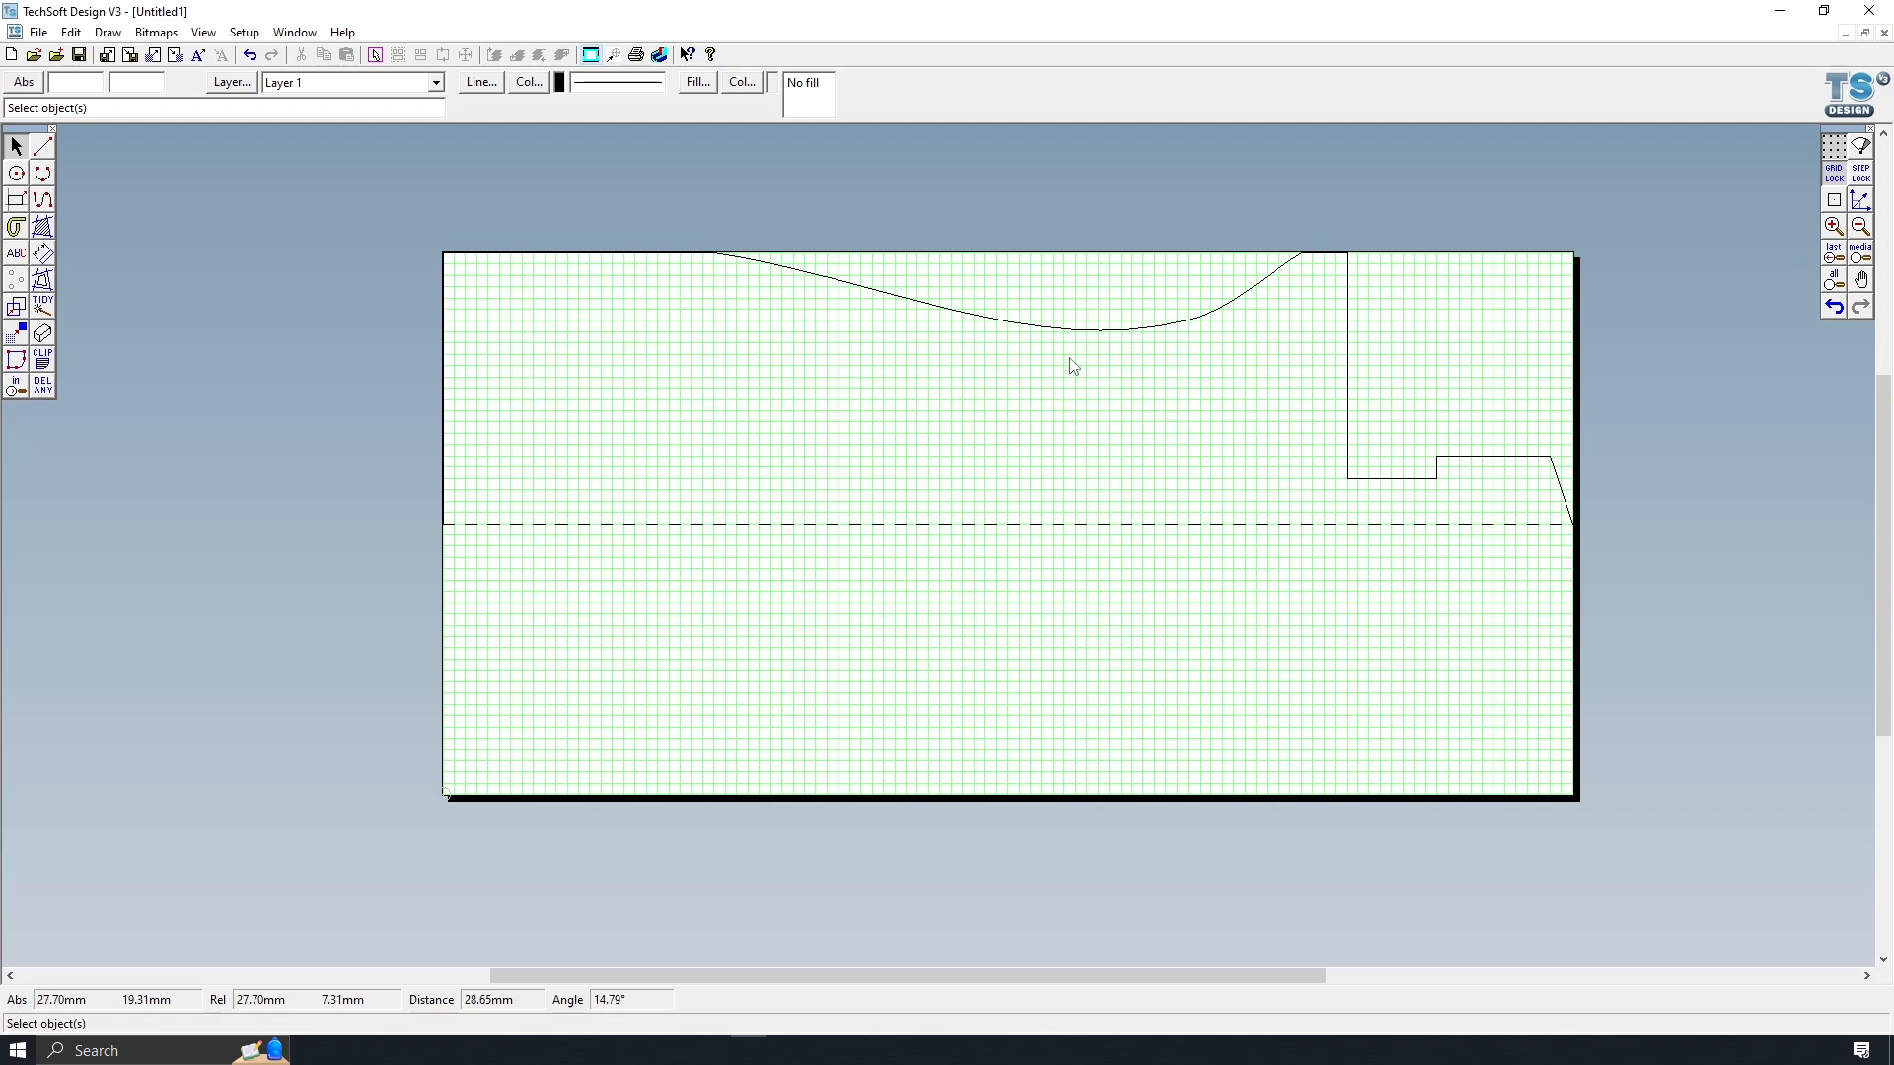
pyautogui.click(1083, 331)
pyautogui.click(1327, 273)
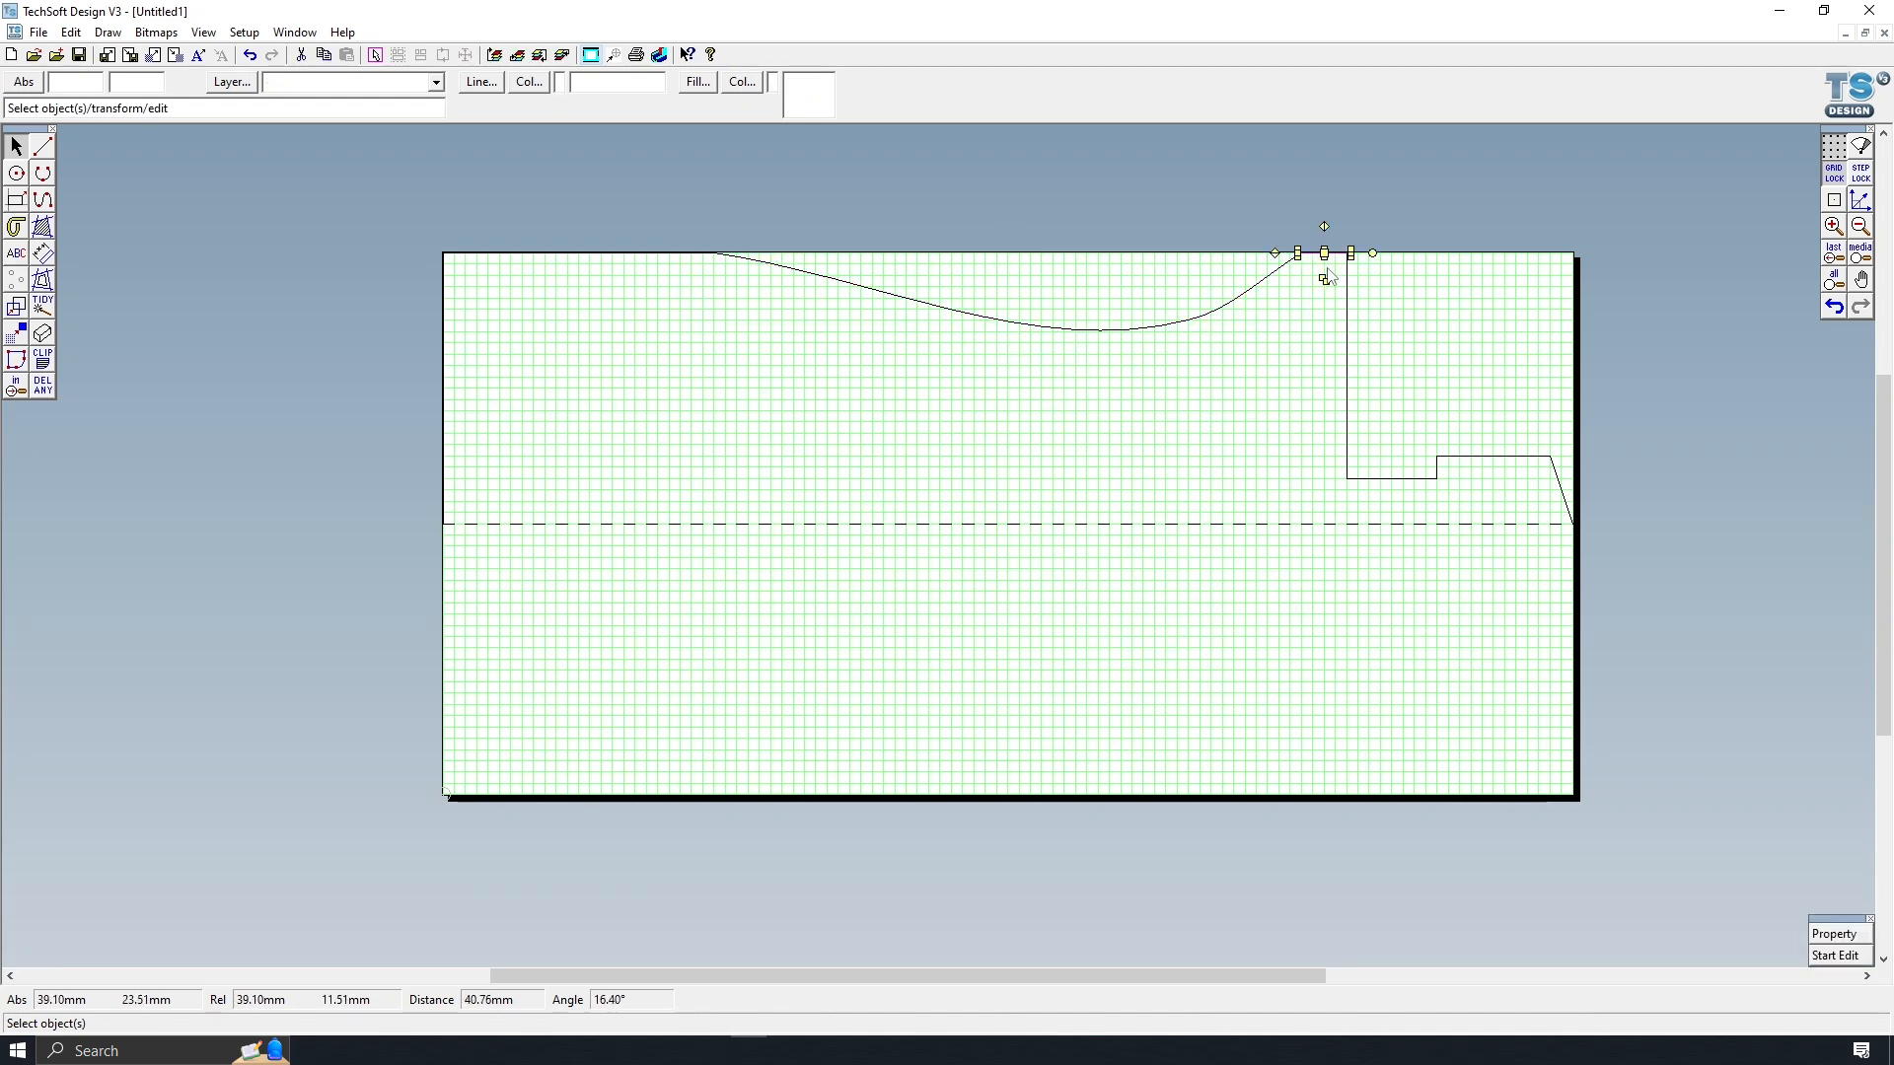
pyautogui.click(1346, 341)
pyautogui.click(1405, 480)
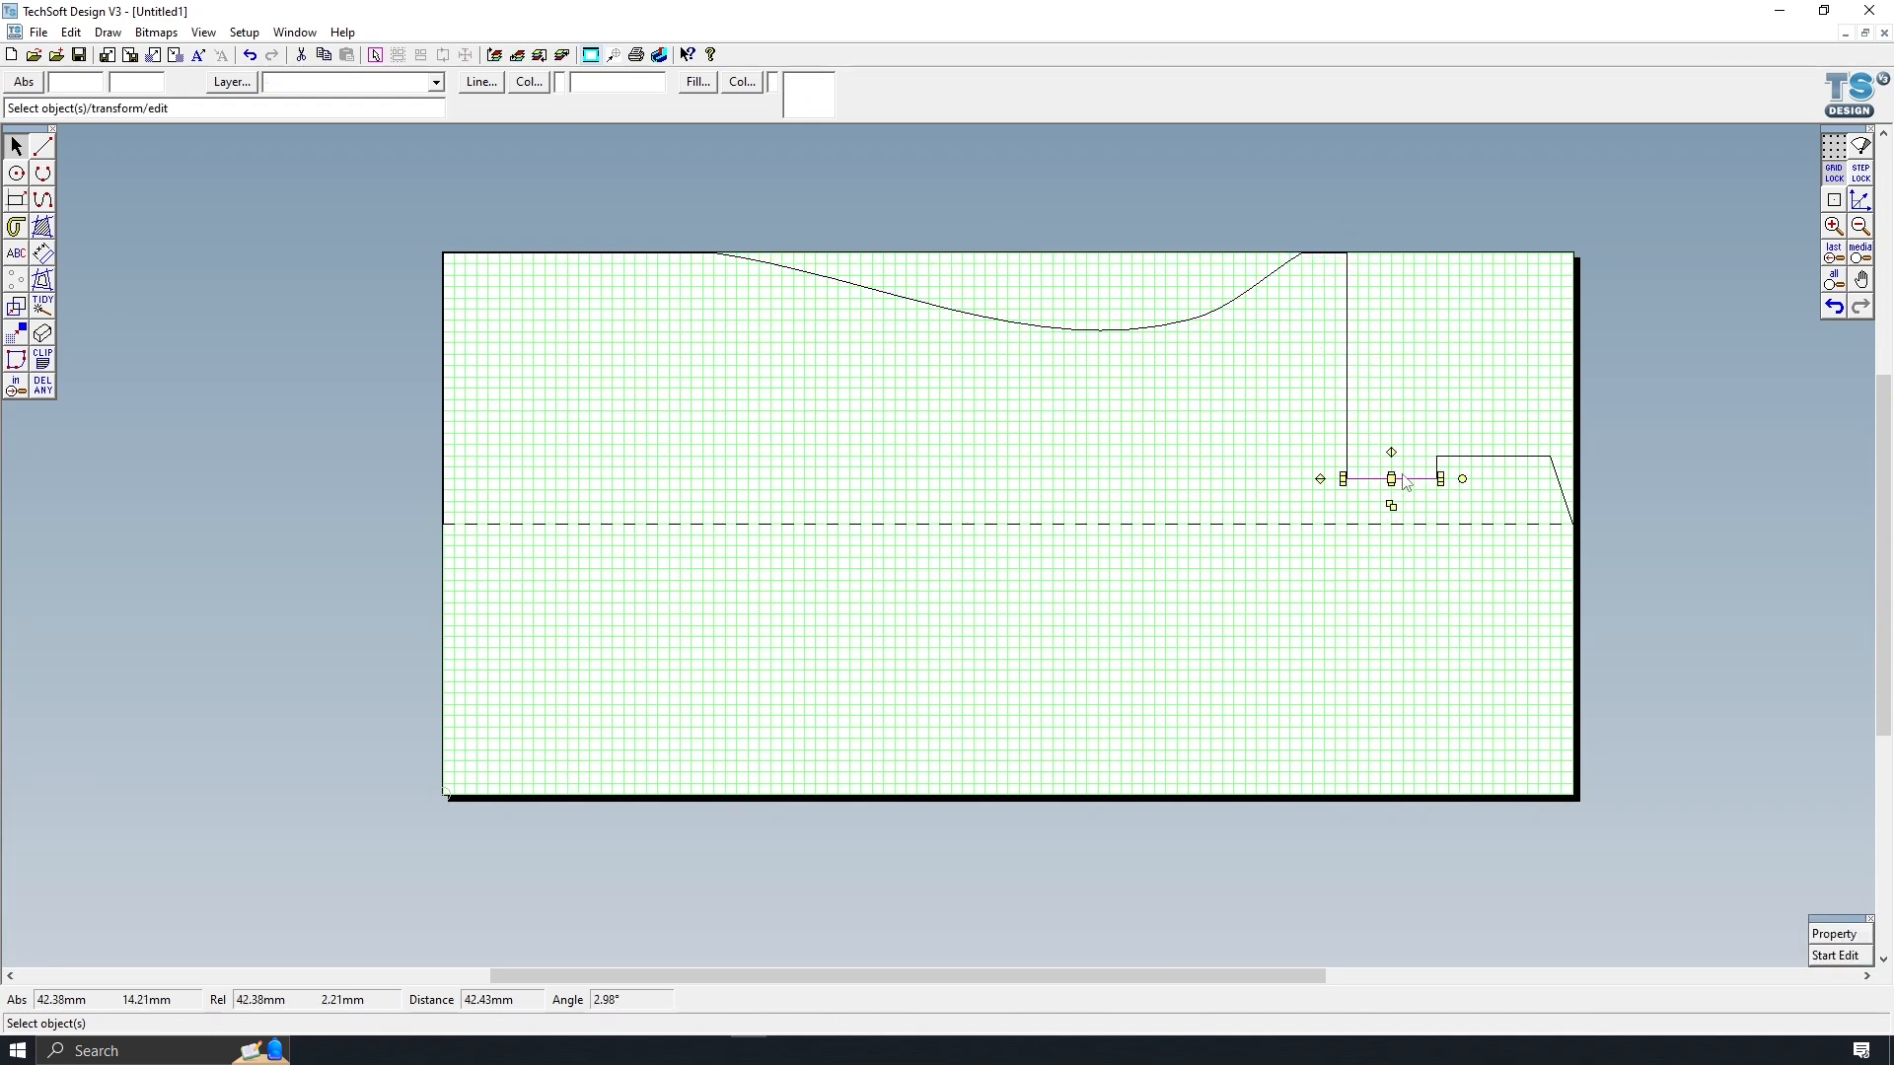
pyautogui.click(1467, 468)
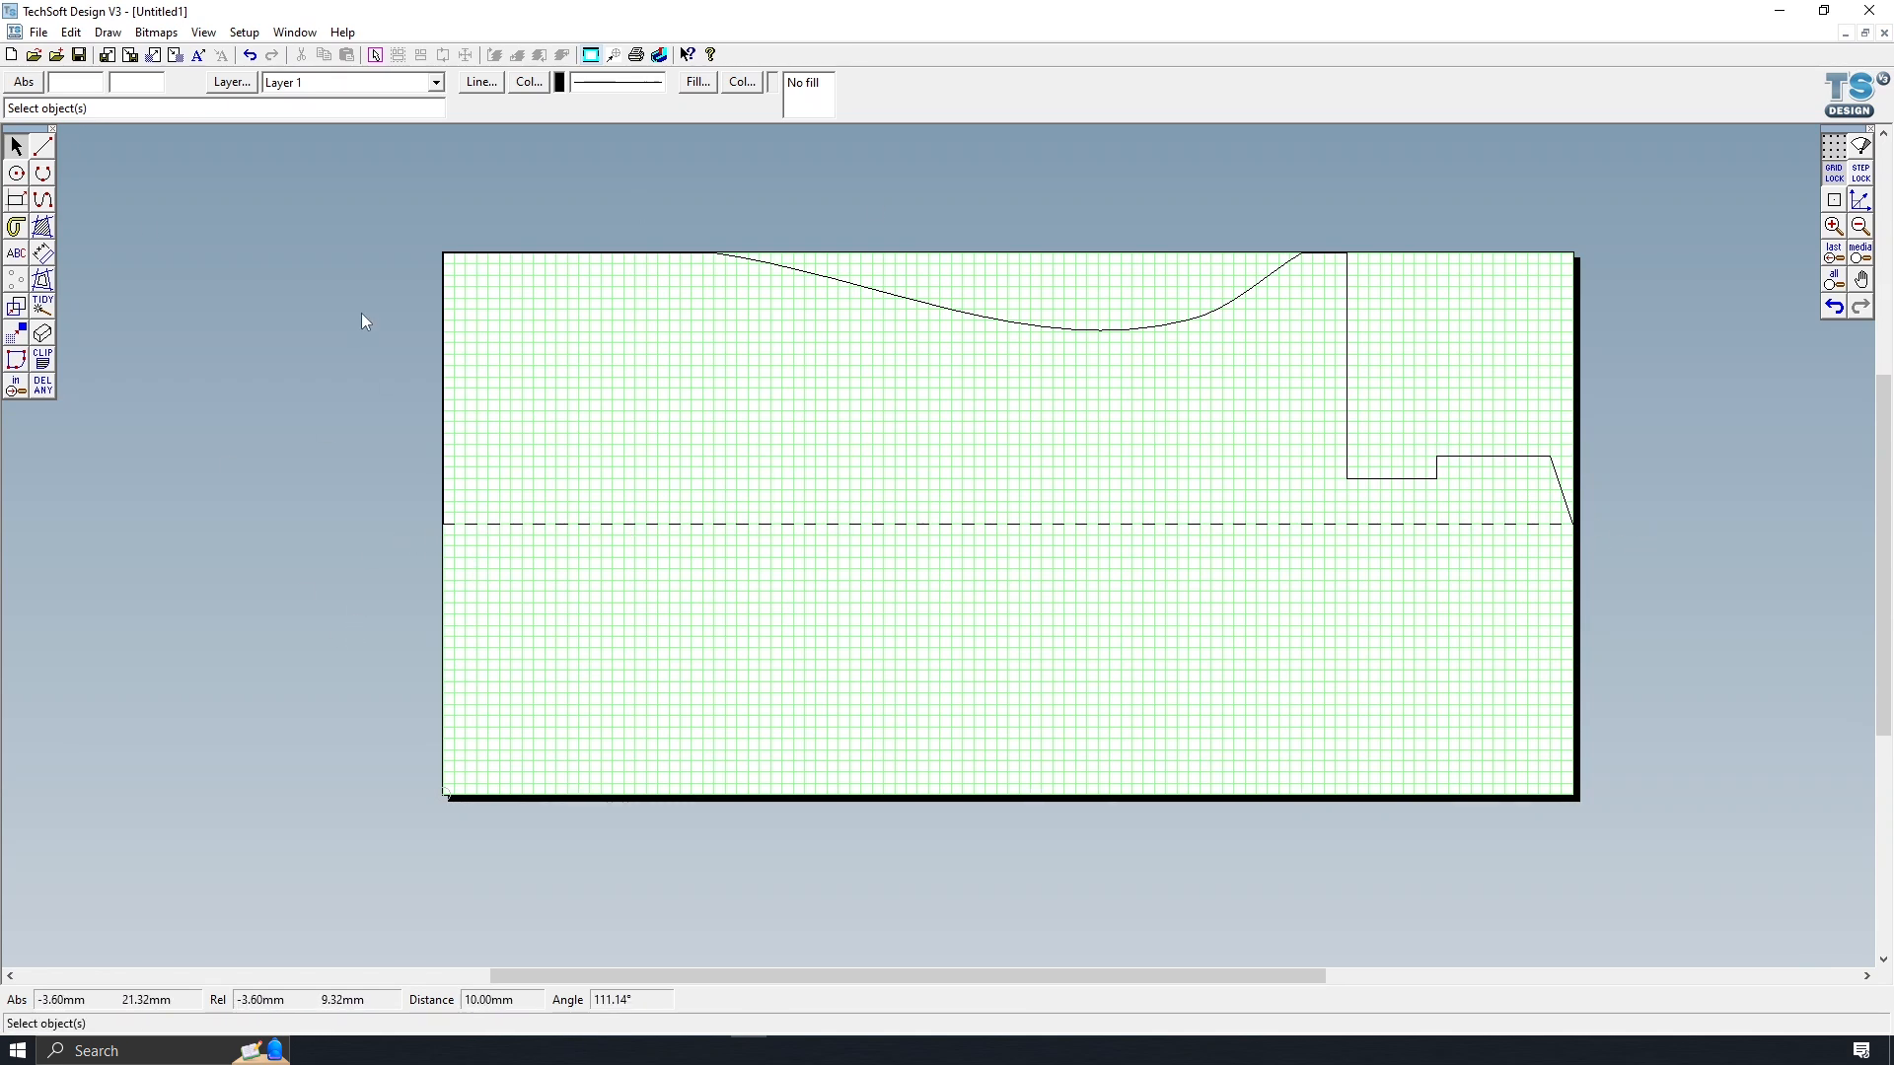
# - Combine the upper half outline and the dashed centre line into one path, and check that it selects as a single object
pyautogui.moveTo(378, 202)
pyautogui.mouseDown()
pyautogui.moveTo(1788, 516)
pyautogui.moveTo(1787, 613)
pyautogui.mouseUp()
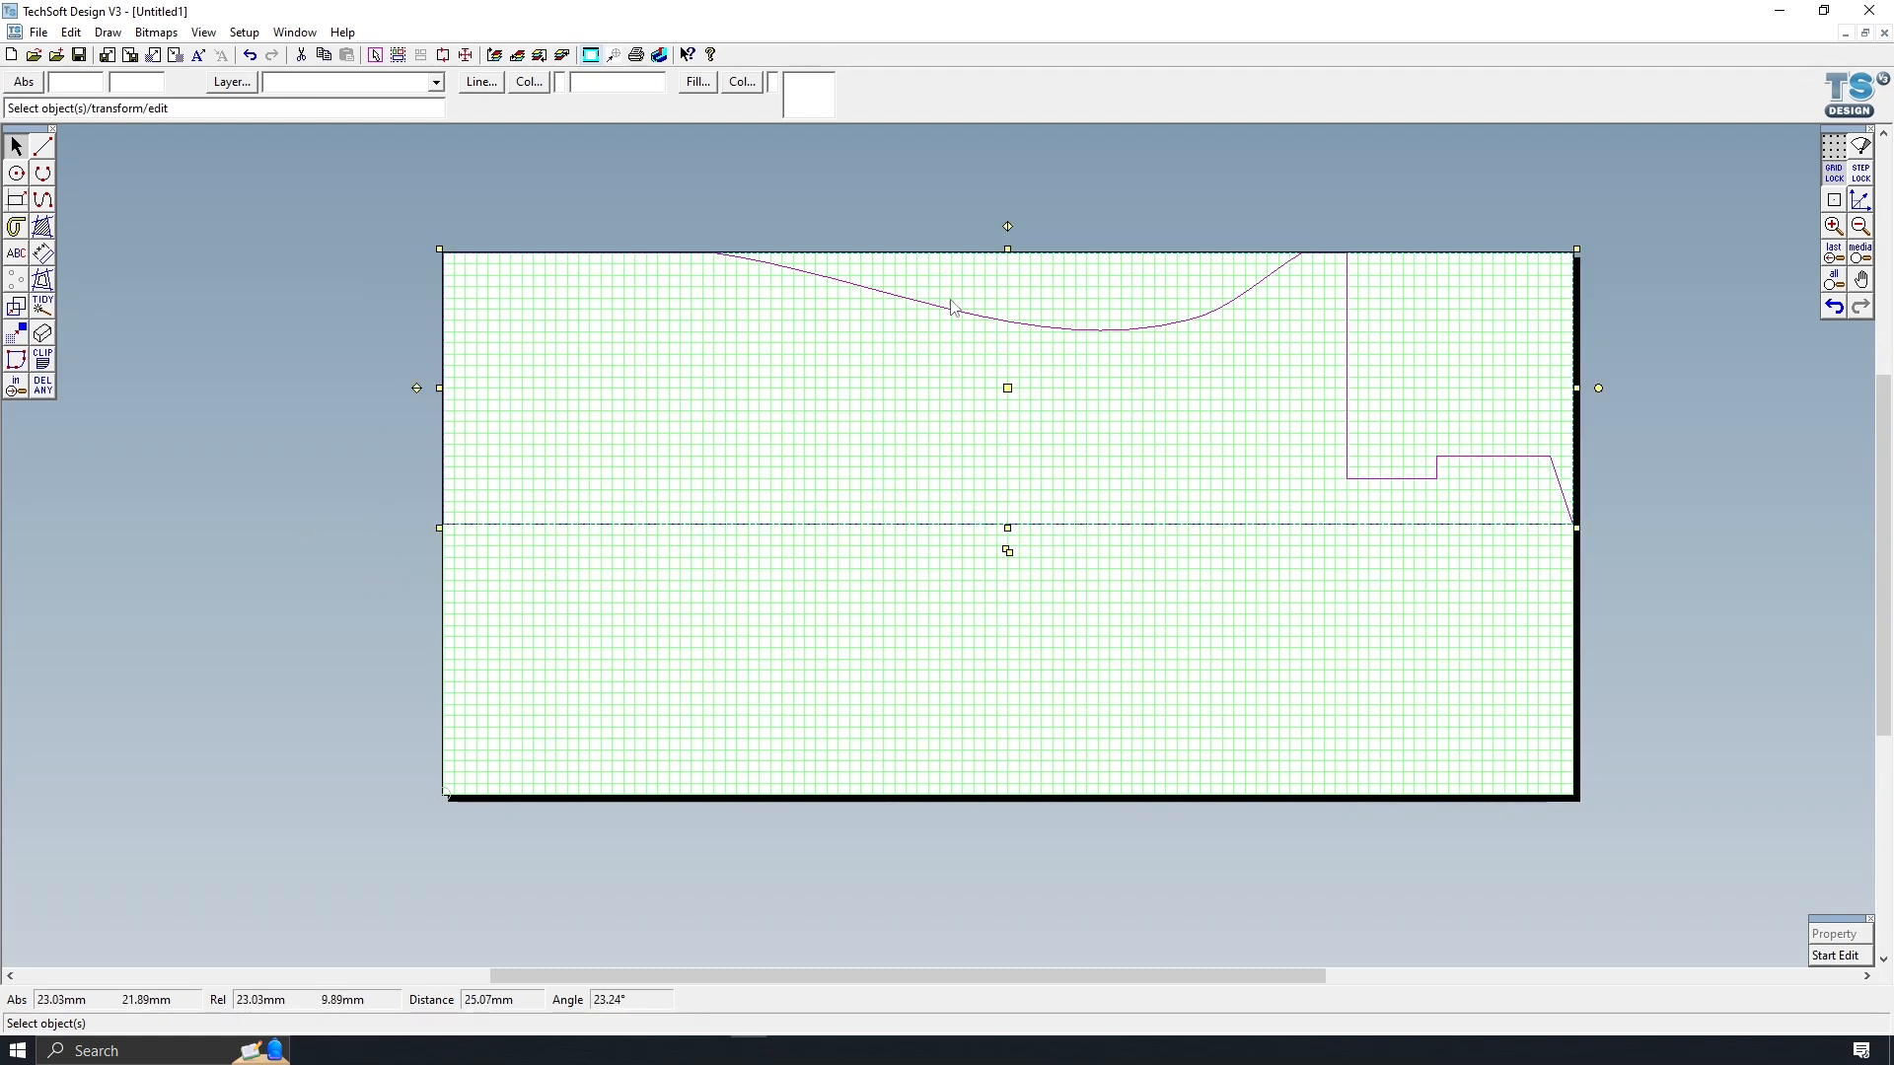
pyautogui.click(71, 32)
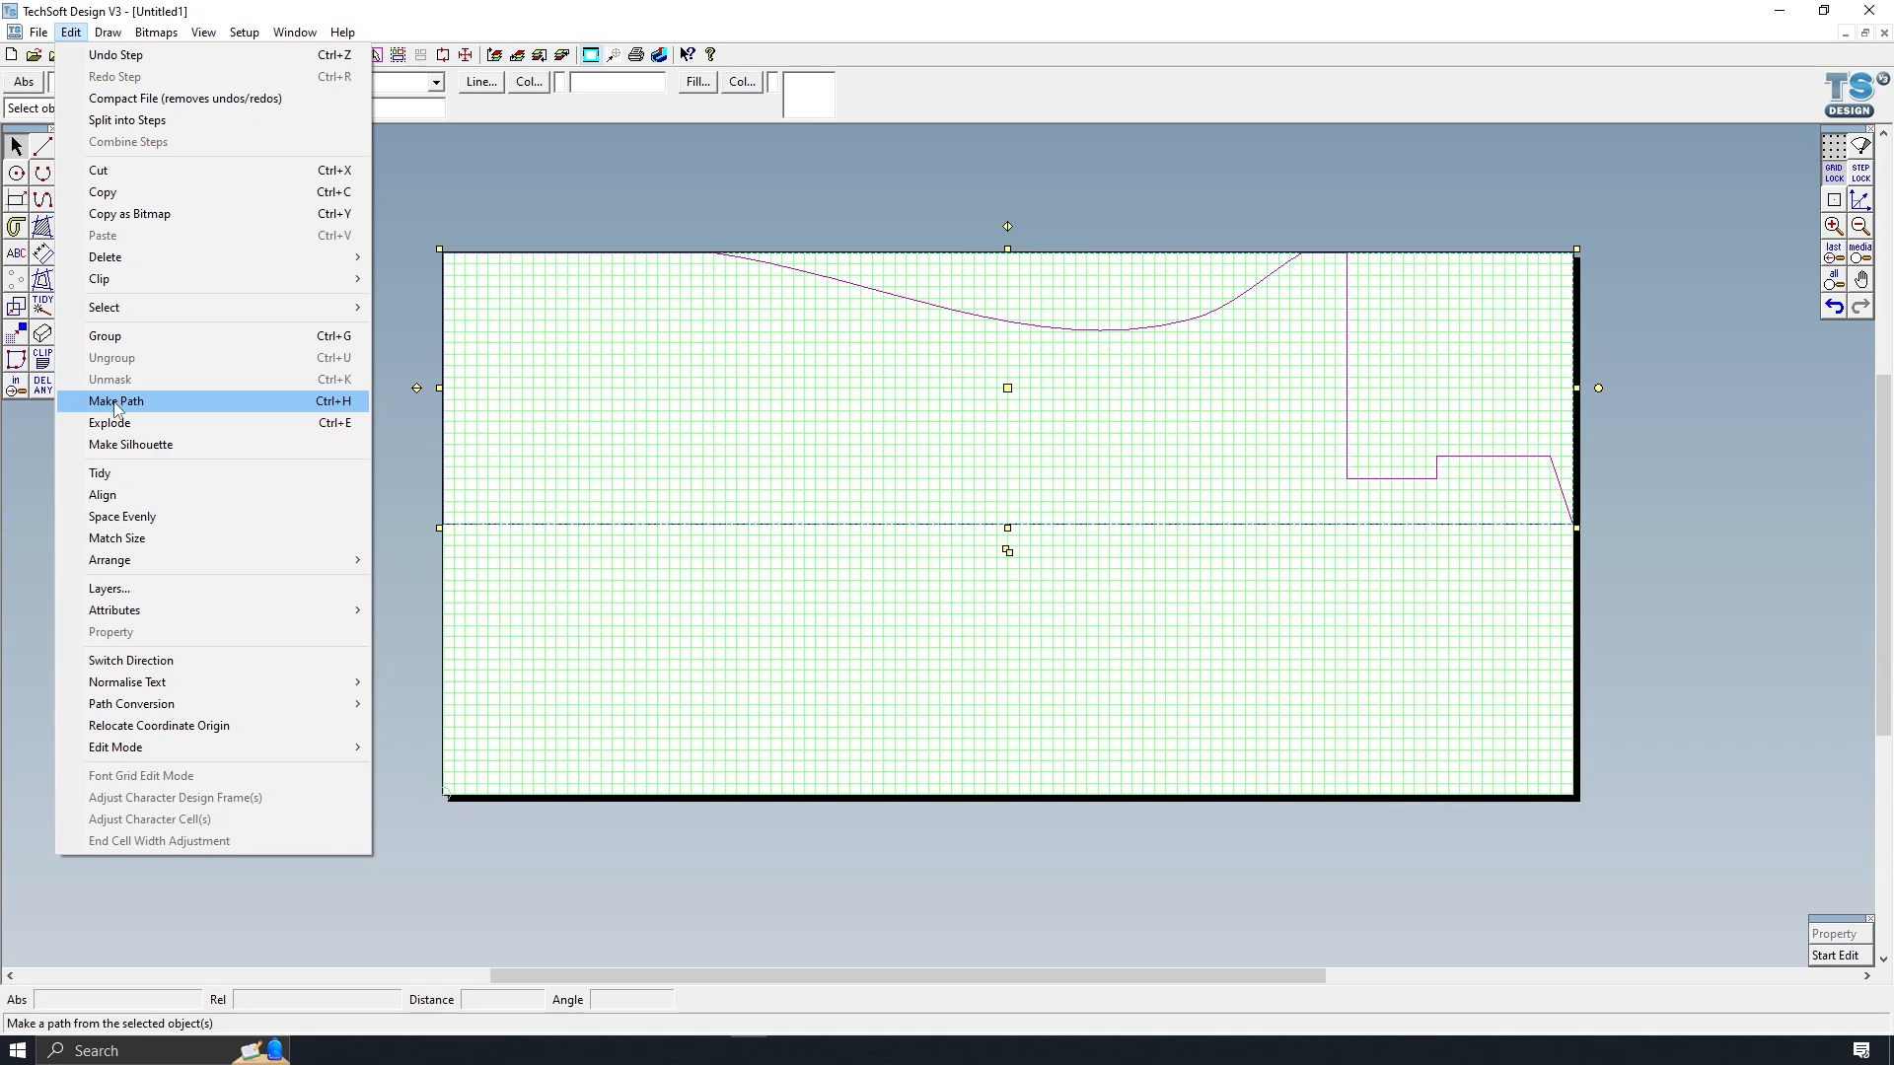
pyautogui.click(188, 404)
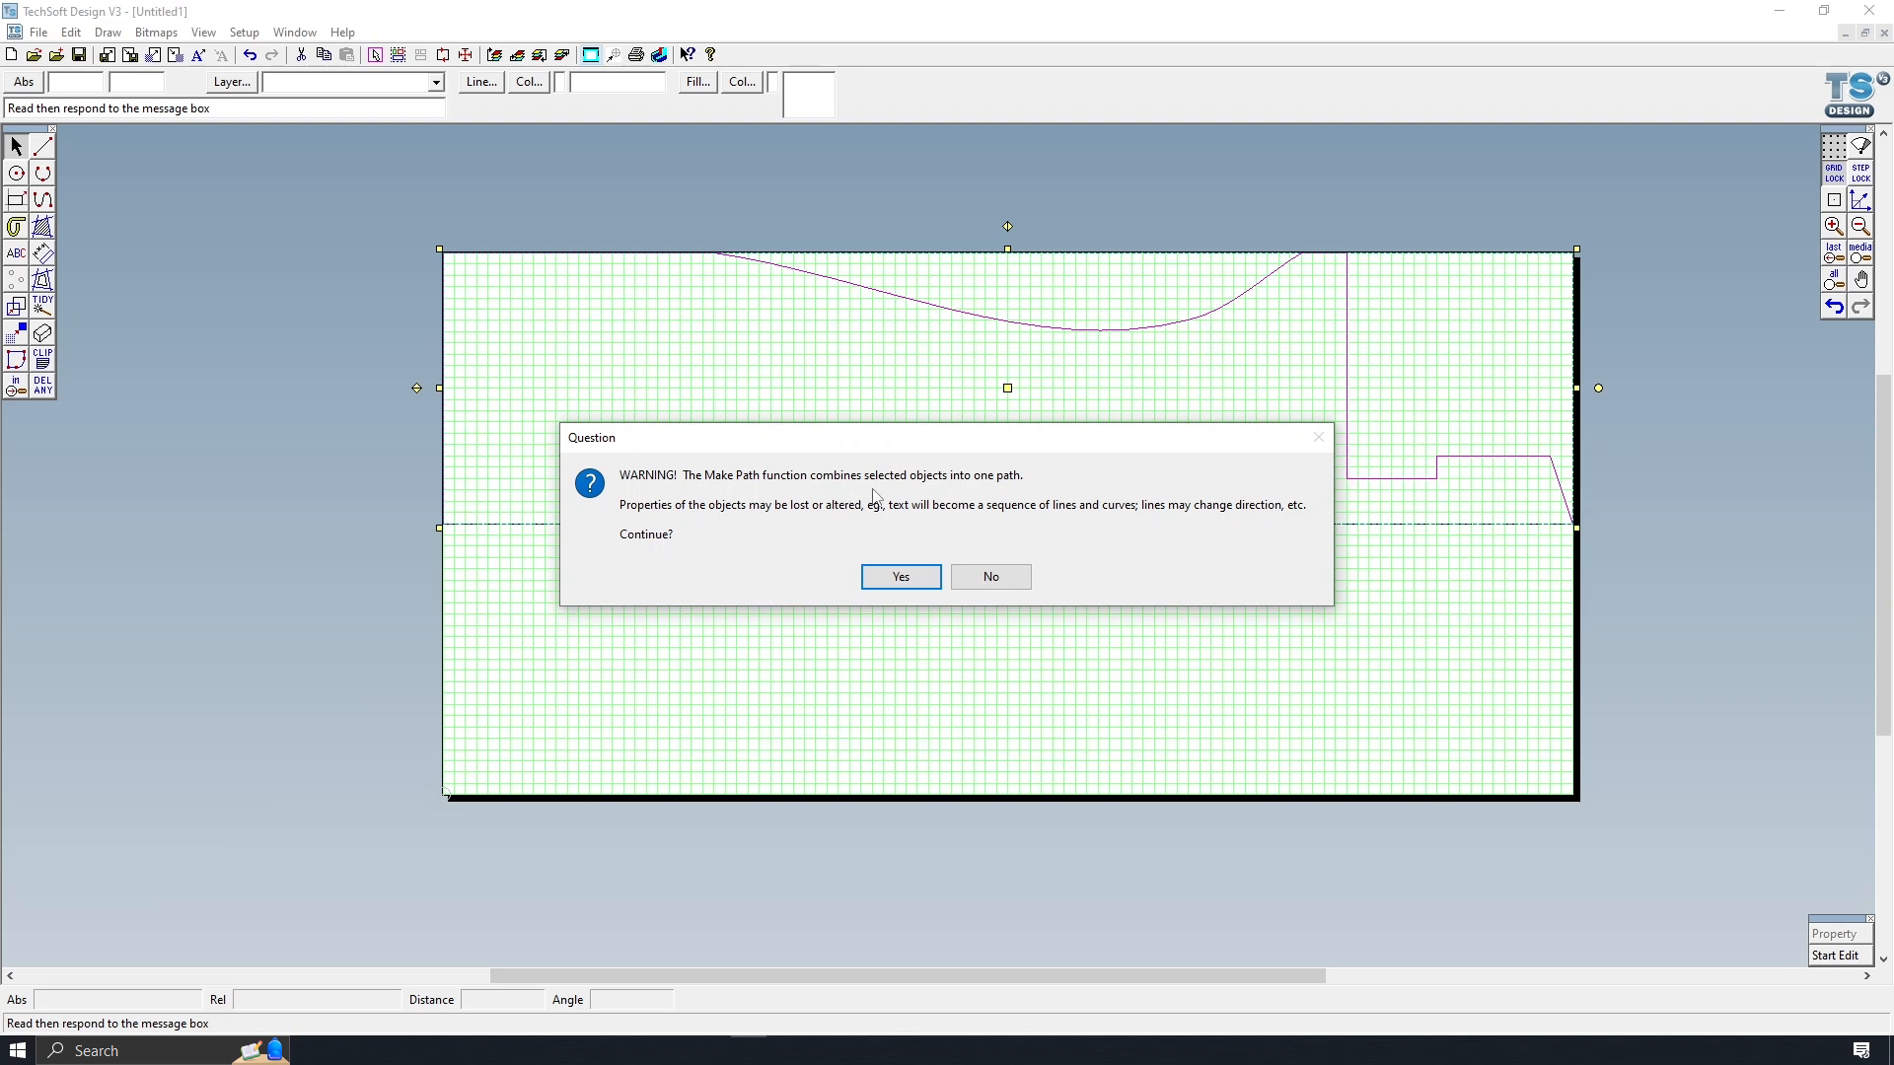
pyautogui.click(902, 576)
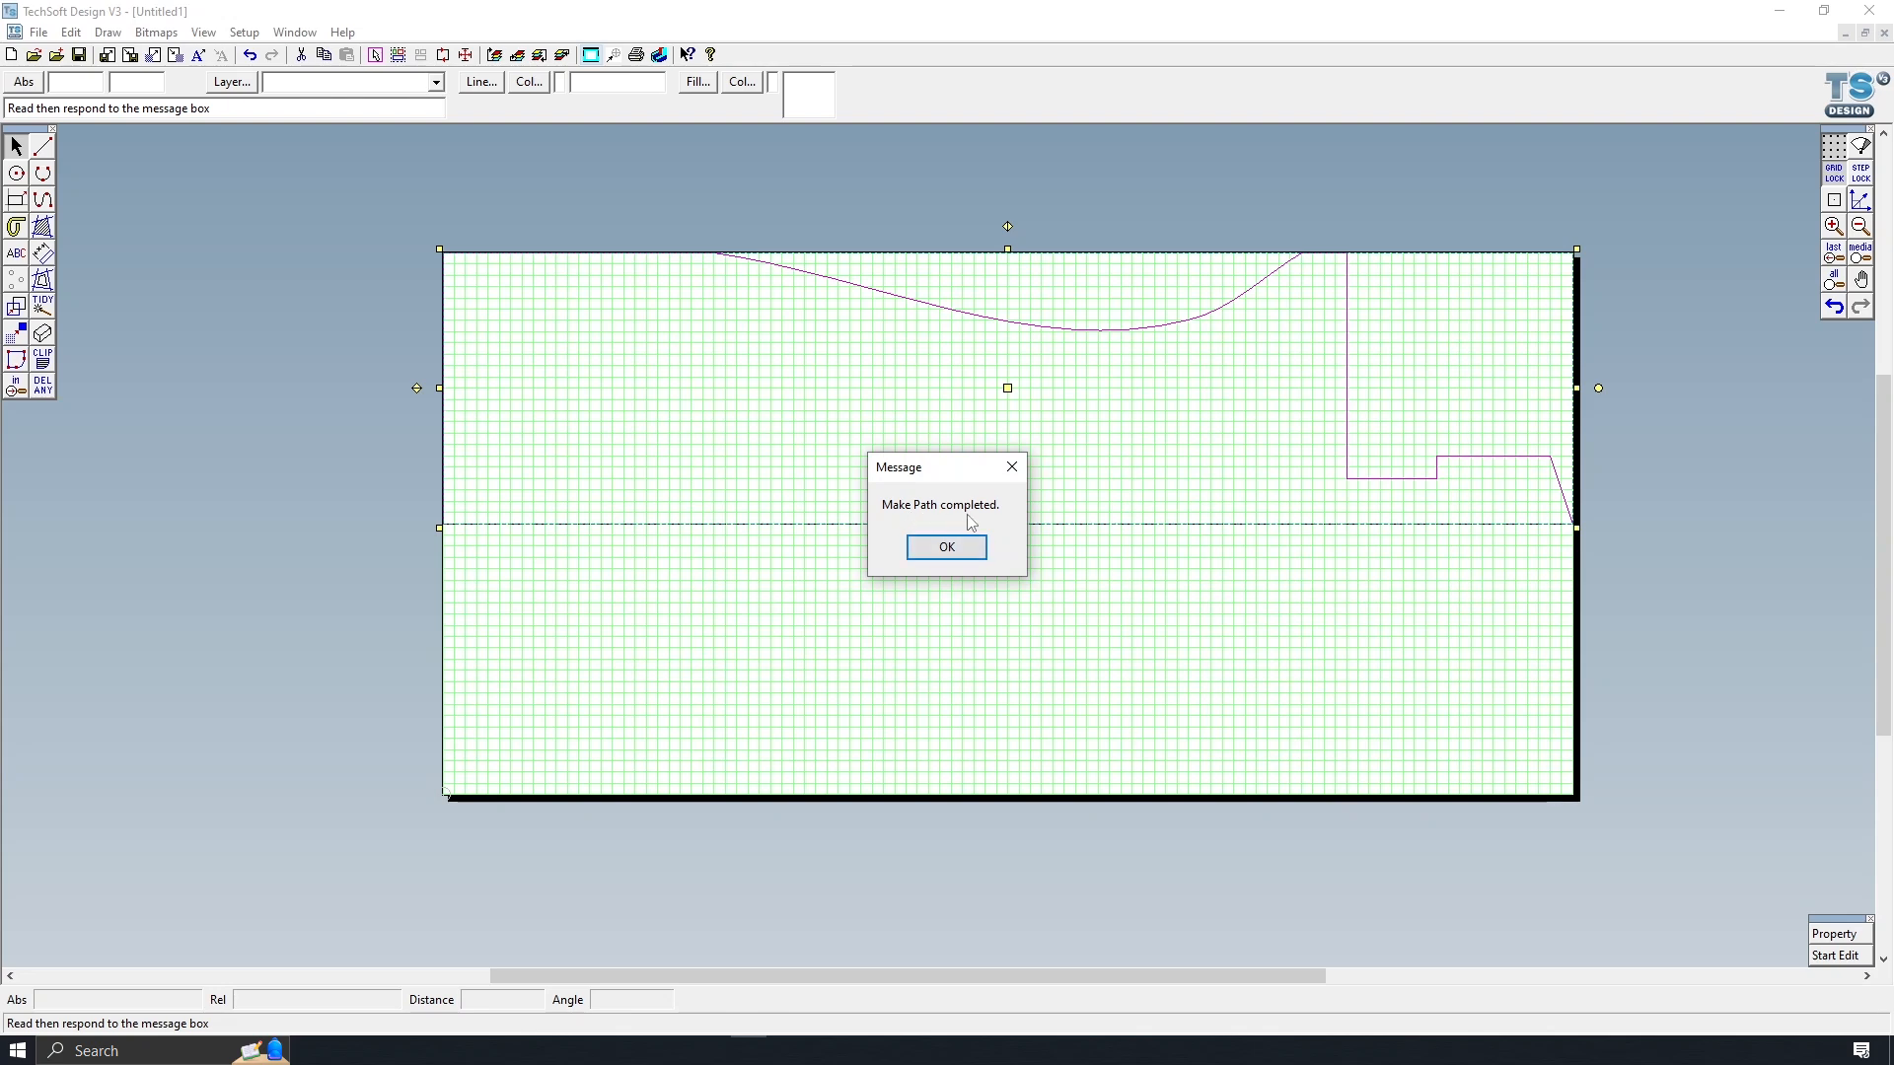
pyautogui.click(947, 548)
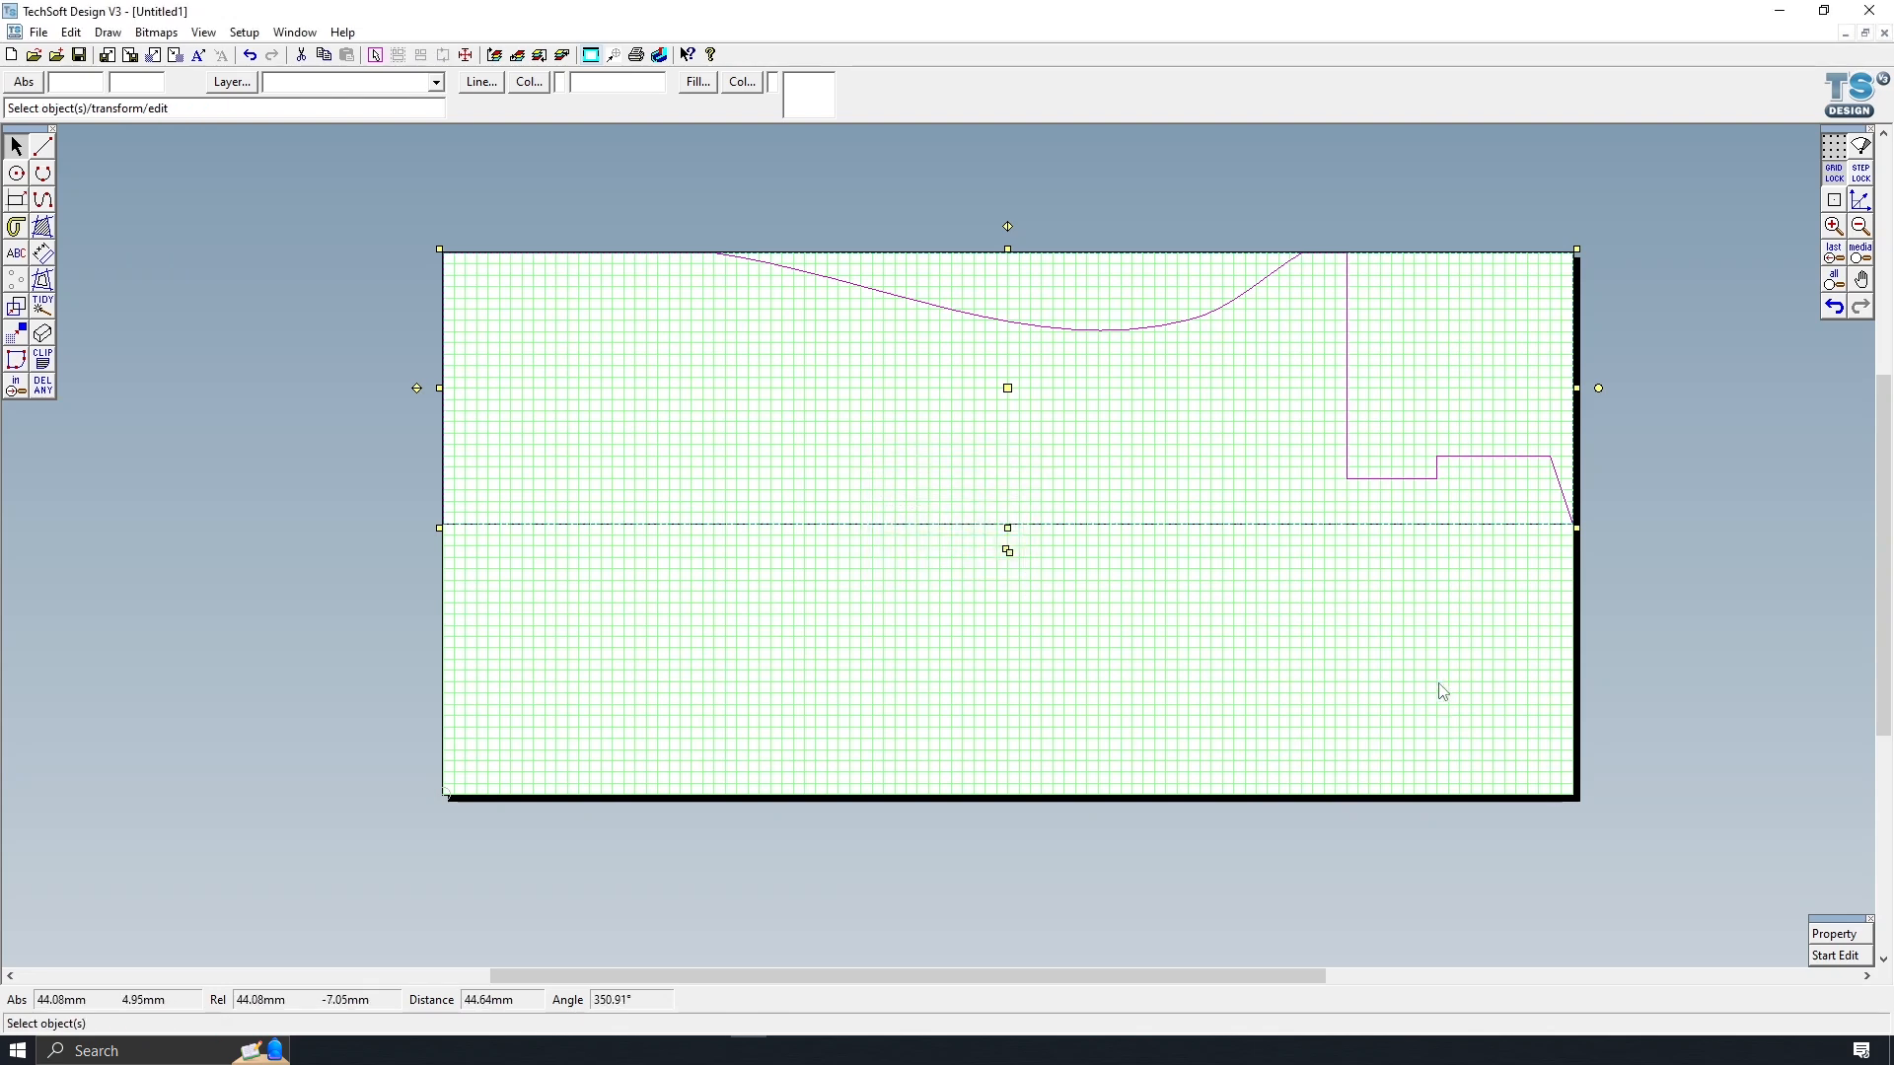
pyautogui.click(1412, 478)
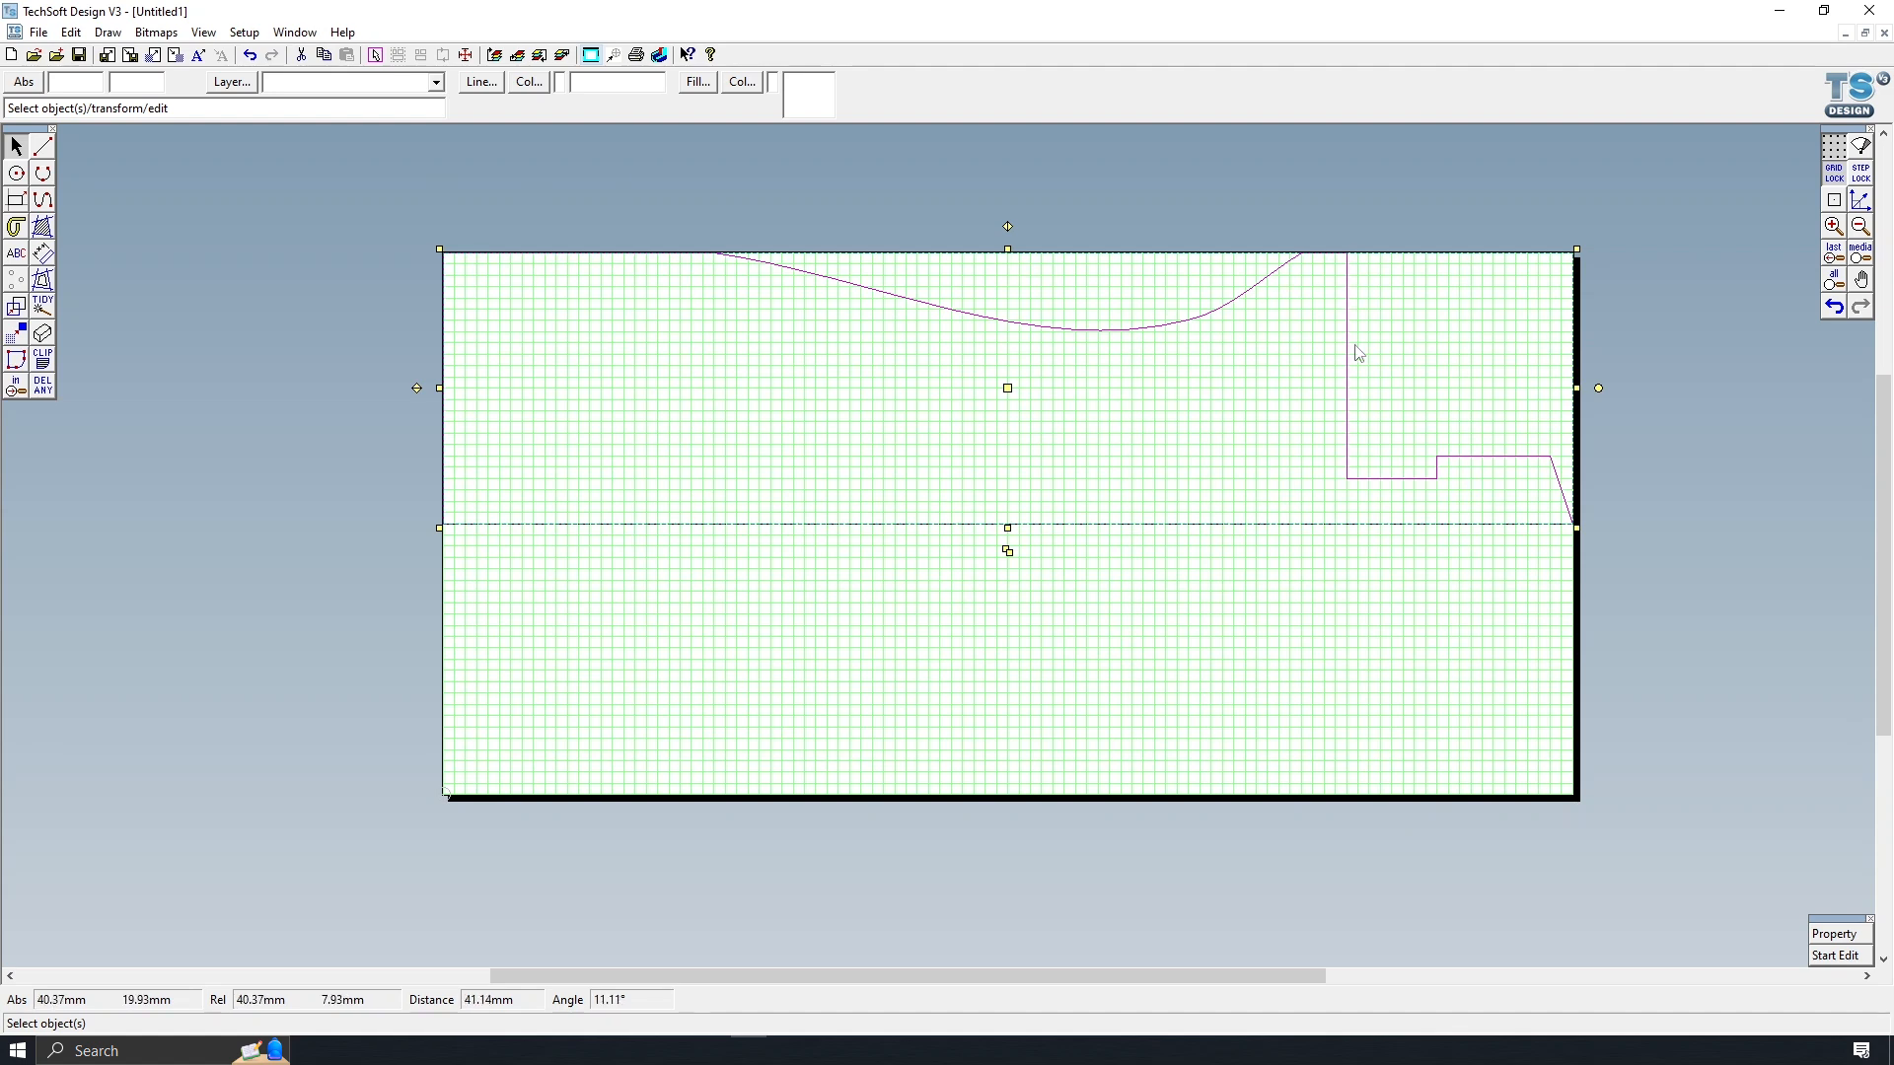
pyautogui.click(1019, 710)
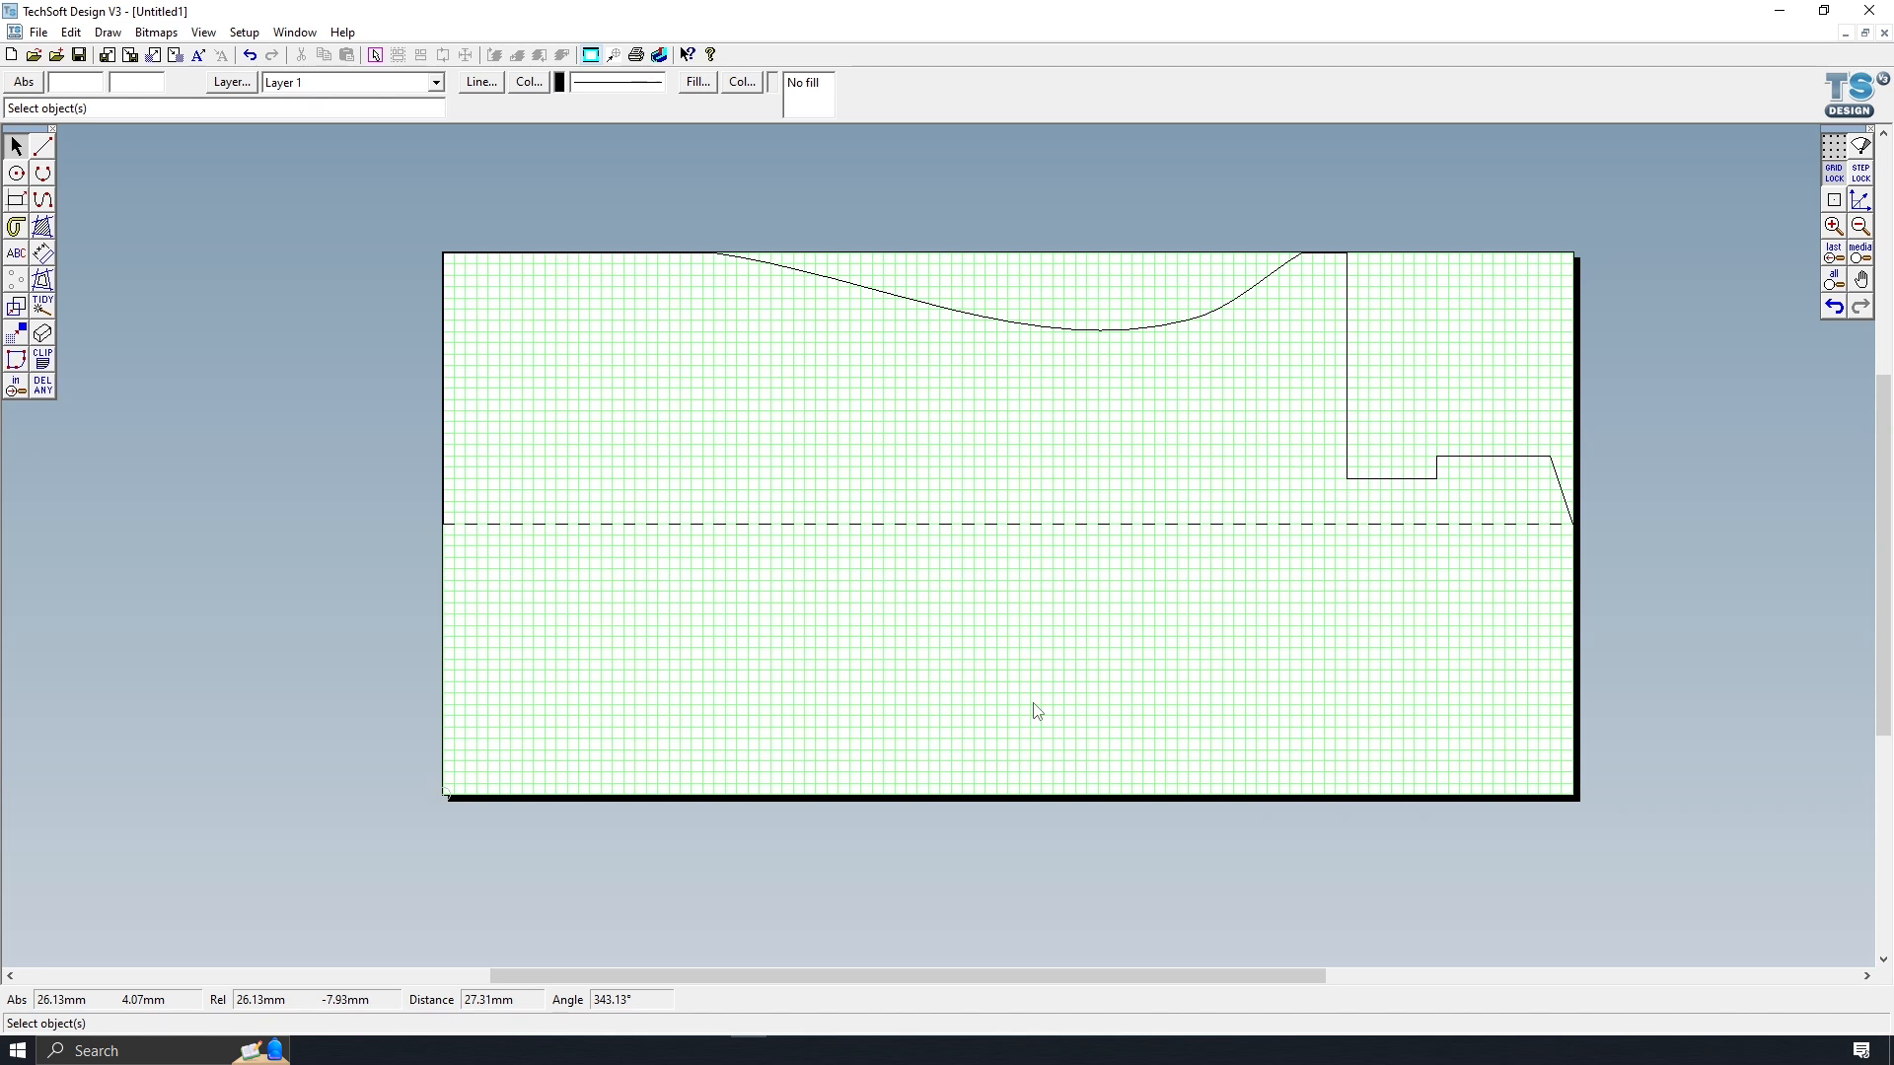
pyautogui.click(17, 147)
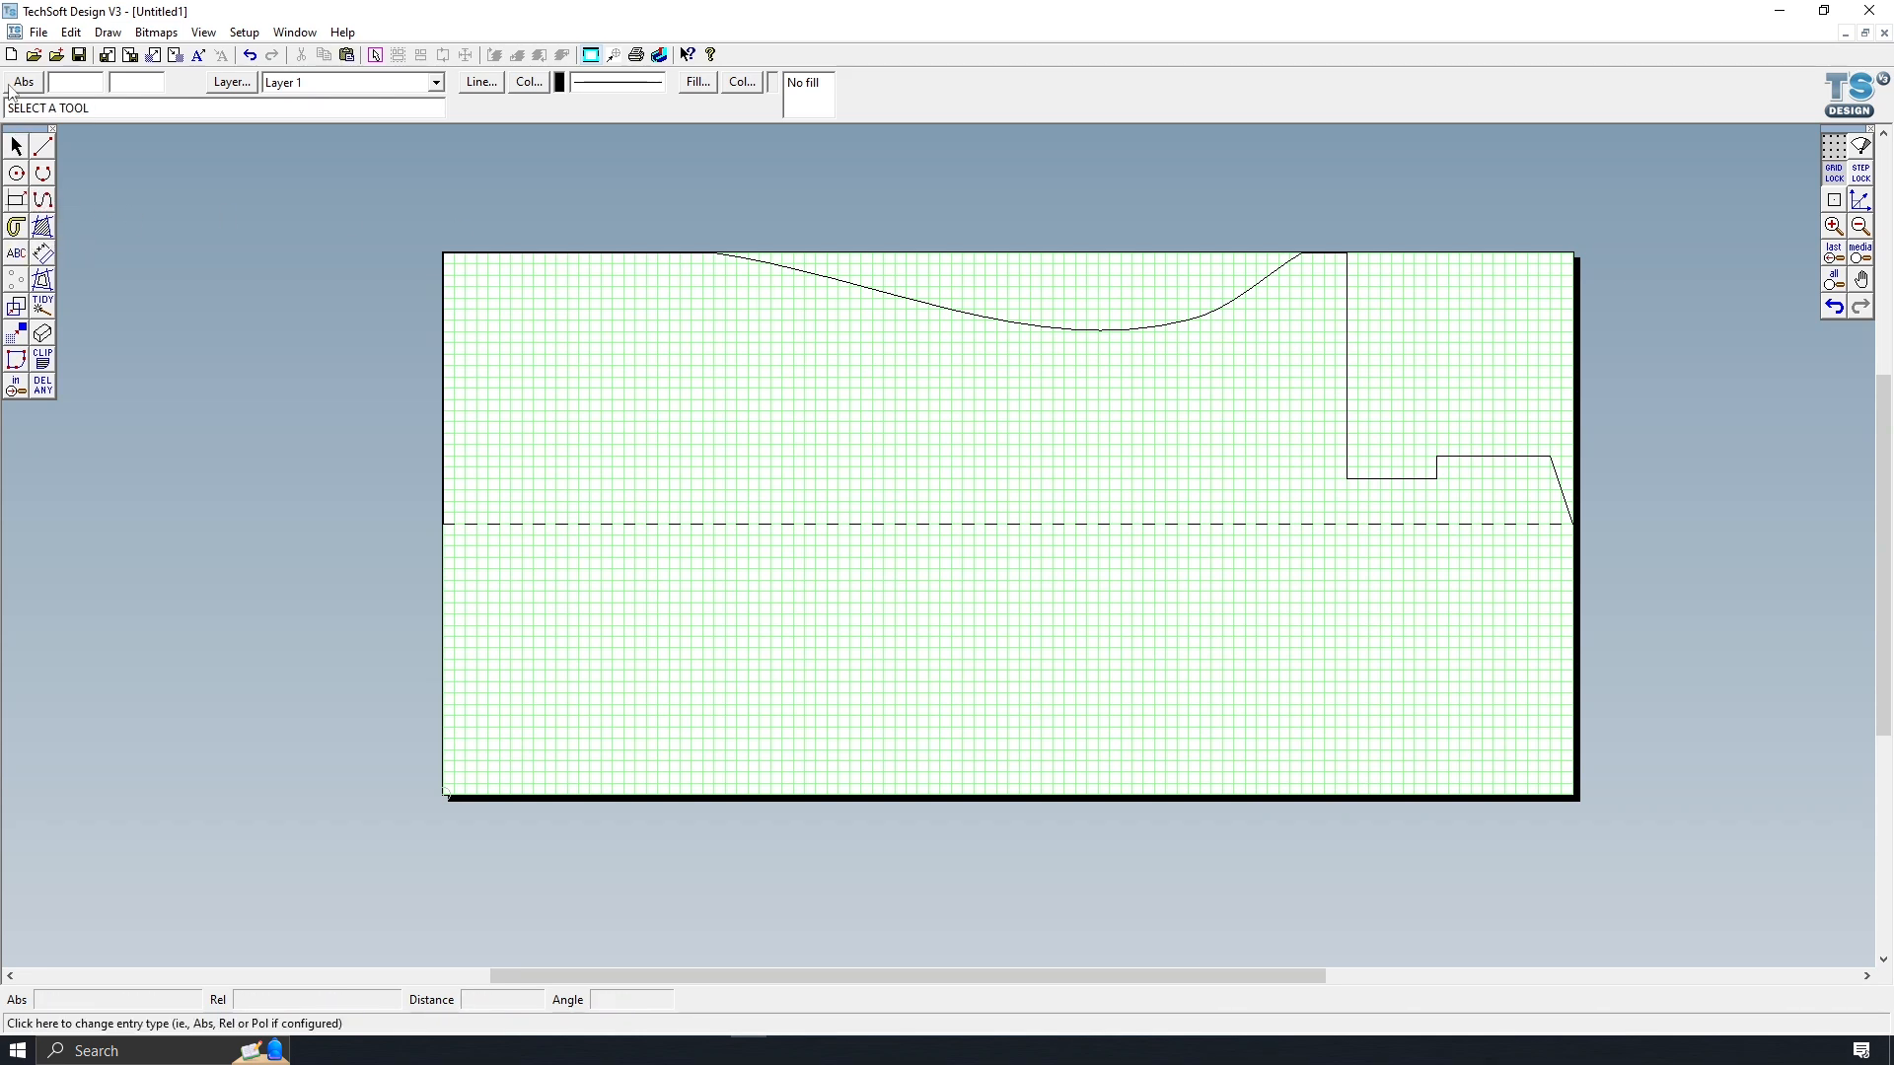
# - Export the drawing in DXF format as "Stamp handle.dxf", with curves split into lines
pyautogui.click(41, 33)
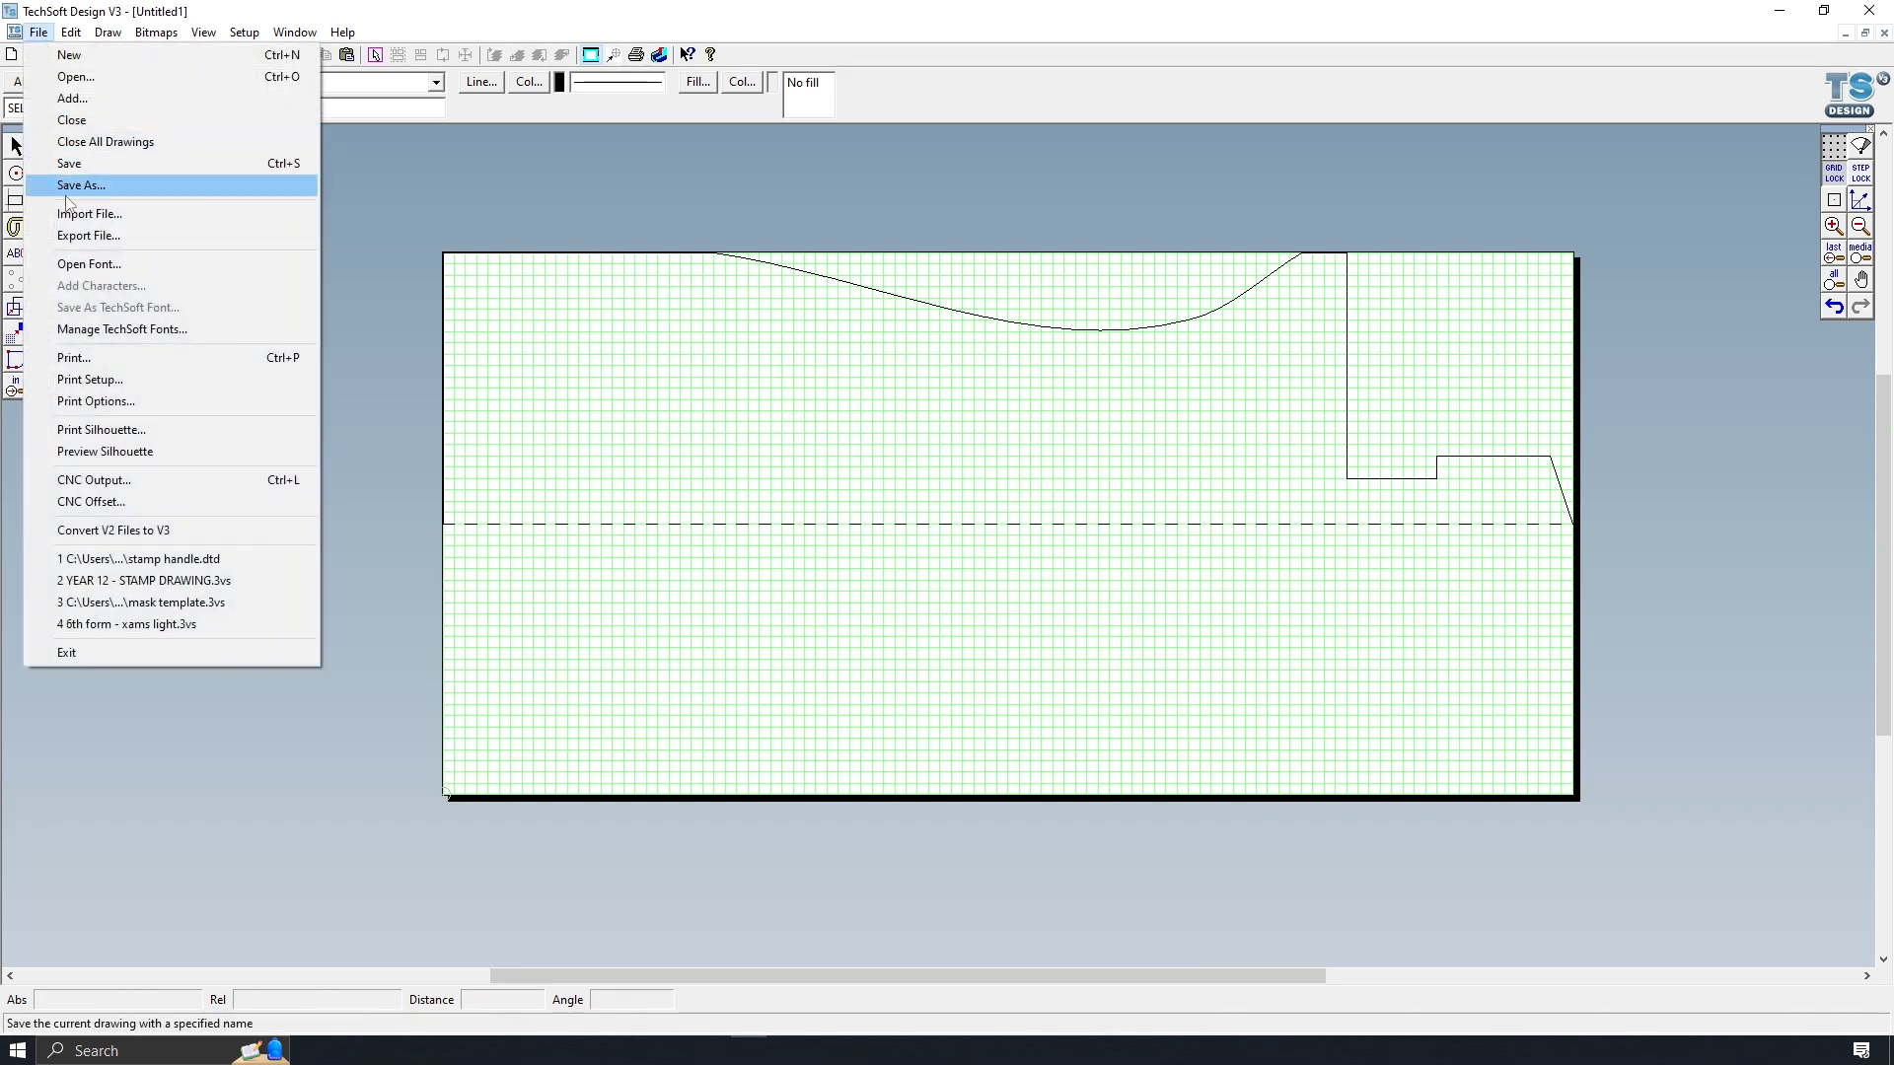
pyautogui.click(110, 242)
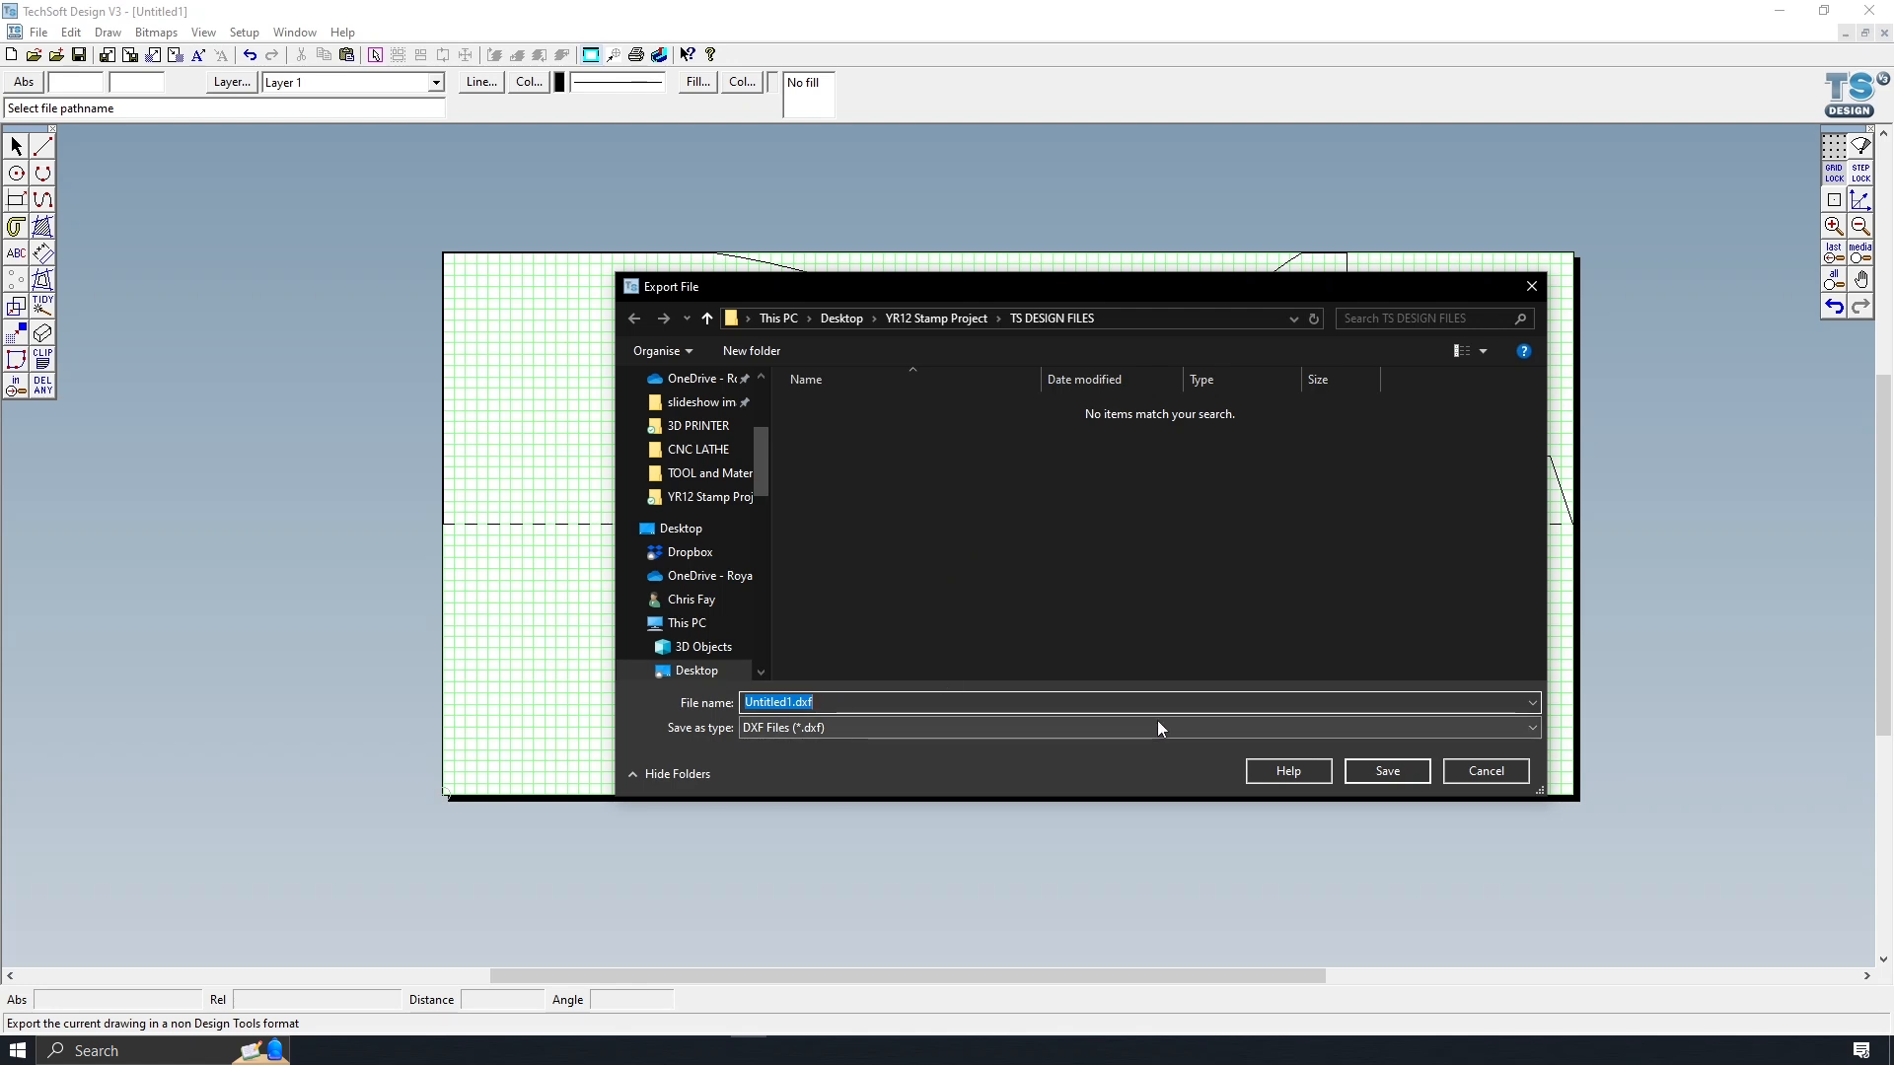
pyautogui.click(803, 727)
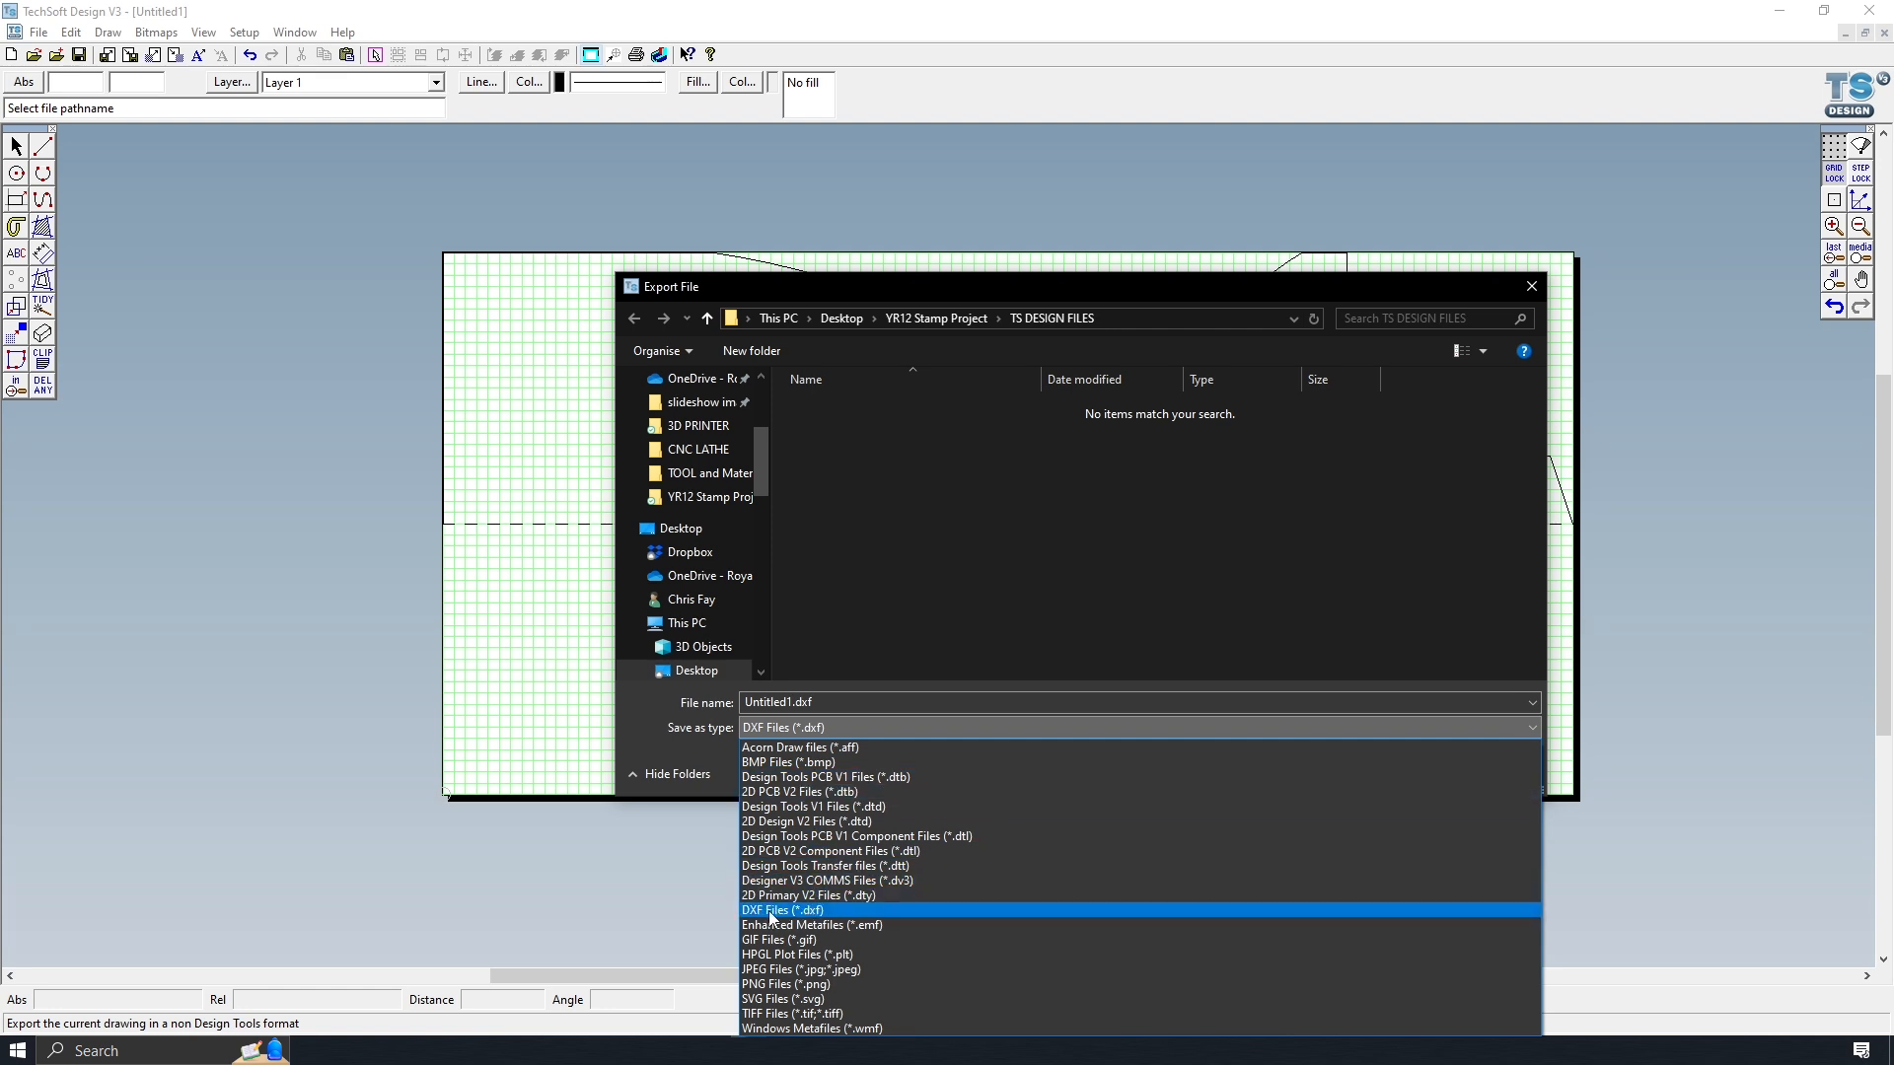
pyautogui.click(840, 910)
pyautogui.doubleClick(792, 704)
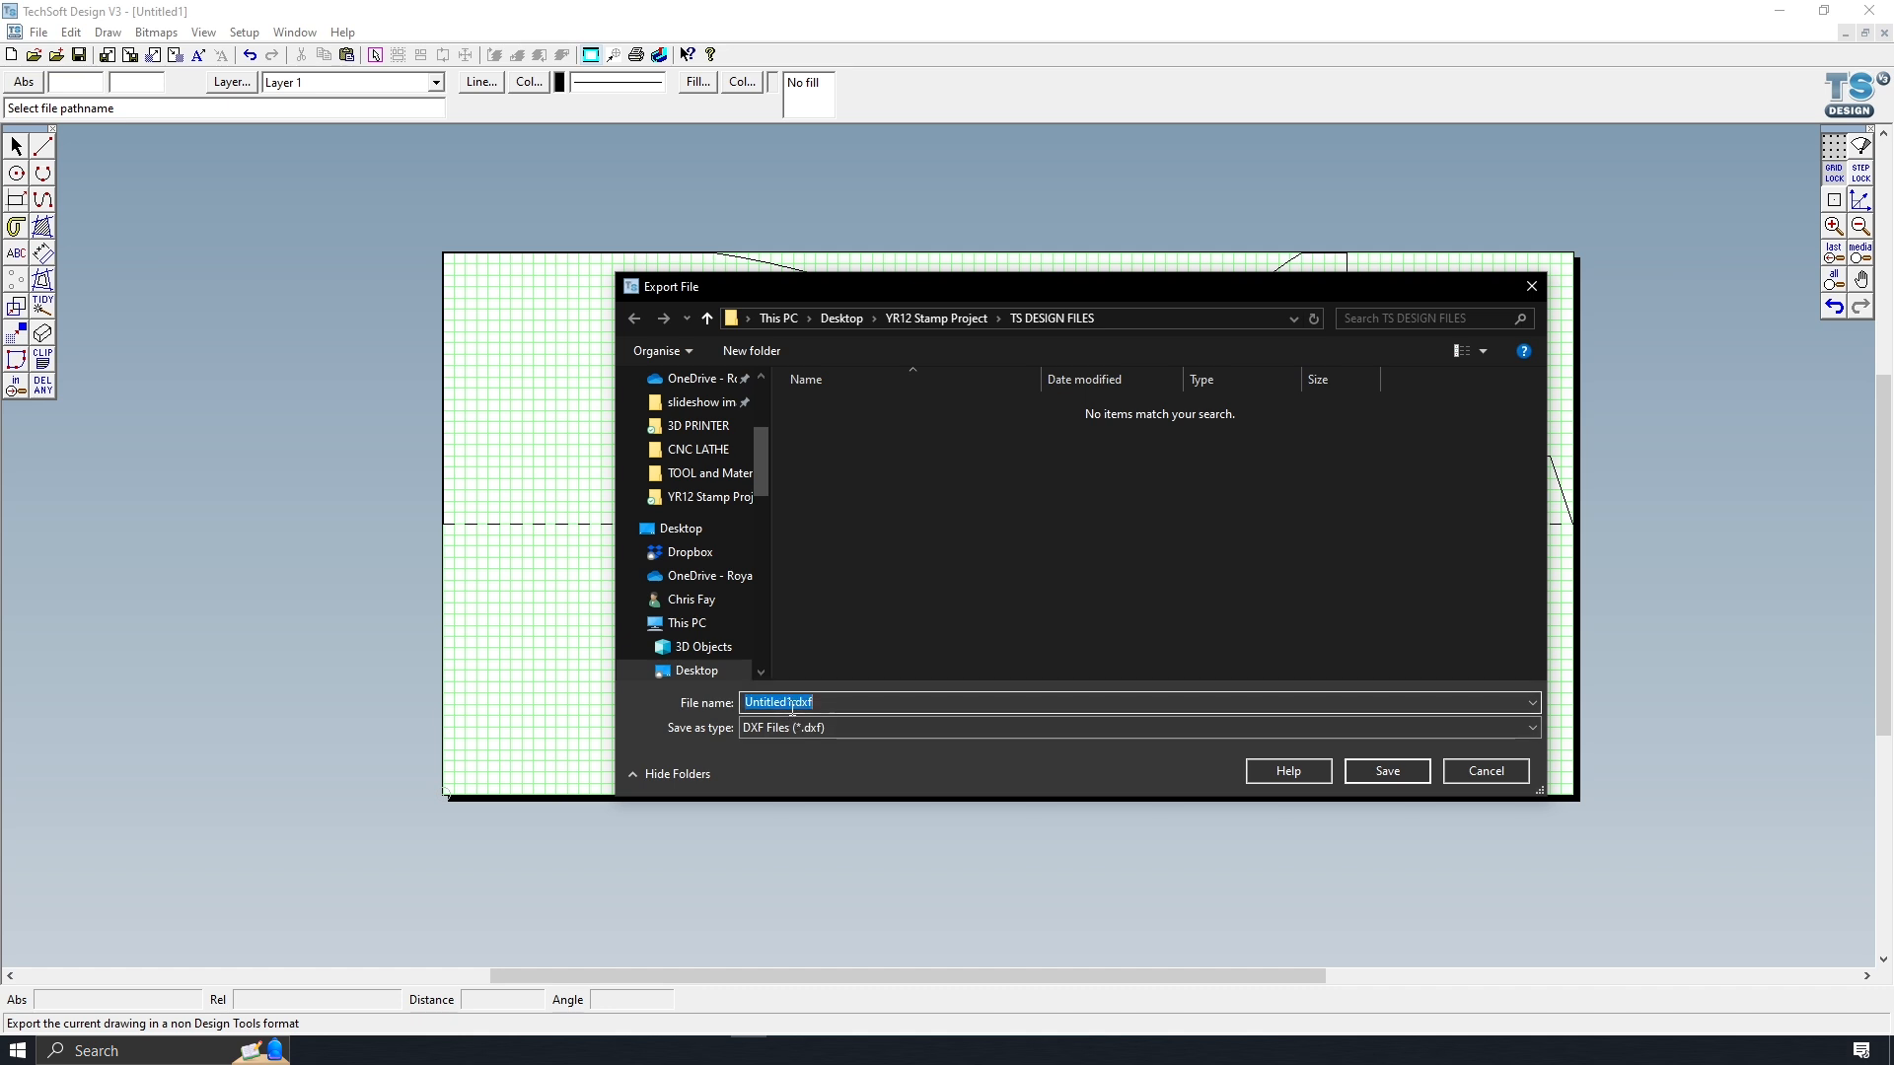
pyautogui.moveTo(792, 704); pyautogui.dragTo(735, 701)
pyautogui.write('Stamp')
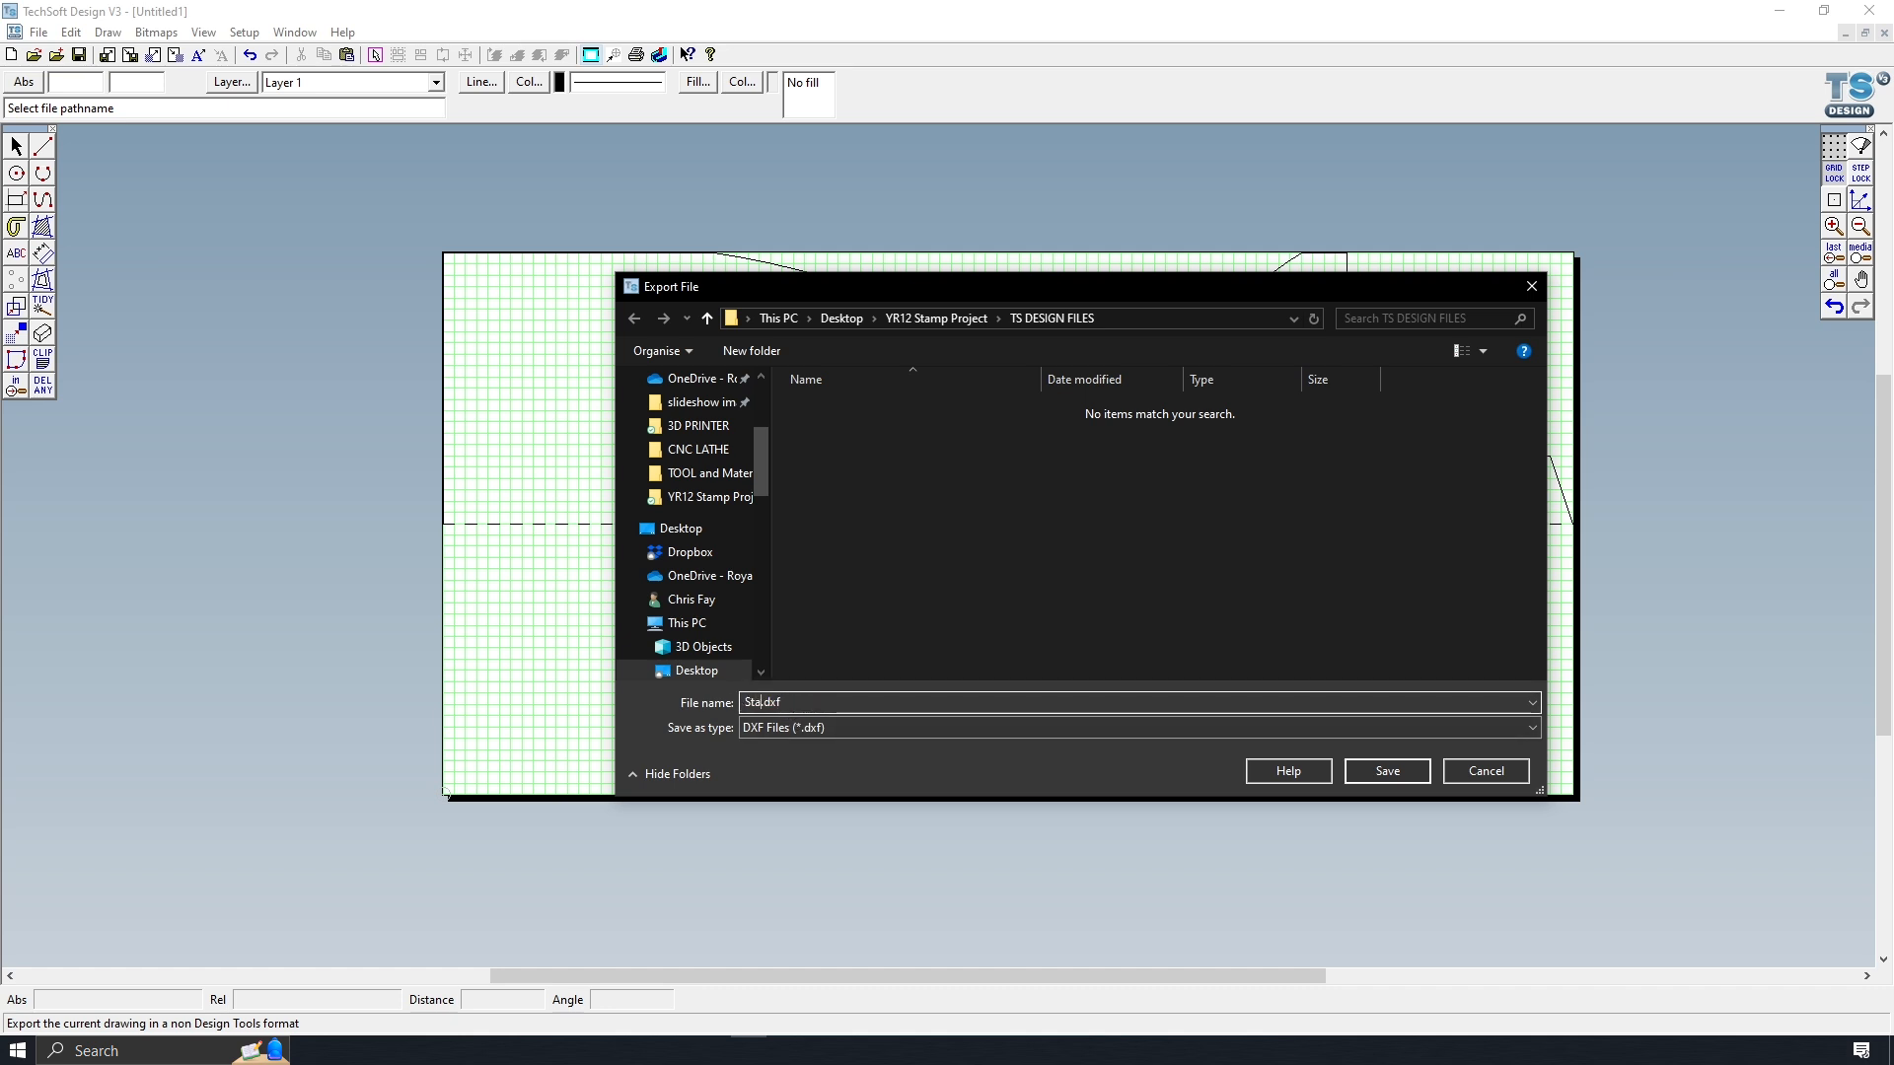
pyautogui.write(' handler')
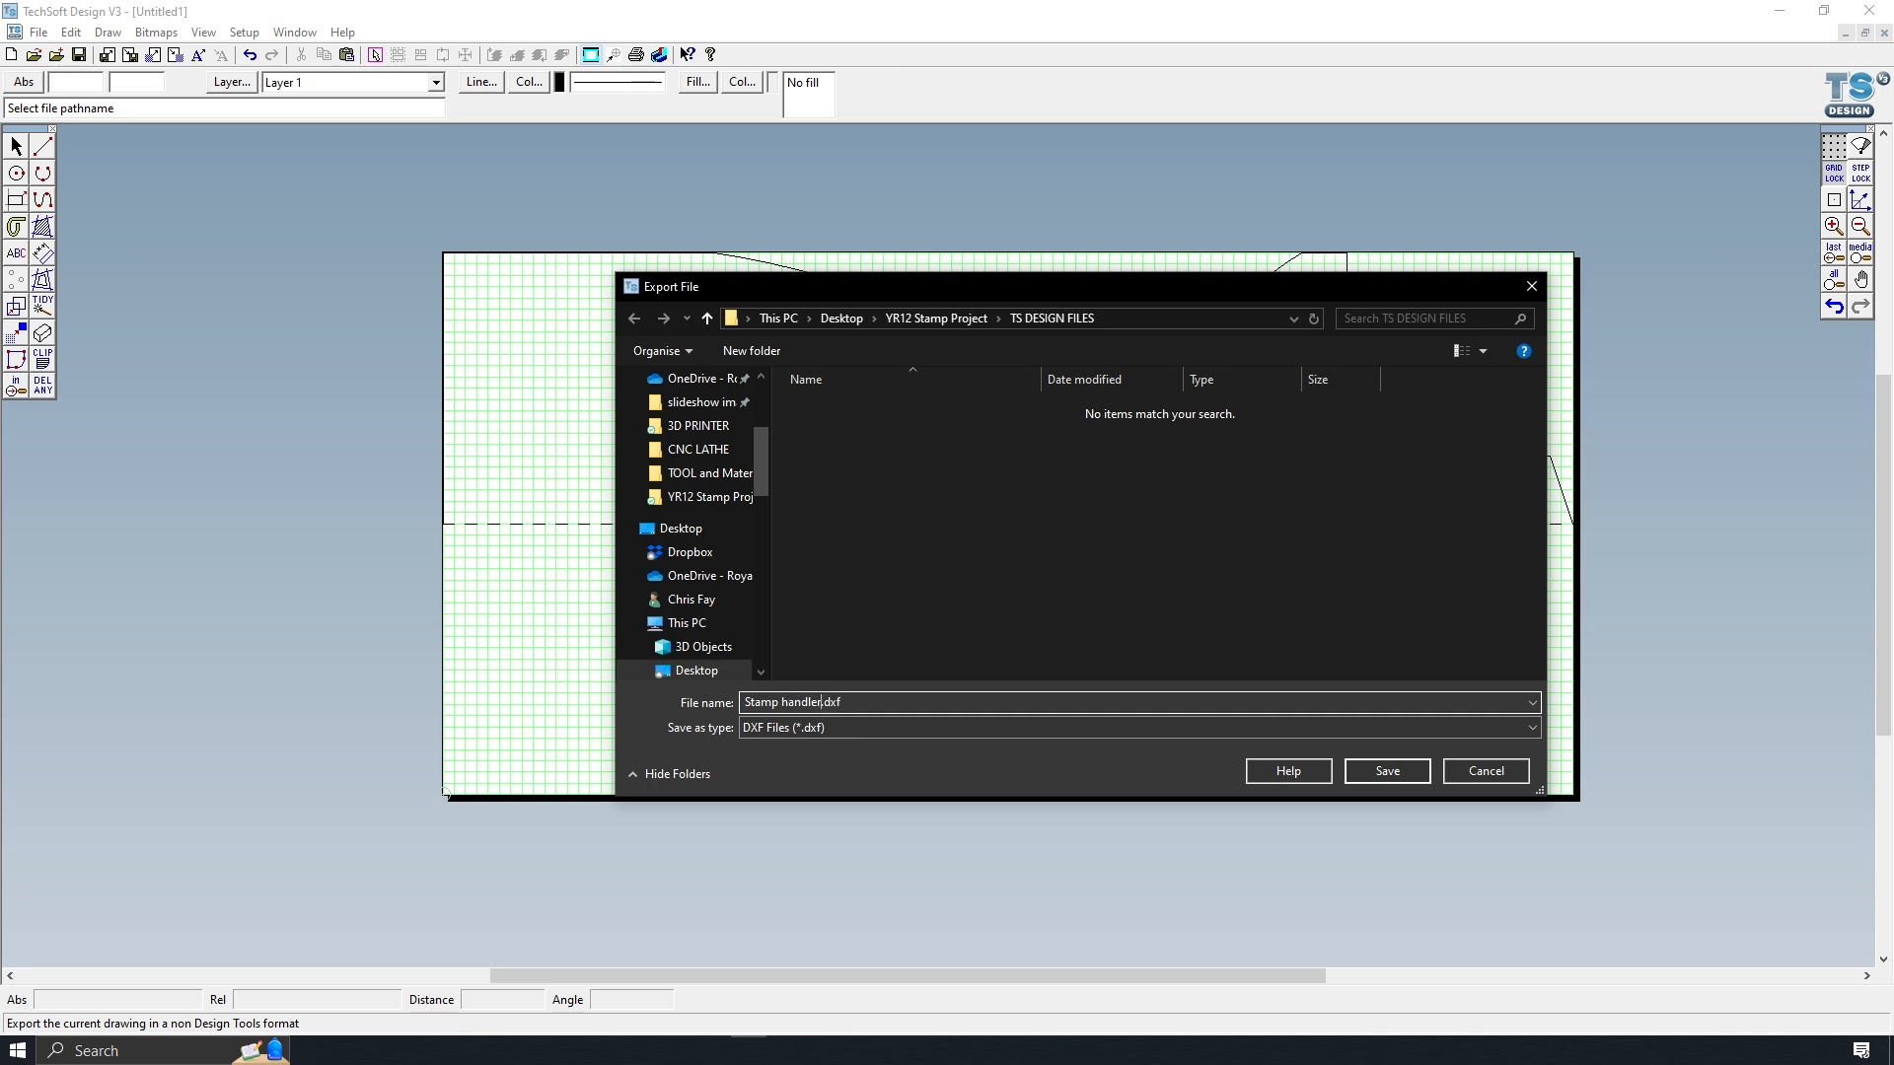
pyautogui.press('BackSpace')
pyautogui.click(1391, 770)
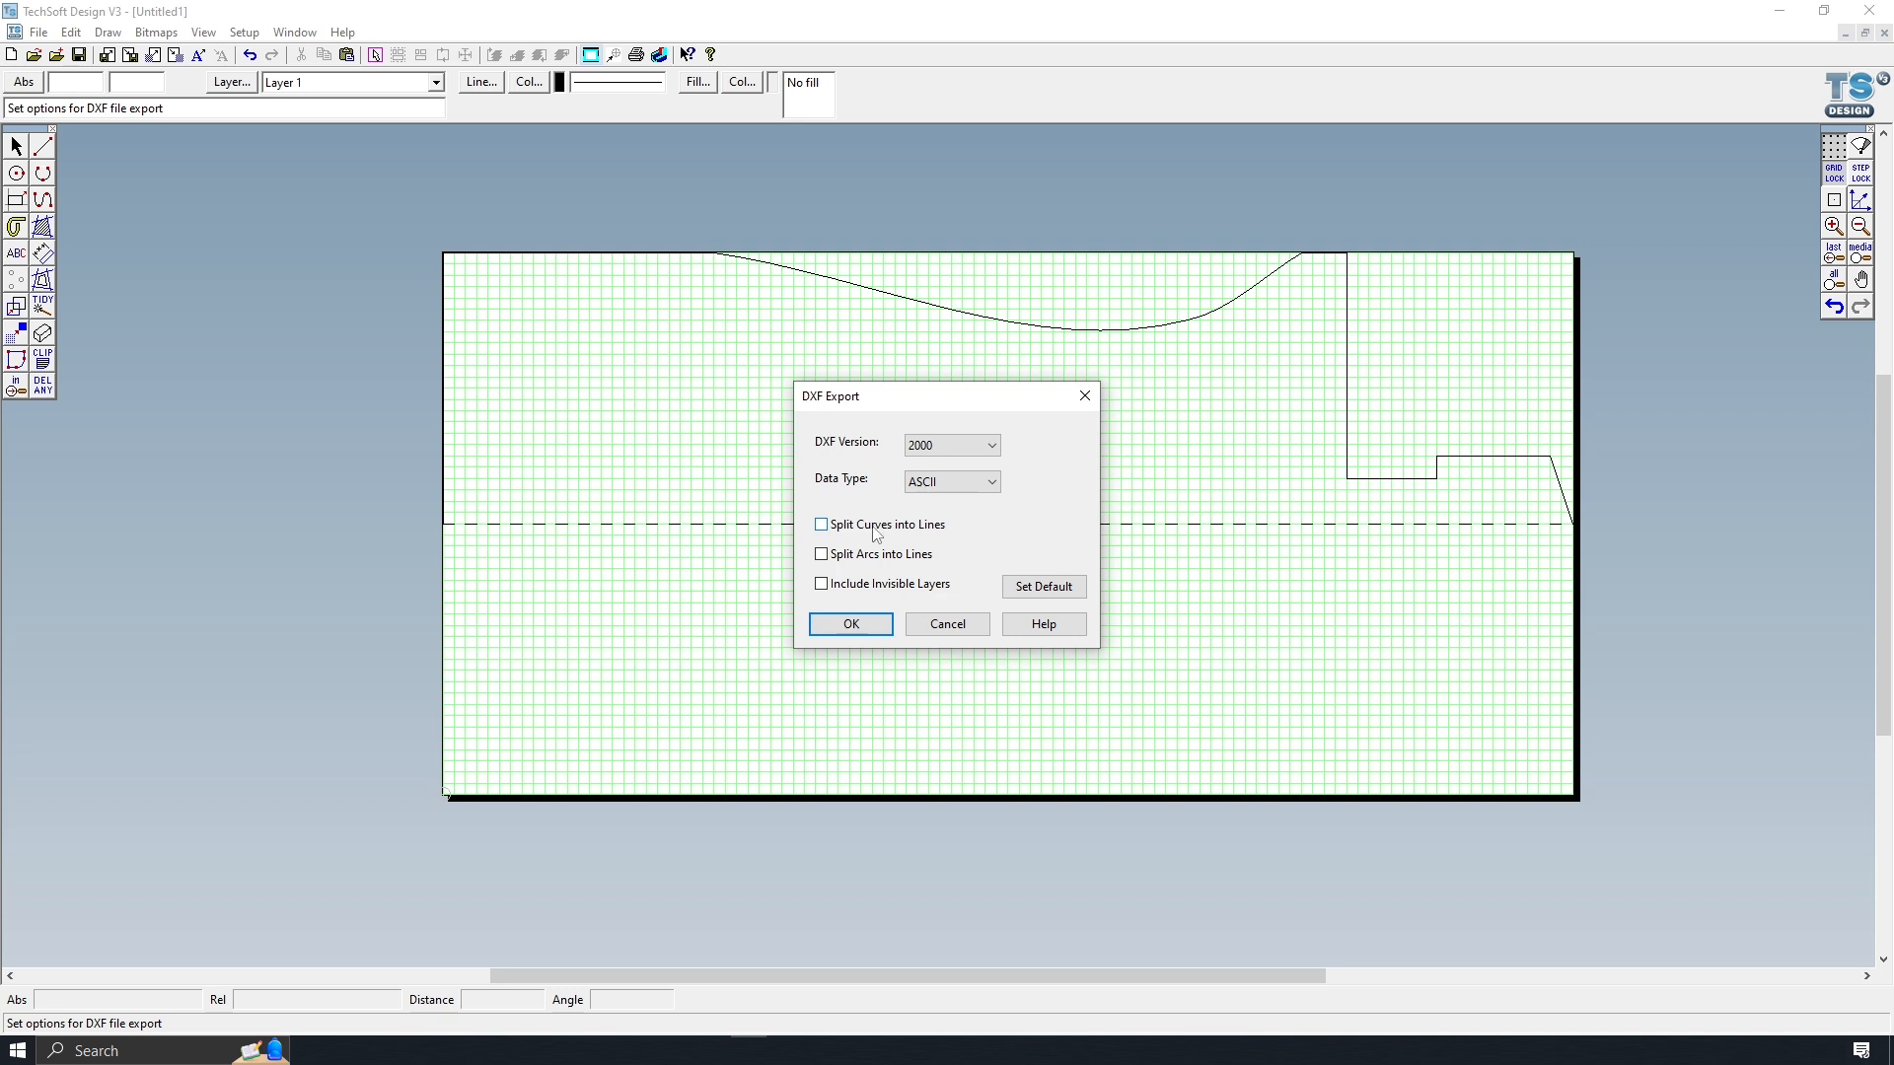
pyautogui.click(824, 526)
pyautogui.click(851, 625)
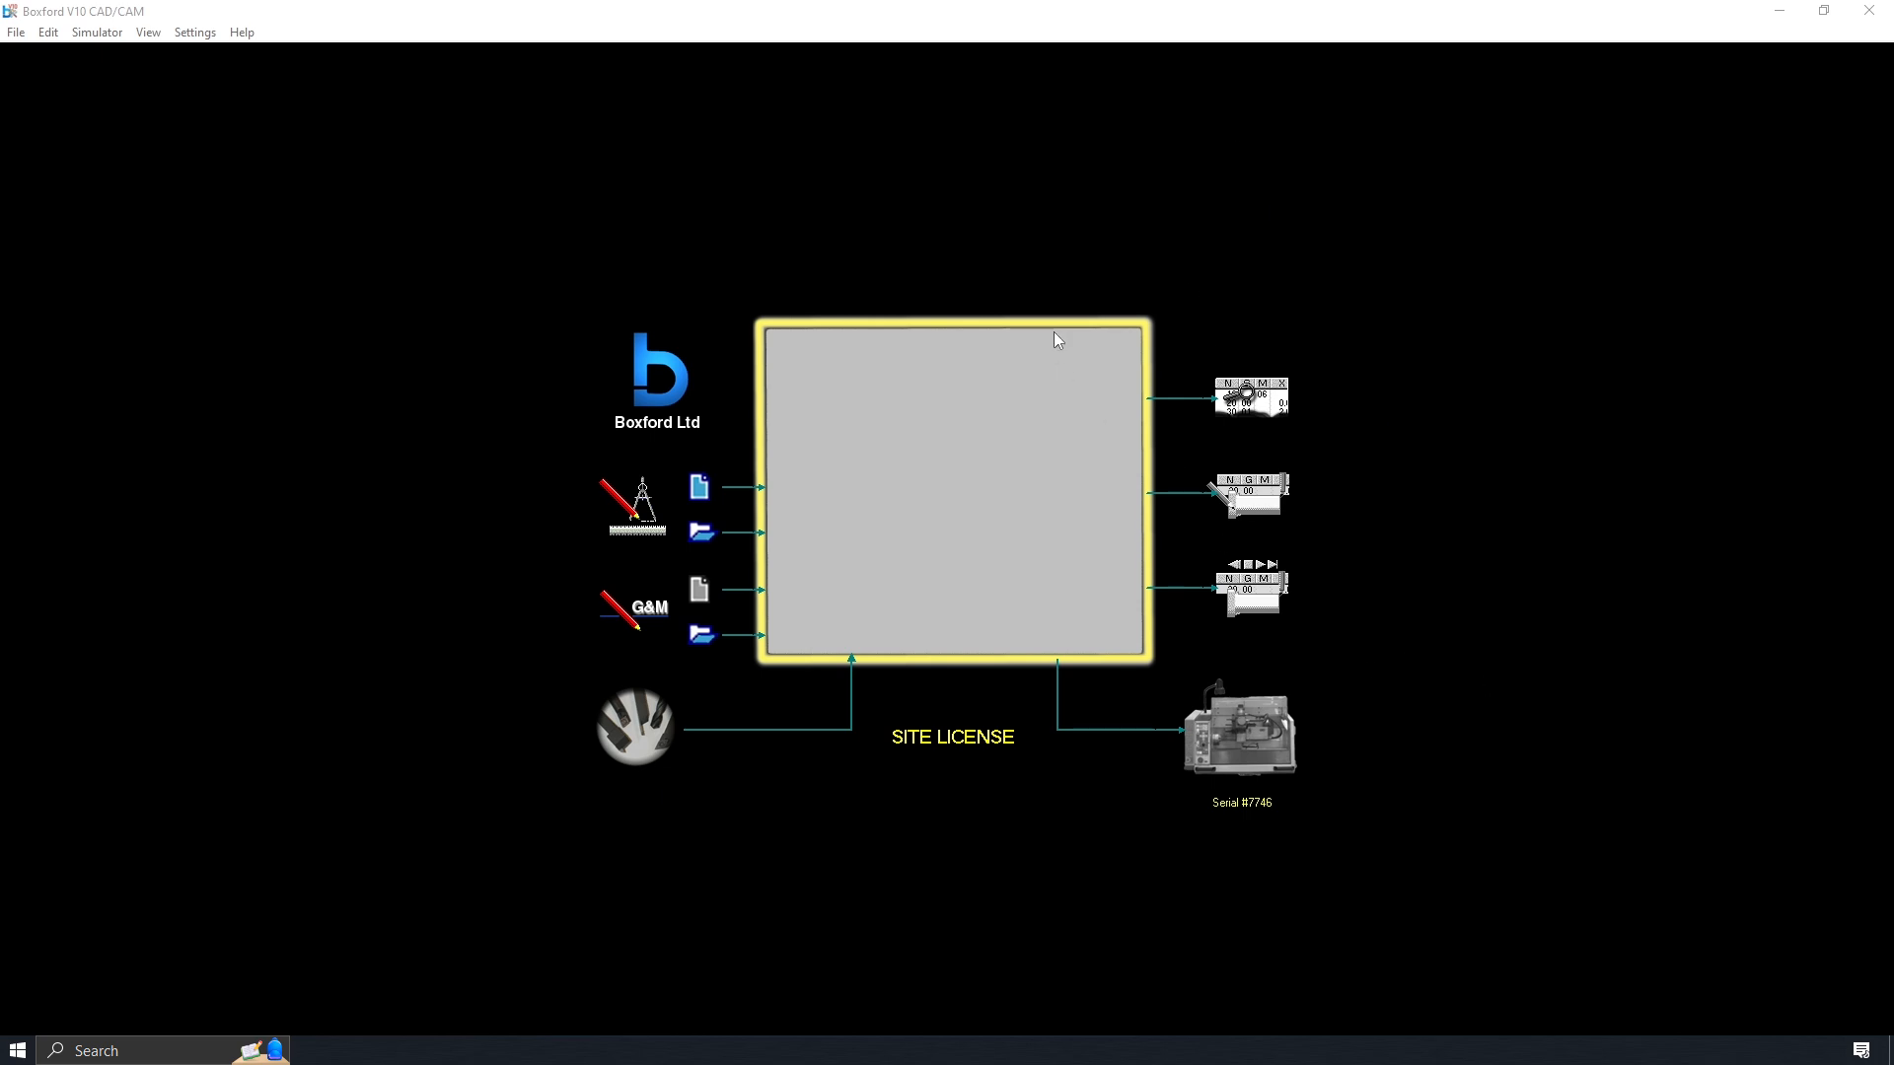
# - In Boxford V10 CAD/CAM, open "Stamp handle.dxf" from the TS DESIGN FILES folder as a DXF import
pyautogui.click(703, 533)
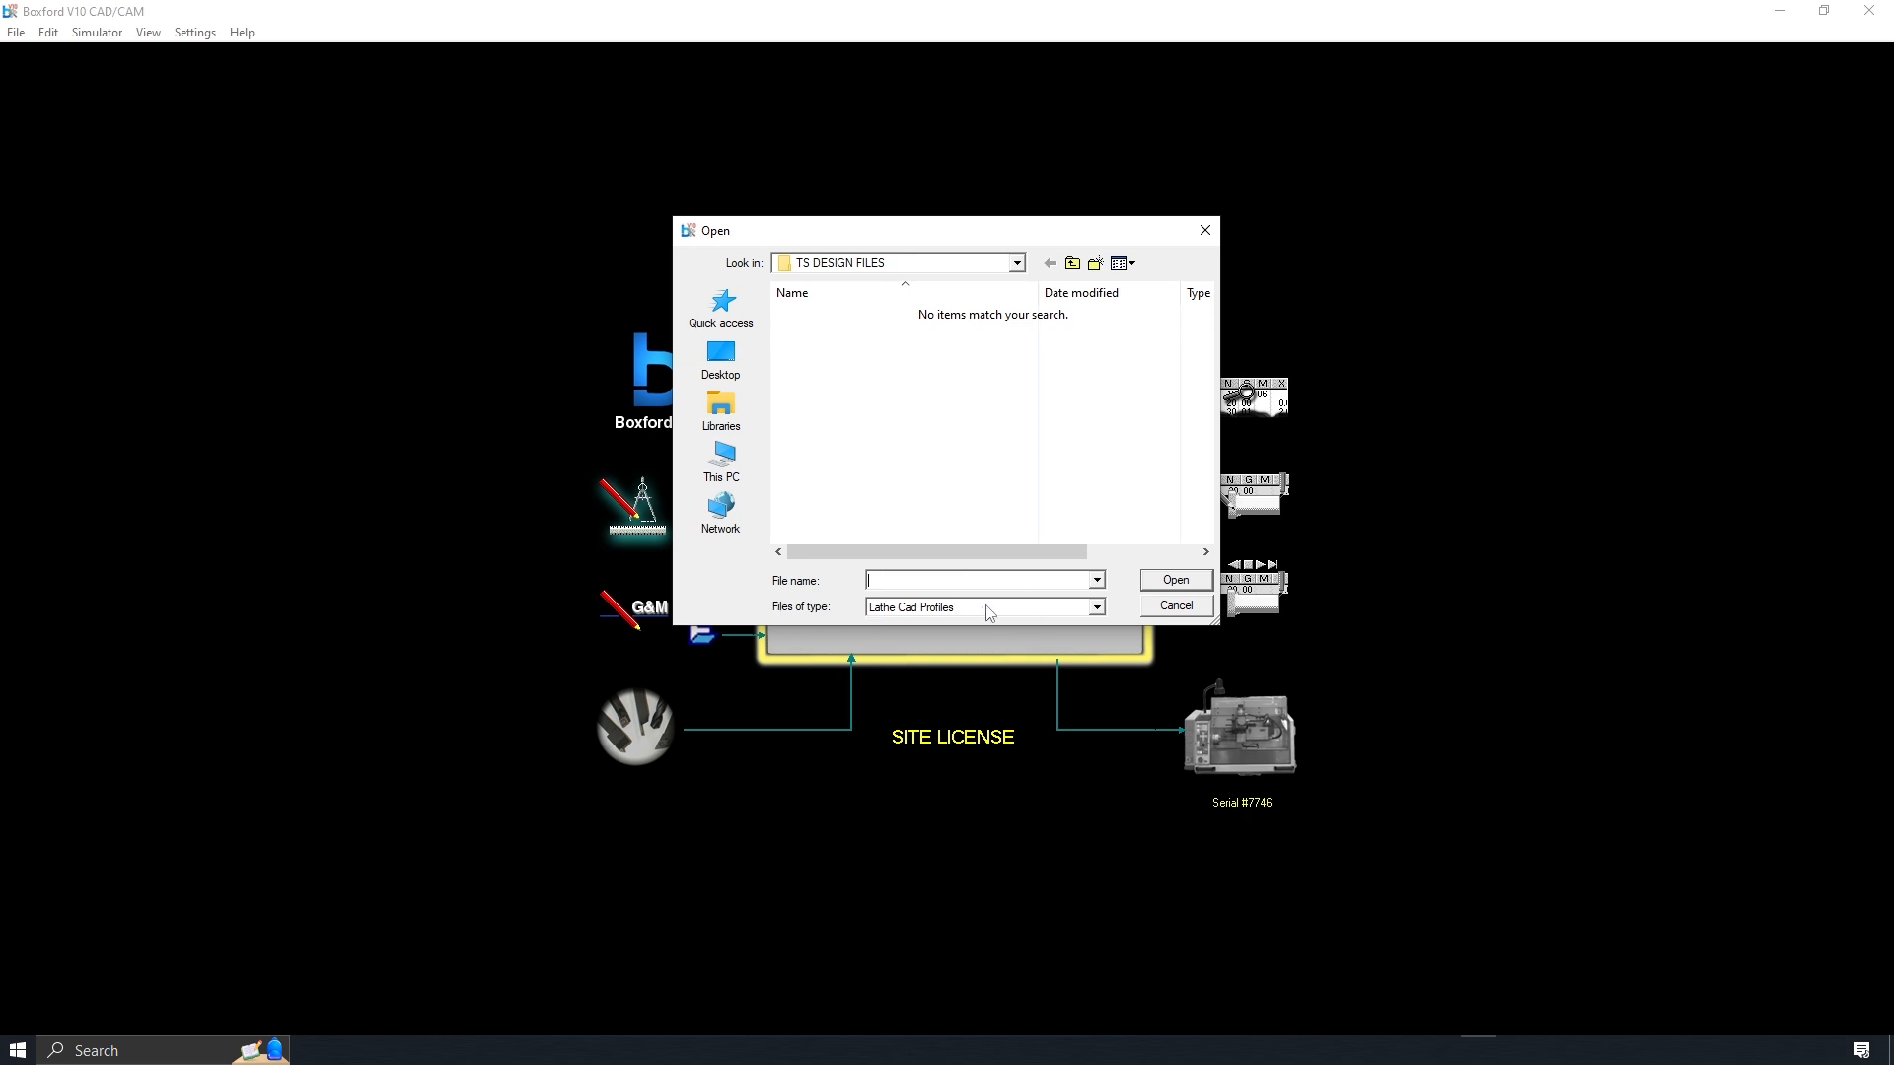
pyautogui.click(1094, 608)
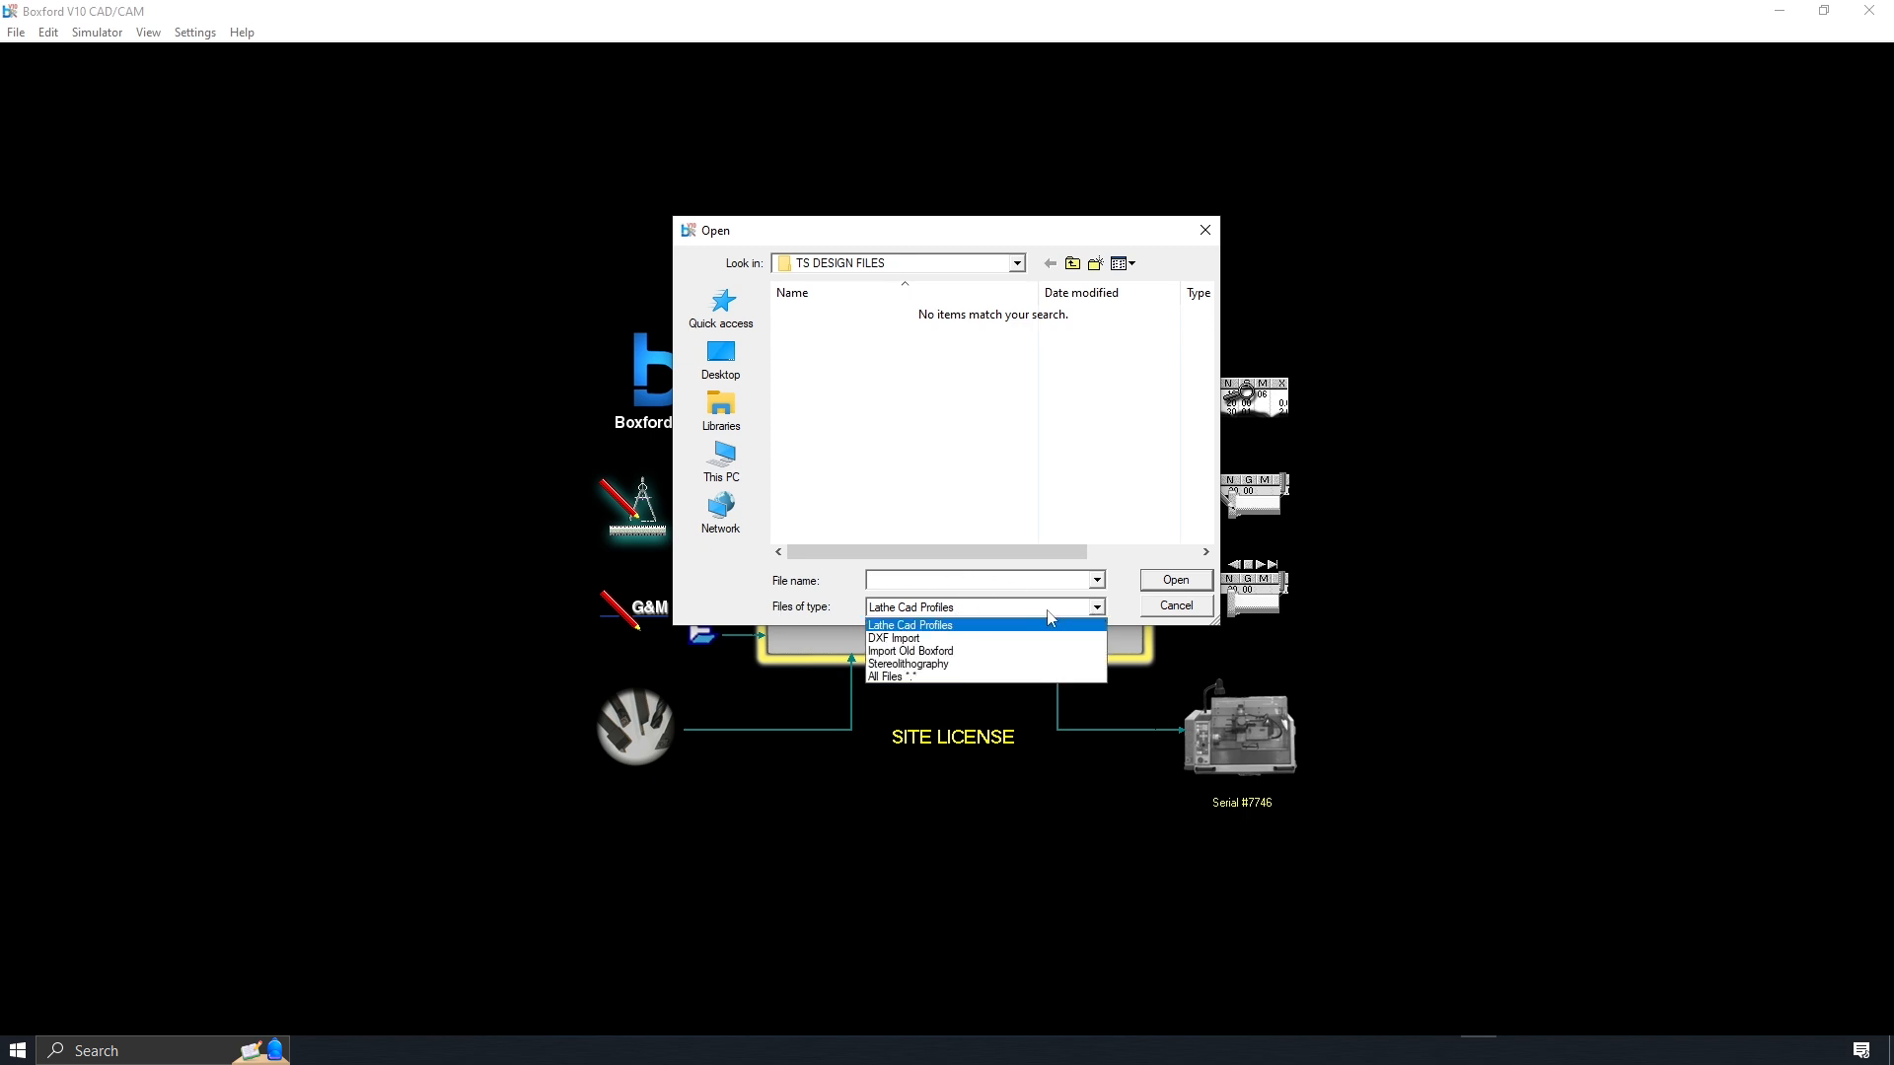
pyautogui.click(913, 639)
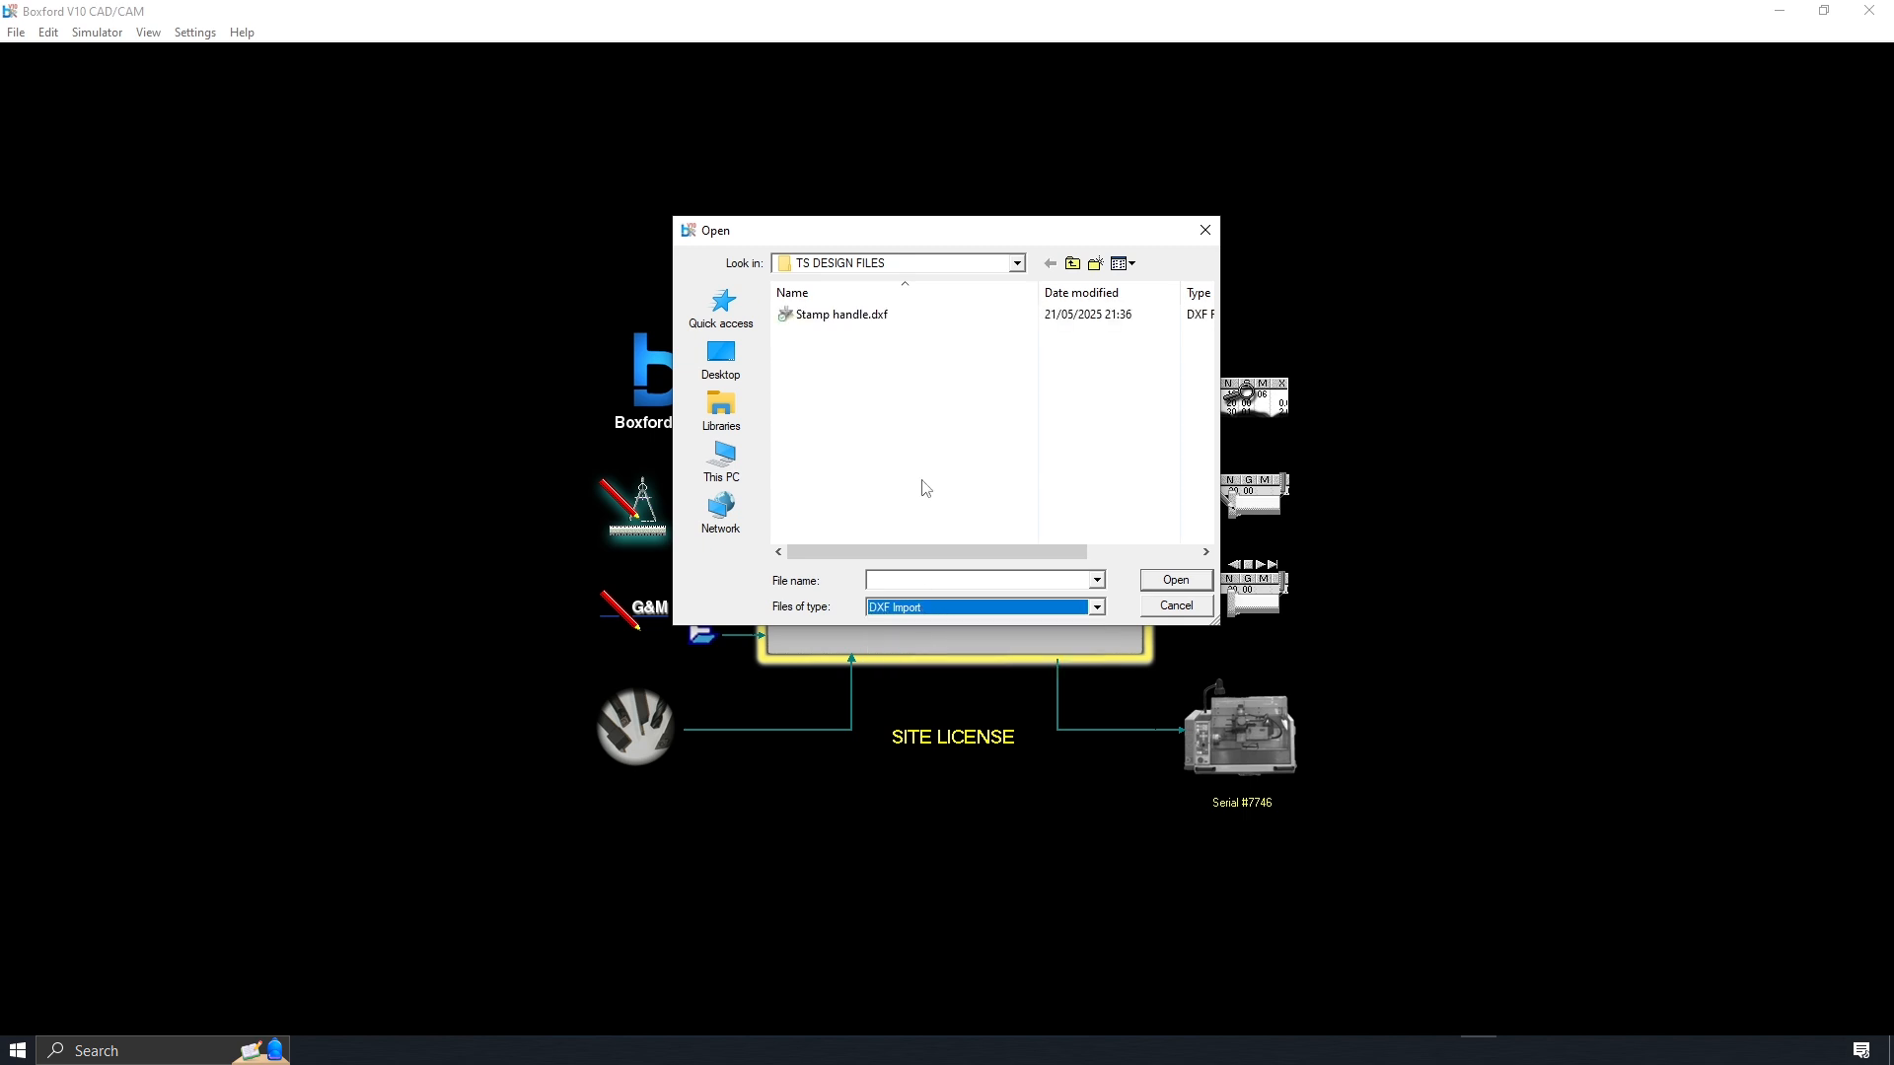
pyautogui.click(834, 317)
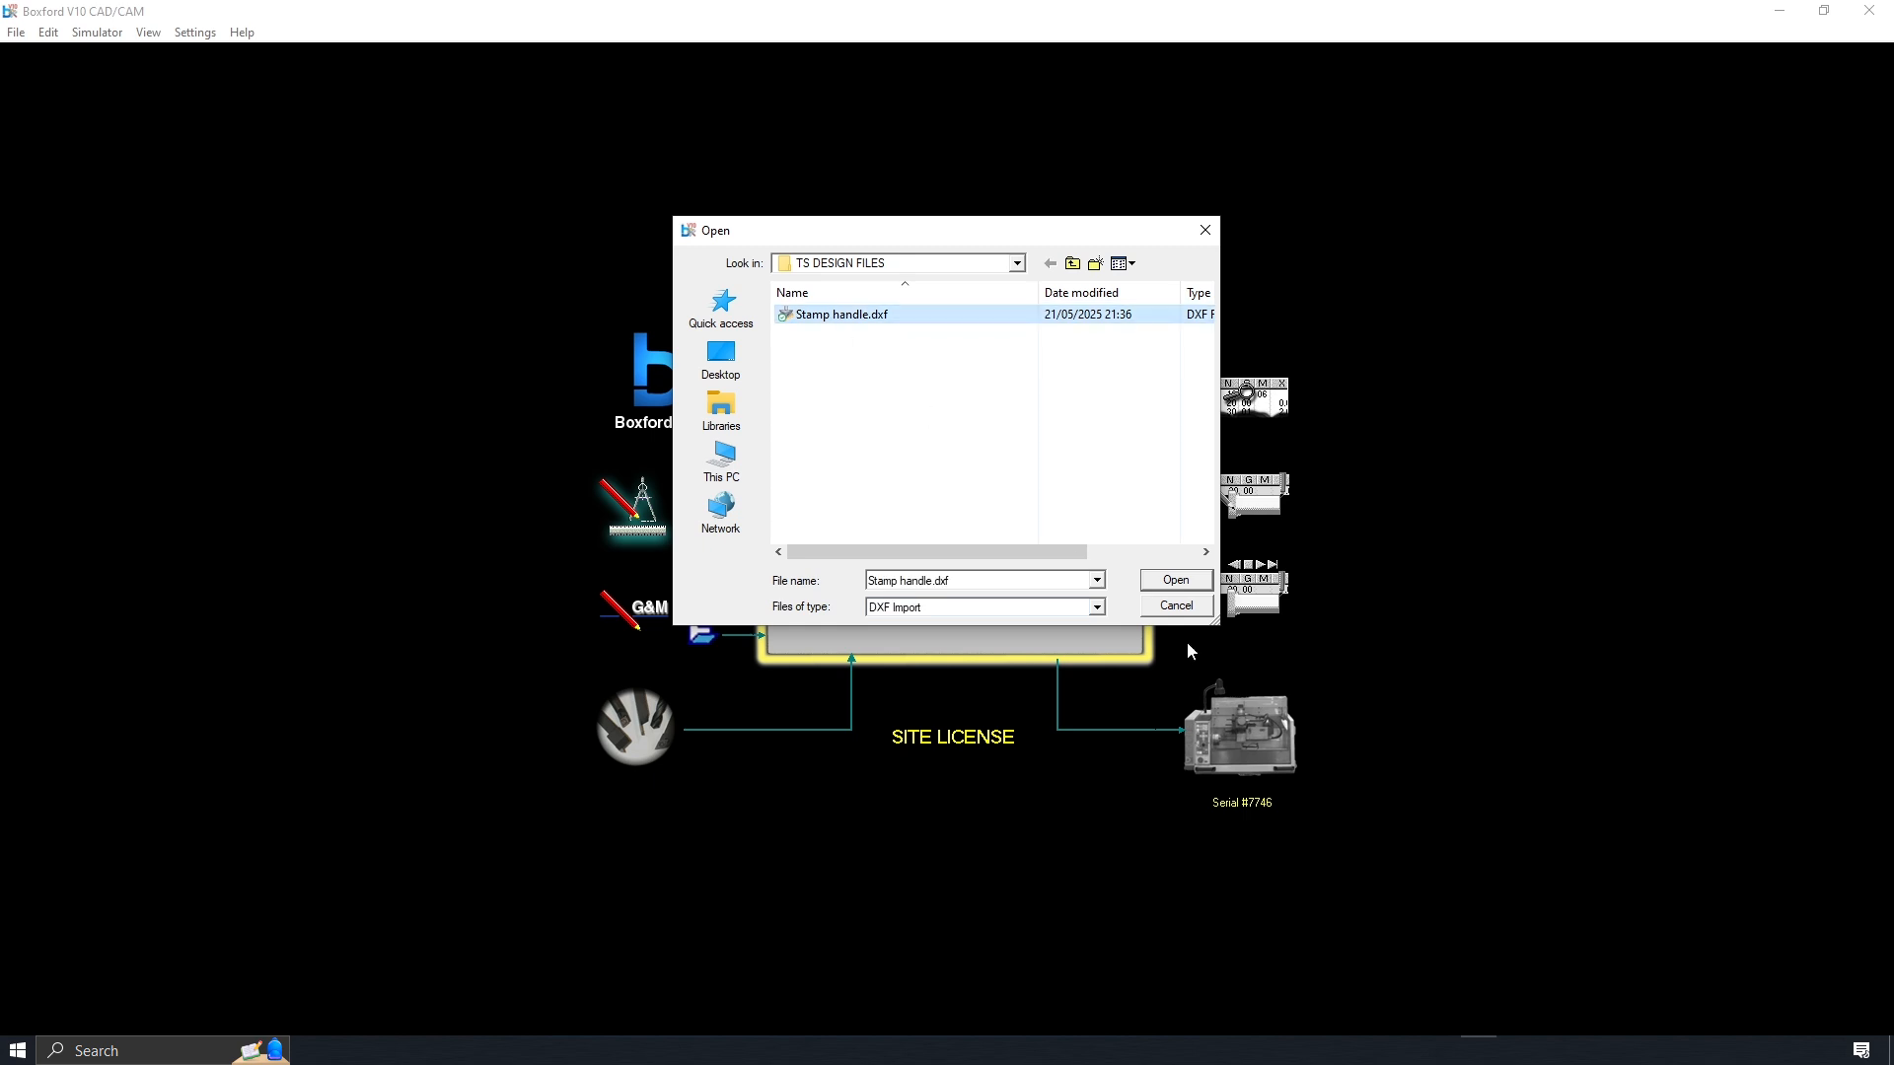
pyautogui.click(1176, 581)
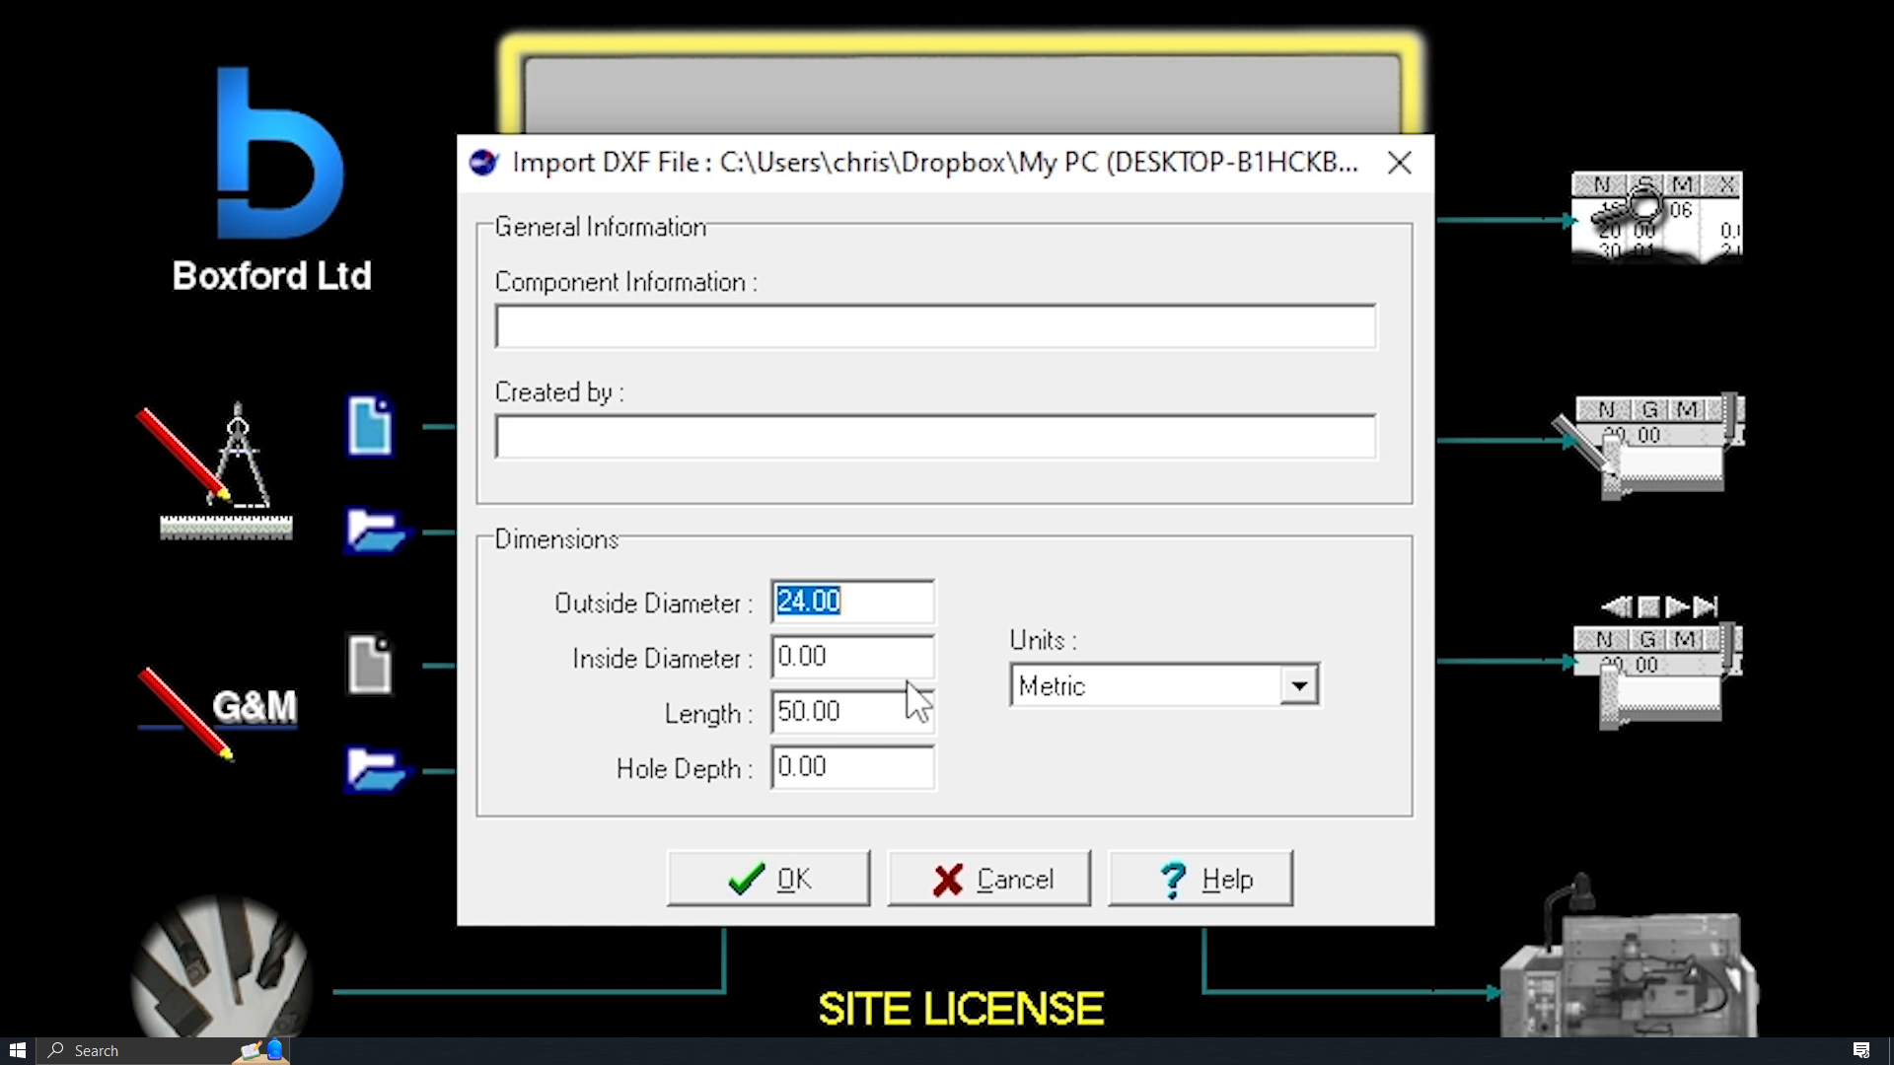
# - Set the component information to "Year12 Stamp Handle", enter the creator's name, and accept the DXF import
pyautogui.click(748, 321)
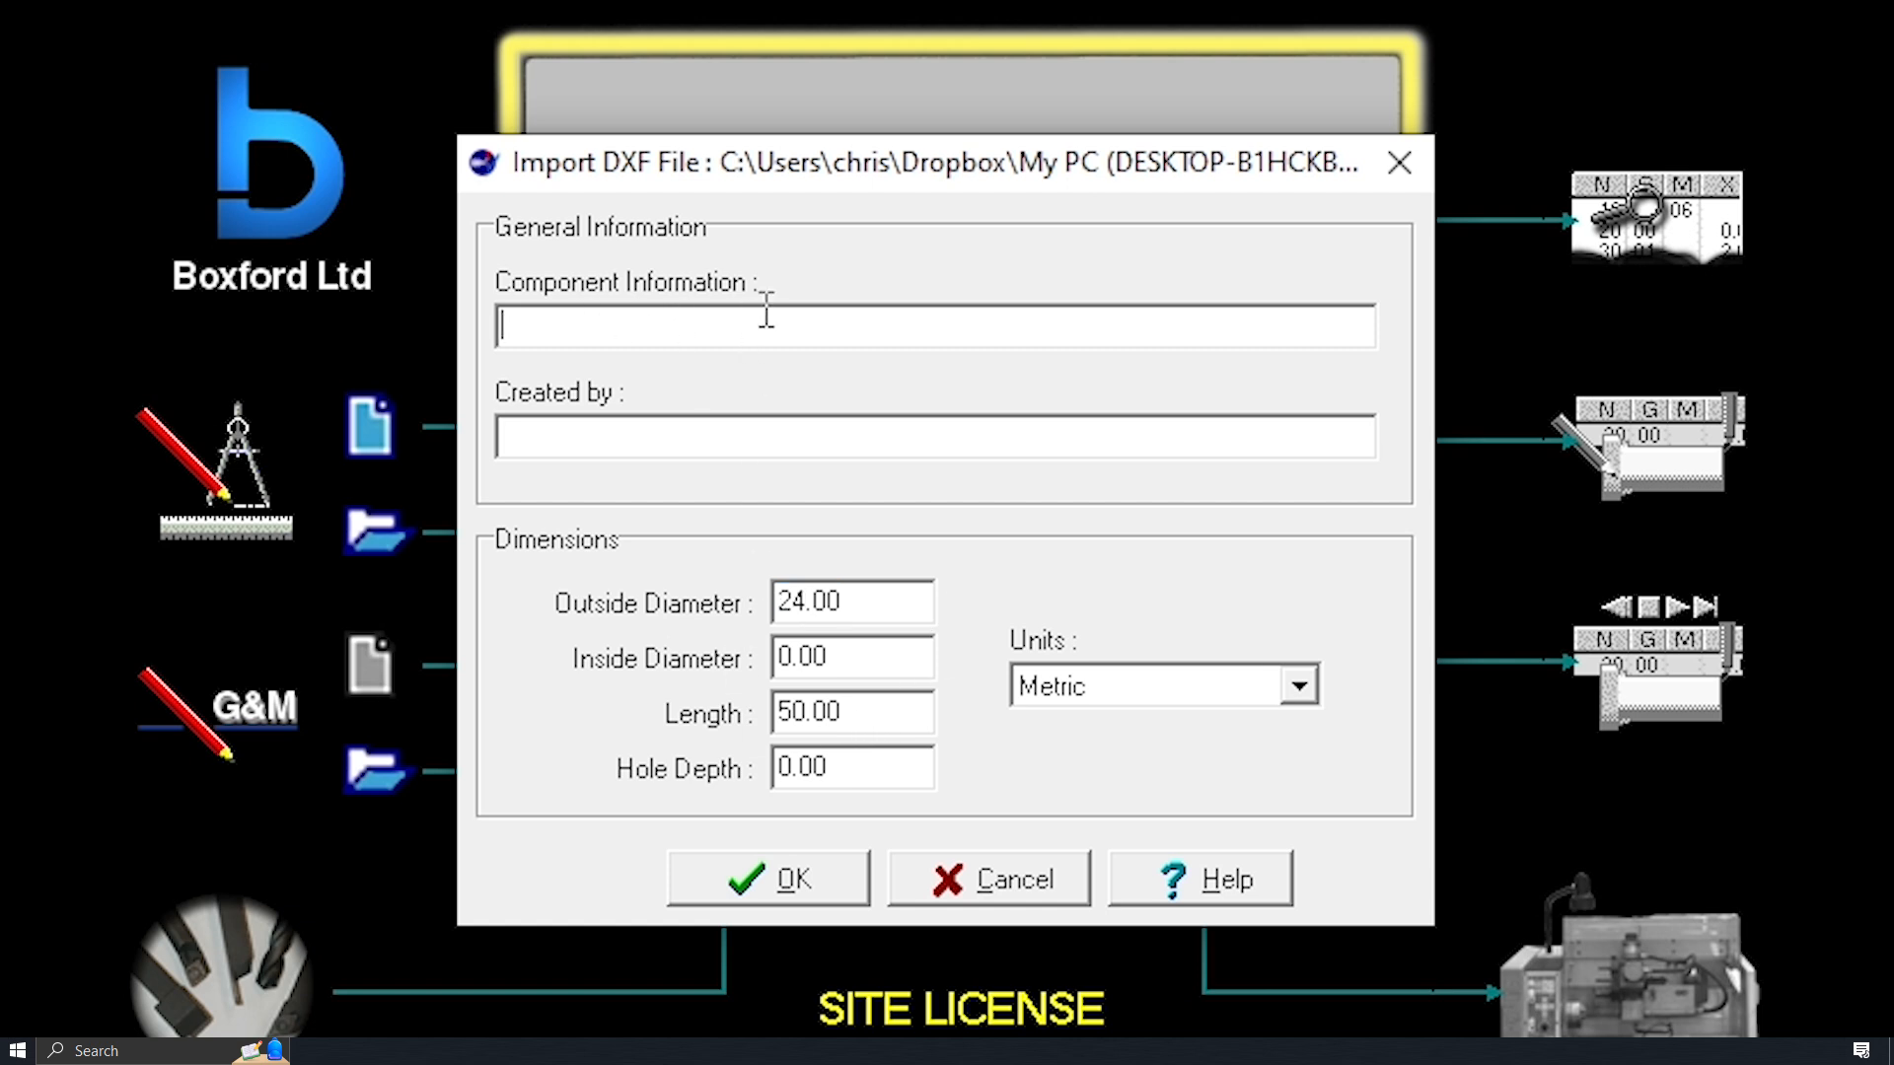
pyautogui.write('Year12 St')
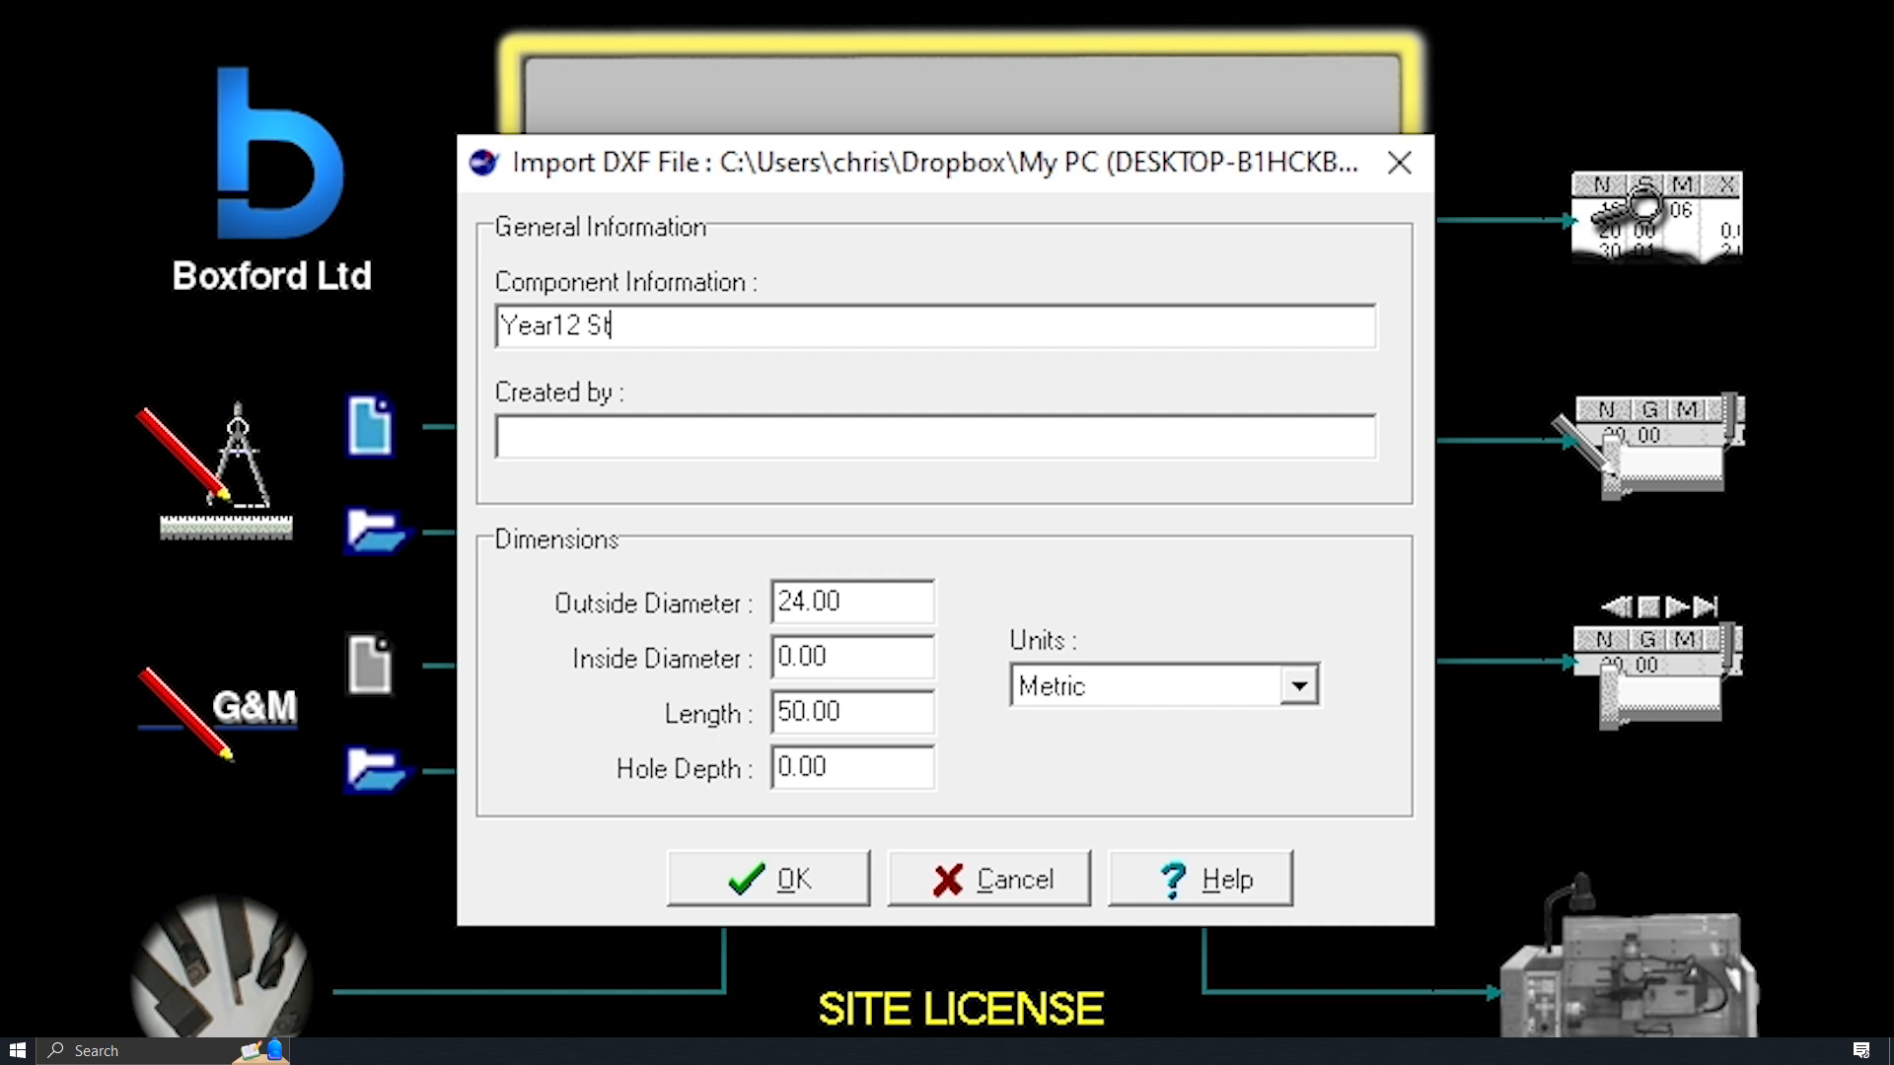
pyautogui.write('amp Handle')
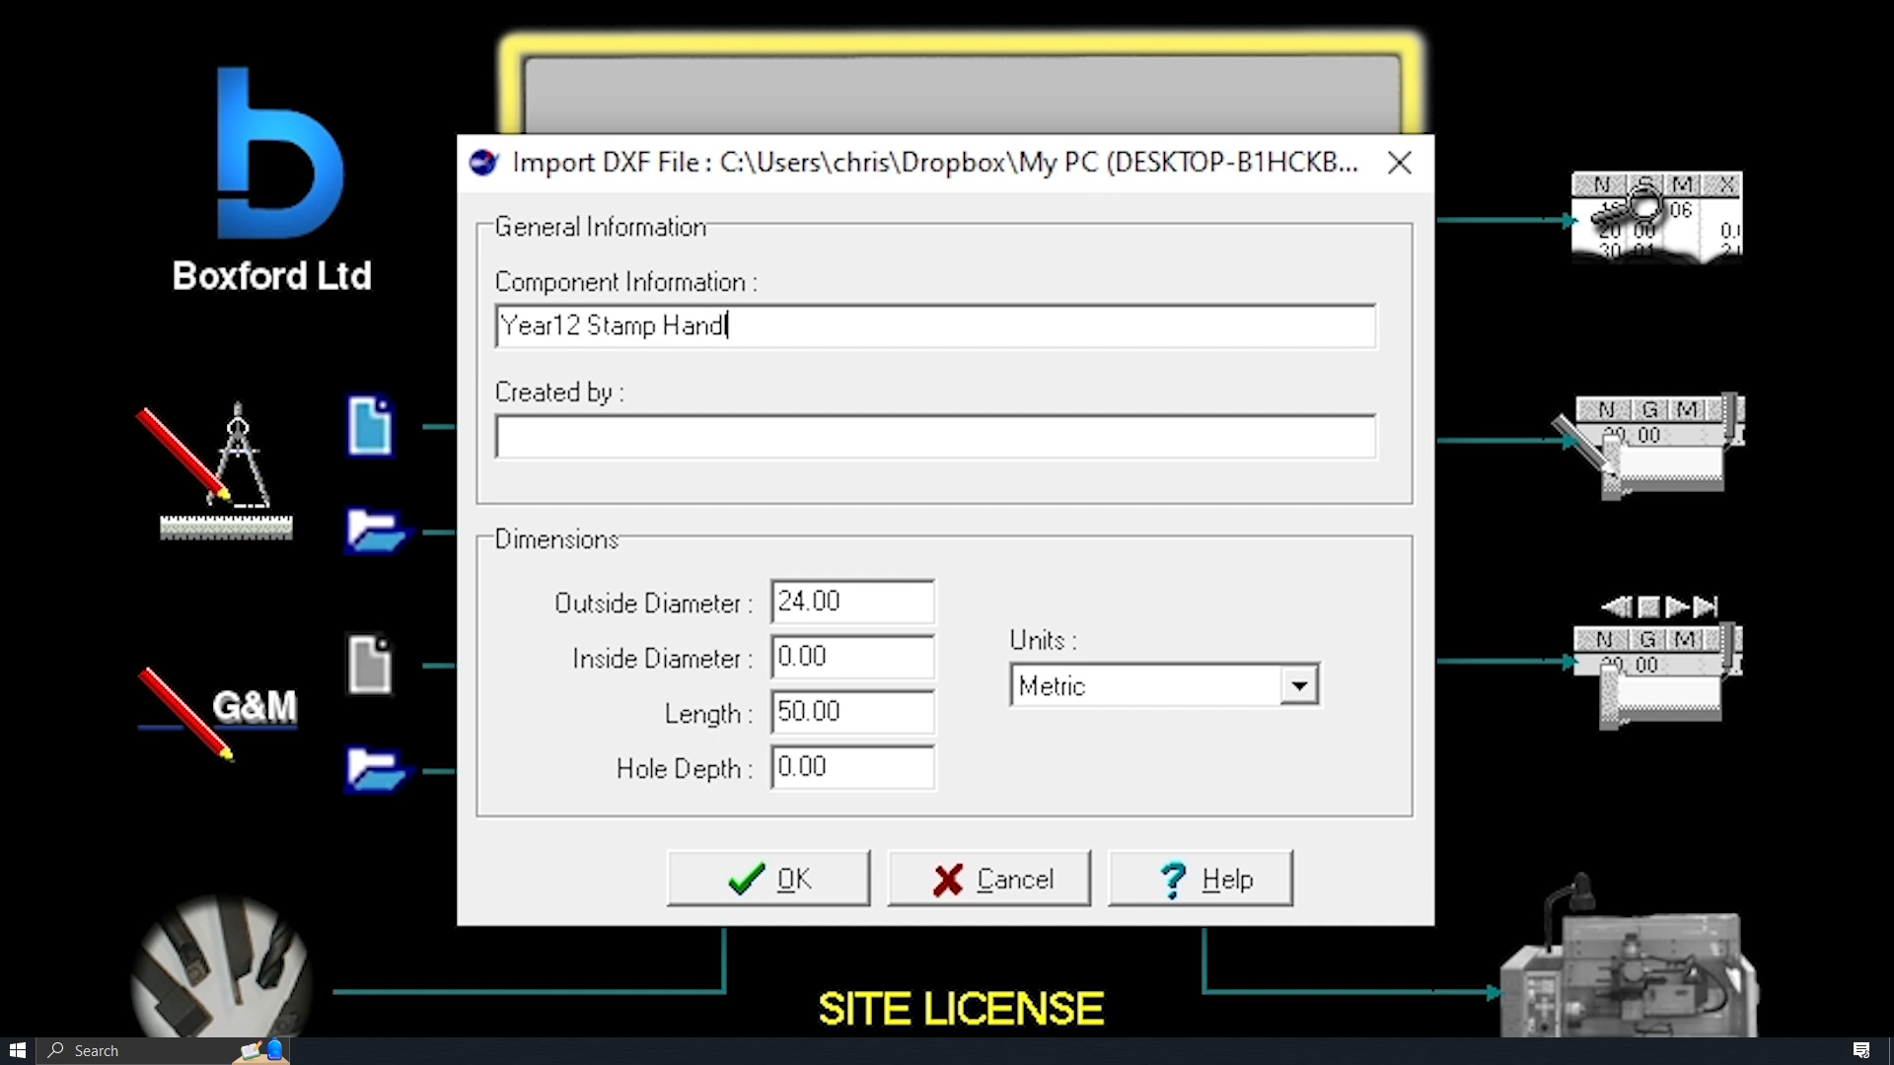
pyautogui.click(704, 434)
pyautogui.write('Mr Fay')
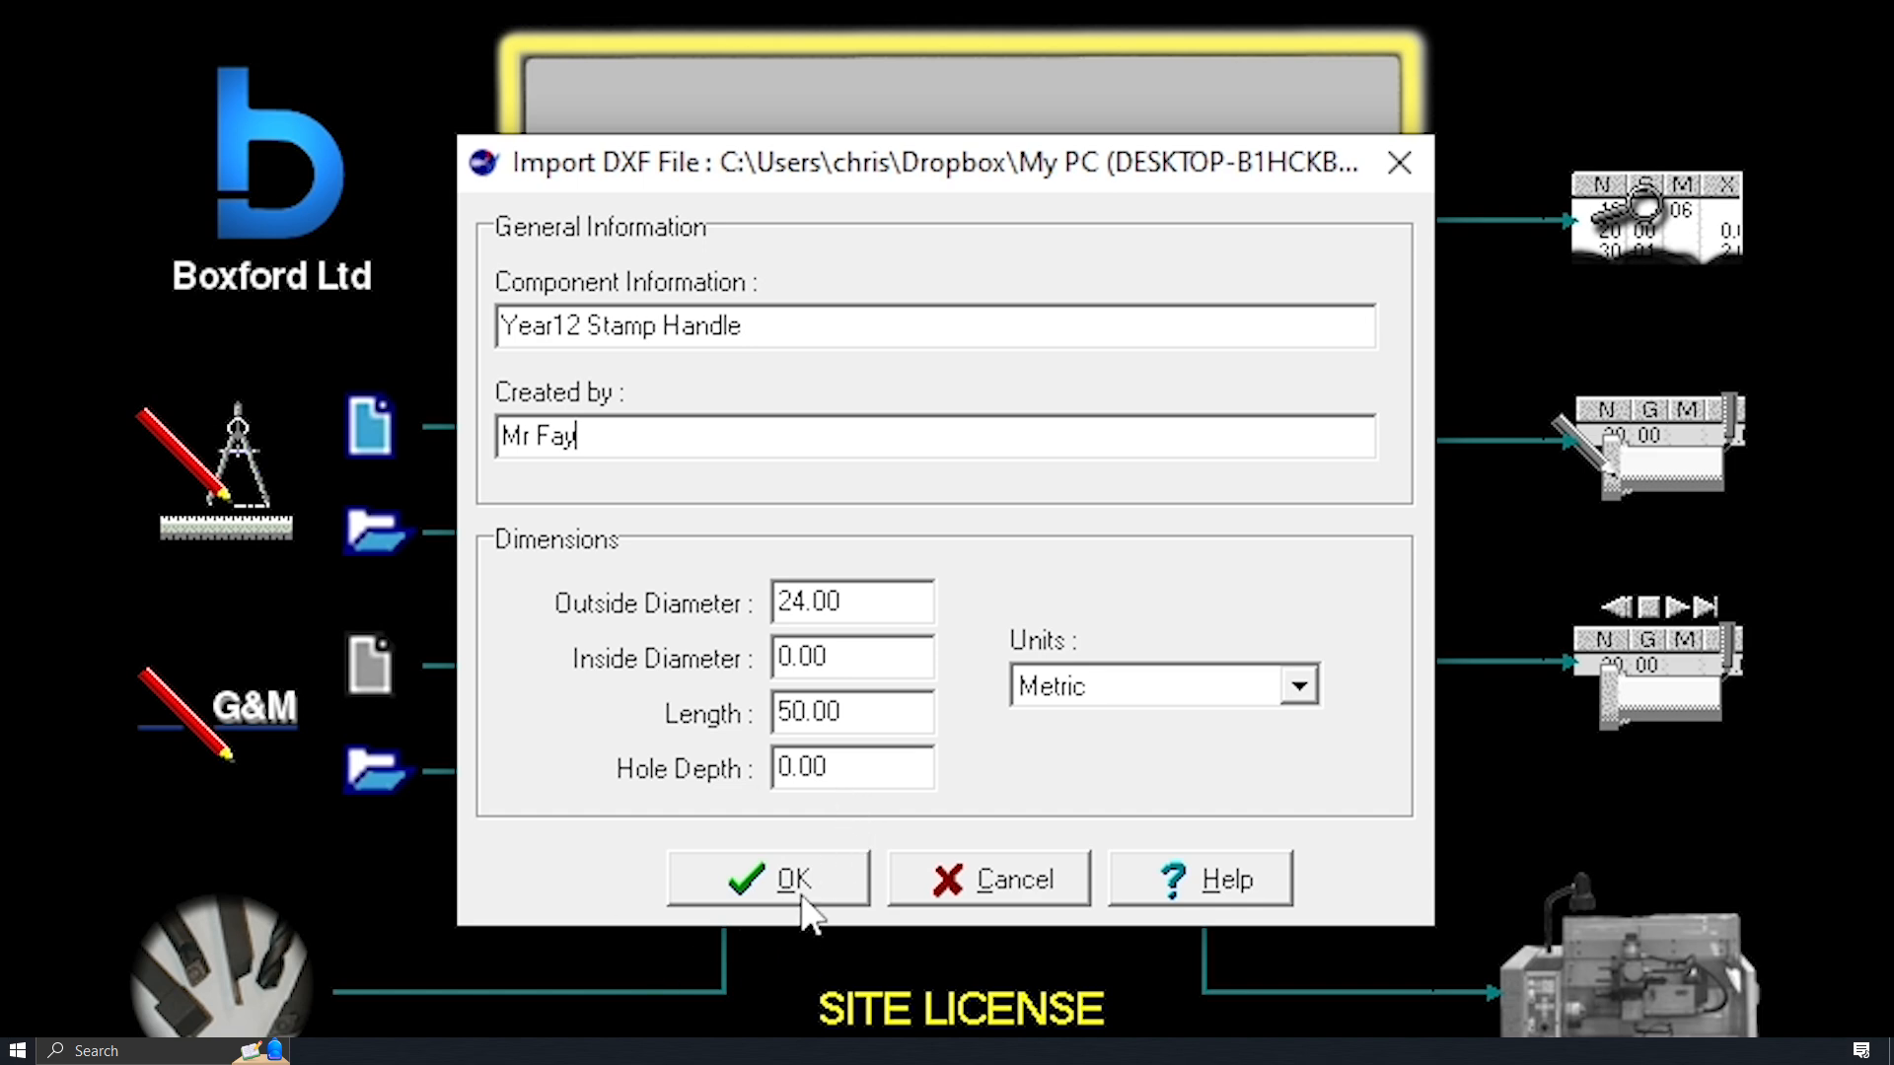
pyautogui.click(801, 878)
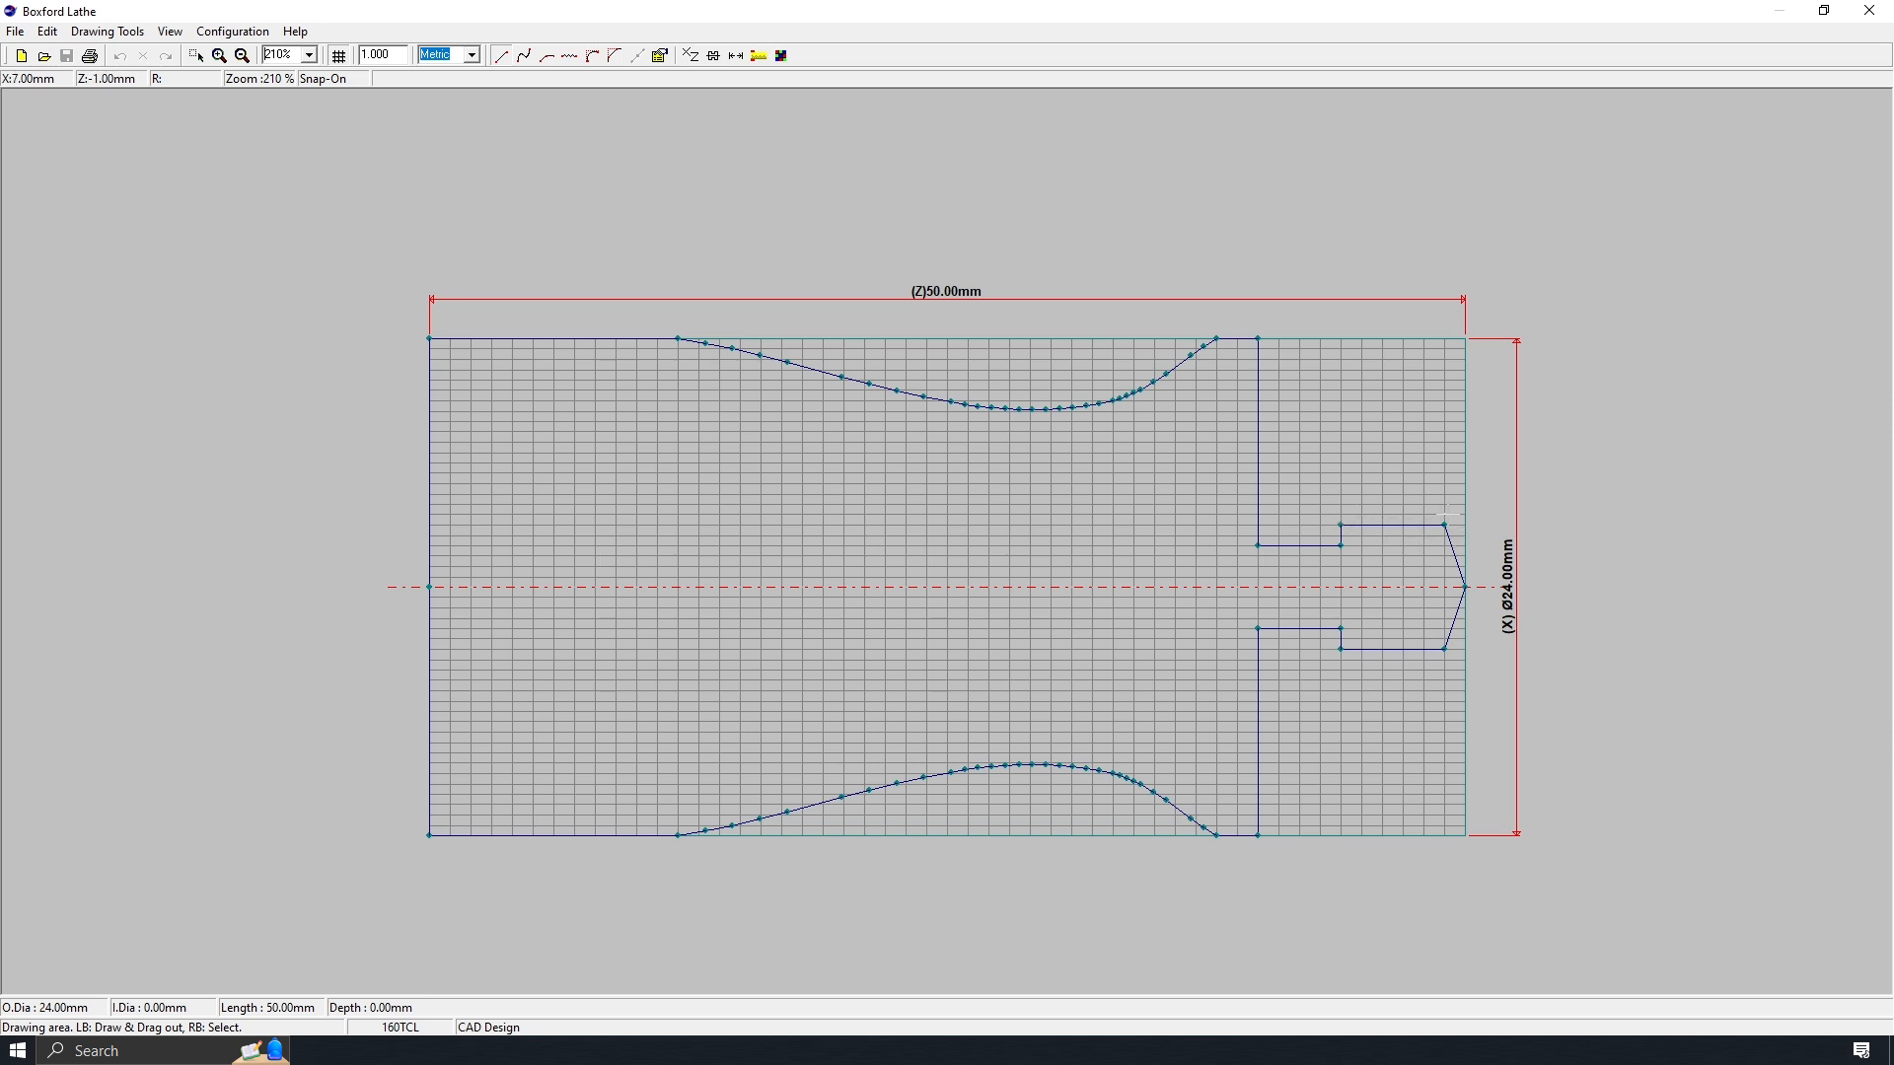
# - Convert the horizontal line of the pointed end section into a right-handed thread with a pitch of 1 mm
pyautogui.rightClick(1386, 525)
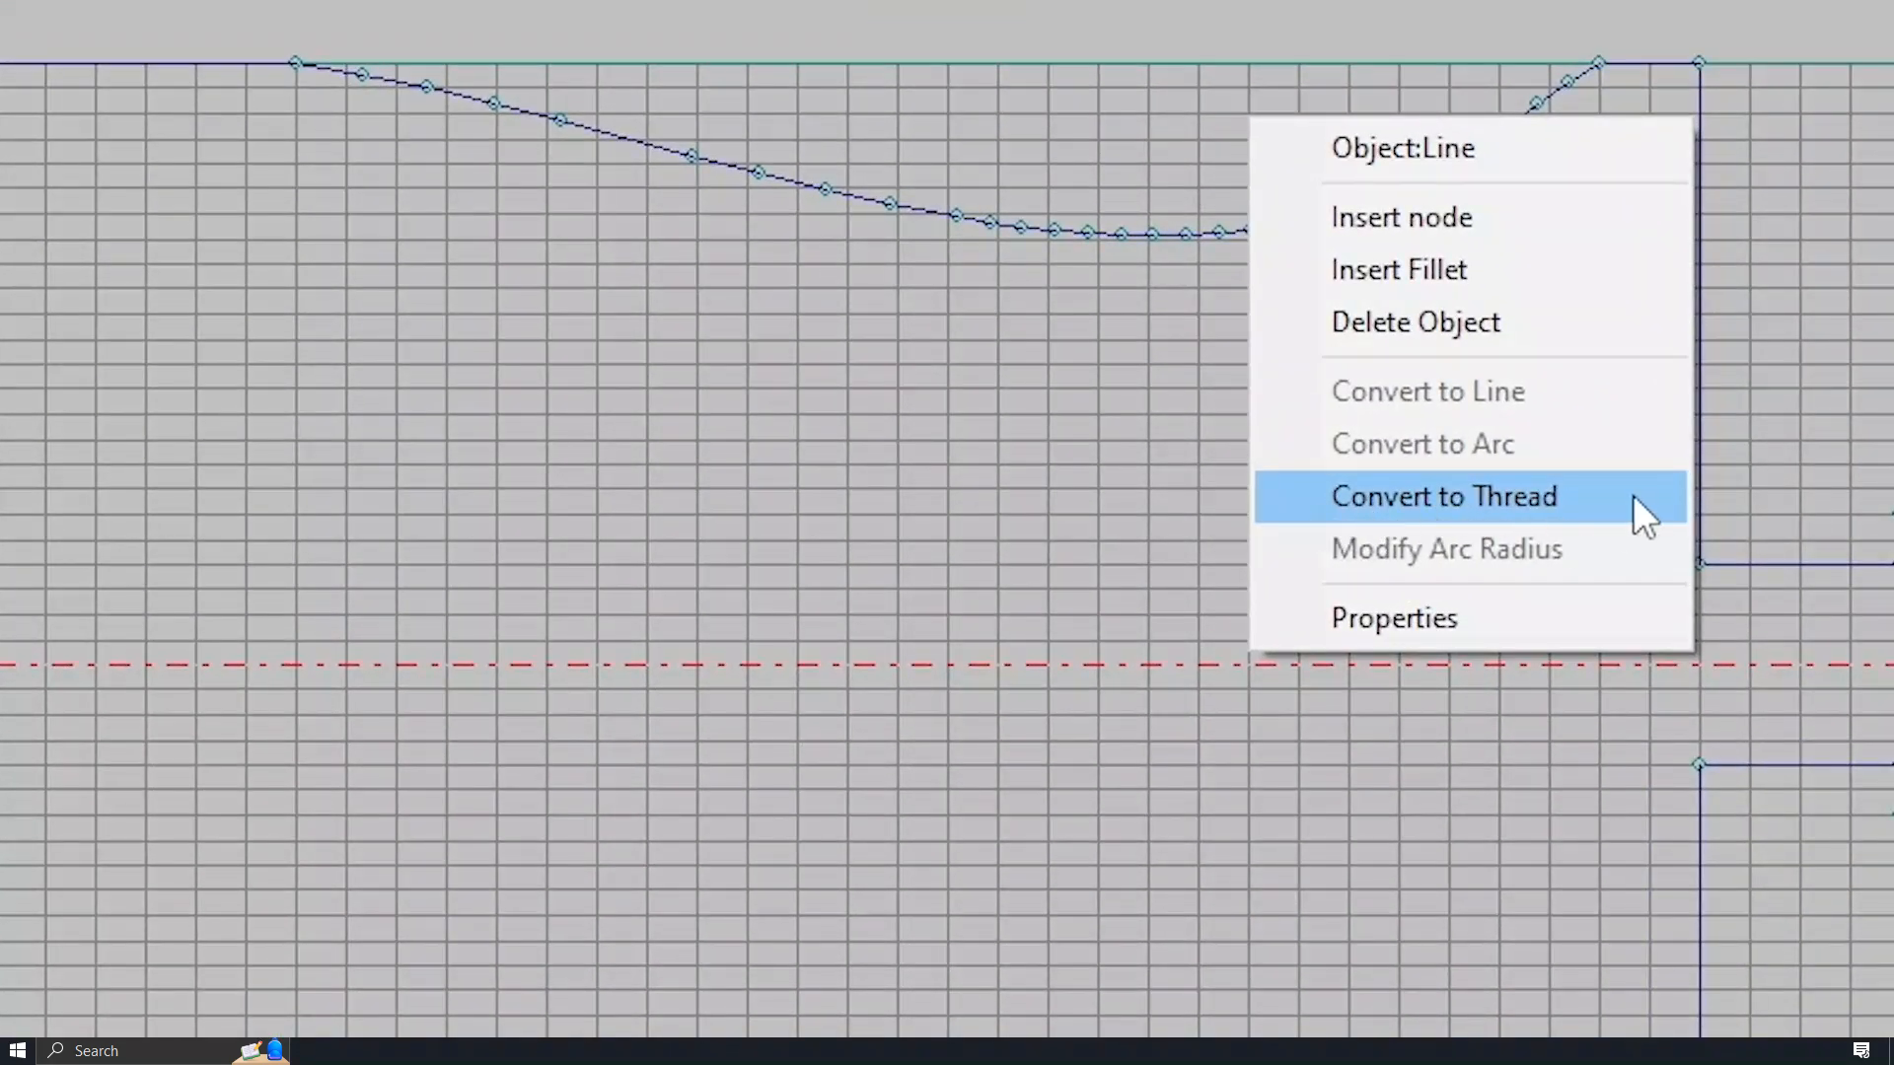
pyautogui.click(1428, 512)
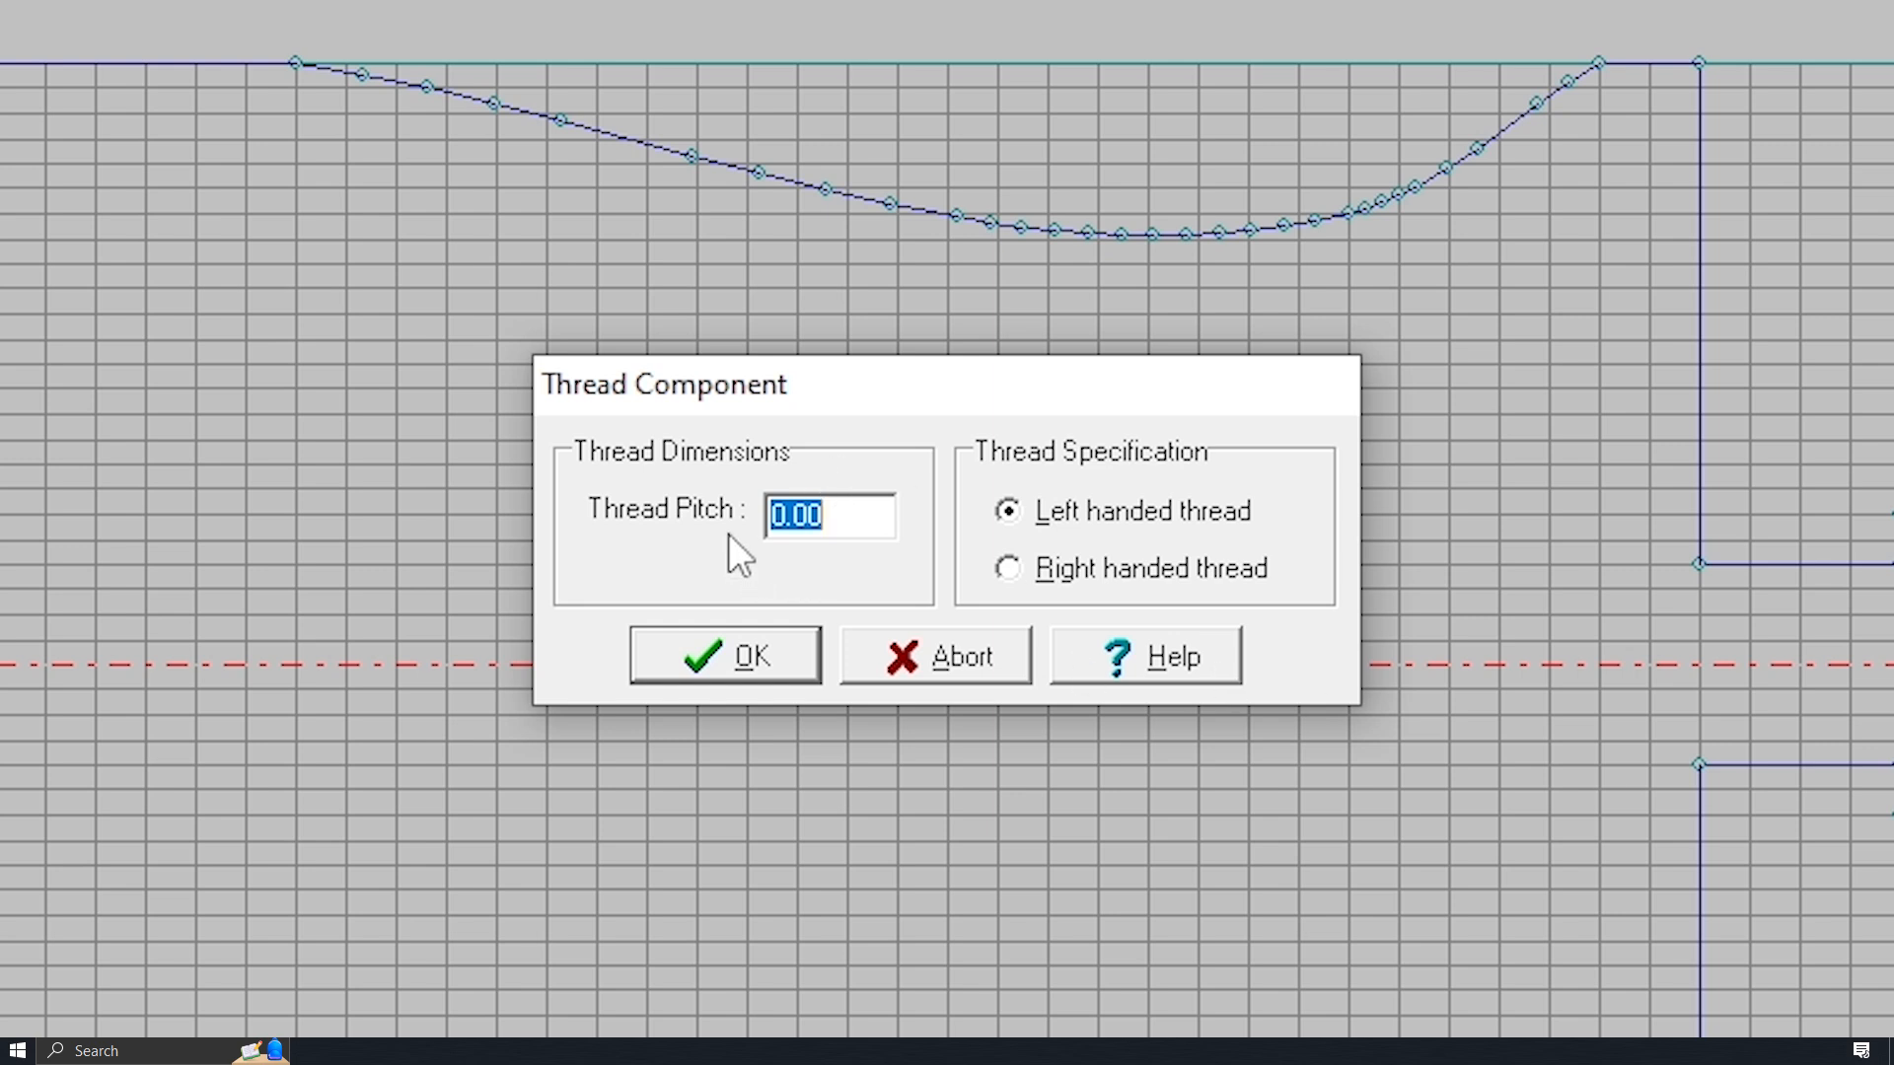
pyautogui.write('1')
pyautogui.click(1010, 569)
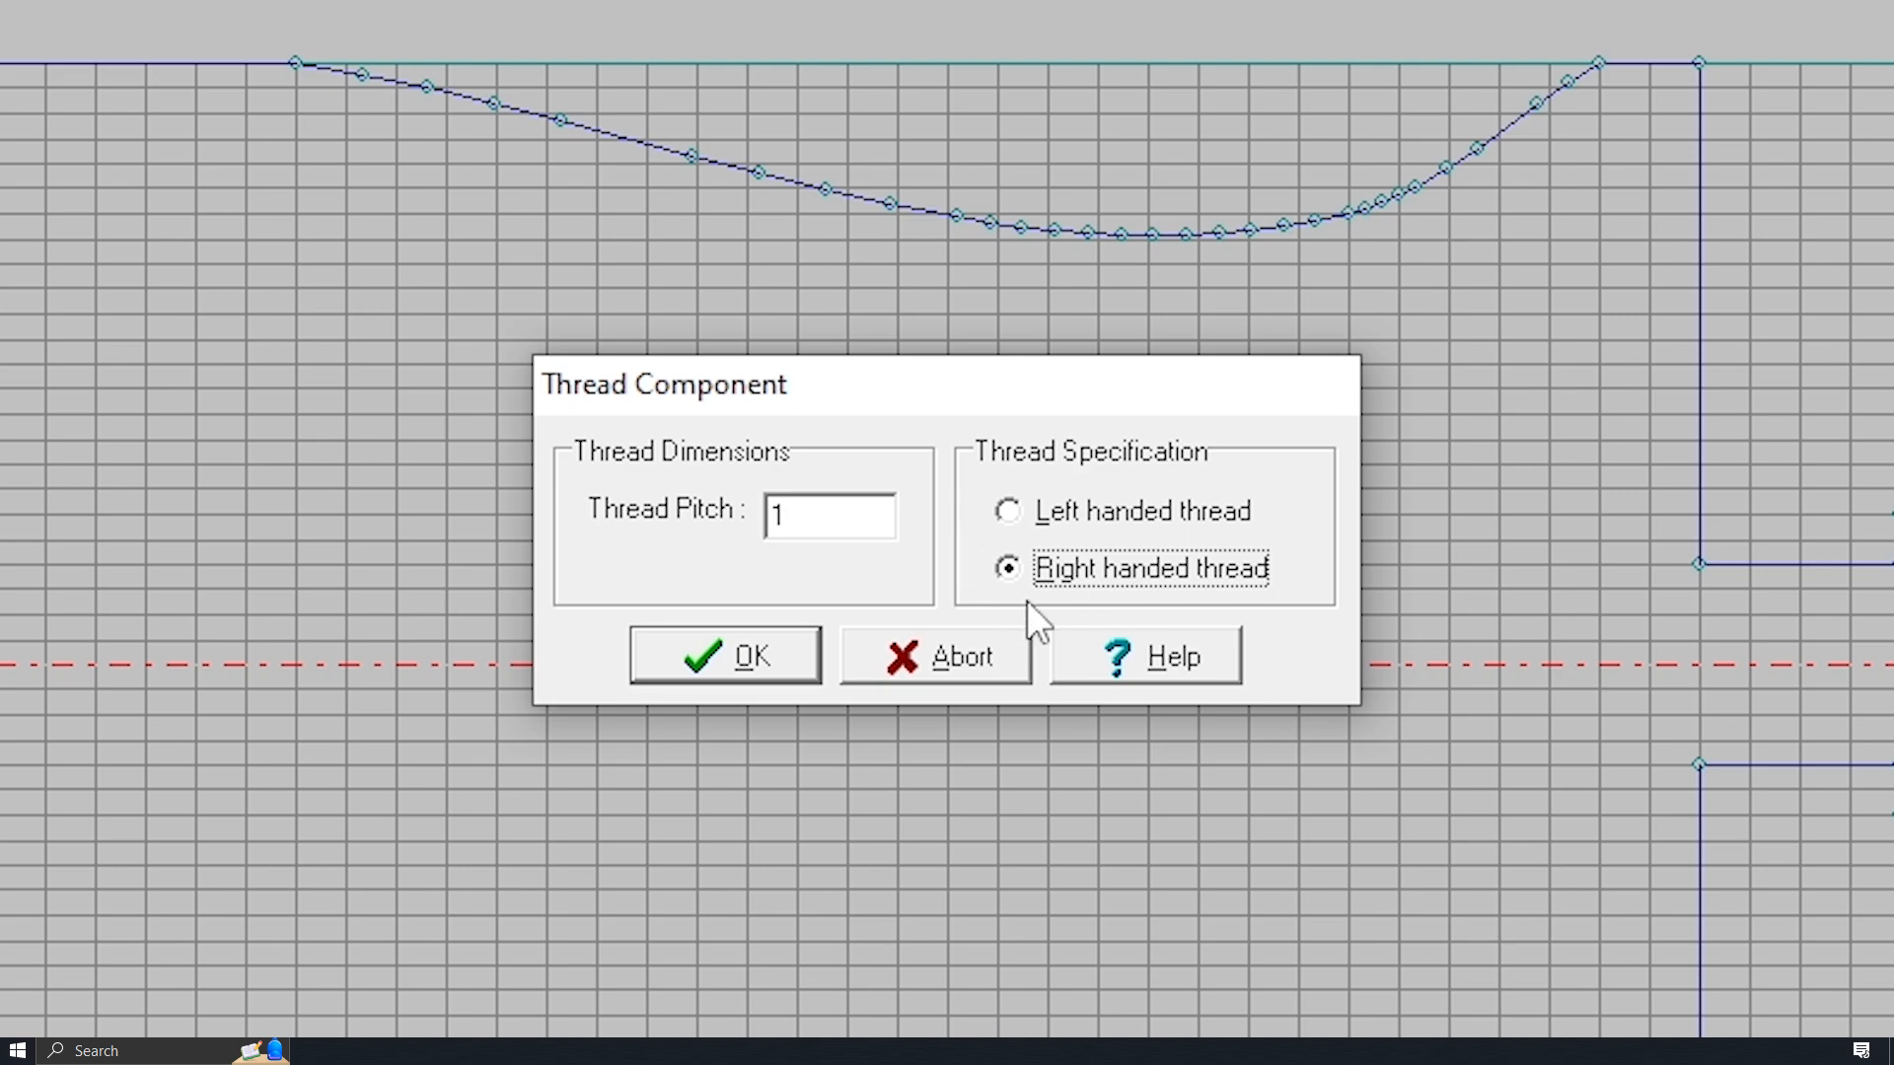
pyautogui.click(750, 659)
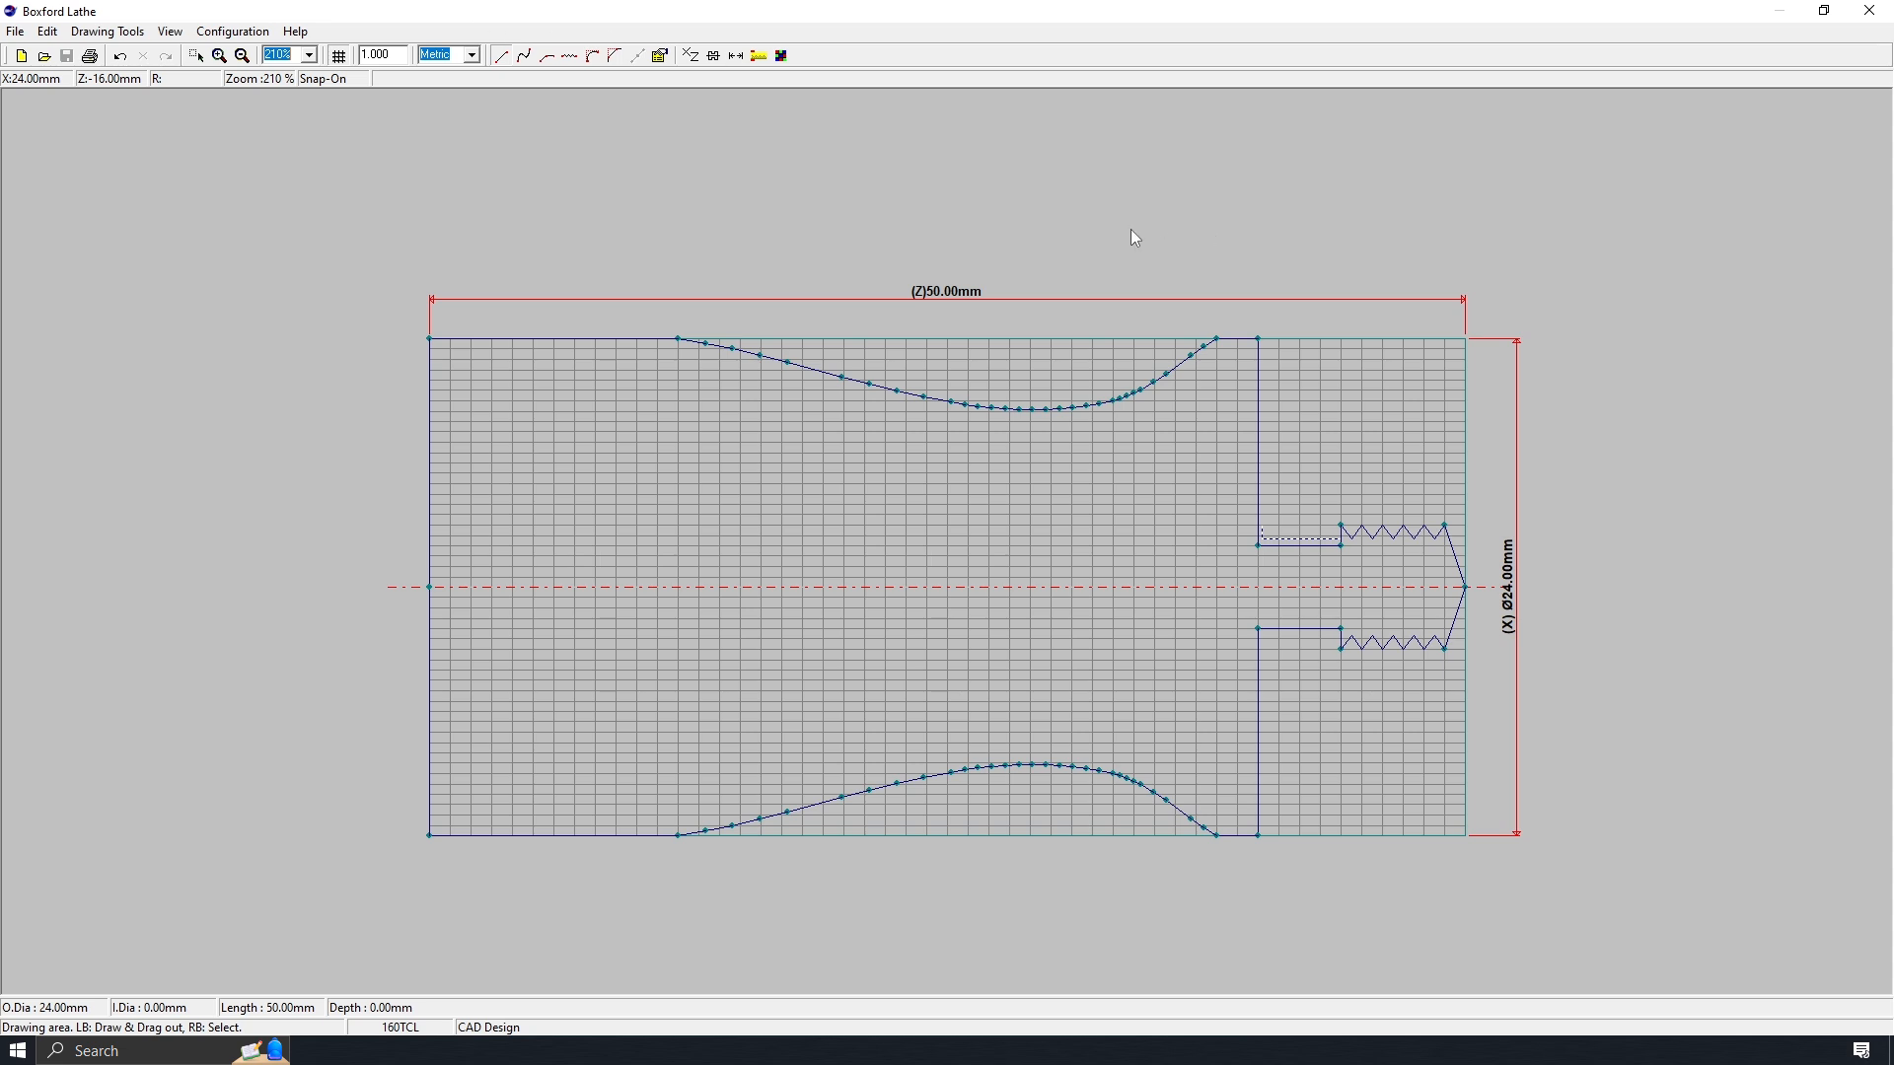
# - Launch the 3D render, inspect the handle and its pointed end full-screen, and close the render
pyautogui.click(170, 33)
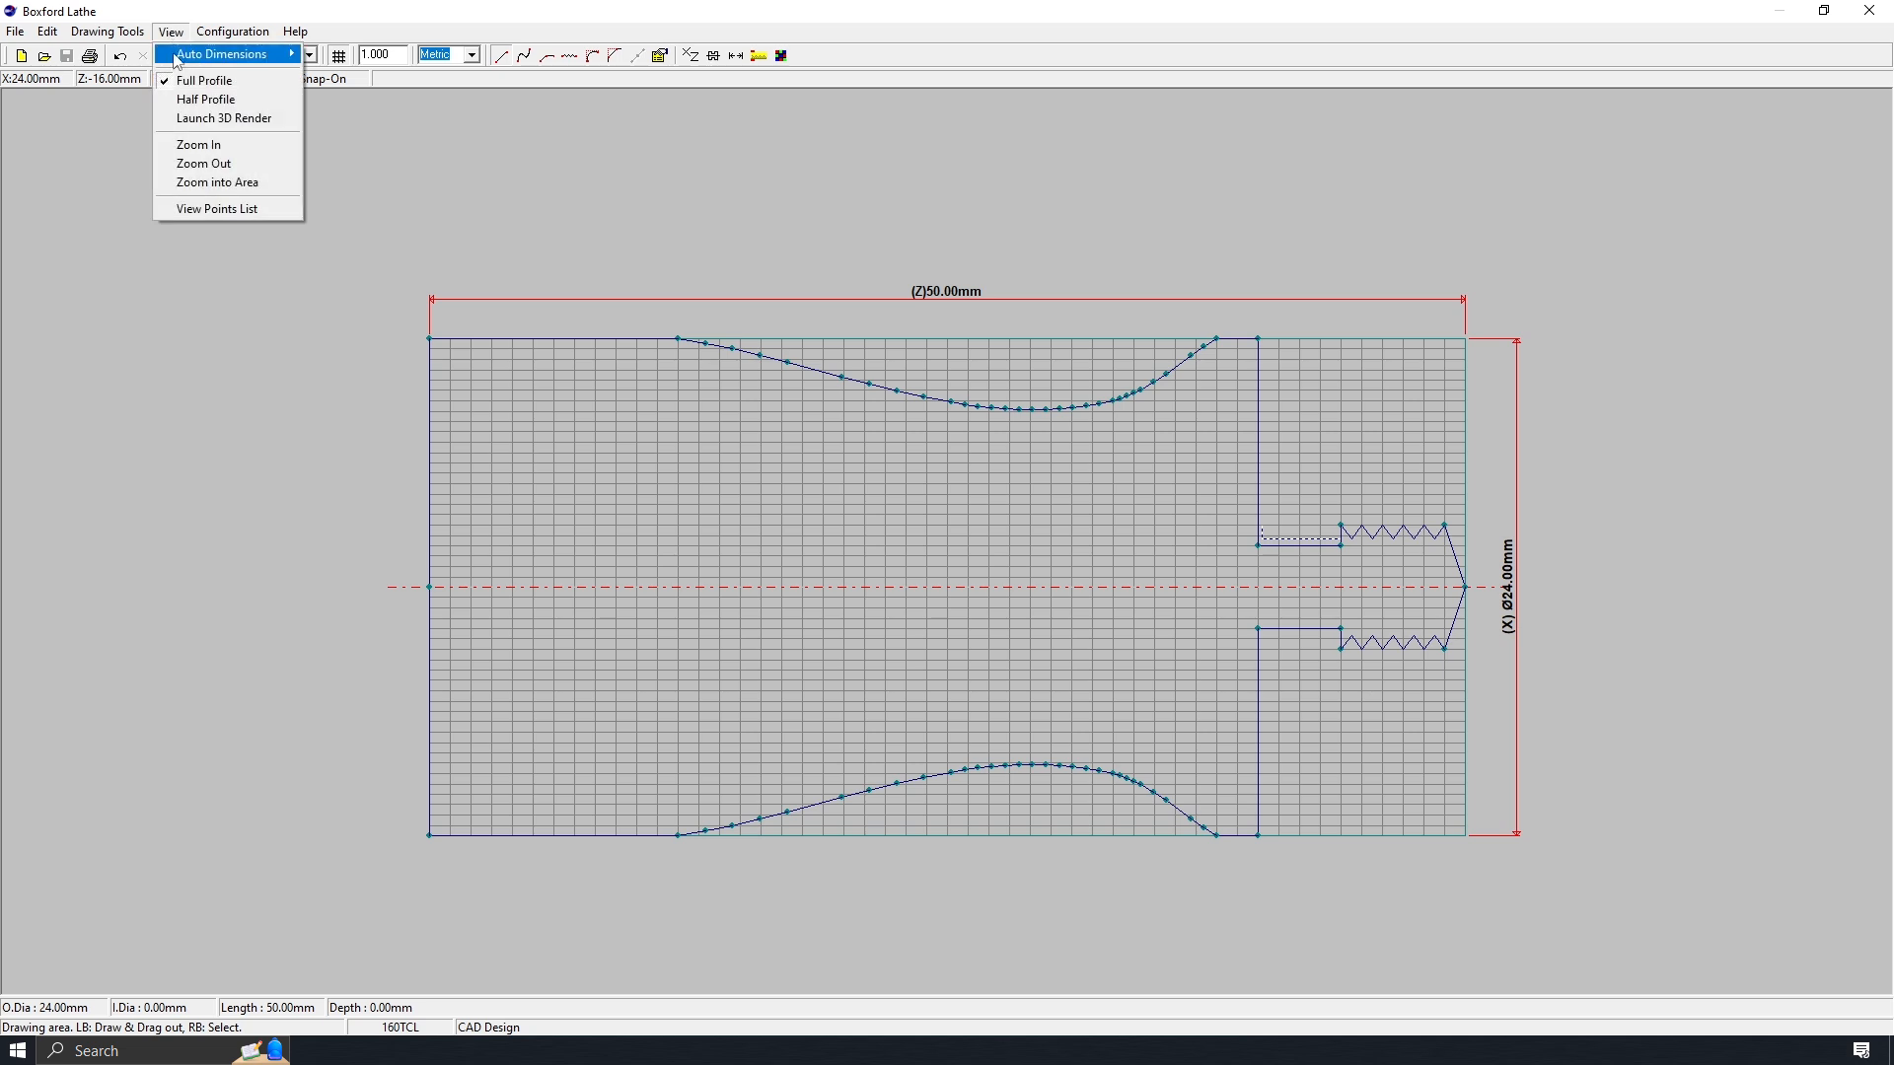
pyautogui.click(202, 119)
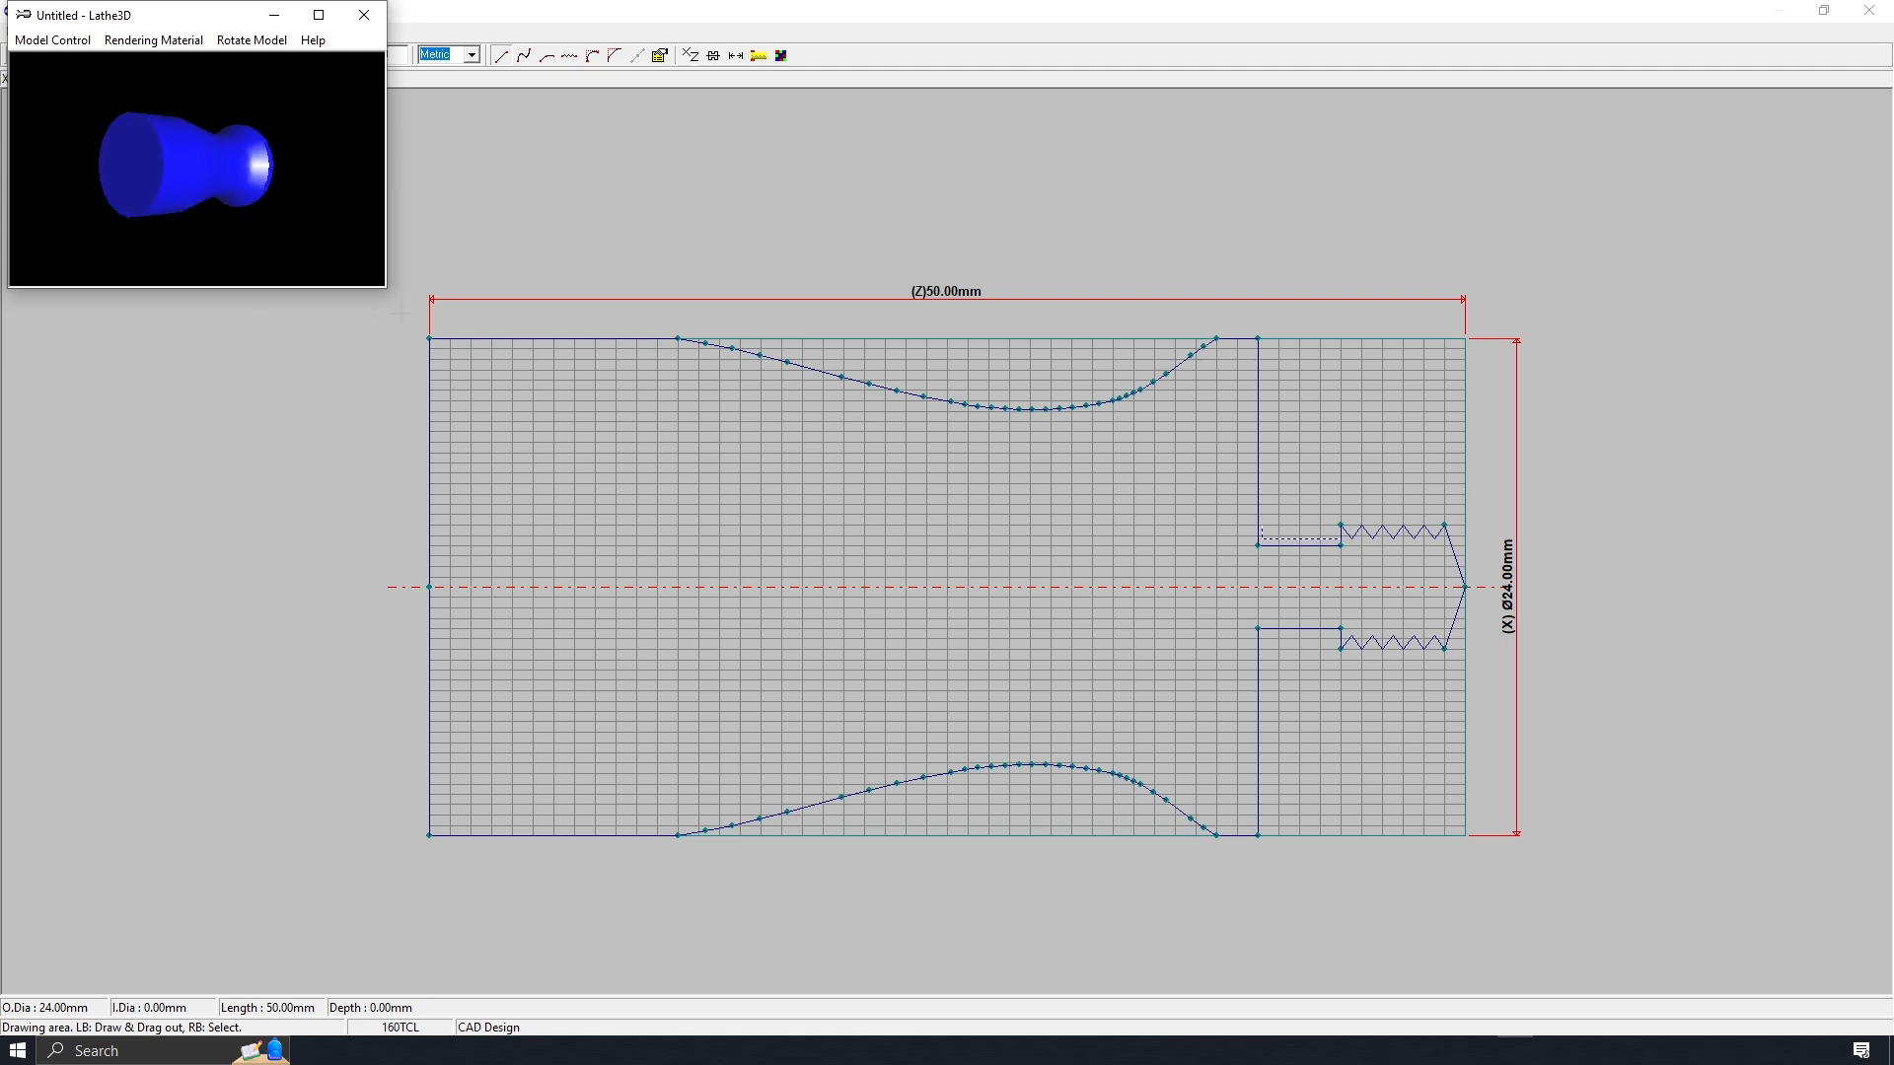
pyautogui.click(318, 14)
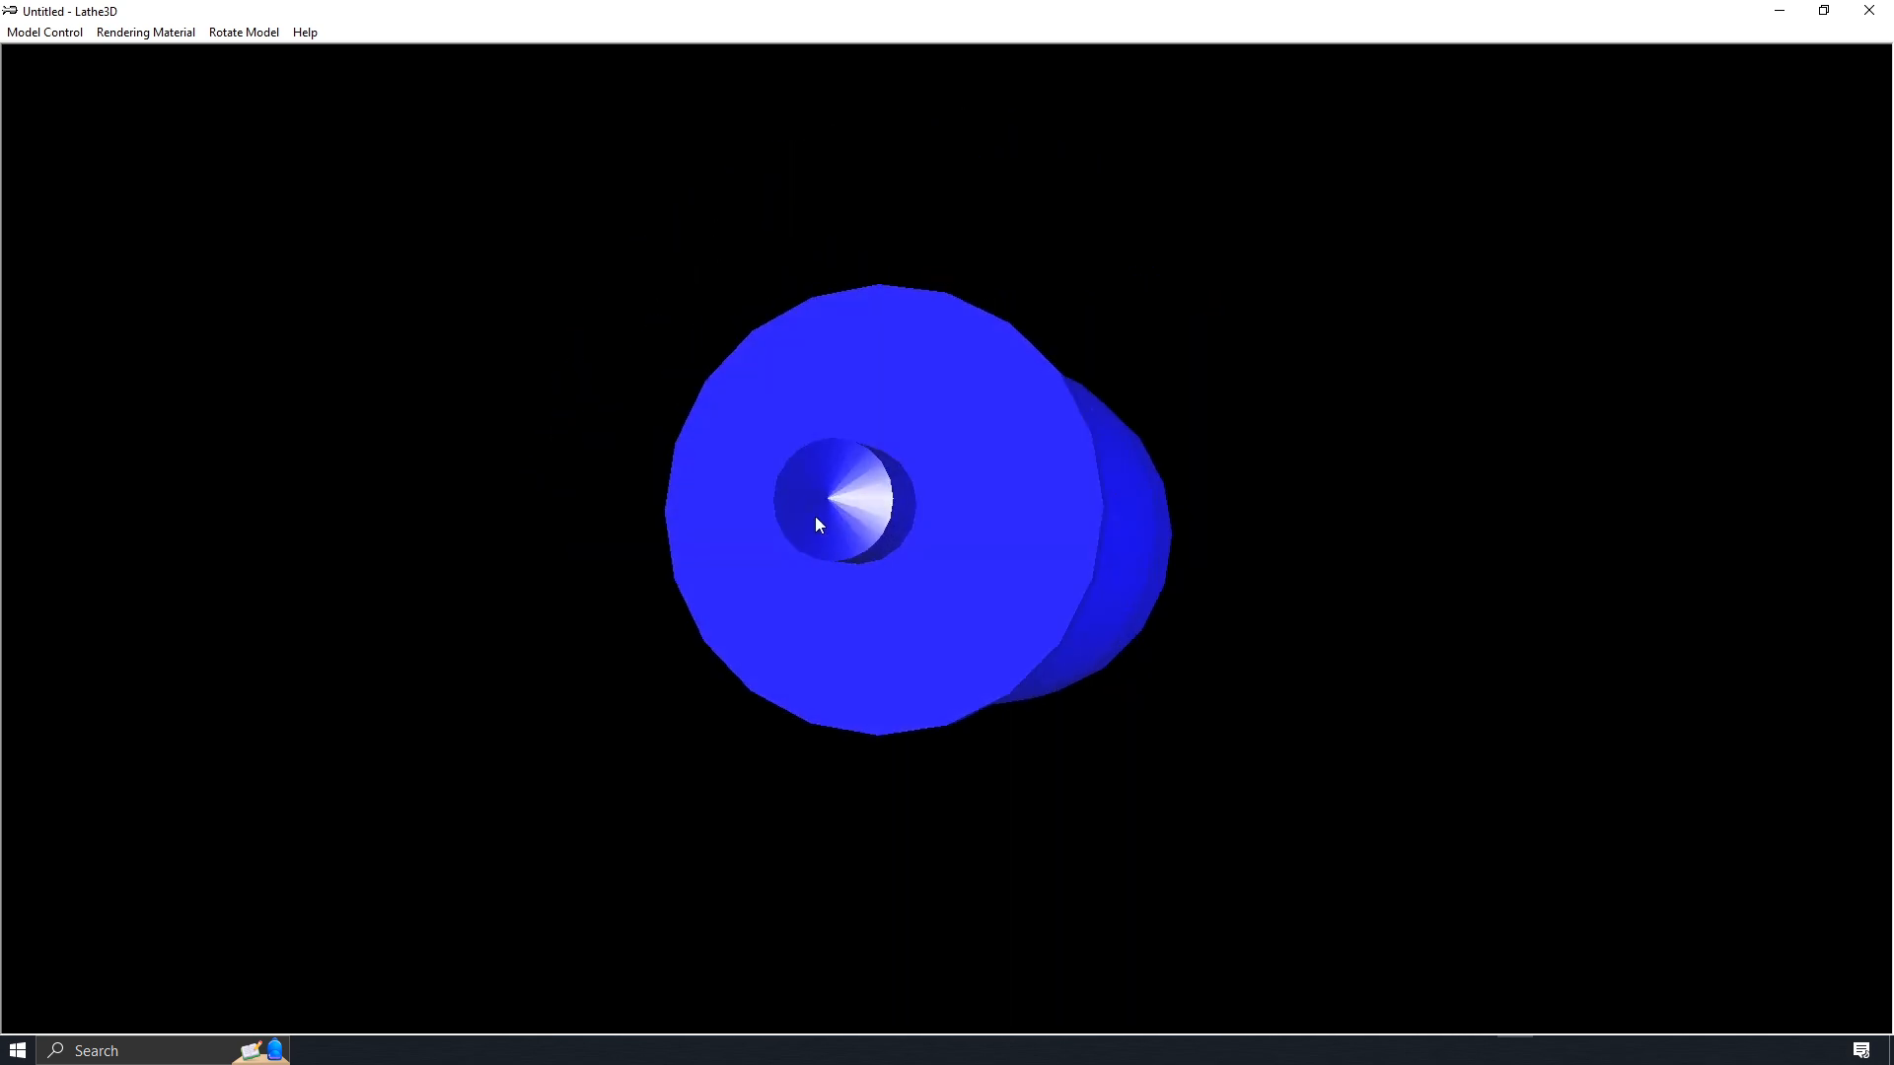
pyautogui.click(1869, 10)
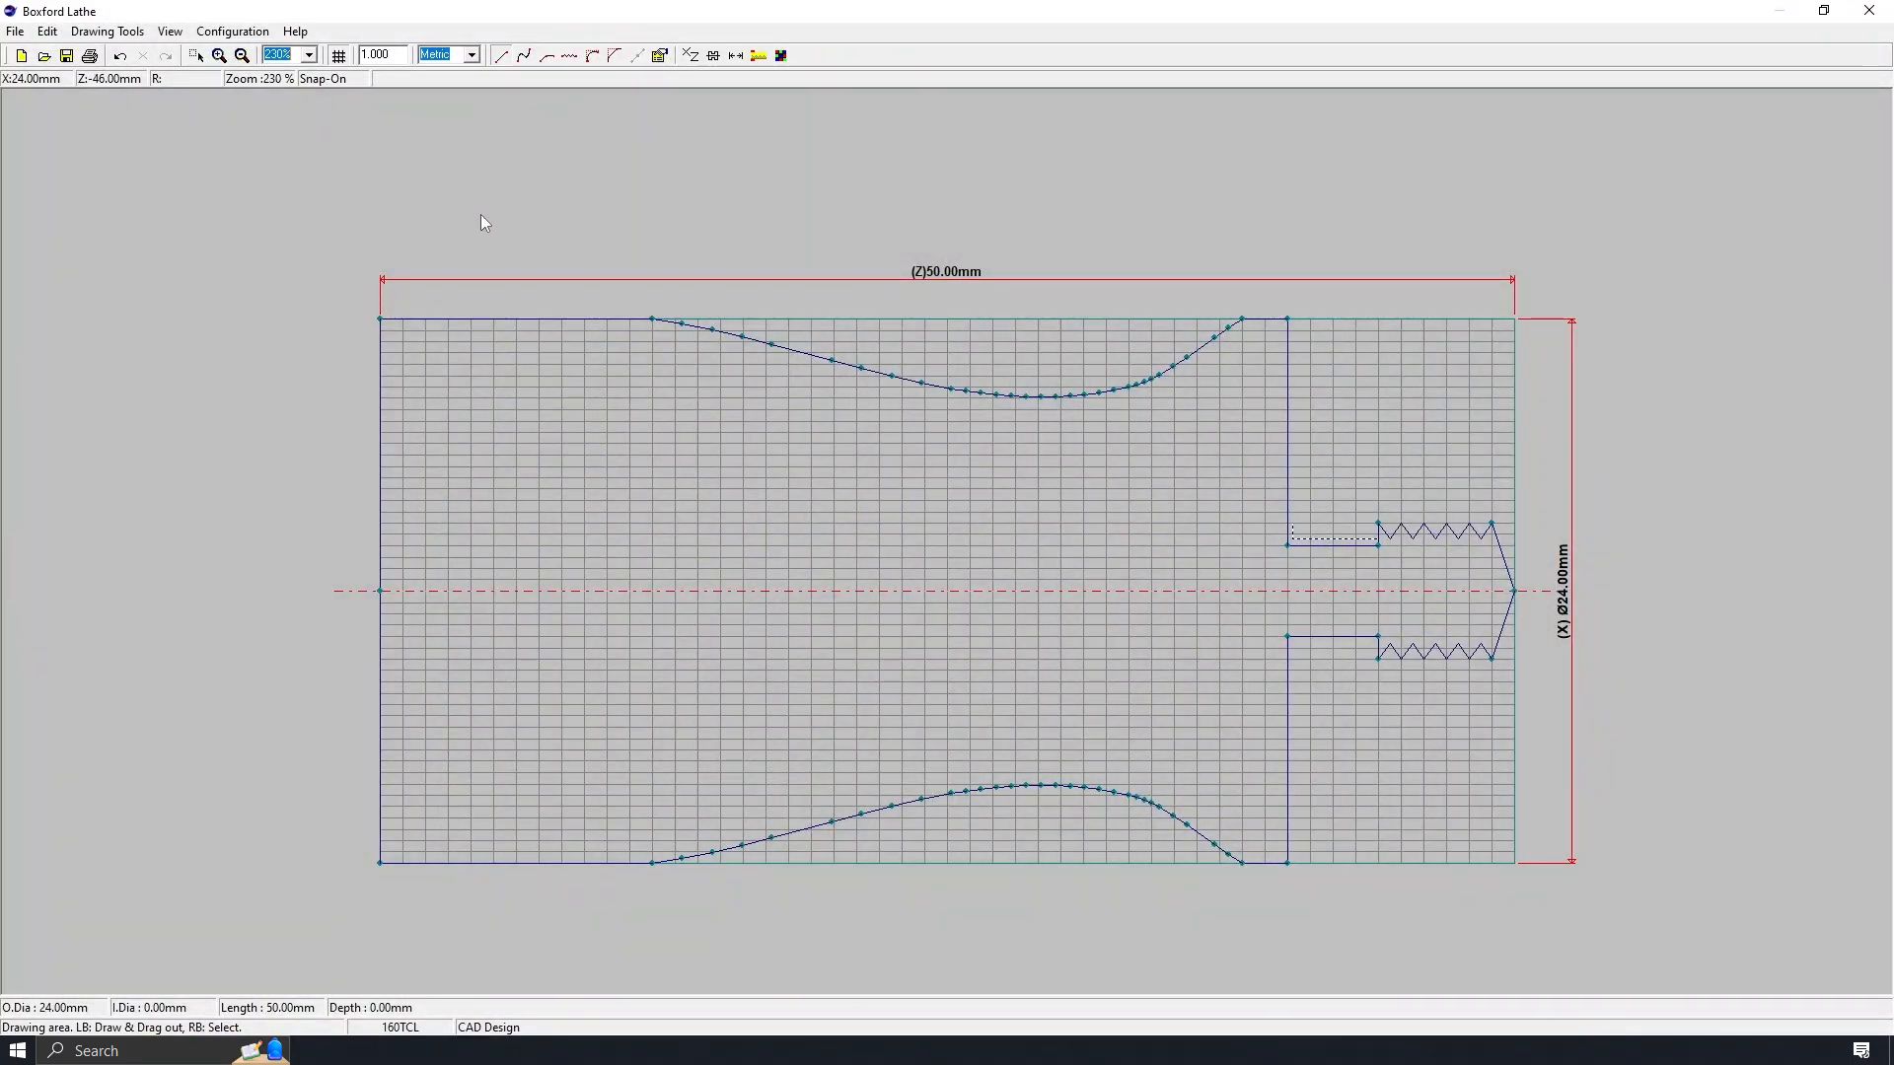
pyautogui.click(15, 31)
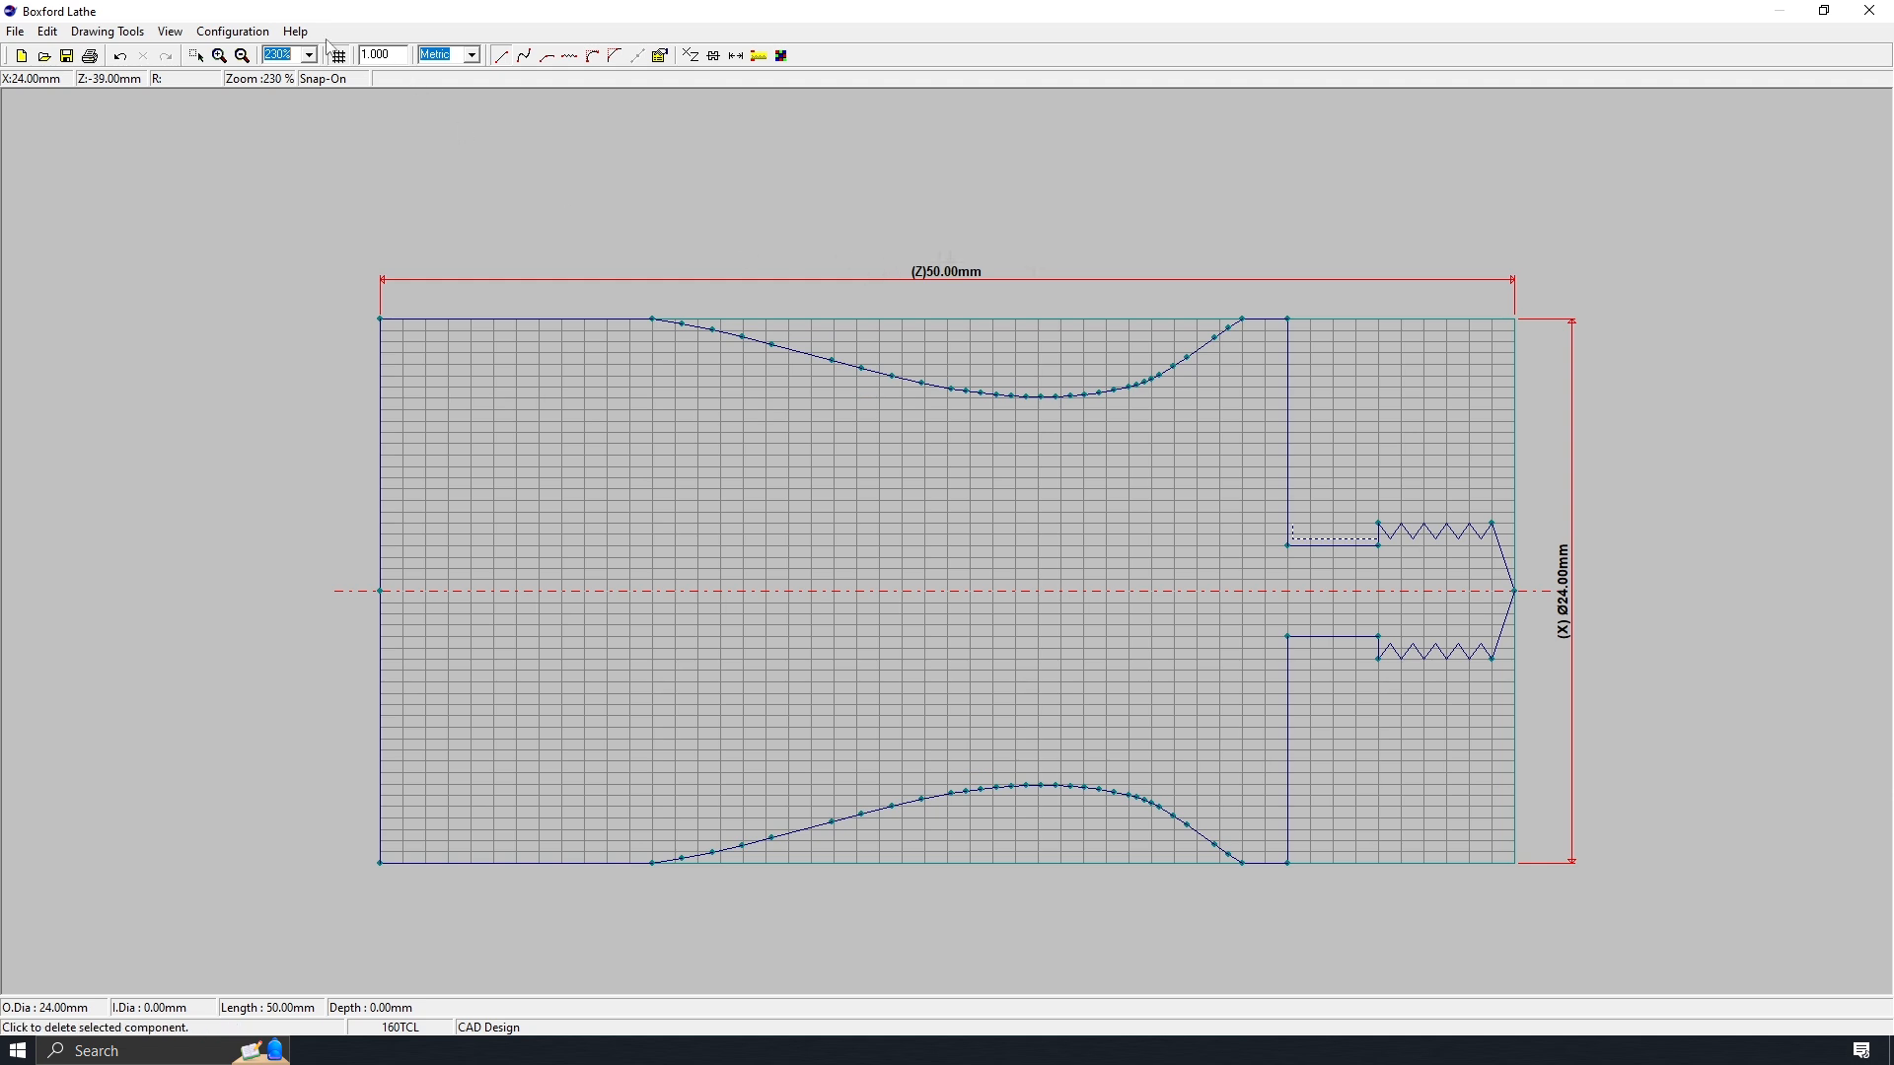
# - Set the billet length to 60 mm in the billet profile data
pyautogui.click(237, 32)
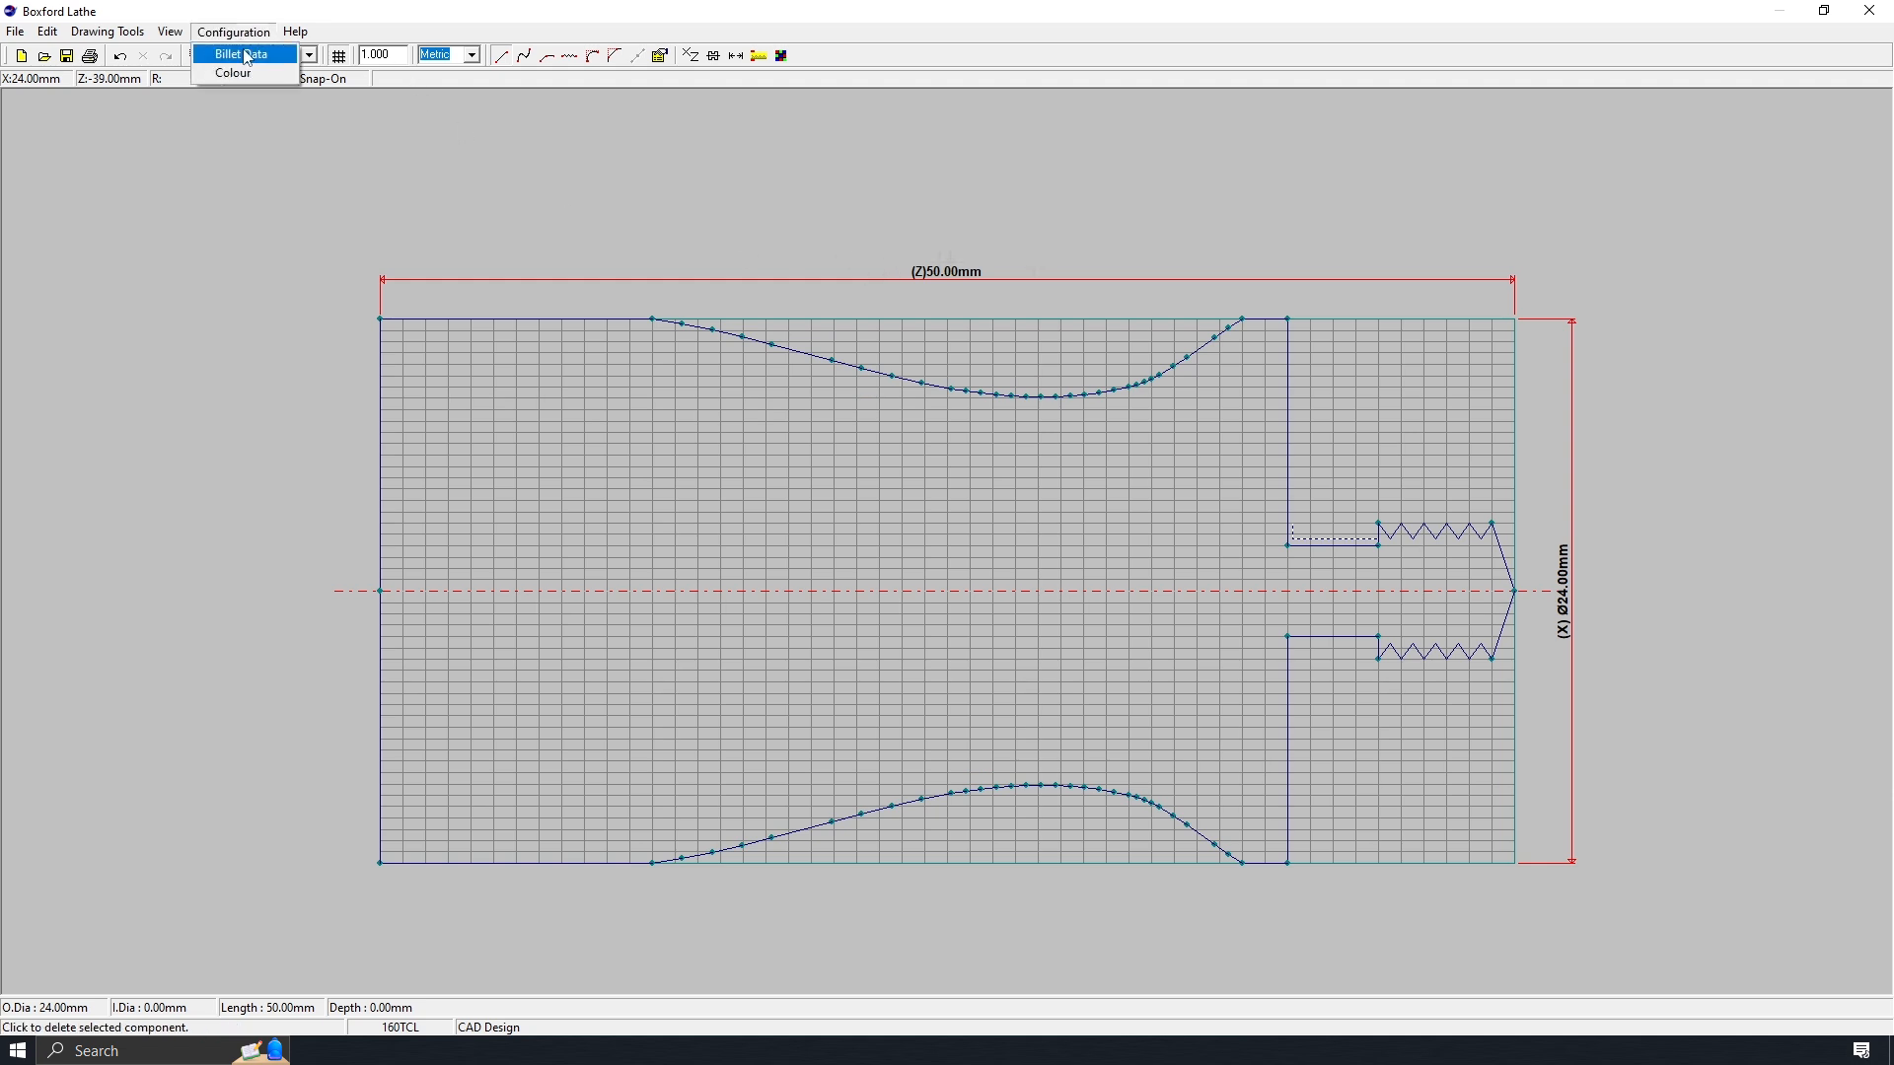
pyautogui.click(254, 55)
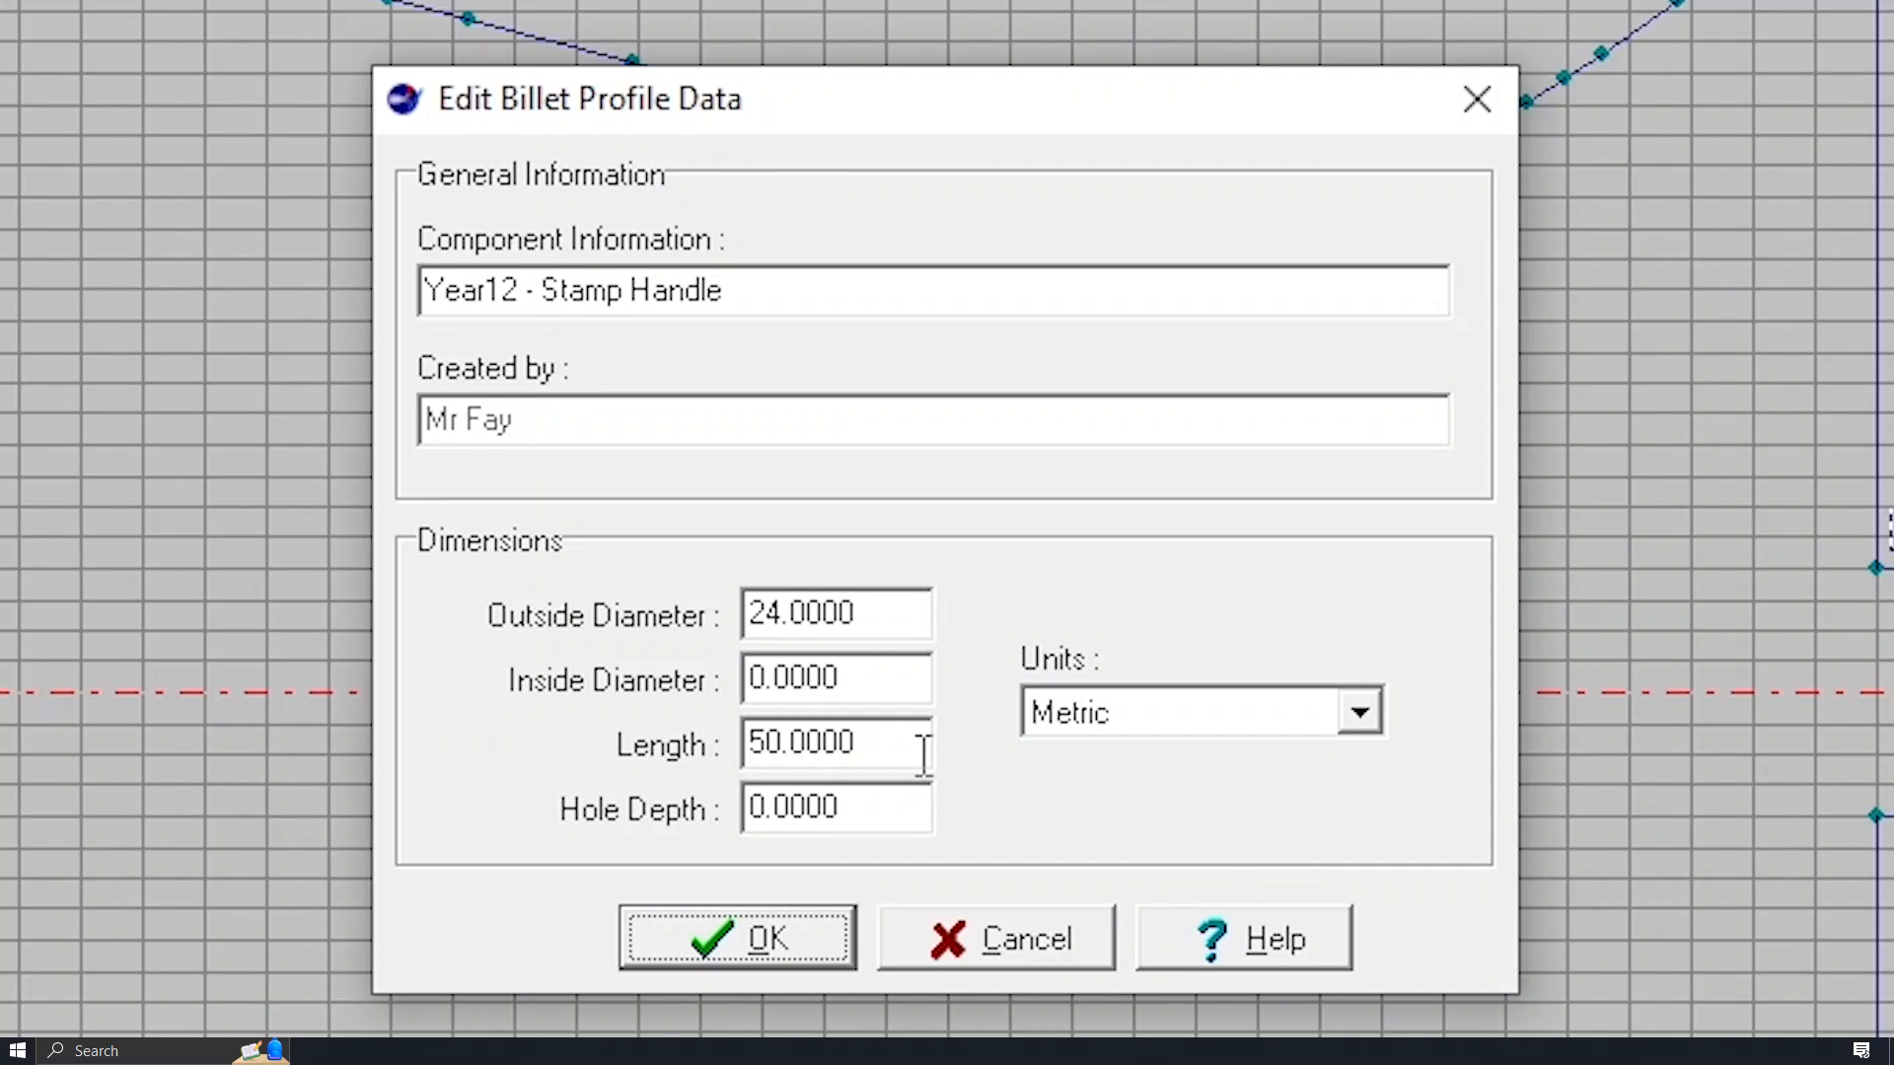
pyautogui.moveTo(766, 739); pyautogui.dragTo(751, 738)
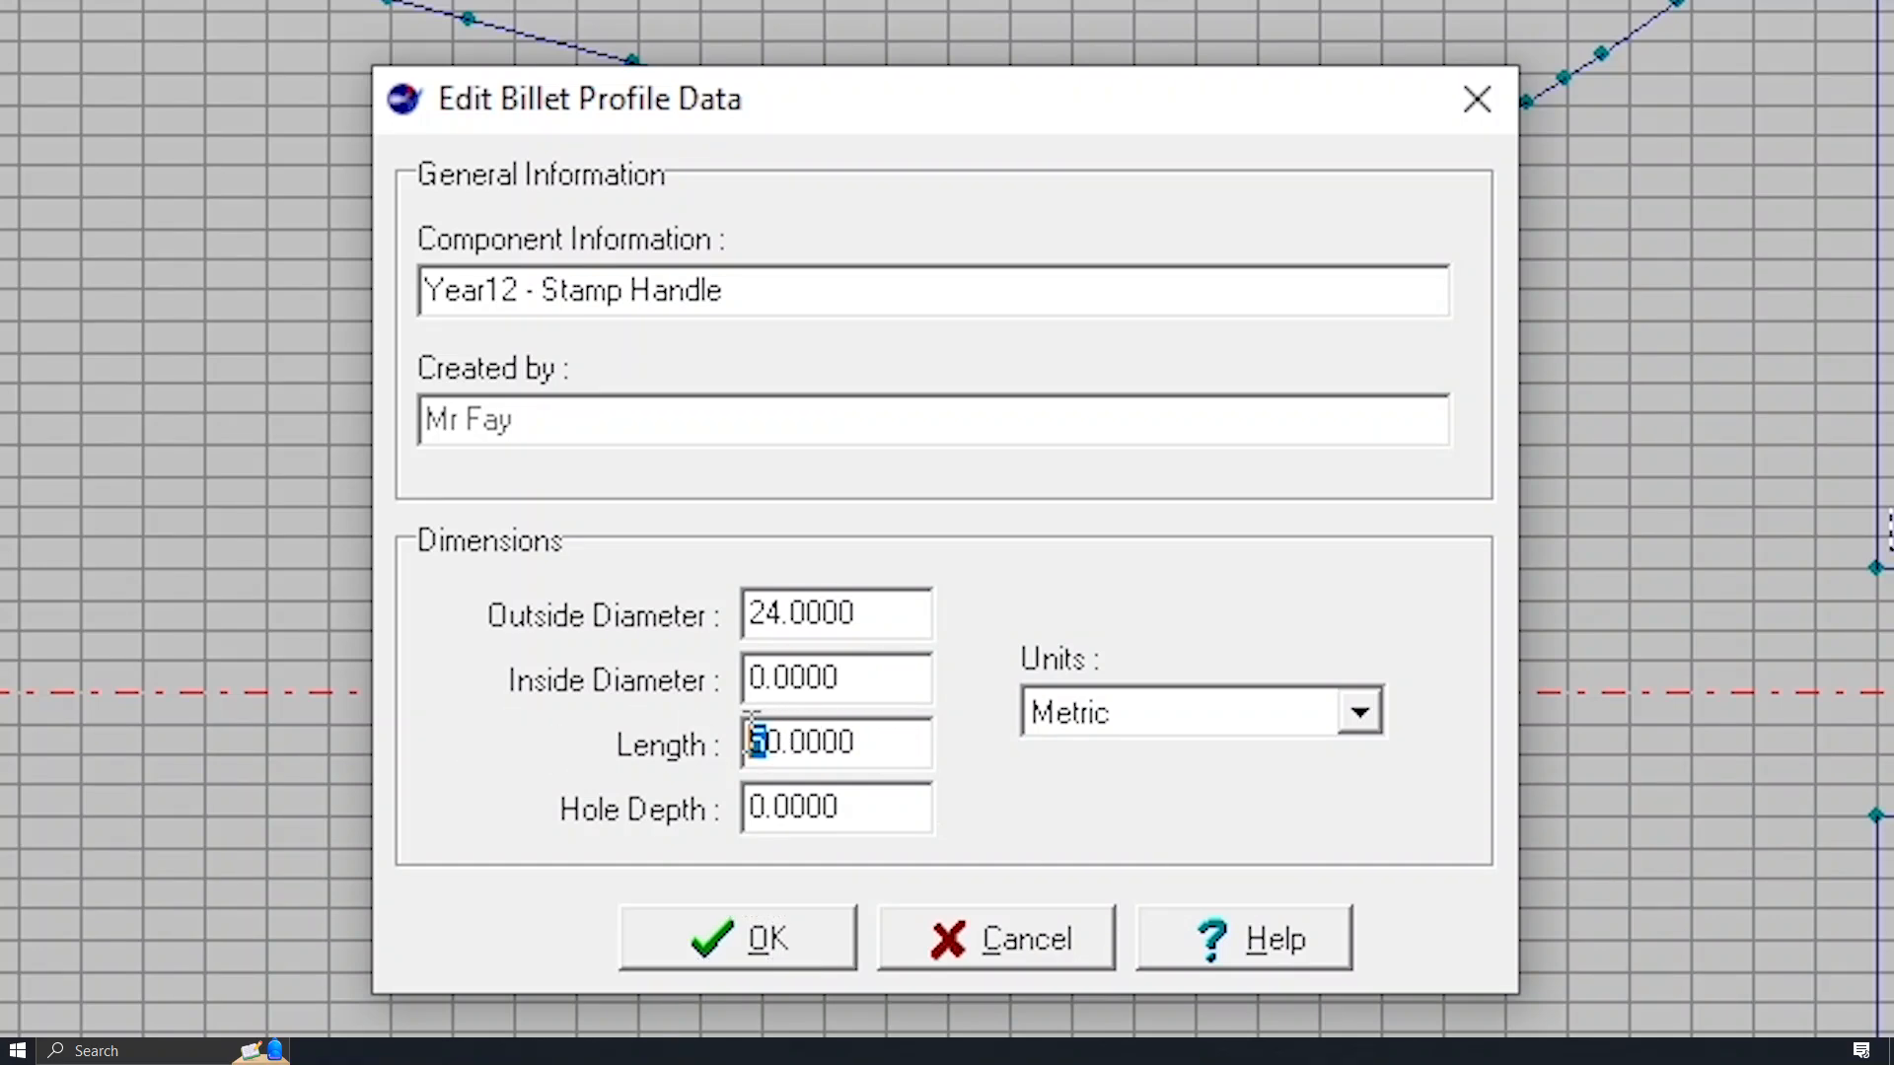
pyautogui.write('6')
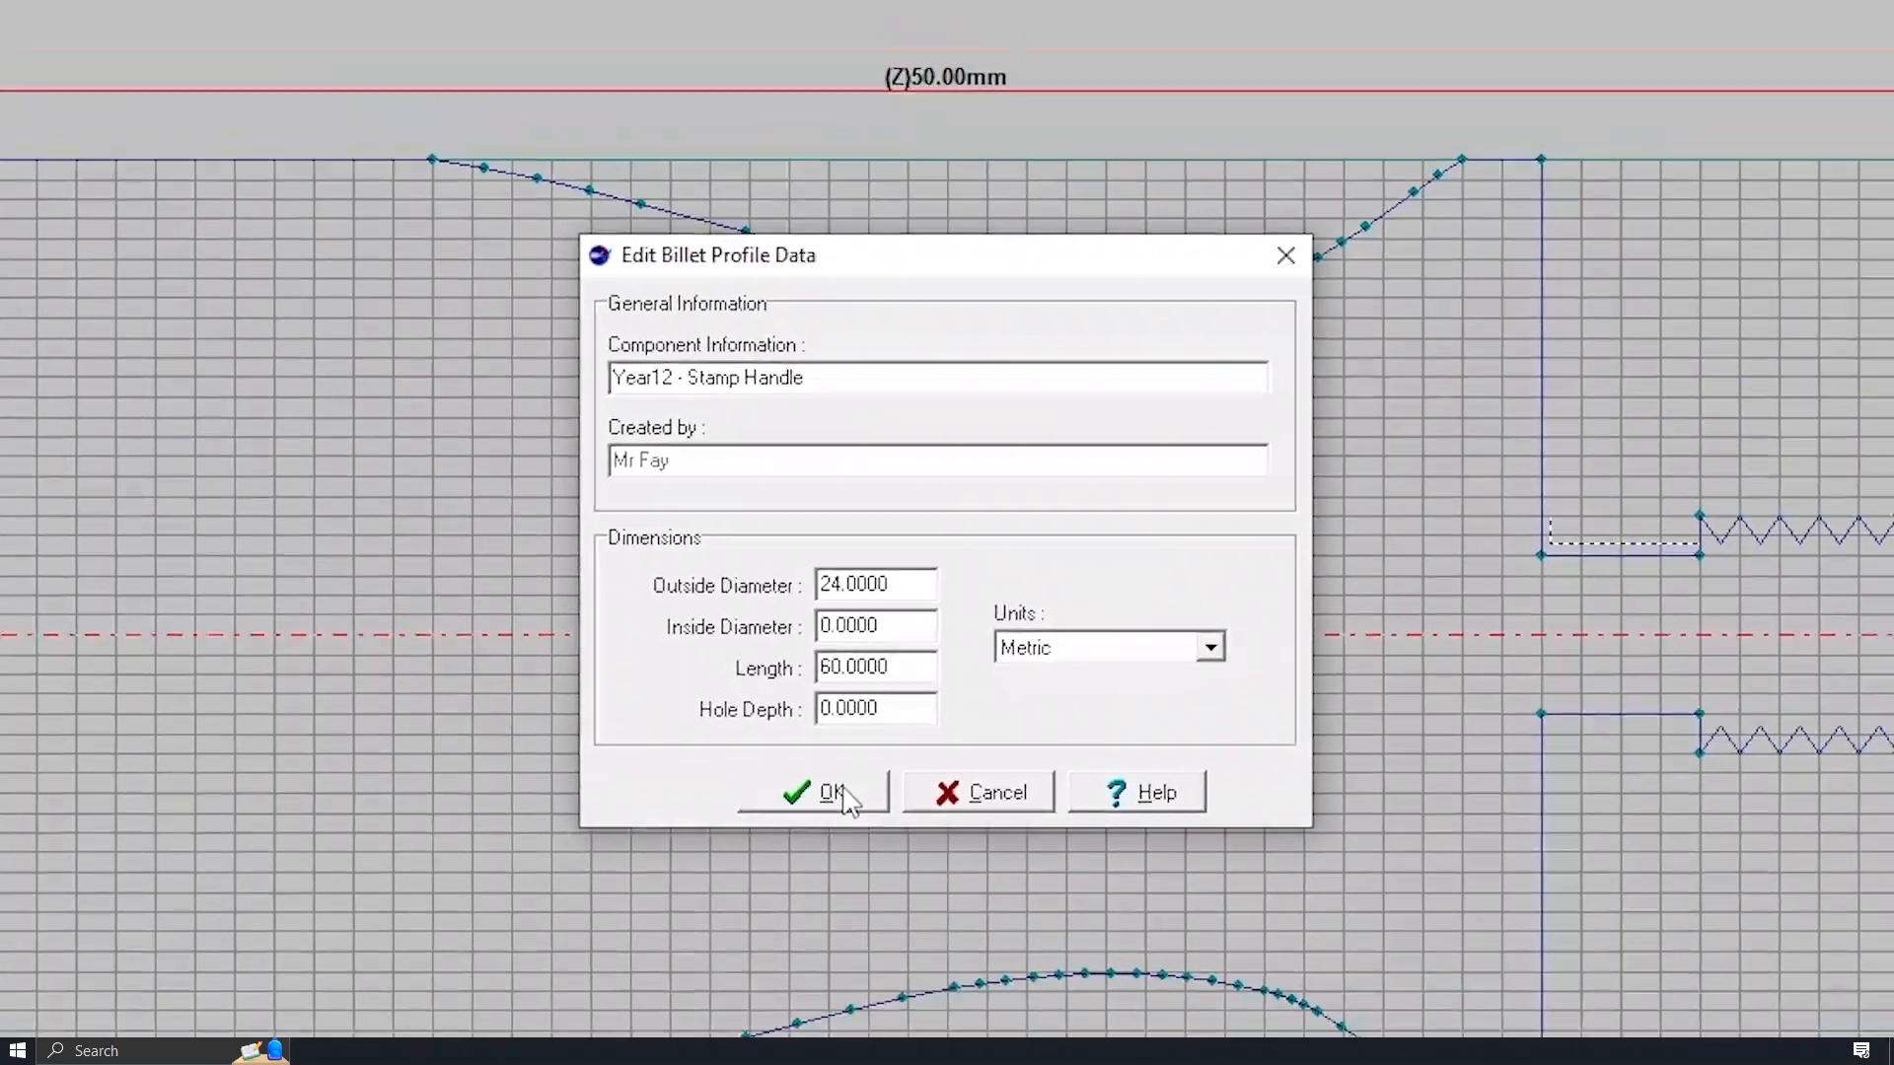
pyautogui.click(836, 793)
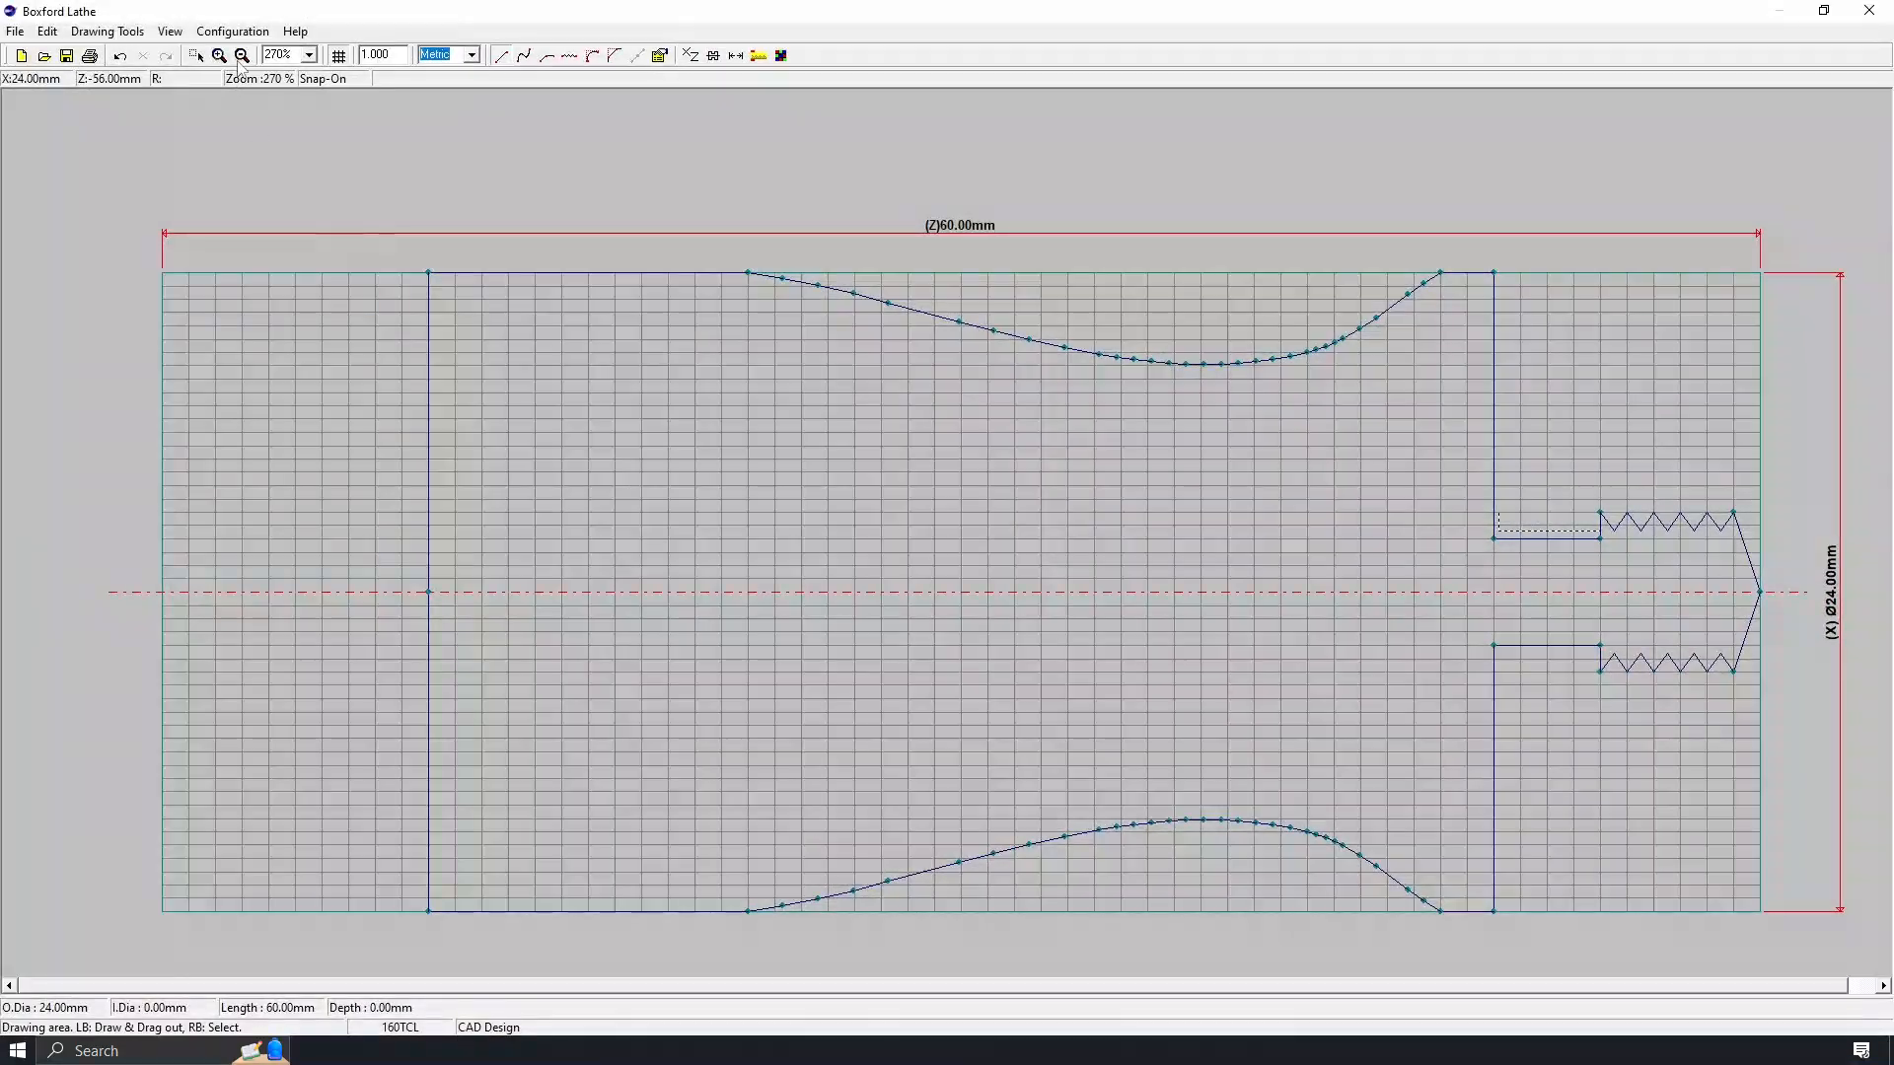
pyautogui.click(241, 56)
pyautogui.click(241, 56)
pyautogui.click(241, 56)
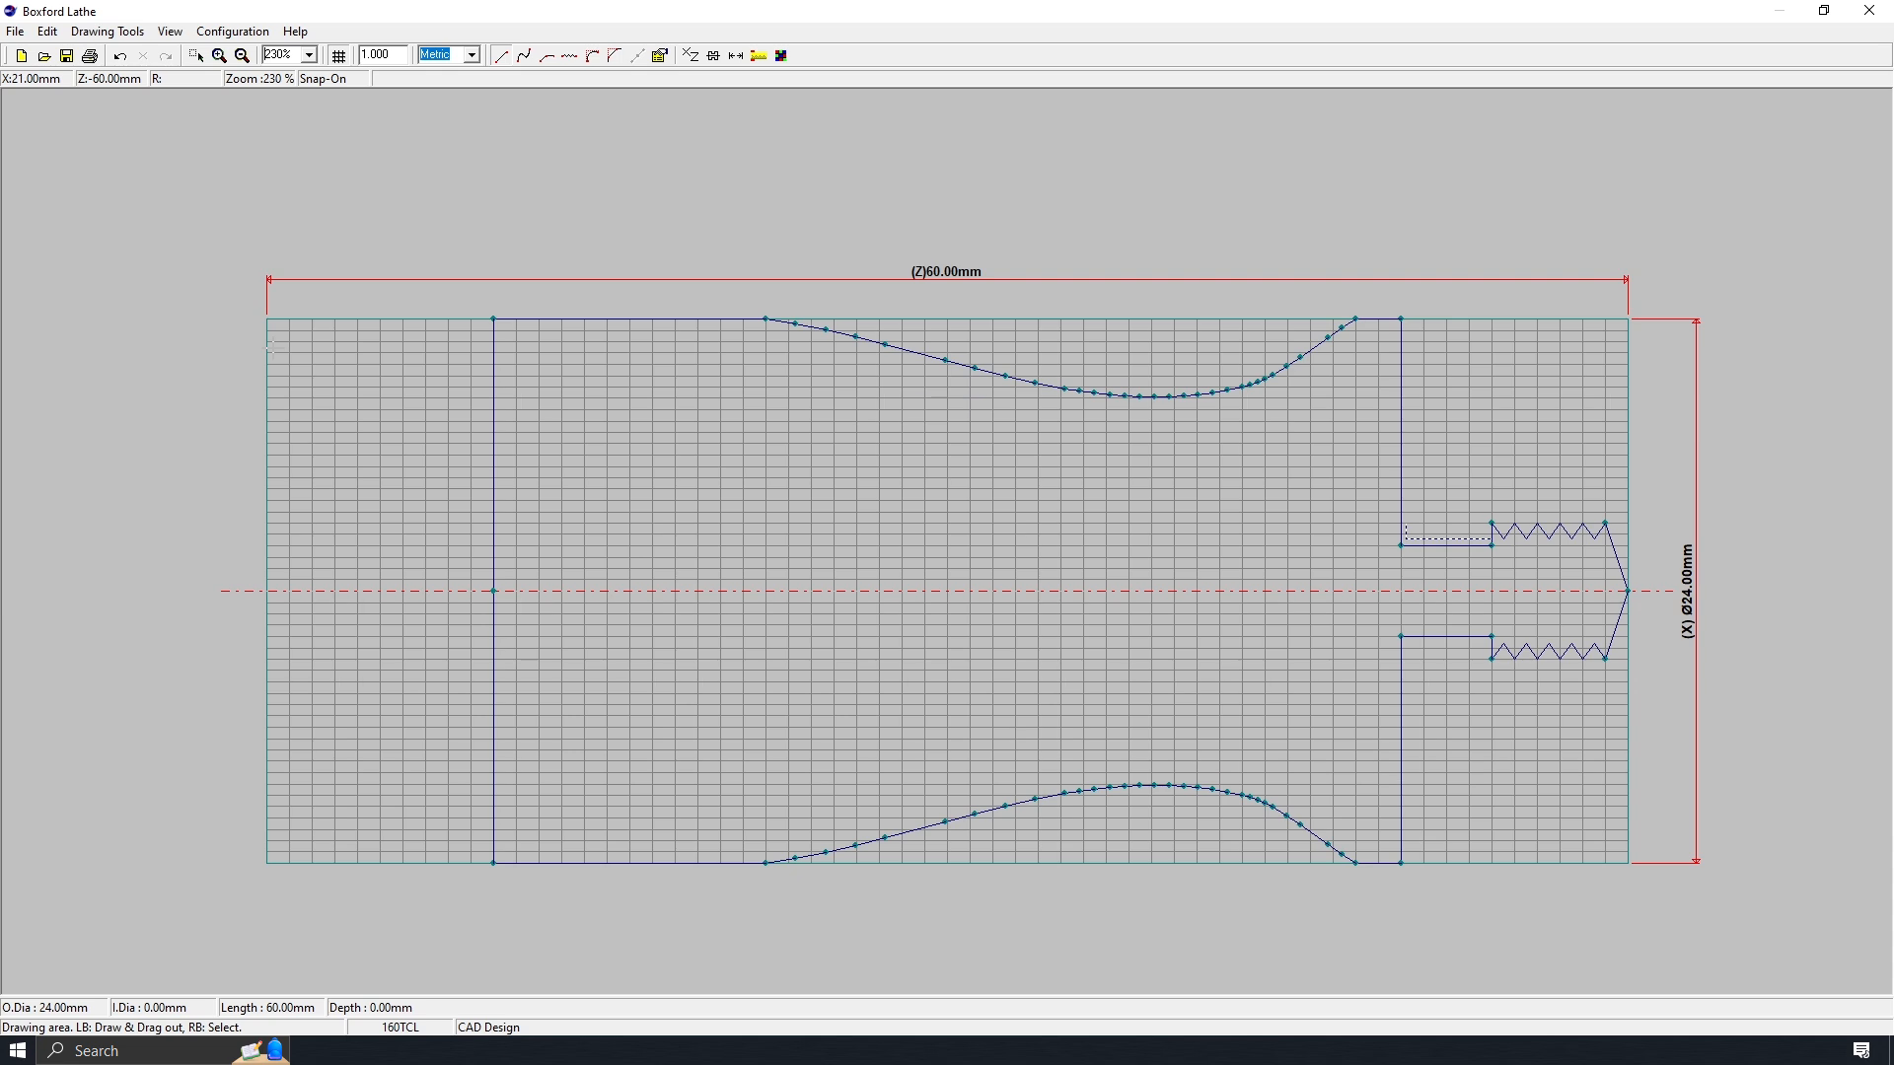
# - Send the billet profile to lathe manufacture, saving it as a CAD profile (.prf) in the CAD folder
pyautogui.click(25, 38)
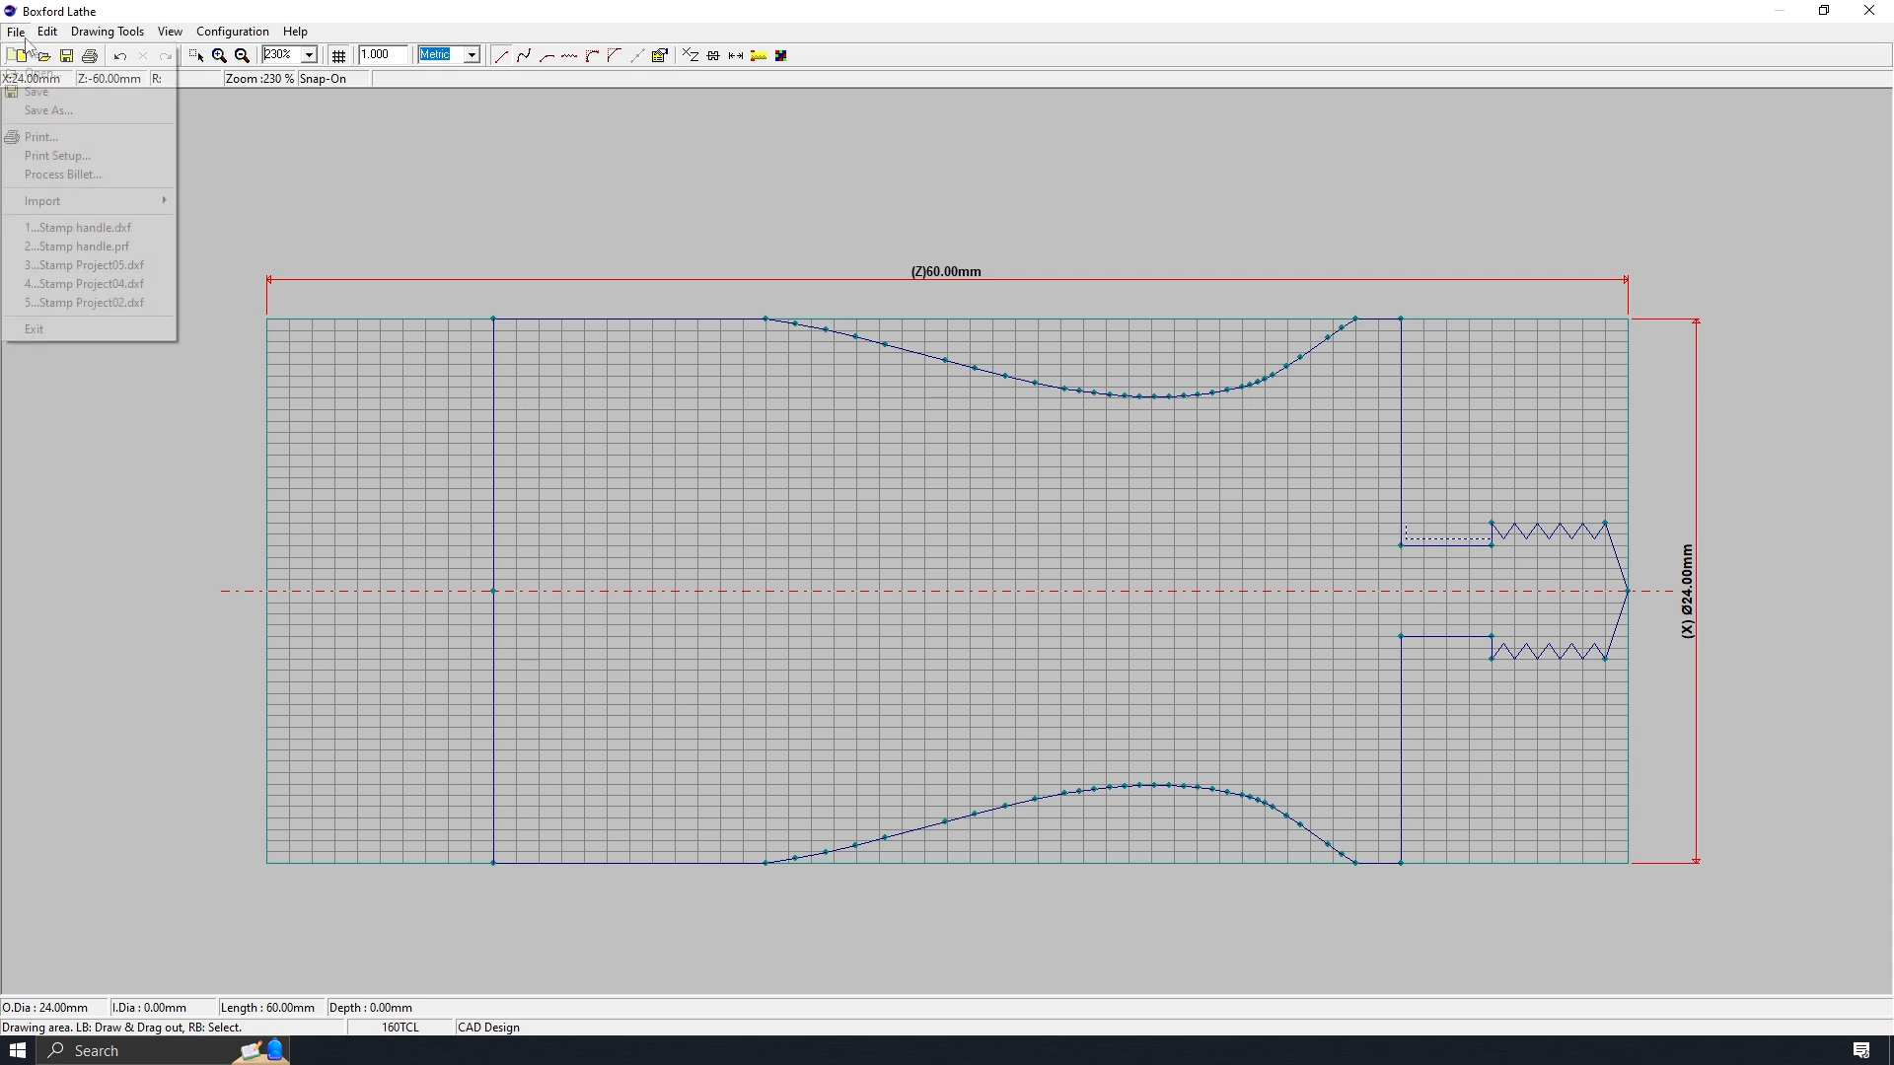
pyautogui.click(83, 177)
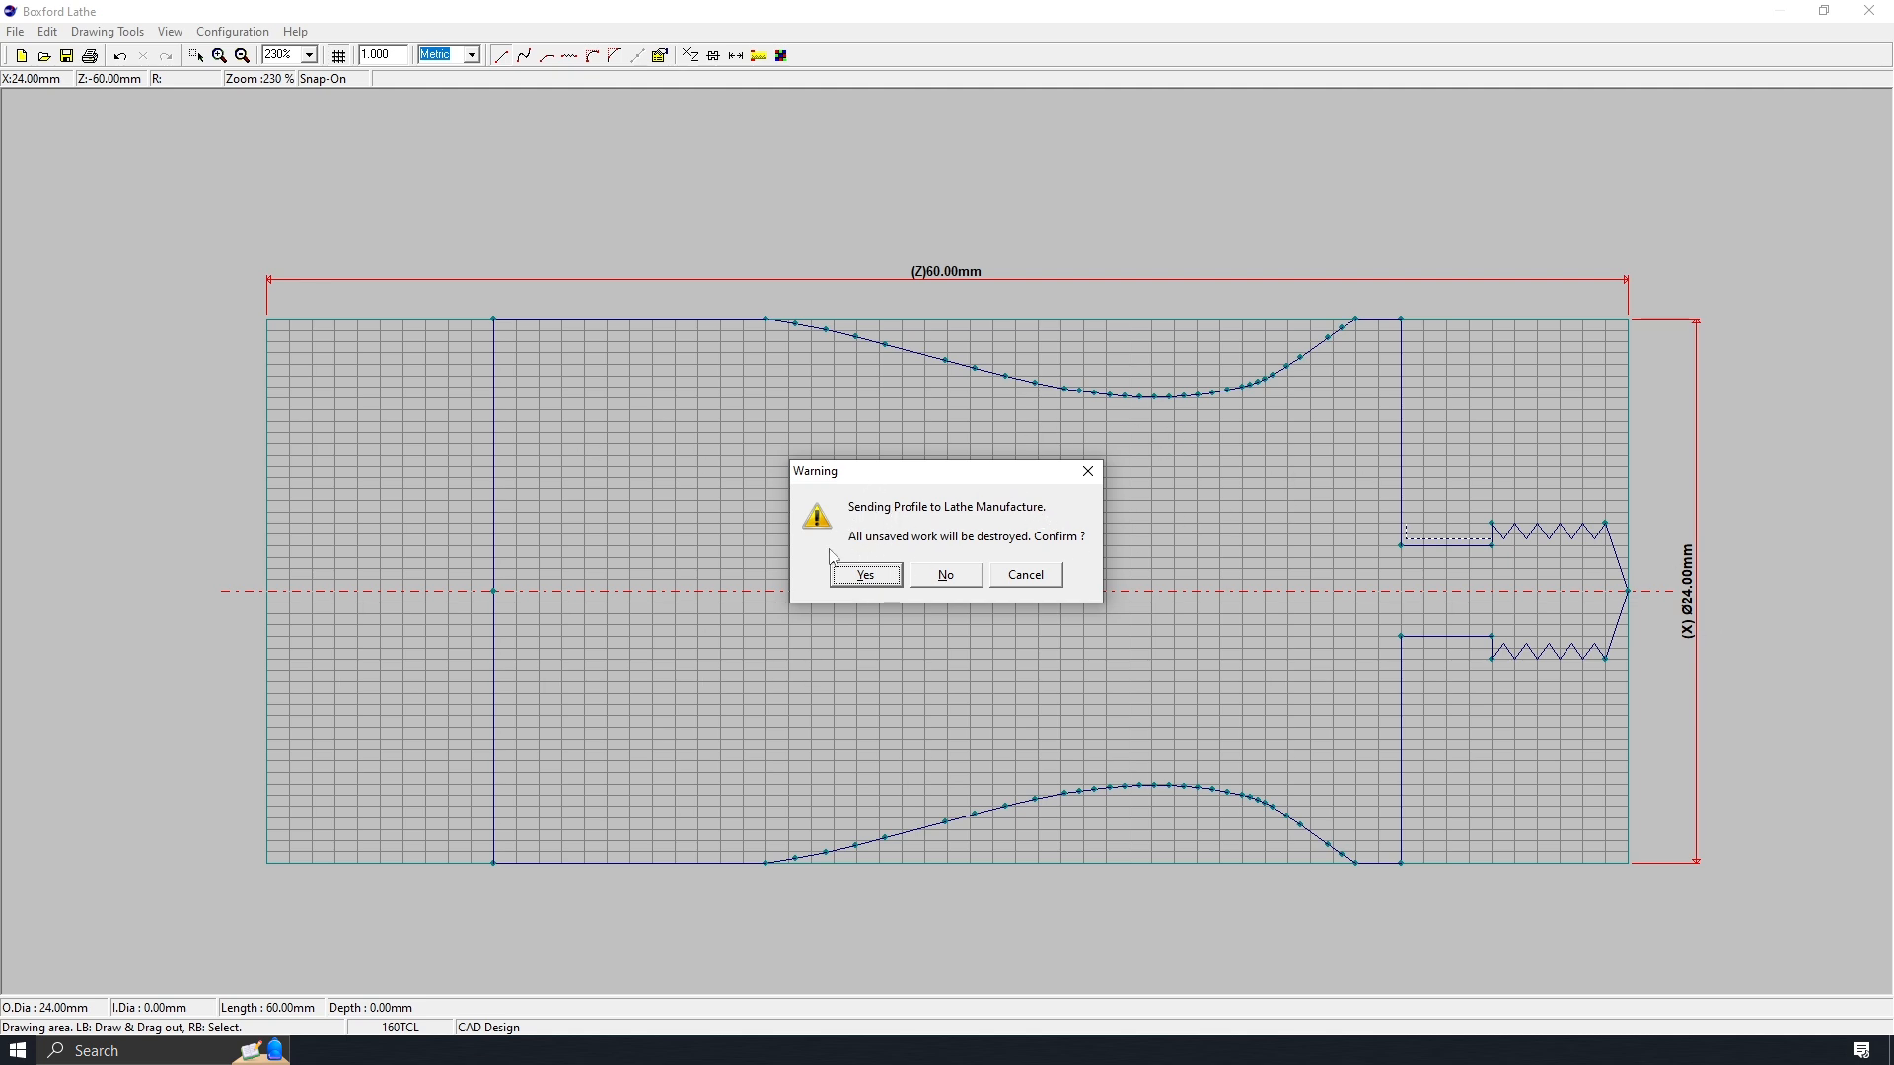
pyautogui.click(886, 574)
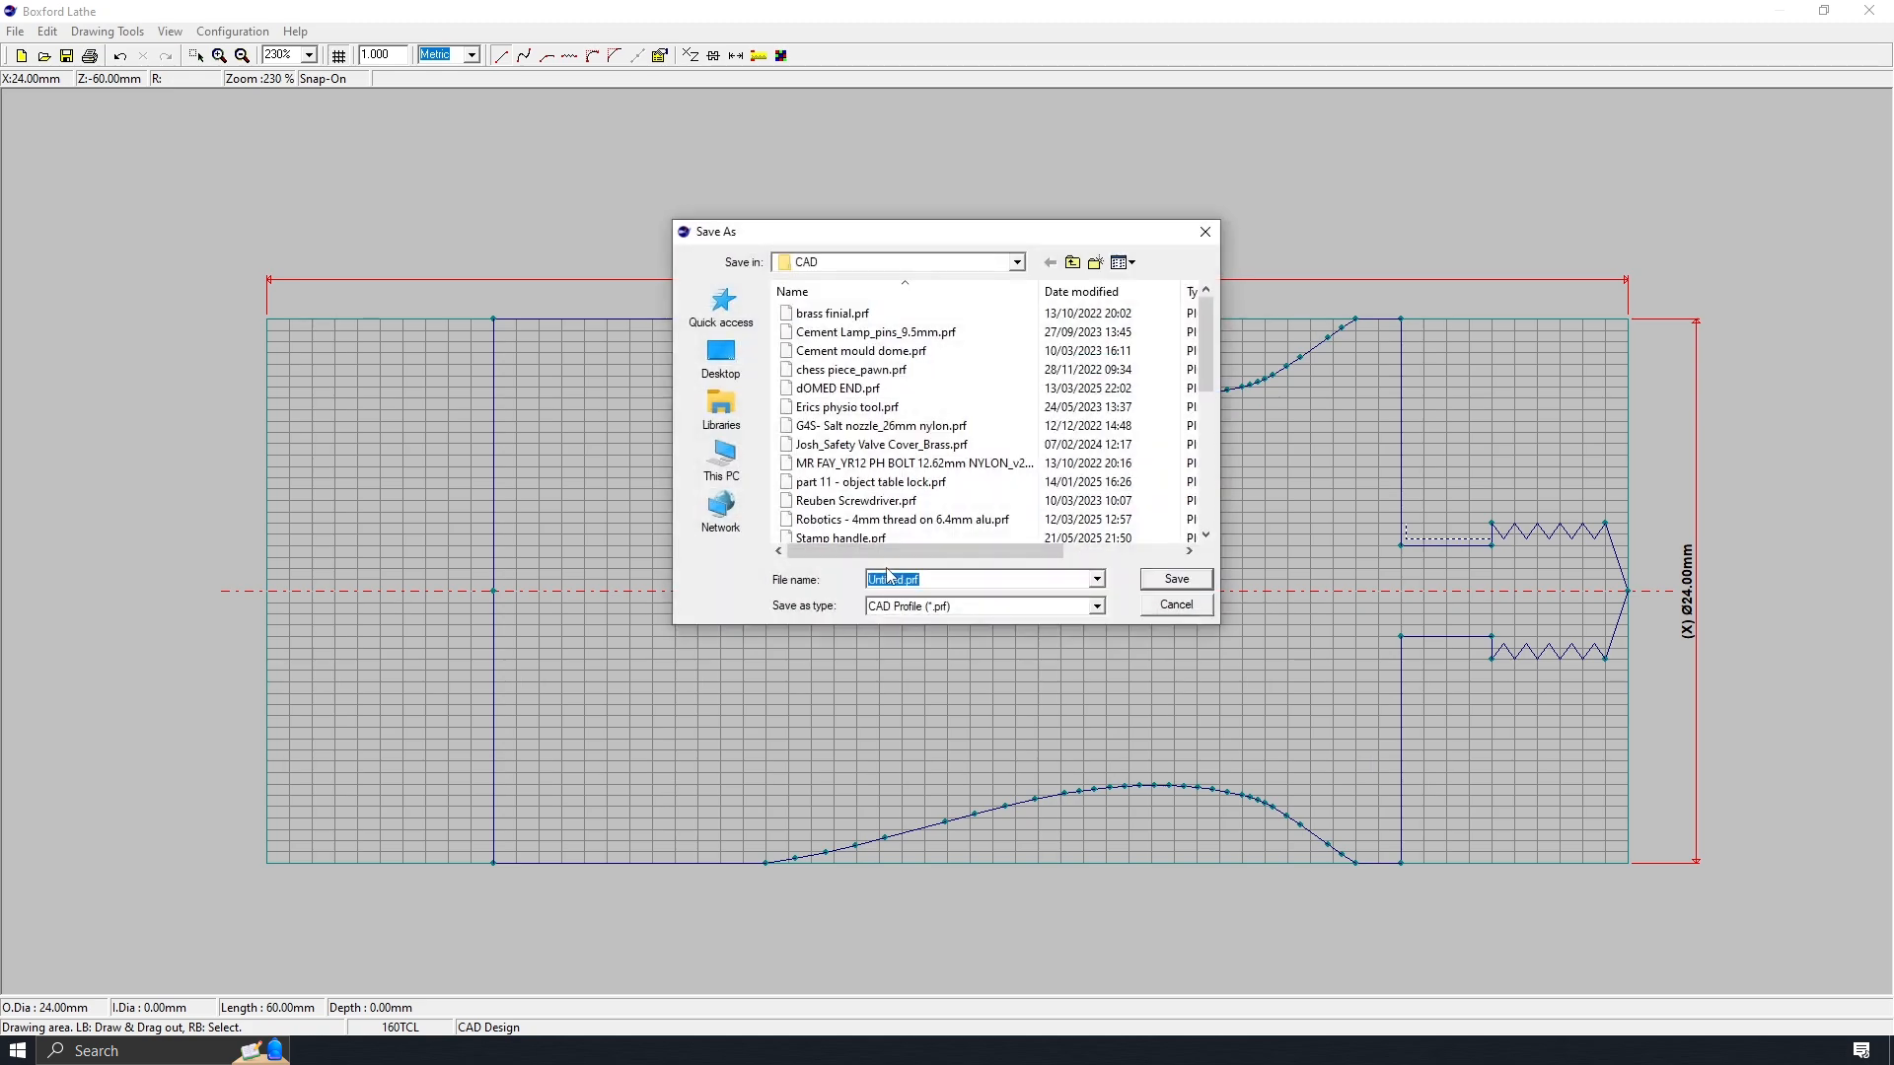
pyautogui.press('Return')
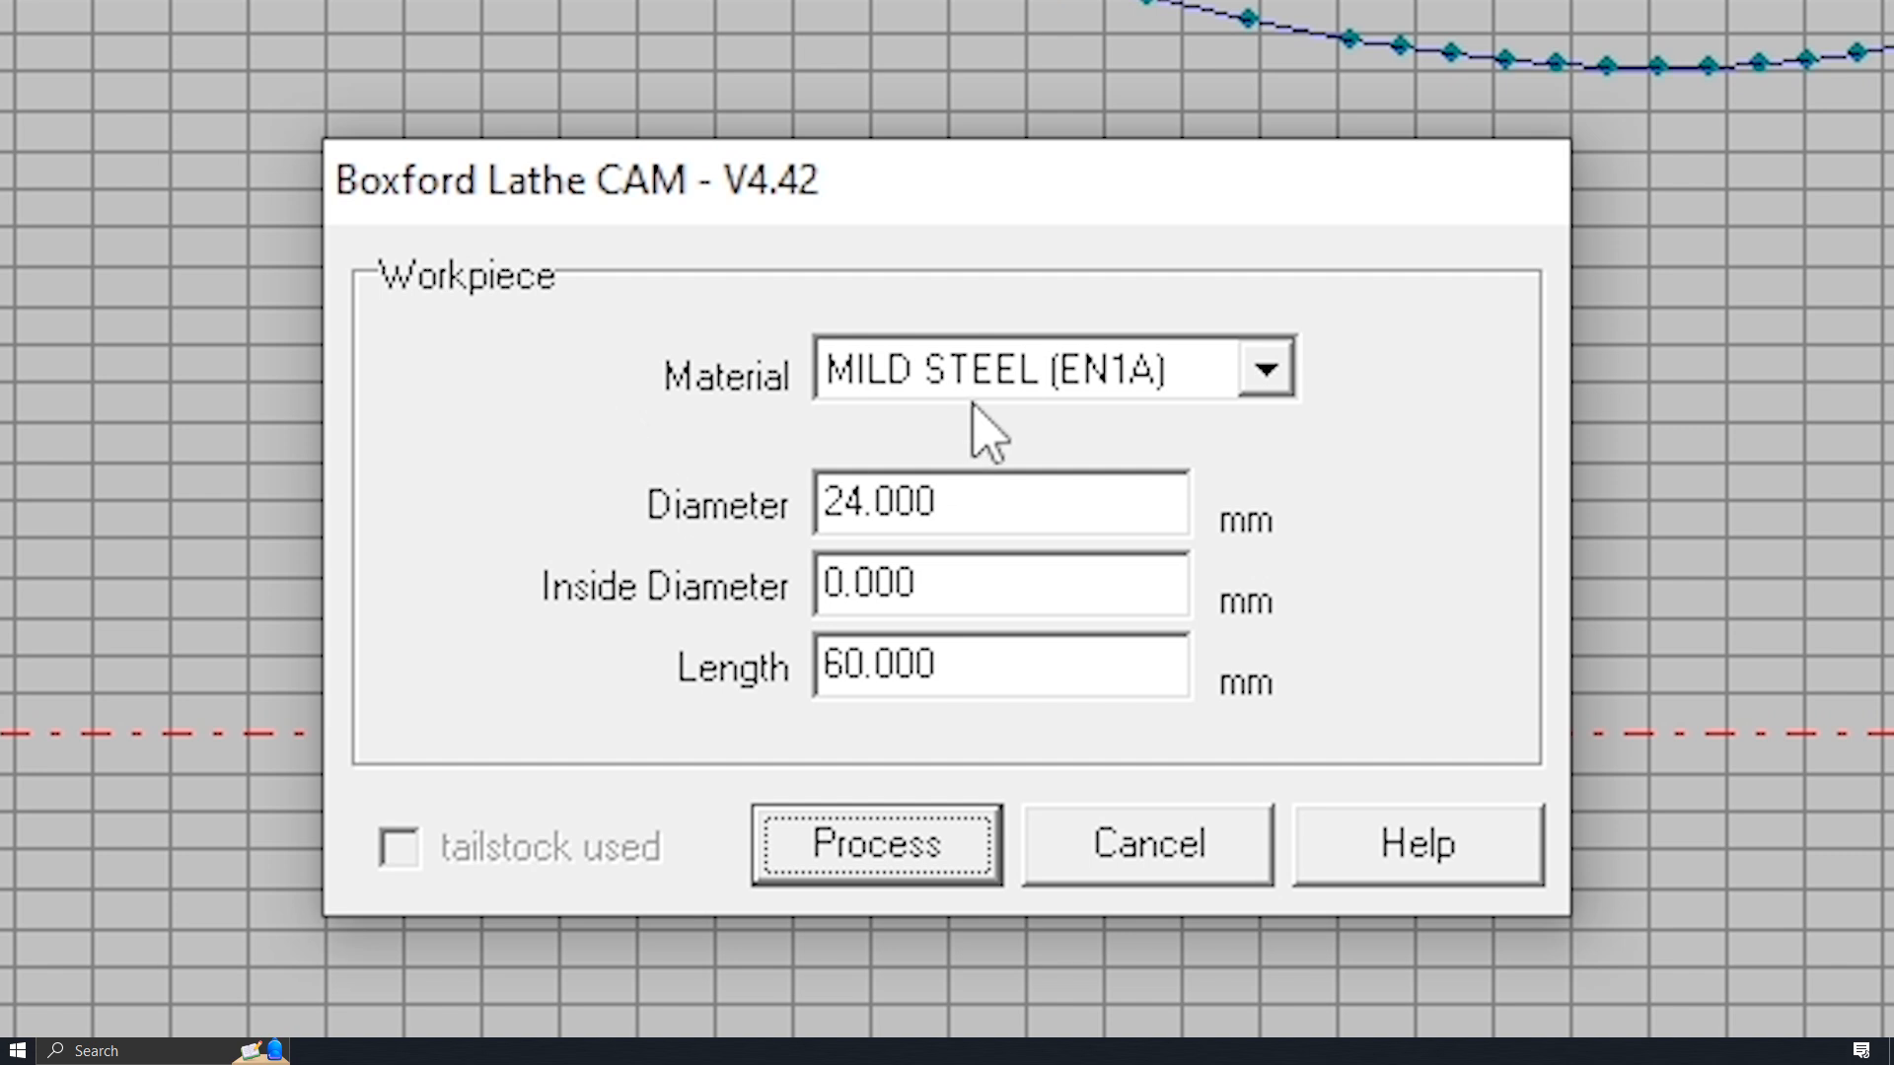
# - Process the workpiece with PLASTIC/WAX as material and save the code as "Year12 Stamp.GML", replacing the existing file
pyautogui.click(1266, 371)
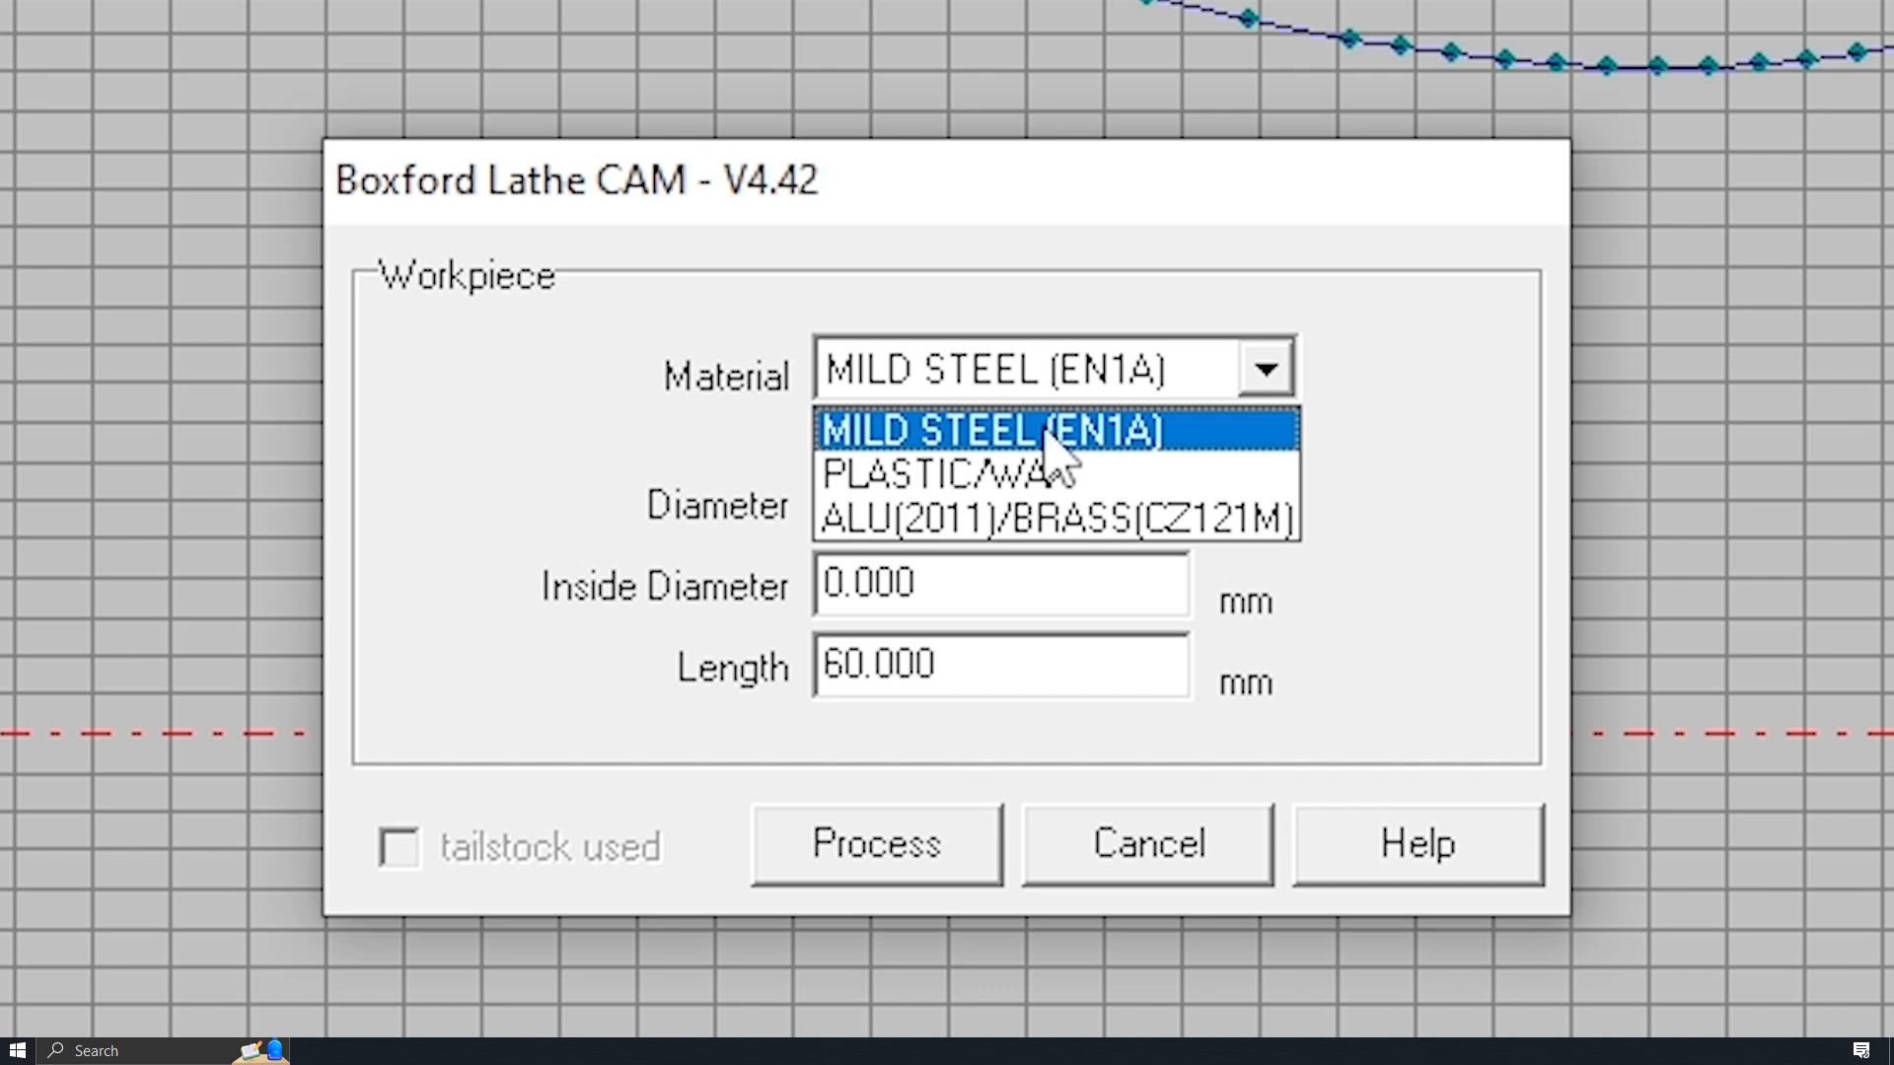
pyautogui.click(976, 475)
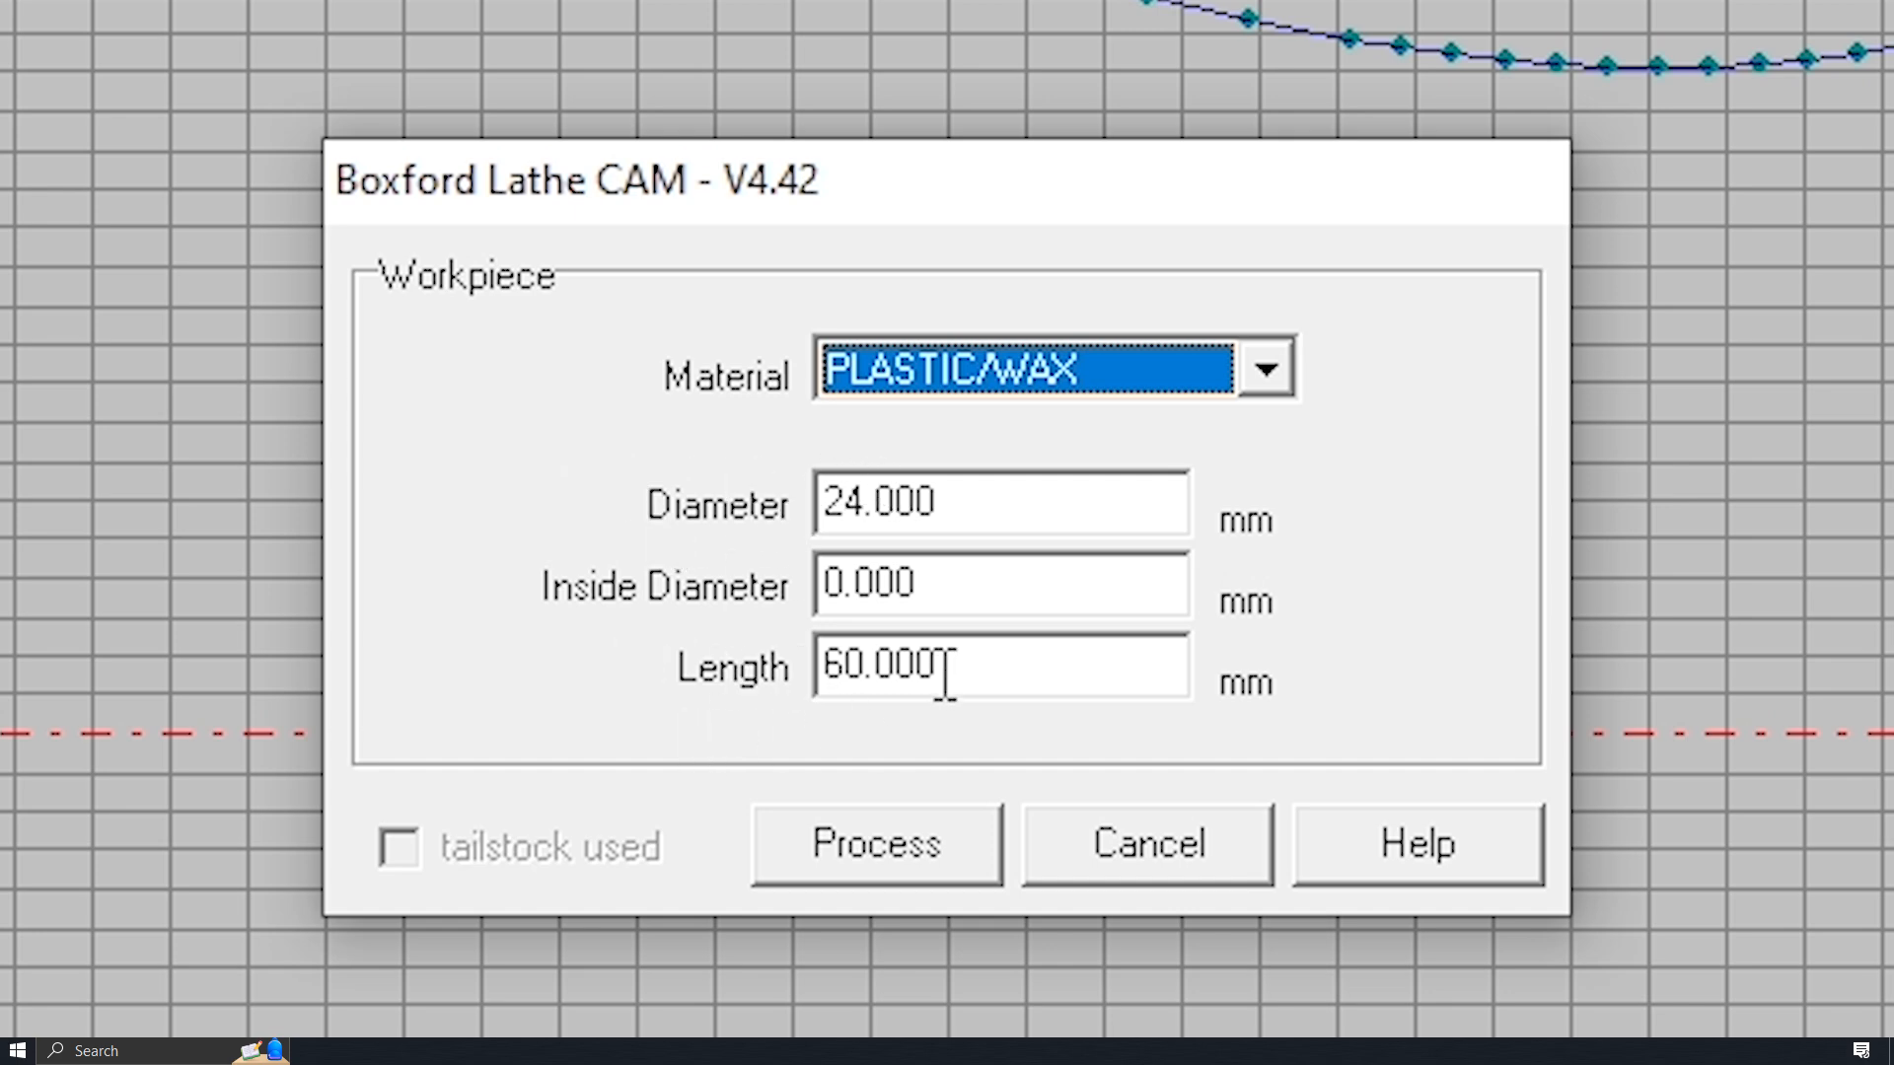
pyautogui.click(897, 862)
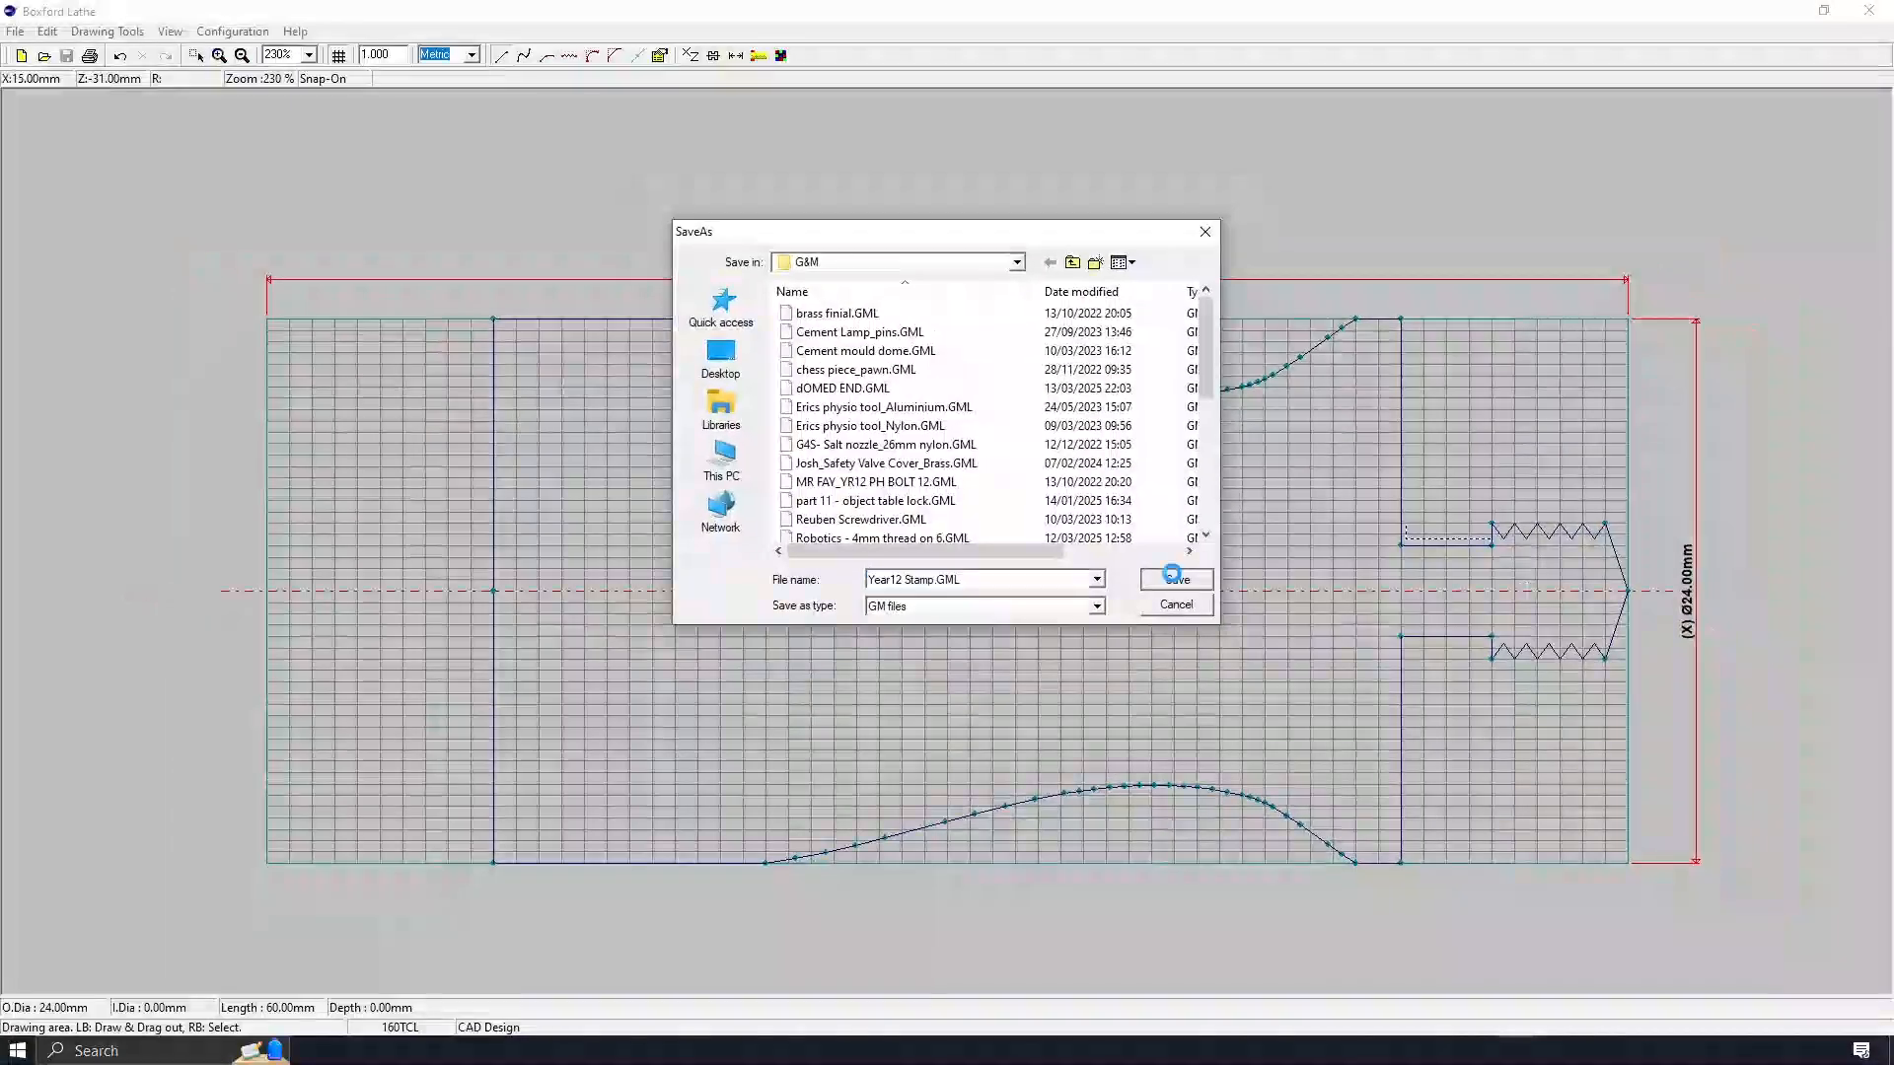
pyautogui.click(1348, 617)
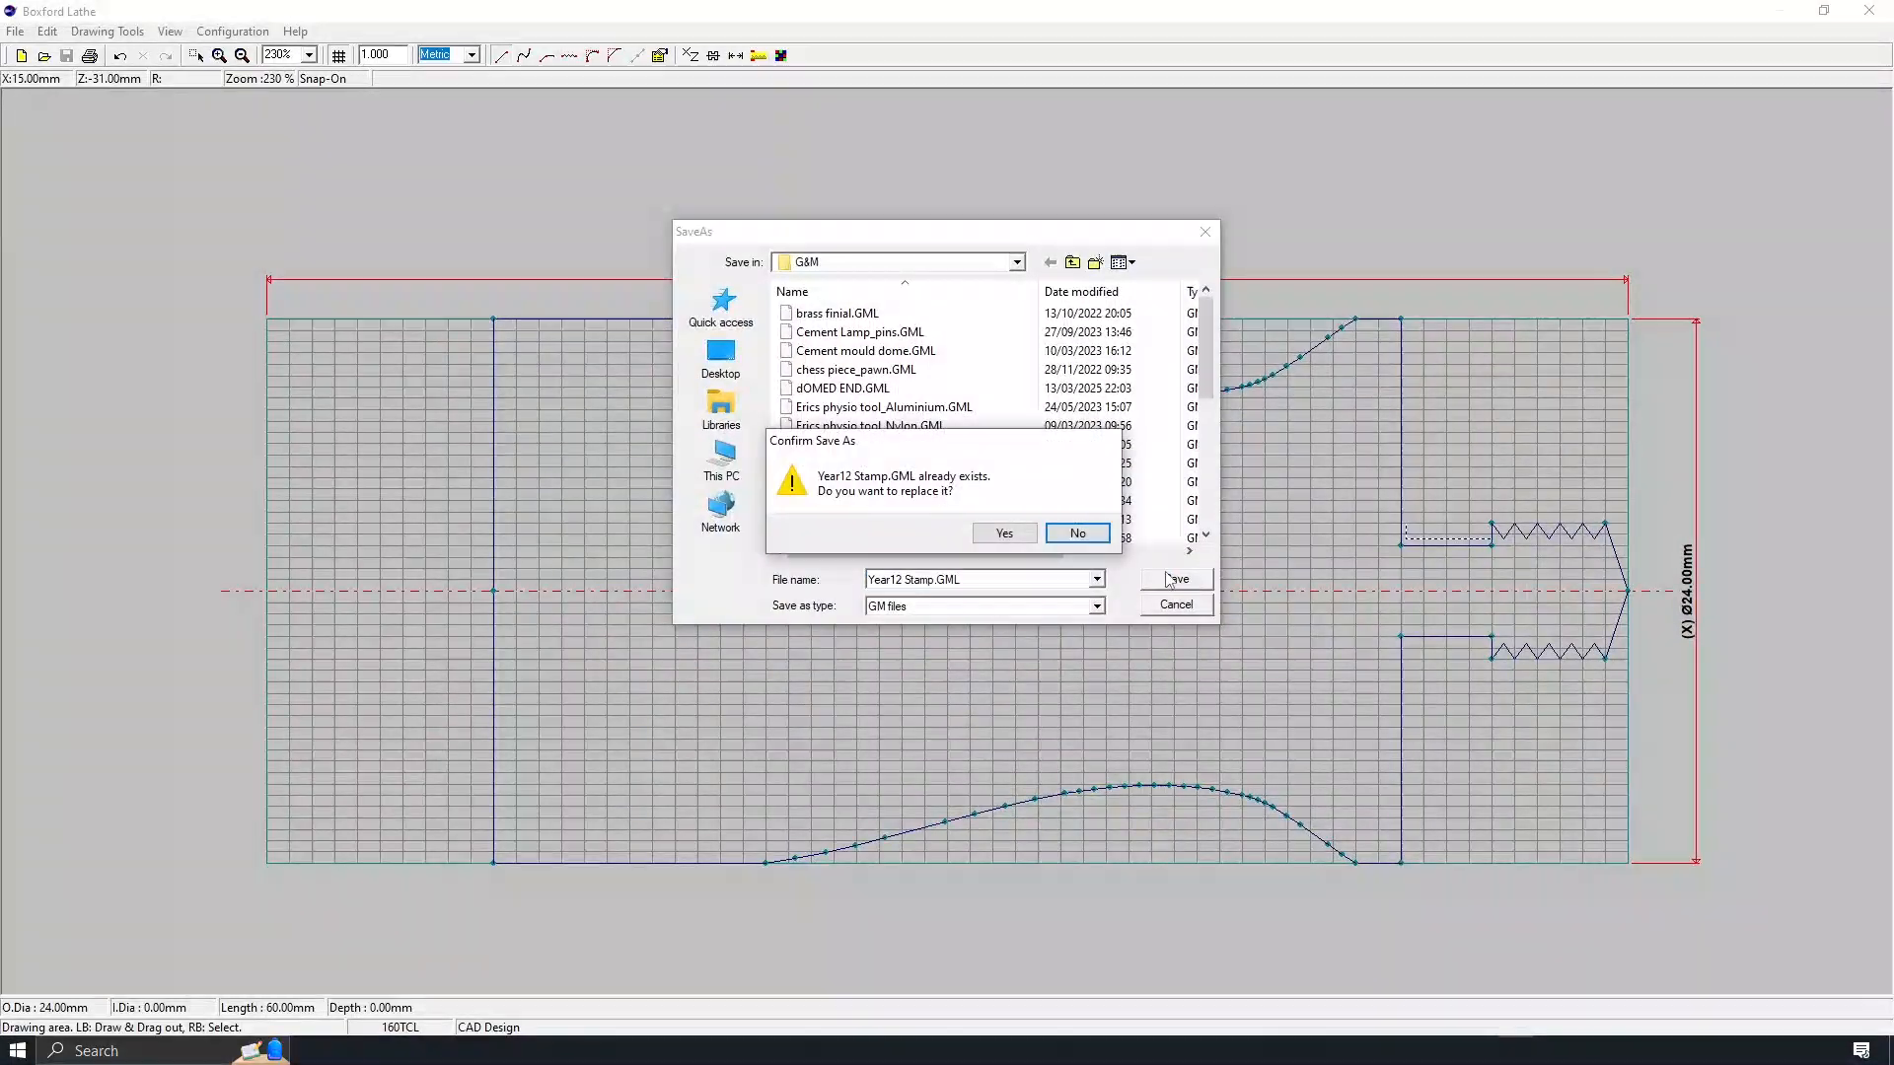
pyautogui.click(1004, 534)
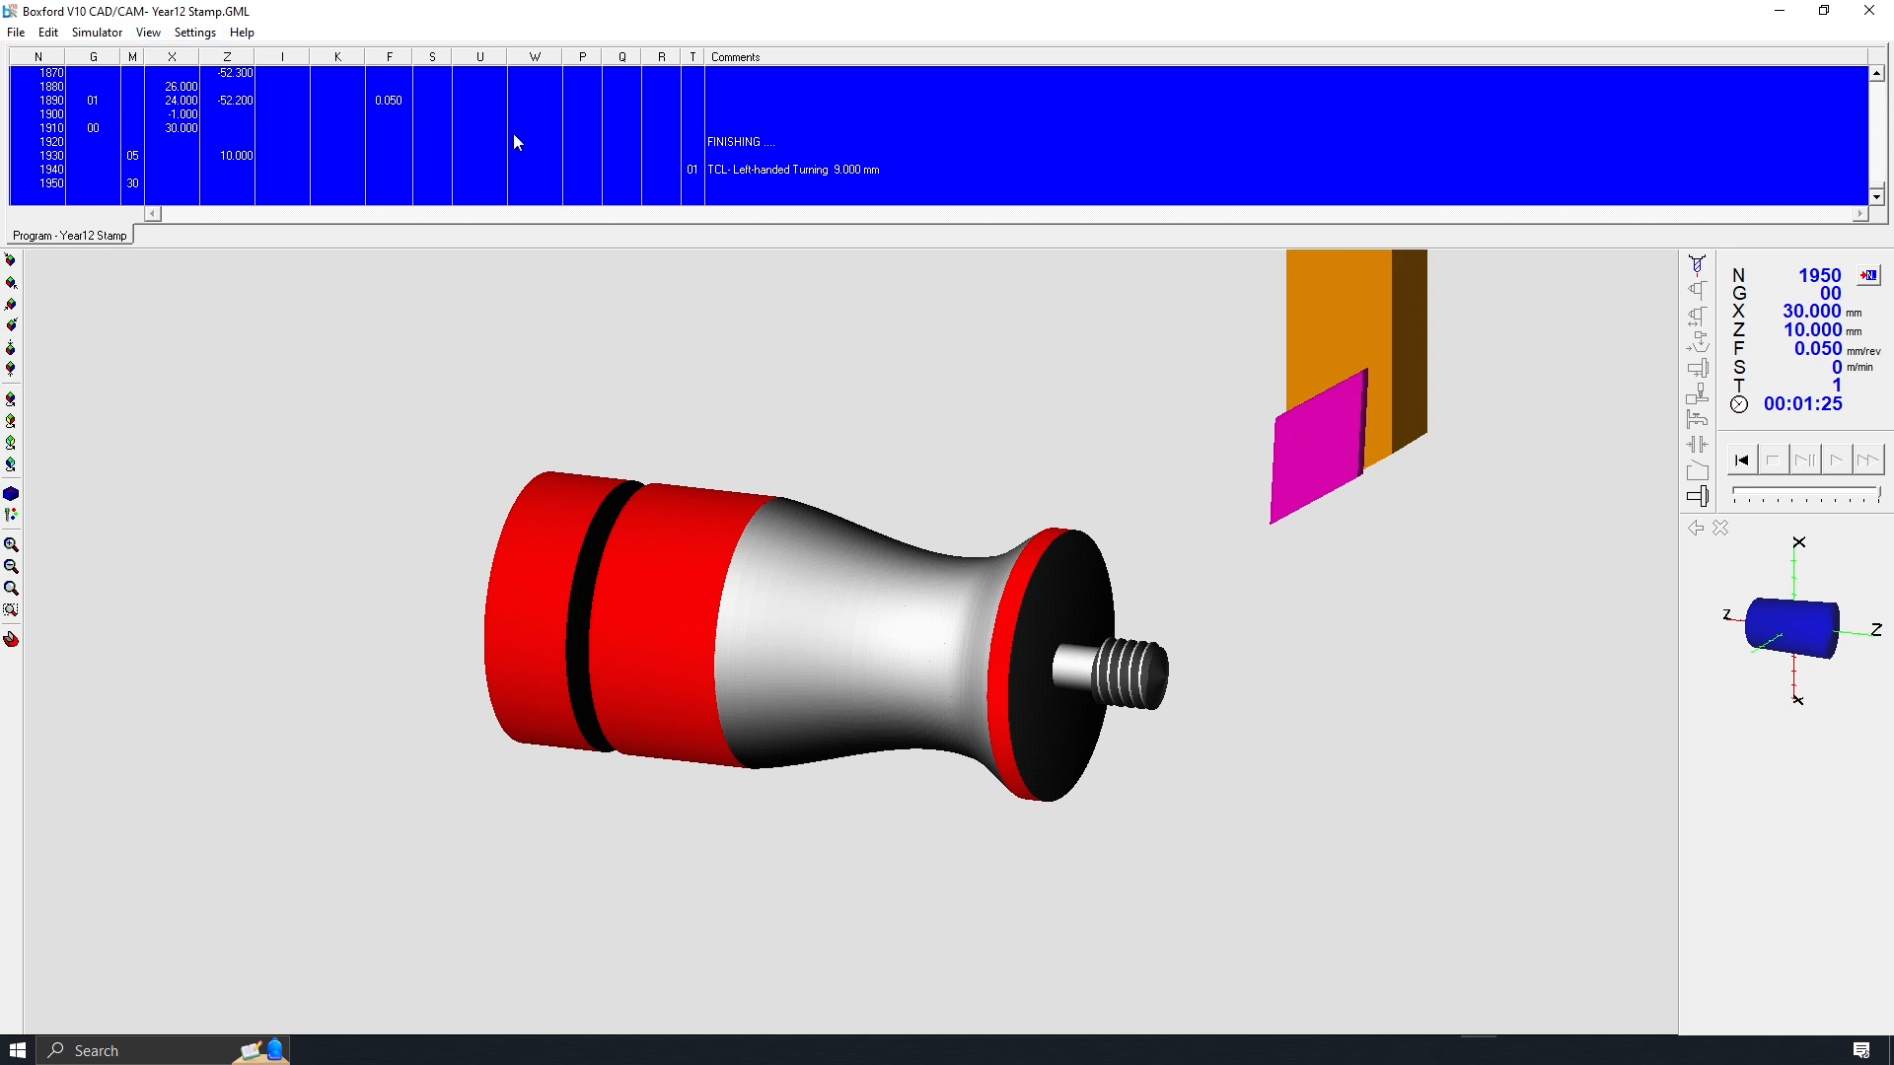
# - Review the final lines of the Year12 Stamp lathe program and close the simulator
pyautogui.scroll(3, 1884, 187)
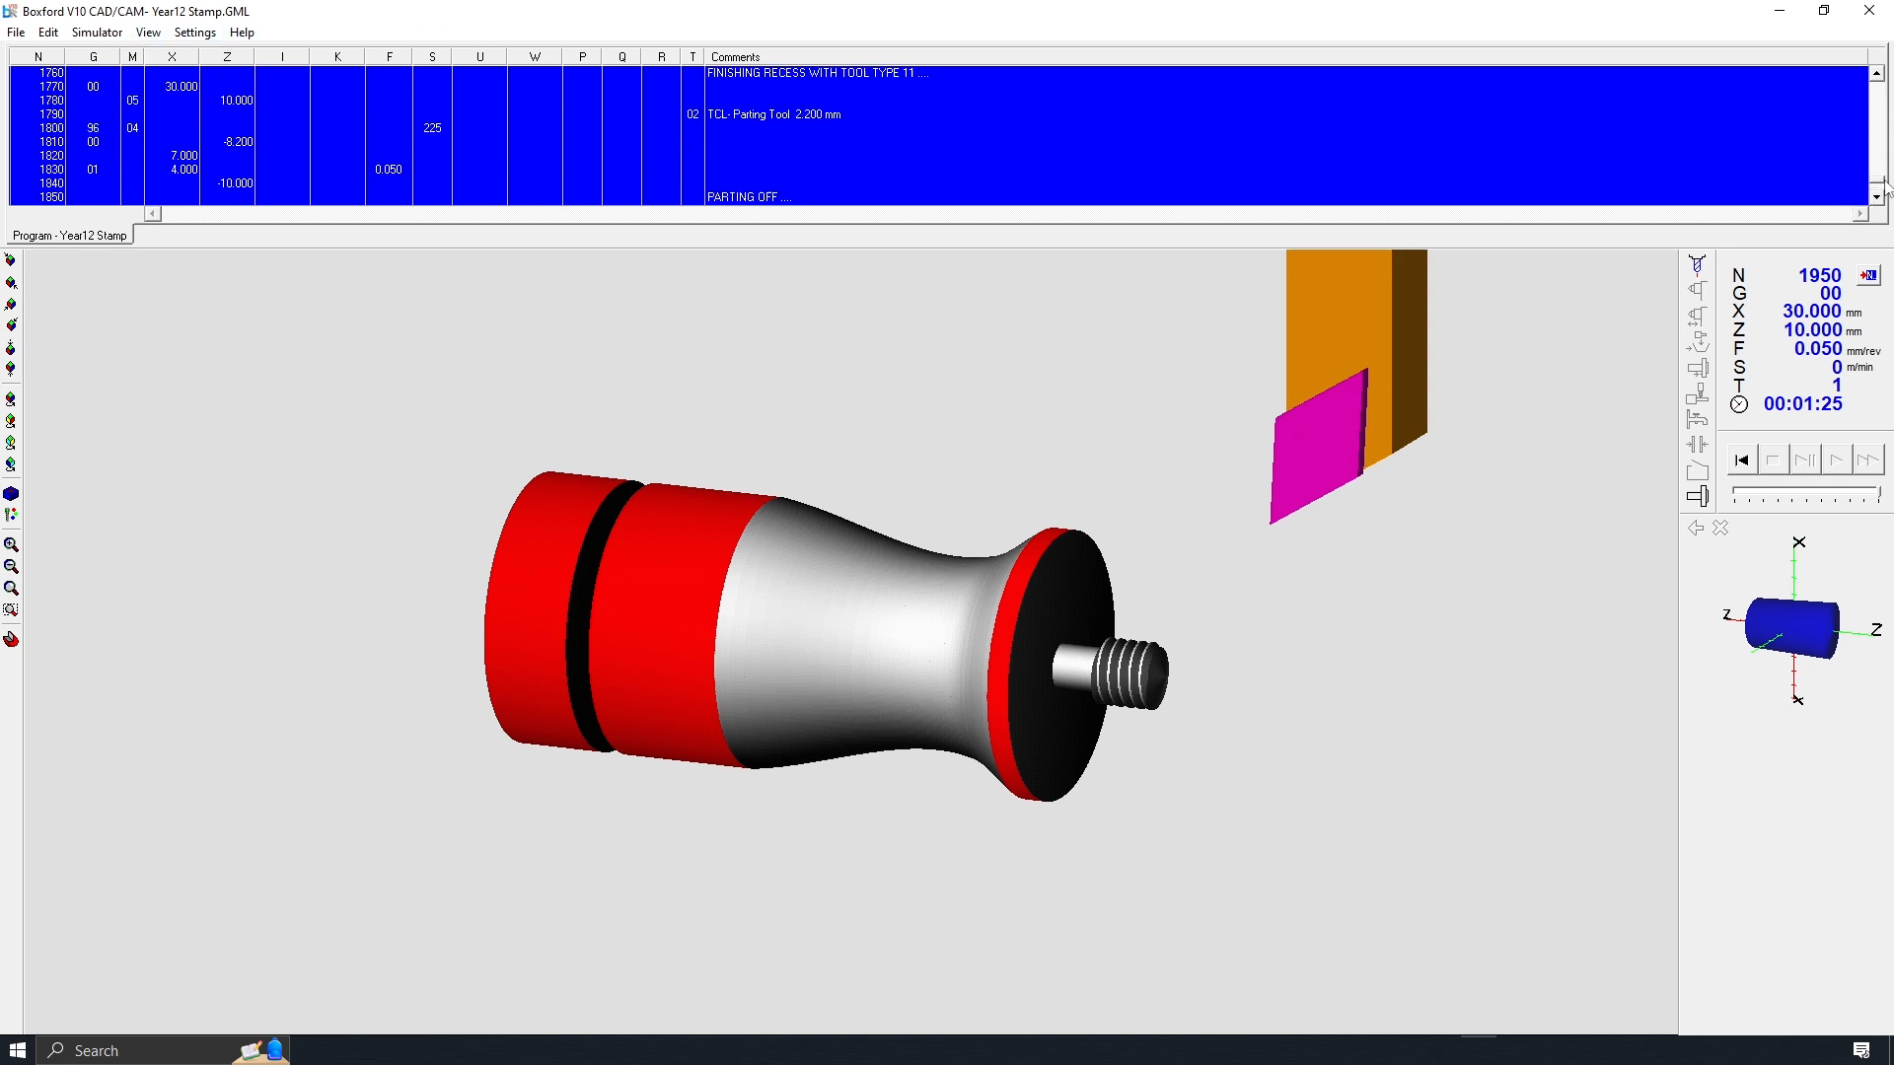
pyautogui.moveTo(1884, 187)
pyautogui.mouseDown()
pyautogui.moveTo(1885, 84)
pyautogui.moveTo(1884, 215)
pyautogui.mouseUp()
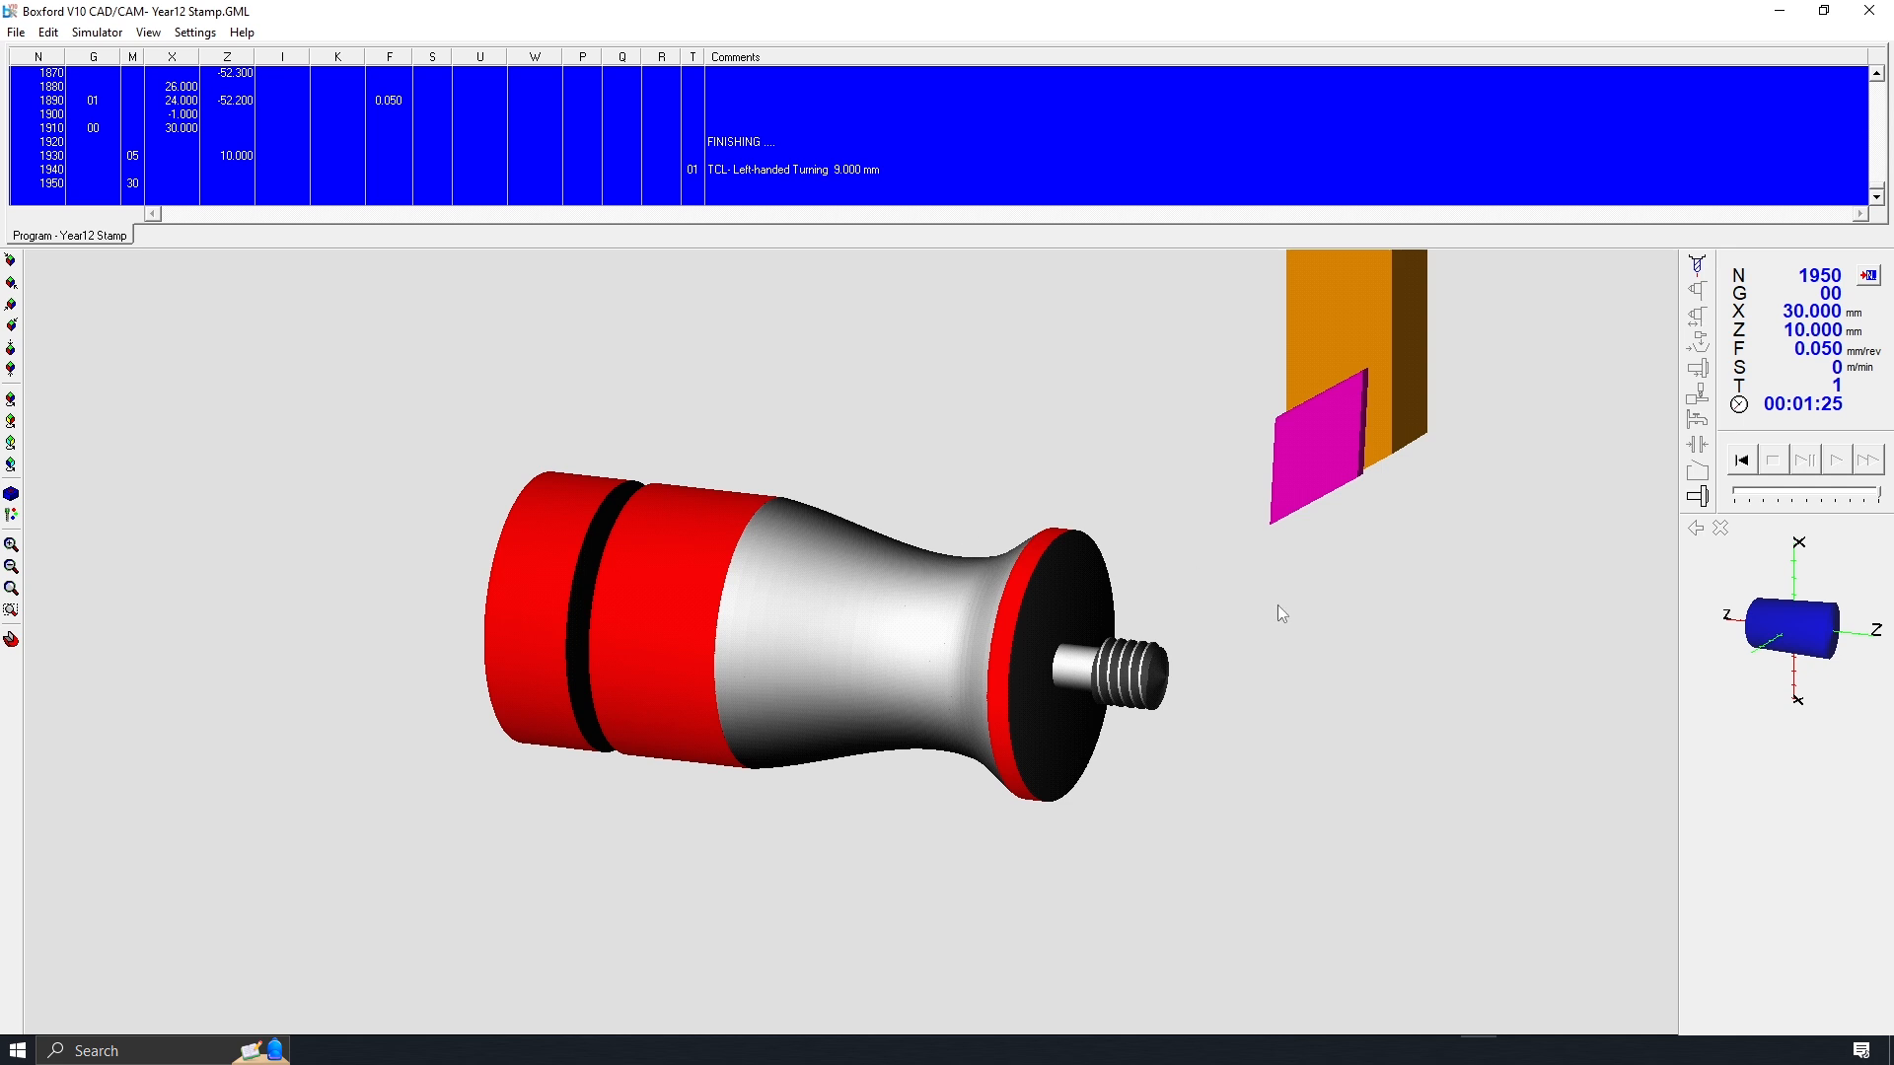
pyautogui.click(1869, 10)
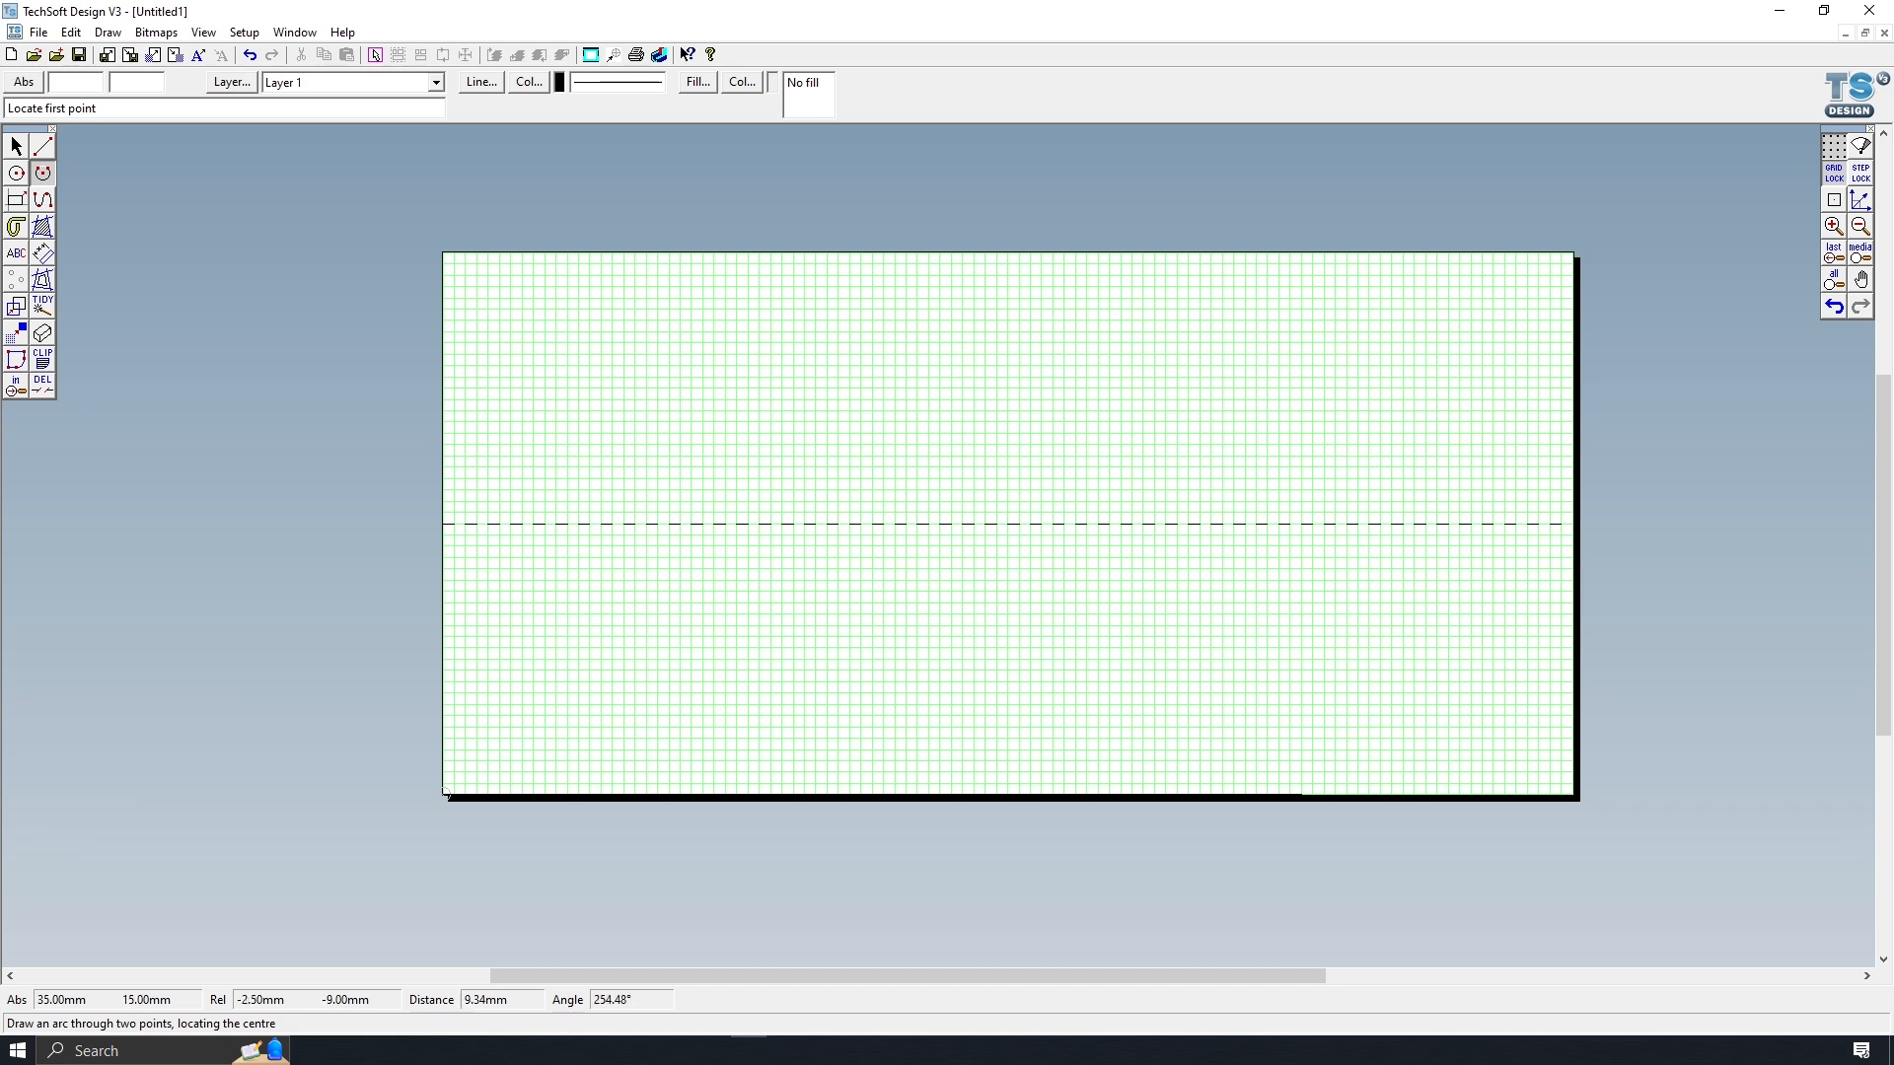
# - In TechSoft Design V3, set the X values of the layout's material size and design guide to 41 mm
pyautogui.click(596, 54)
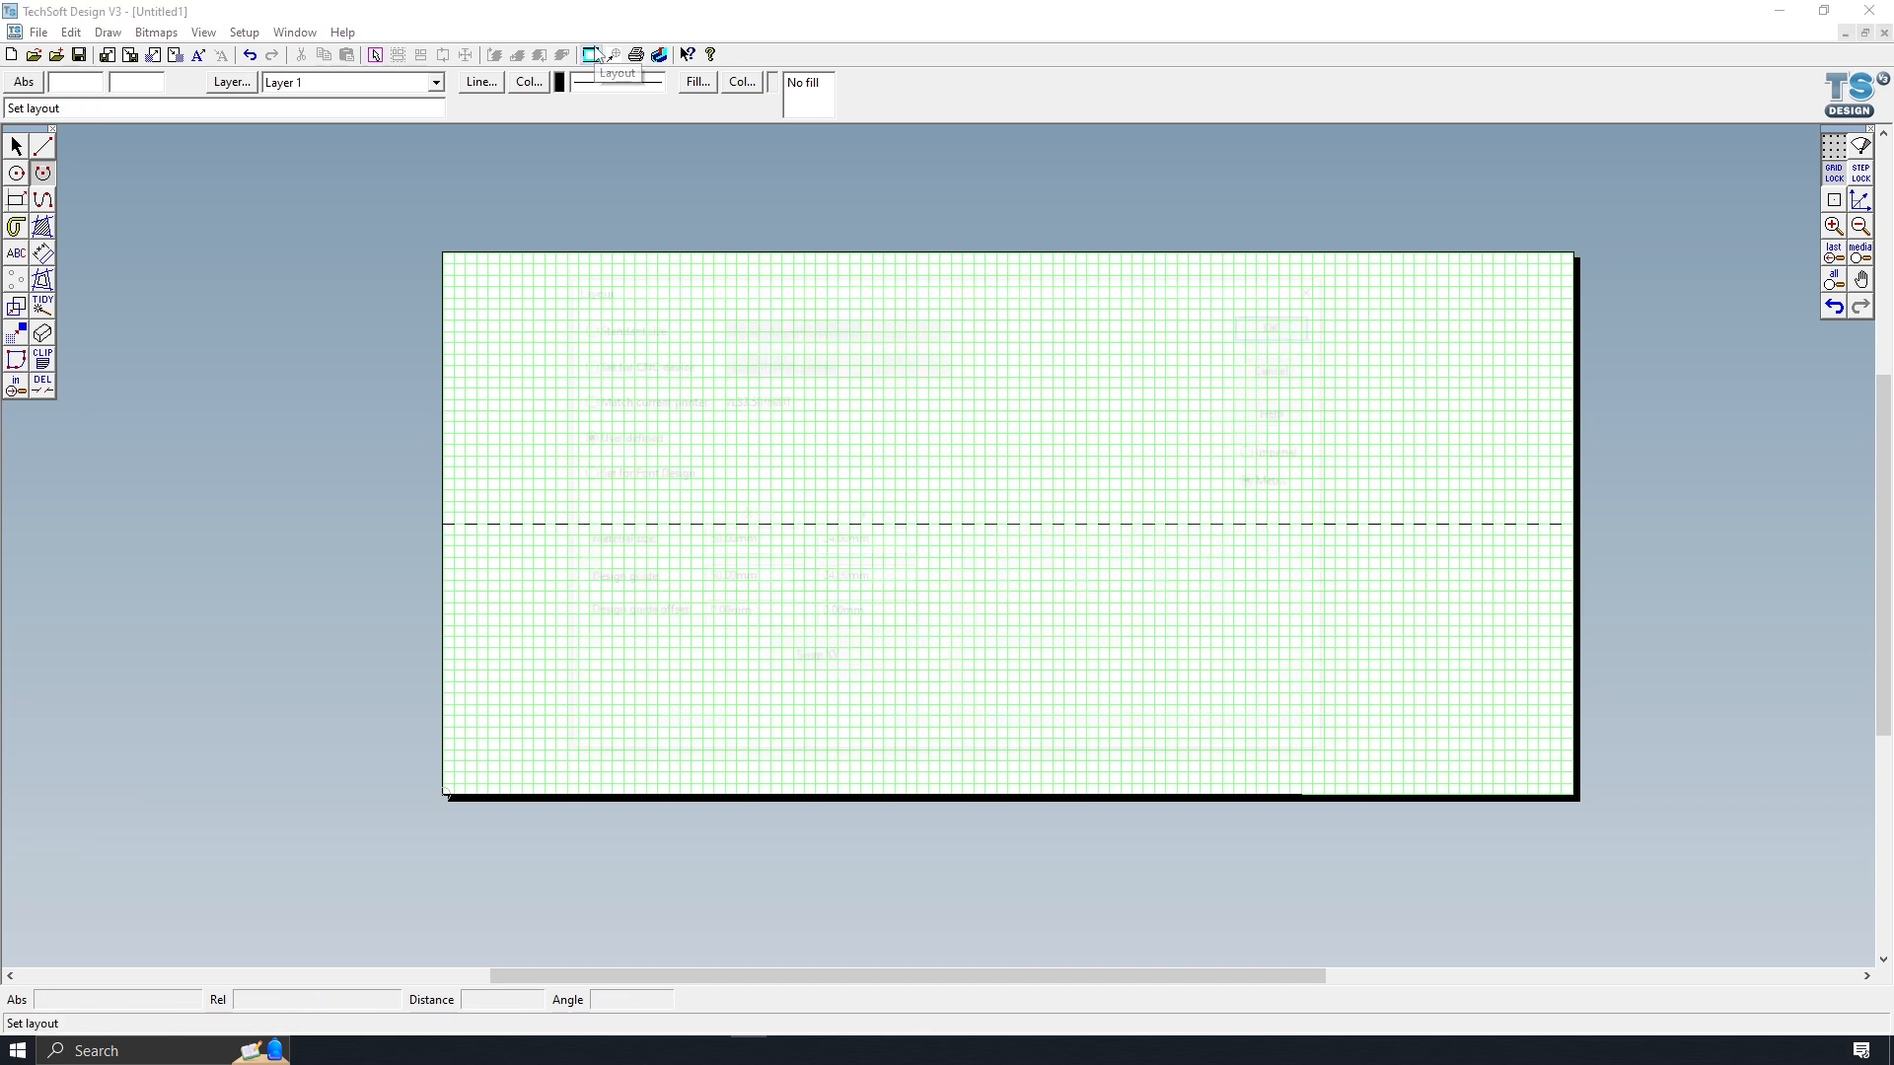
pyautogui.doubleClick(733, 548)
pyautogui.write('41')
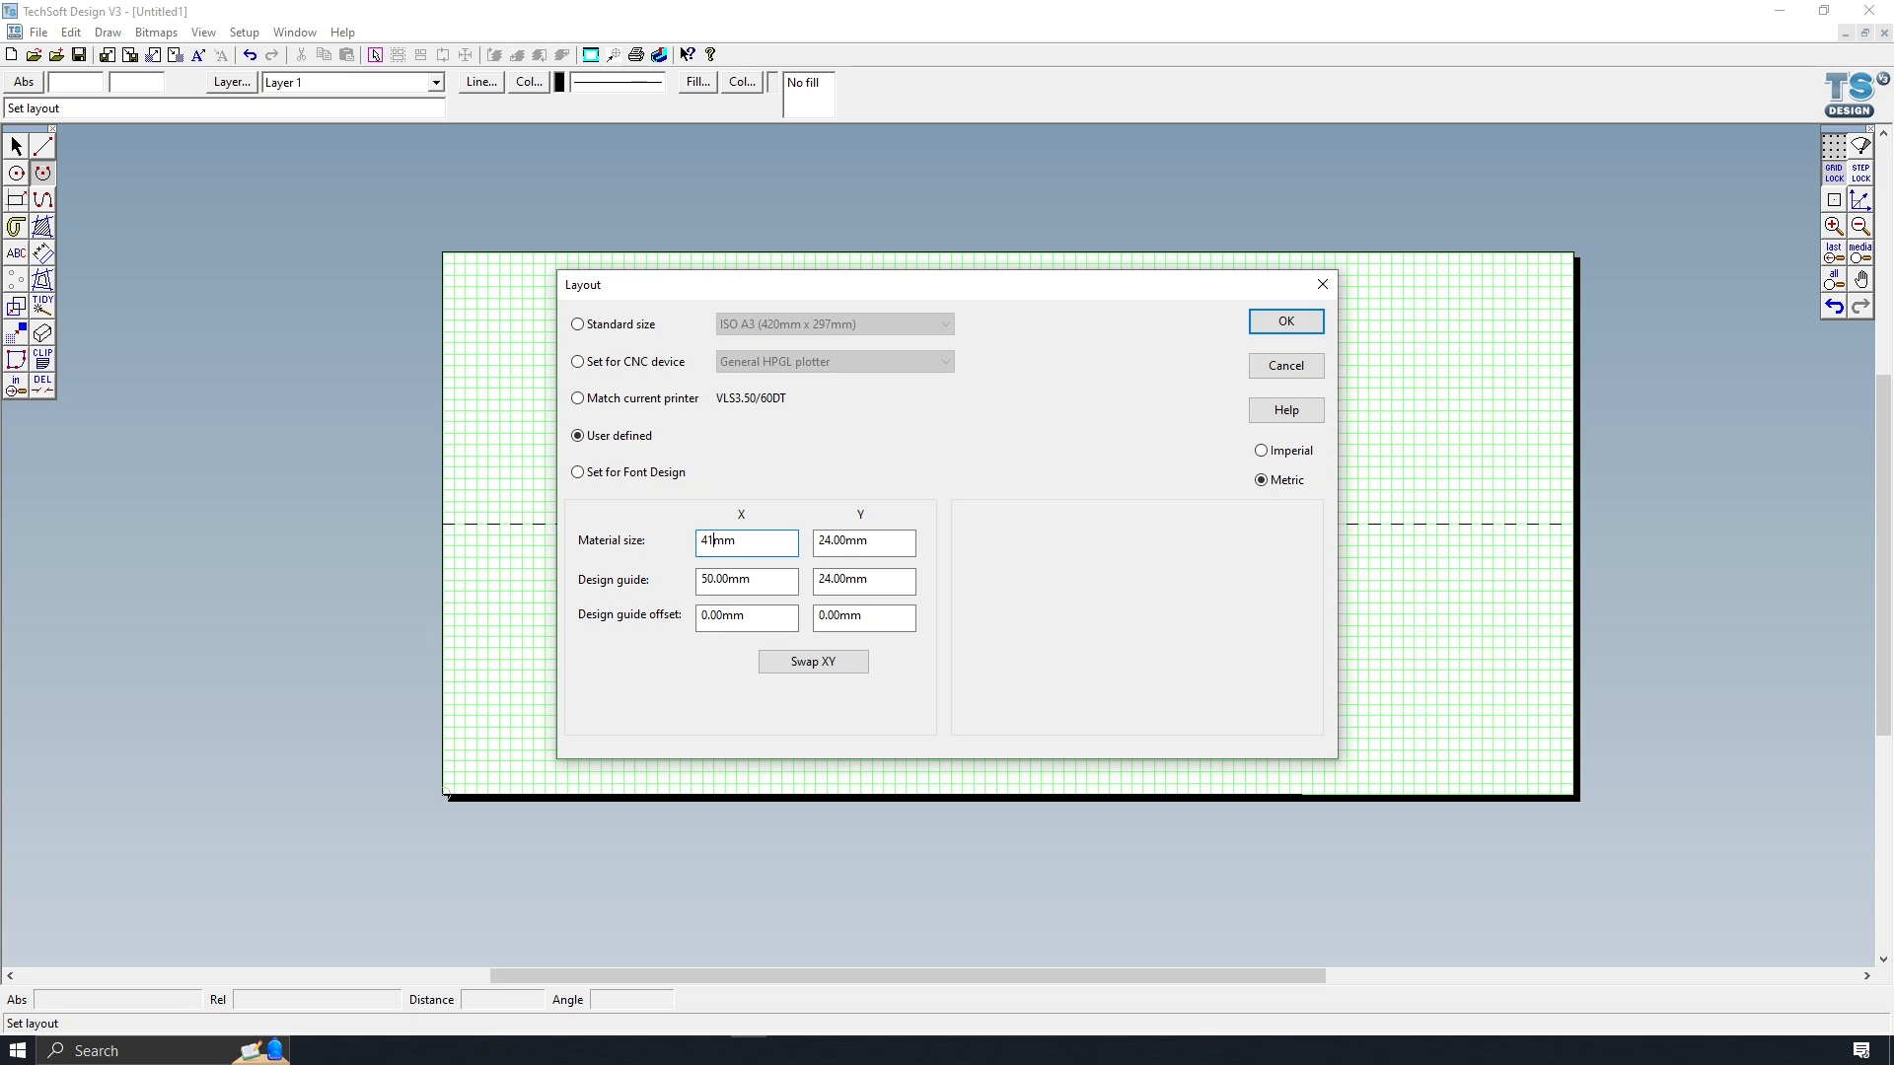
pyautogui.press('Tab')
pyautogui.press('Tab')
pyautogui.write('41')
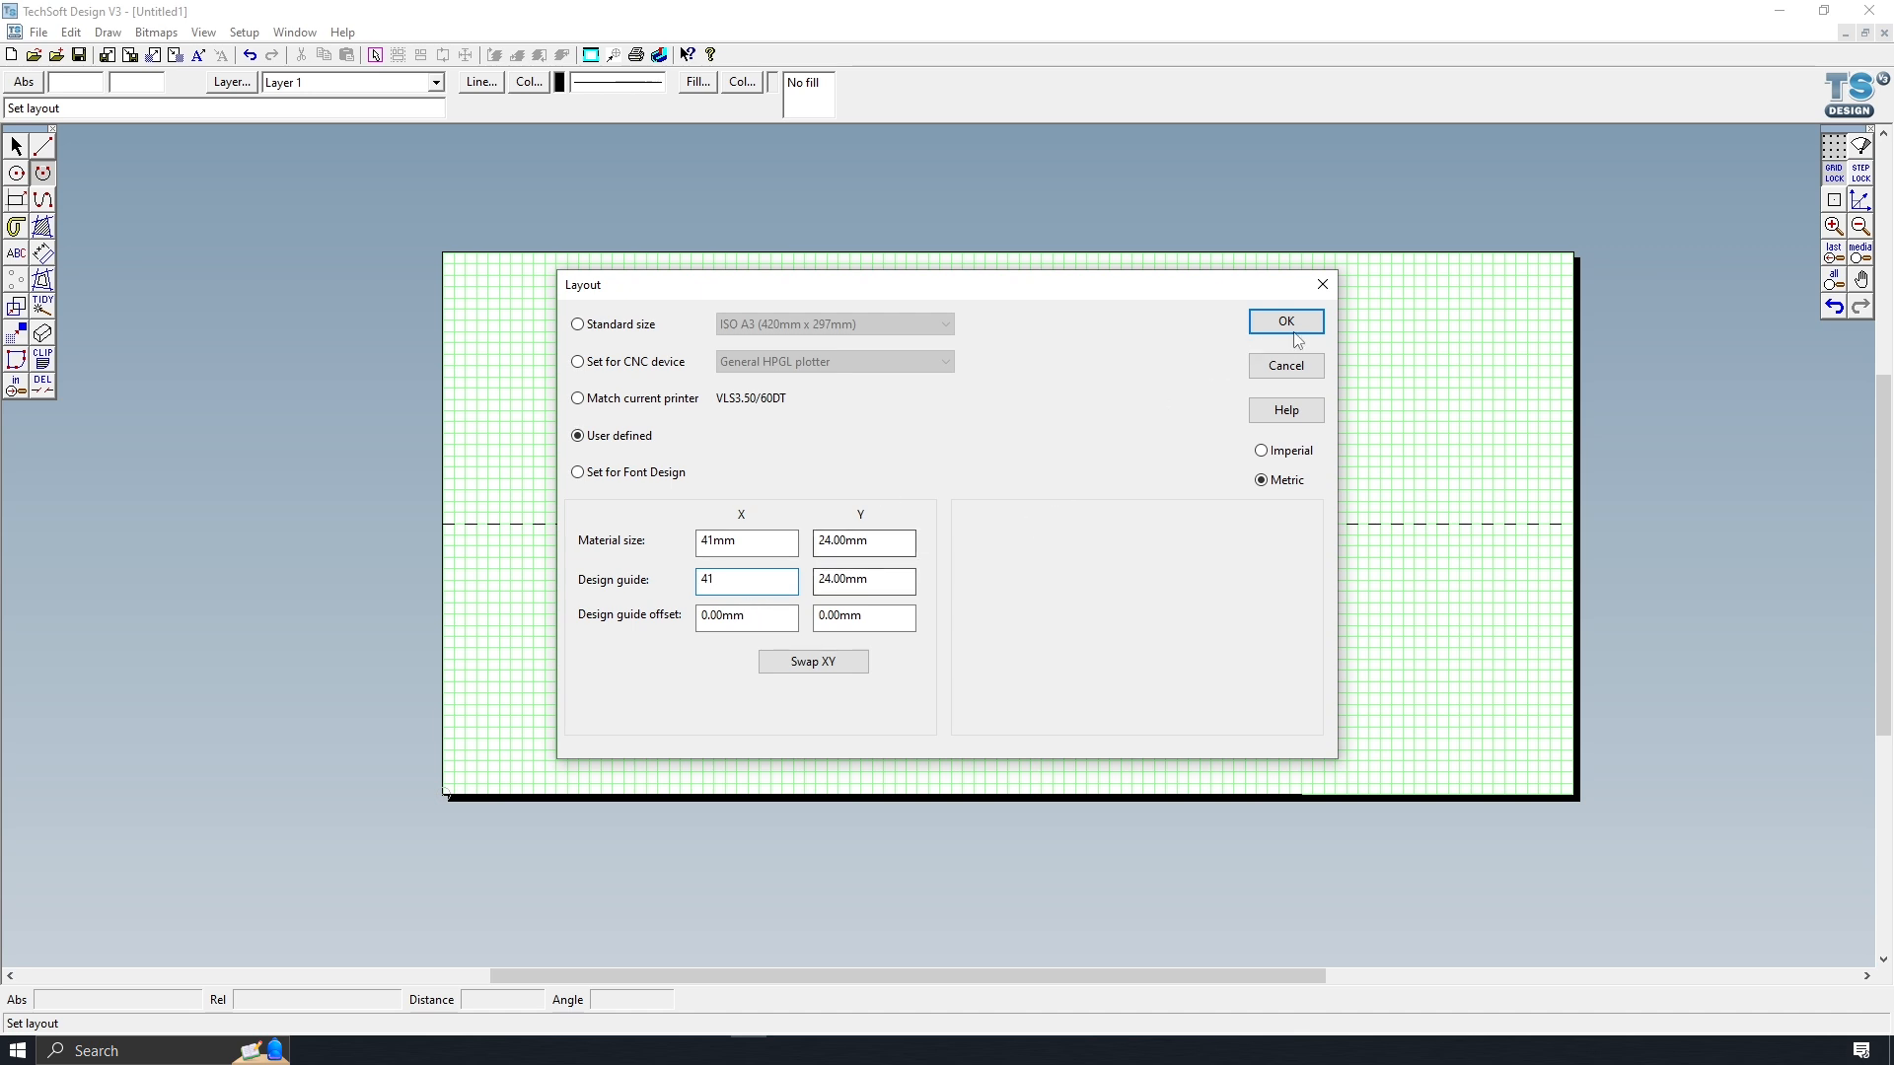
pyautogui.press('Return')
# - Shorten the dashed centre line so that it ends at the right edge of the 41 mm wide sheet
pyautogui.click(16, 146)
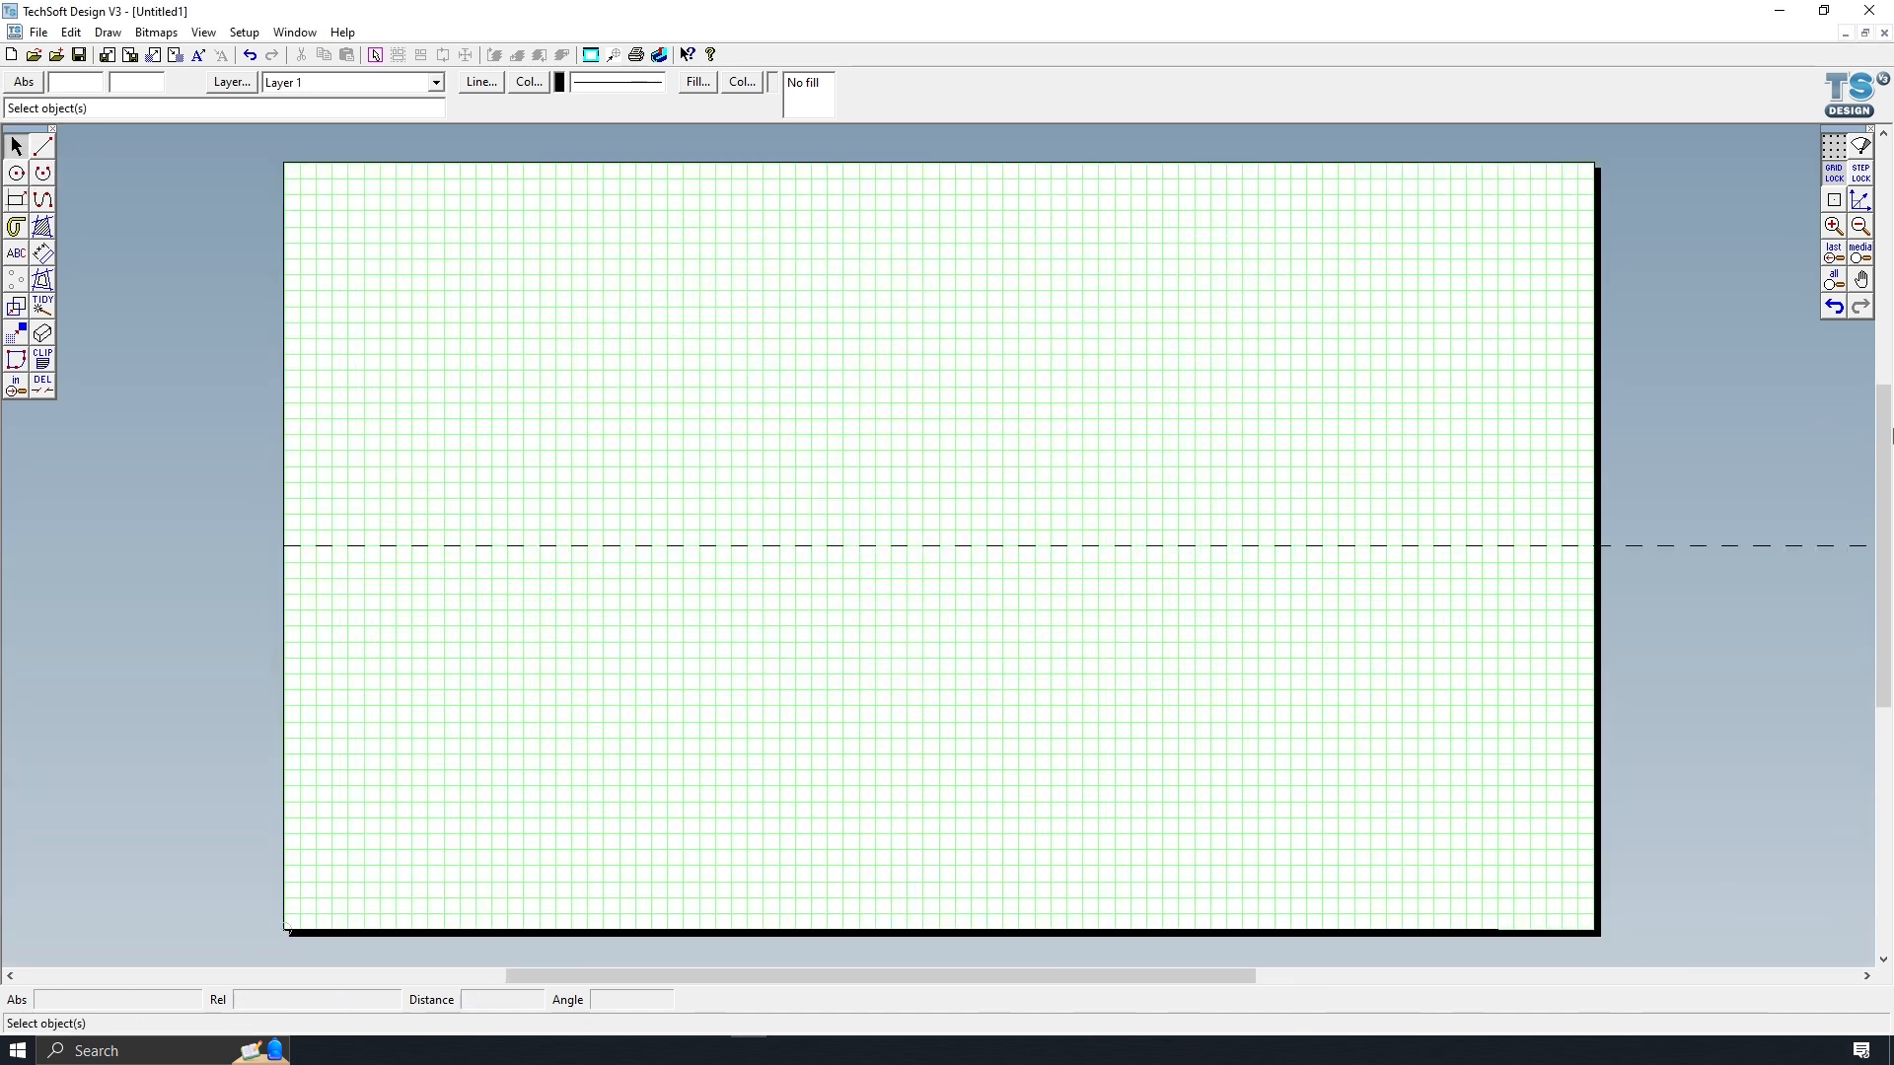
pyautogui.click(1860, 226)
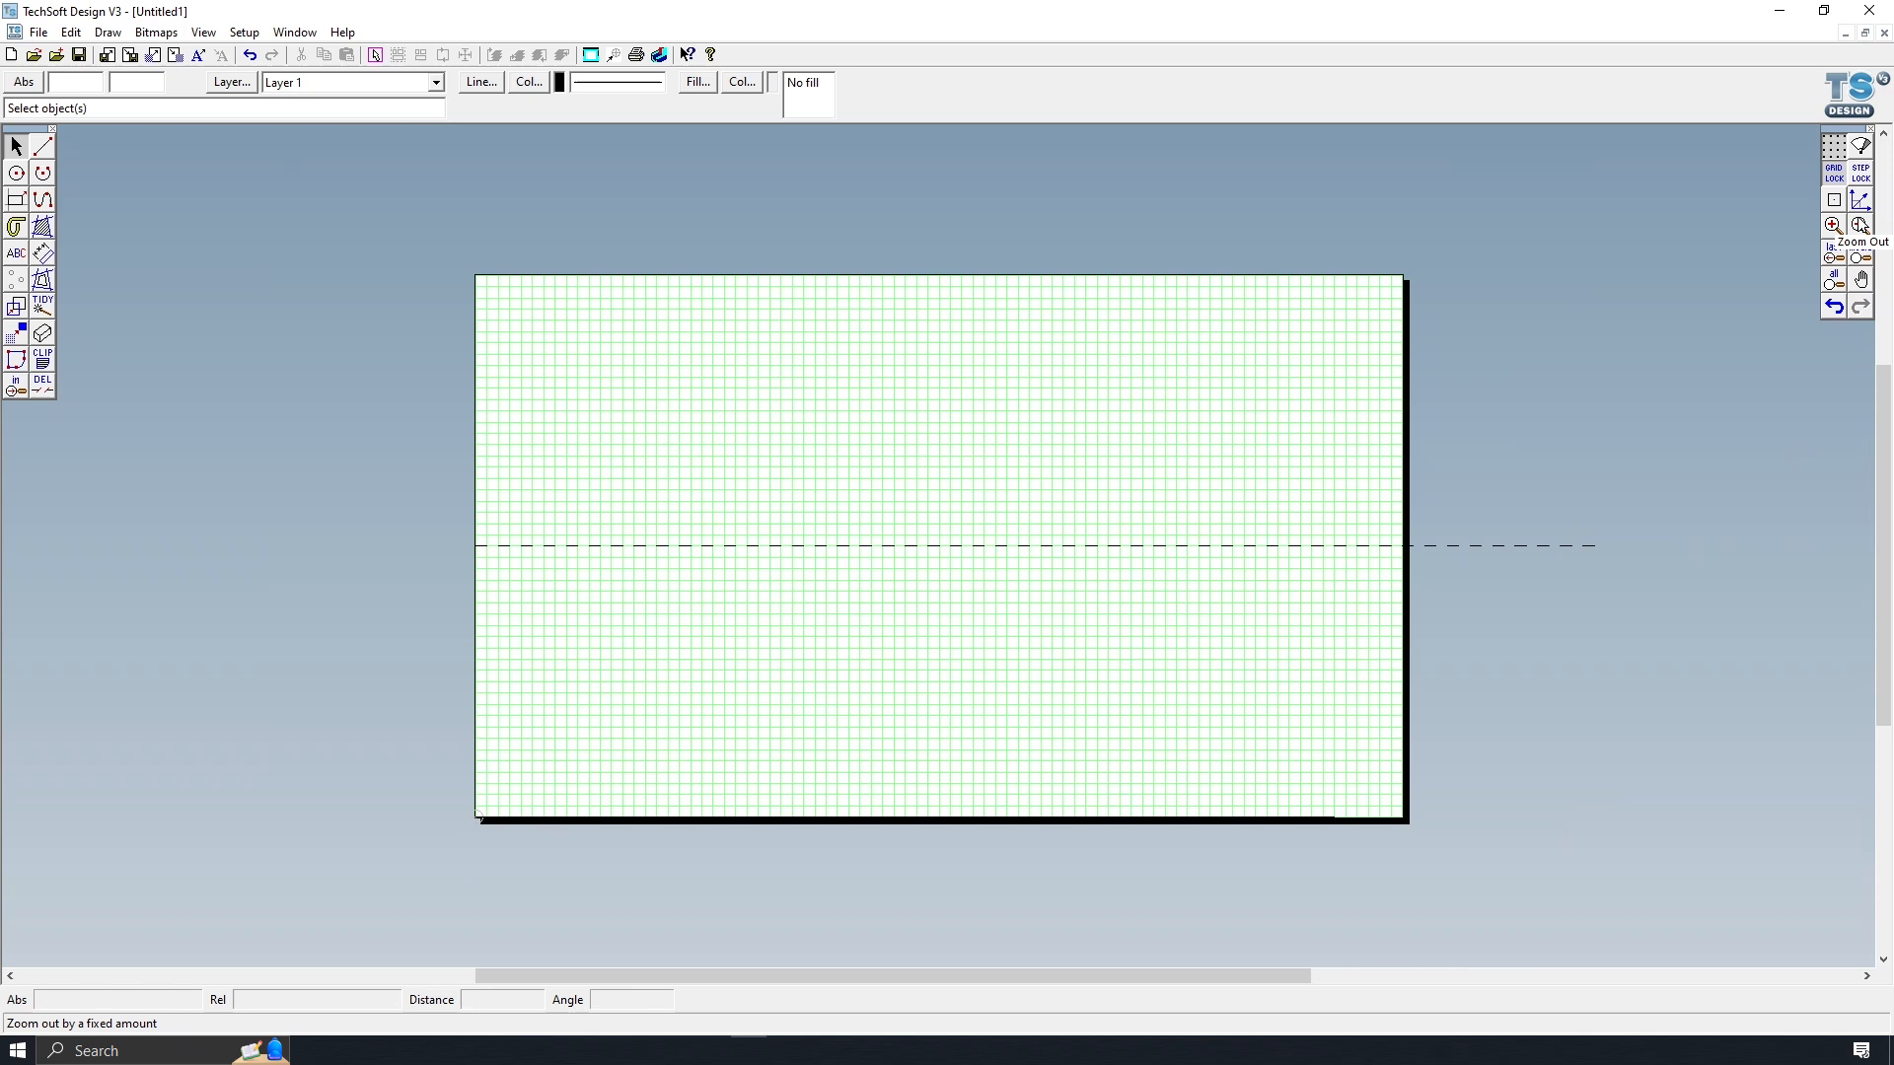
pyautogui.click(1576, 546)
pyautogui.moveTo(1609, 546); pyautogui.dragTo(1545, 545)
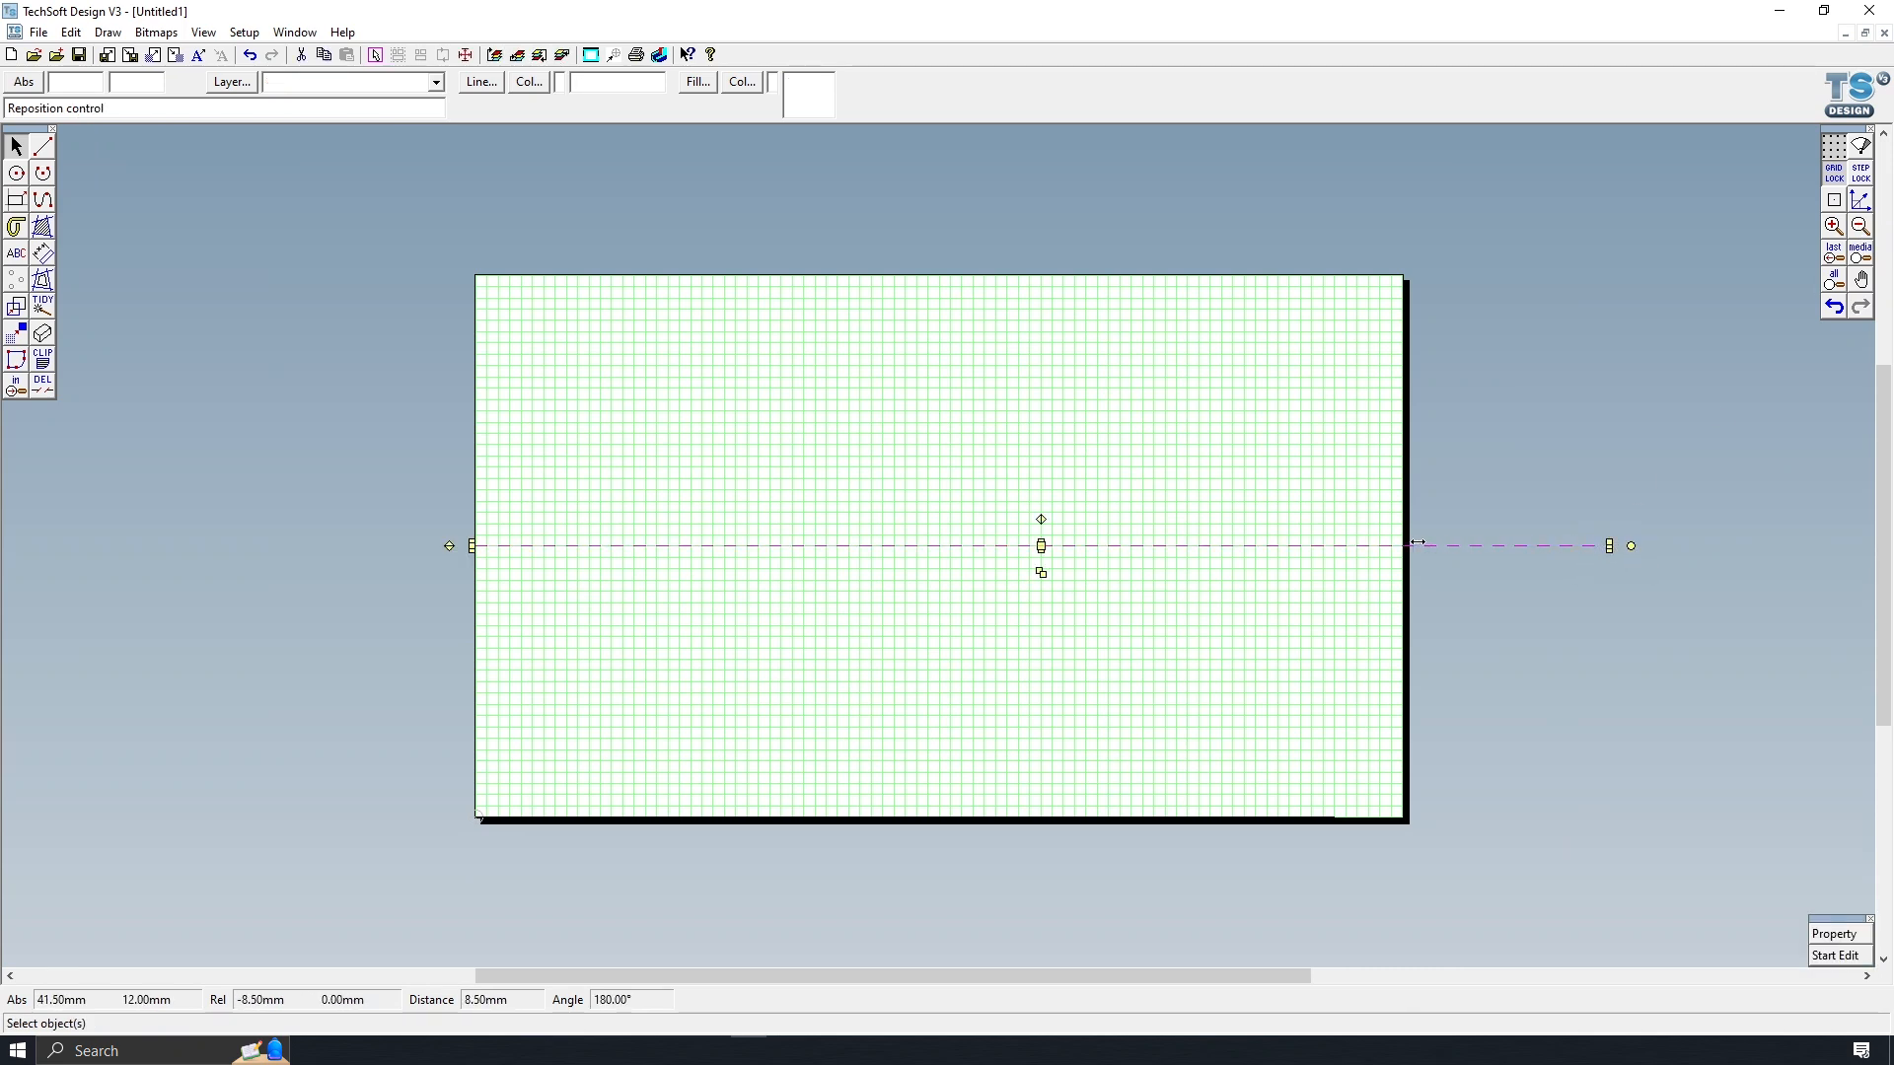
pyautogui.moveTo(1408, 542); pyautogui.dragTo(1407, 546)
pyautogui.click(1535, 441)
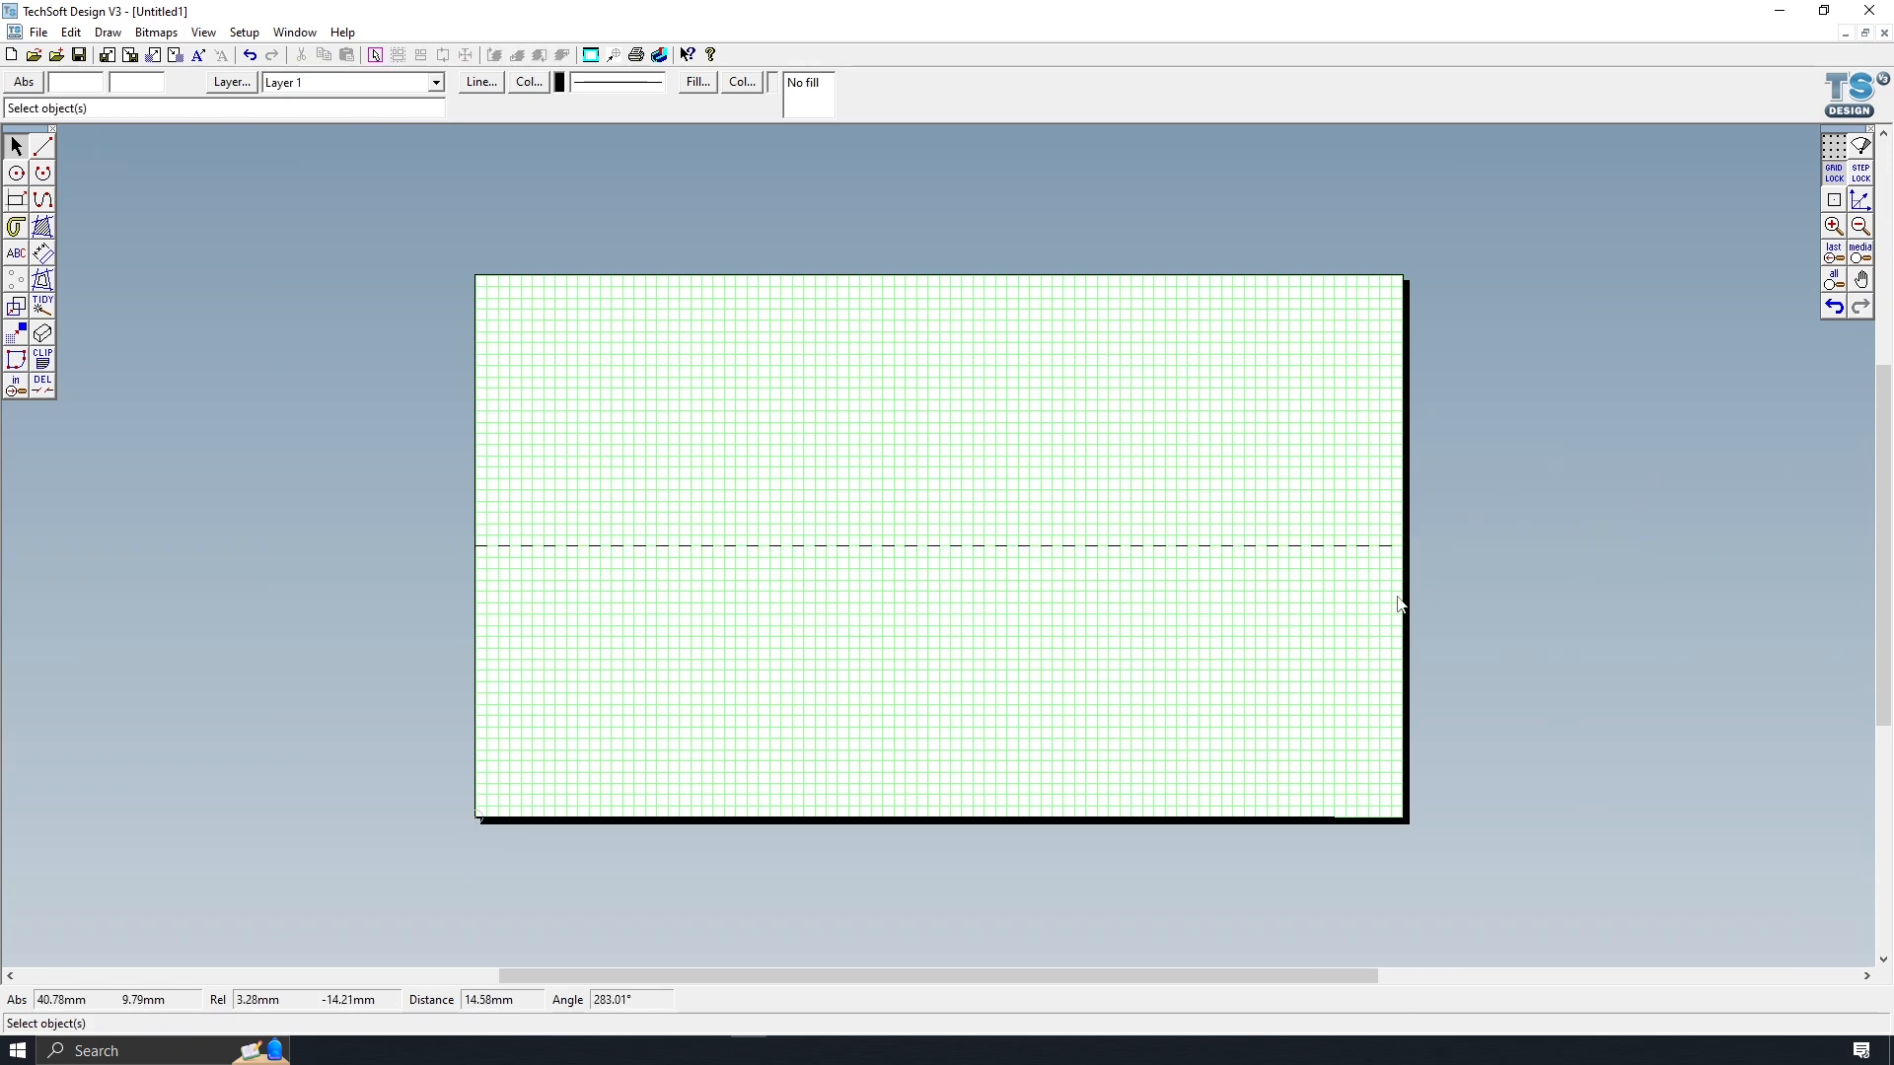
pyautogui.click(1833, 225)
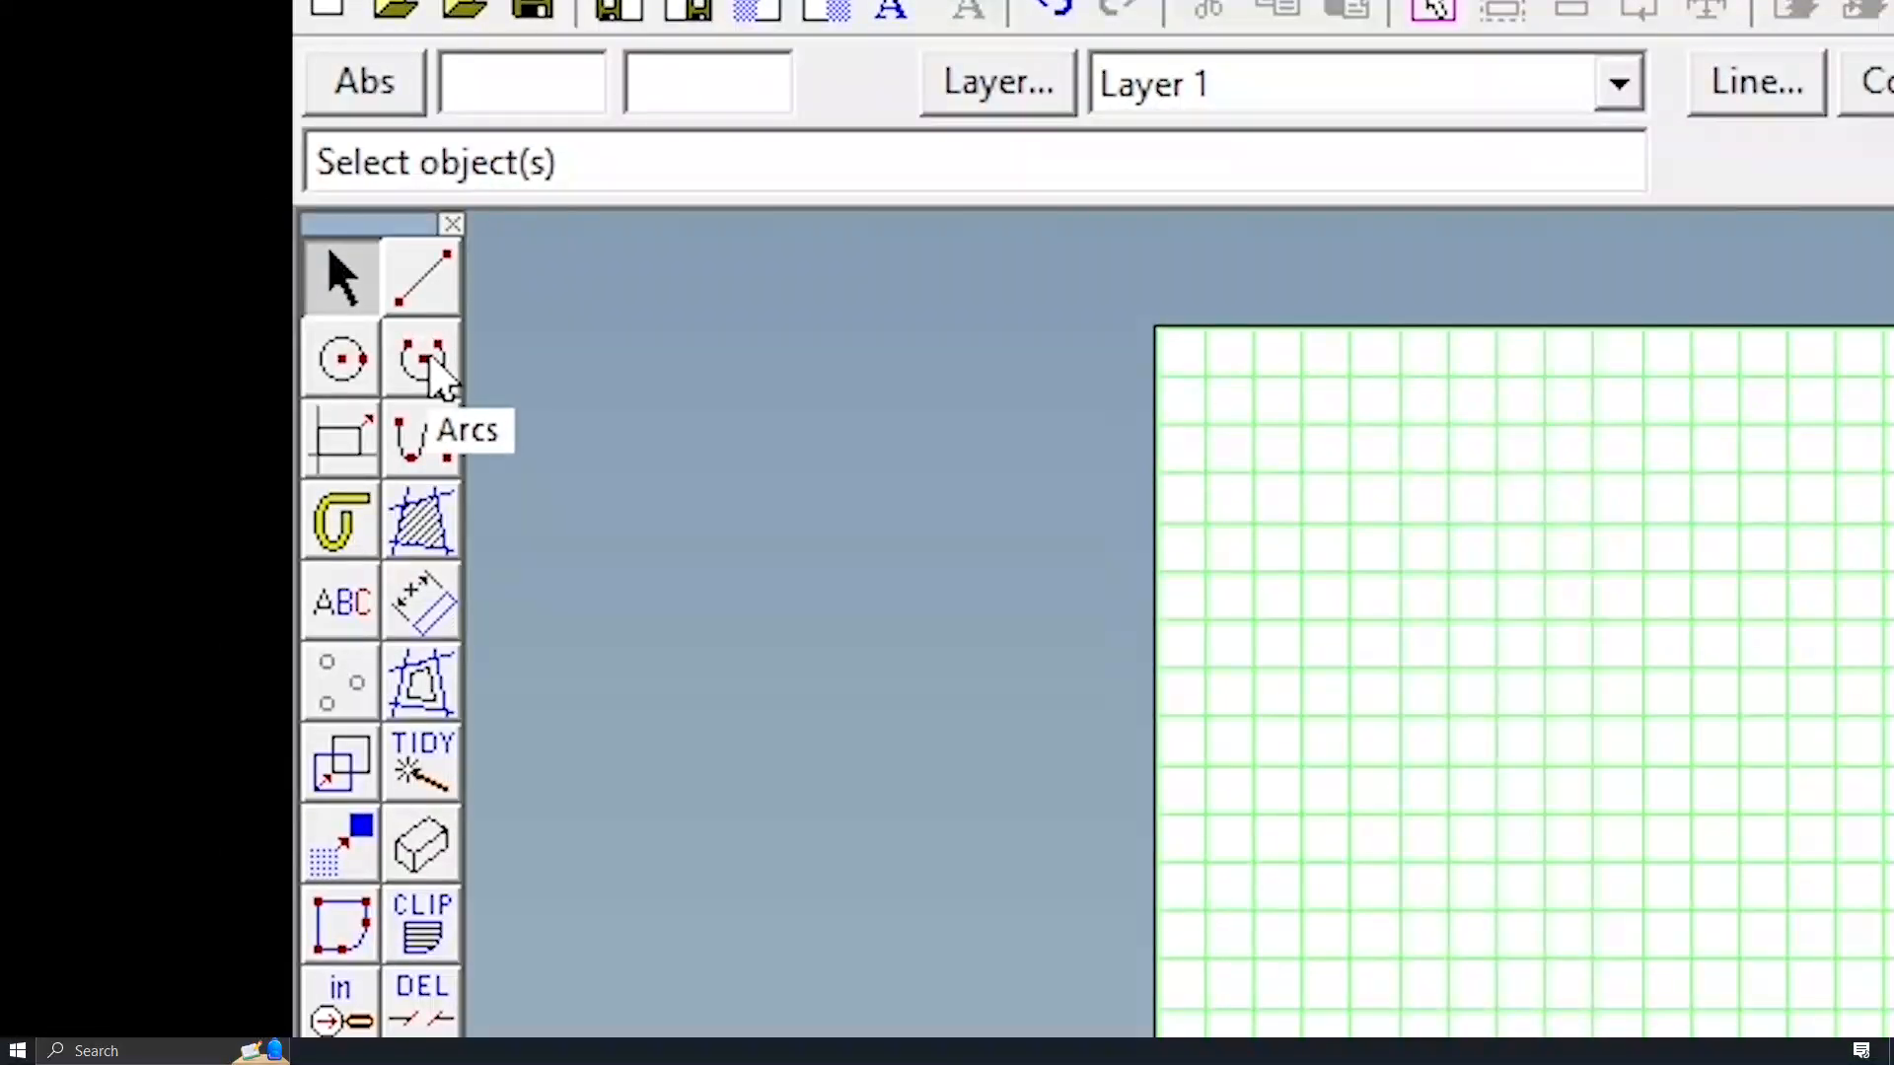
pyautogui.click(430, 361)
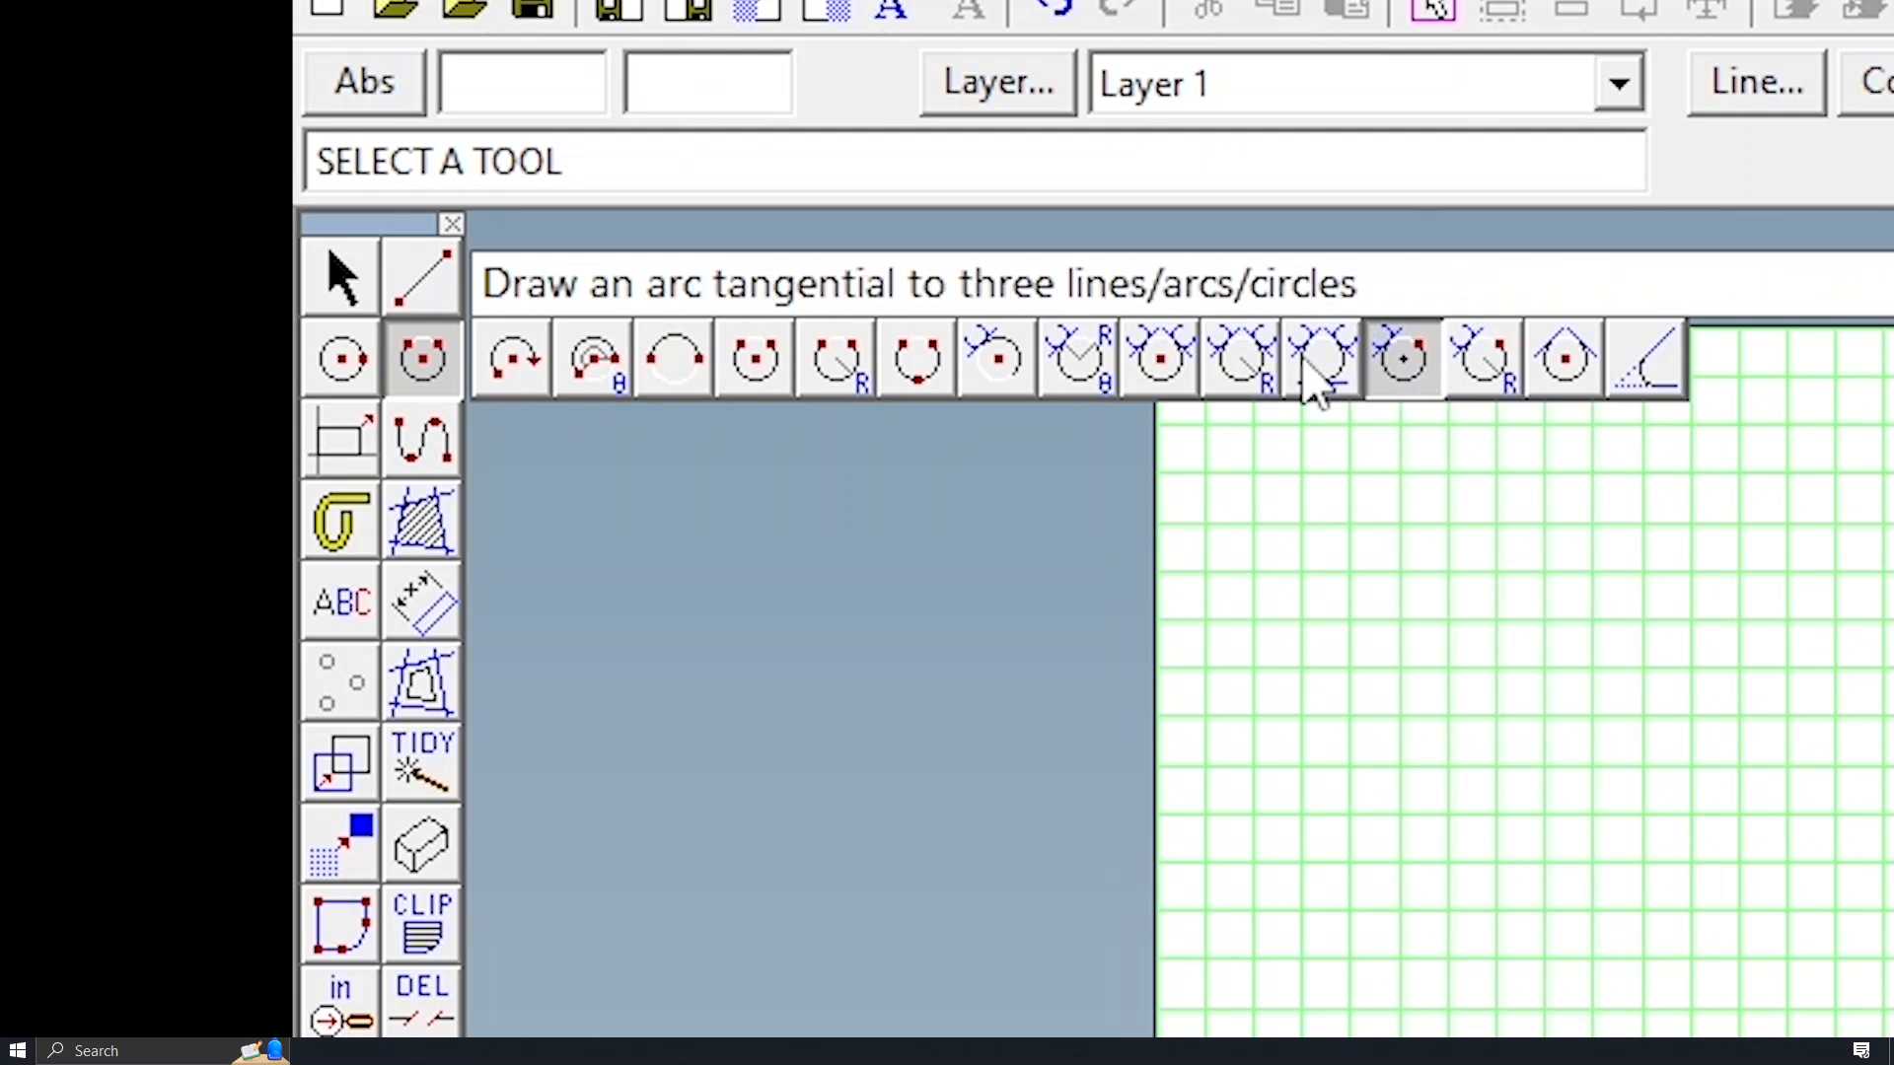
pyautogui.click(674, 360)
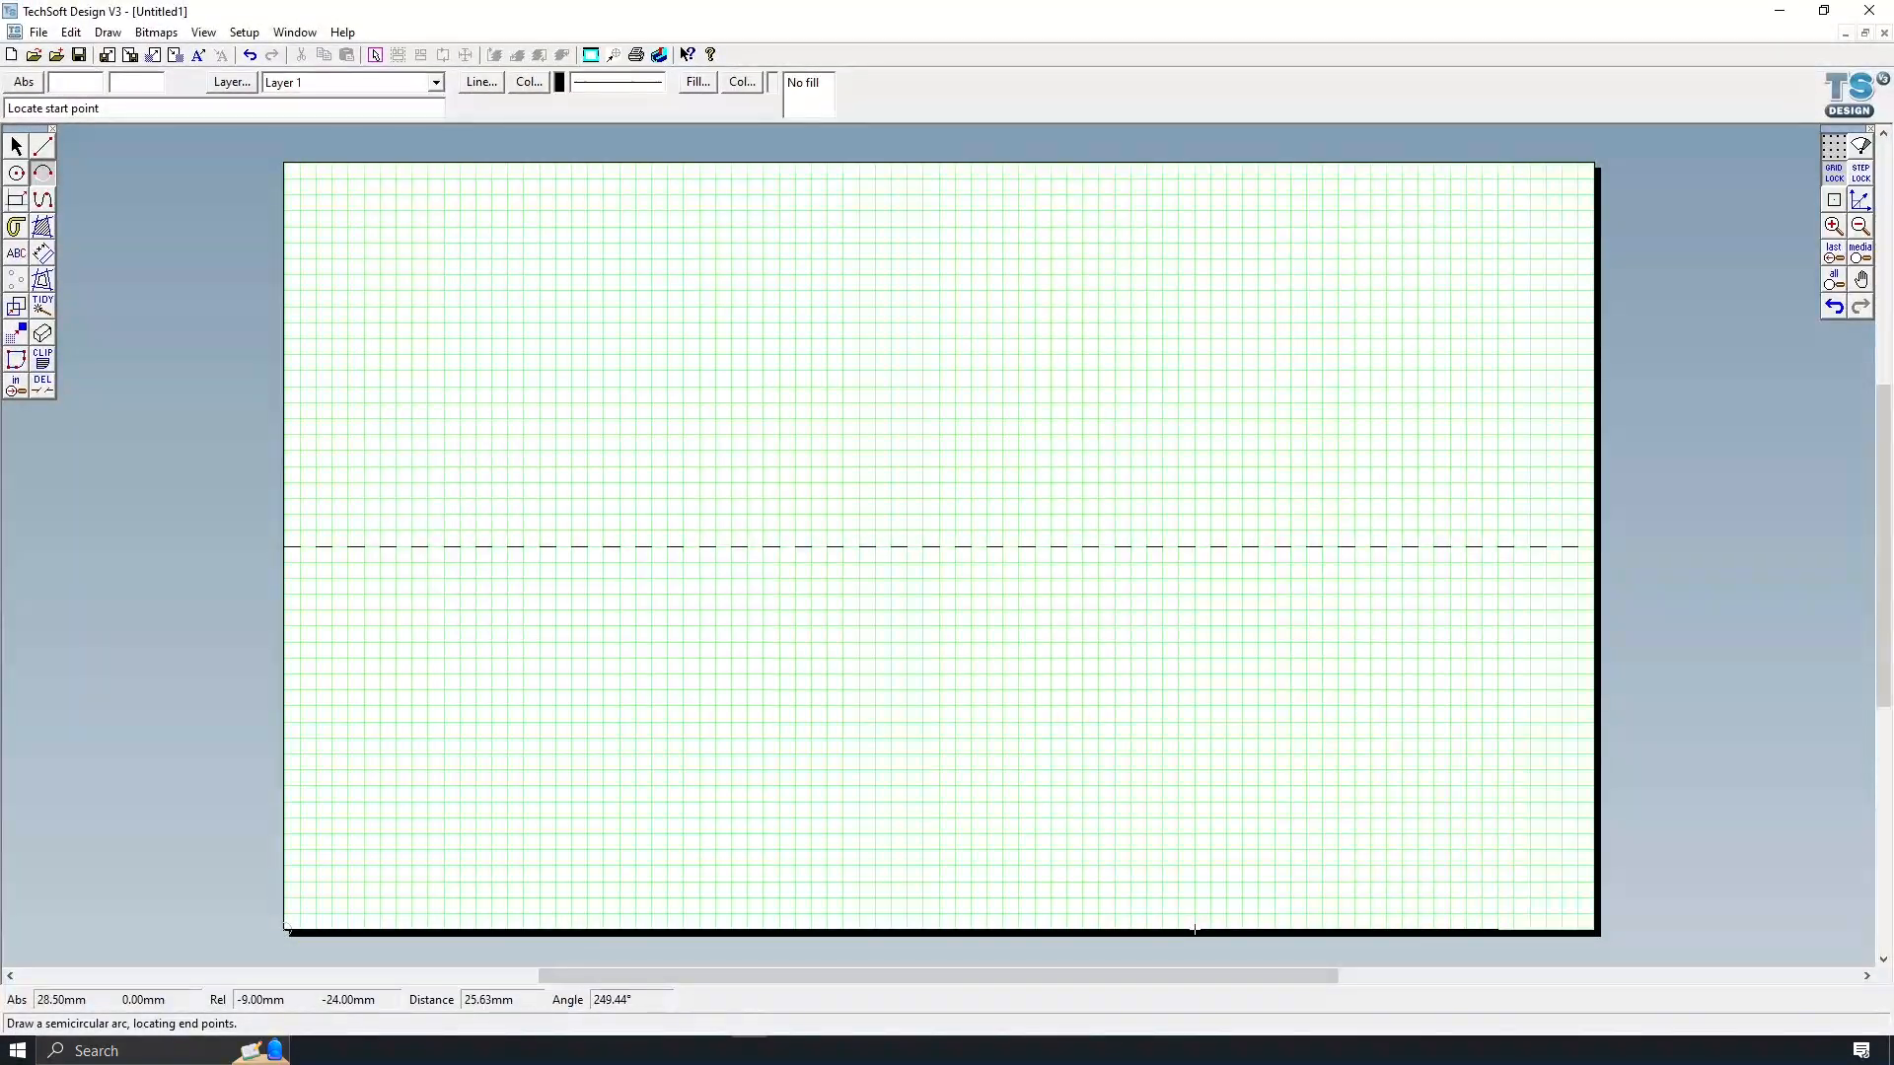
pyautogui.click(1146, 928)
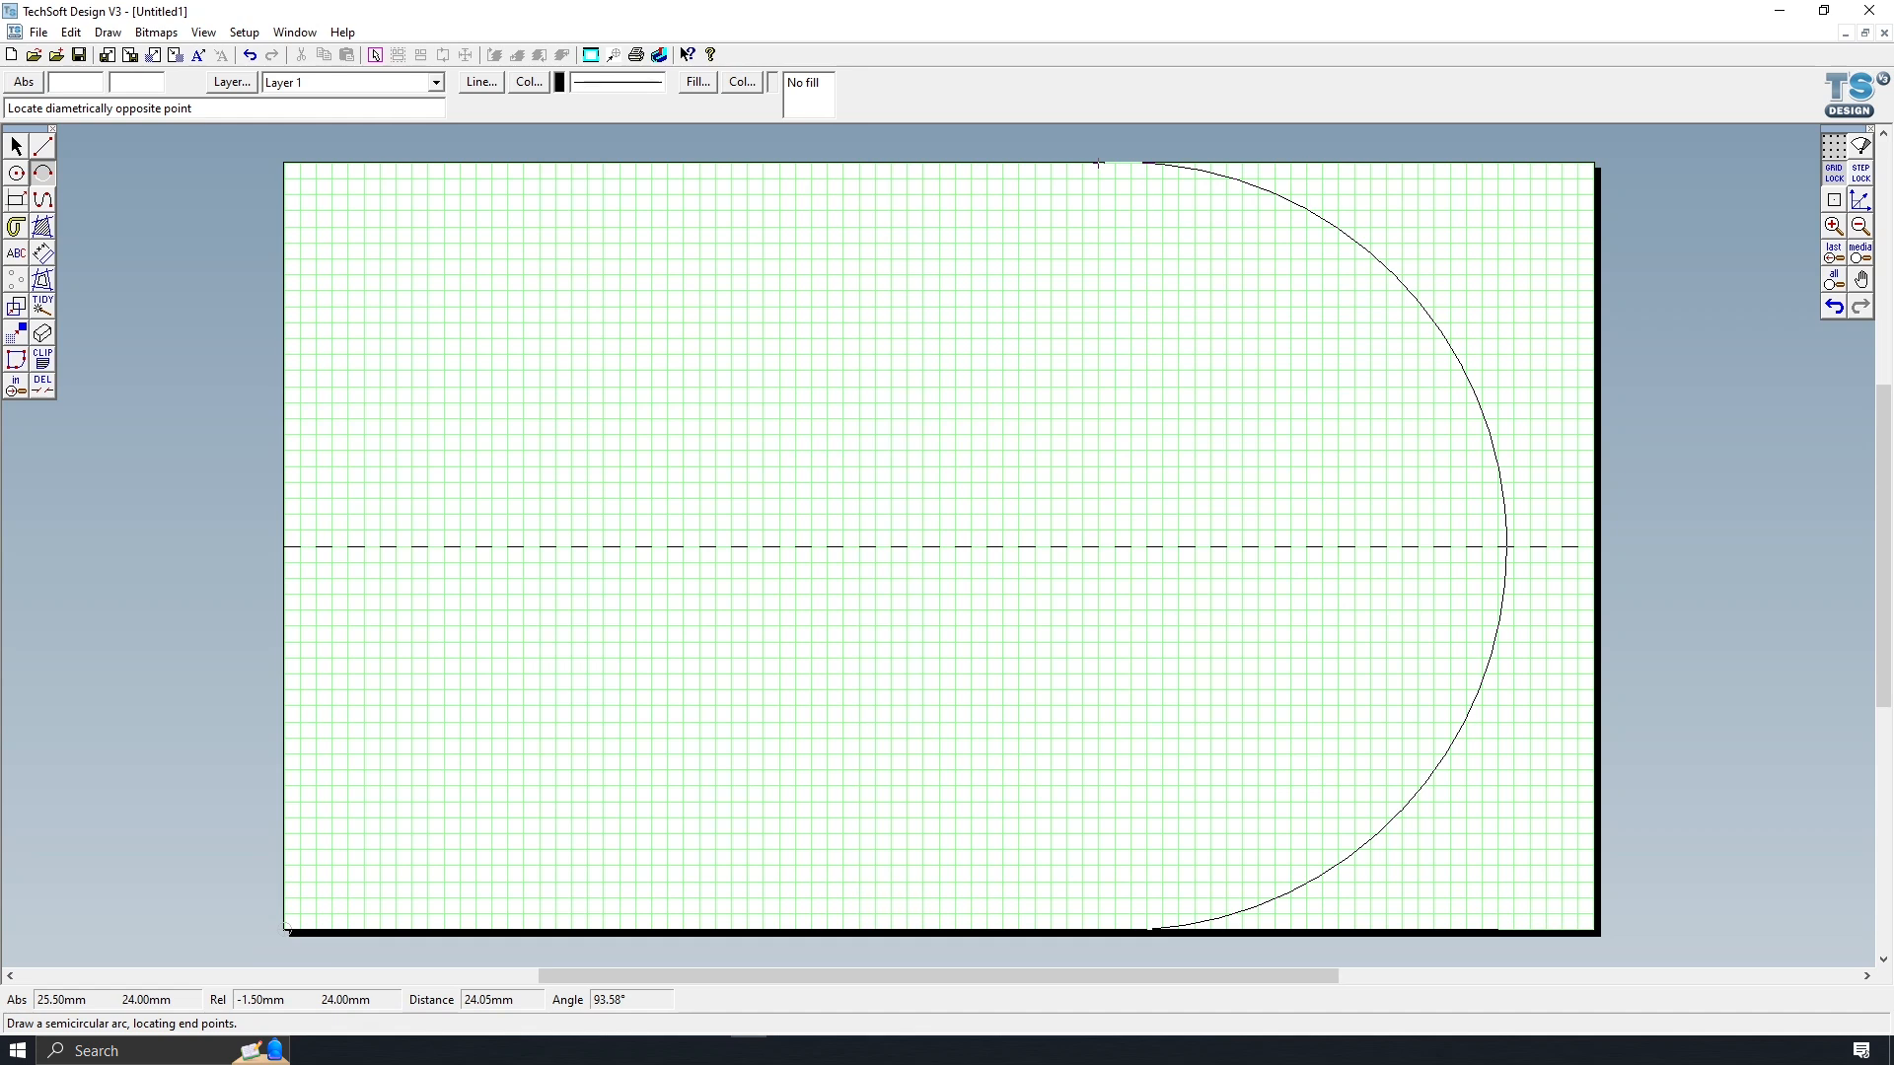
pyautogui.press('Escape')
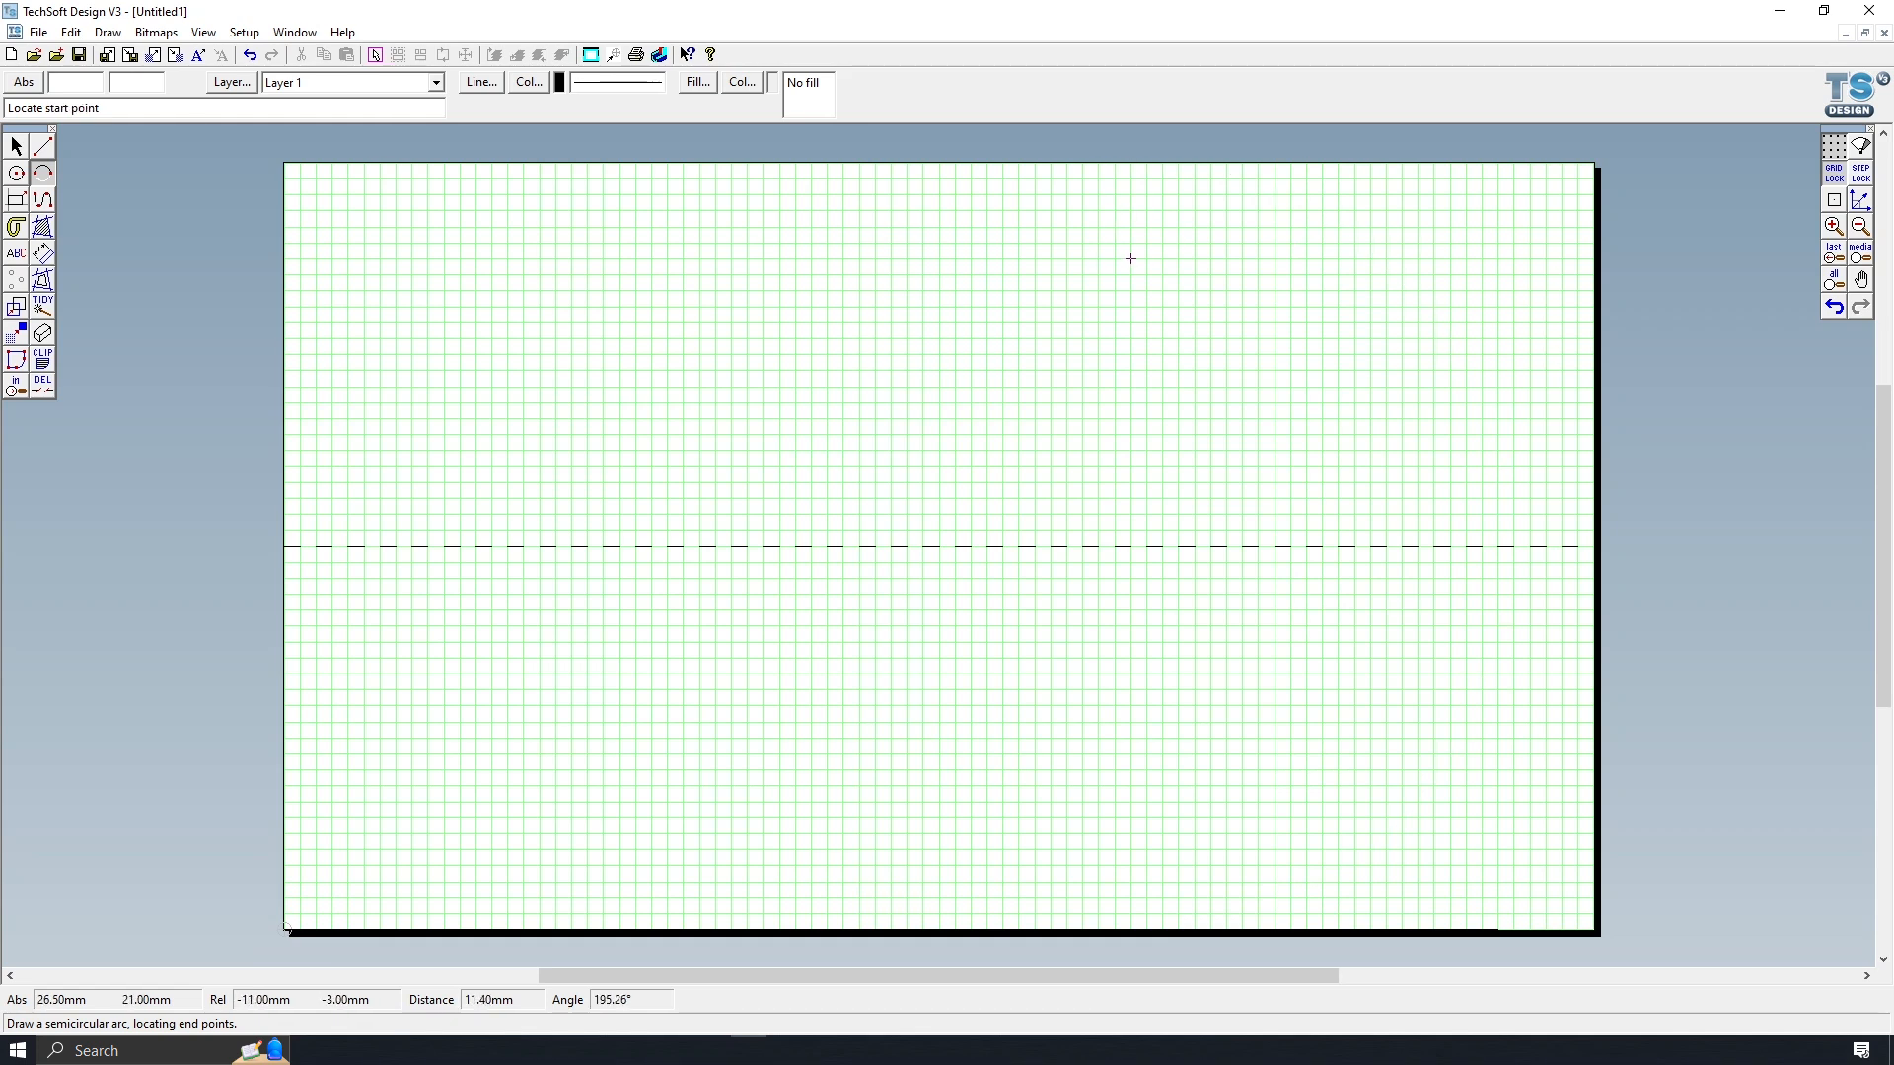
# - Draw a 12 mm horizontal guide line inward from the sheet's right edge at Y 22 mm and a 2.5 mm vertical line at X 29 mm from the top edge
pyautogui.click(46, 143)
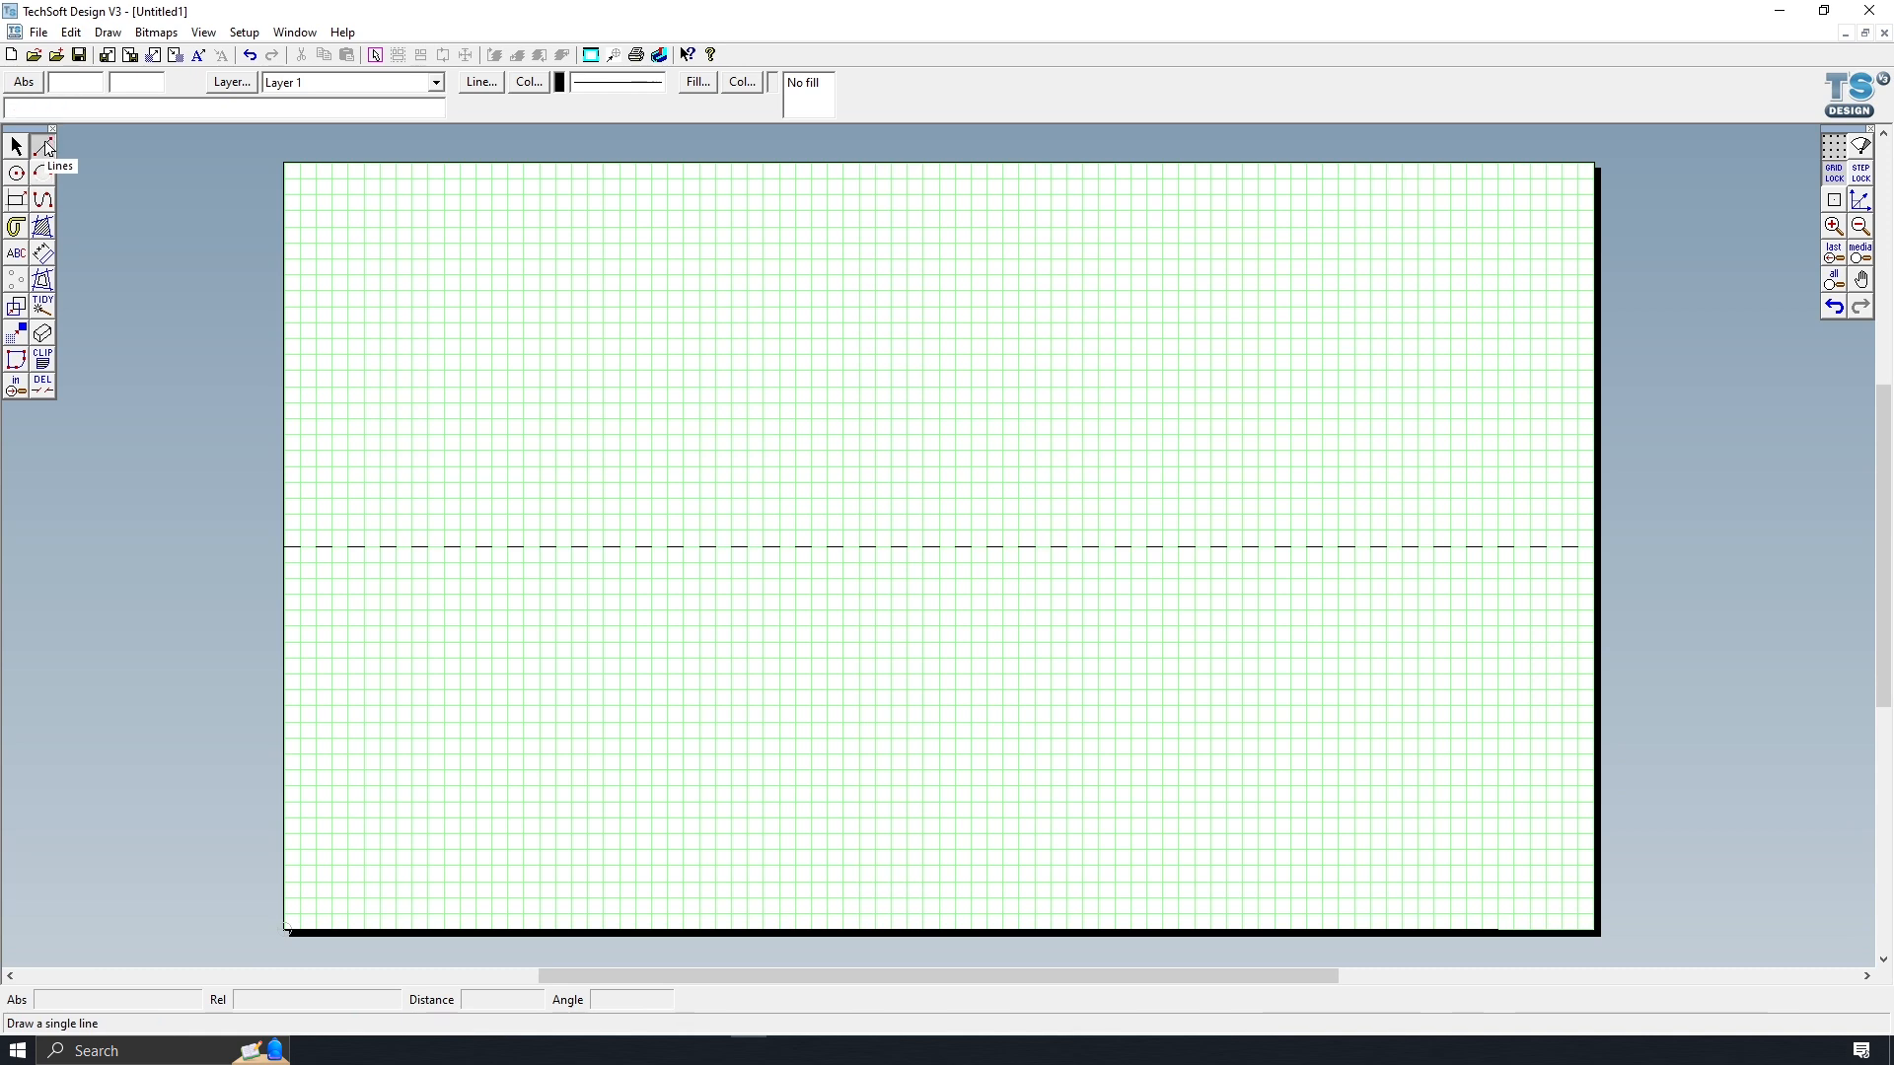
pyautogui.click(1593, 227)
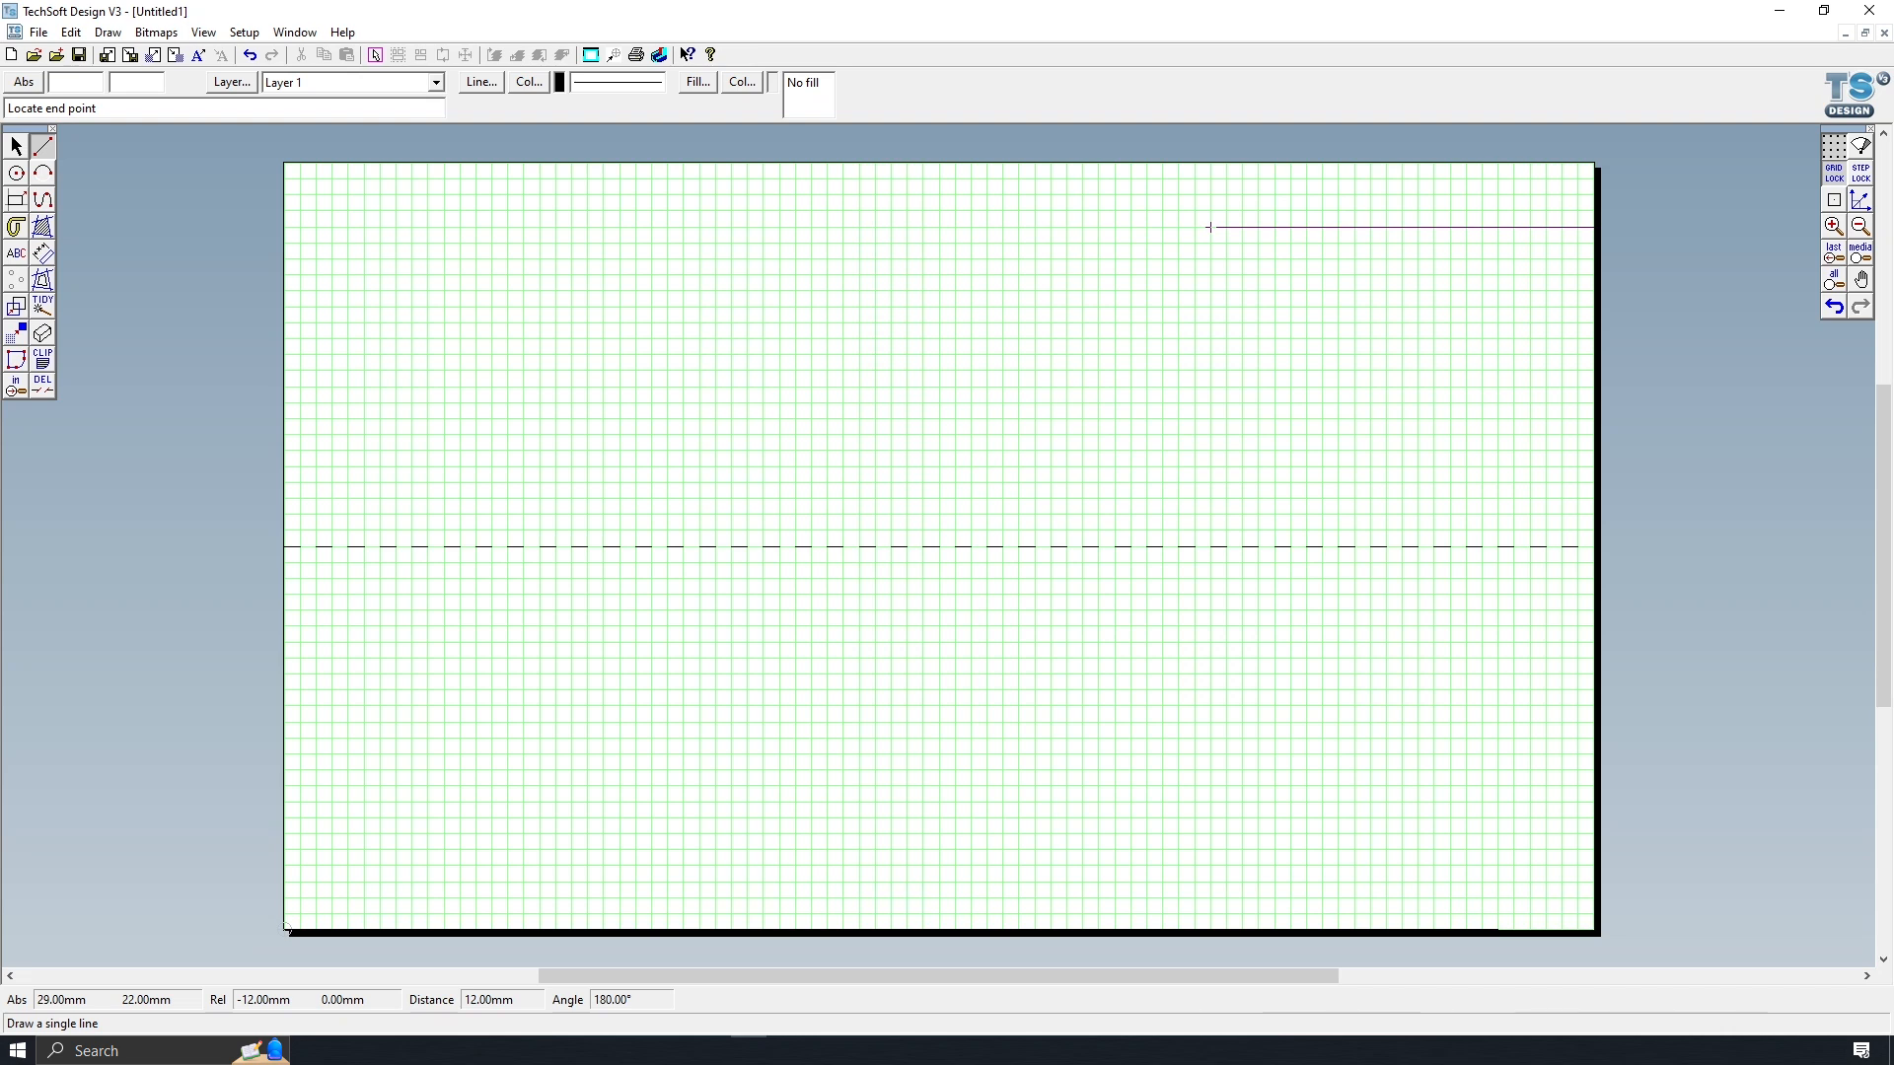
pyautogui.click(1210, 226)
pyautogui.click(1210, 163)
pyautogui.click(1211, 239)
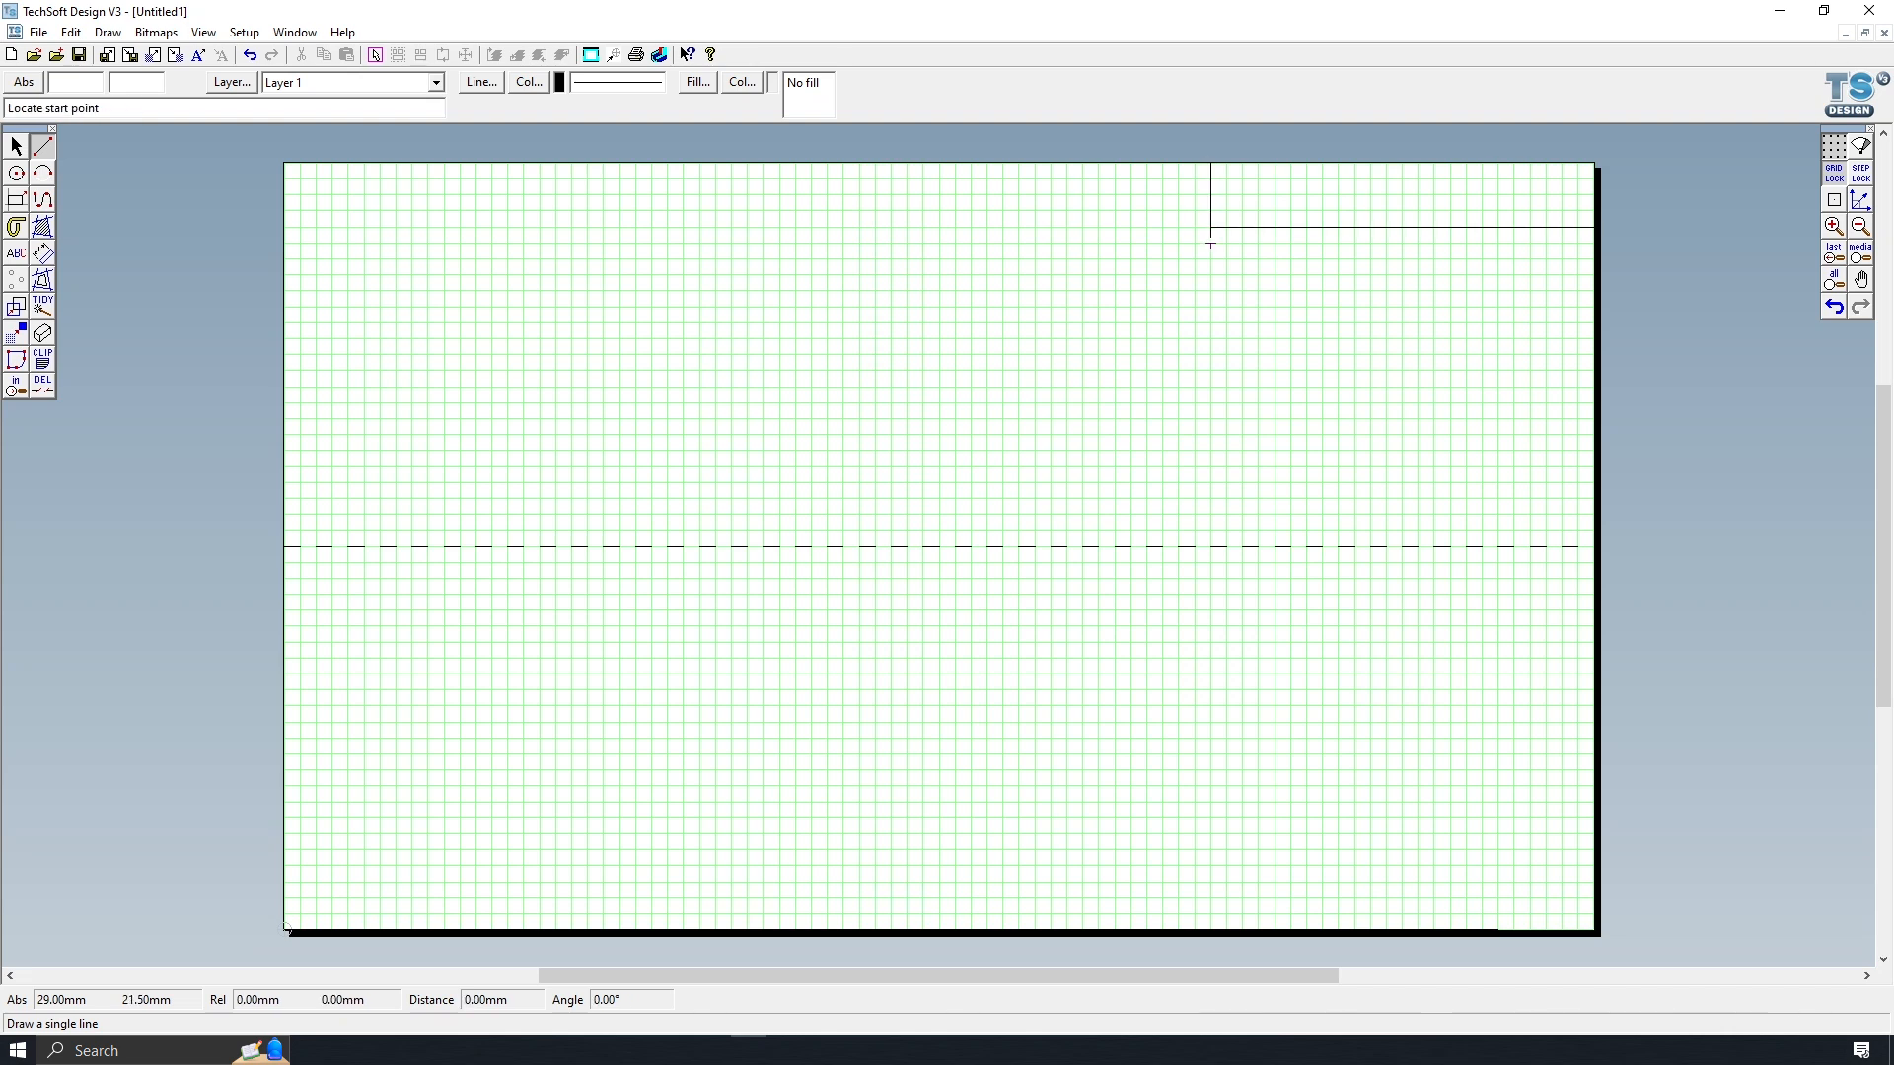
# - Delete the 12 mm horizontal guide line, keeping the short vertical line at the sheet's top edge
pyautogui.click(14, 146)
pyautogui.click(1486, 228)
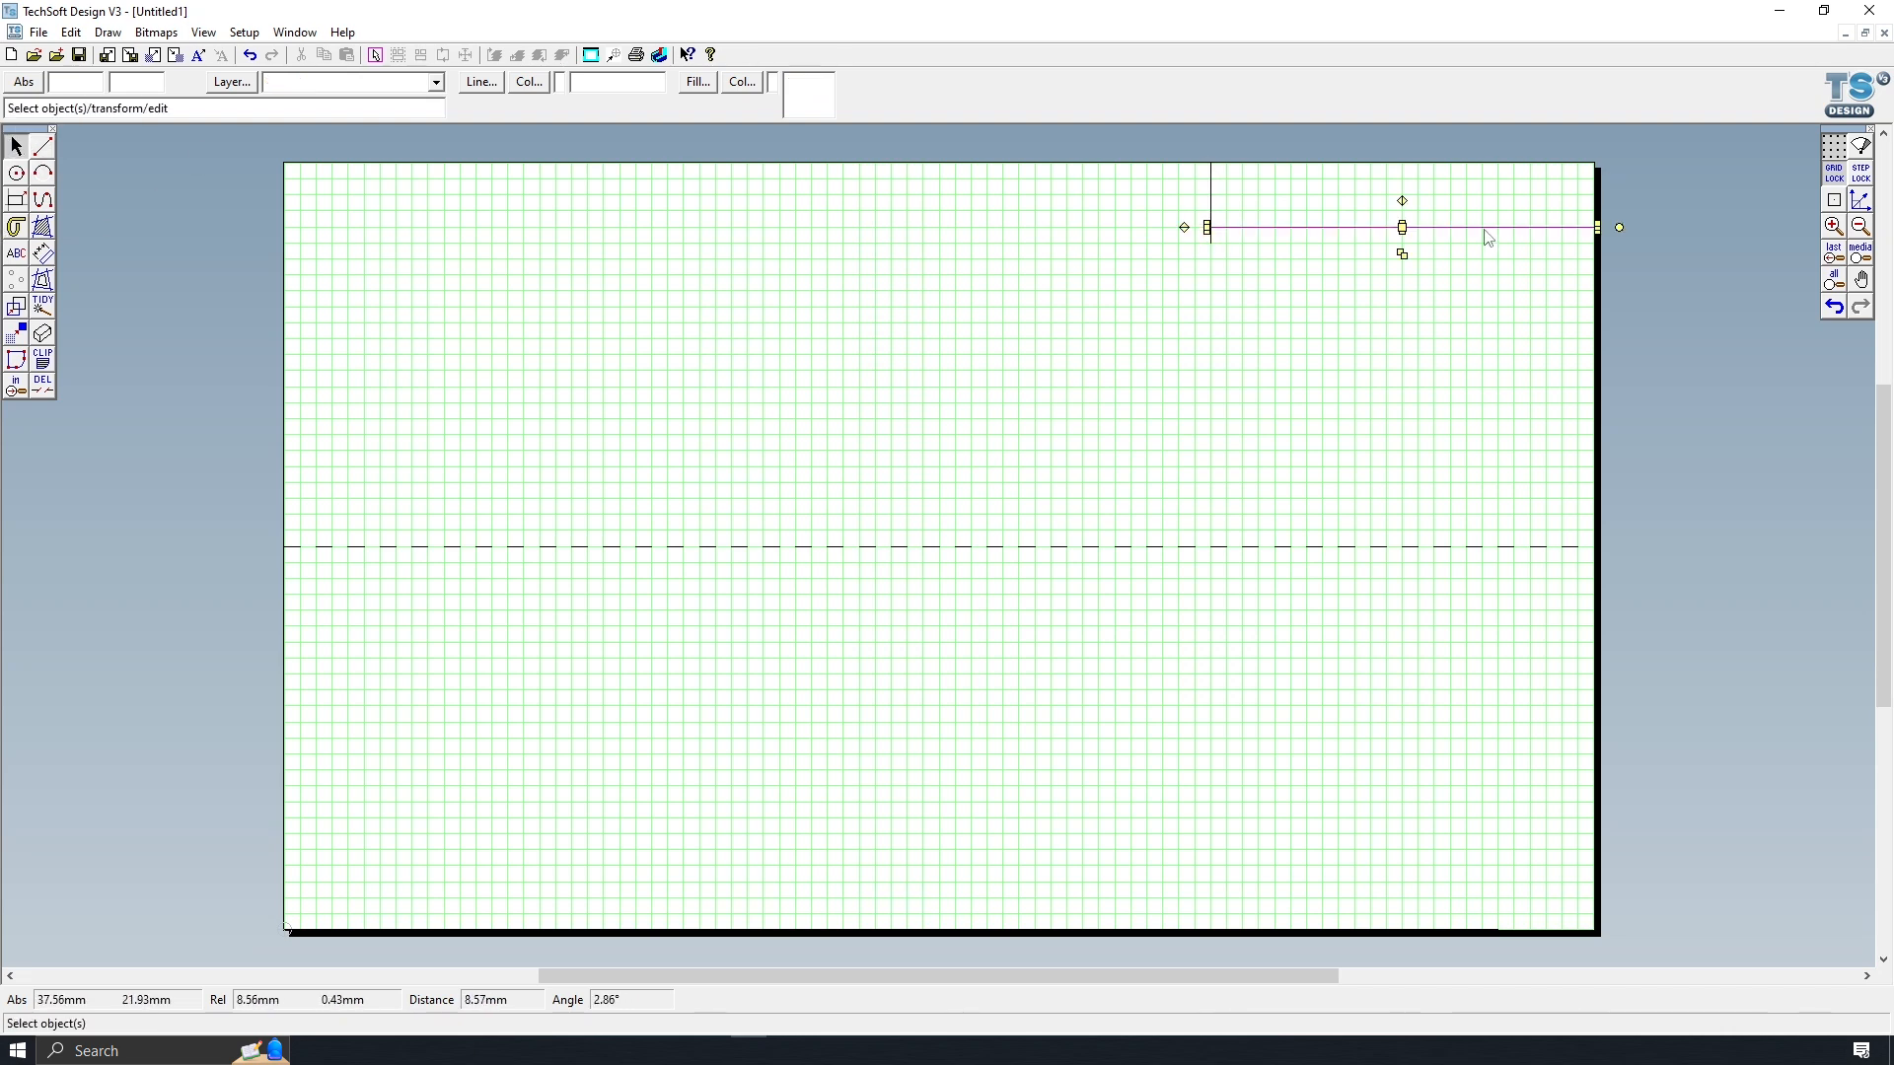
pyautogui.press('Delete')
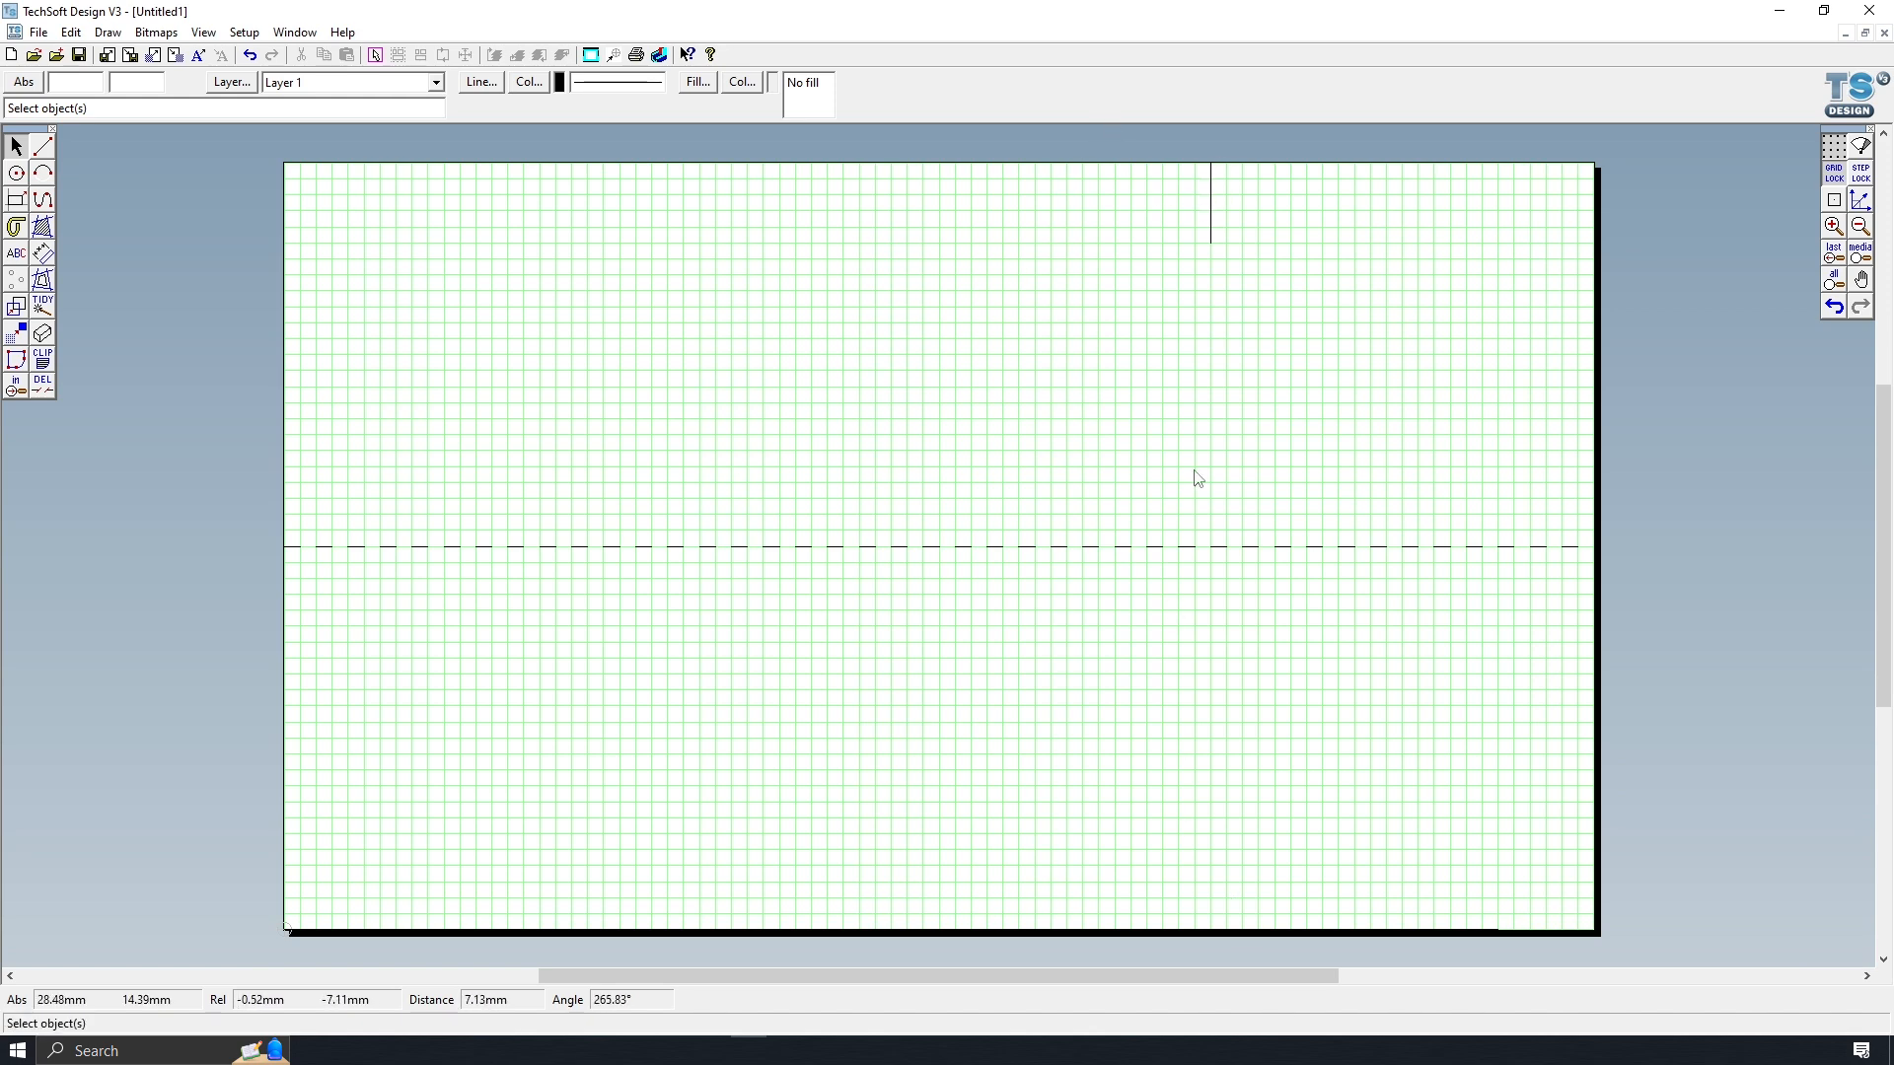
# - Extend the vertical line at X 29 mm downward so that it passes just beyond the sheet's bottom edge
pyautogui.click(1210, 203)
pyautogui.moveTo(1211, 269); pyautogui.dragTo(1213, 938)
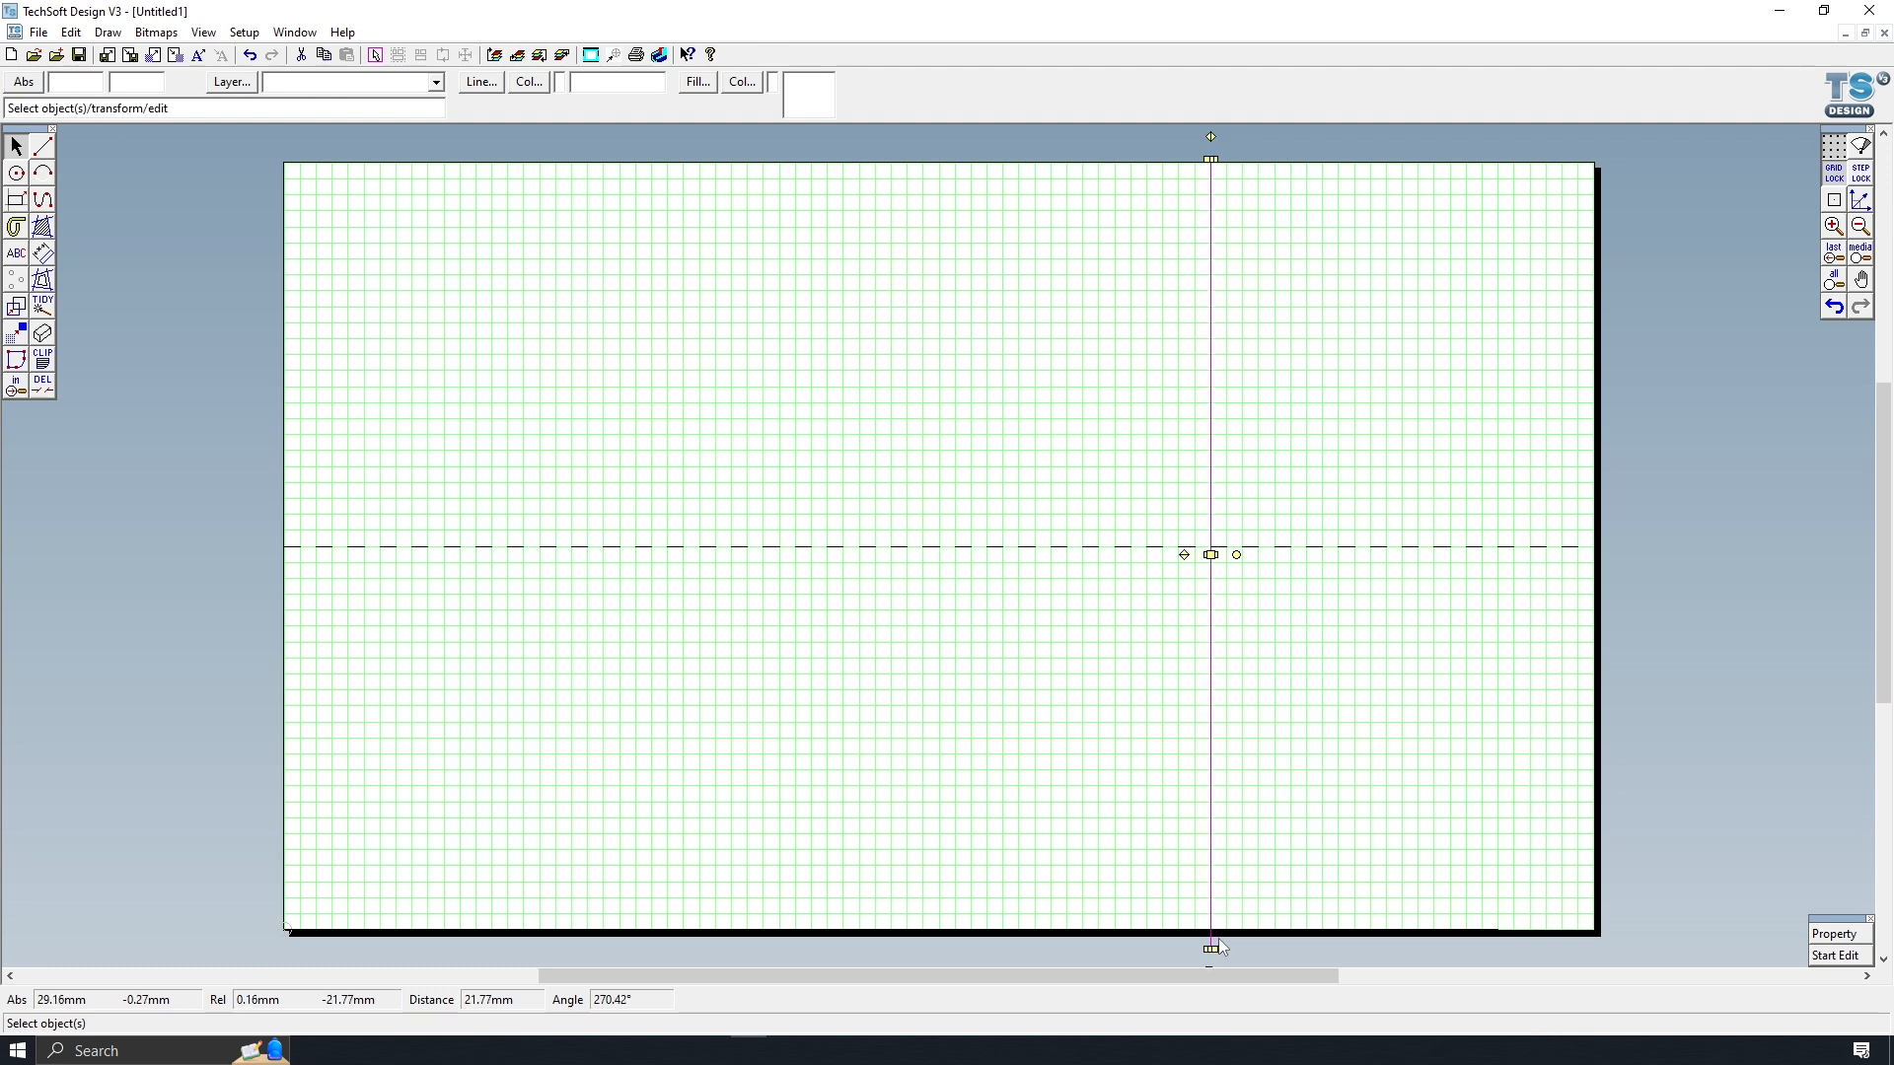
pyautogui.click(175, 434)
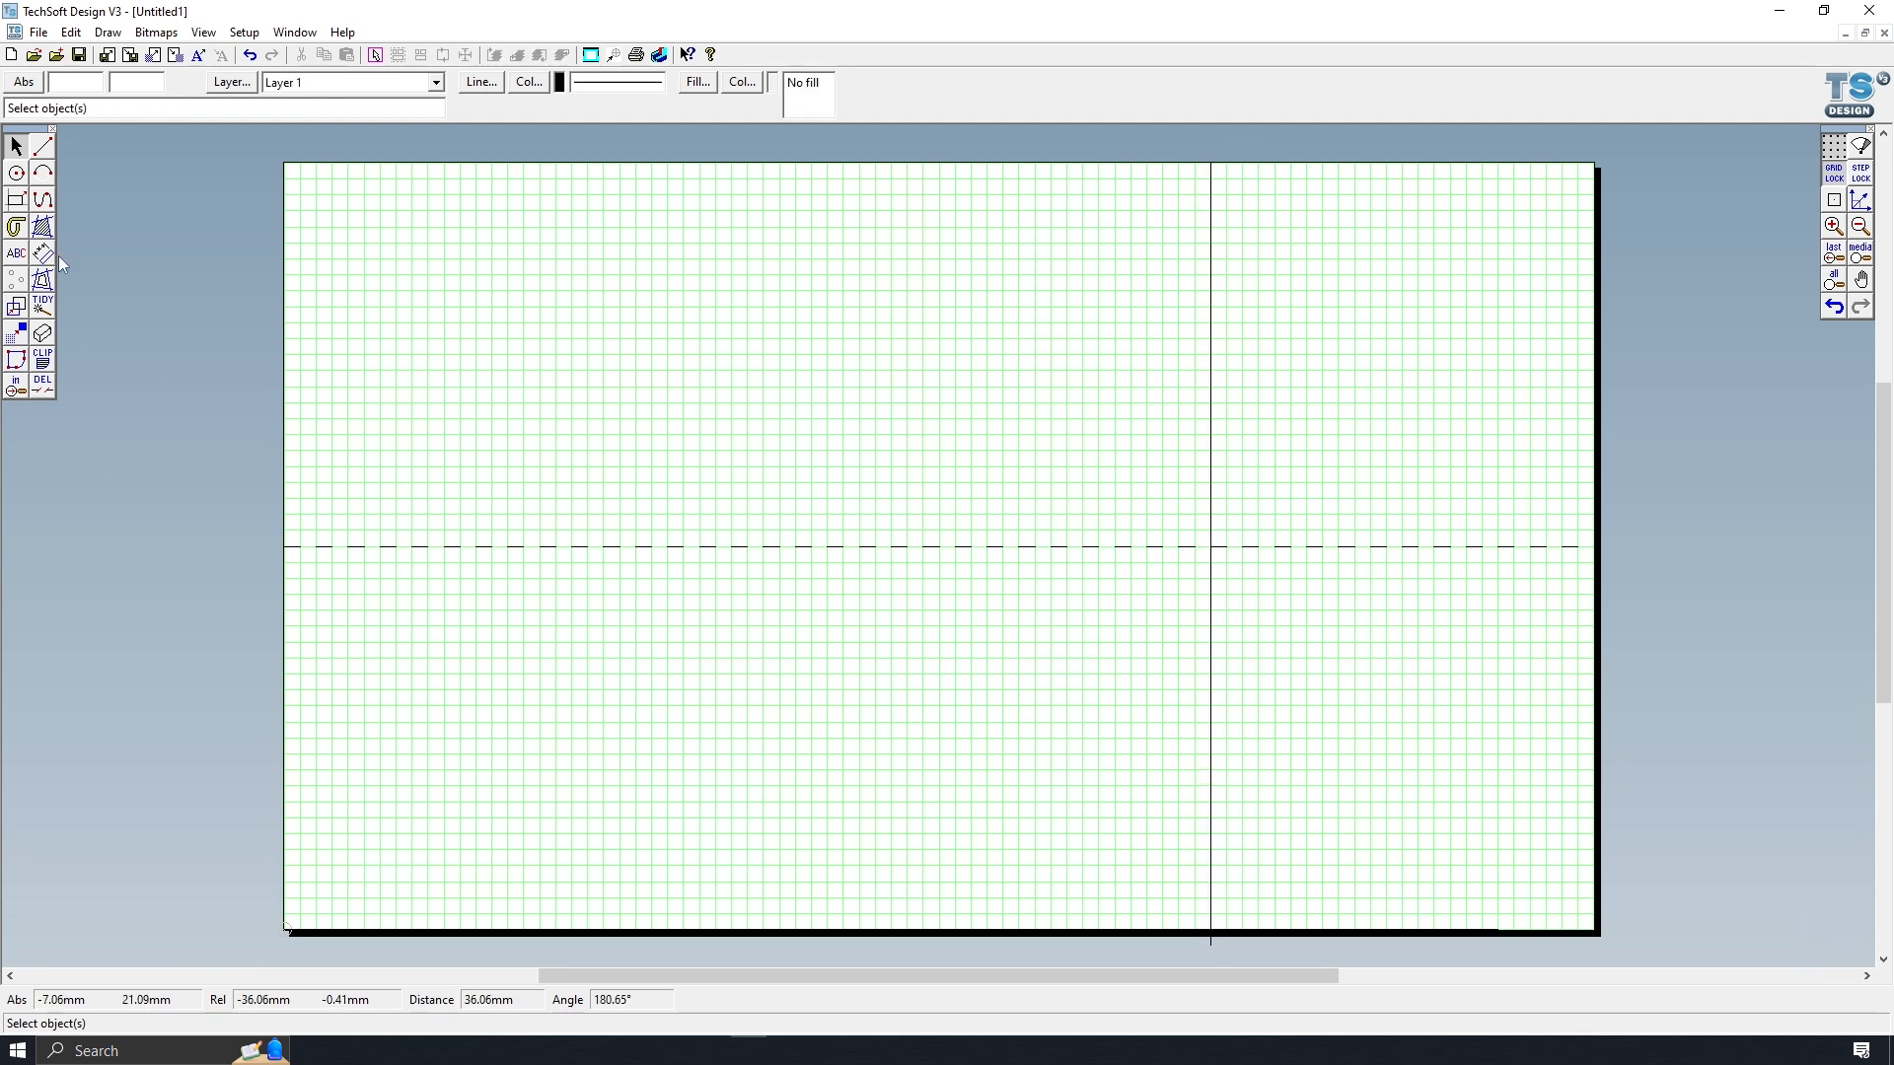
# - Draw a 24 mm diameter semicircular arc from the sheet's bottom edge to its top edge at X 29 mm, bulging to the right edge
pyautogui.click(43, 175)
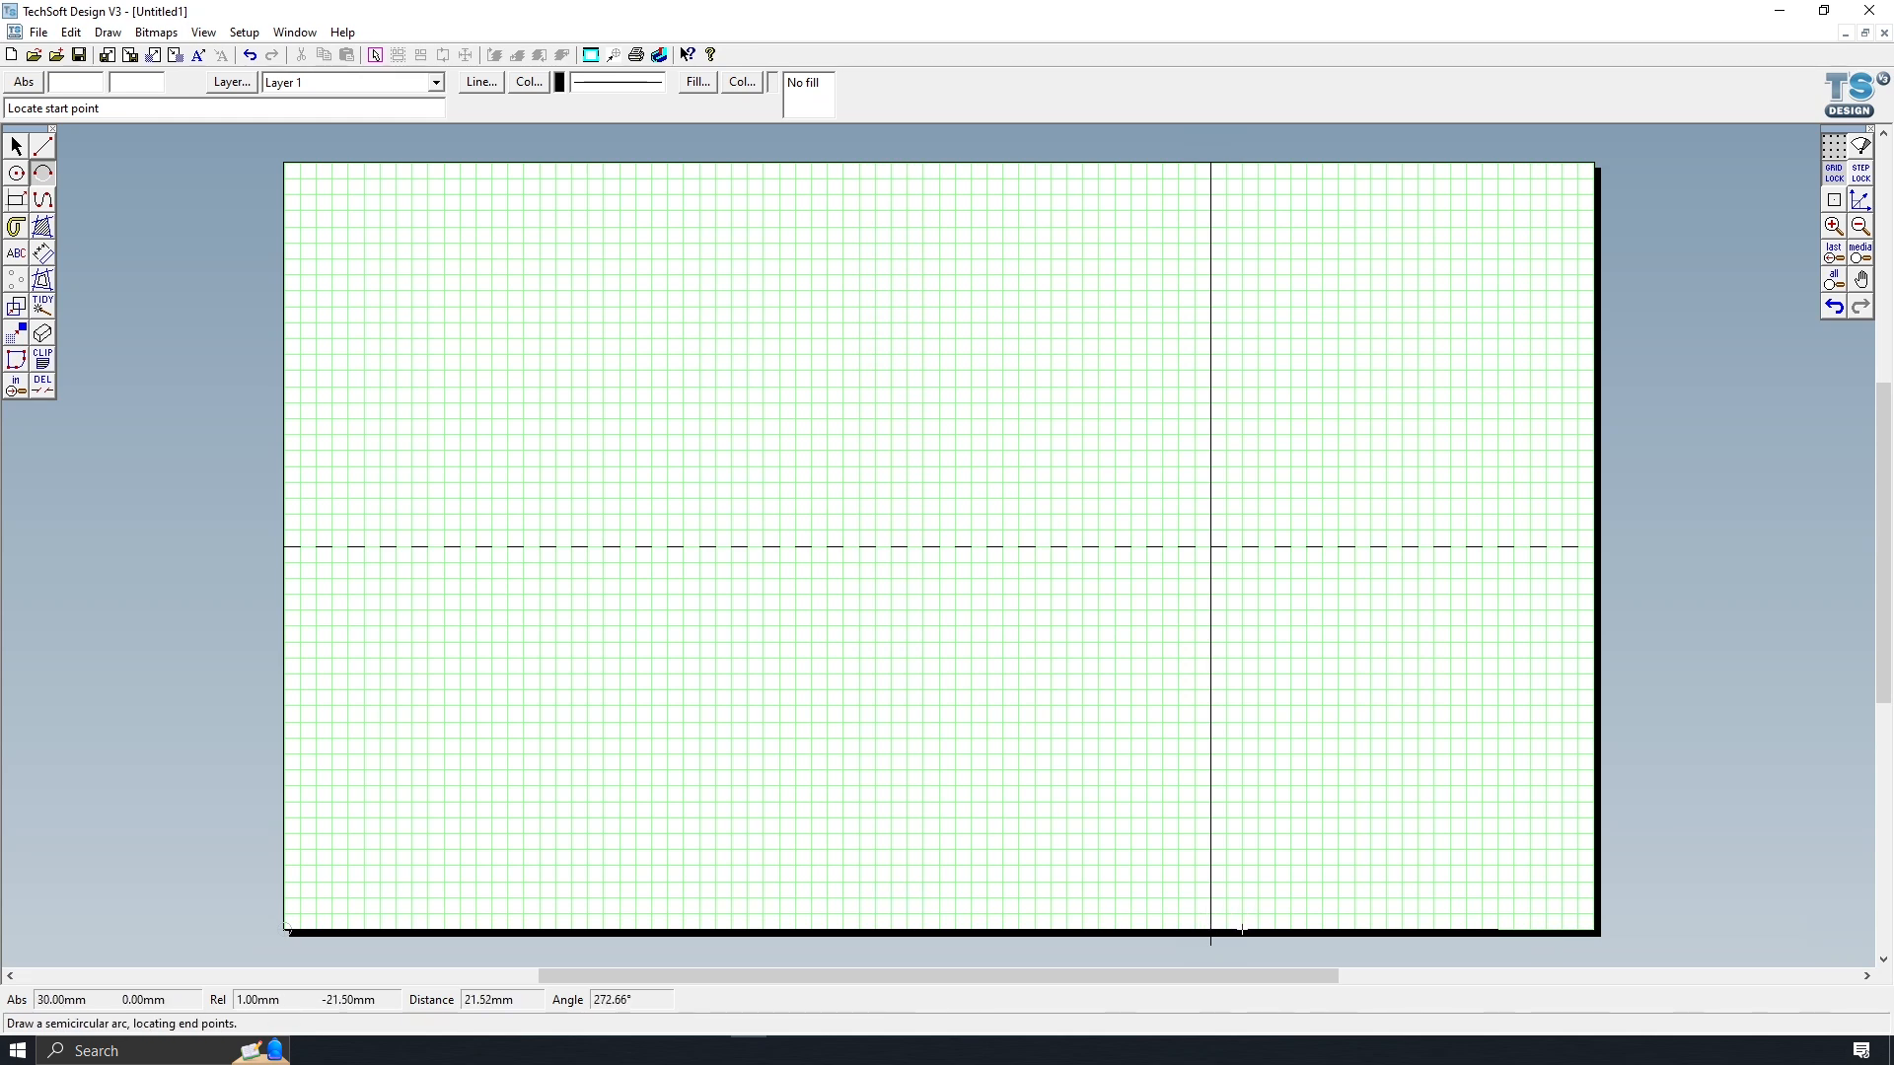
pyautogui.click(1210, 928)
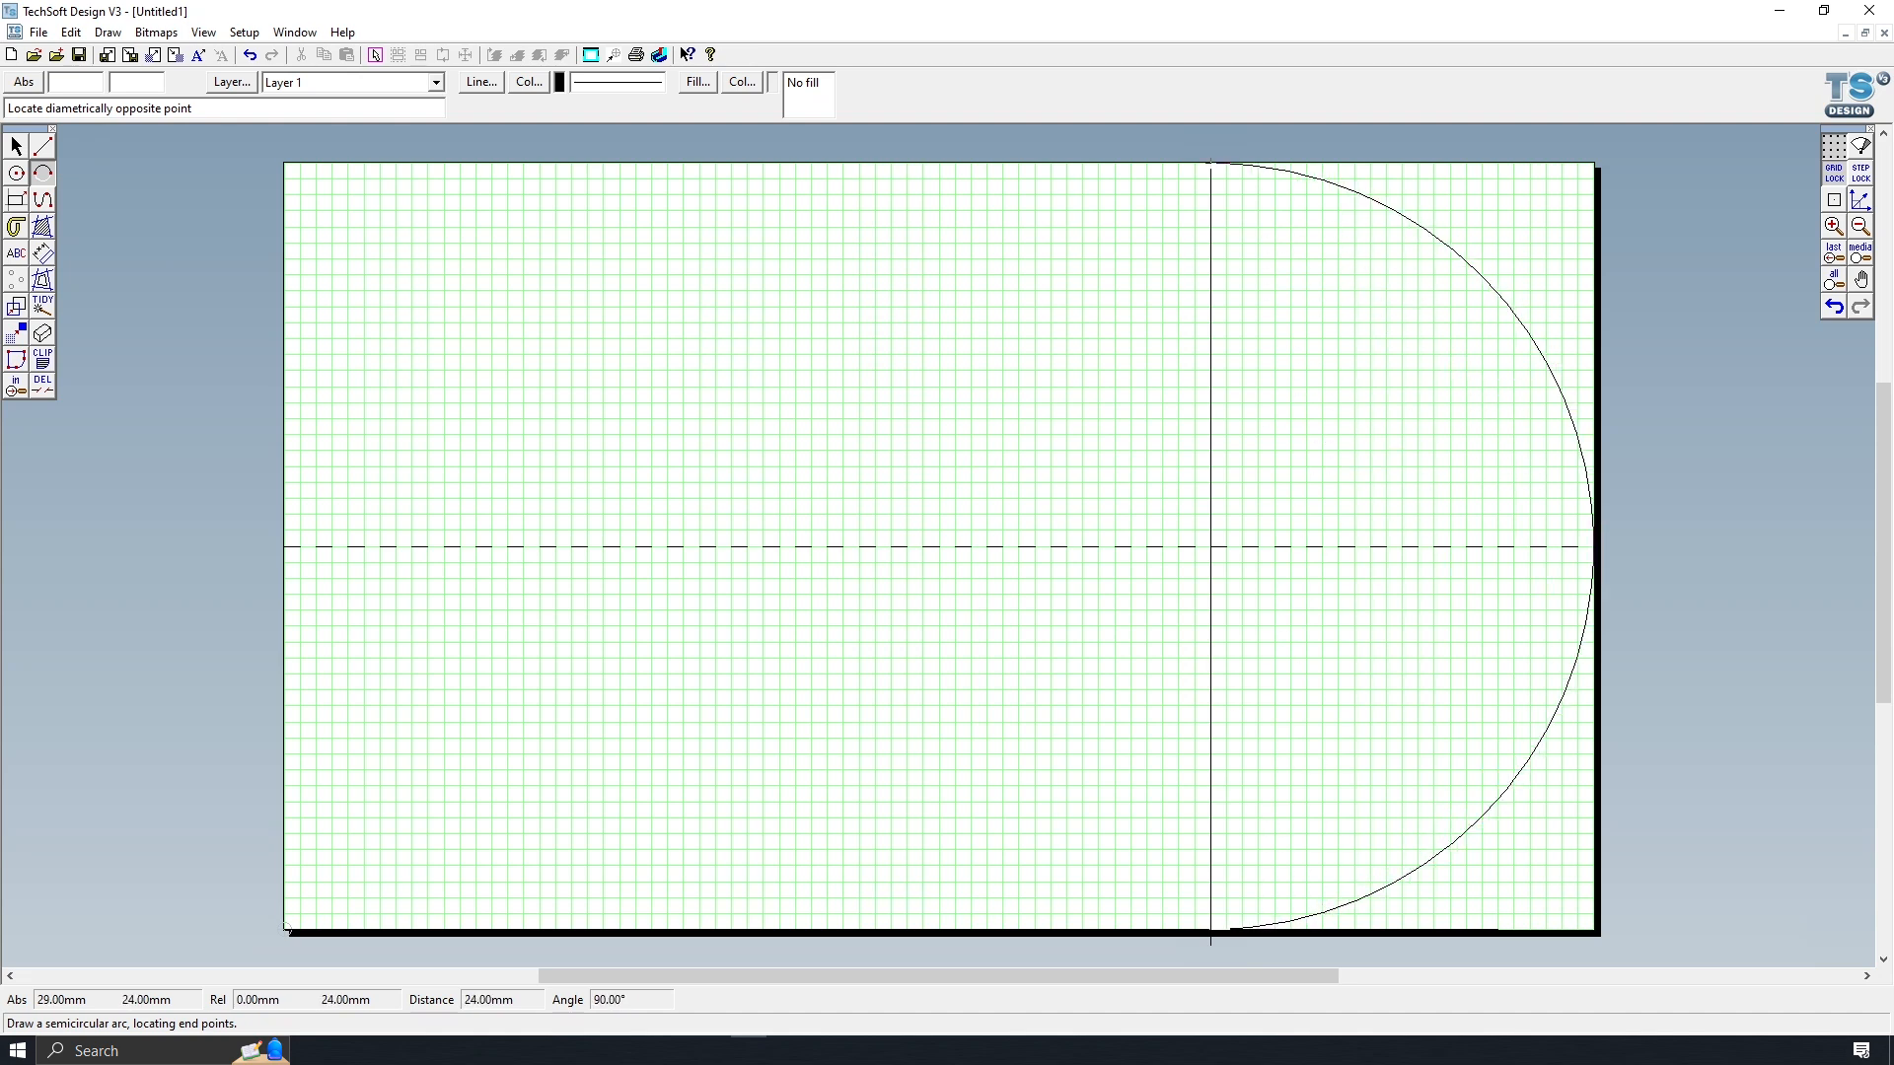
pyautogui.click(1210, 163)
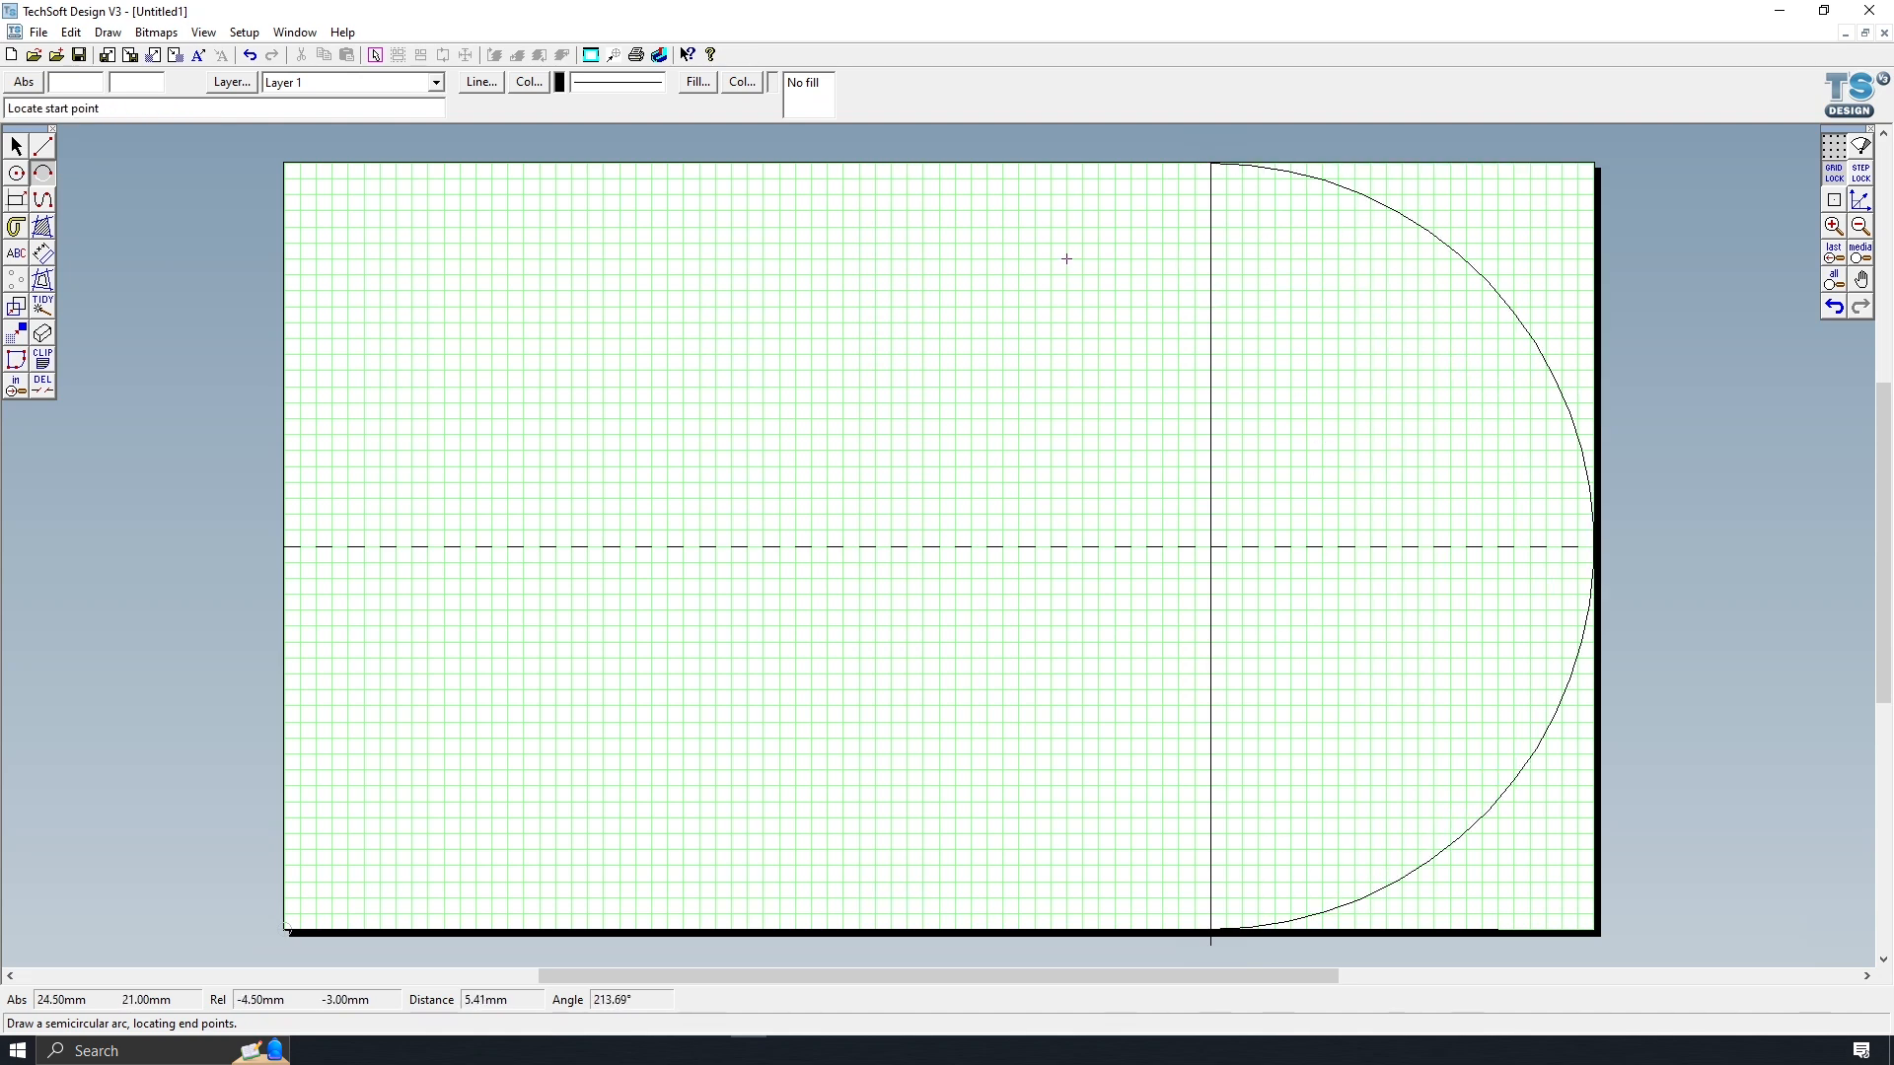
pyautogui.click(16, 146)
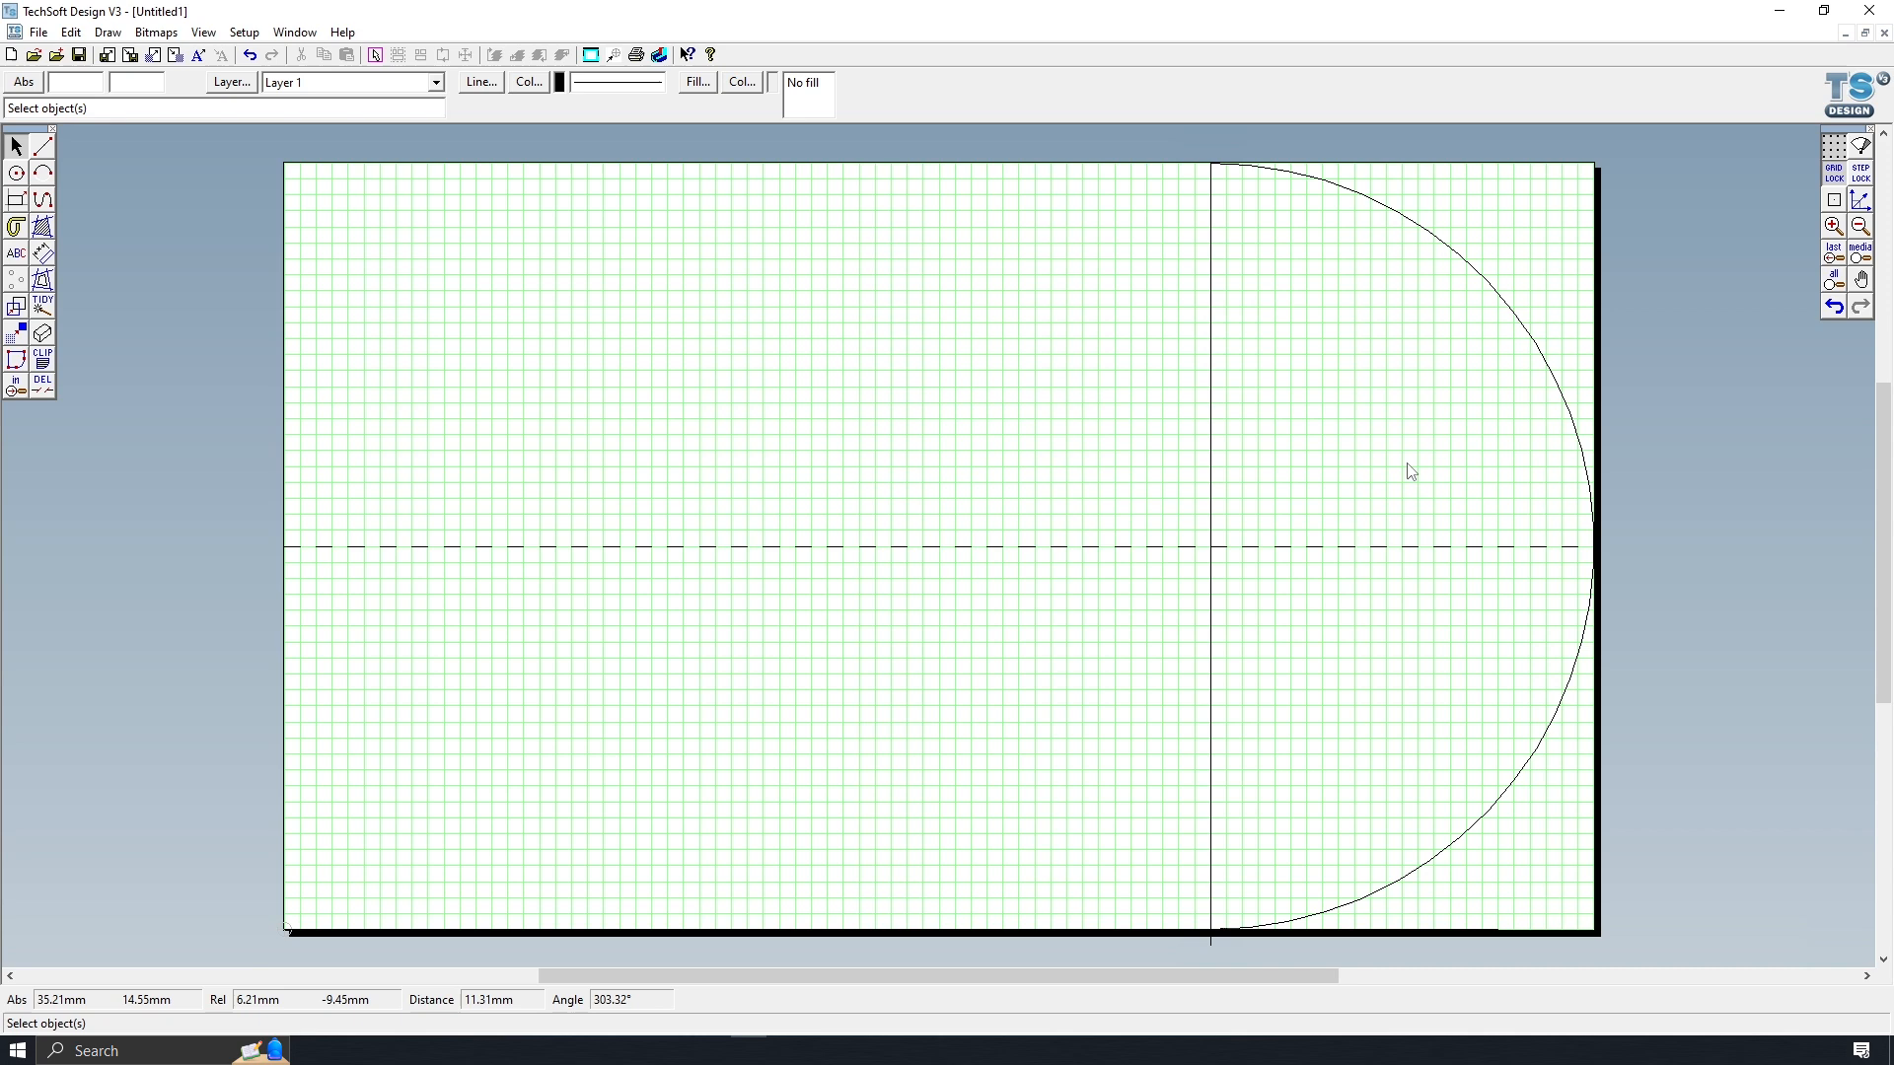
# - Delete the vertical guide line and trim away the half of the semicircle below the dashed centre line
pyautogui.click(1212, 439)
pyautogui.press('Delete')
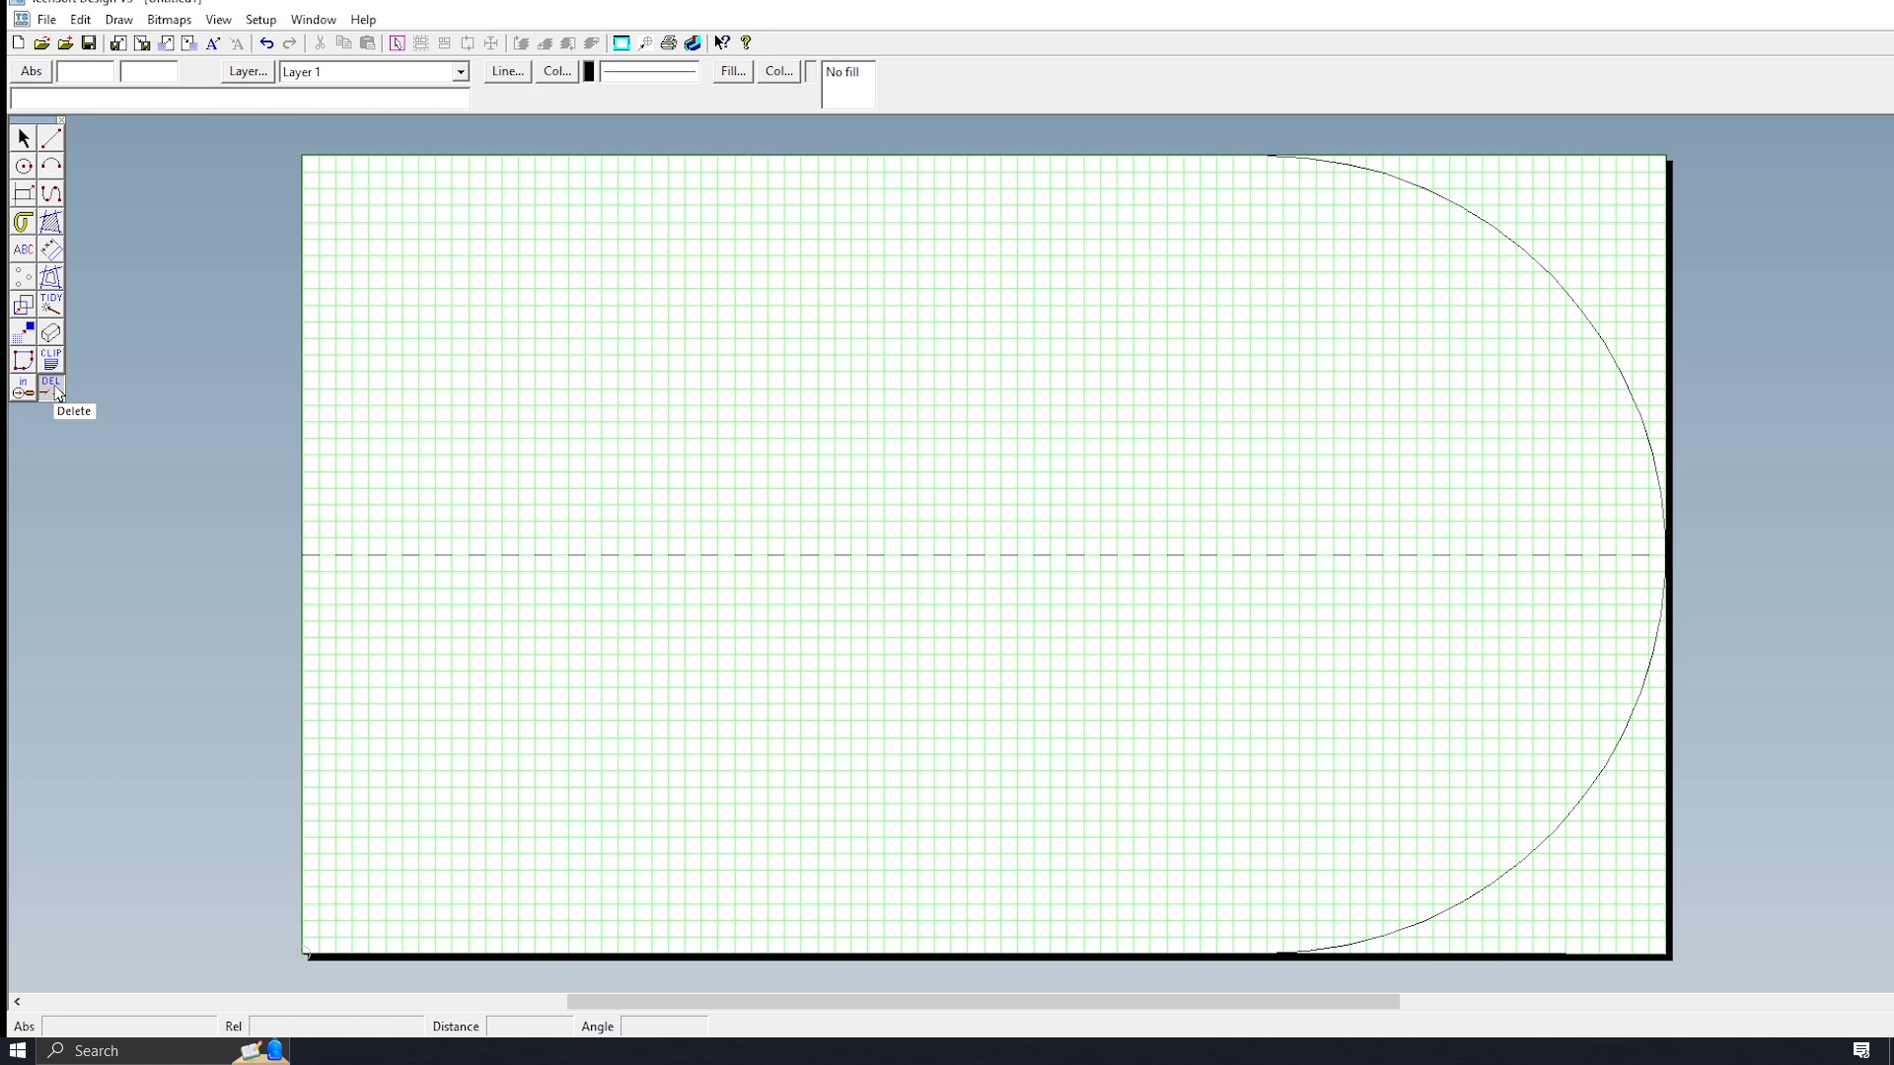
pyautogui.click(53, 388)
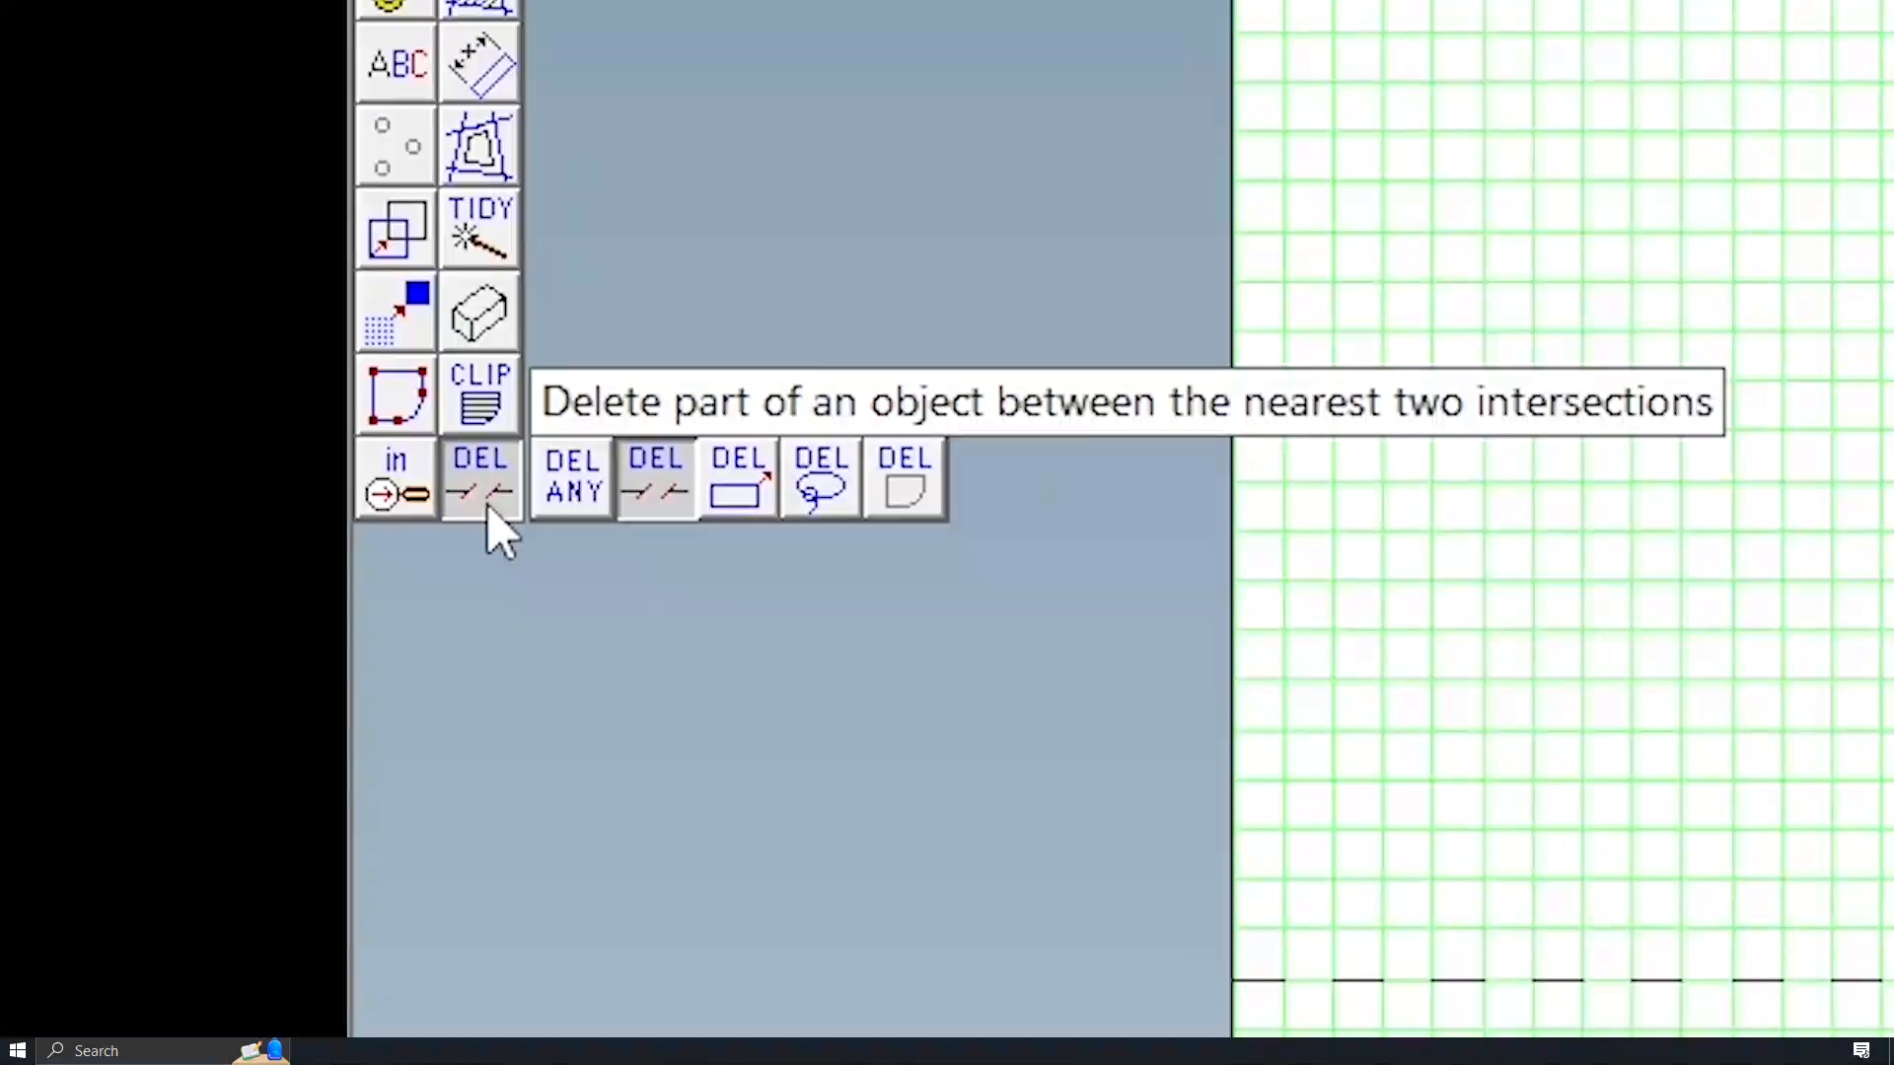
pyautogui.click(671, 511)
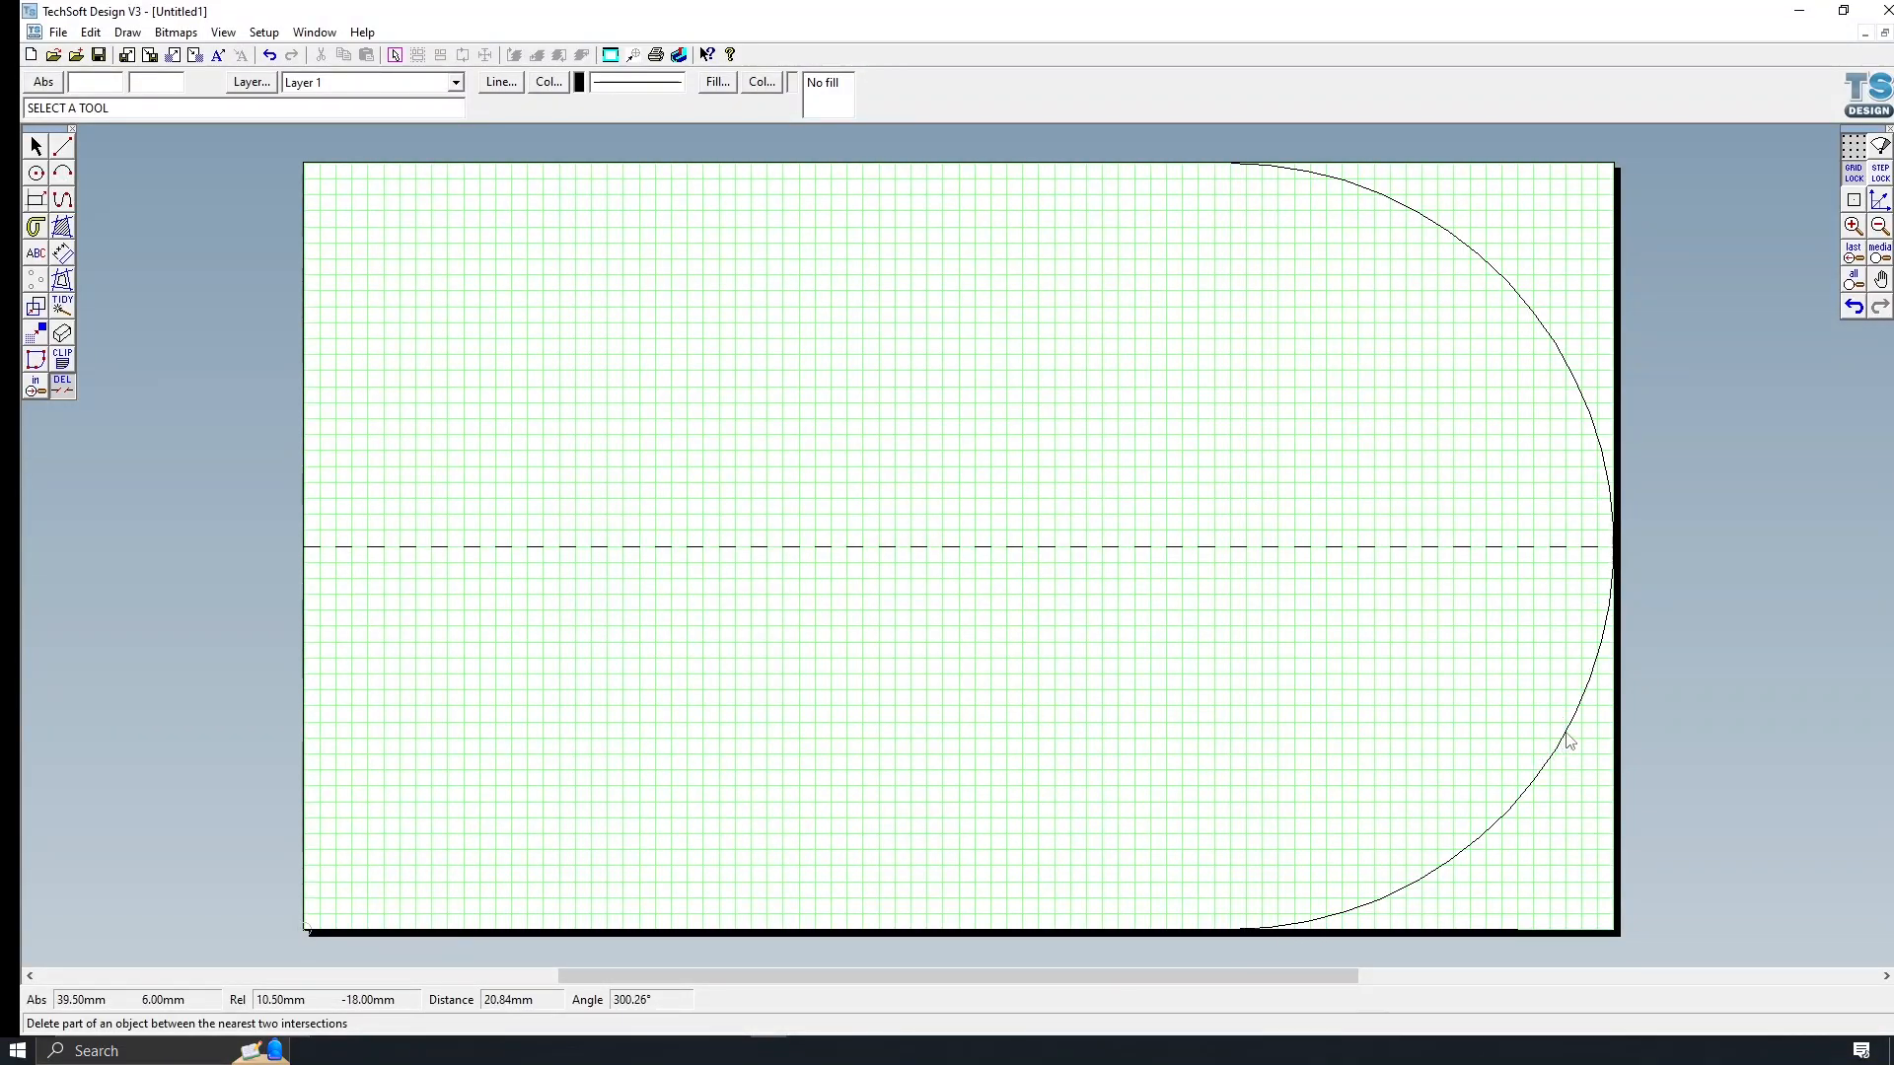
pyautogui.click(1565, 746)
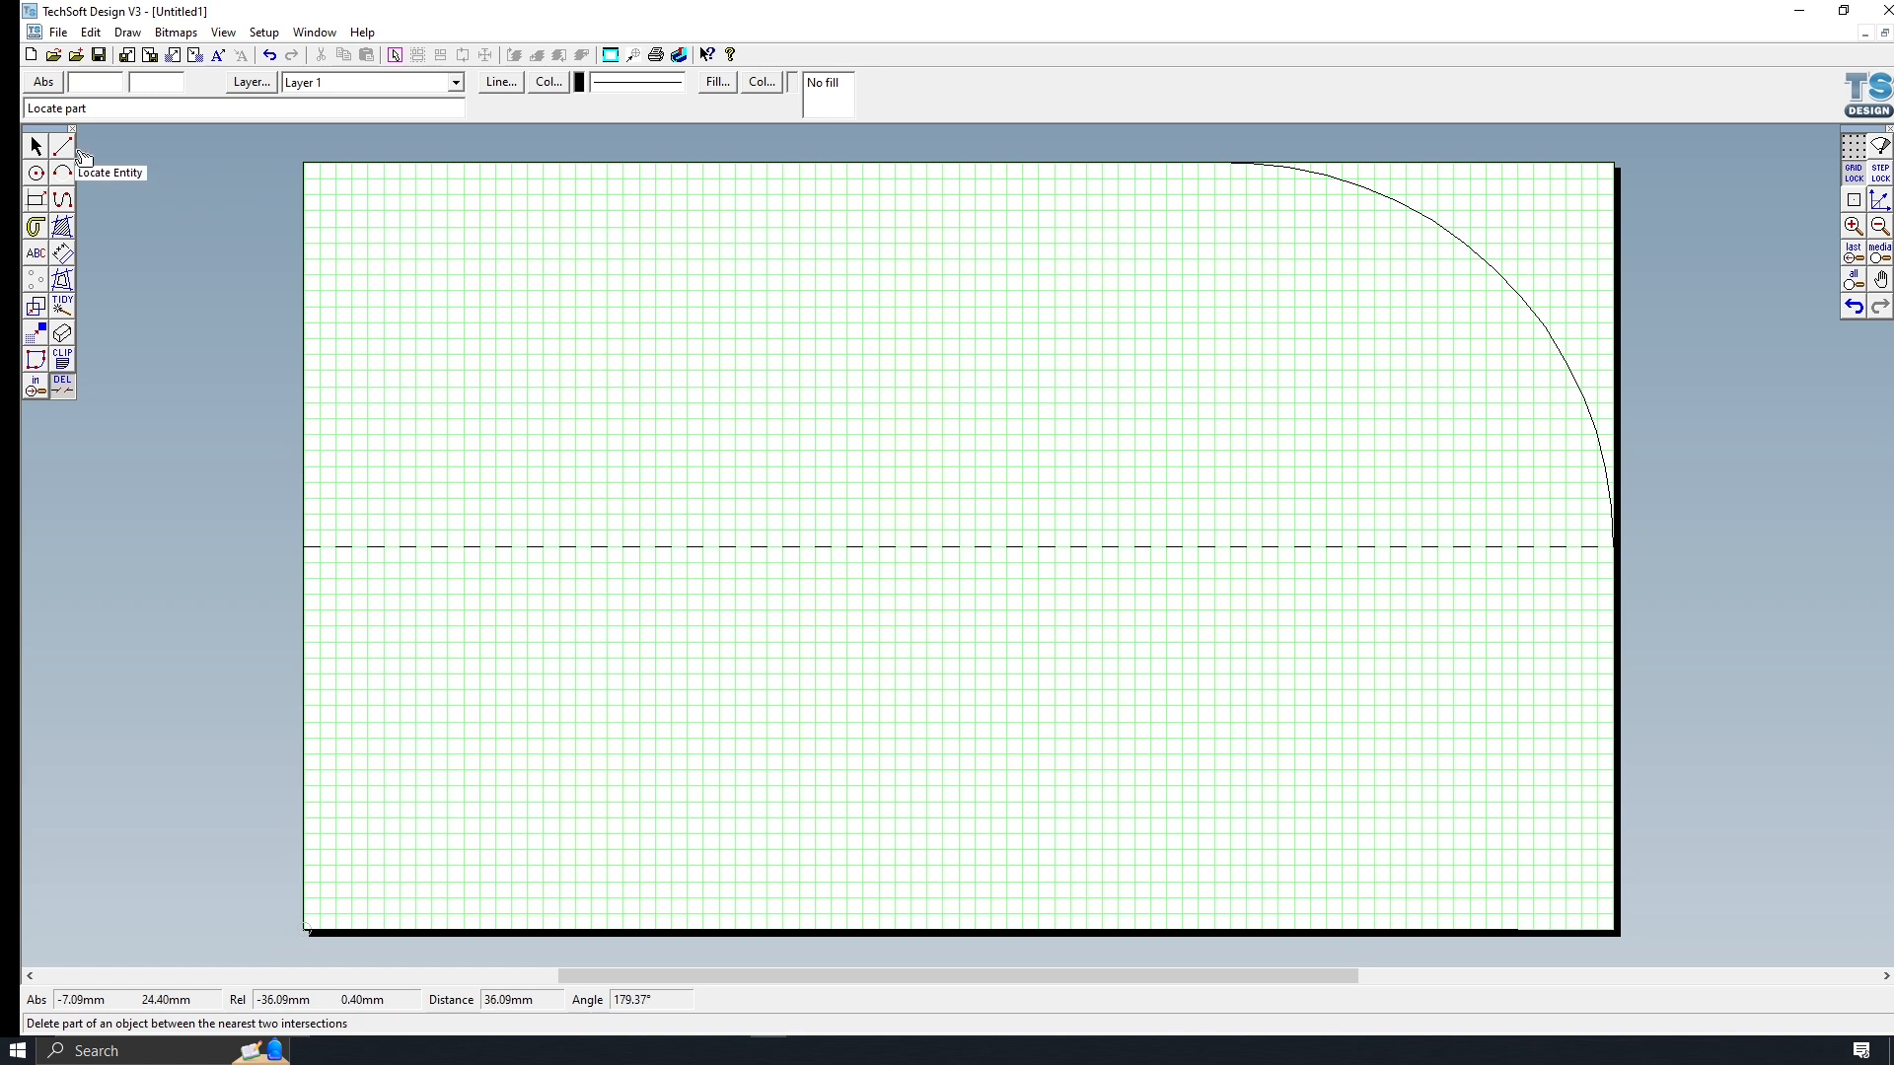
# - Draw a 2 mm horizontal line along the sheet's top edge from the quarter arc's upper end to X 27 mm
pyautogui.click(62, 146)
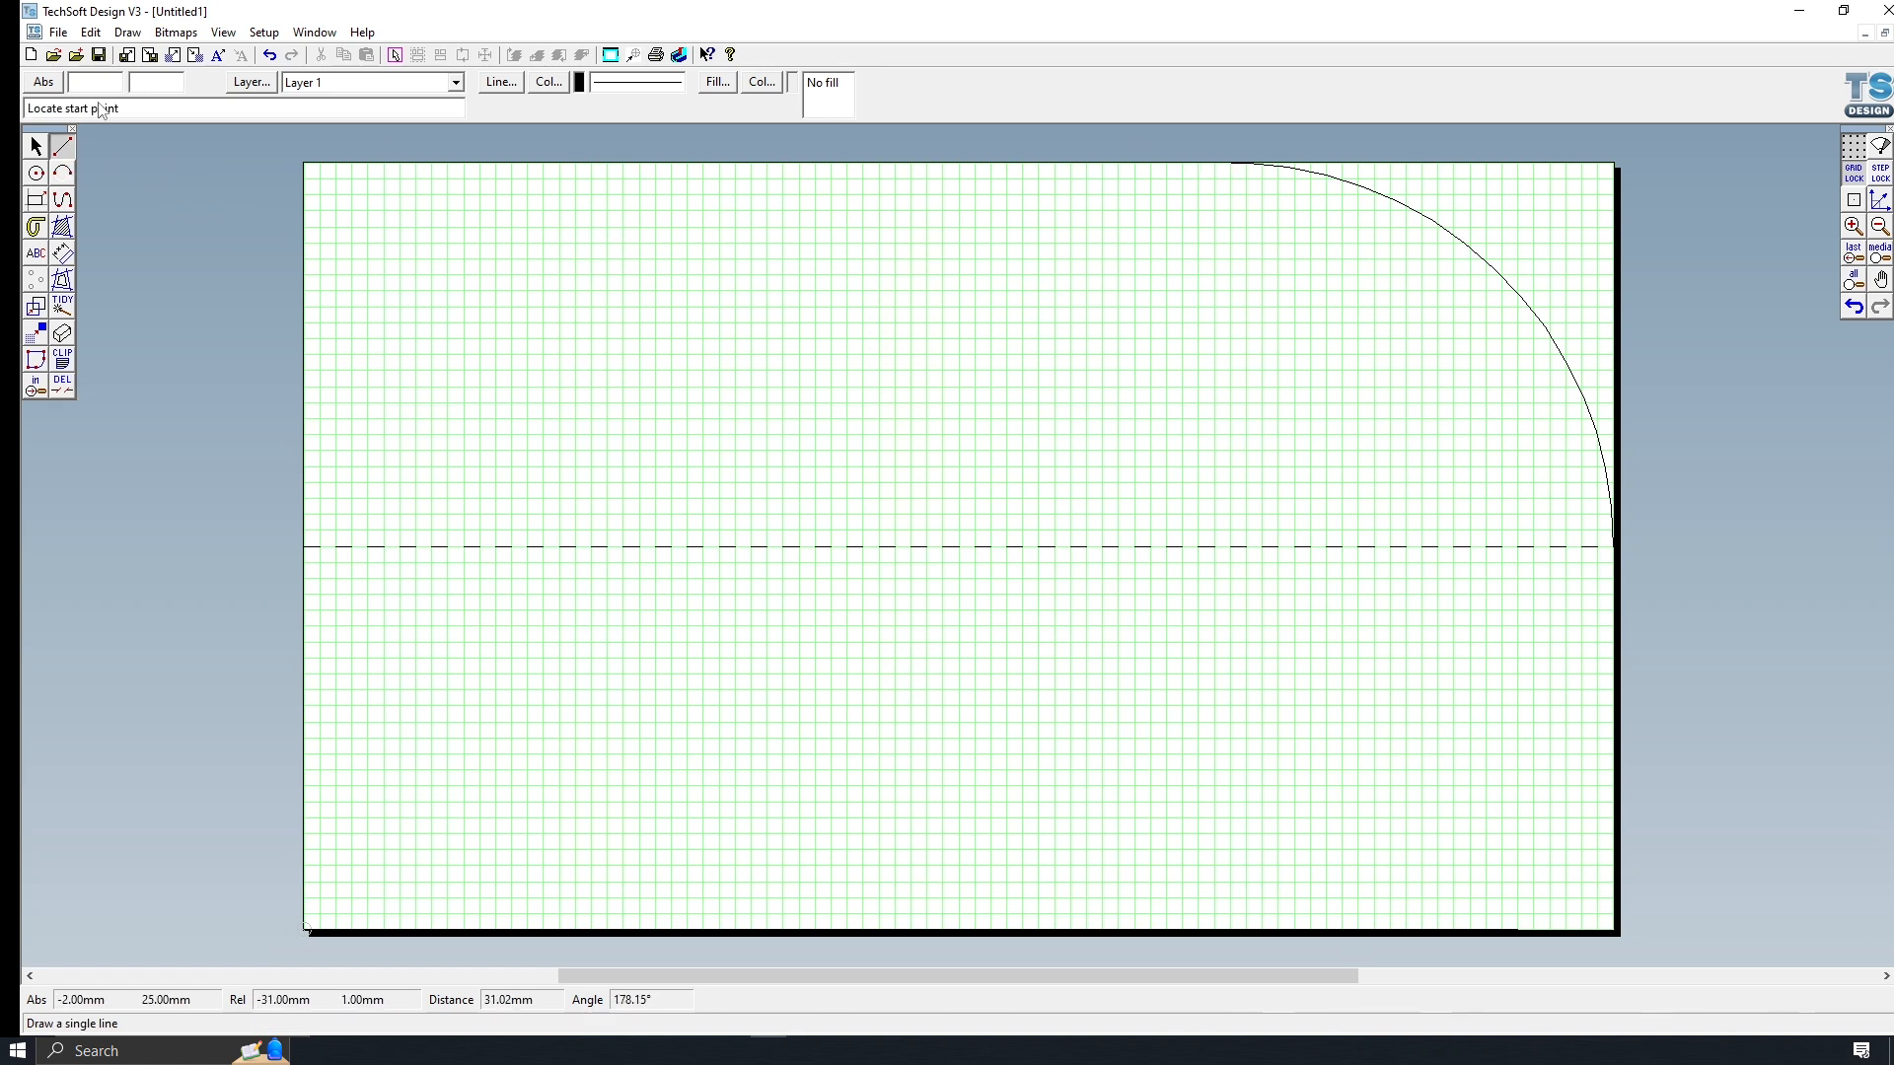
pyautogui.click(35, 146)
pyautogui.click(1416, 211)
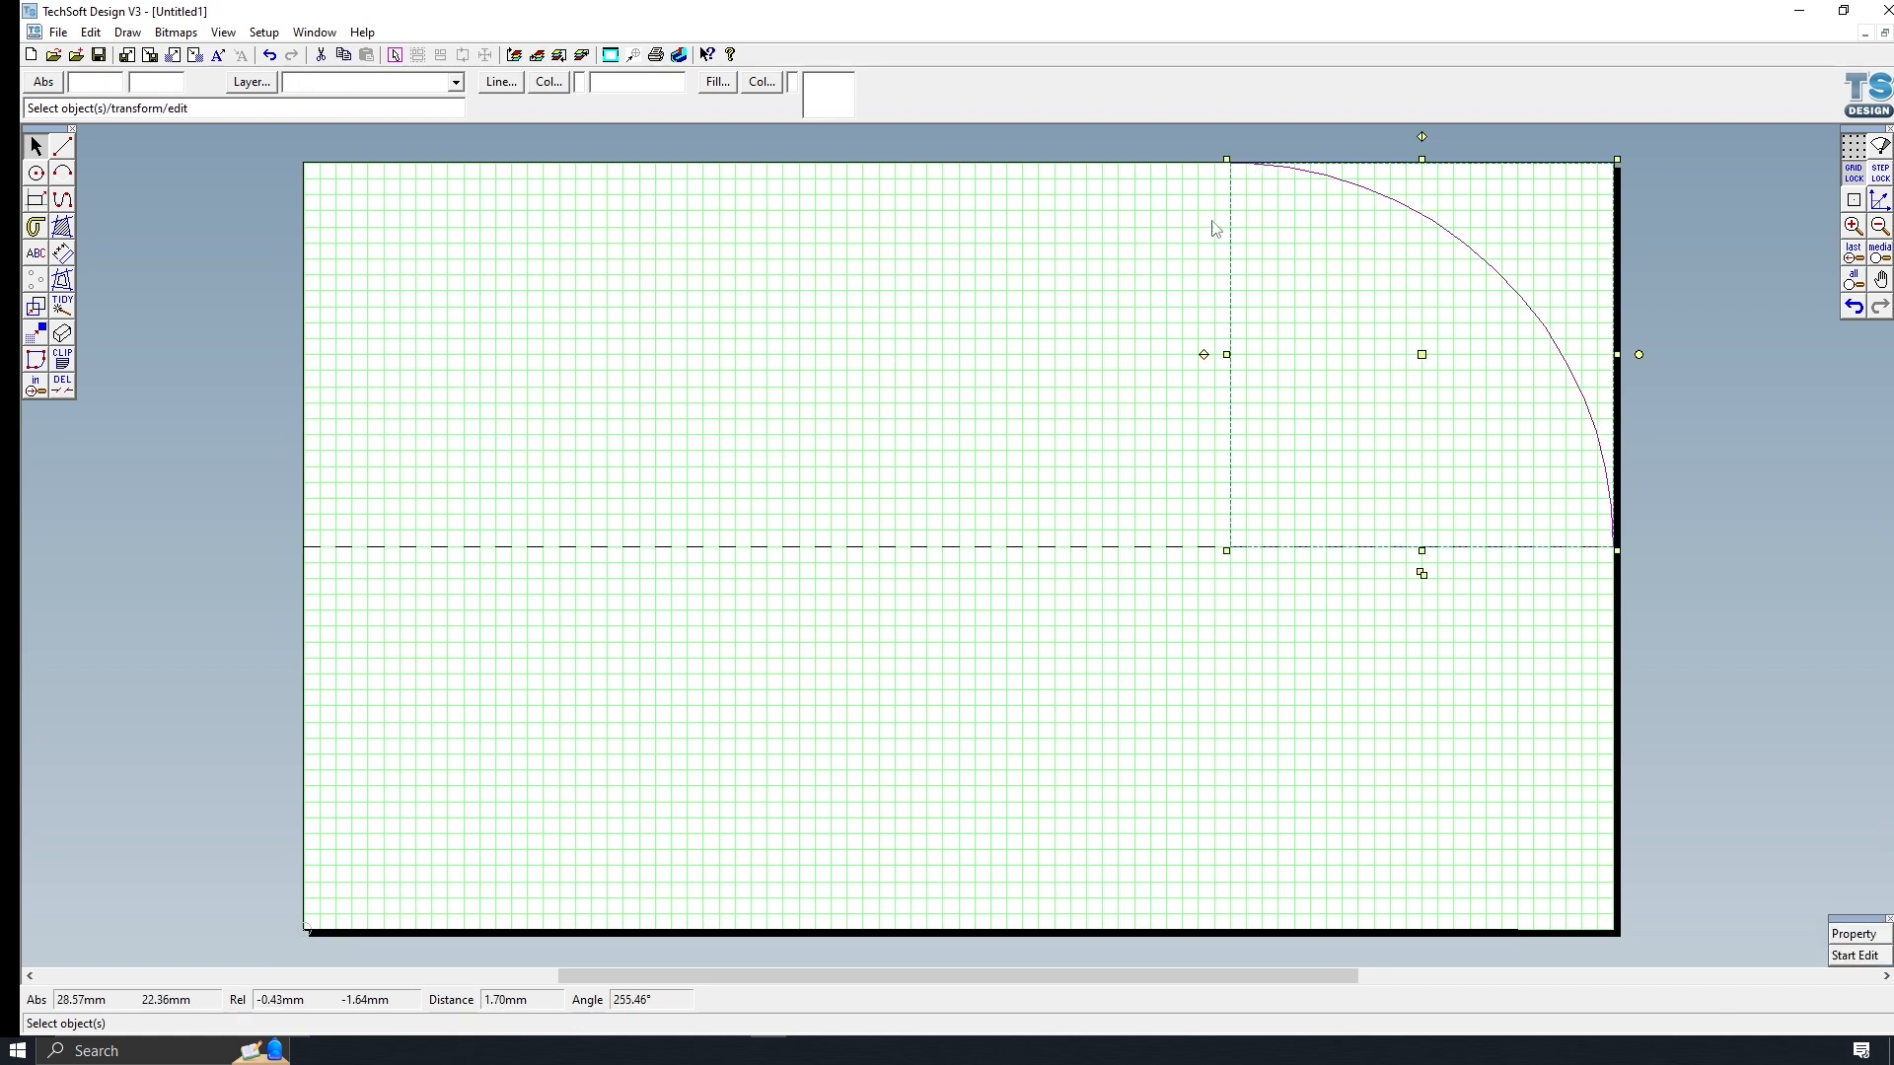
pyautogui.click(62, 146)
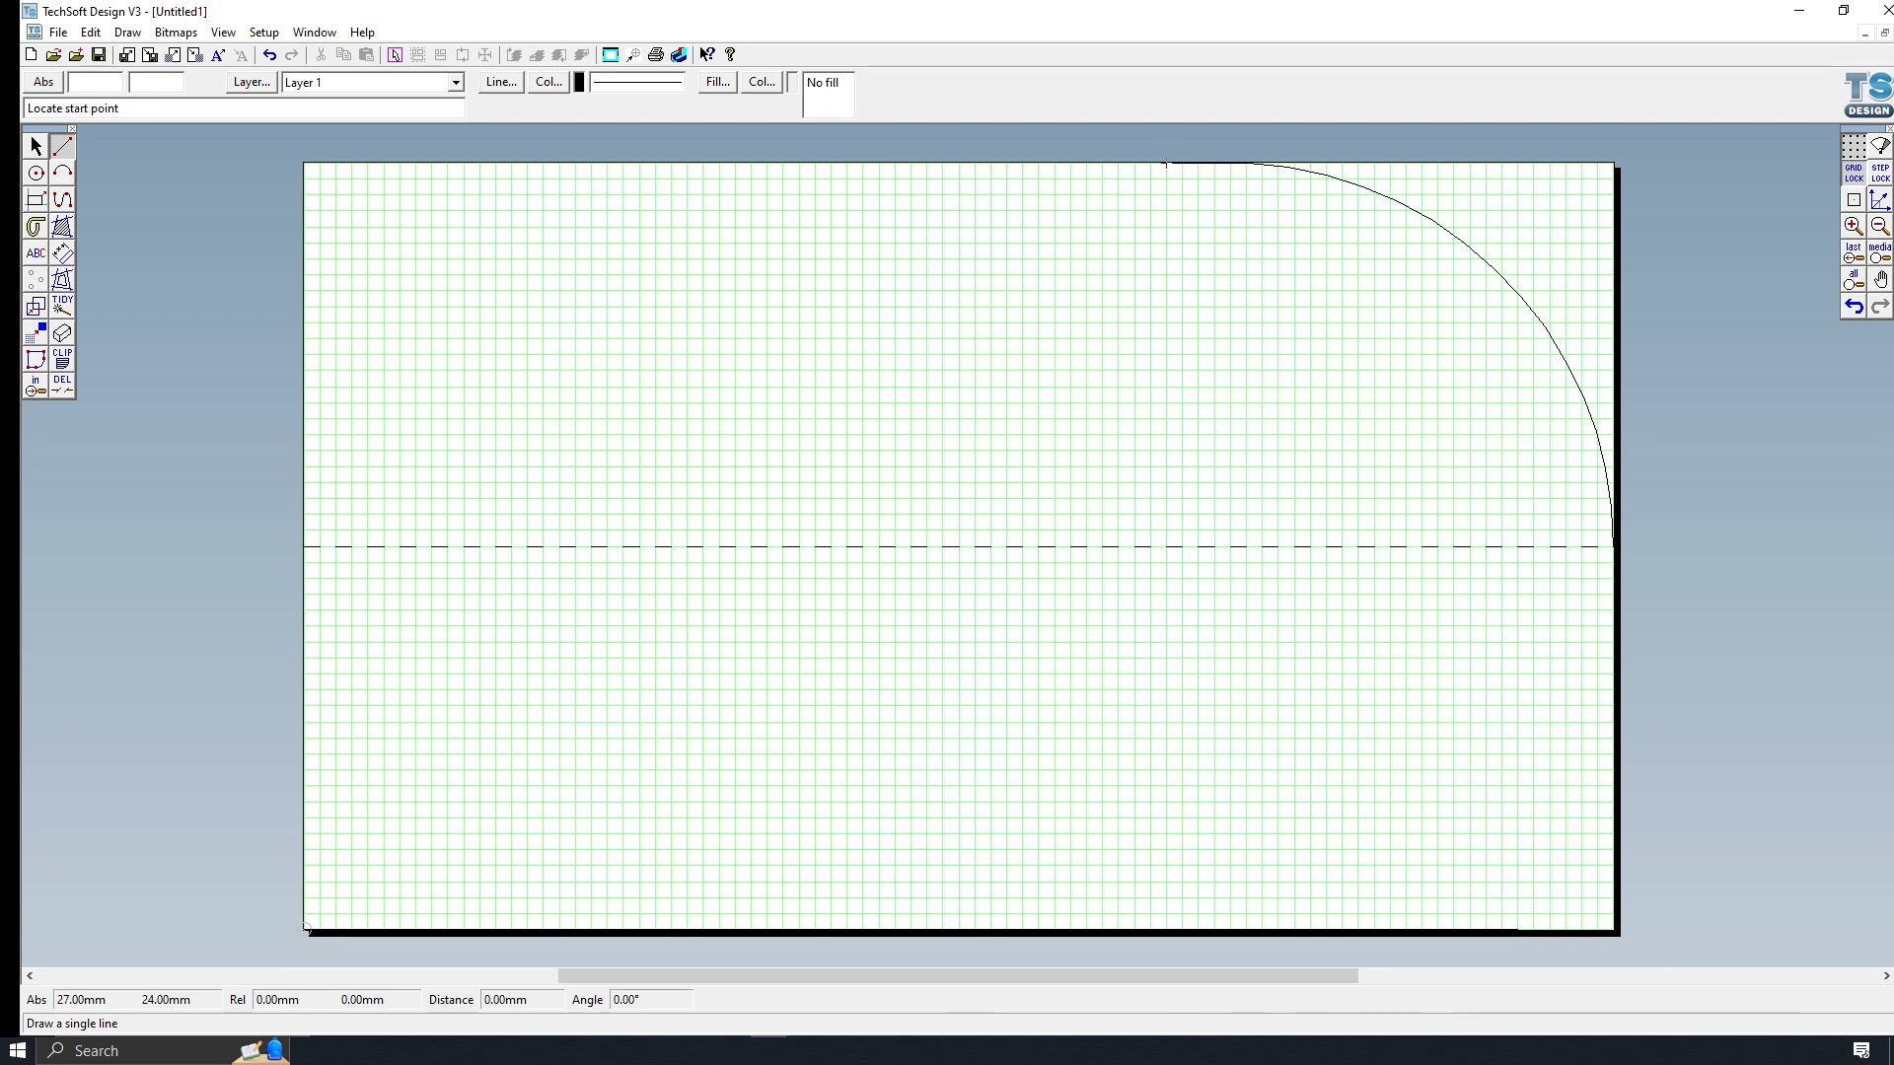
pyautogui.click(35, 146)
pyautogui.click(1203, 165)
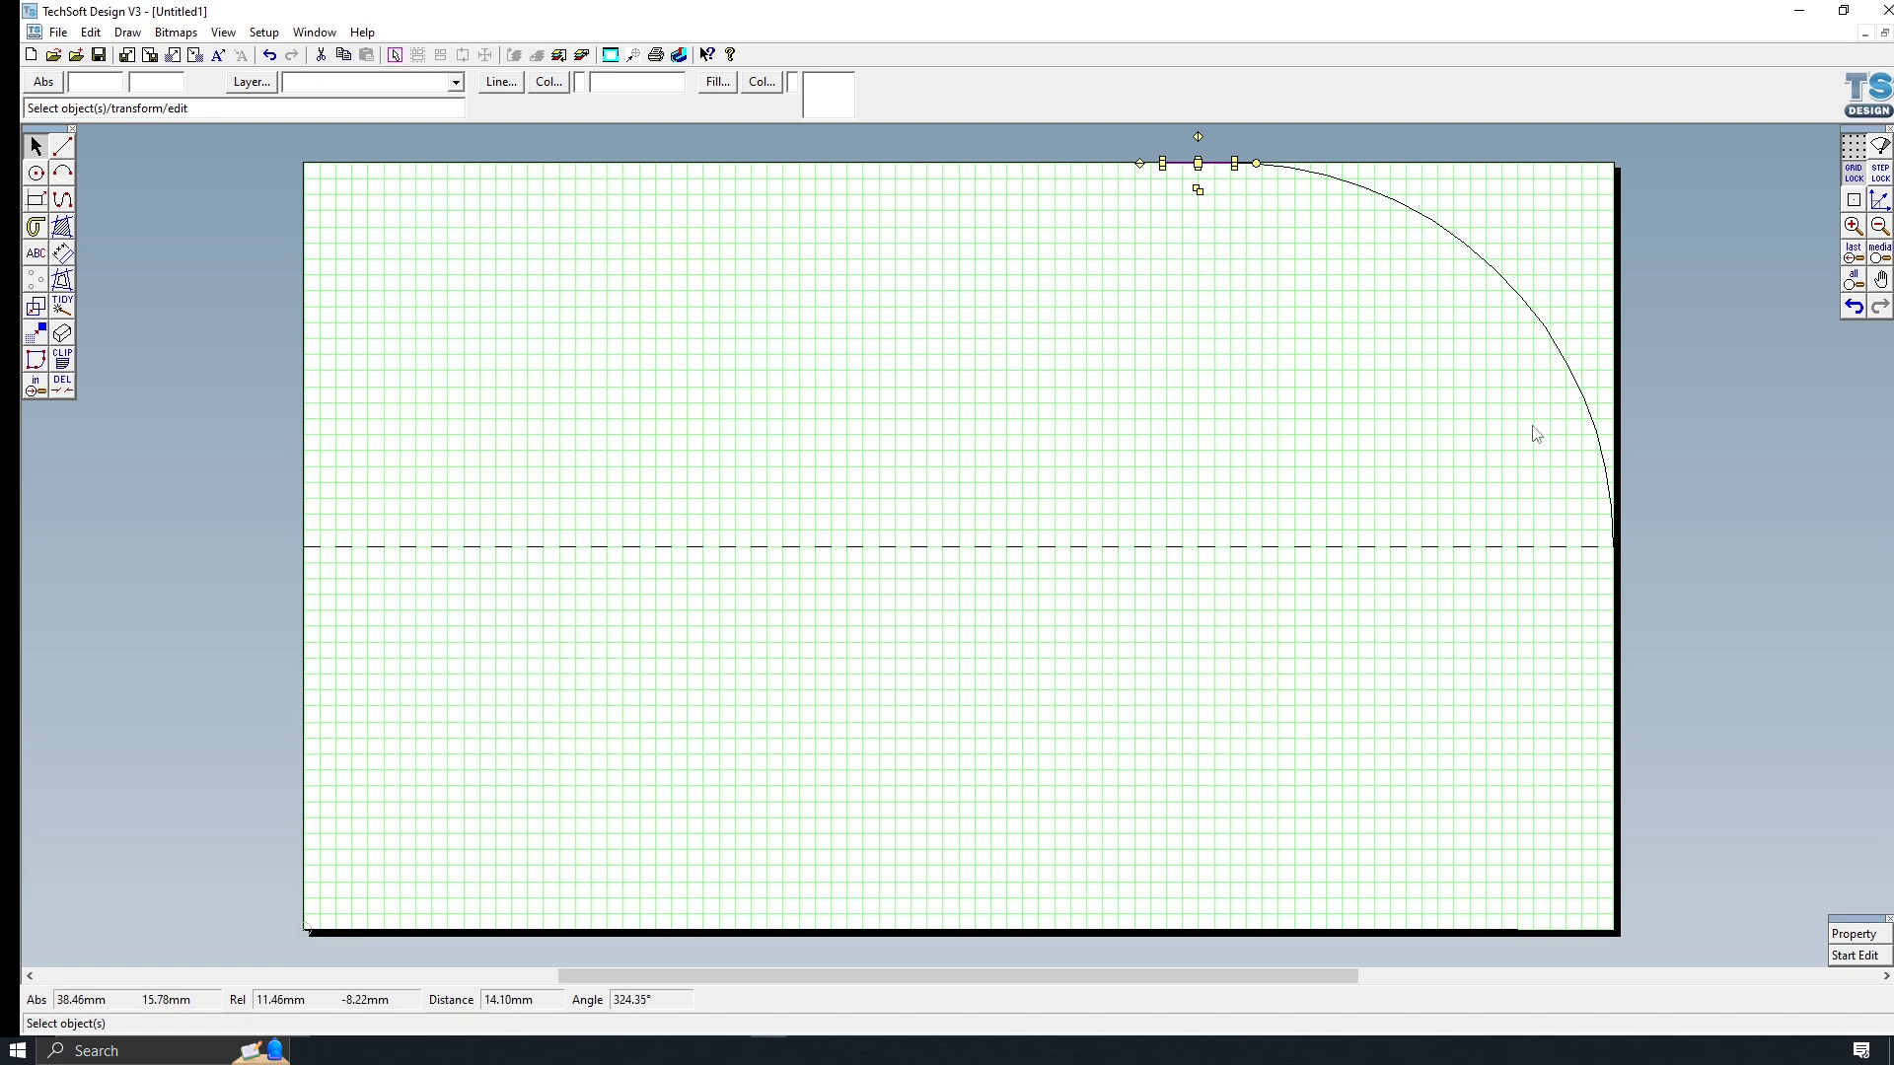
pyautogui.click(1758, 512)
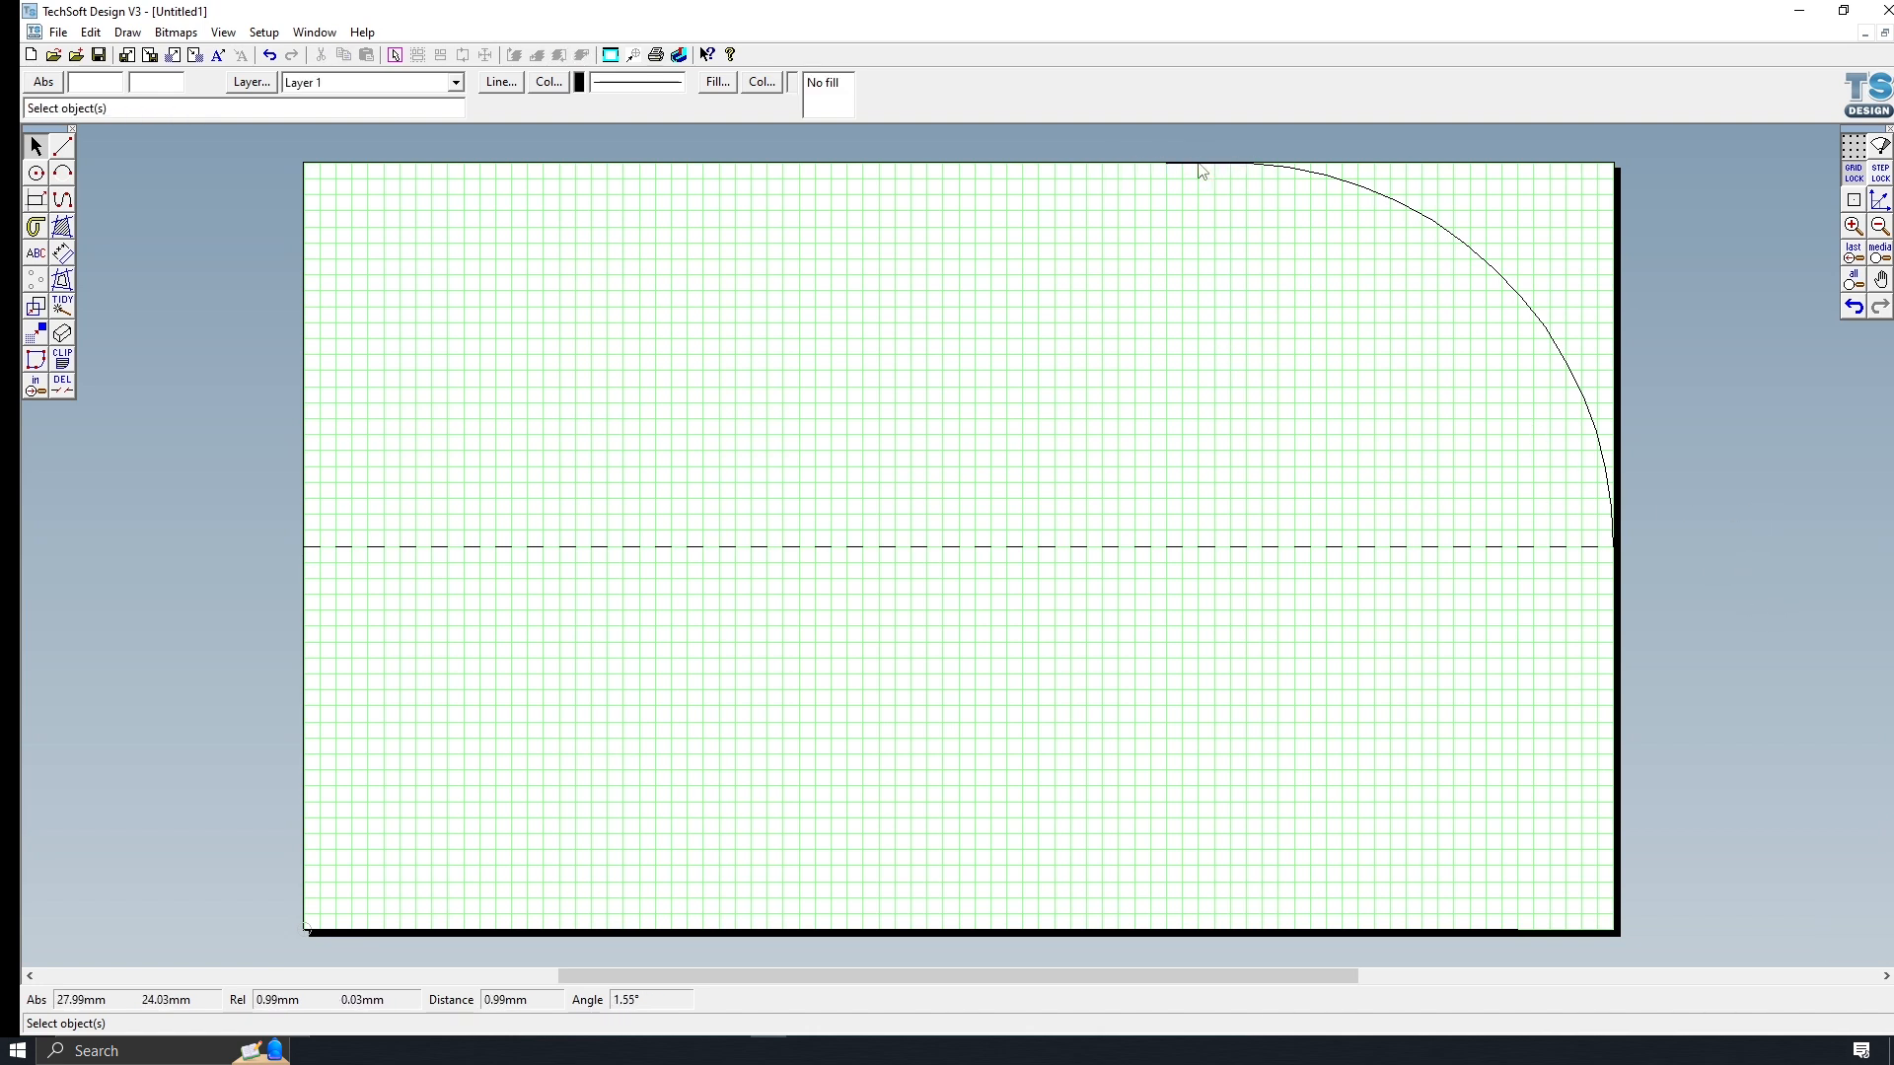
# - Combine the short top line and the quarter arc into a single path, and check that they select as one object
pyautogui.click(1198, 165)
pyautogui.click(1361, 184)
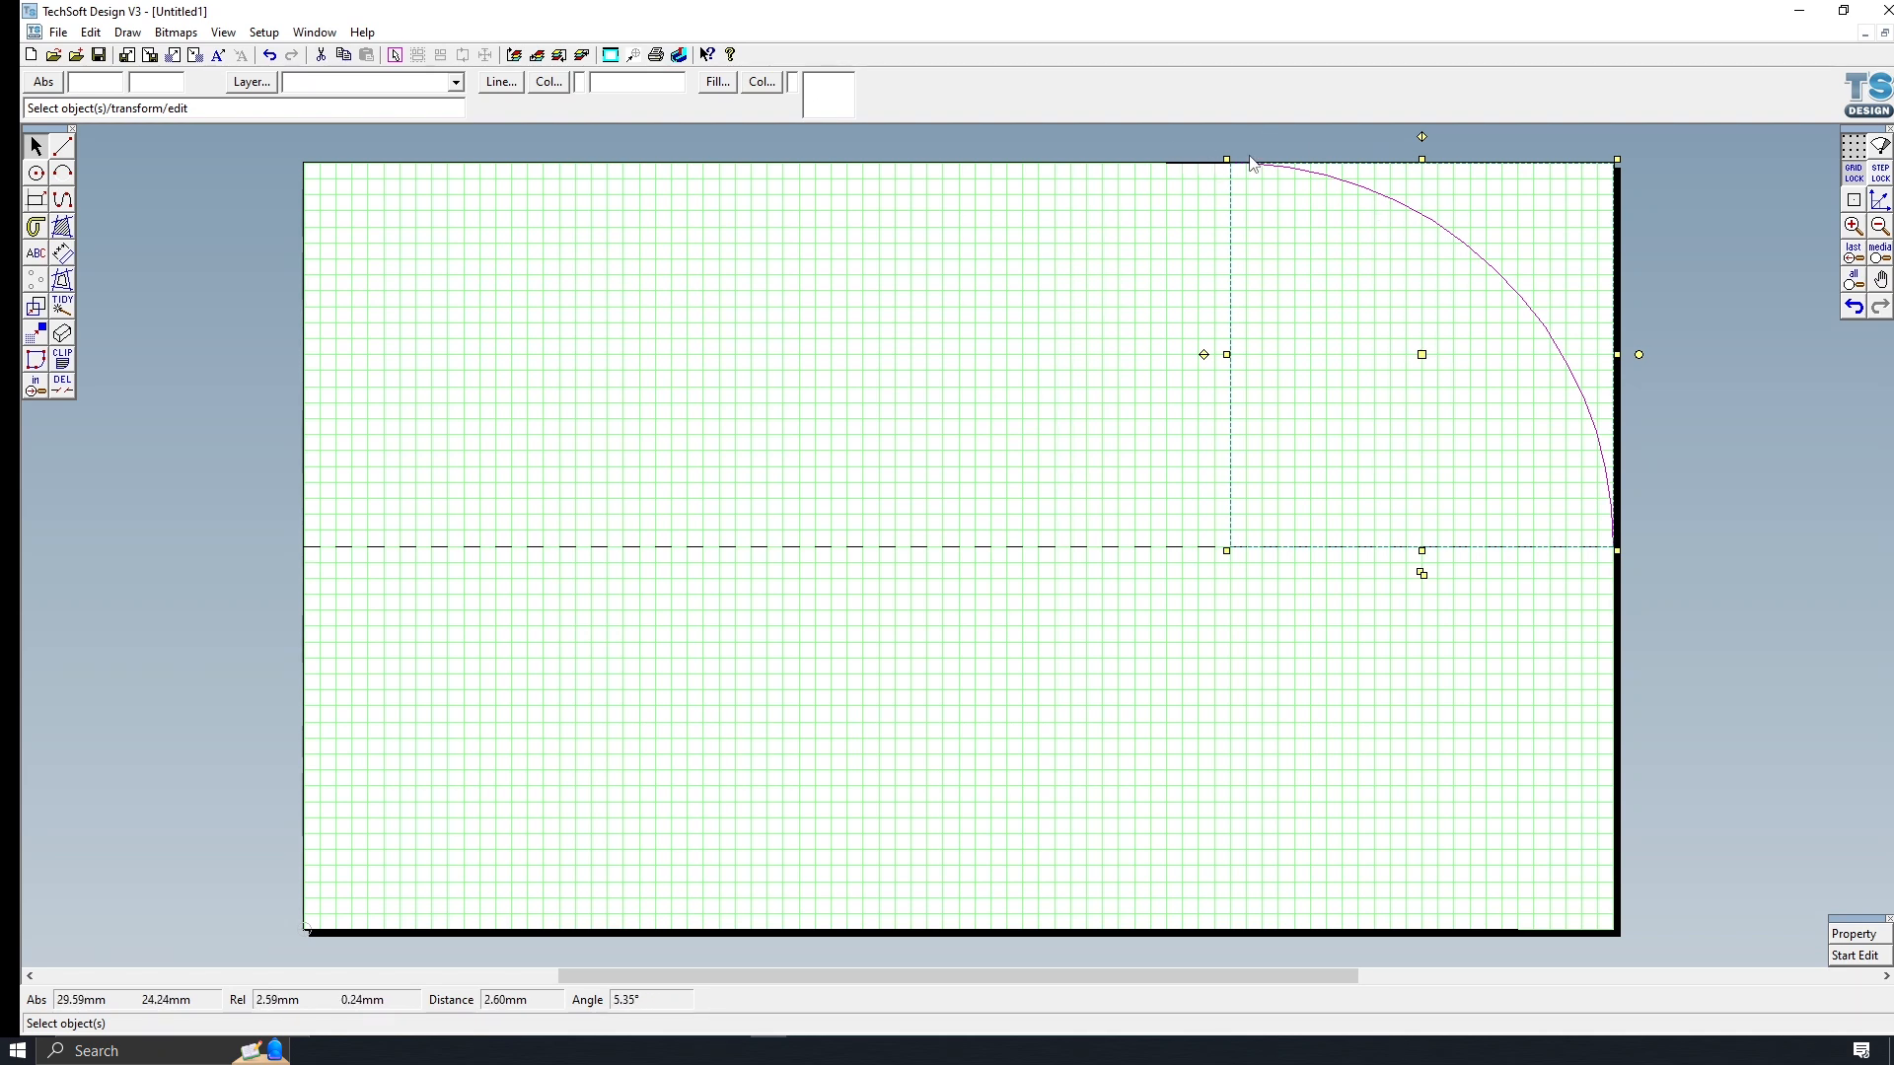
pyautogui.keyDown('shift'); pyautogui.click(1213, 164); pyautogui.keyUp('shift')
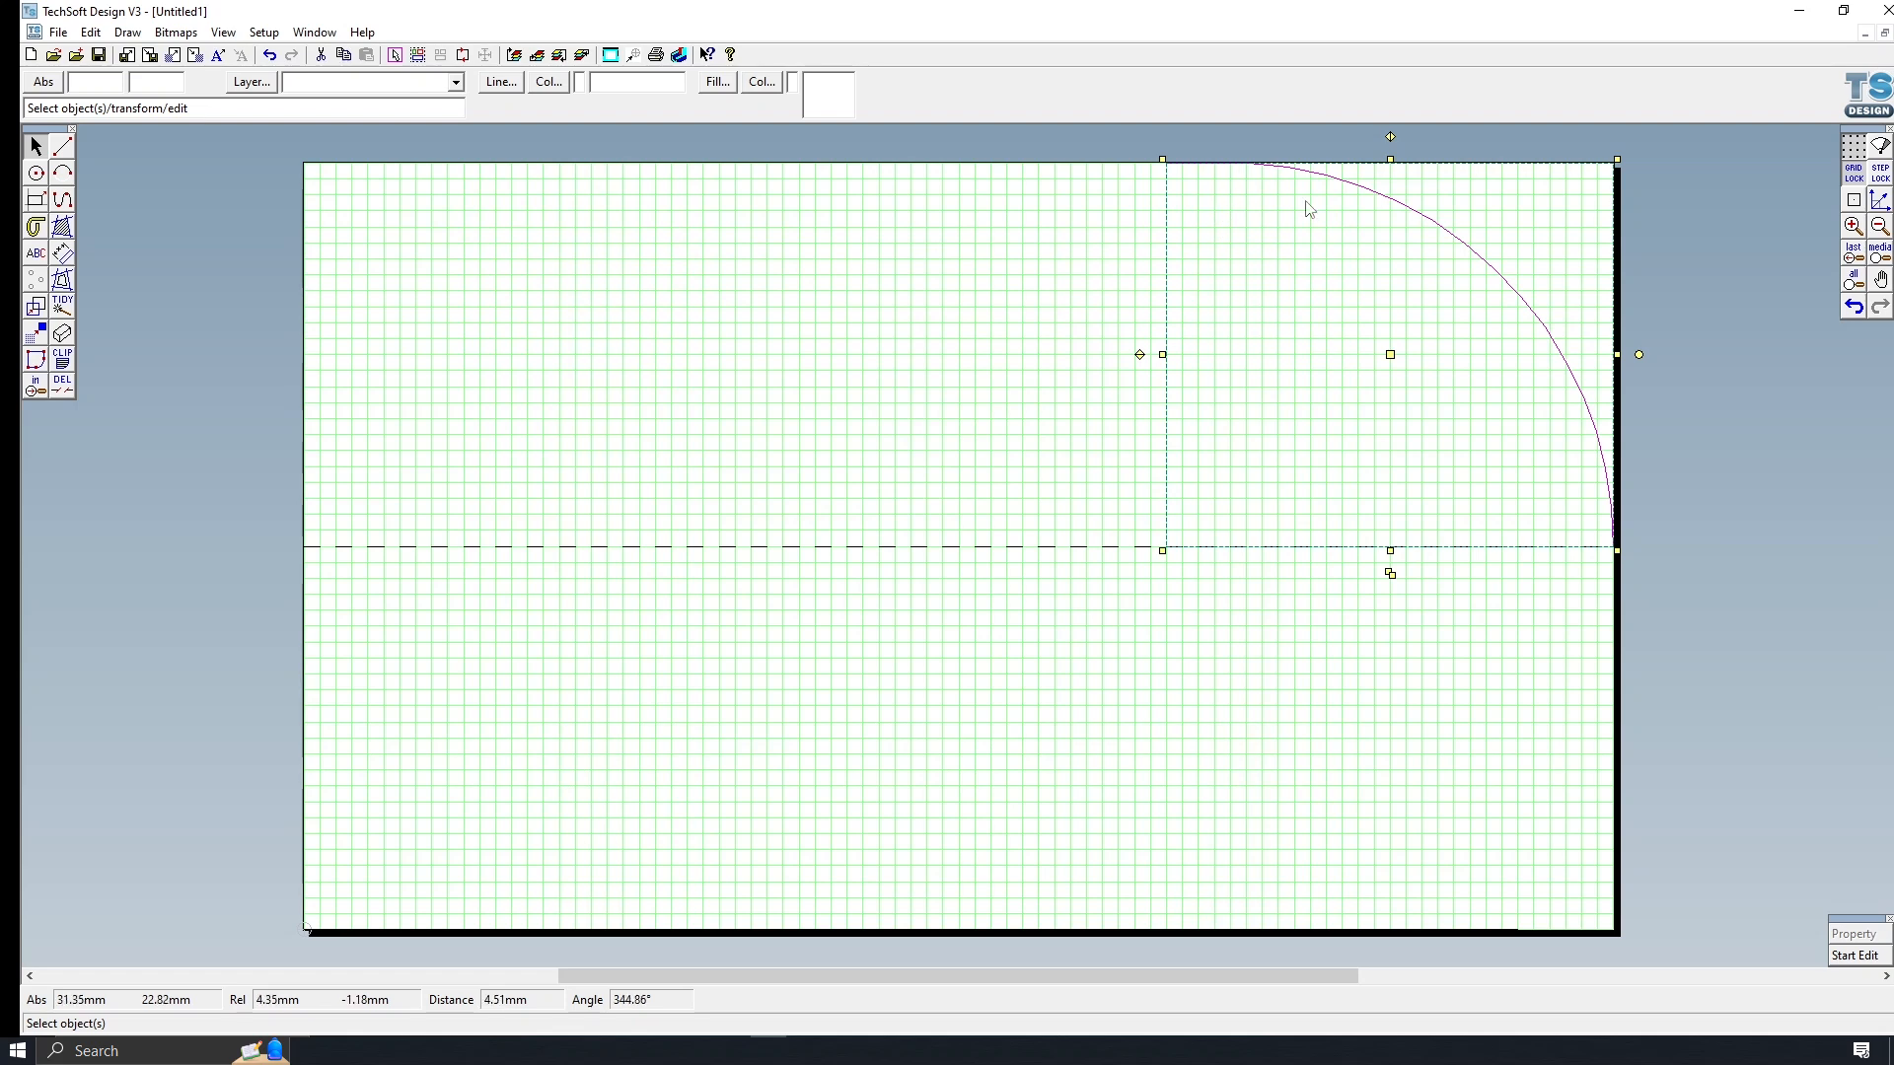
pyautogui.click(91, 32)
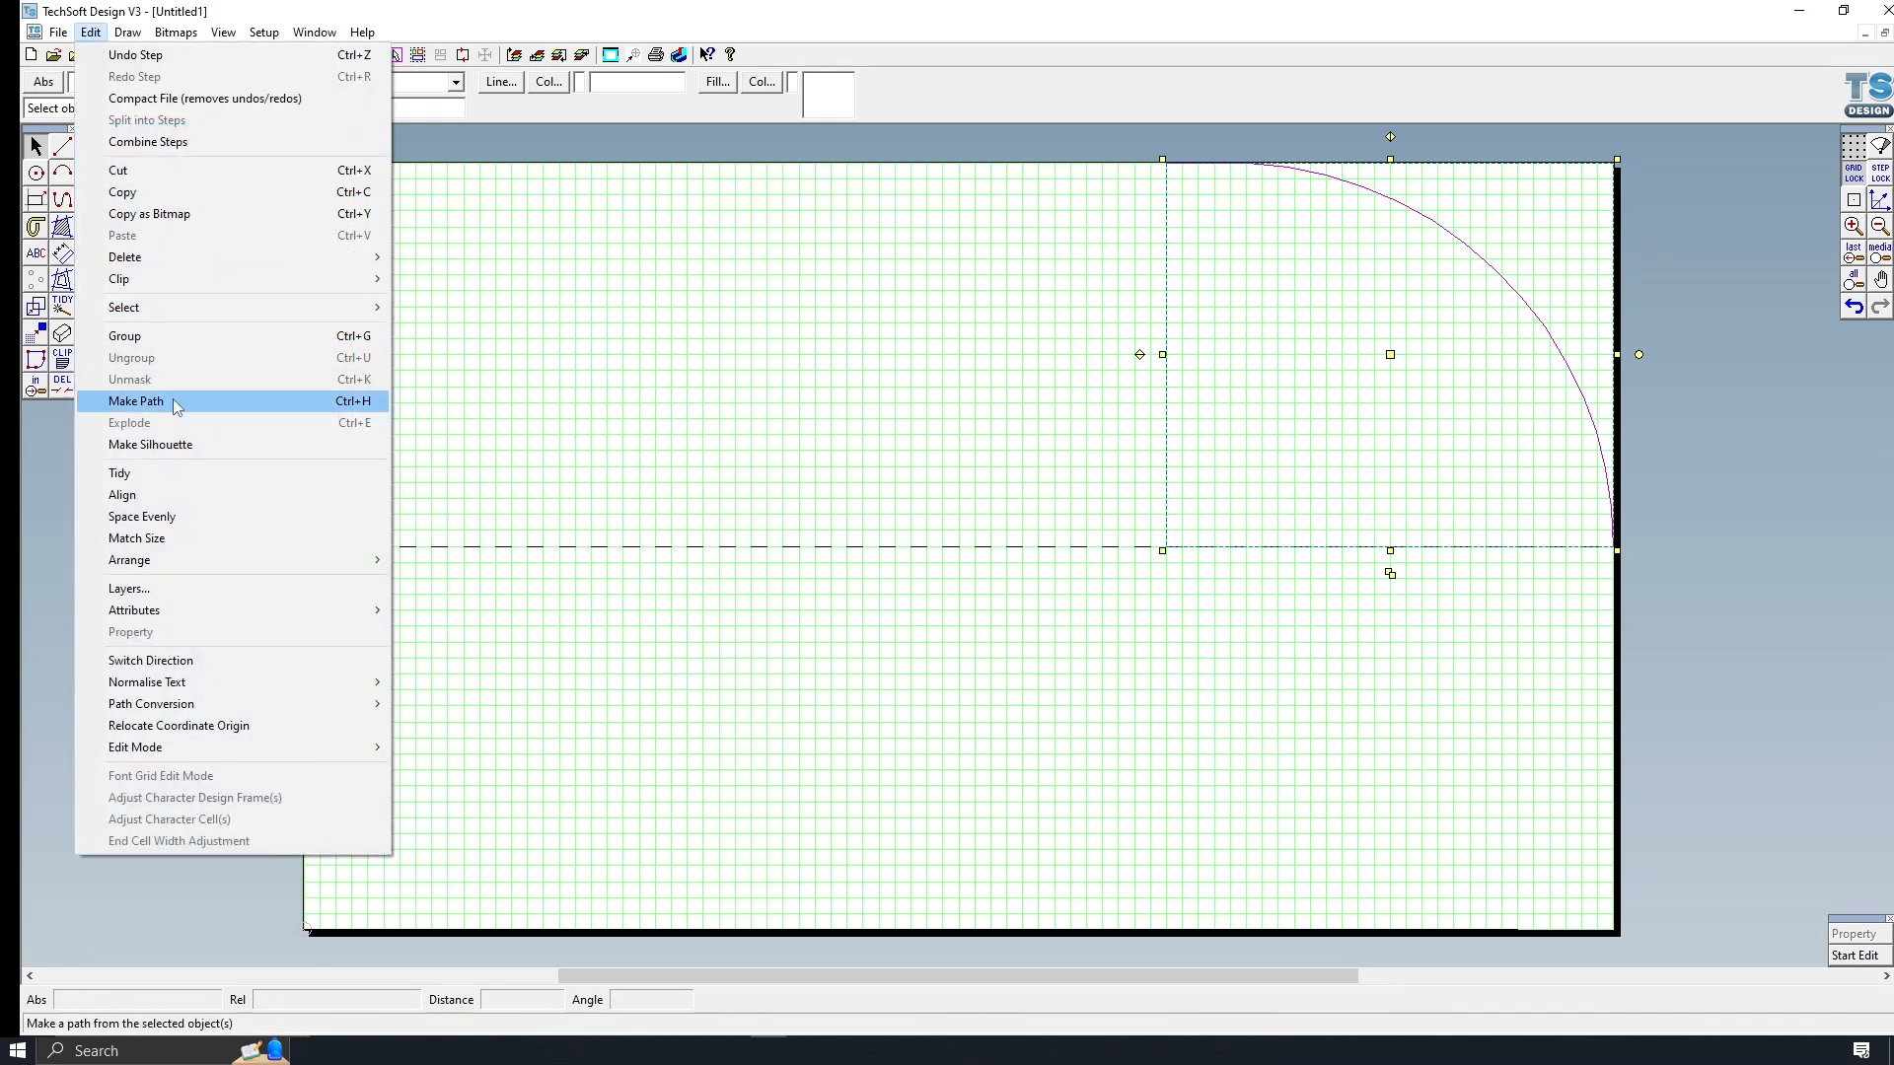
pyautogui.click(174, 399)
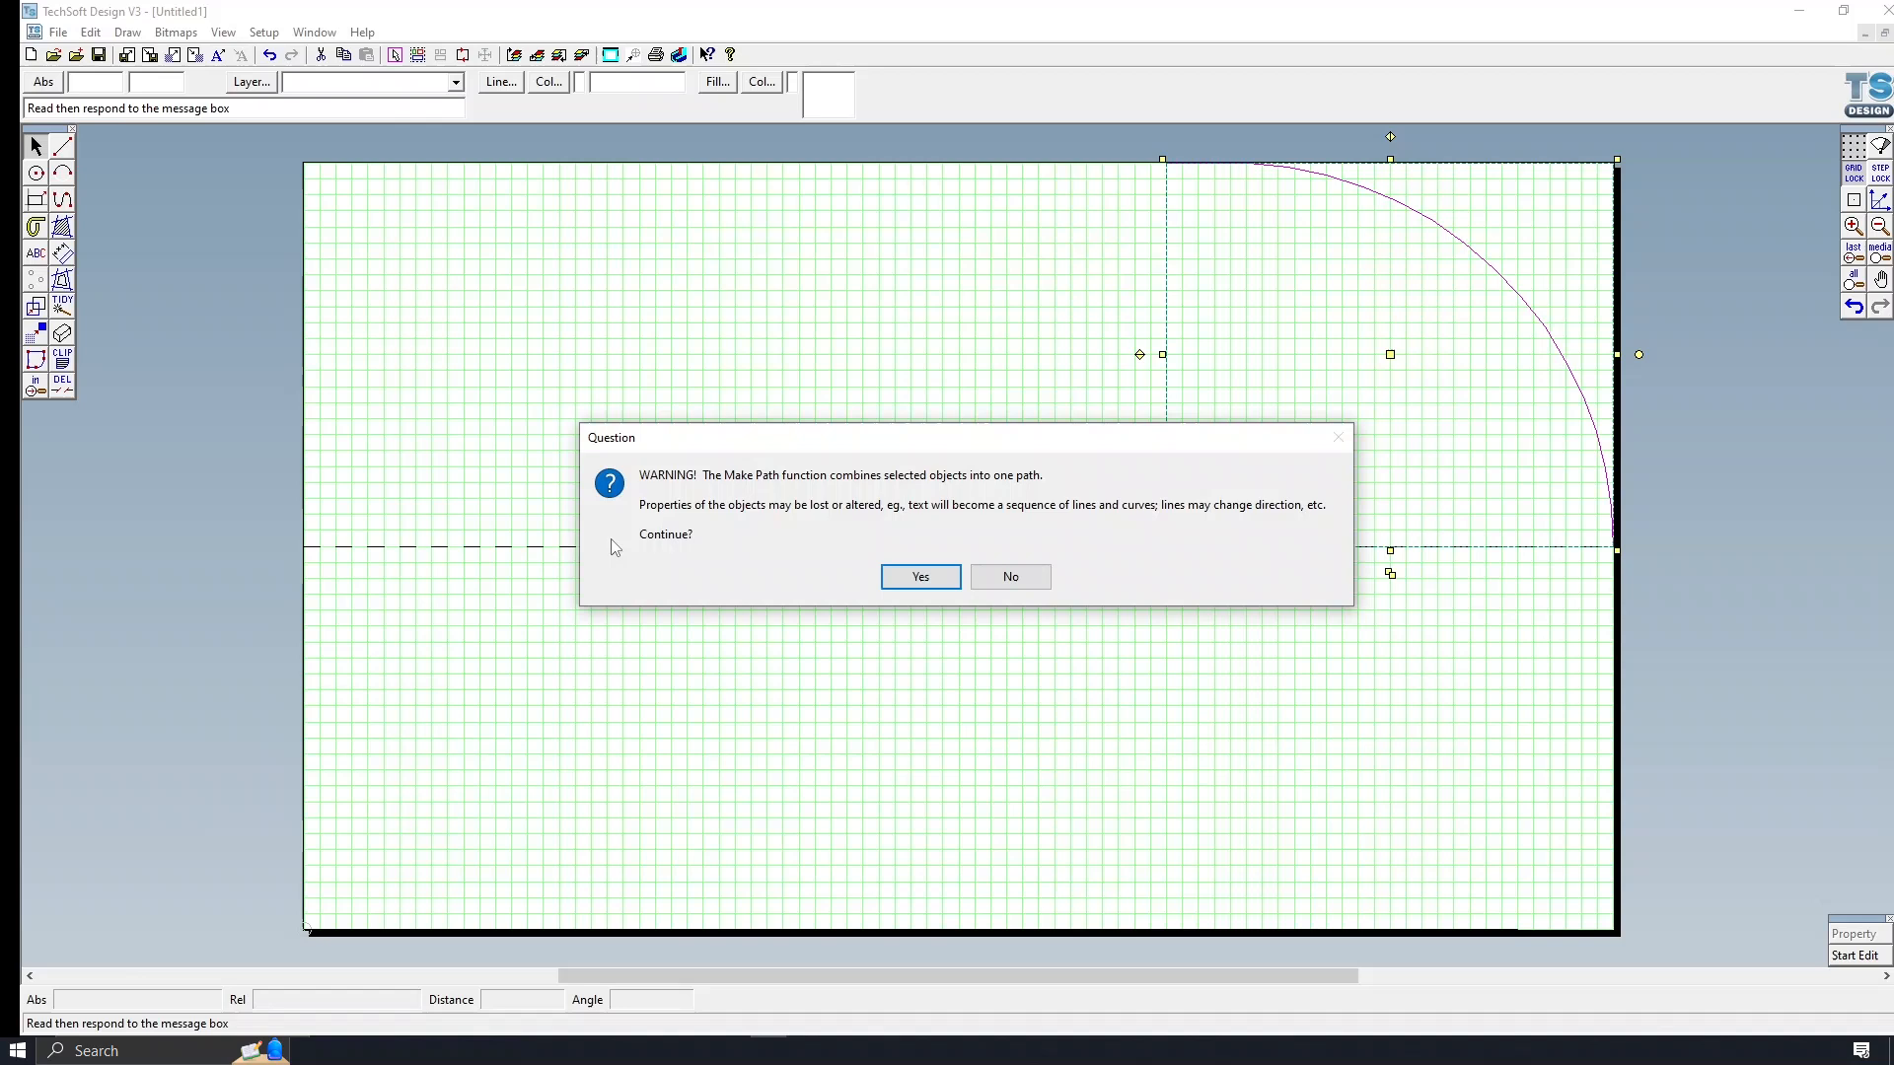
pyautogui.click(919, 577)
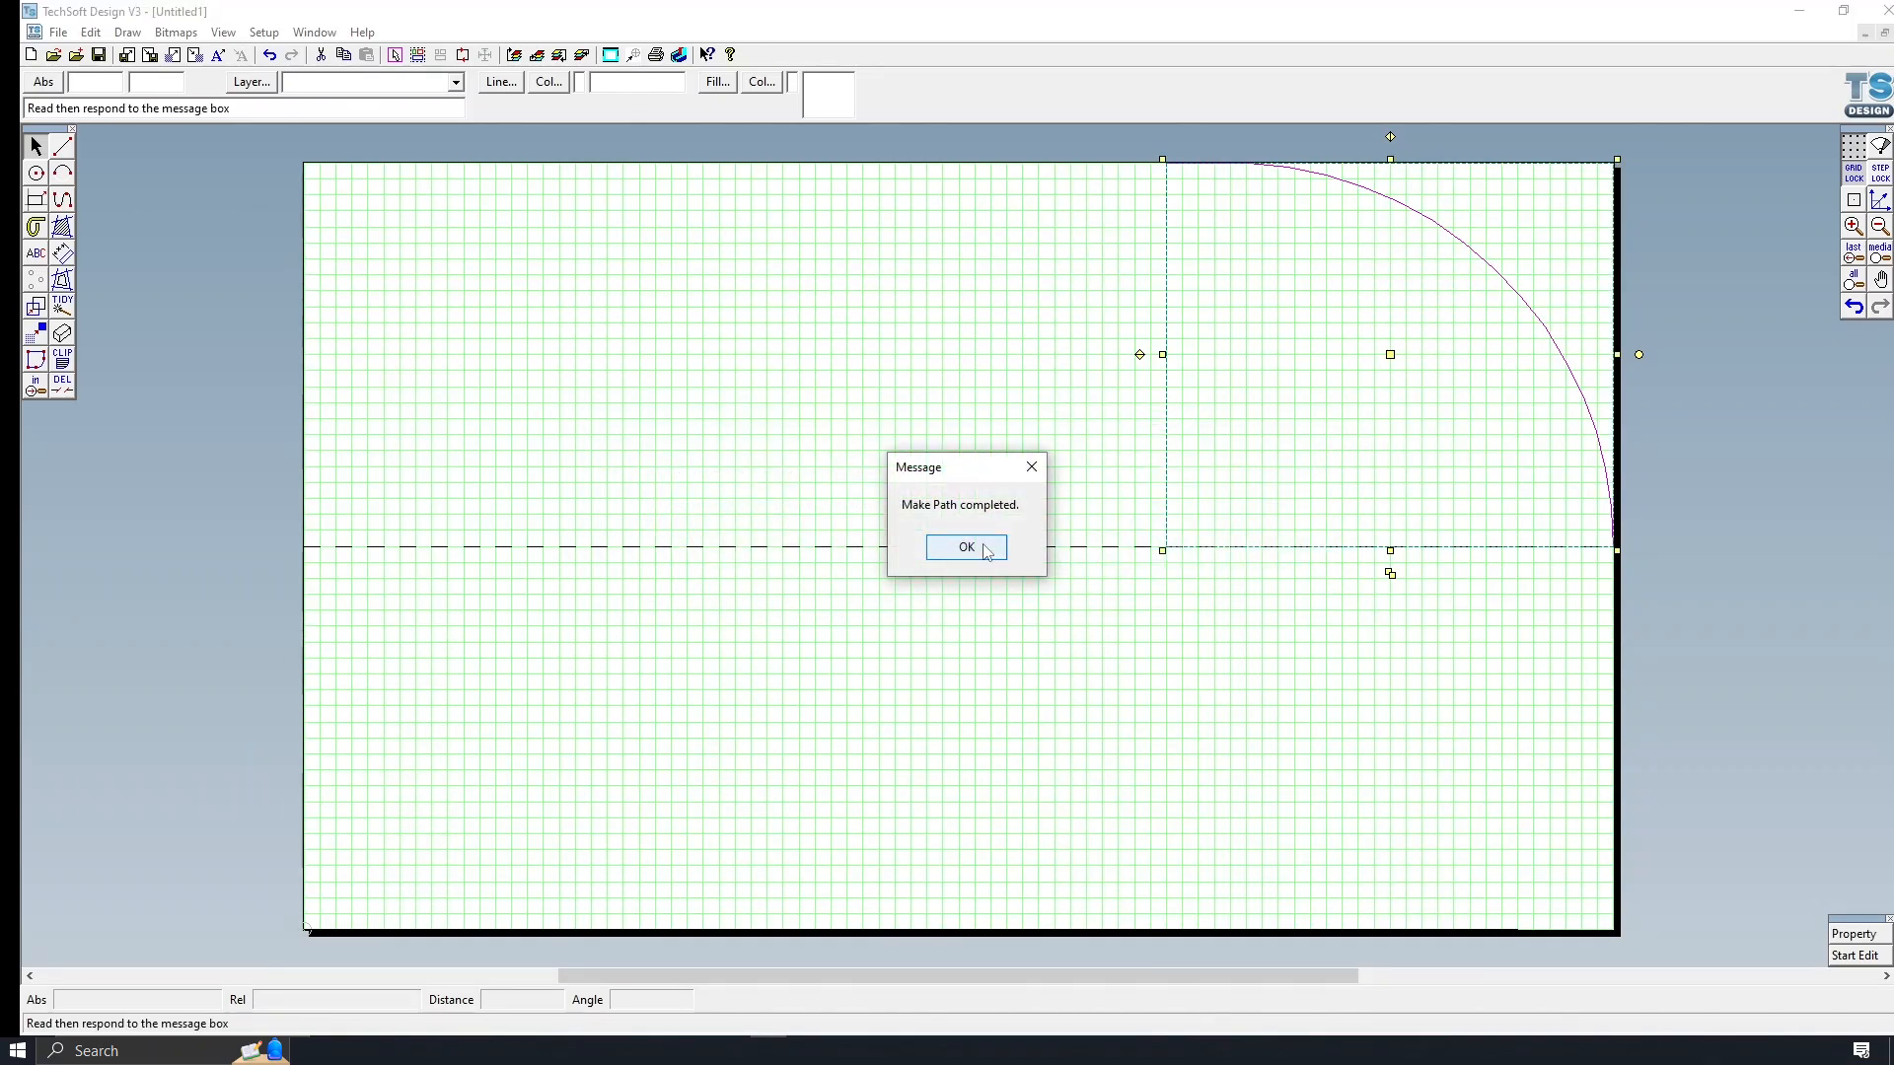
pyautogui.click(964, 547)
pyautogui.click(1088, 265)
pyautogui.click(1208, 163)
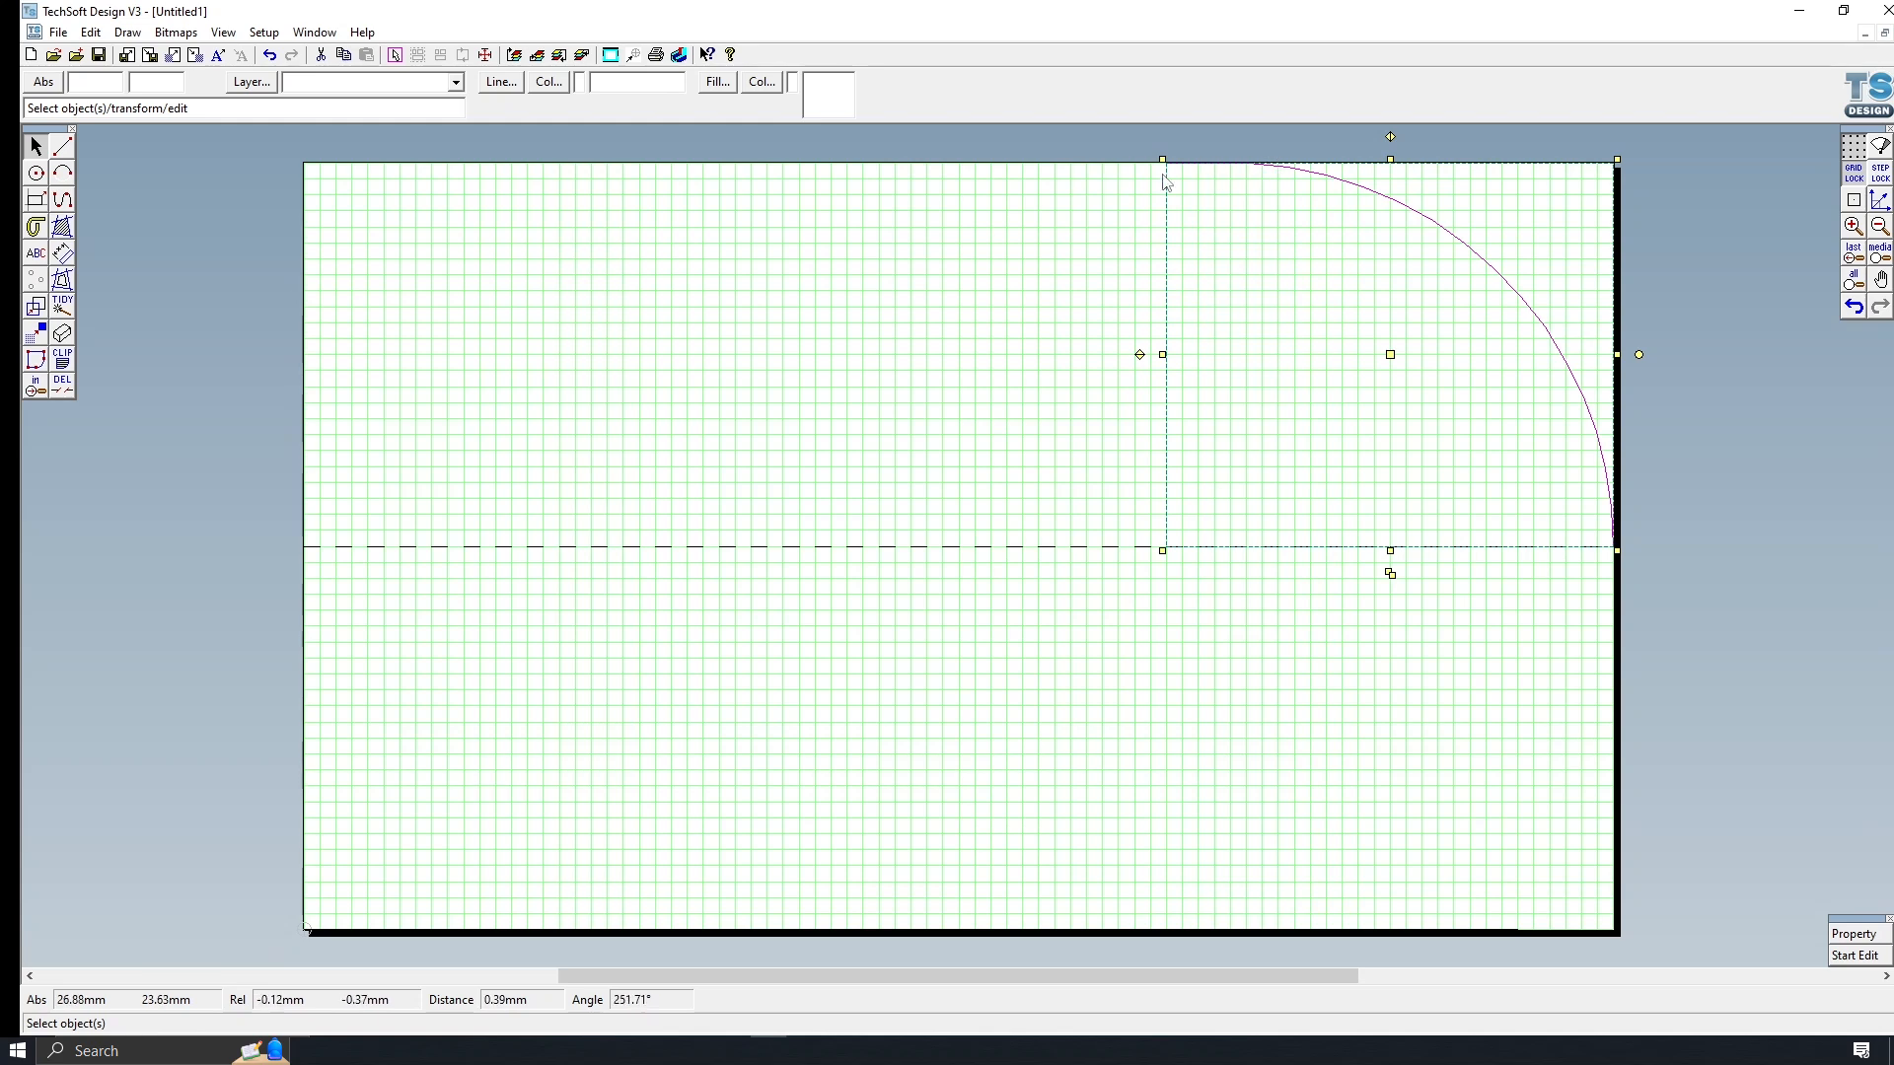
pyautogui.click(1000, 259)
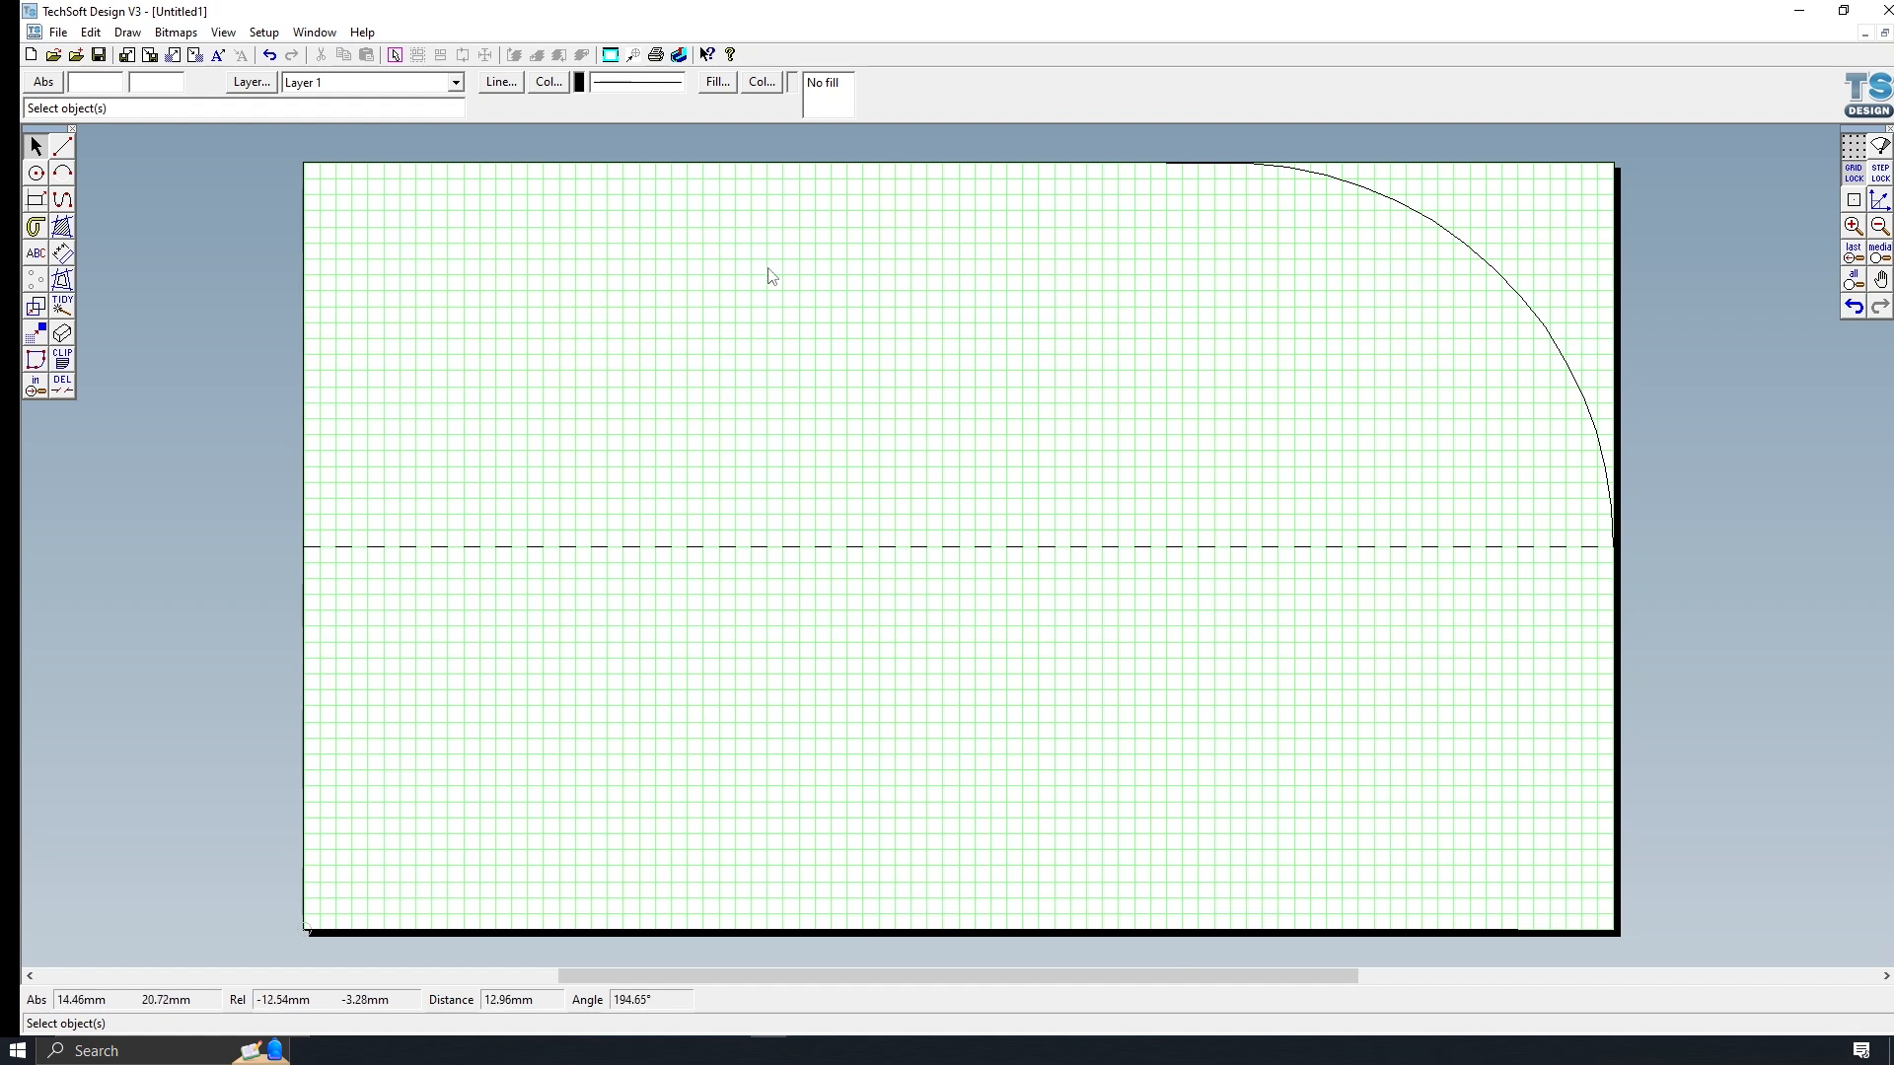
pyautogui.click(1579, 547)
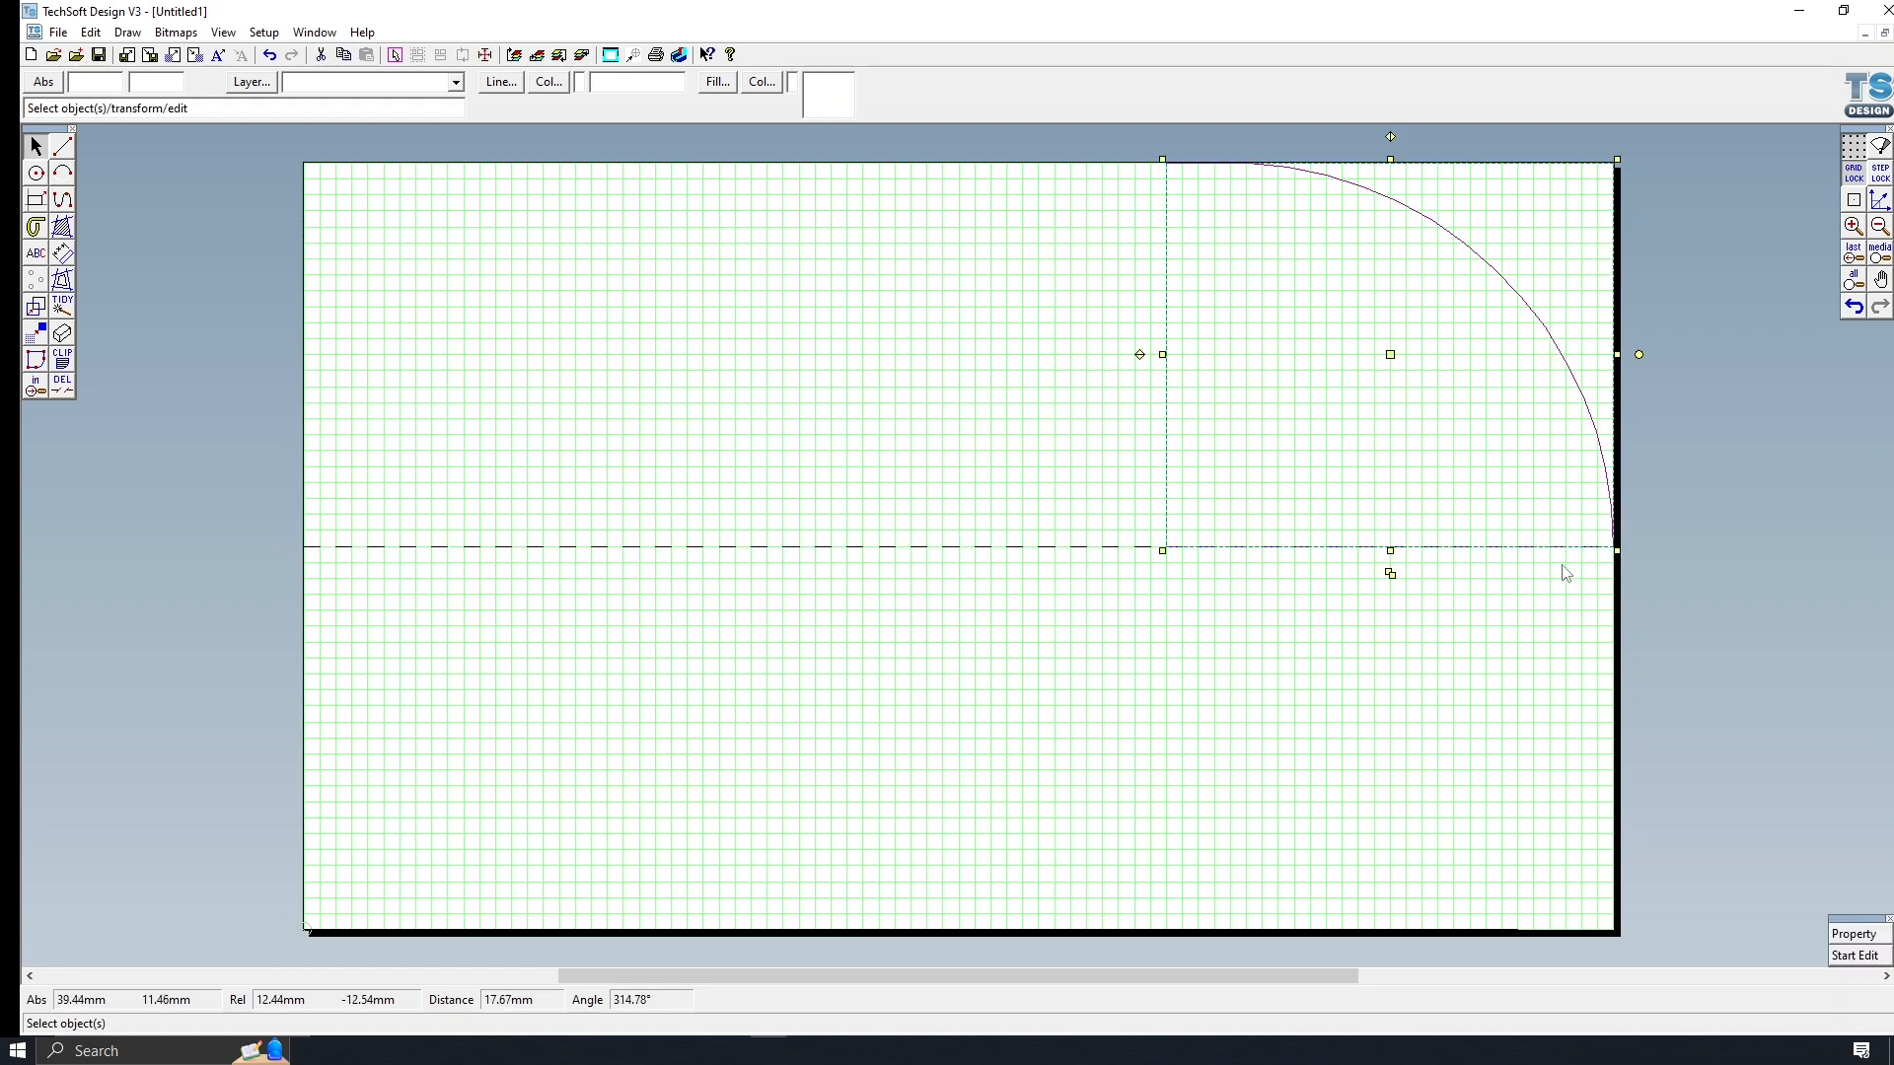
pyautogui.click(1272, 321)
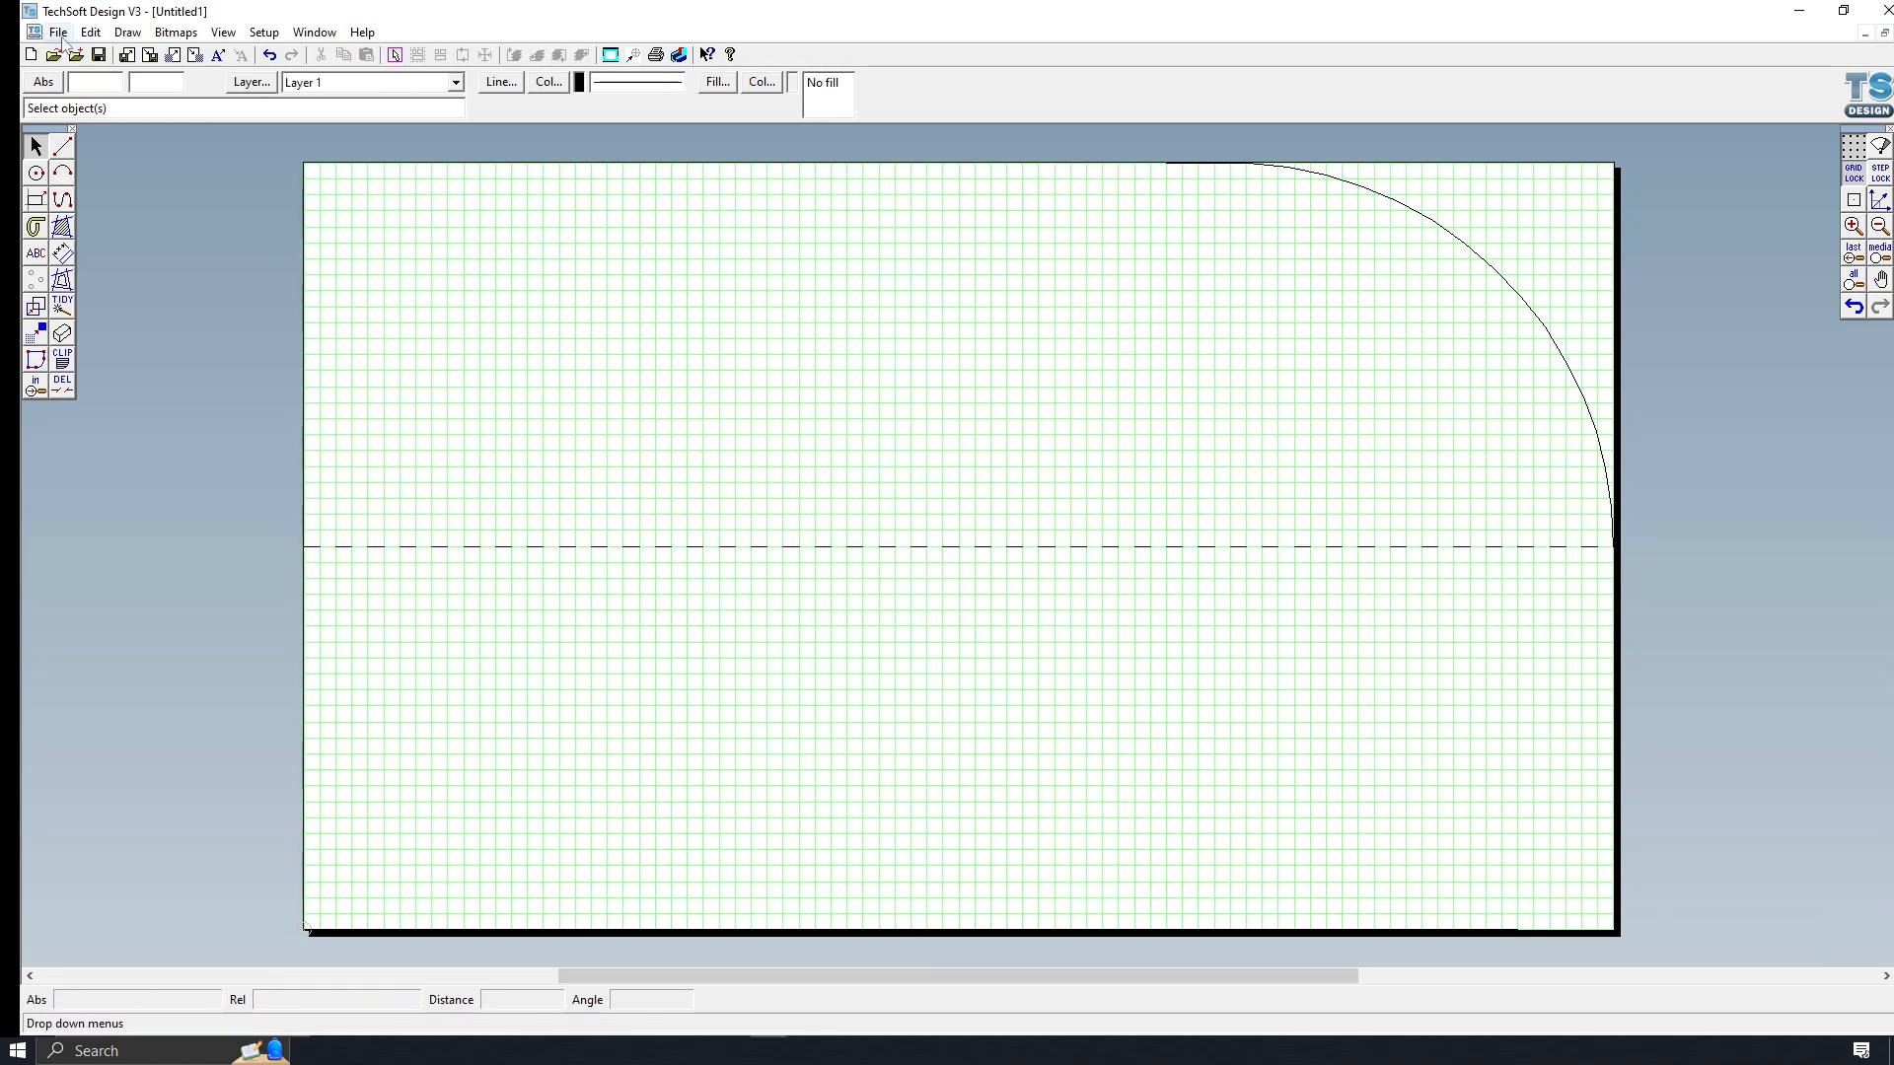
# - Export the drawing to the TS DESIGN FILES folder as "Stamp Handle dome.dxf", with curves split into lines
pyautogui.click(60, 33)
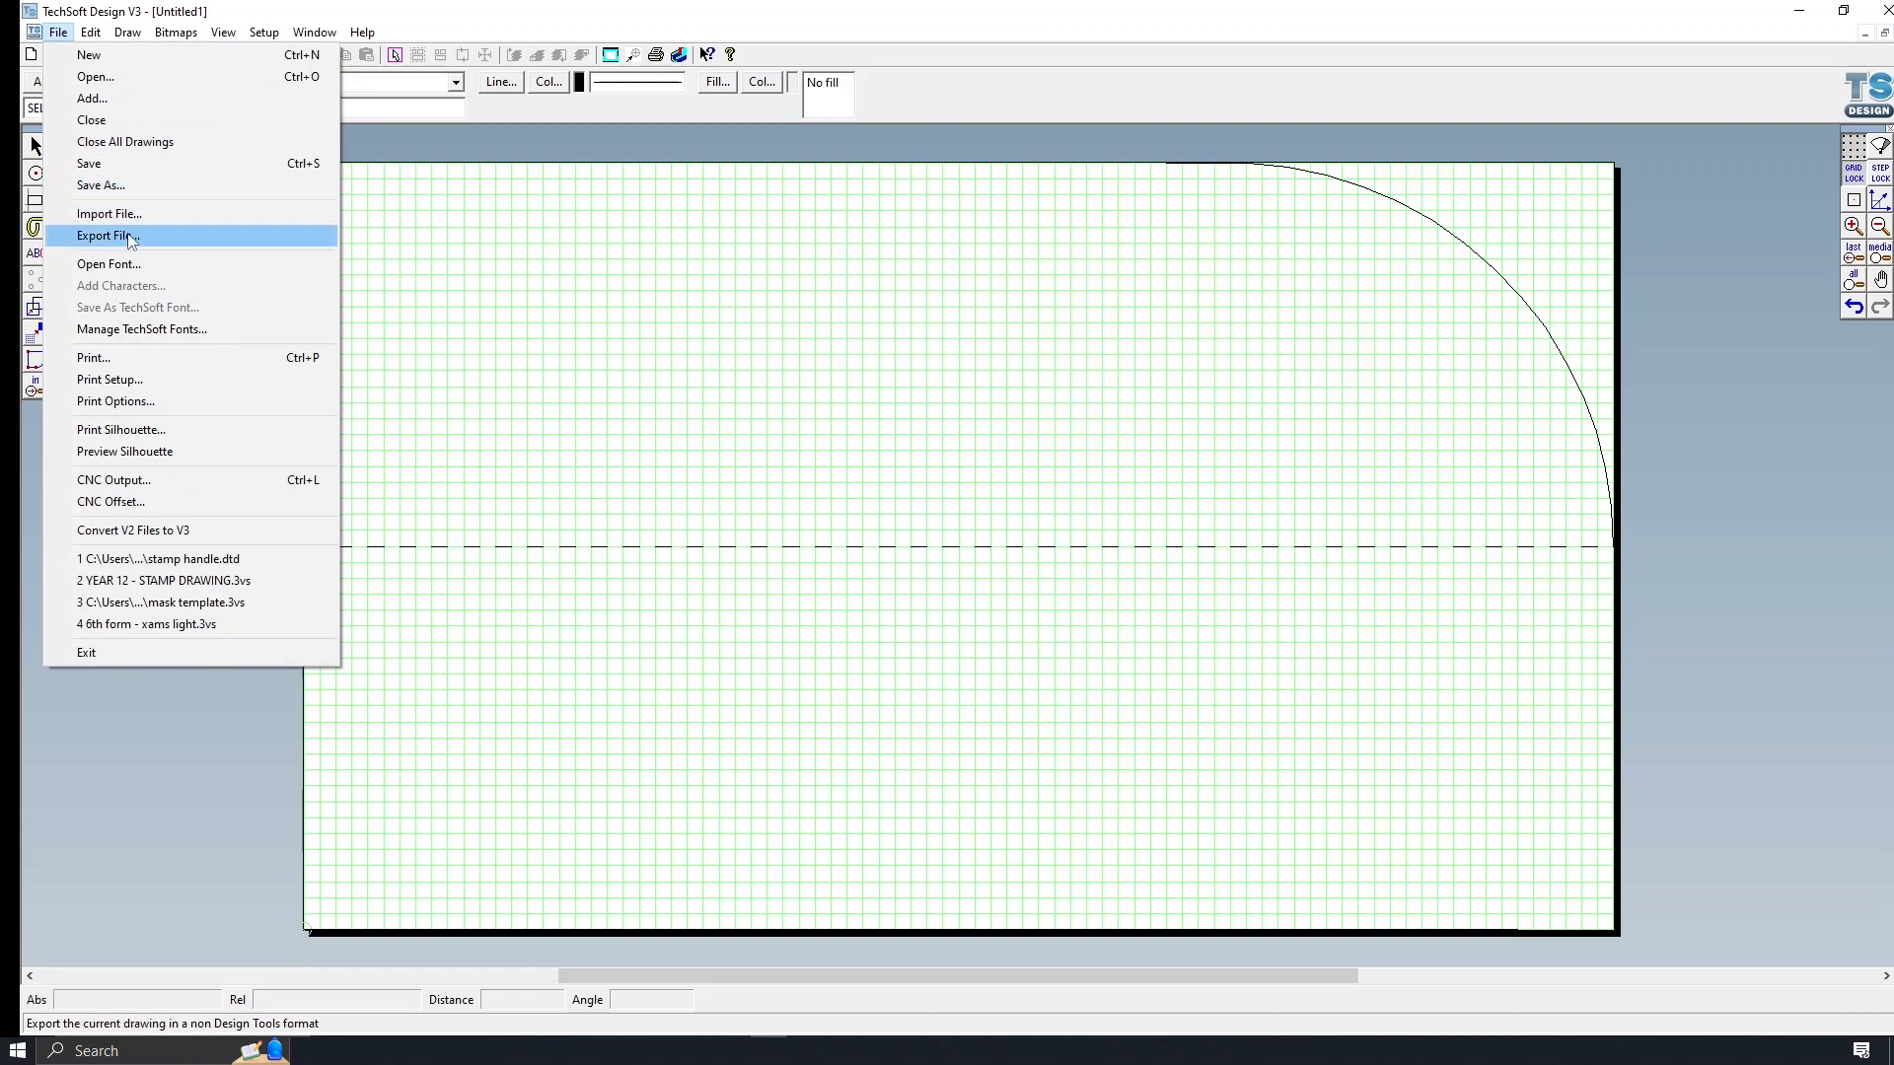
pyautogui.click(108, 236)
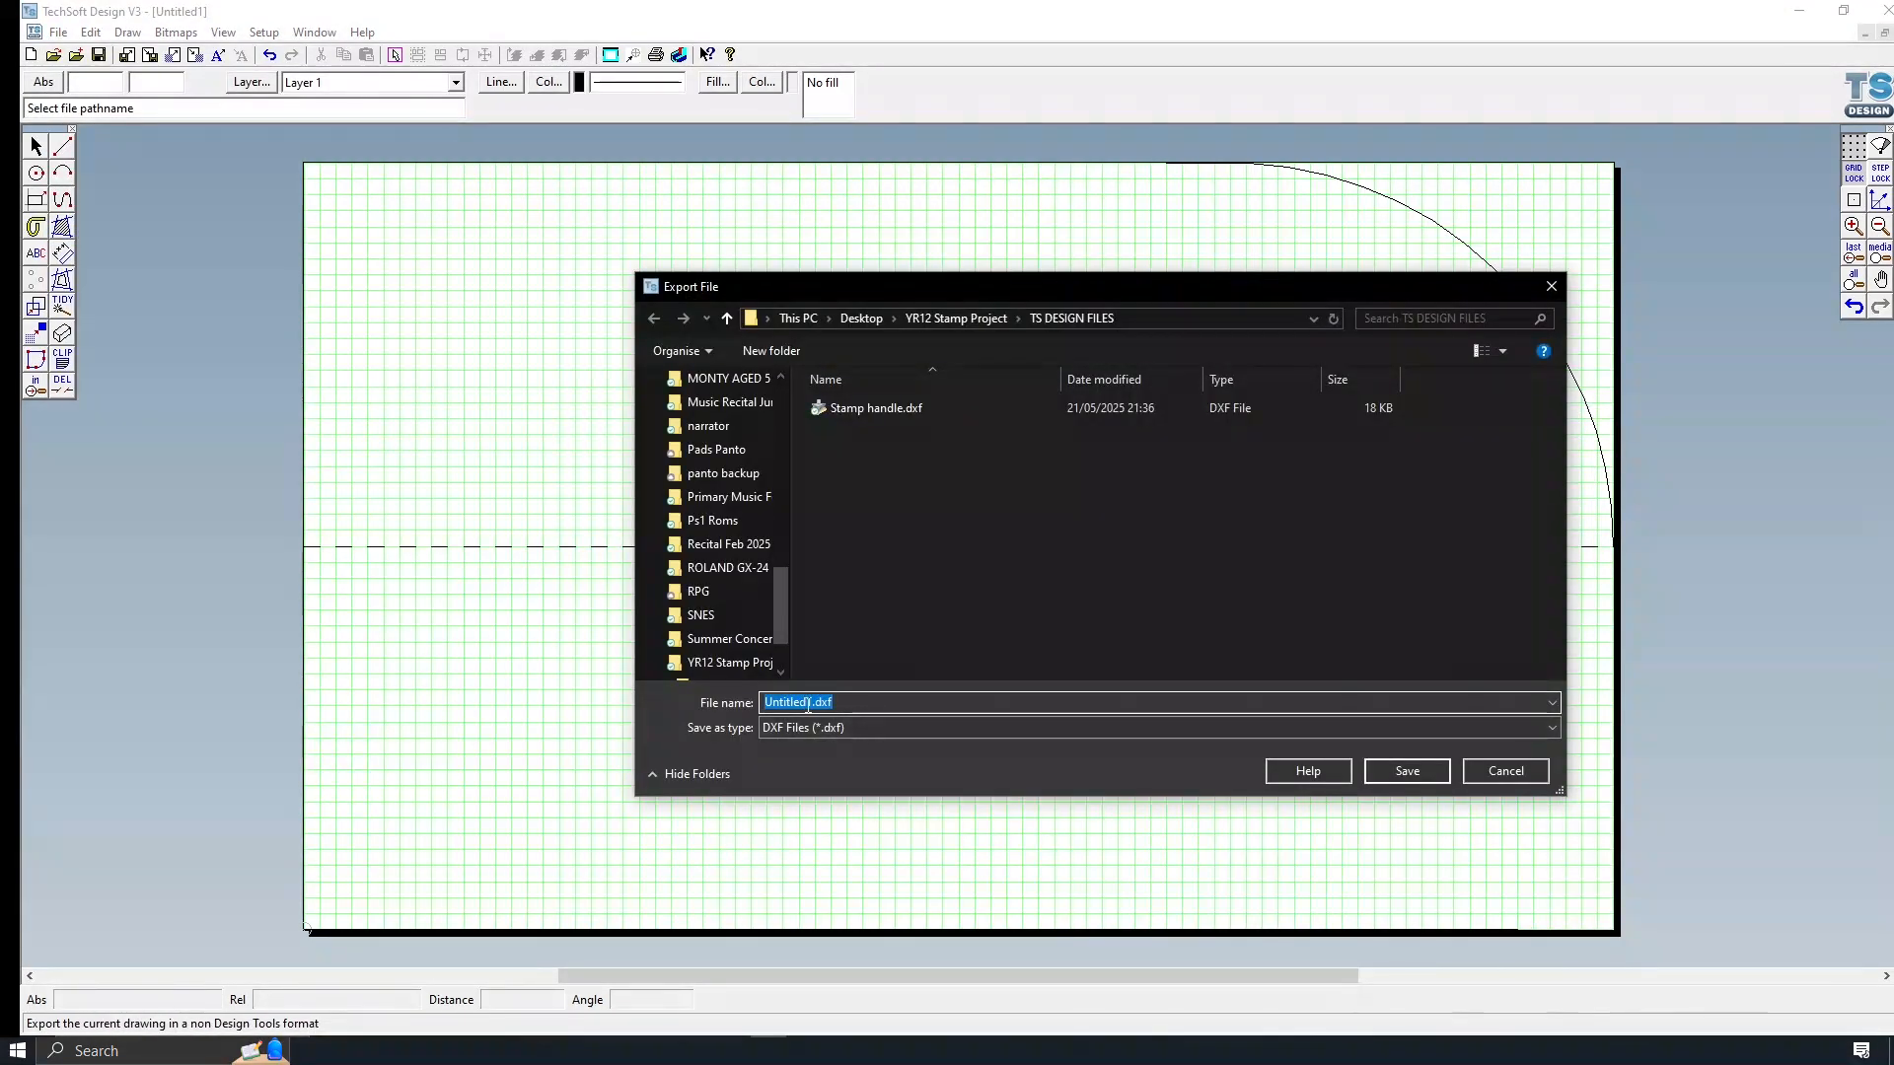
pyautogui.click(811, 702)
pyautogui.doubleClick(811, 702)
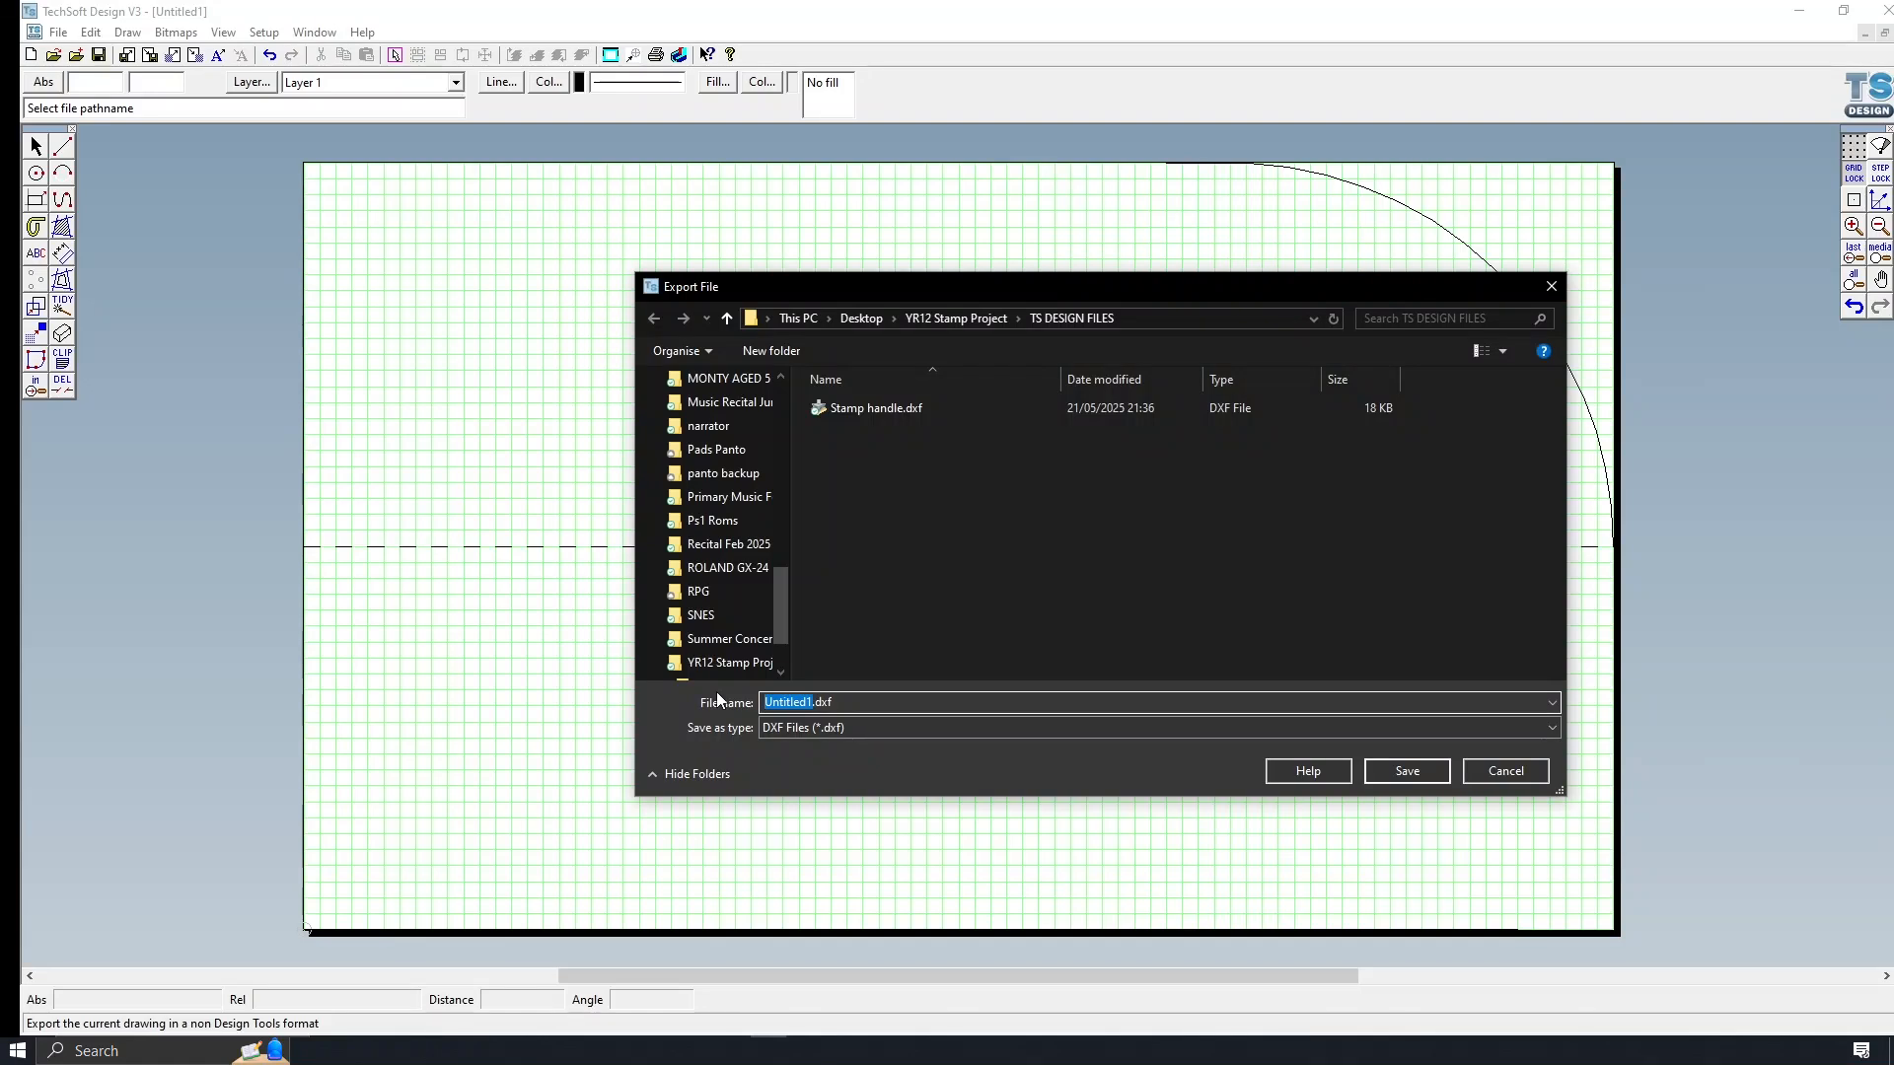
pyautogui.write('Stamp ')
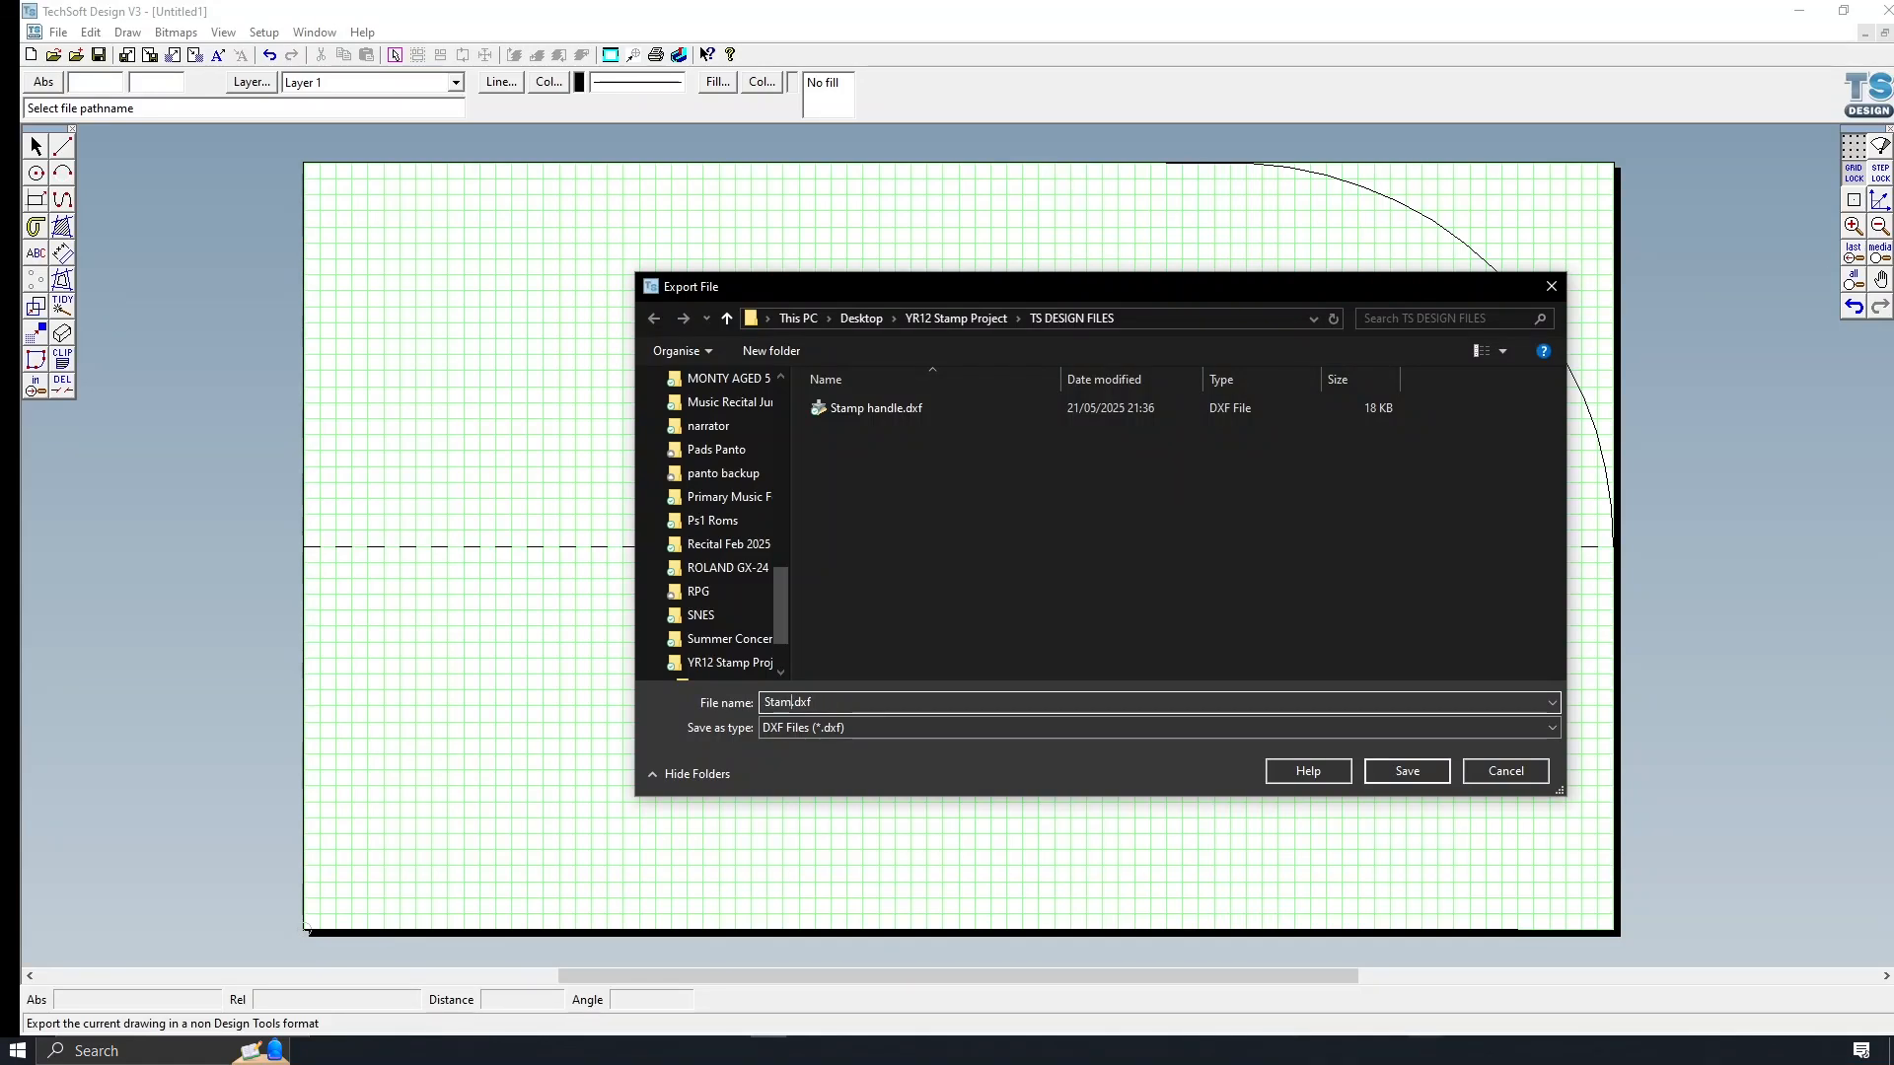
pyautogui.write('Handle dome')
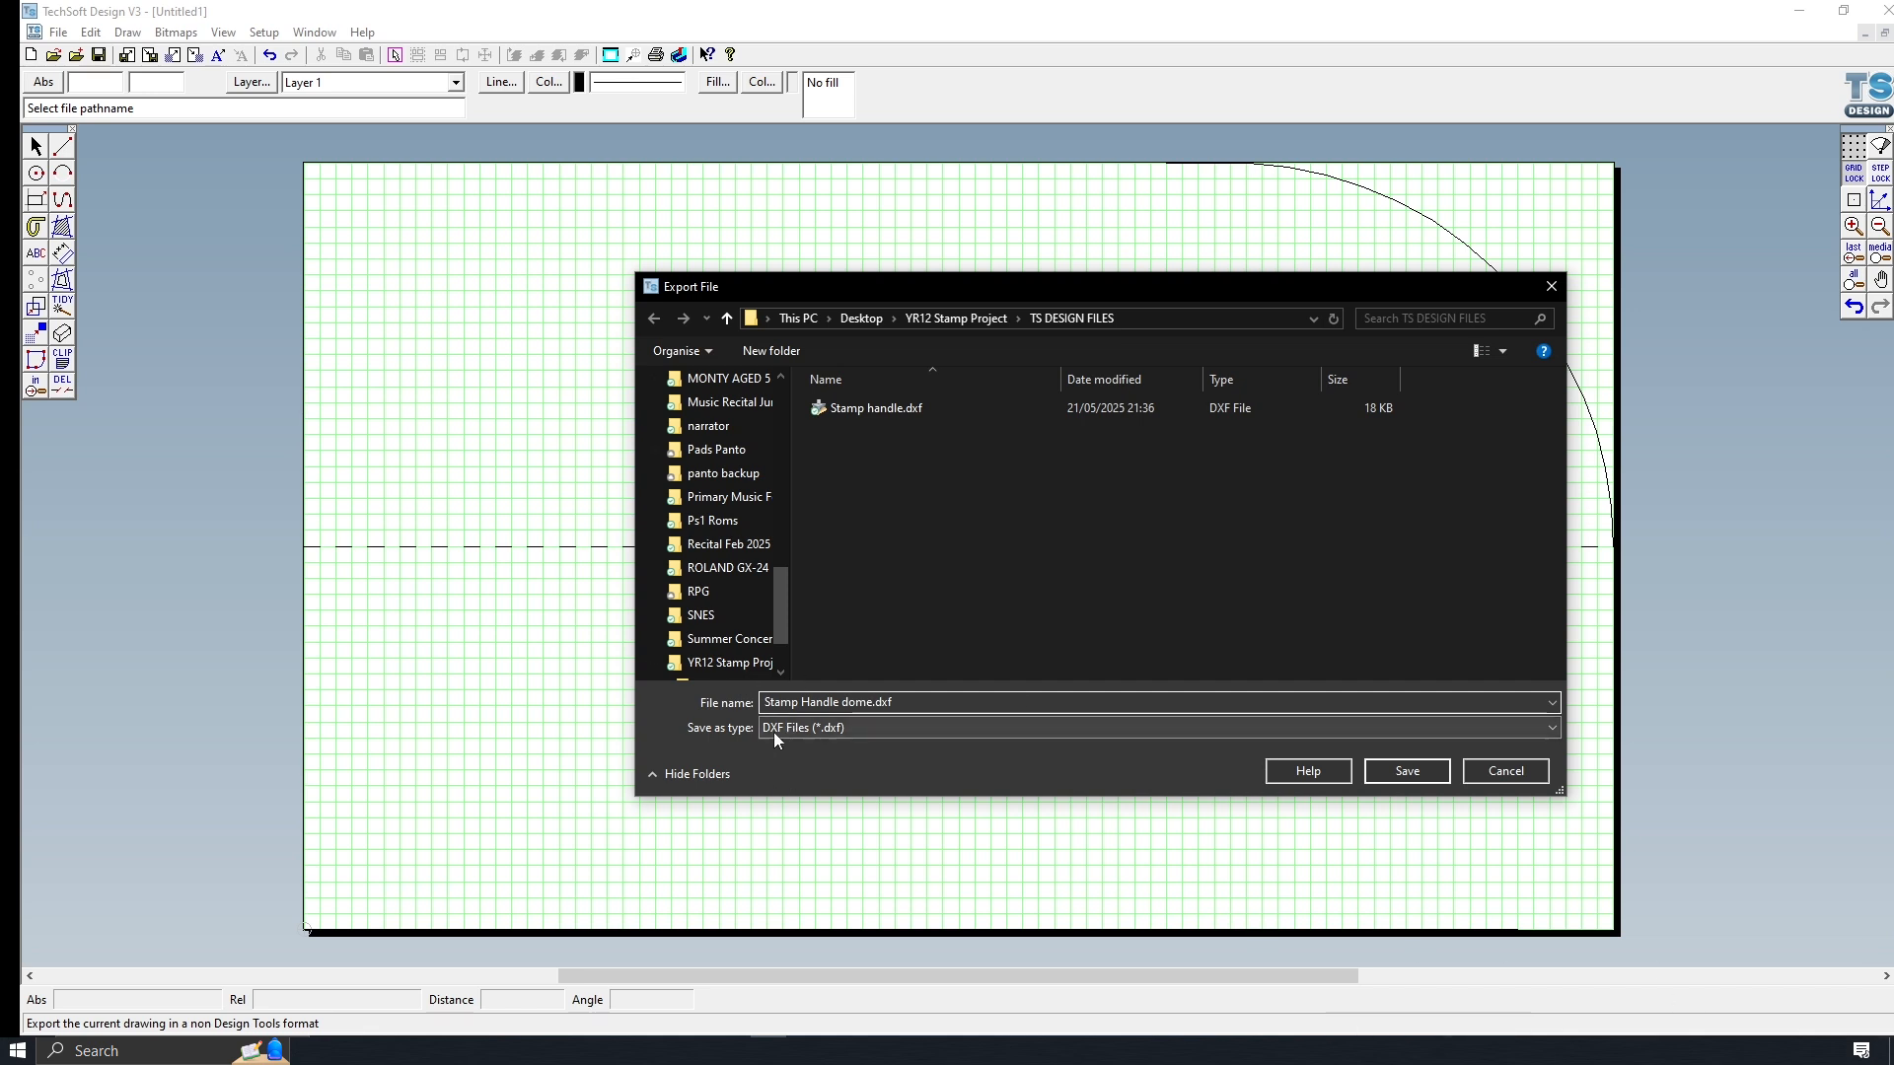
pyautogui.click(1423, 772)
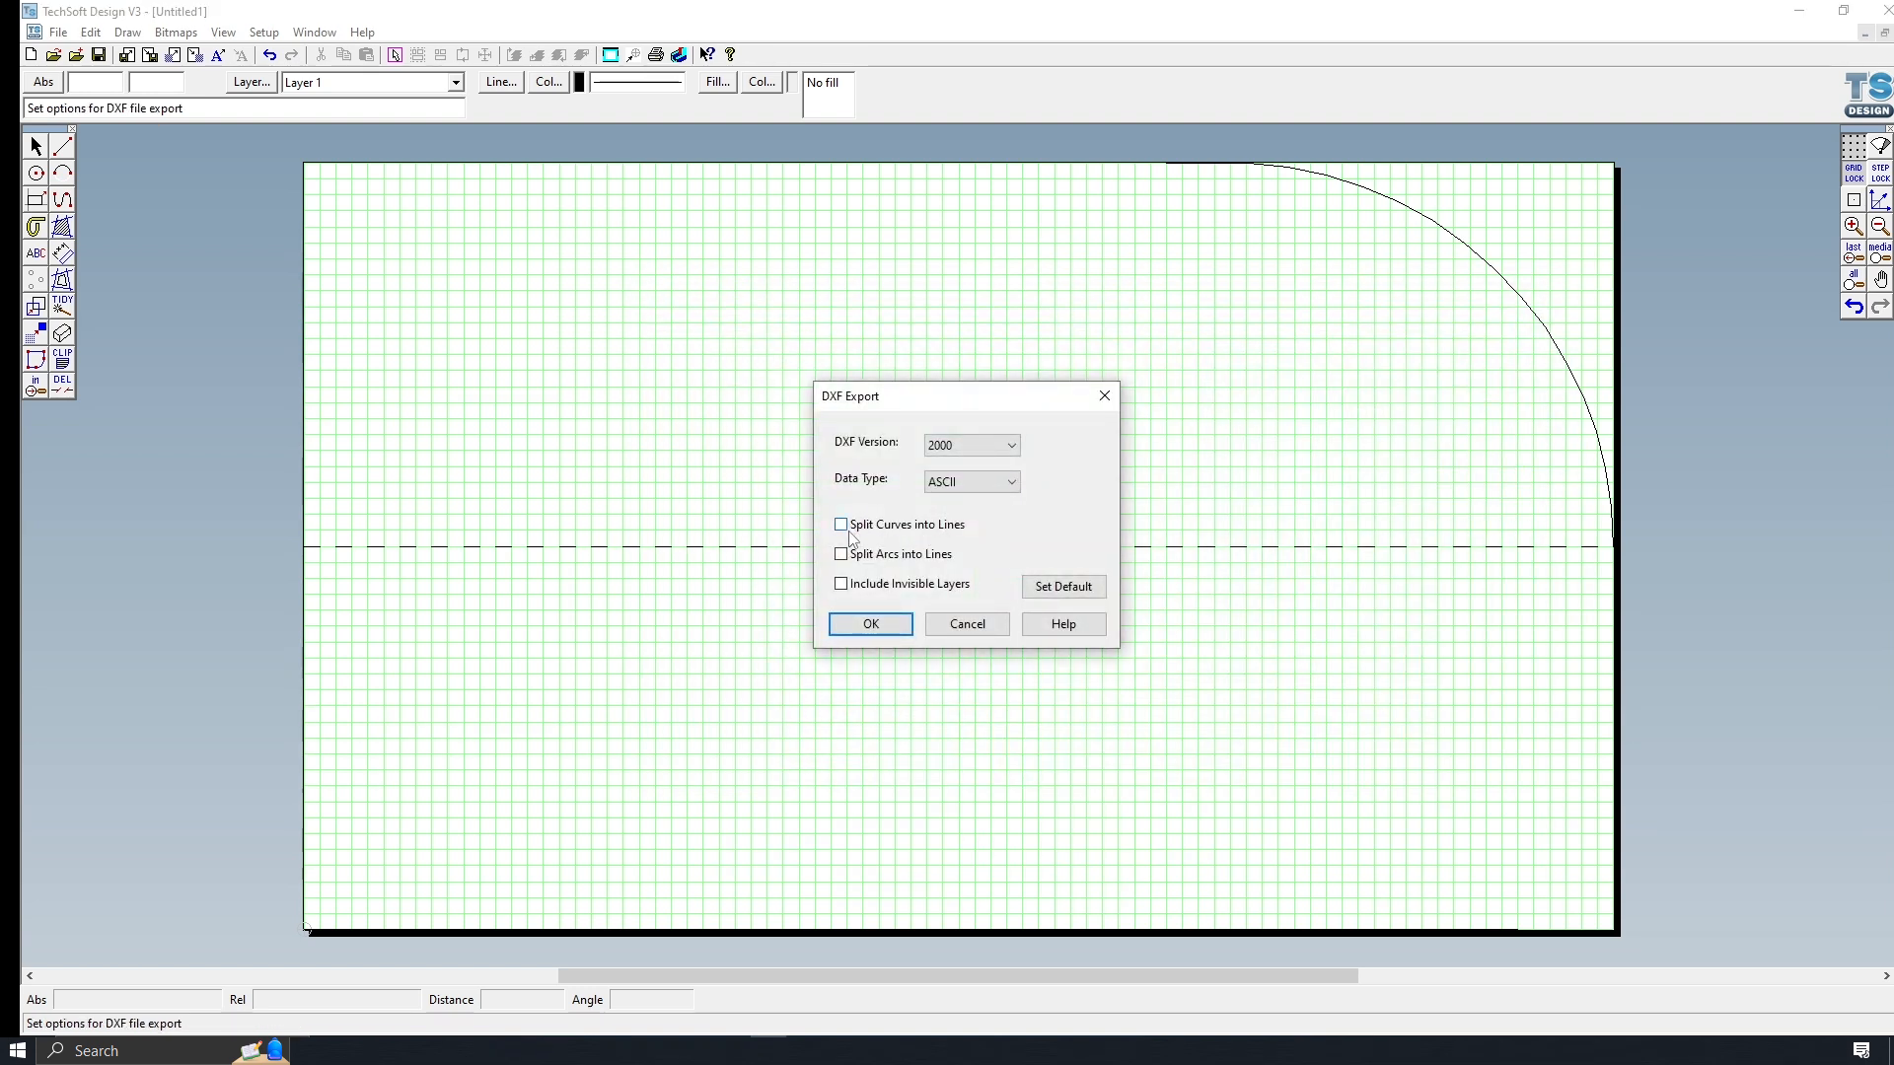
pyautogui.click(846, 526)
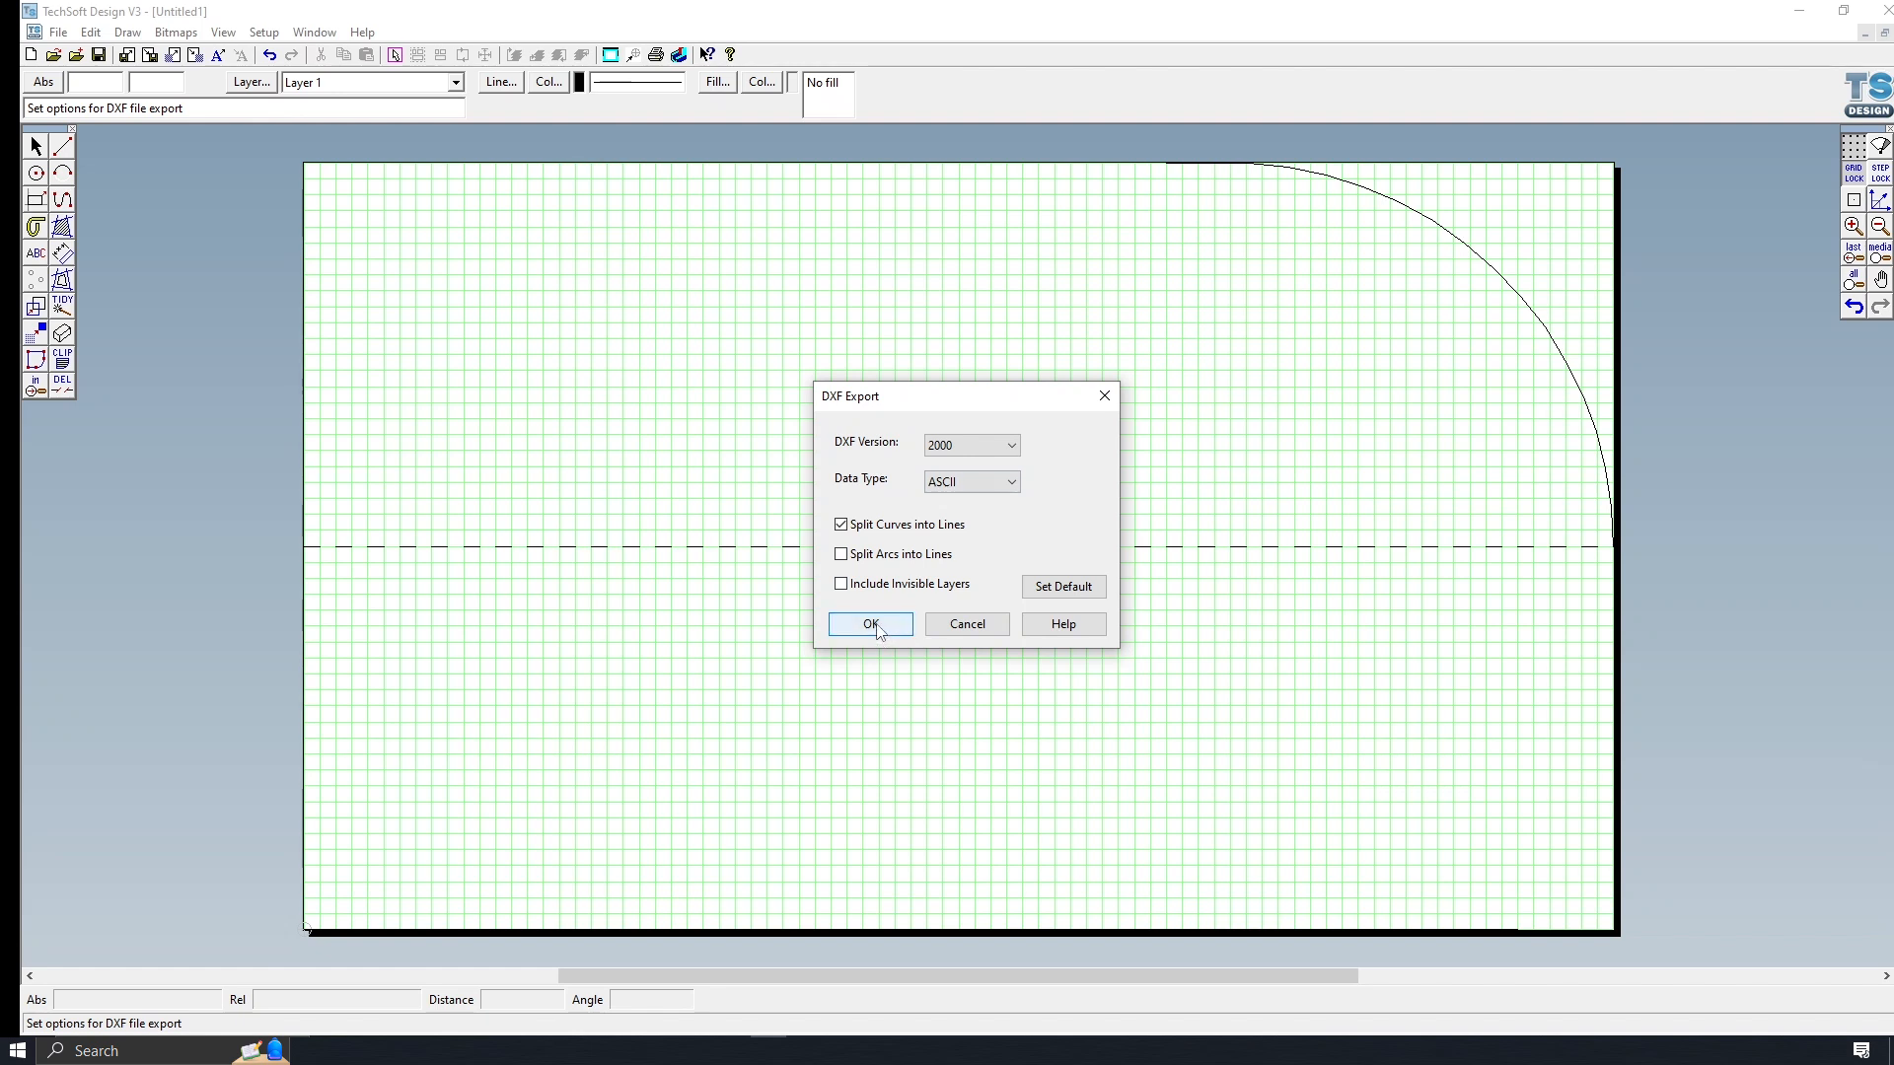
pyautogui.click(873, 624)
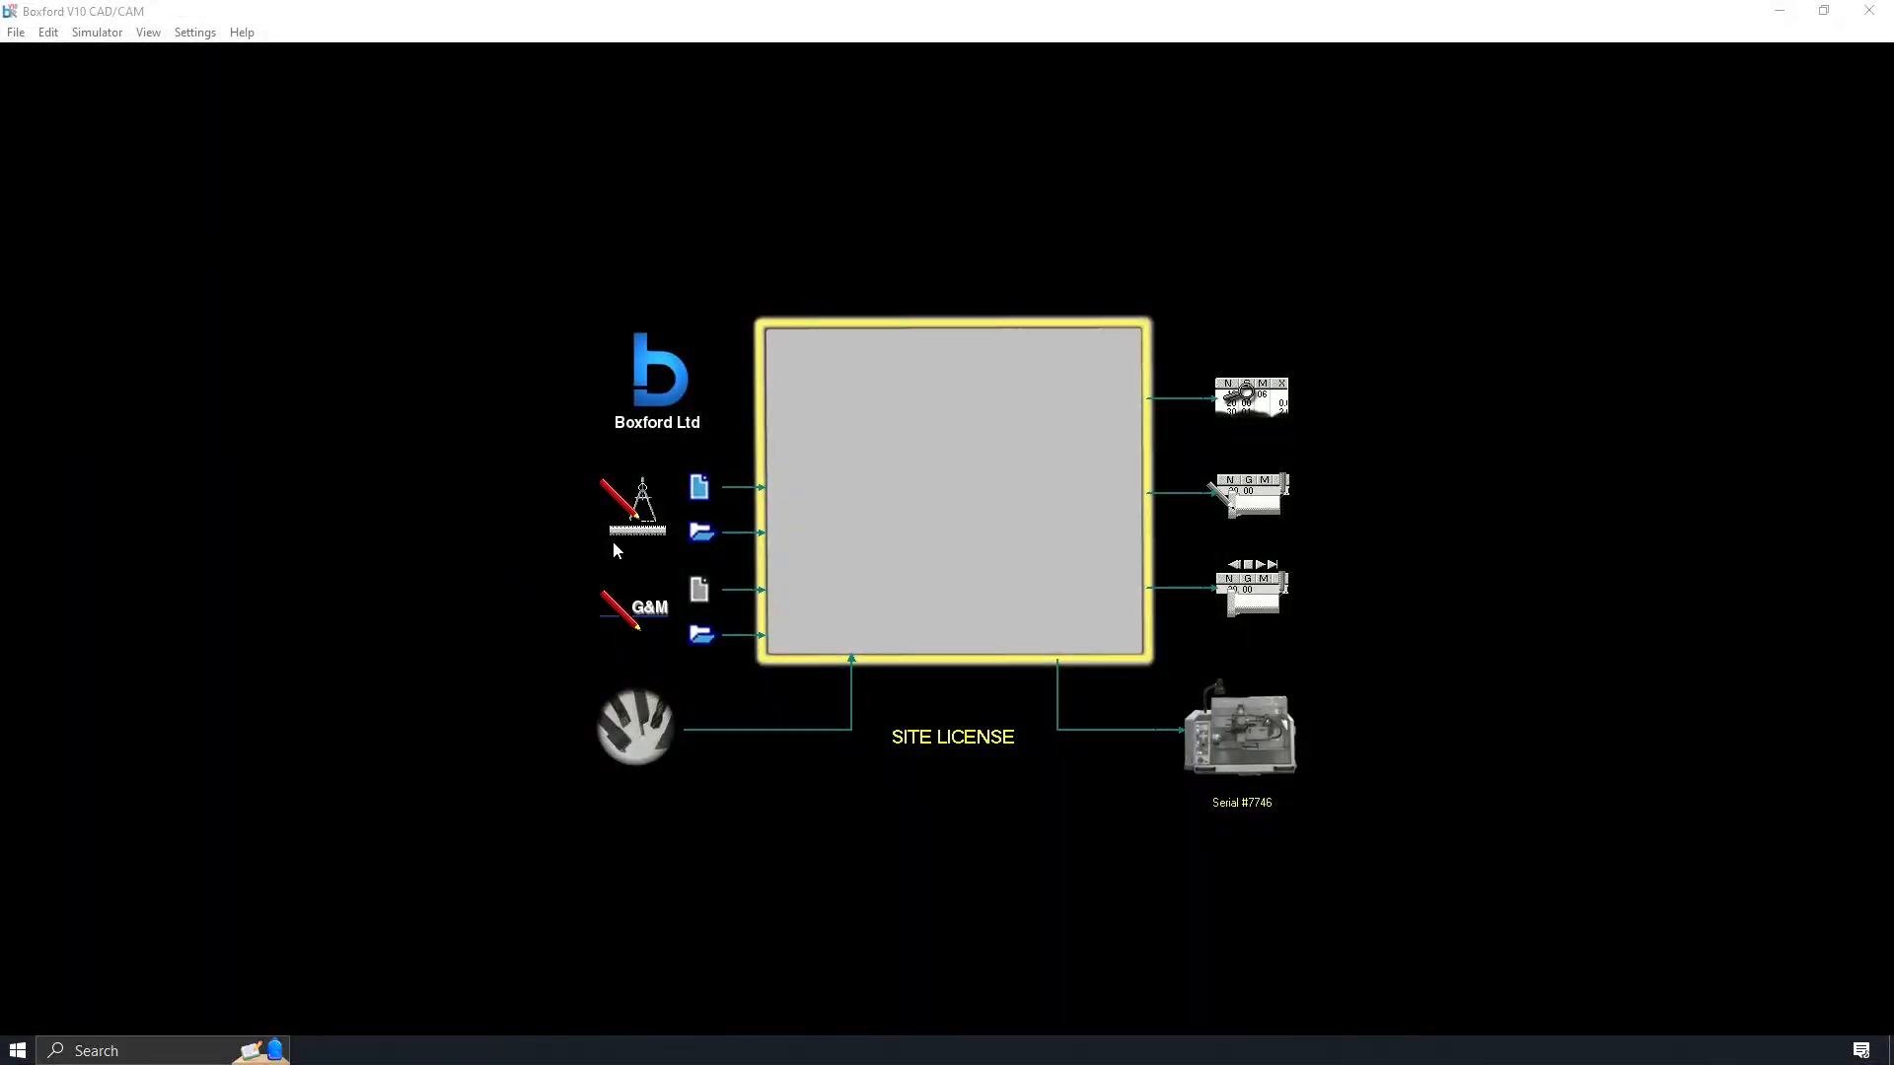
# - In Boxford, open "Stamp Handle dome.dxf" from the TS DESIGN FILES folder as a DXF import into the lathe design module
pyautogui.click(704, 536)
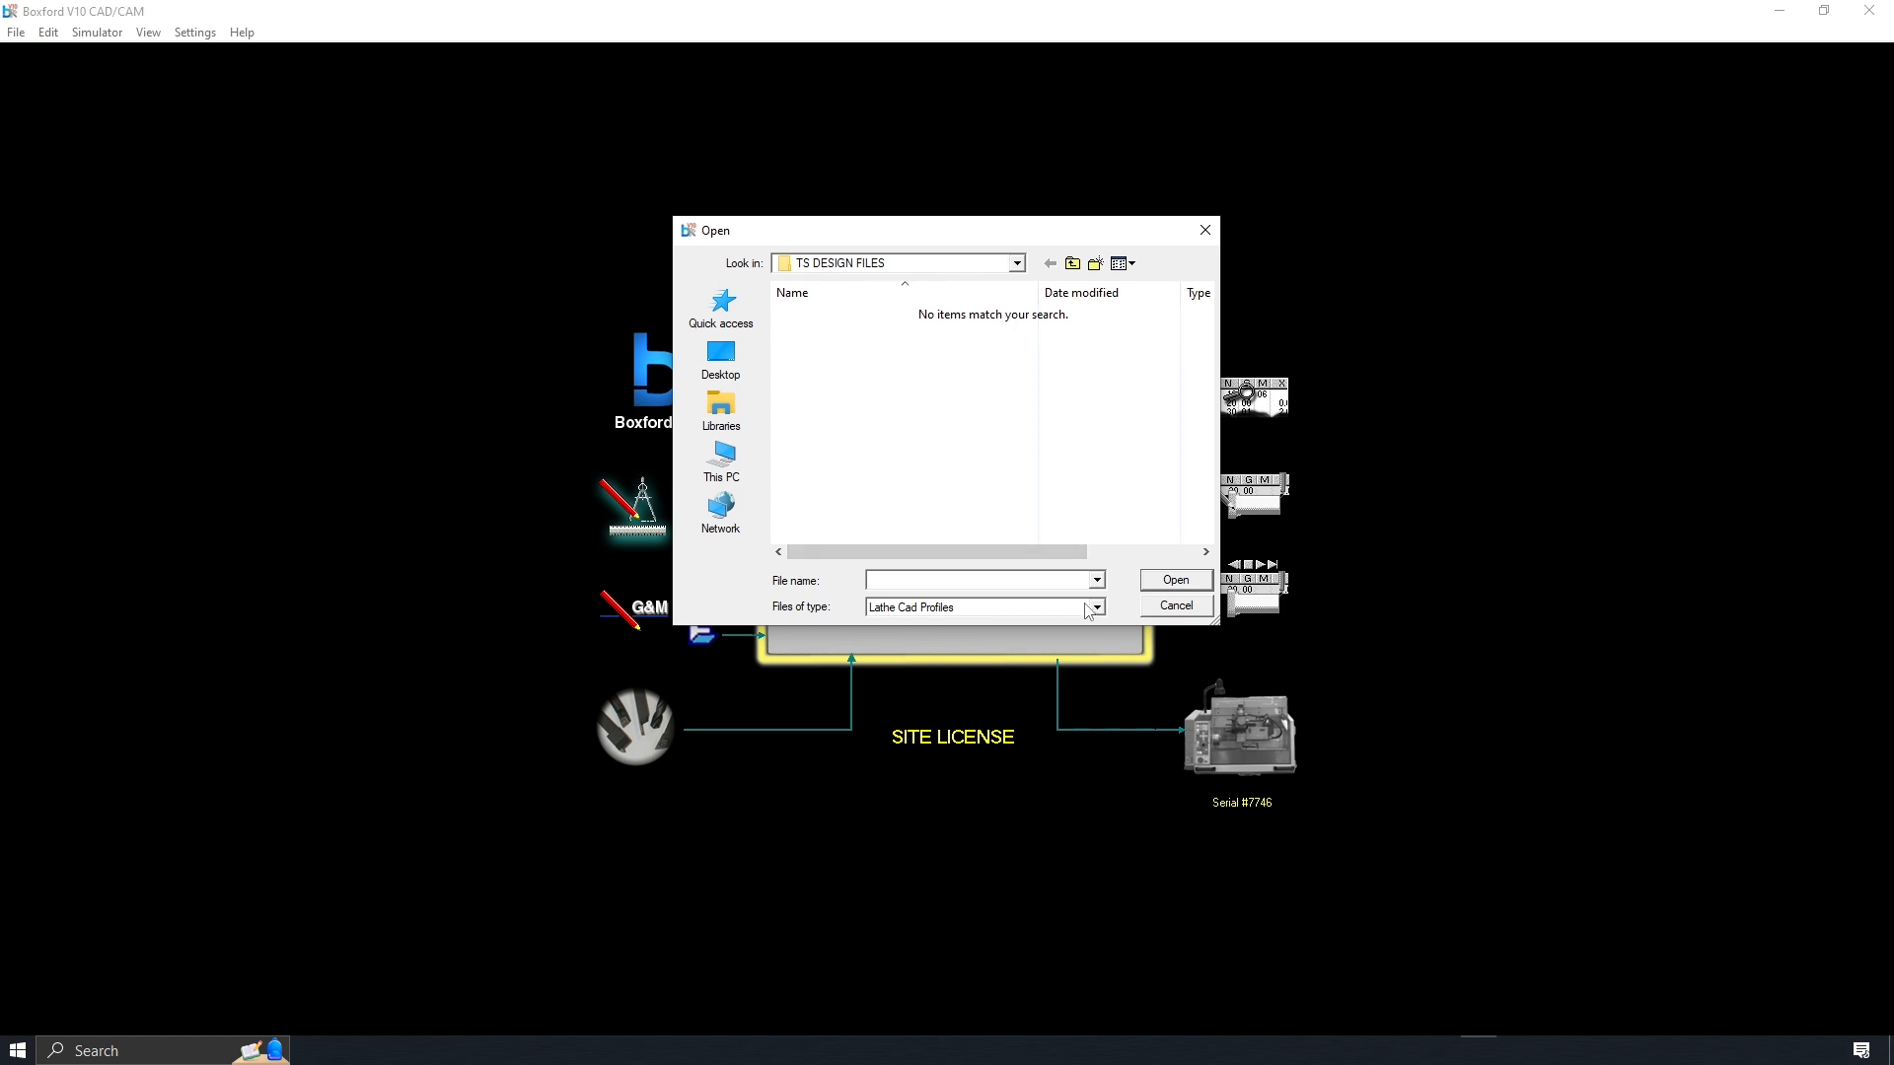
pyautogui.click(1094, 608)
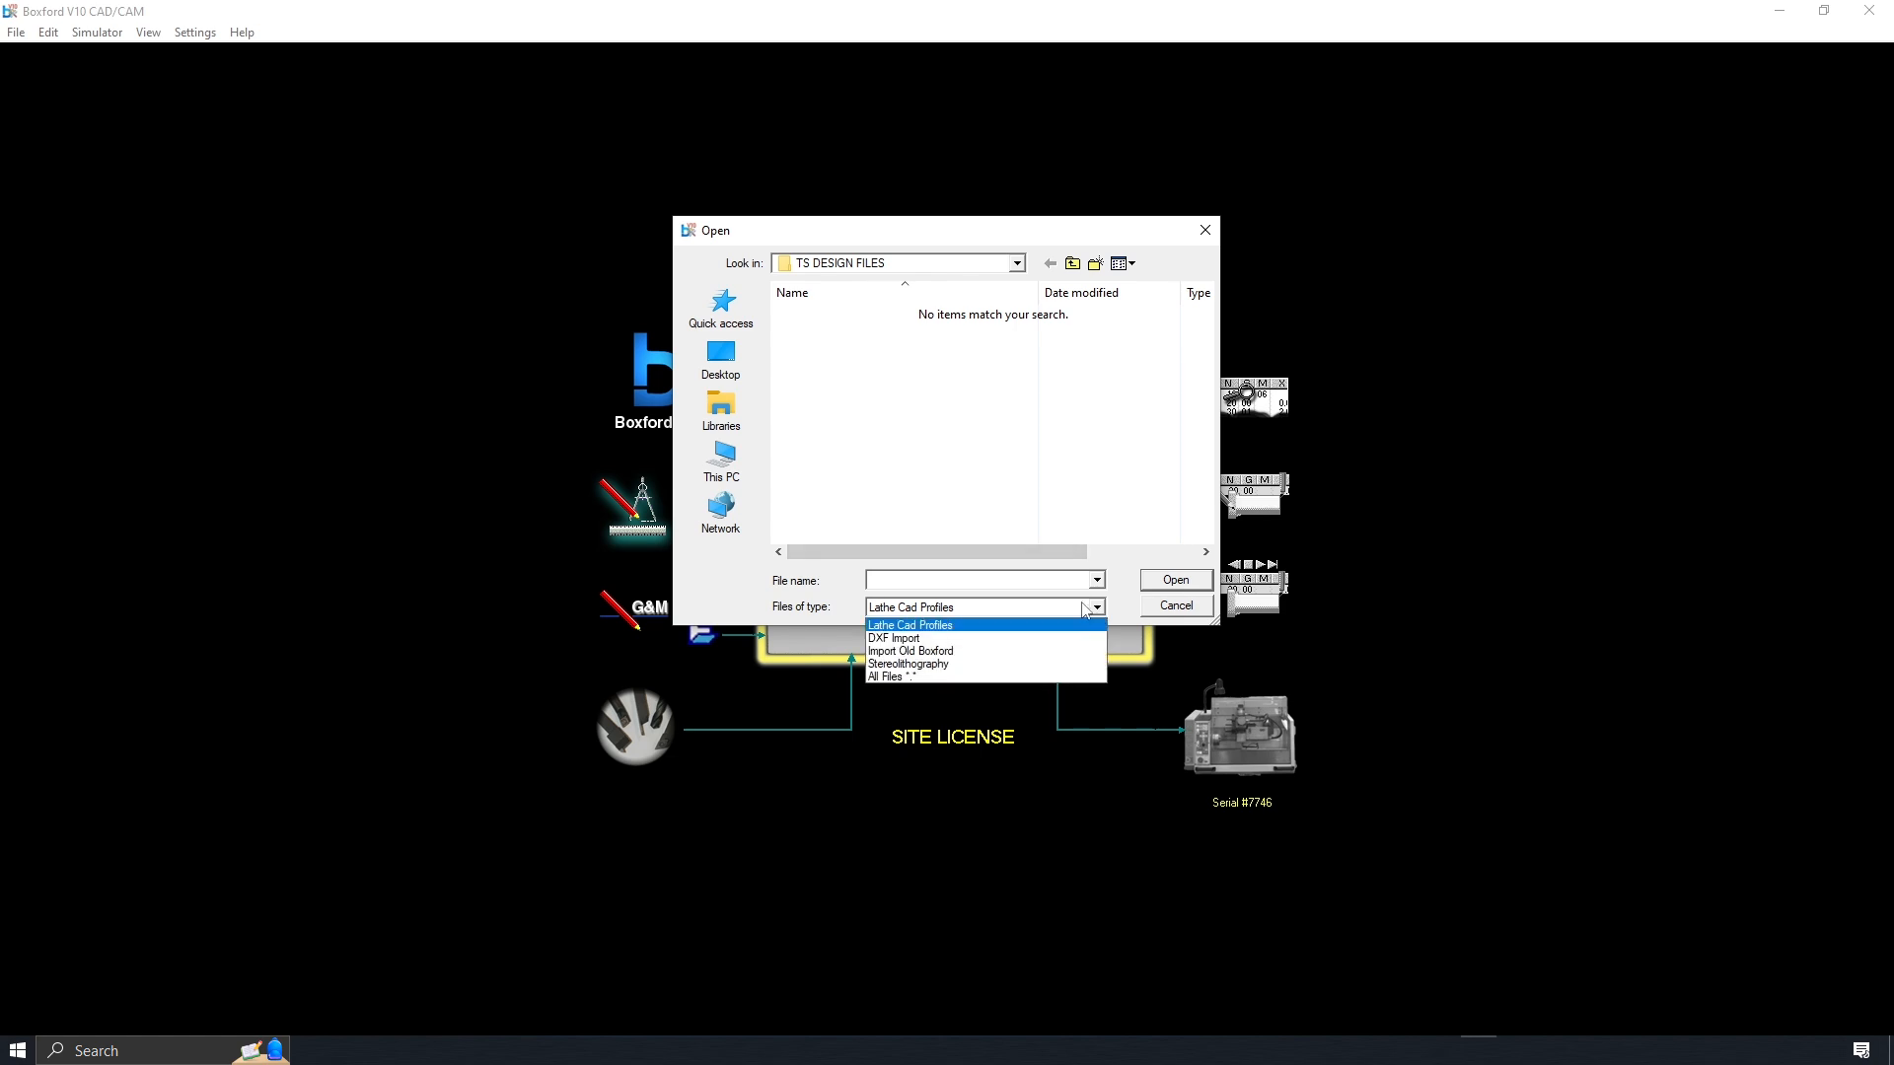
pyautogui.click(994, 641)
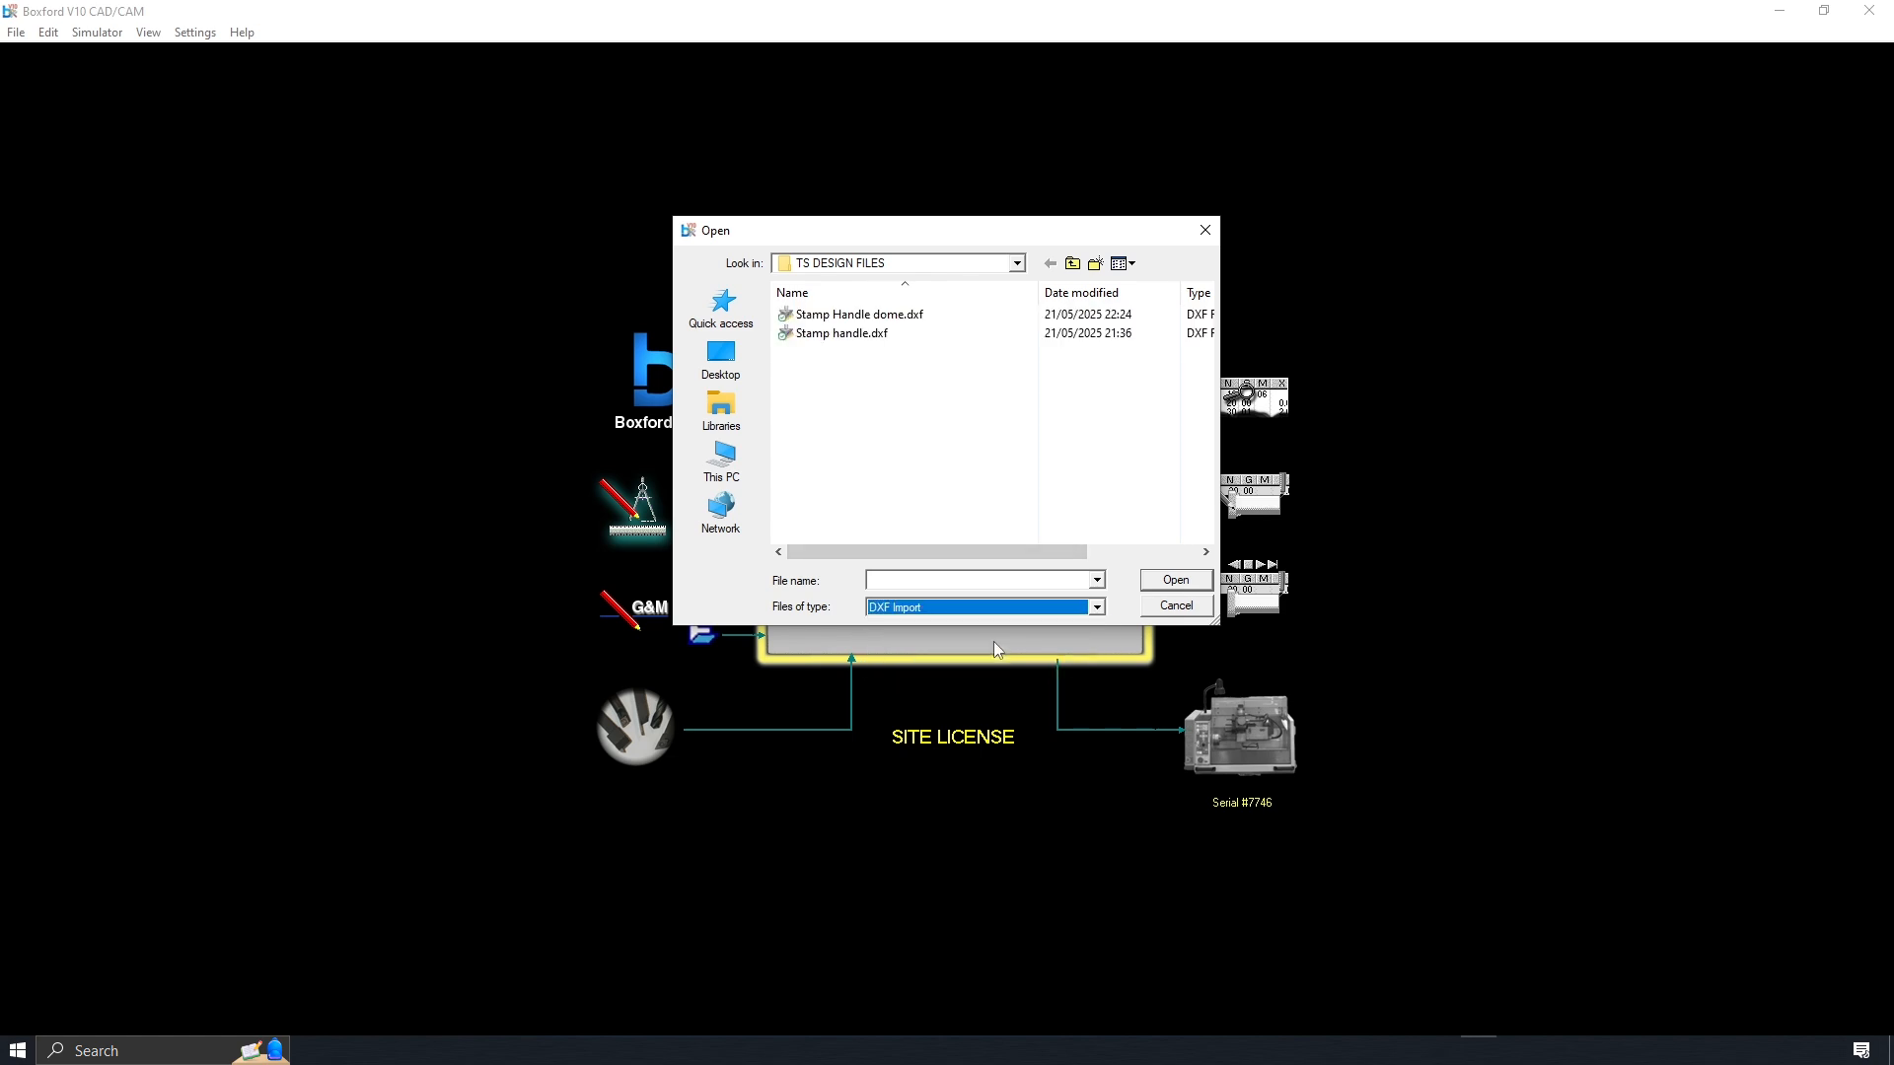
pyautogui.click(912, 316)
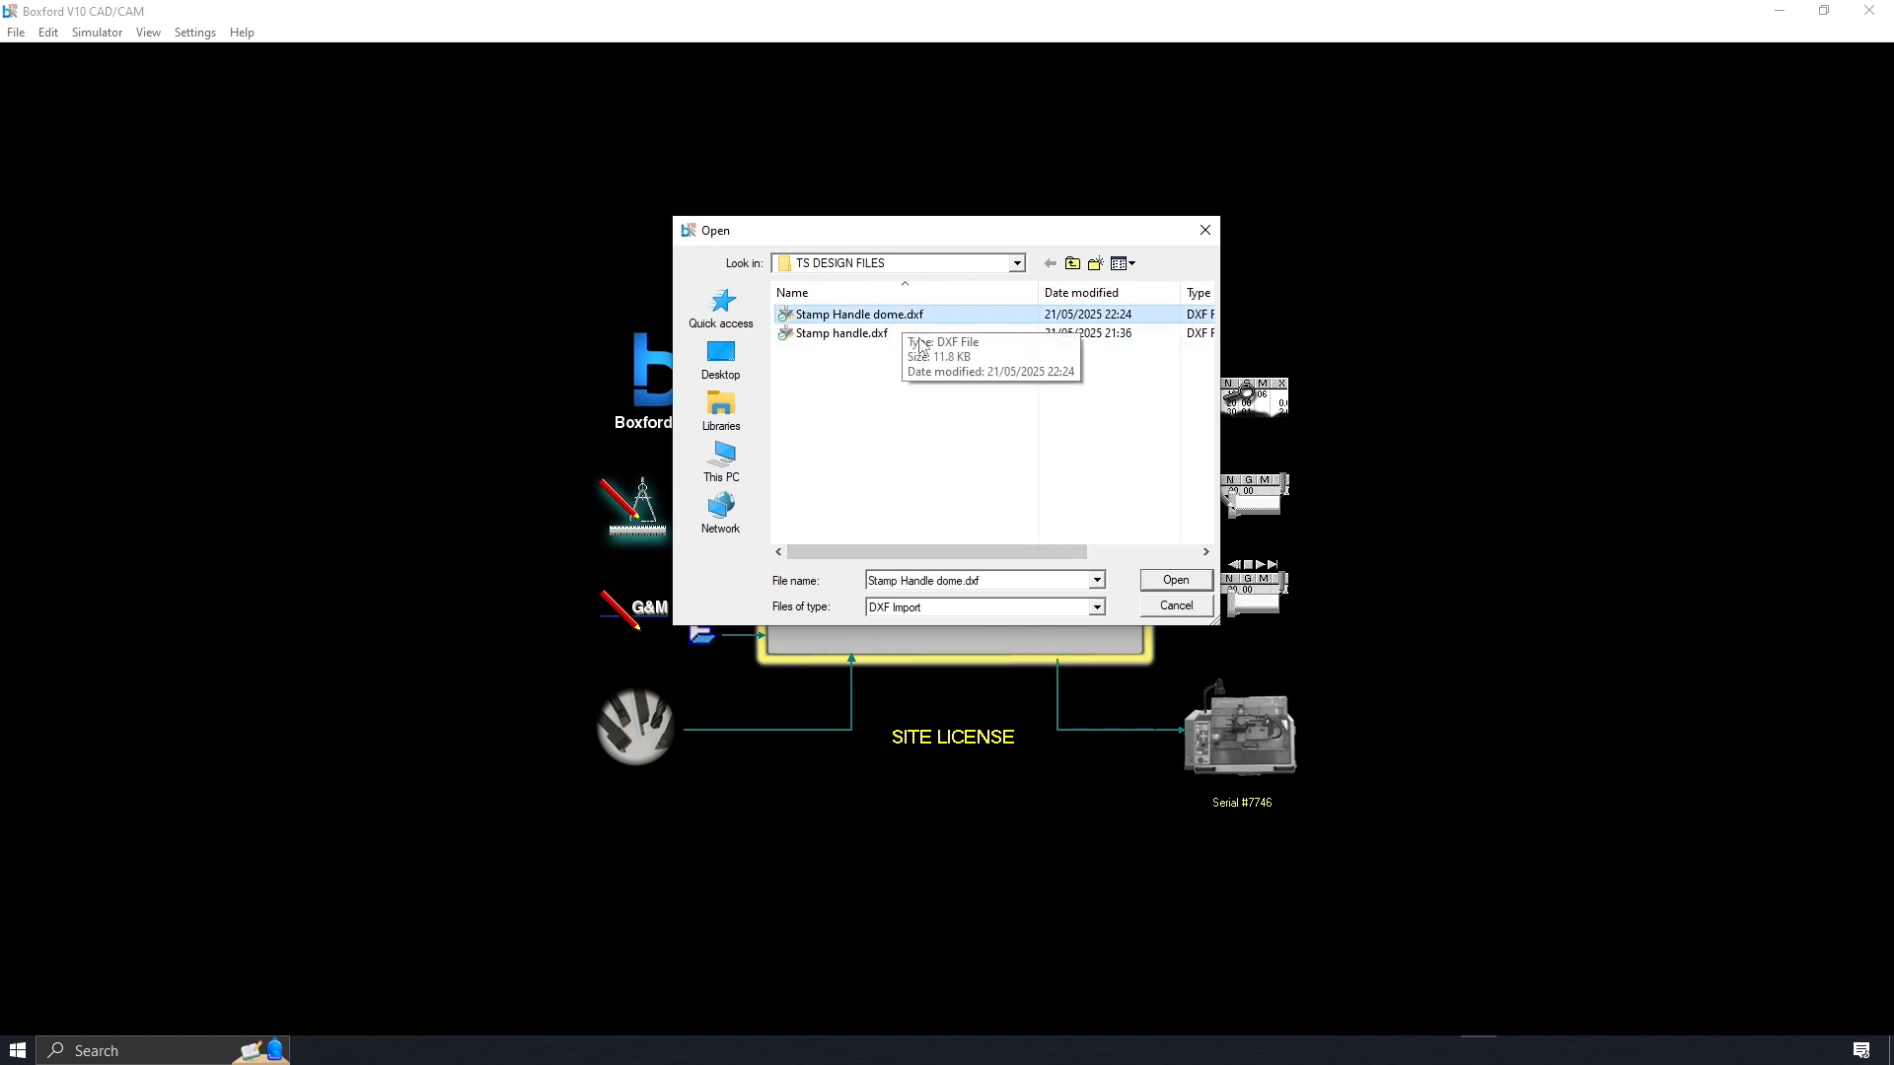
pyautogui.click(1174, 581)
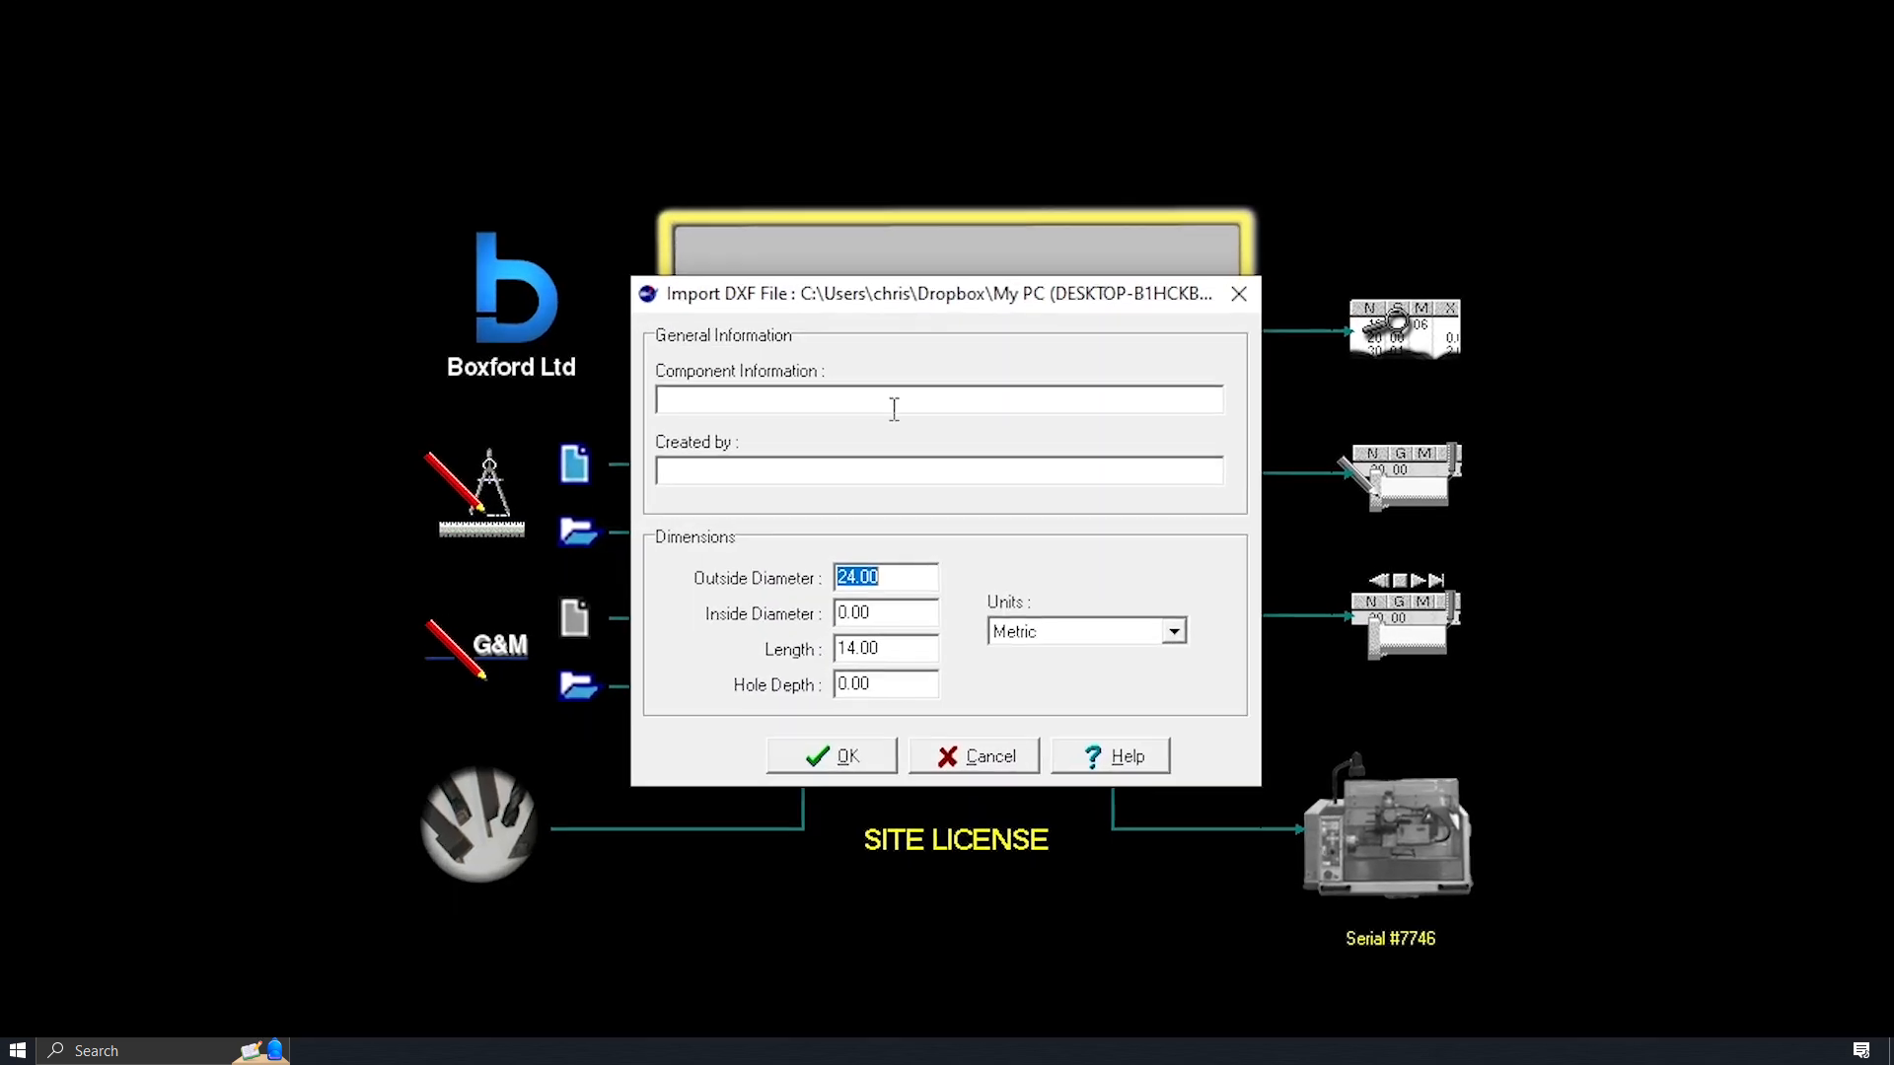
# - Enter "Stamp dome" as the component information, fill in the creator's name and complete the DXF import
pyautogui.click(893, 408)
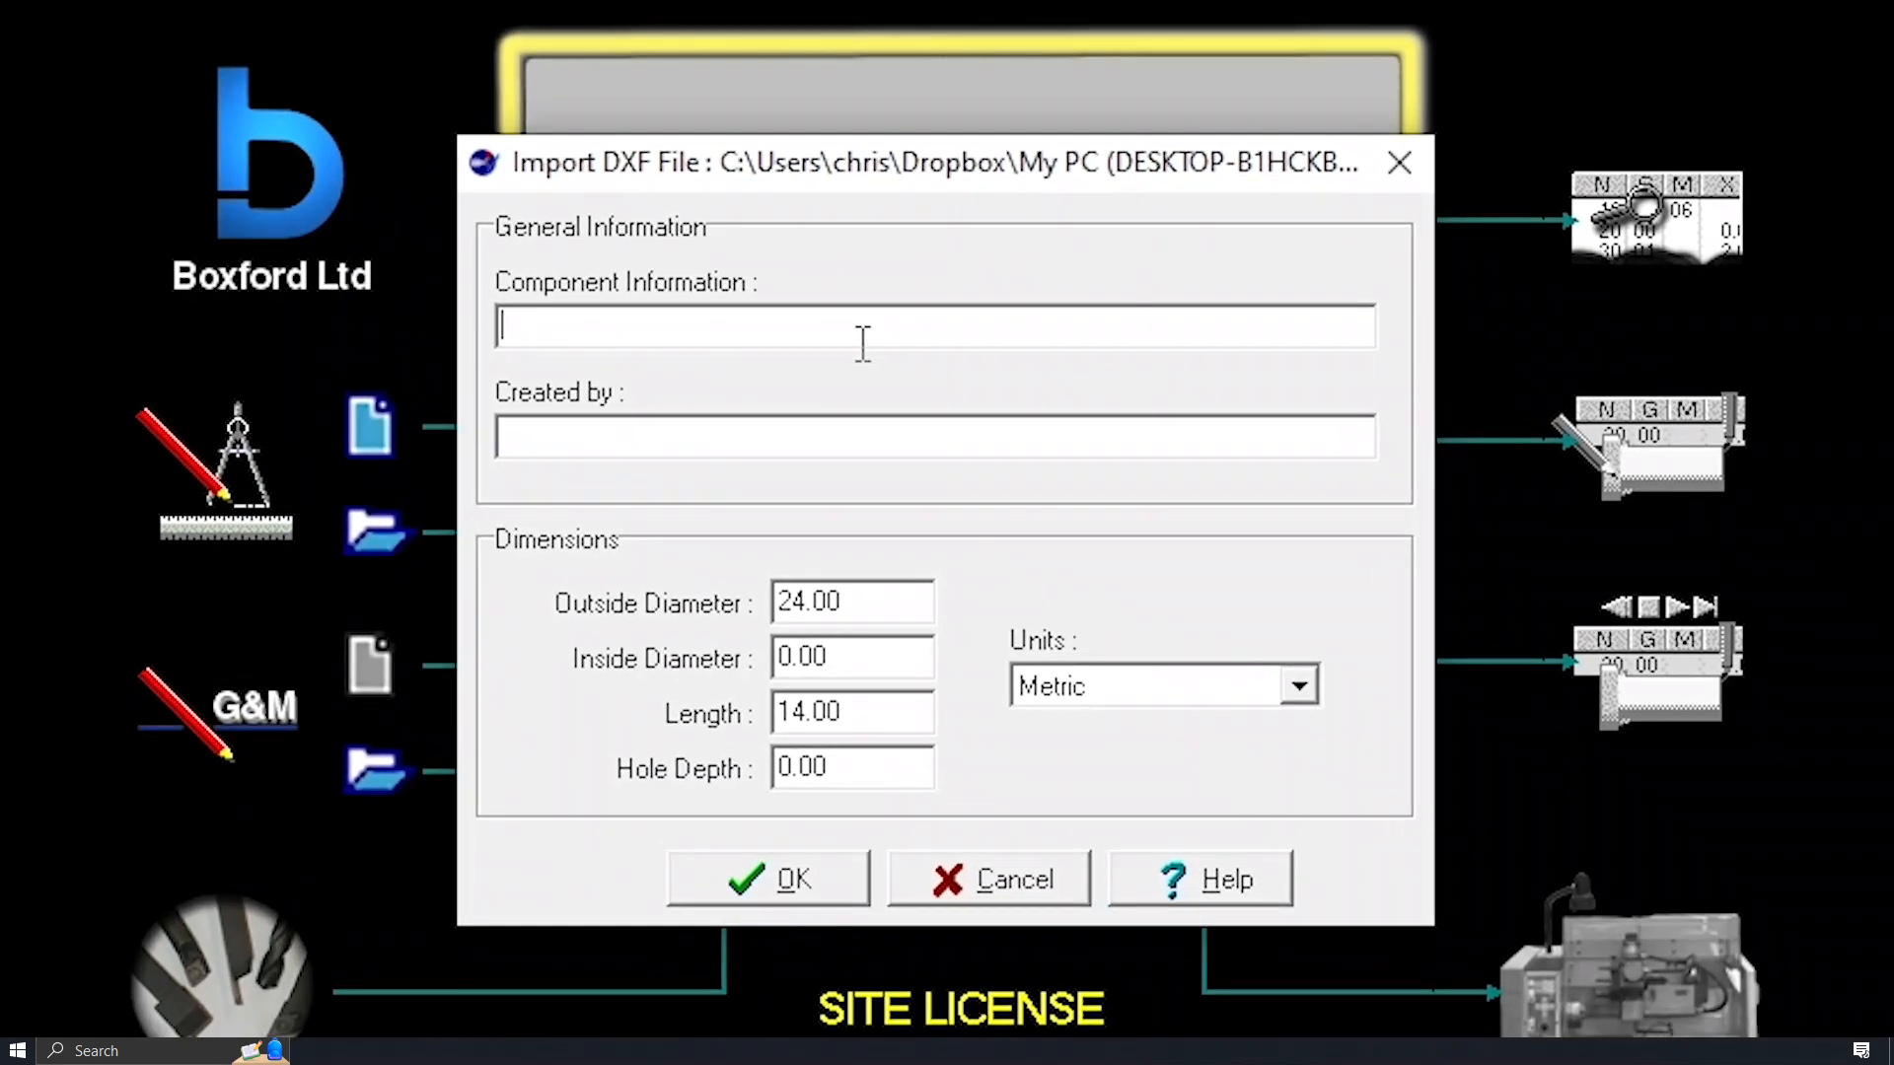
pyautogui.write('Stamp dom')
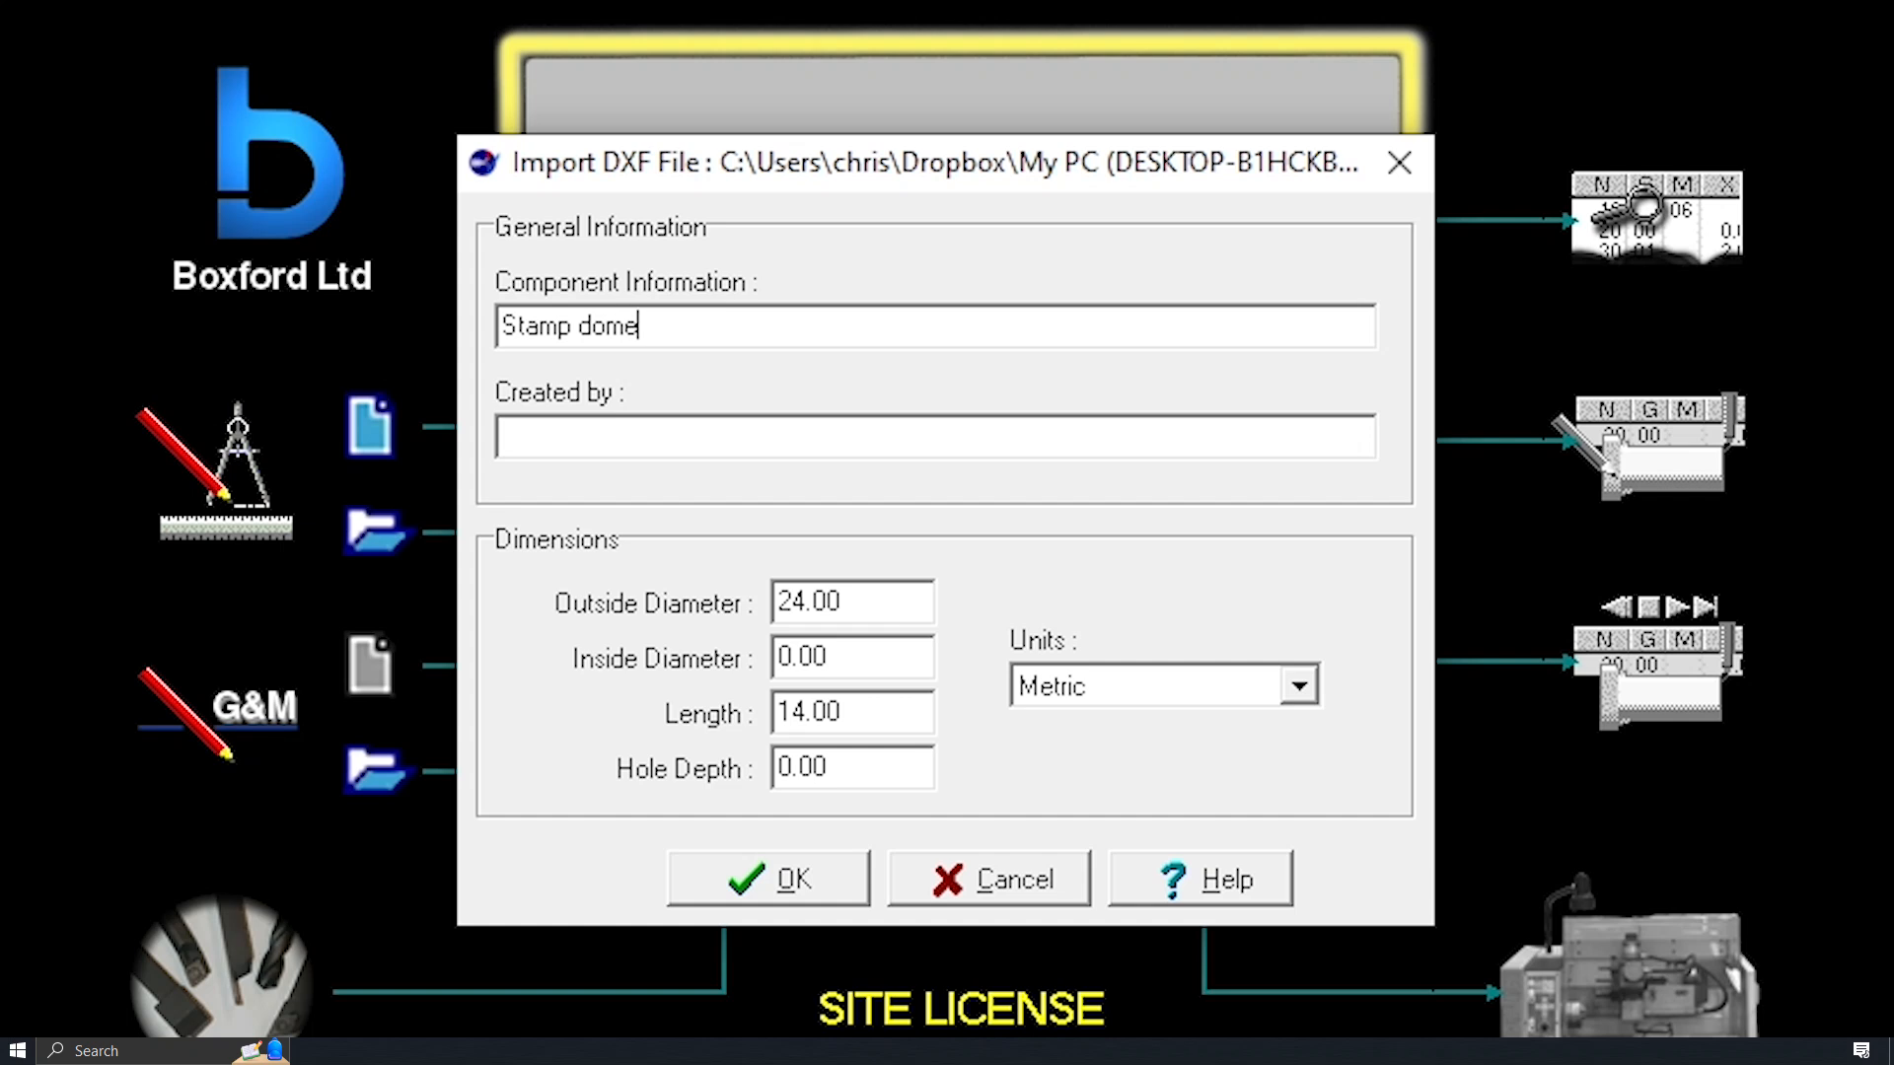
pyautogui.write('Mr')
pyautogui.write(' Fay')
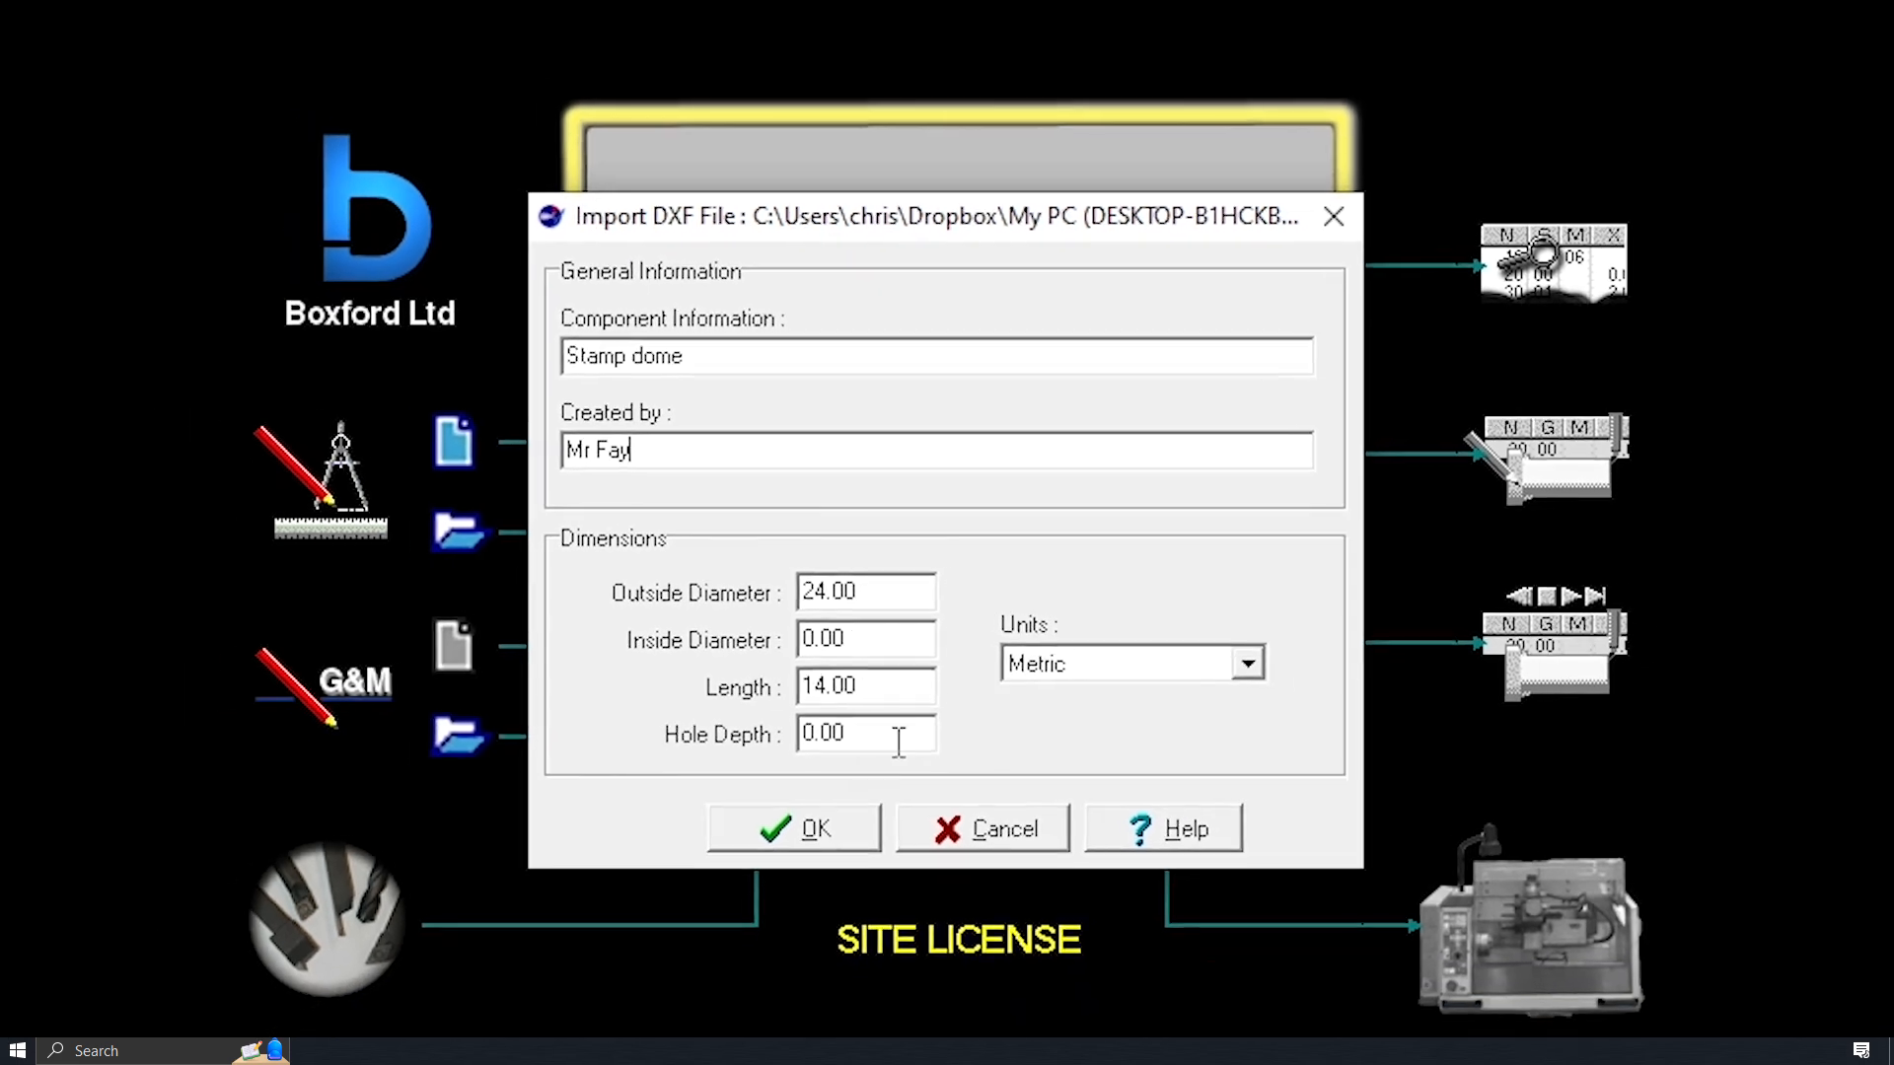
pyautogui.click(855, 728)
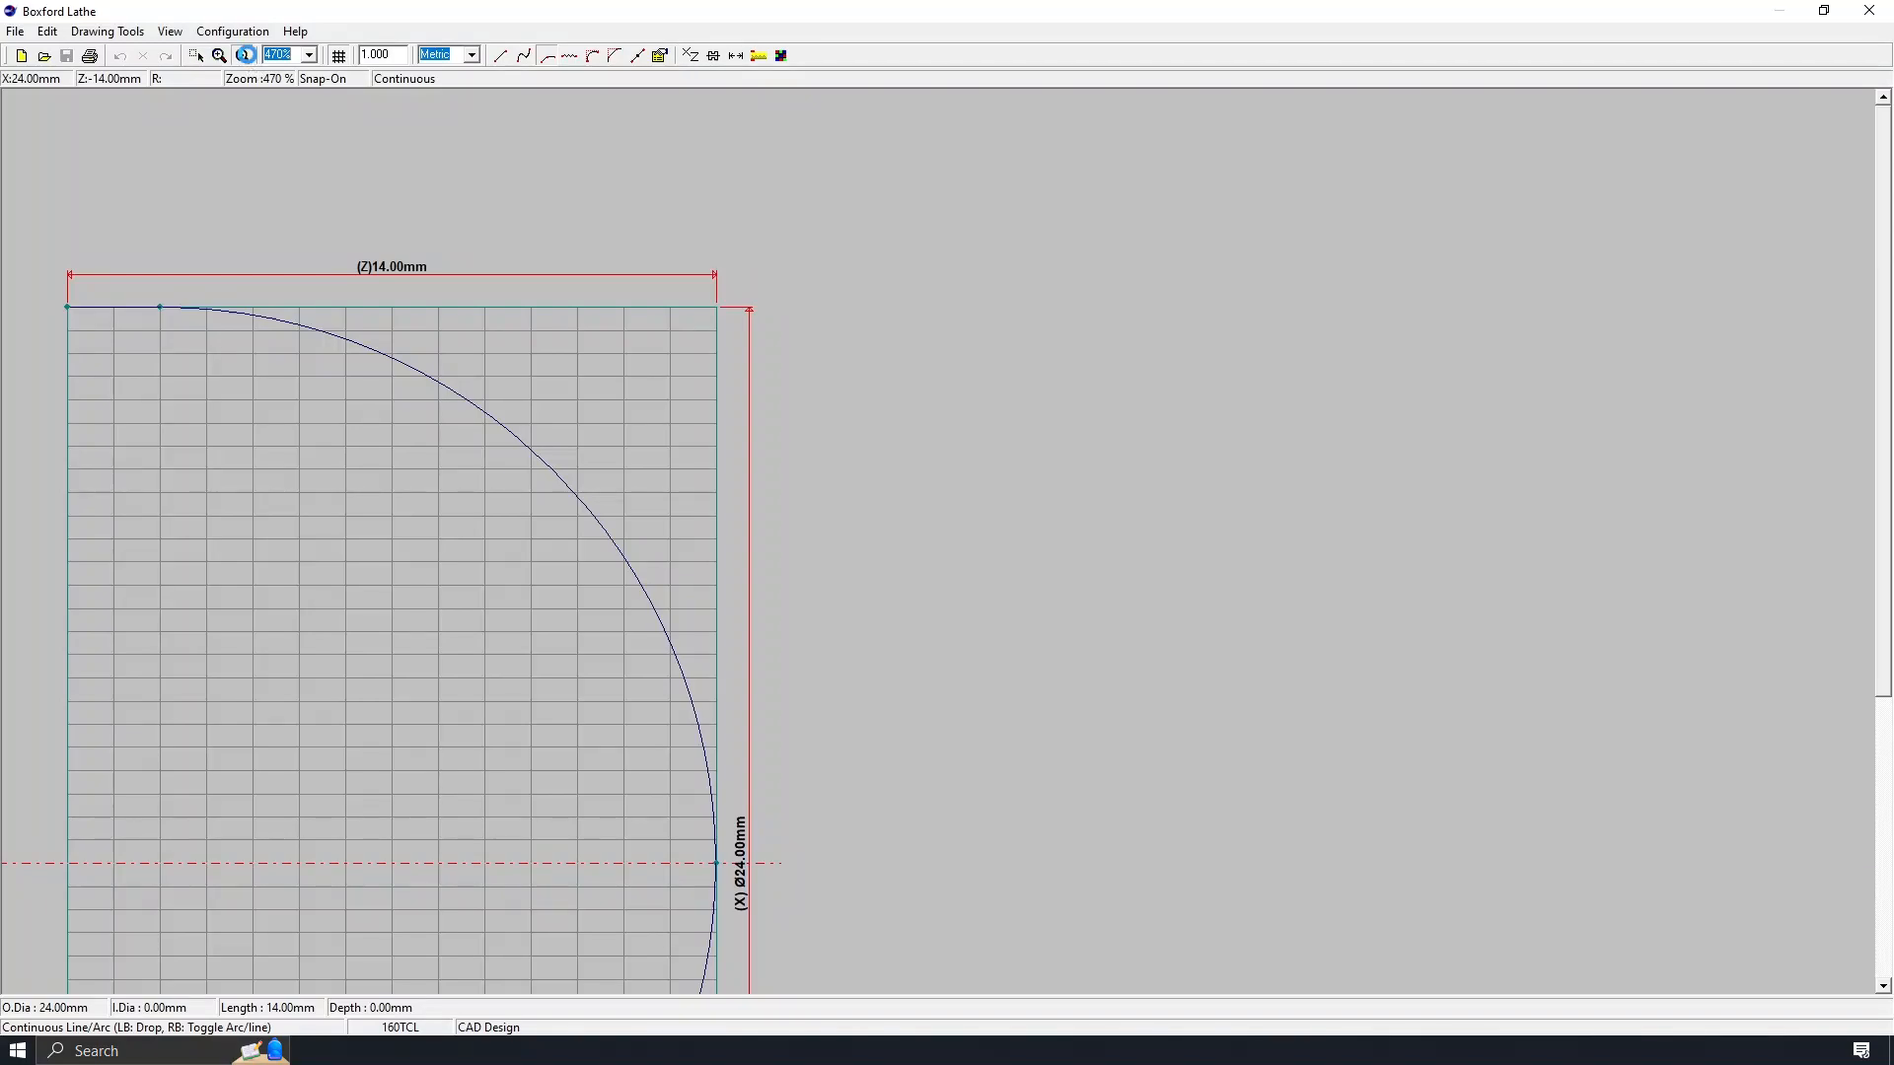
# - Set the billet length to 41 mm in the billet data and leave the continuous line drawing mode
pyautogui.click(242, 55)
pyautogui.click(248, 56)
pyautogui.click(248, 56)
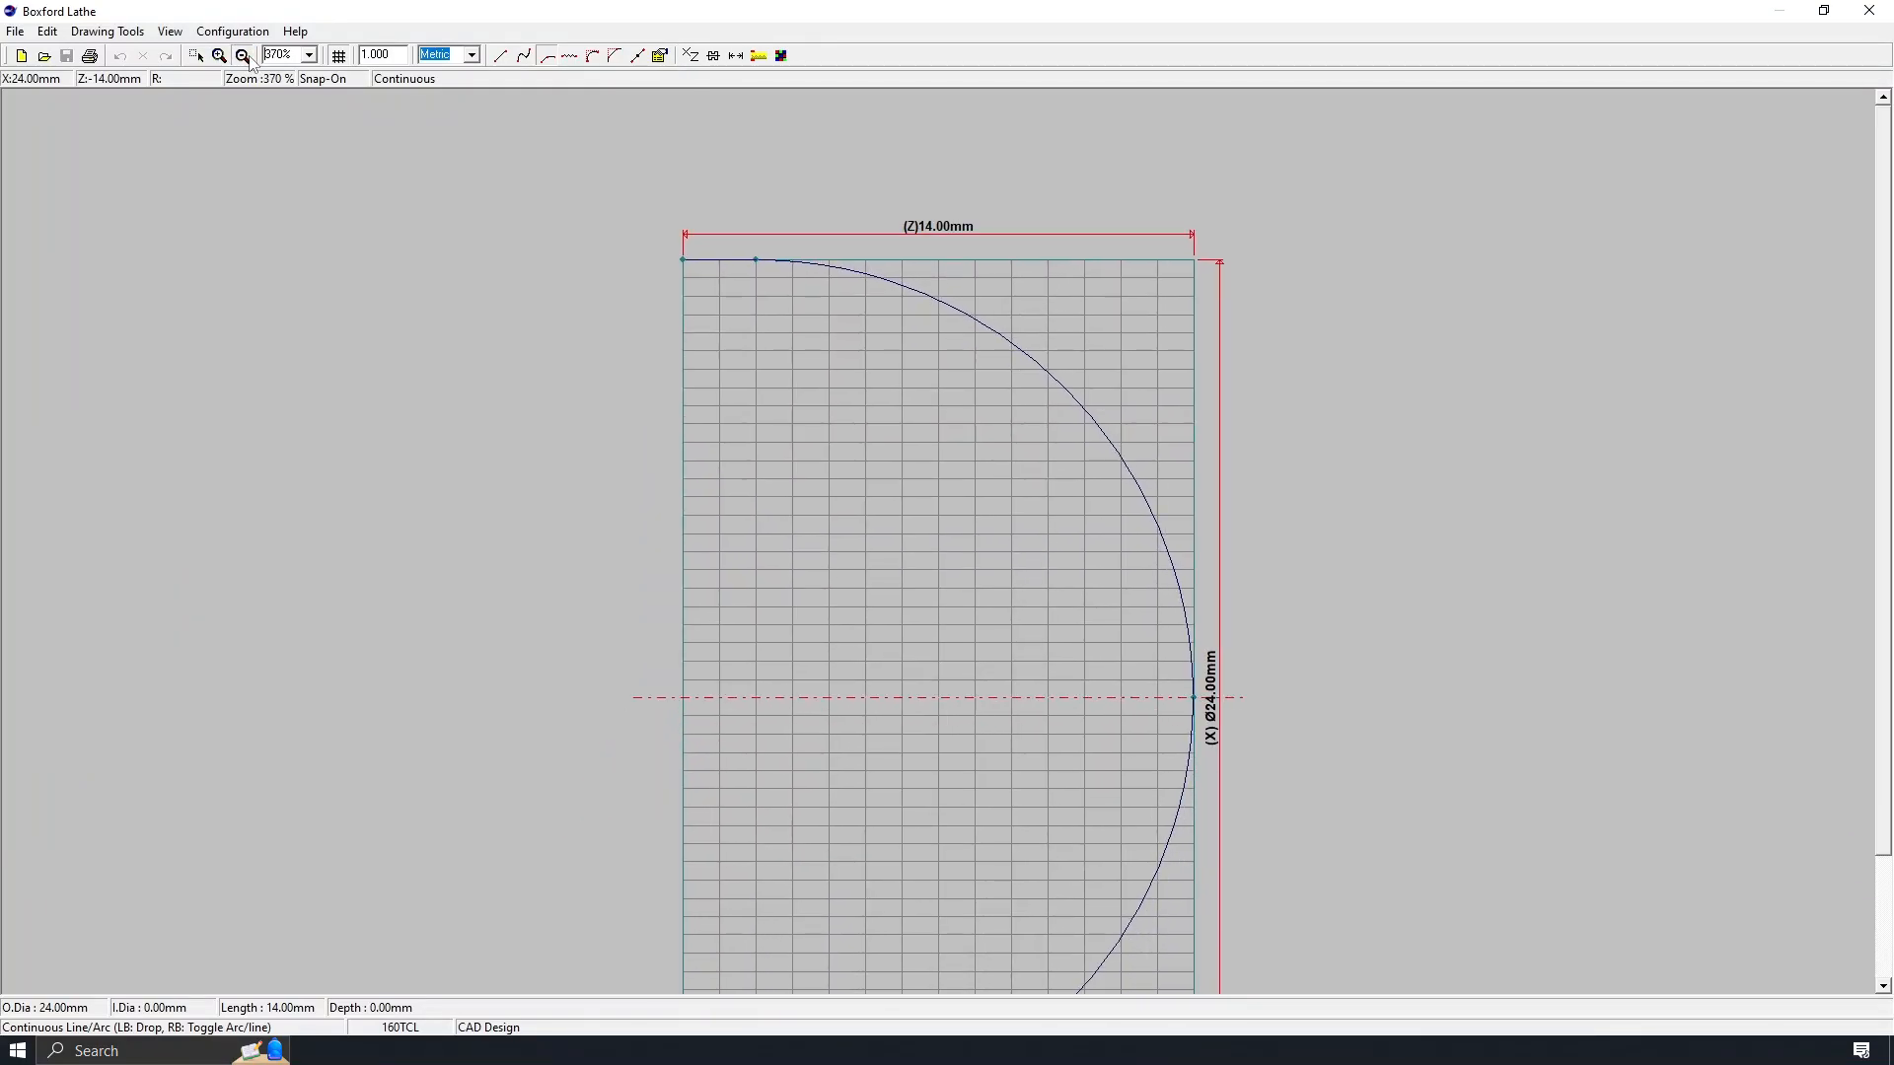
pyautogui.click(248, 56)
pyautogui.click(248, 56)
pyautogui.click(244, 57)
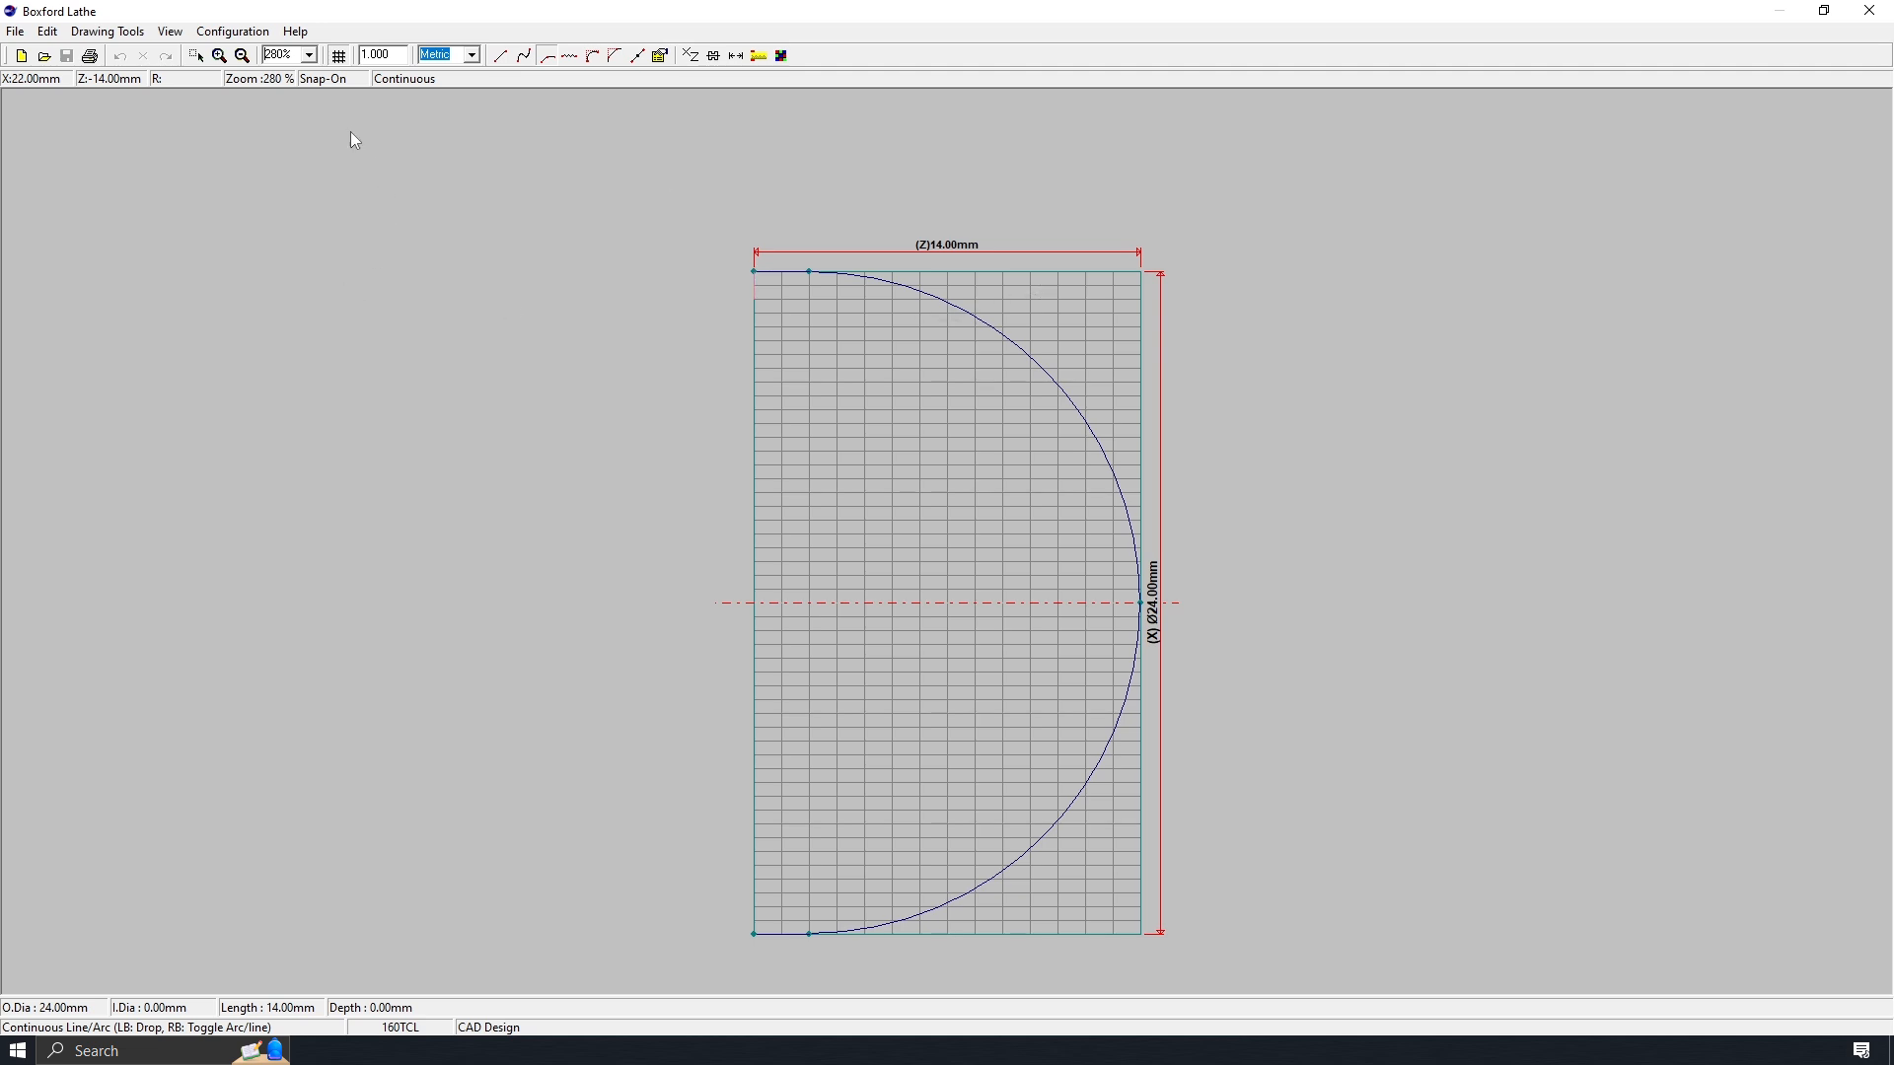
pyautogui.click(233, 32)
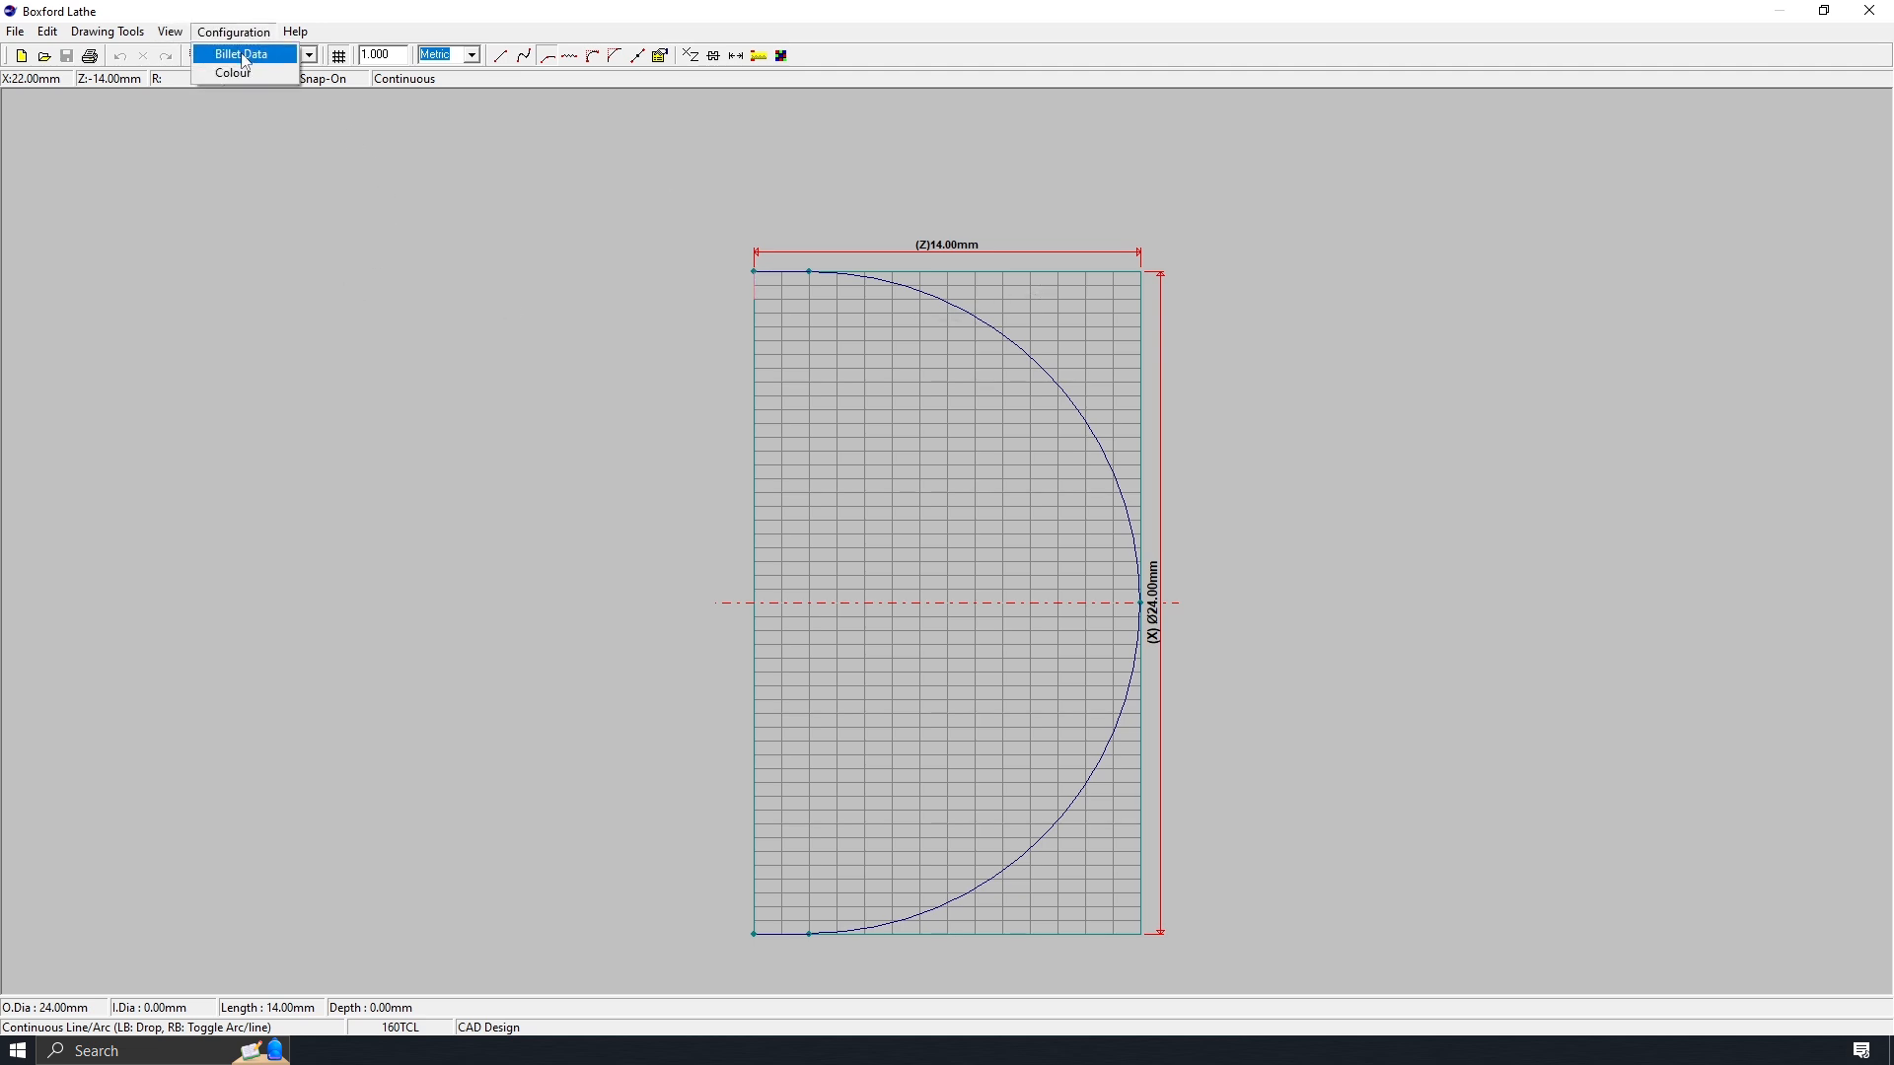
pyautogui.click(245, 54)
pyautogui.doubleClick(927, 608)
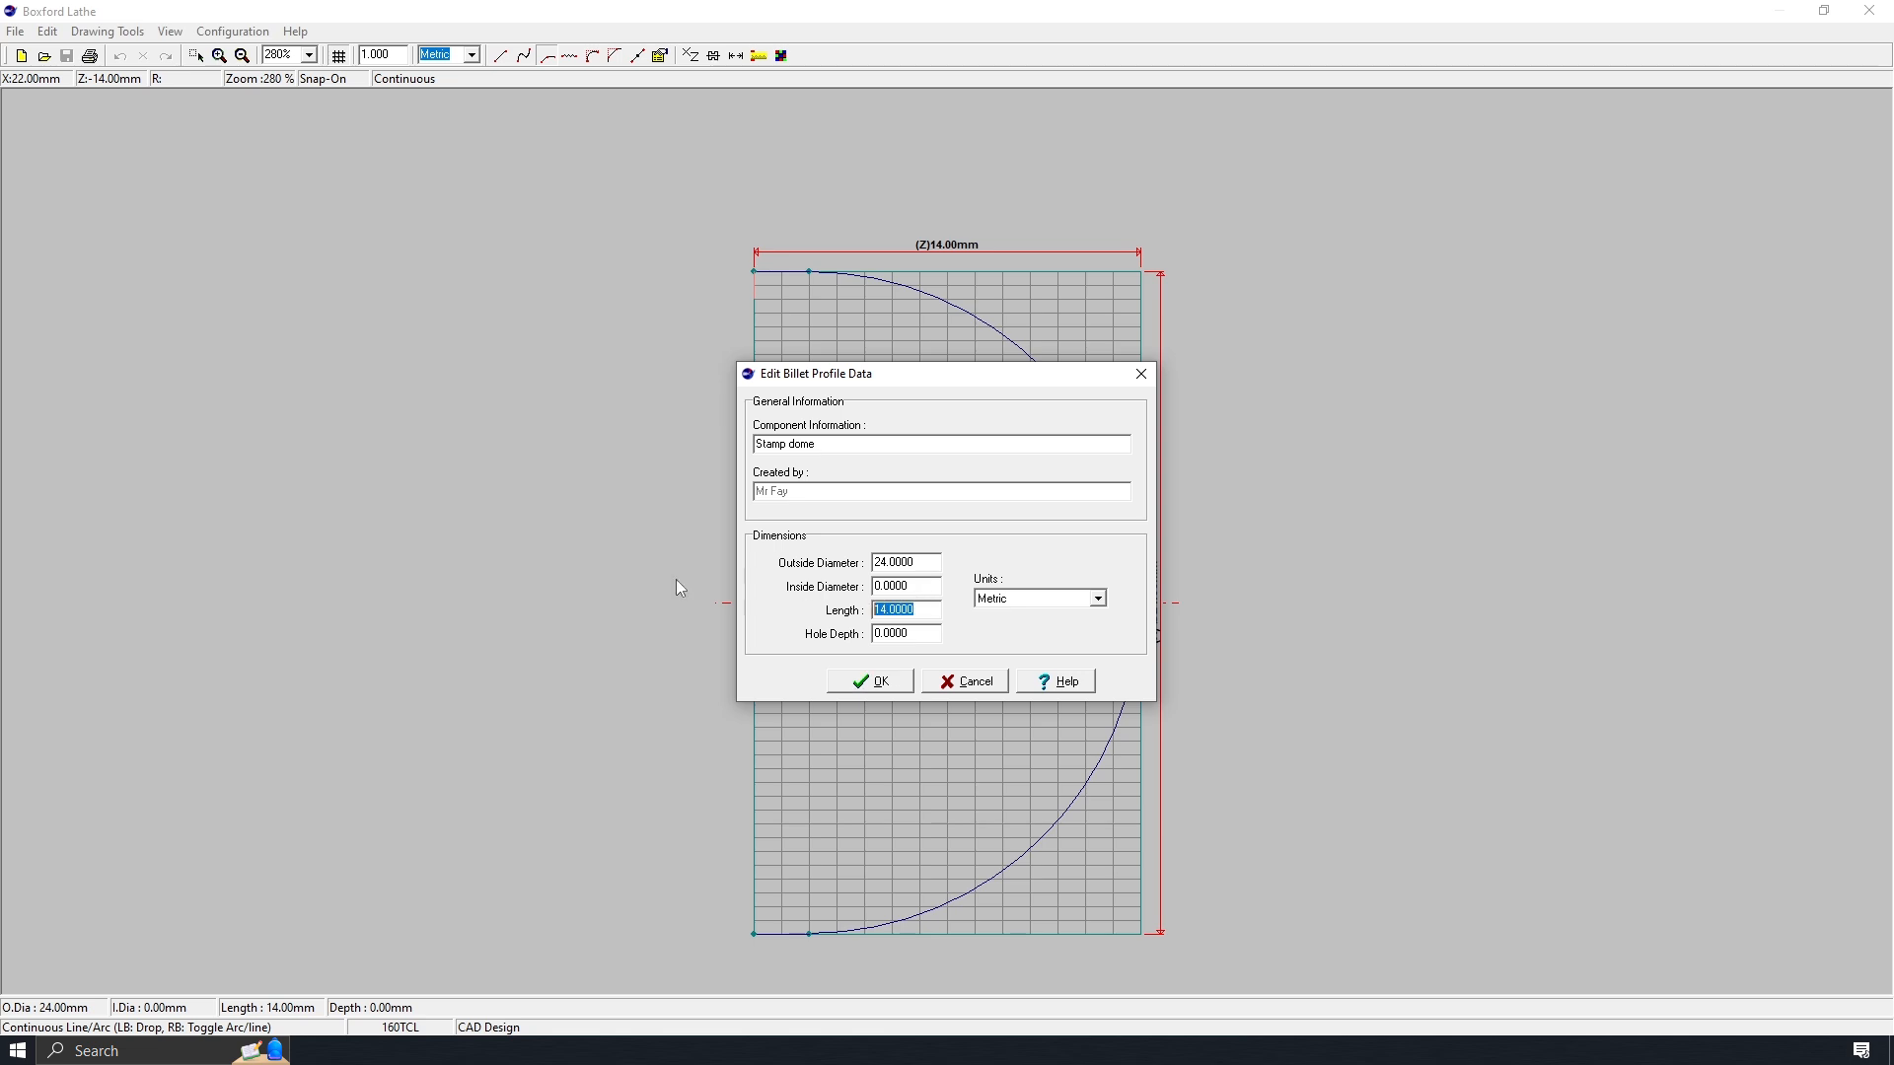
pyautogui.write('41')
pyautogui.click(868, 684)
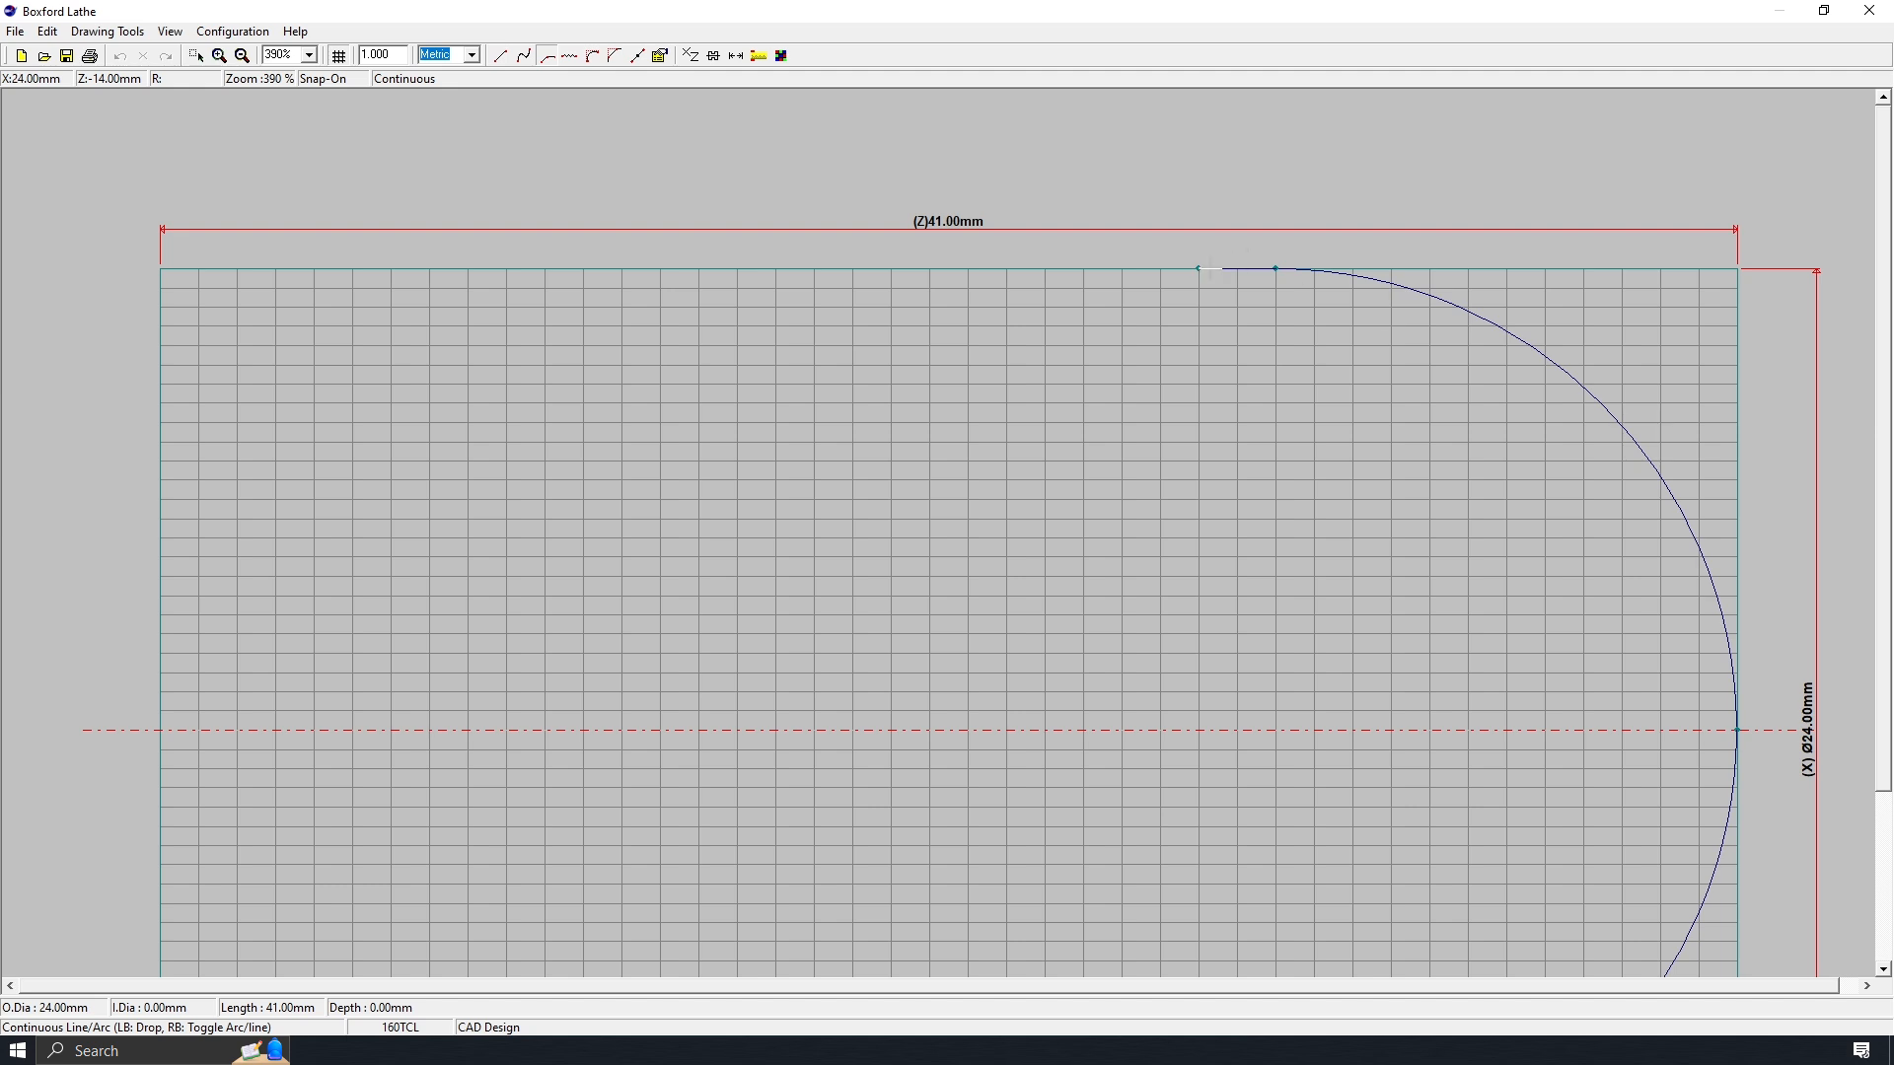
pyautogui.rightClick(1218, 261)
pyautogui.click(1320, 198)
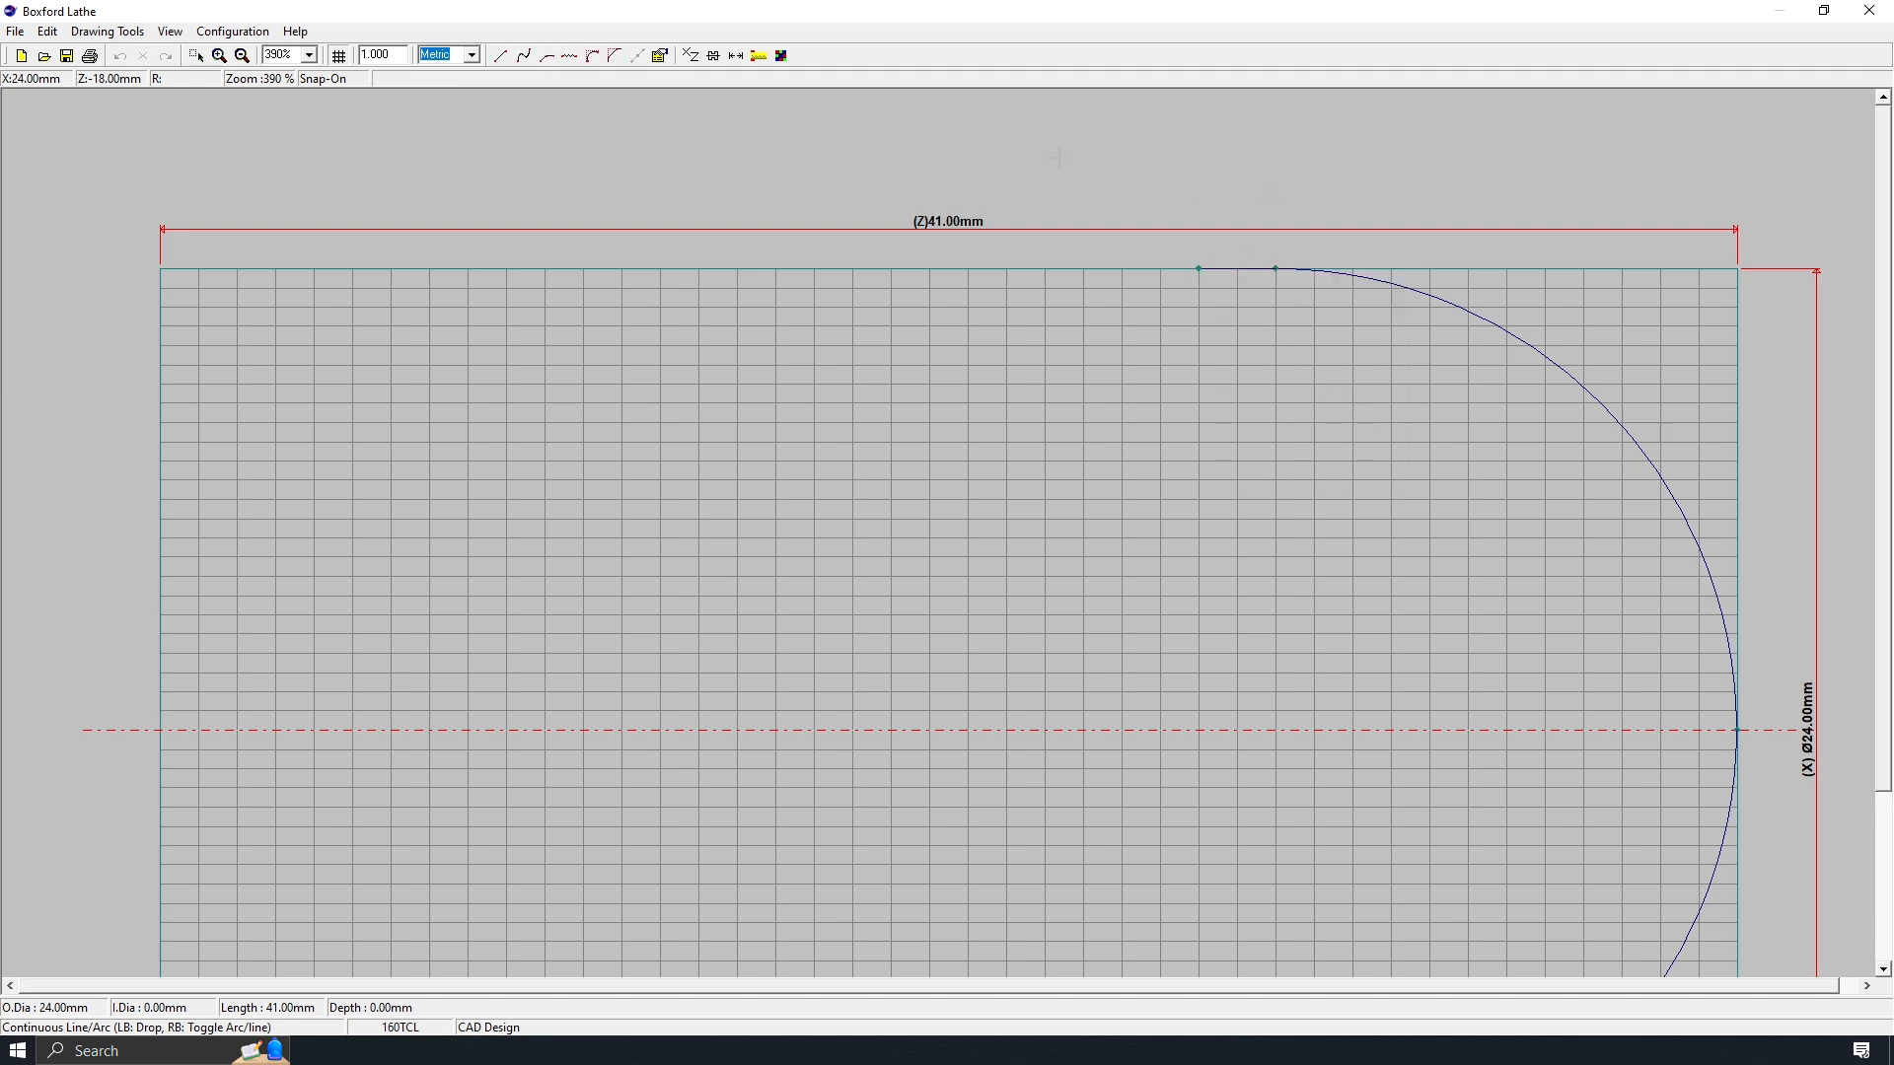
# - Launch the 3D render, saving the profile in the CAD folder as "Stamp Handle dome.prf", and rotate the enlarged model to inspect the dome before closing it
pyautogui.click(241, 56)
pyautogui.click(240, 57)
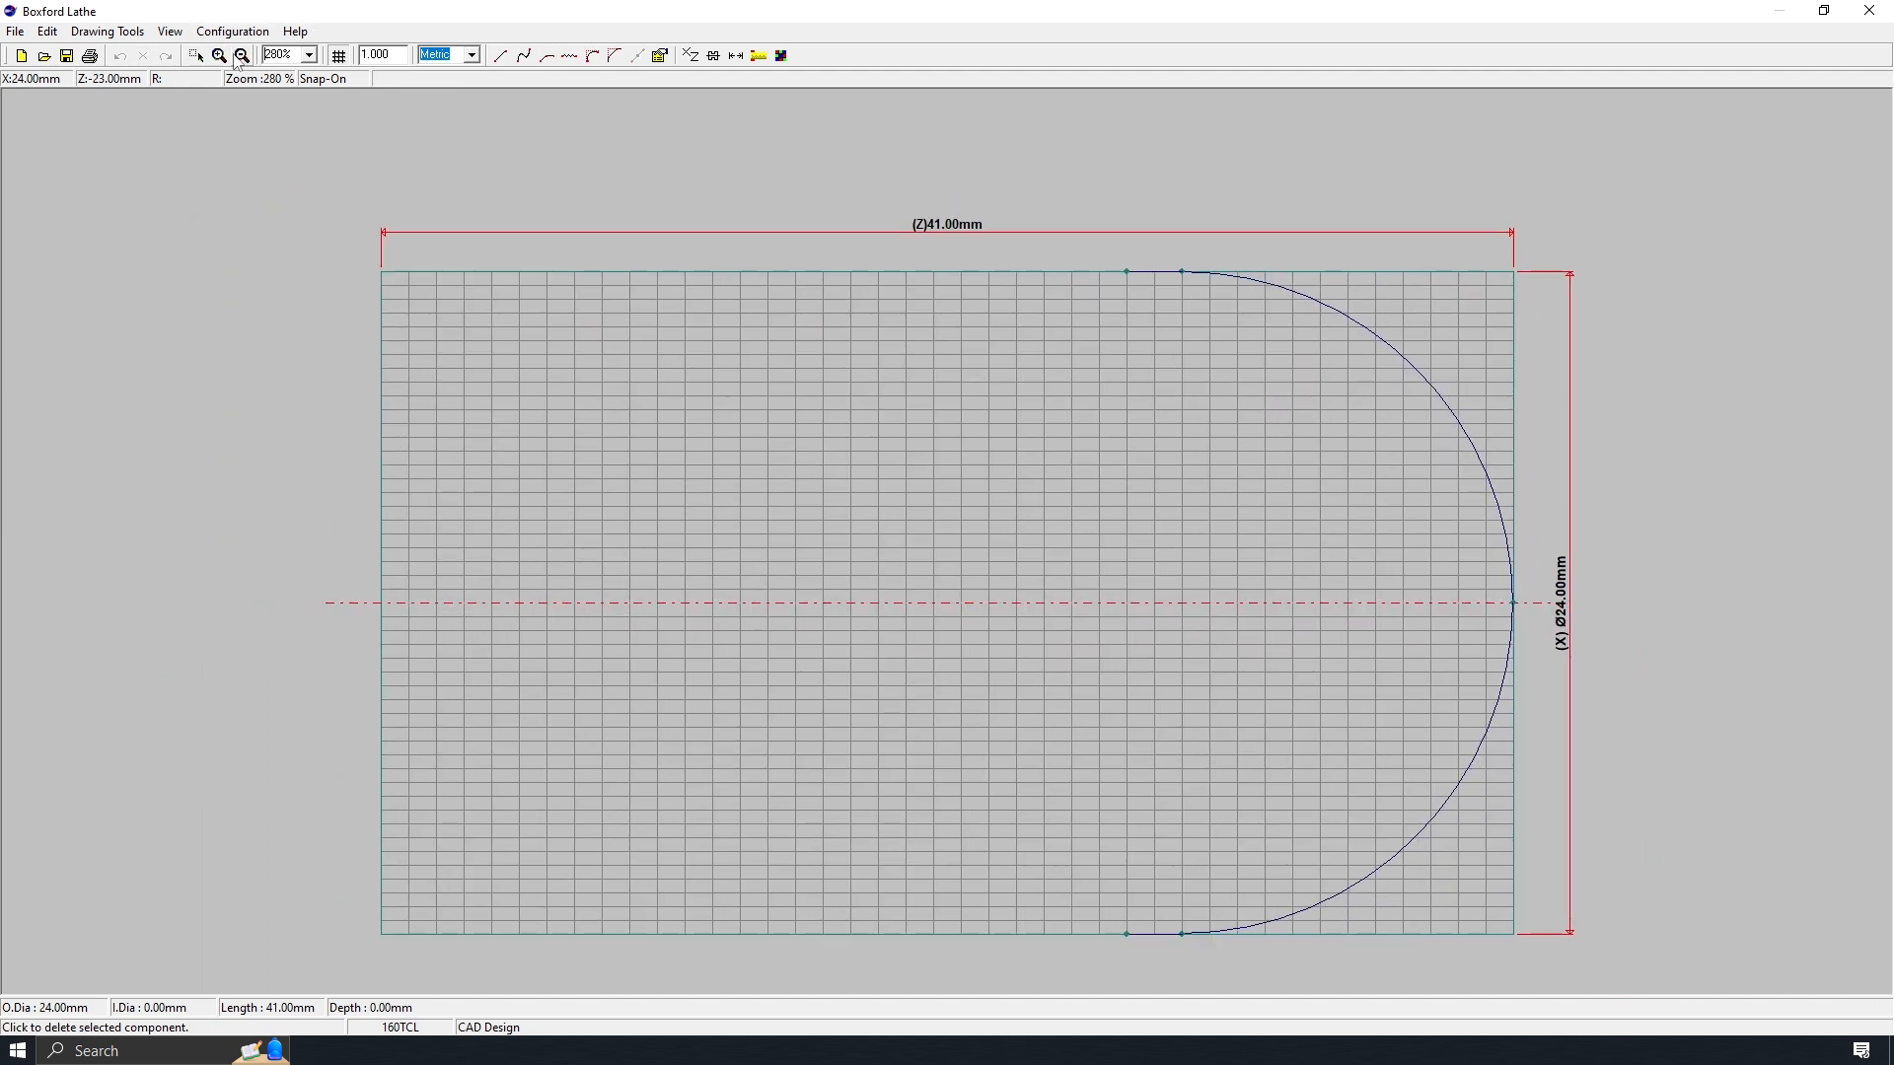
pyautogui.click(240, 57)
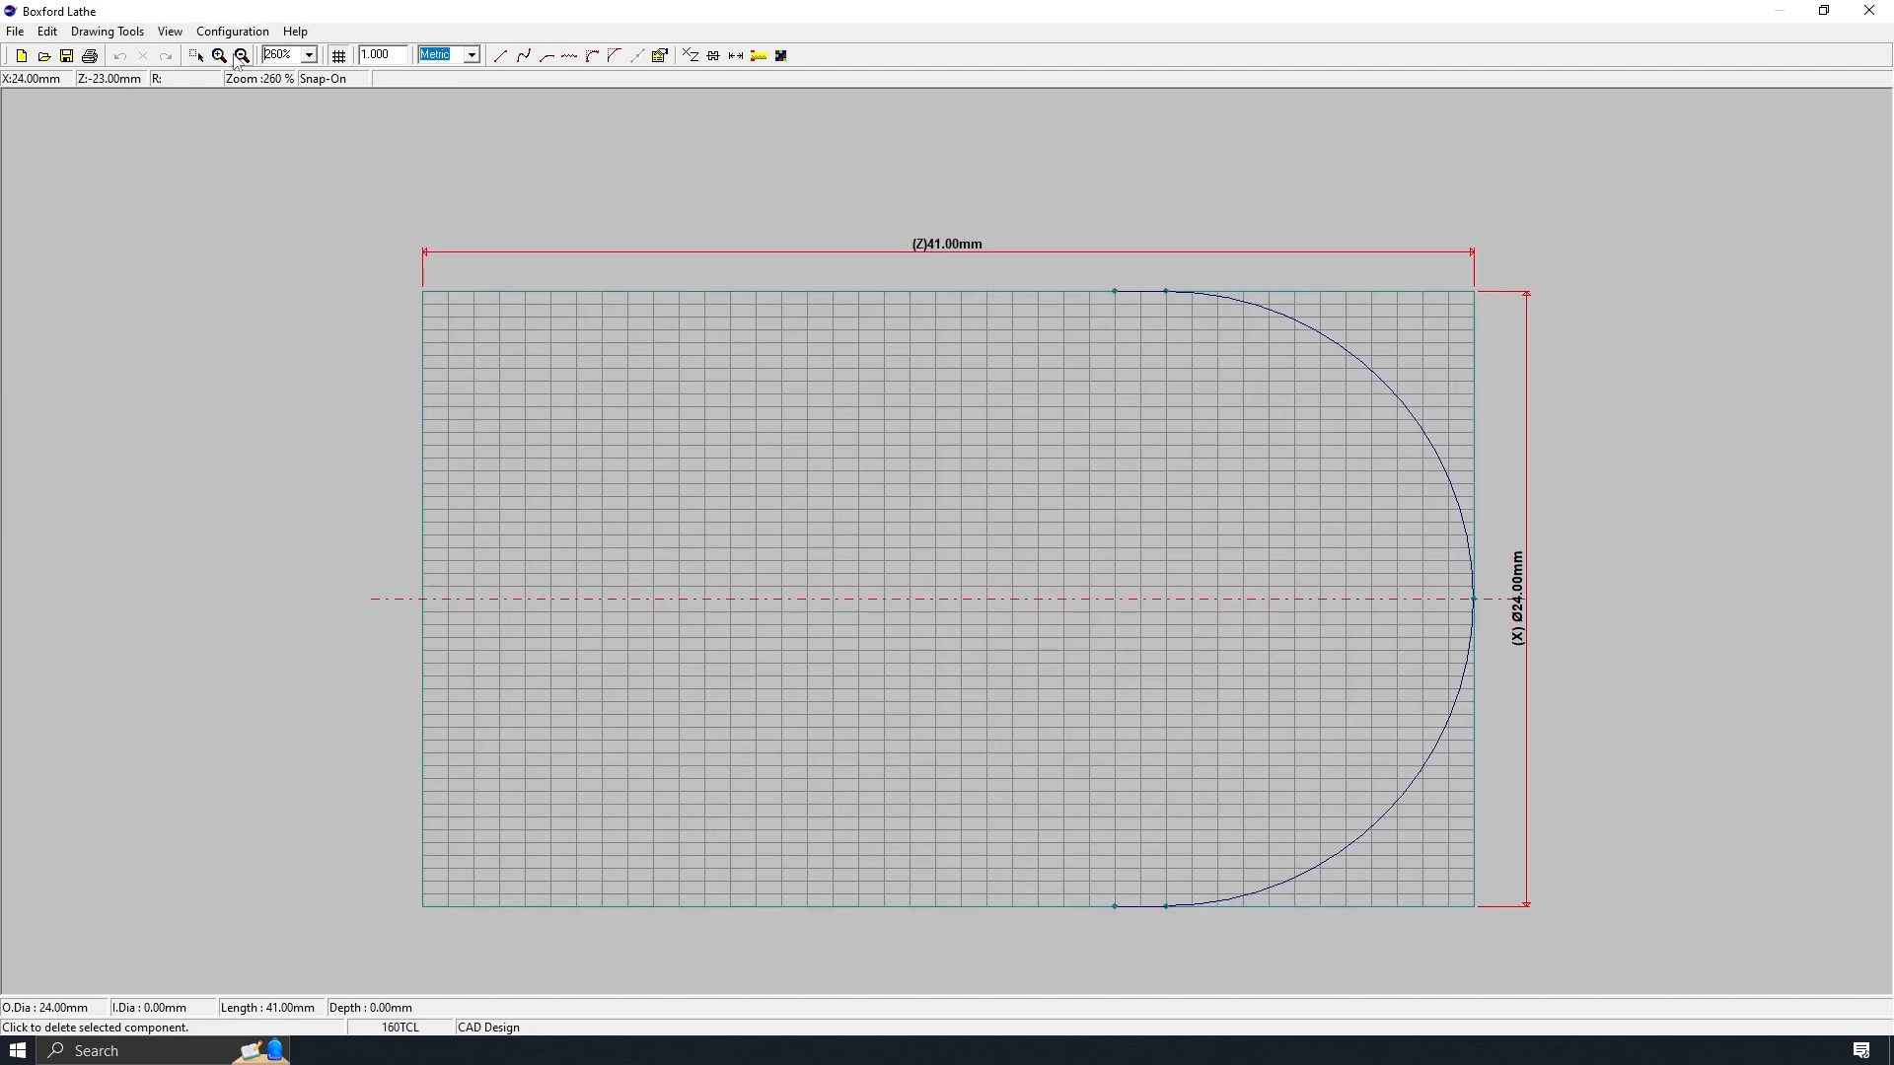
pyautogui.click(178, 35)
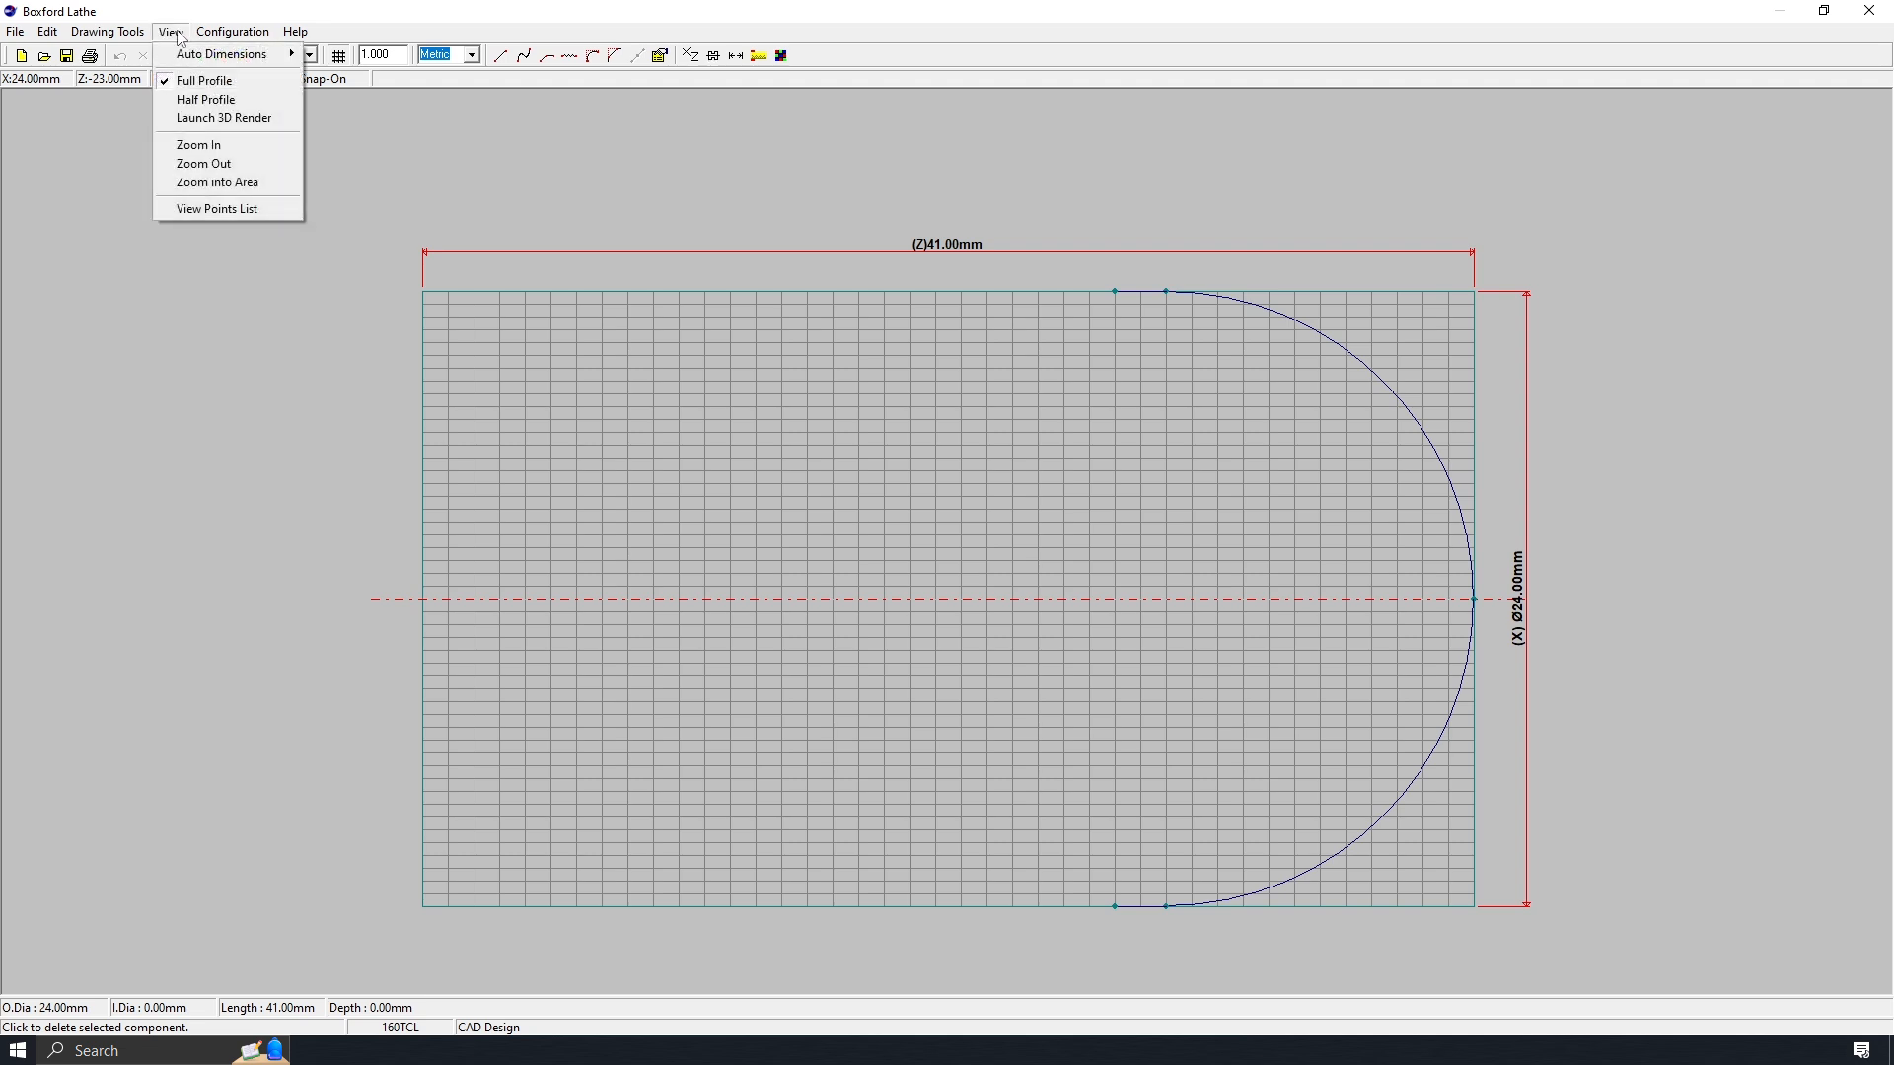
pyautogui.click(198, 119)
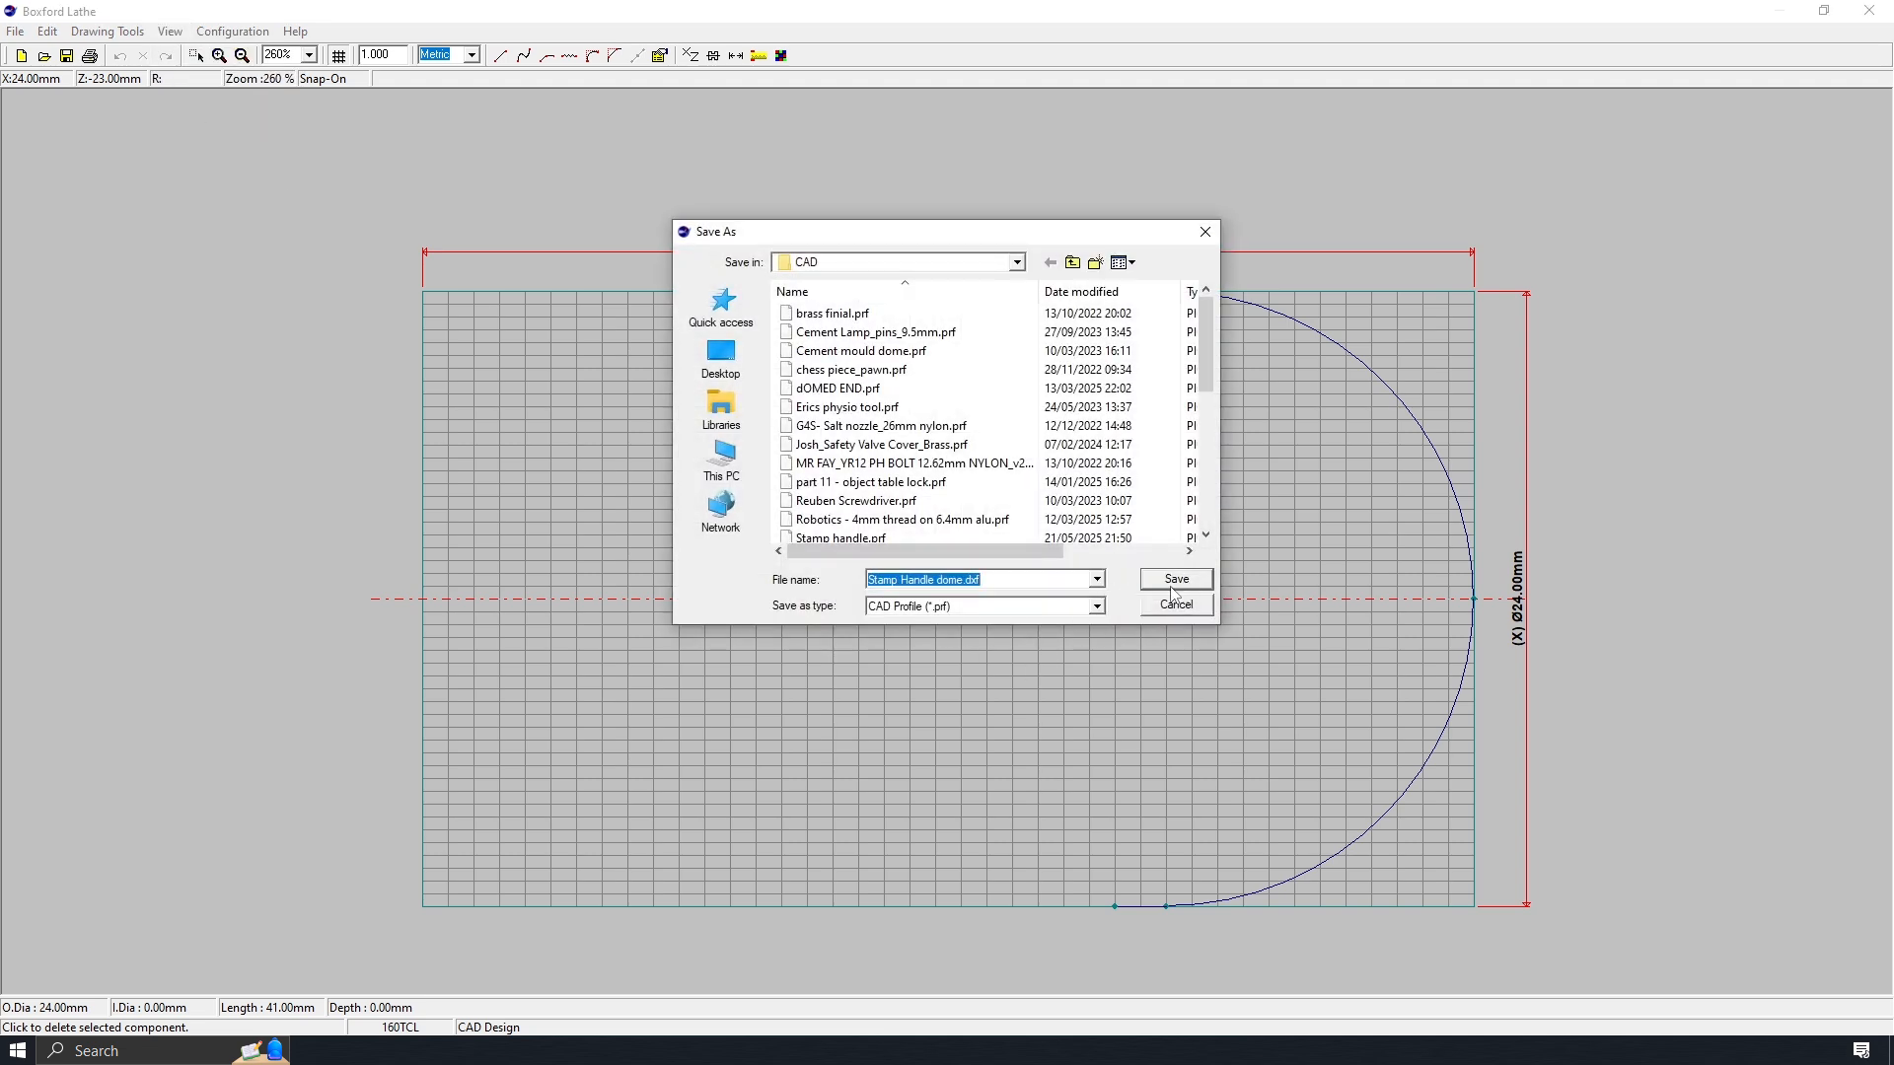
pyautogui.click(1152, 579)
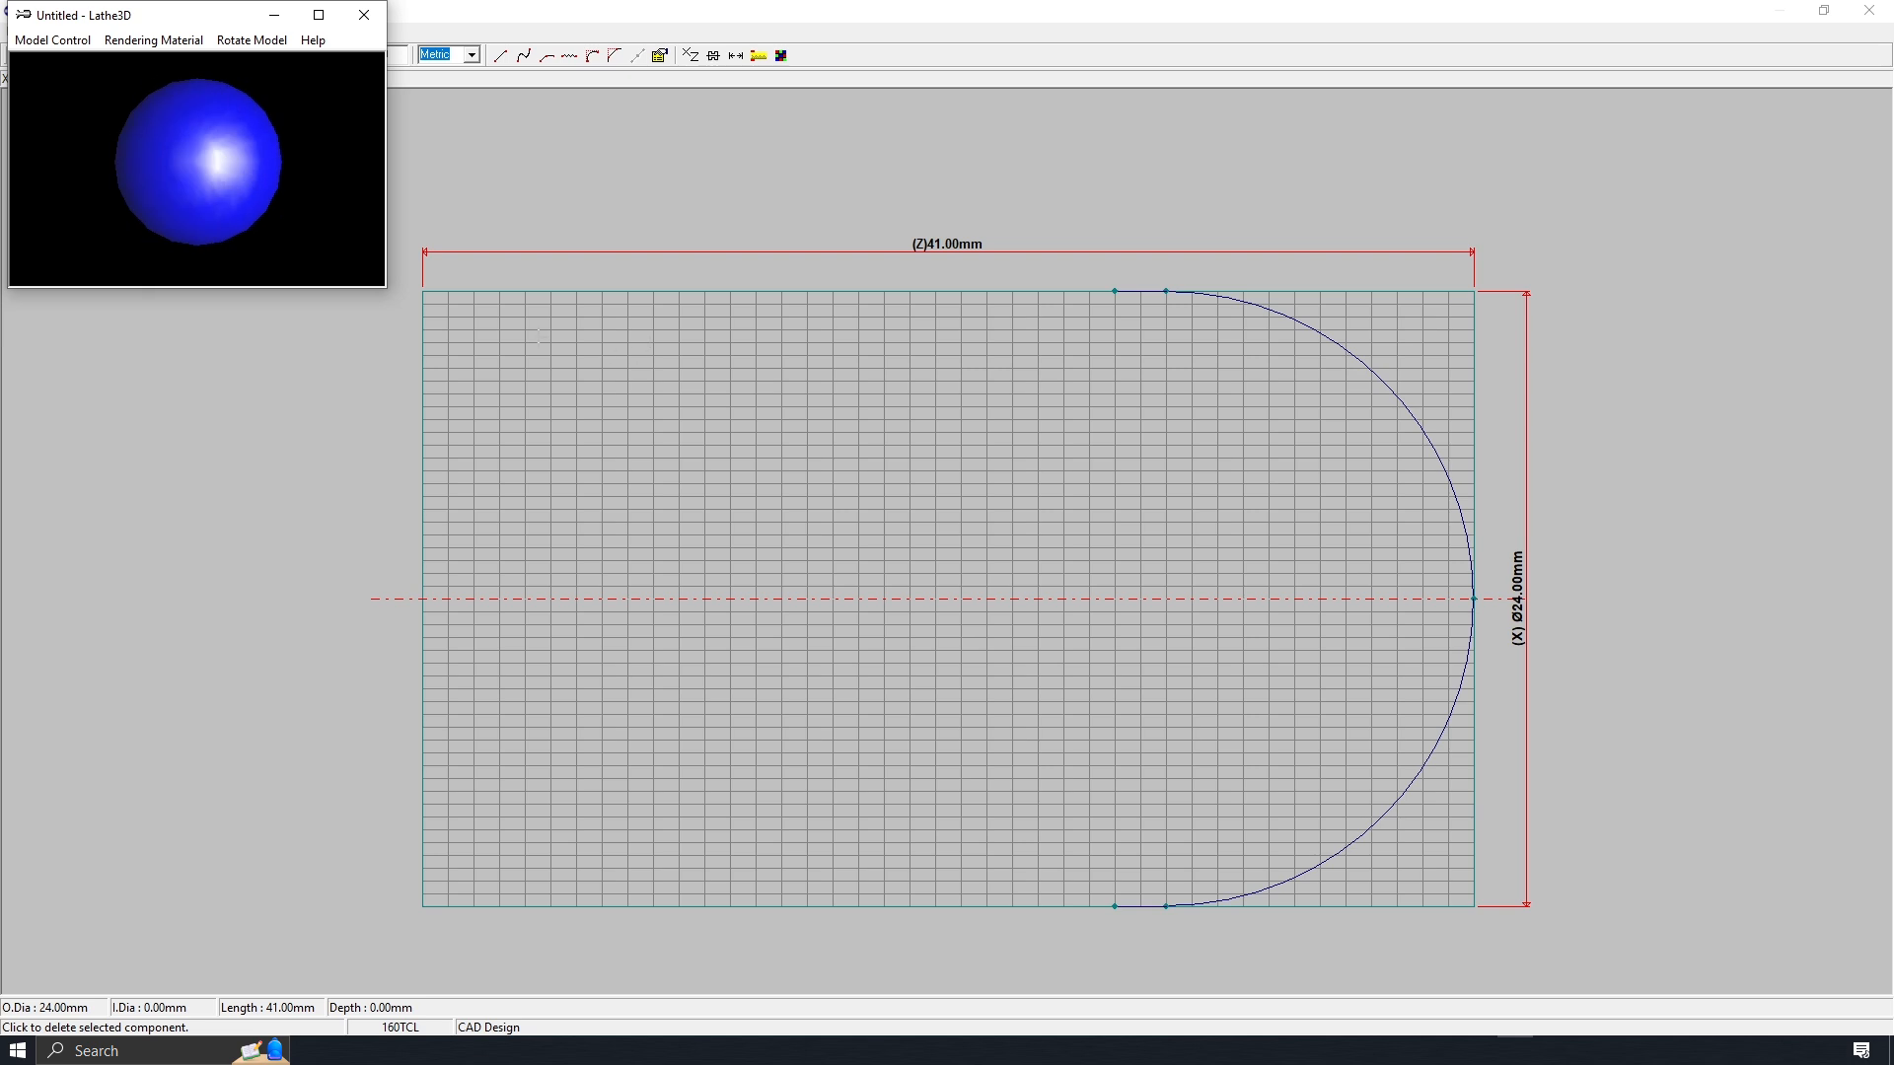
pyautogui.click(319, 17)
pyautogui.moveTo(1269, 655); pyautogui.dragTo(1051, 582)
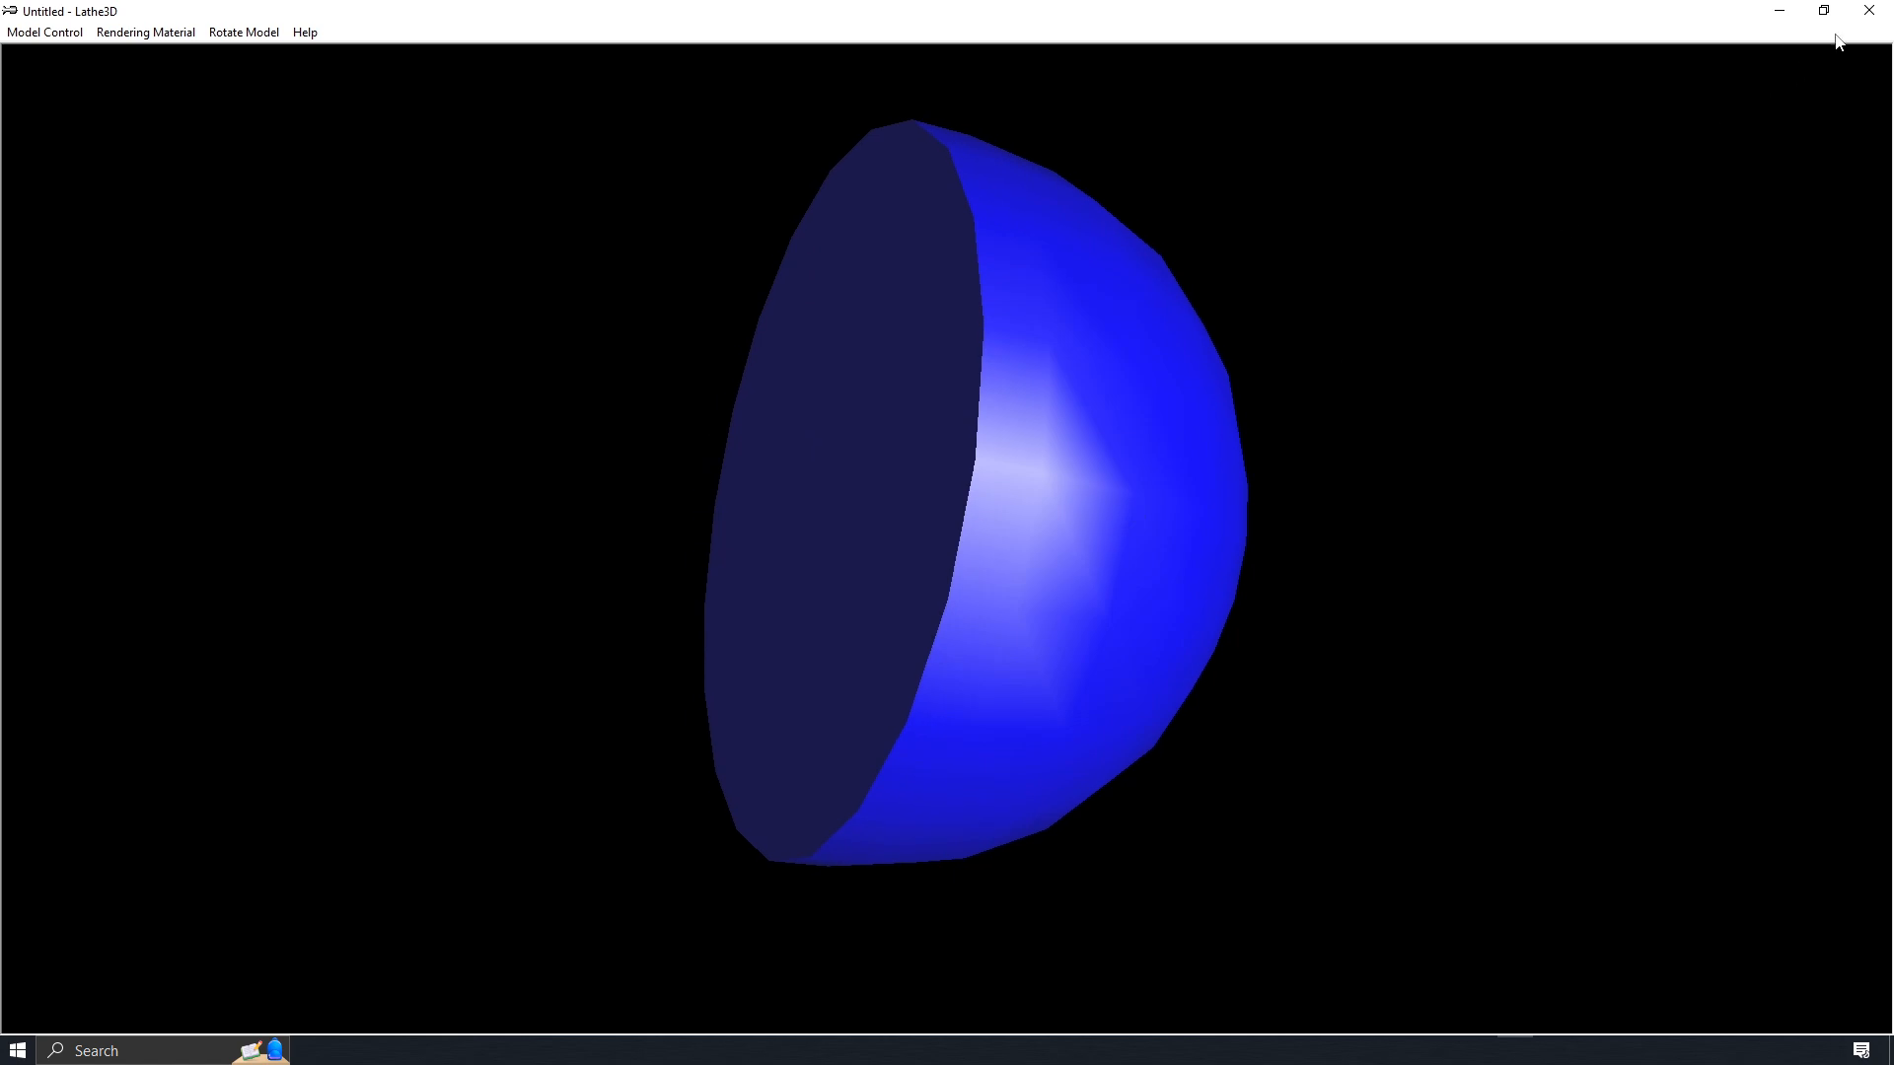
pyautogui.click(1869, 11)
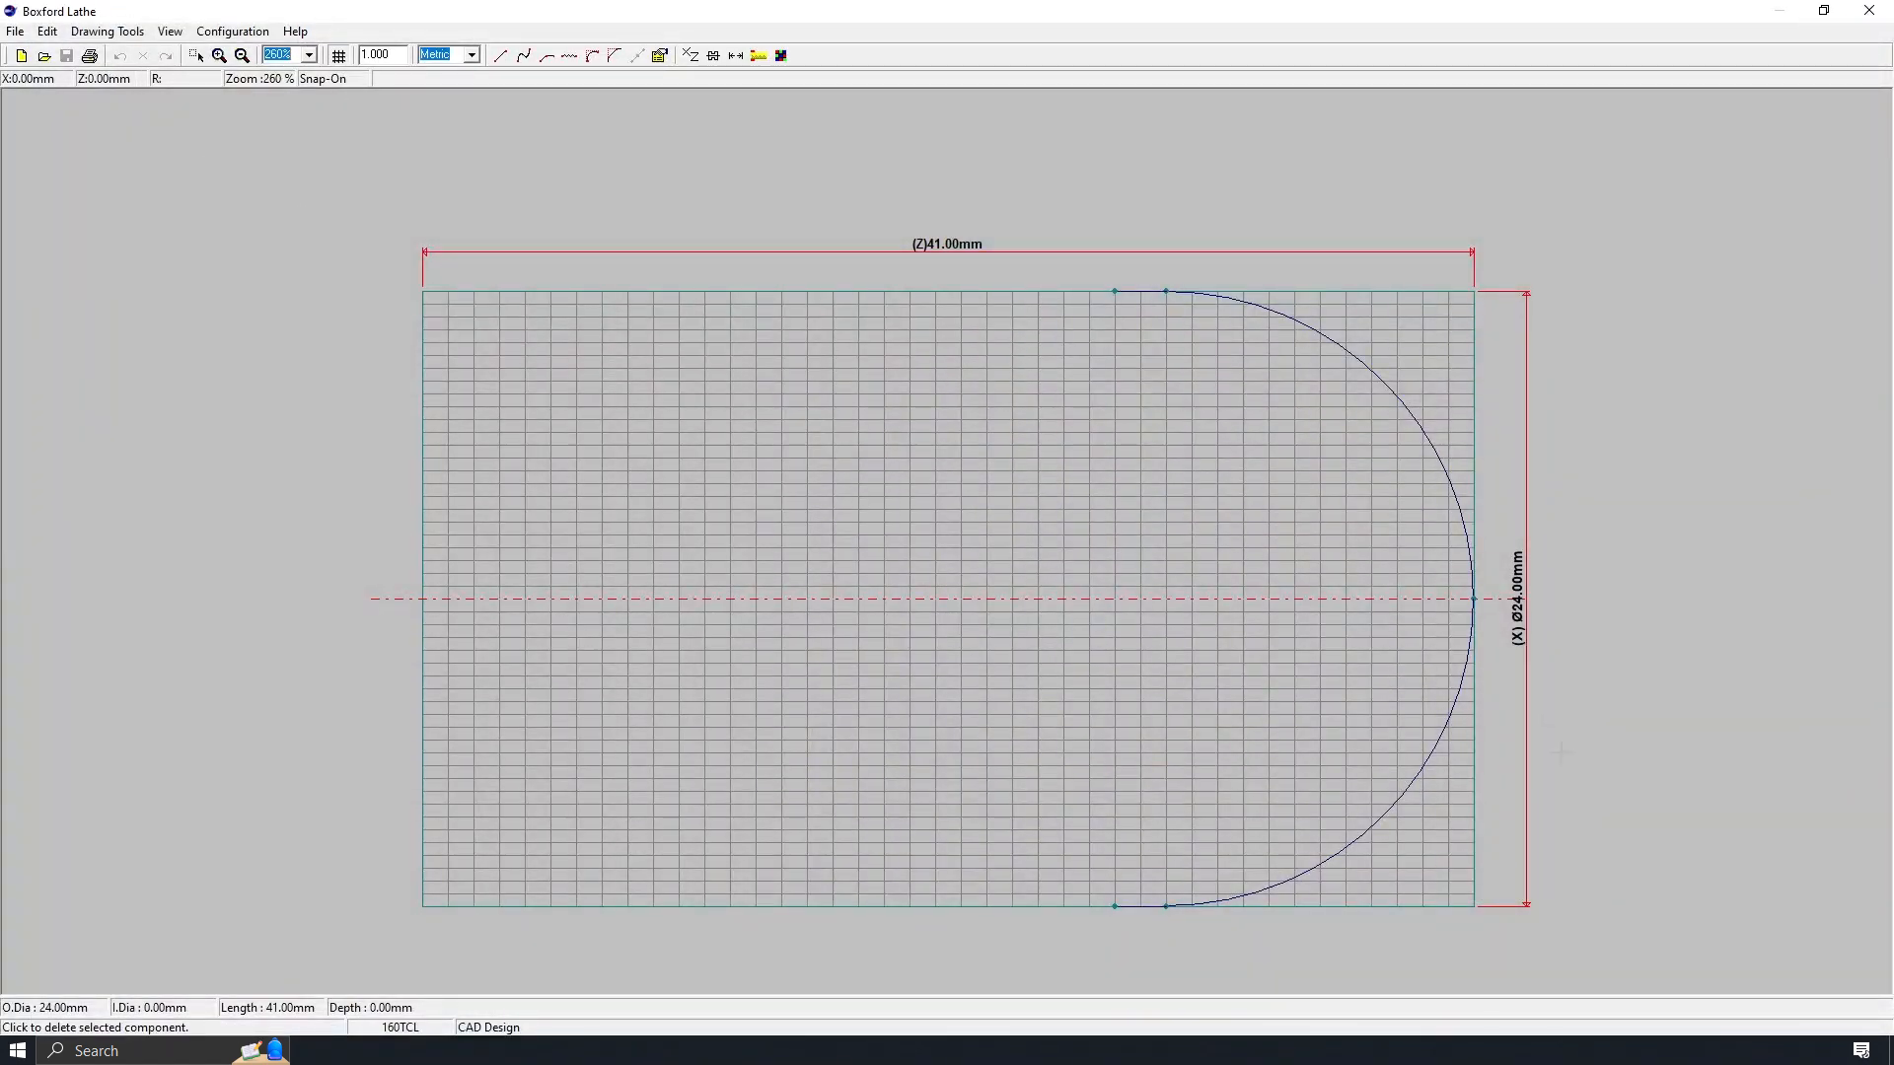
# - Process the billet into a lathe program with PLASTIC/WAX as the material, and close the cutting simulation
pyautogui.click(15, 31)
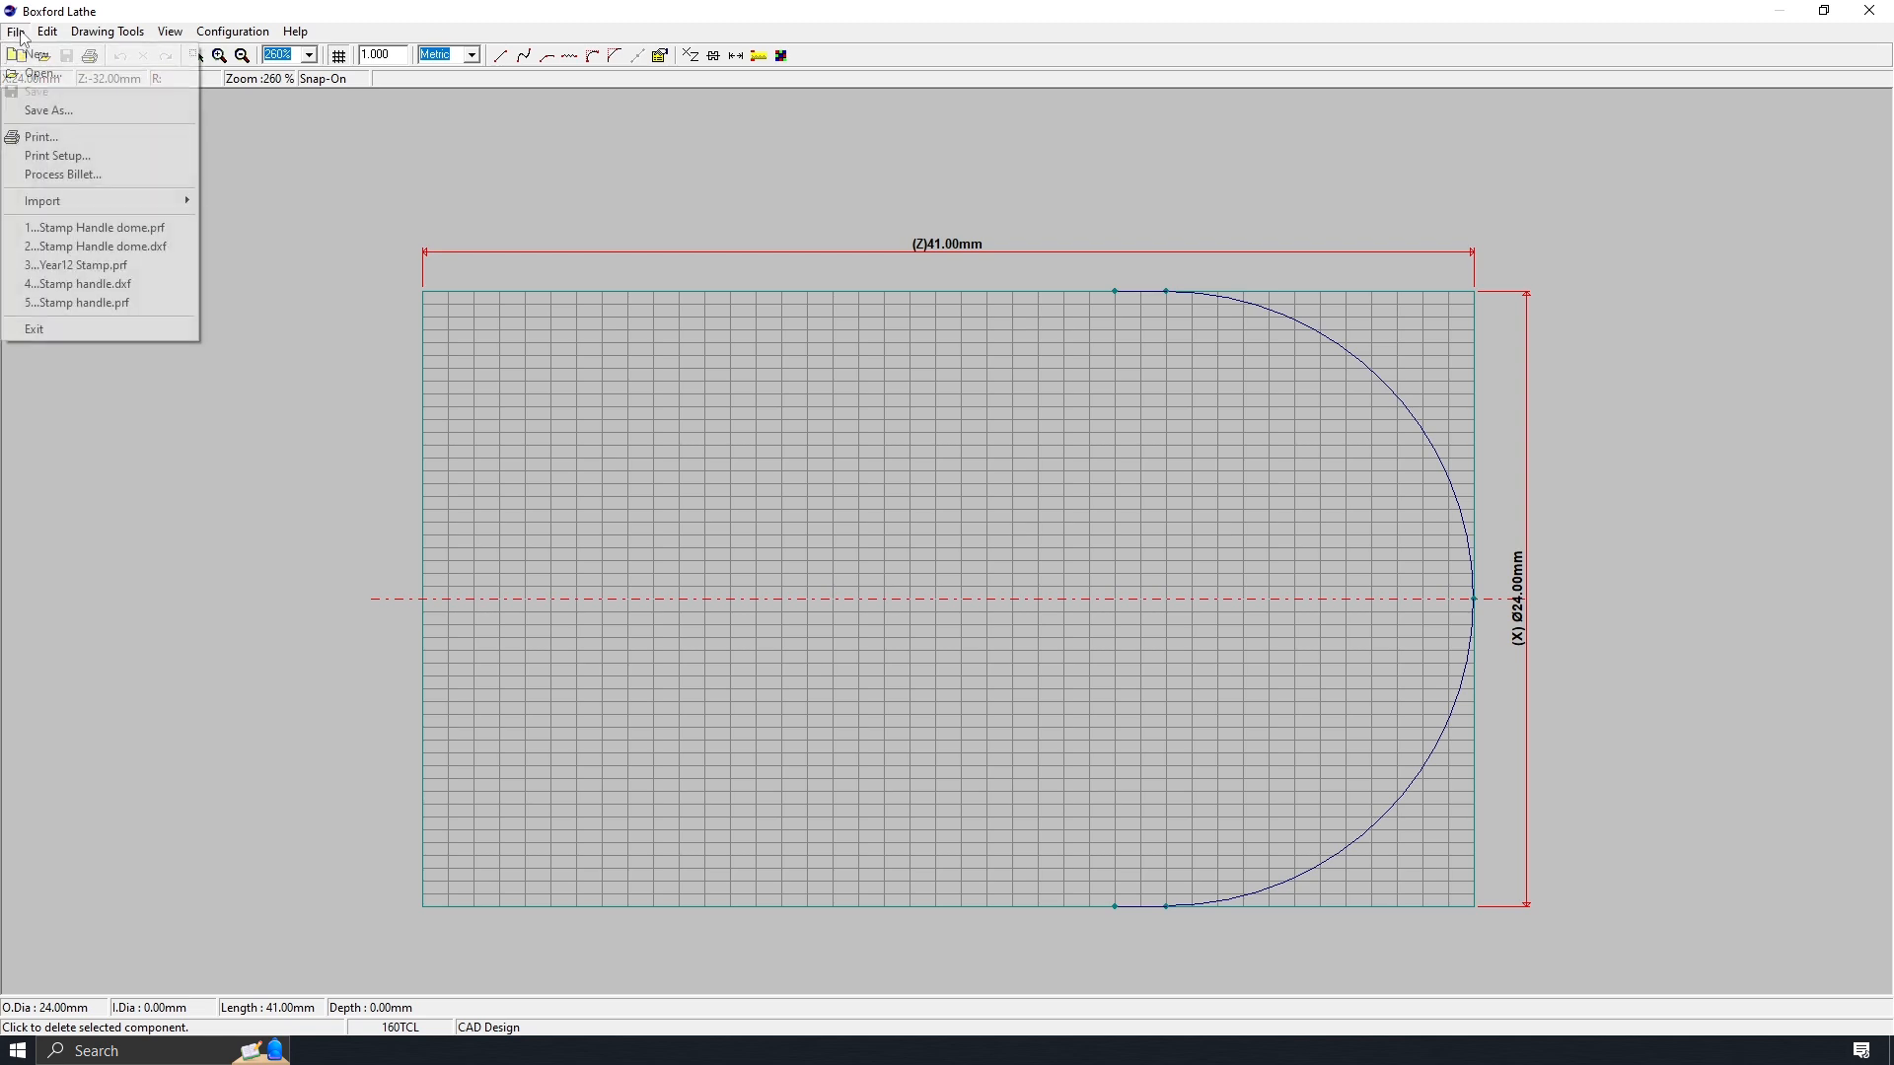
pyautogui.click(45, 175)
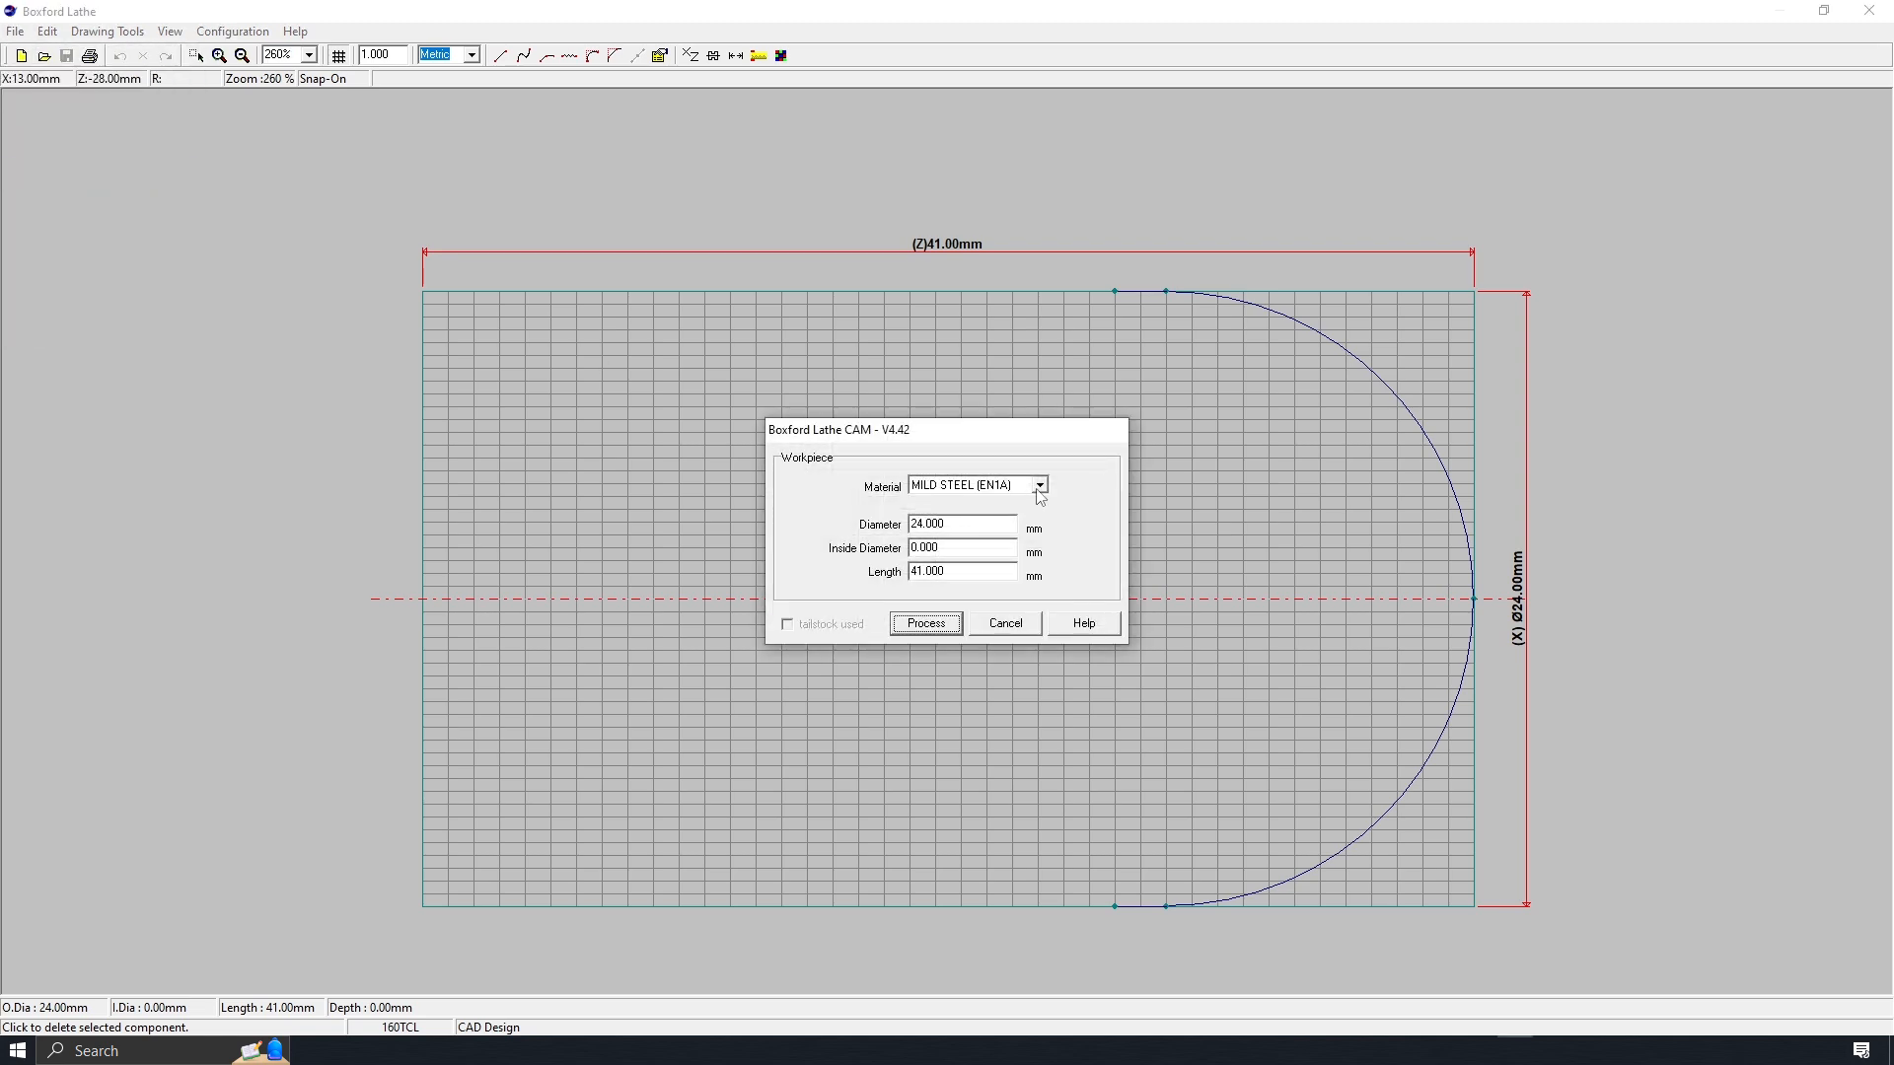
pyautogui.click(1039, 485)
pyautogui.click(1023, 522)
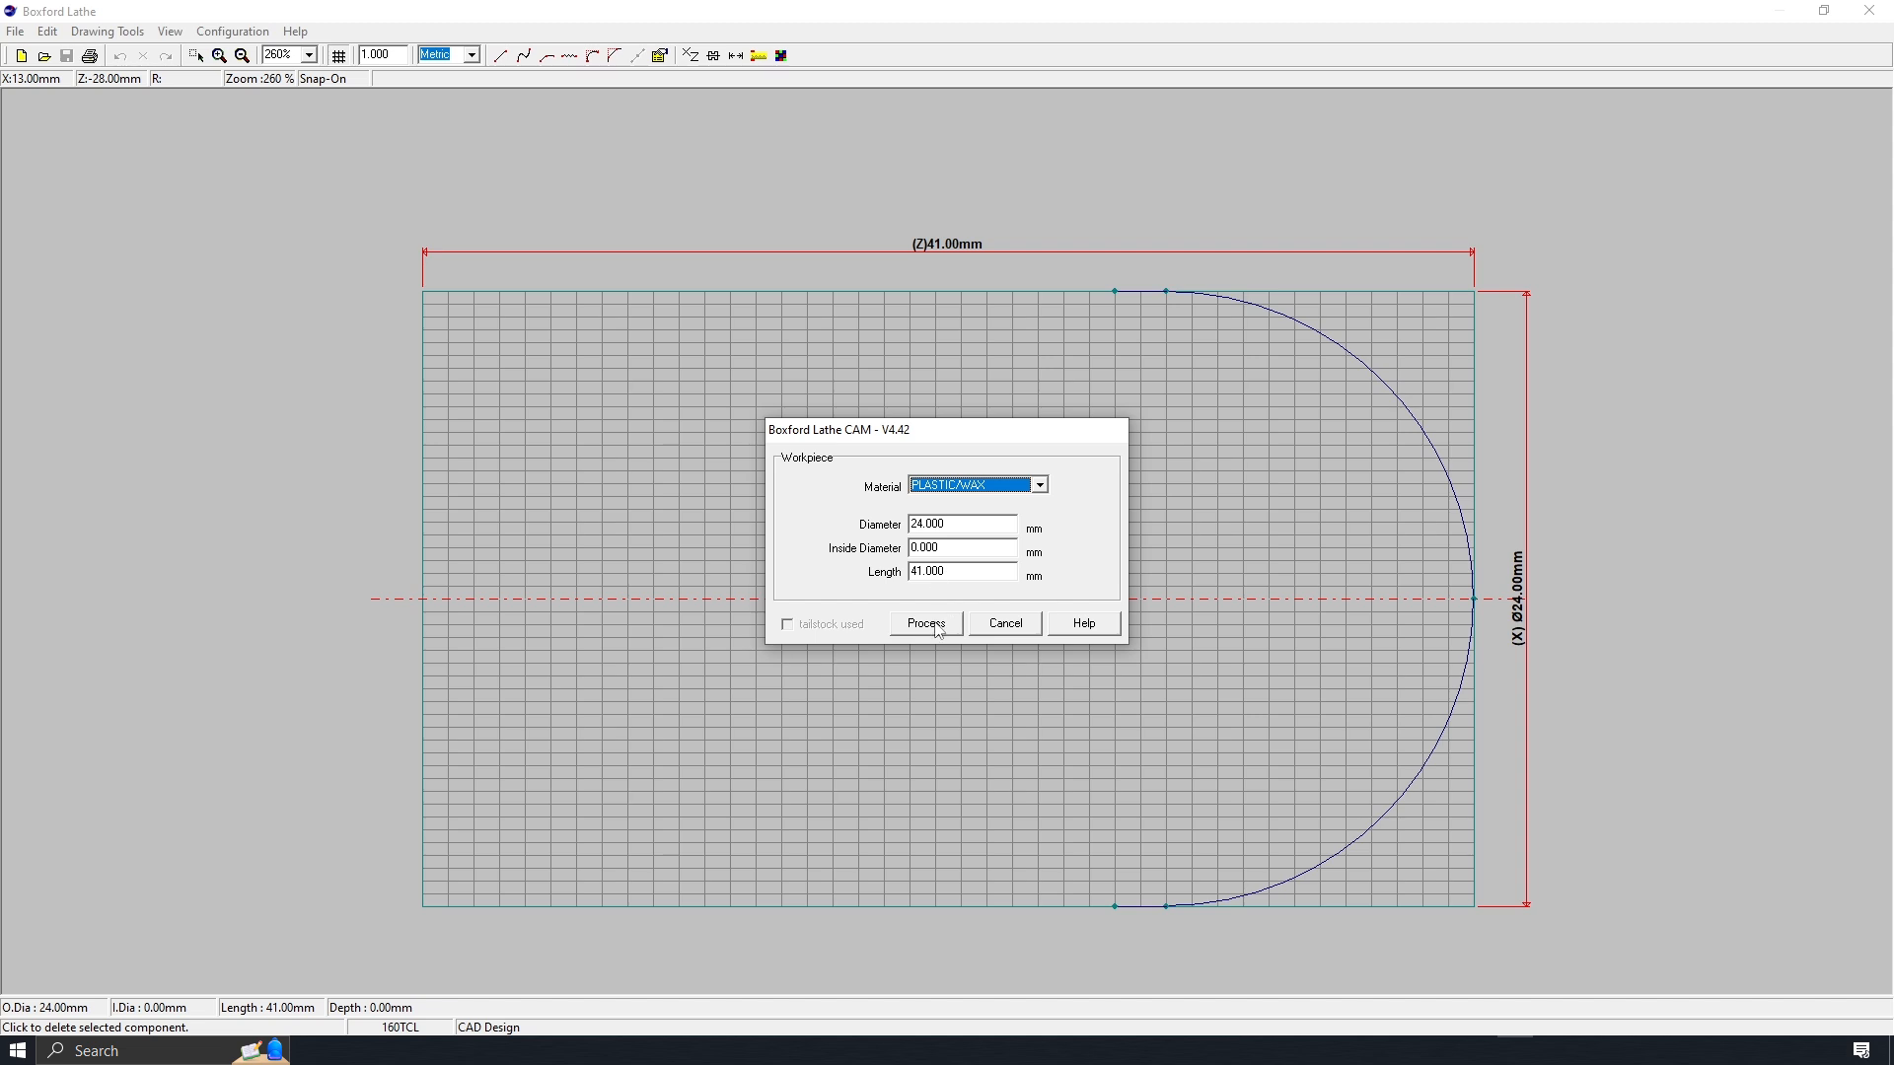
pyautogui.click(927, 625)
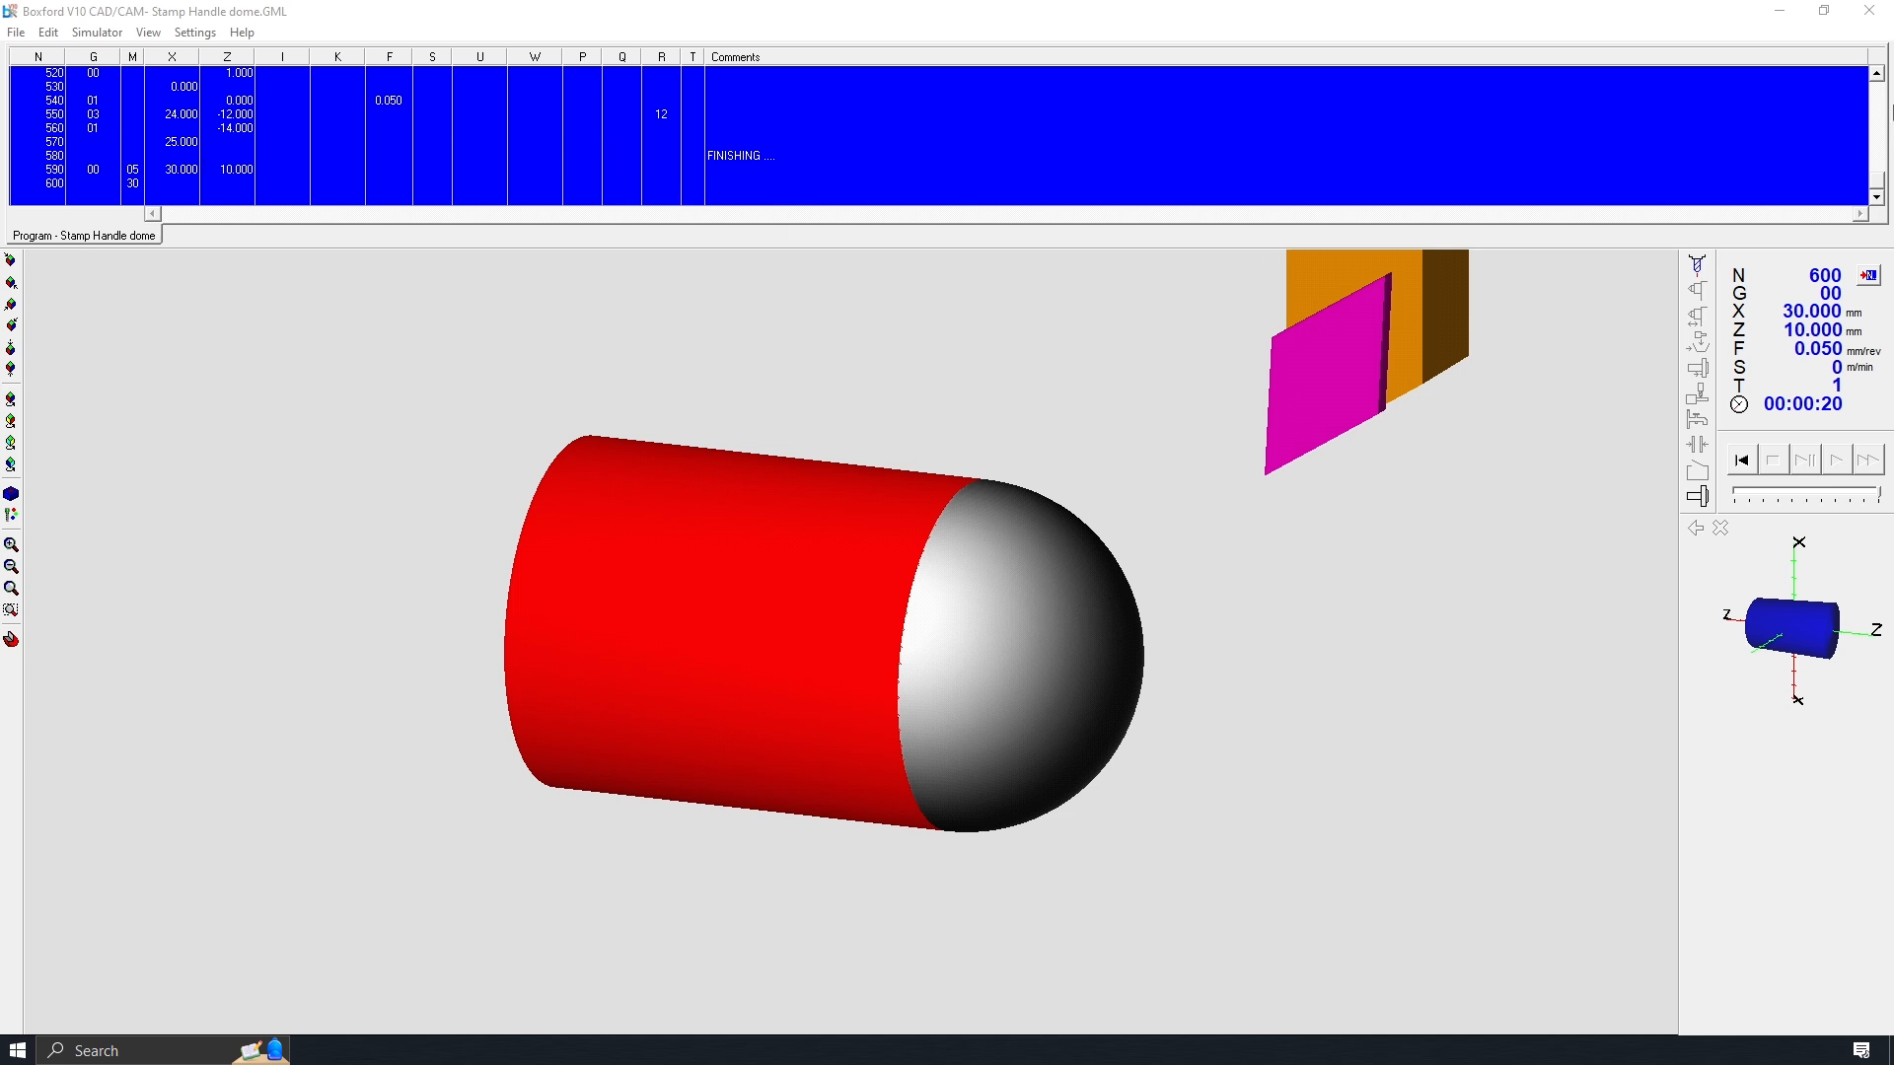
pyautogui.click(1869, 12)
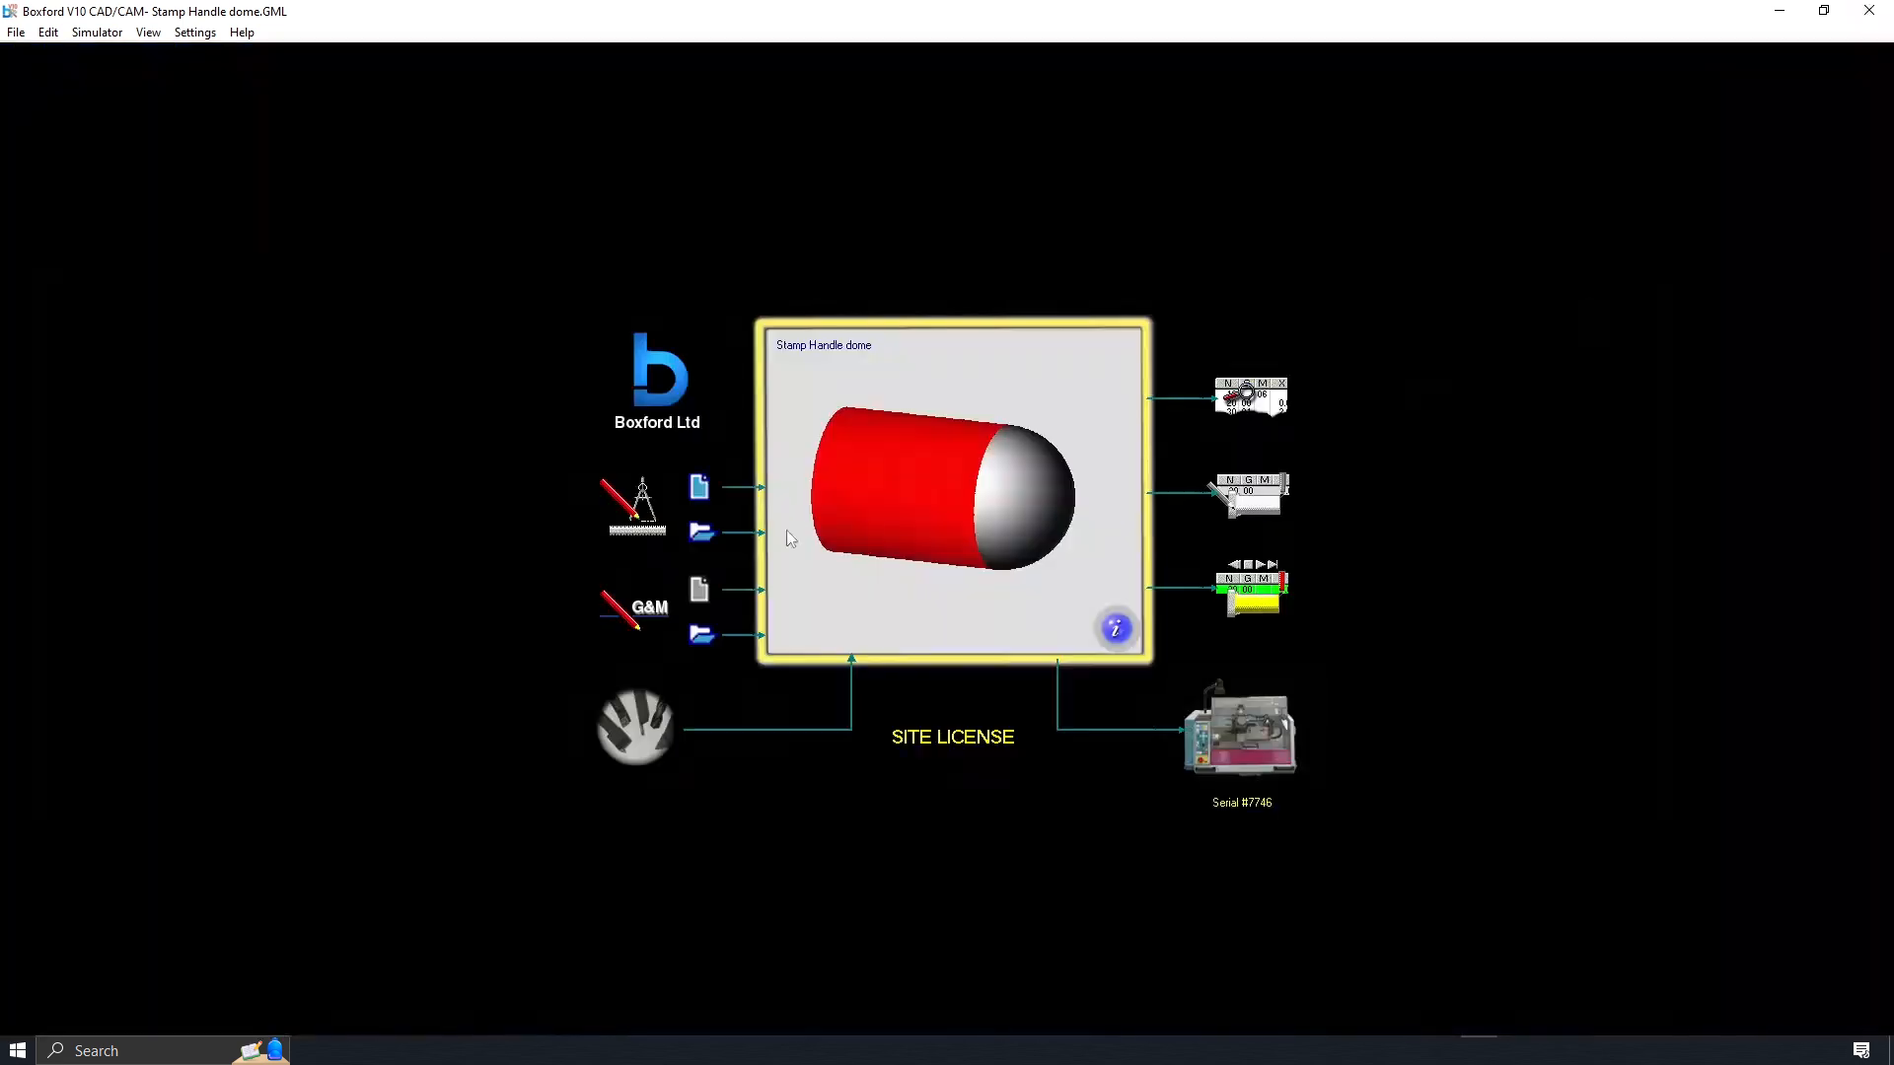